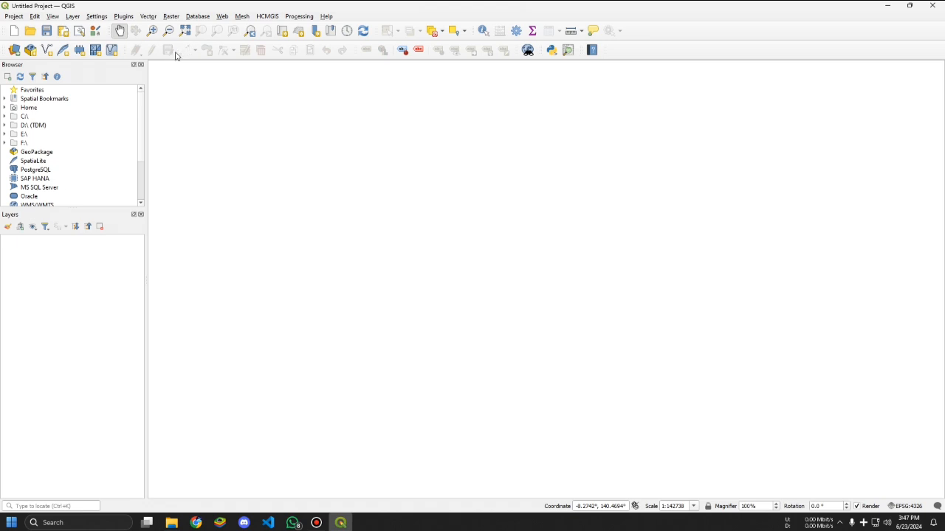
{"action": "scroll", "coordinate": [122, 161], "scroll_direction": "down", "scroll_amount": 2}
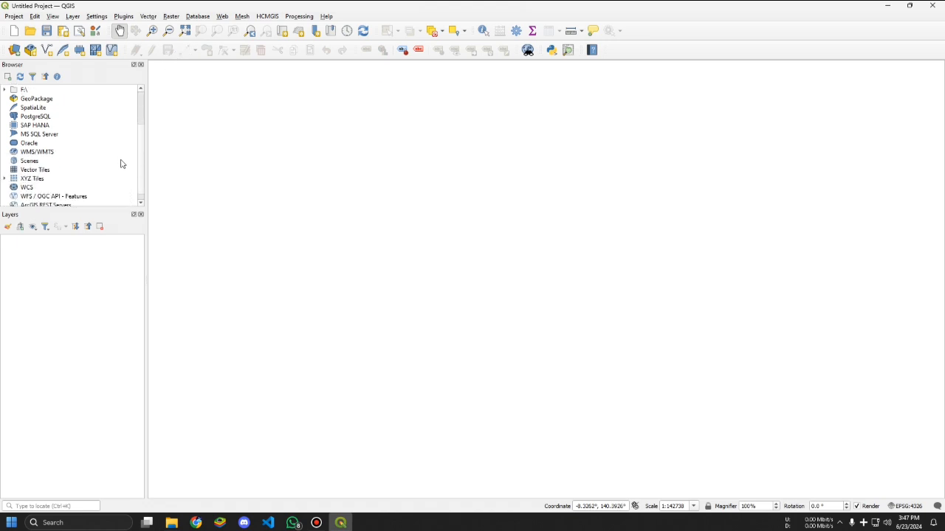
{"action": "scroll", "coordinate": [129, 164], "scroll_direction": "up", "scroll_amount": 2}
{"action": "left_click", "coordinate": [123, 16]}
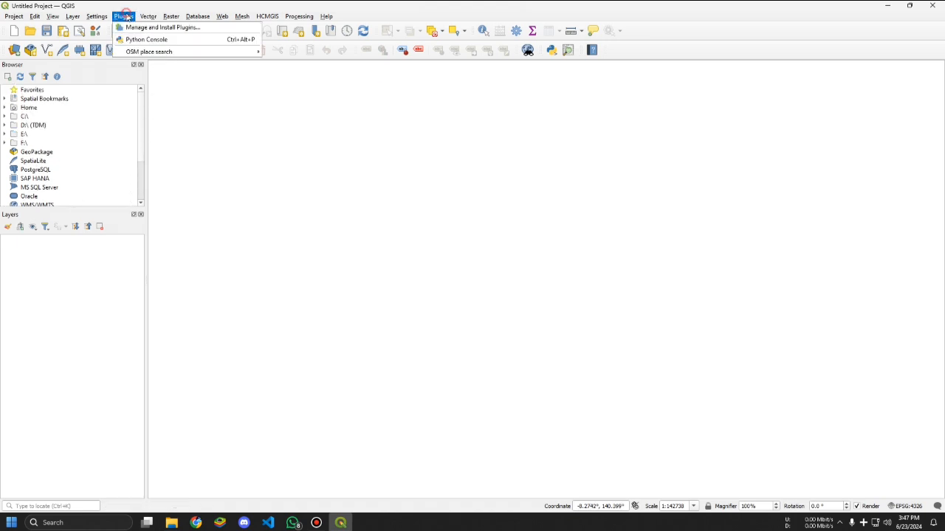
{"action": "mouse_move", "coordinate": [171, 52]}
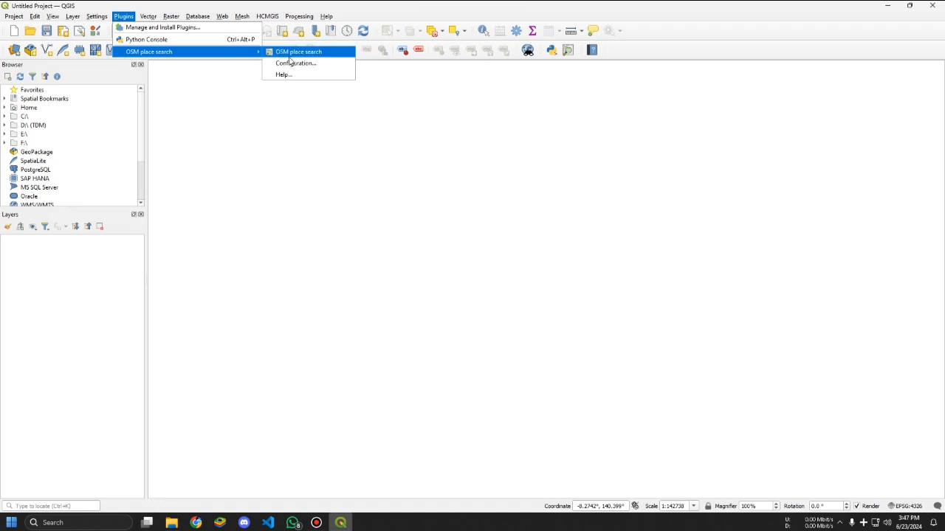
{"action": "left_click", "coordinate": [278, 18]}
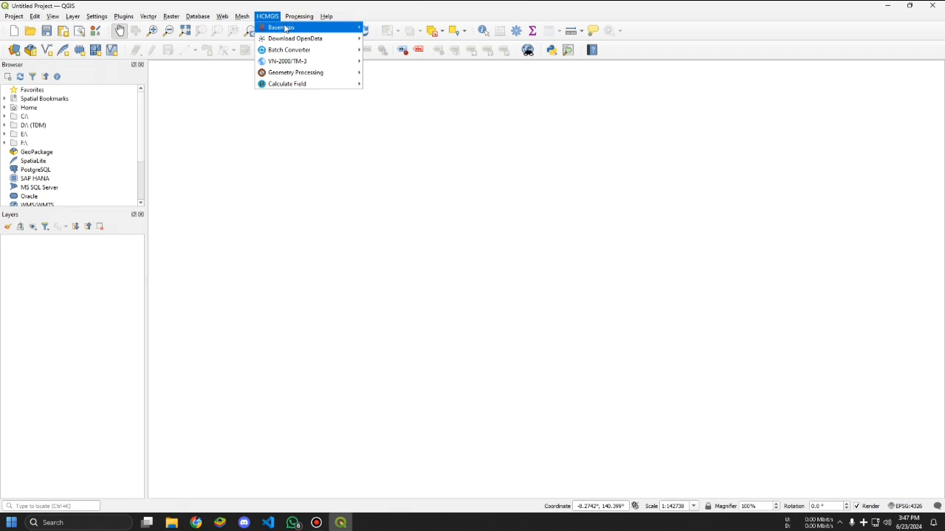
{"action": "mouse_move", "coordinate": [282, 27]}
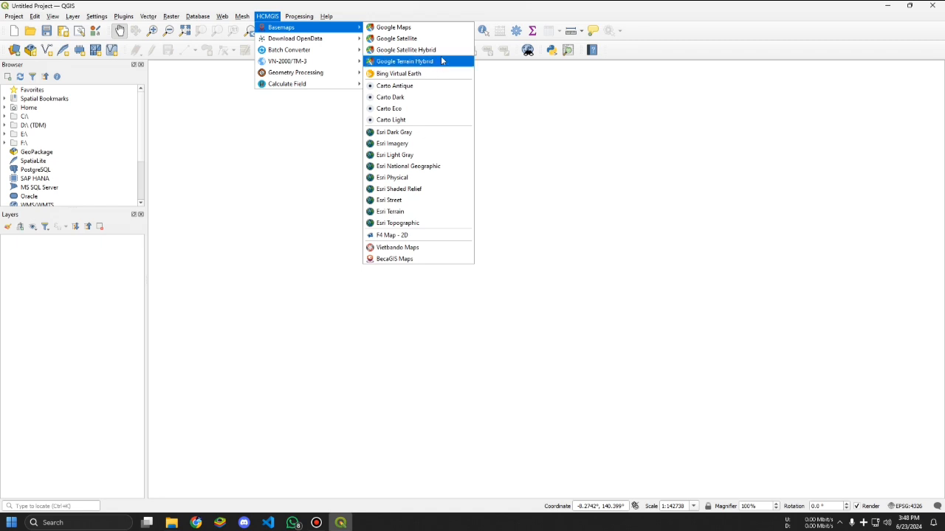
{"action": "left_click", "coordinate": [313, 142]}
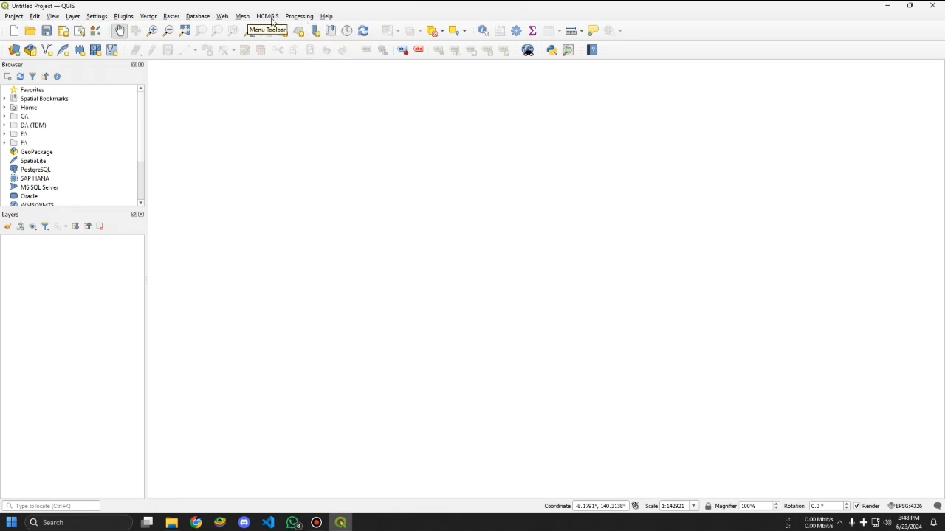
Step: Add the Google Satellite Hybrid basemap to the empty project with HCMGIS
{"action": "scroll", "coordinate": [39, 185], "scroll_direction": "down", "scroll_amount": 2}
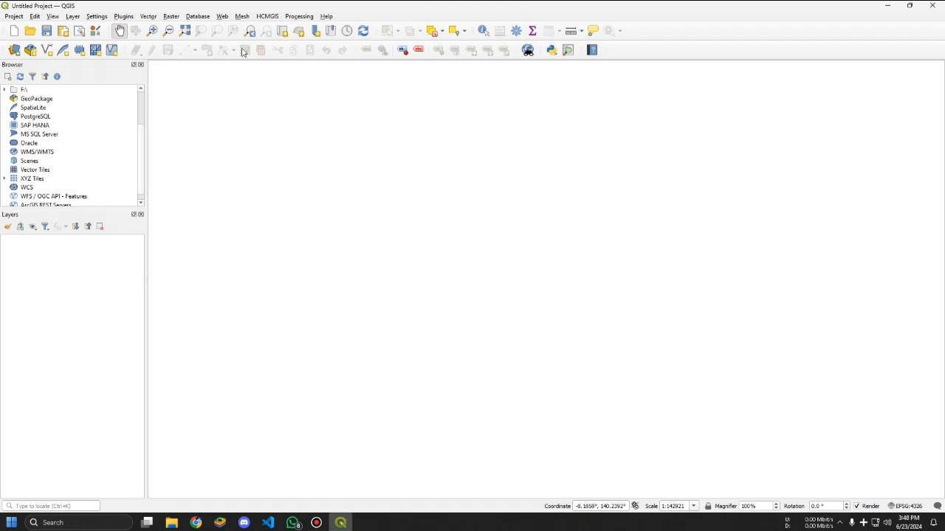
{"action": "left_click", "coordinate": [280, 17]}
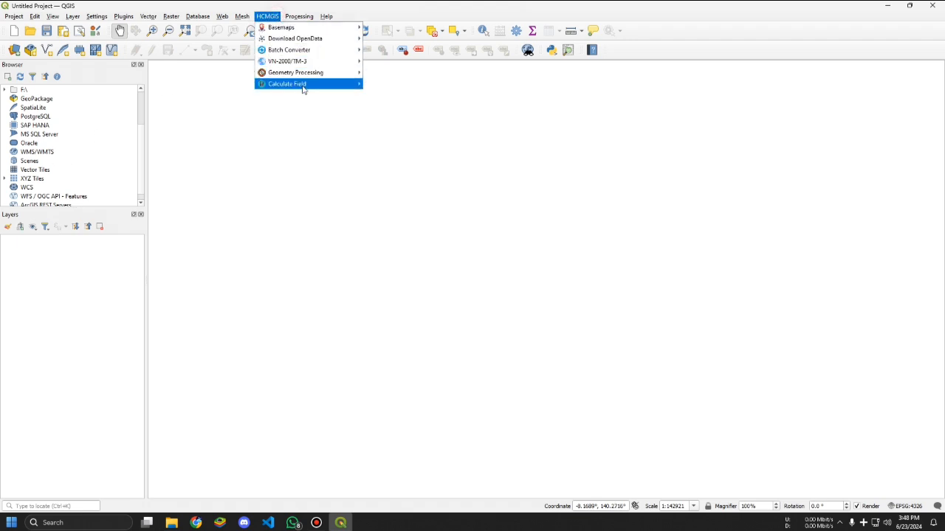
{"action": "mouse_move", "coordinate": [340, 27]}
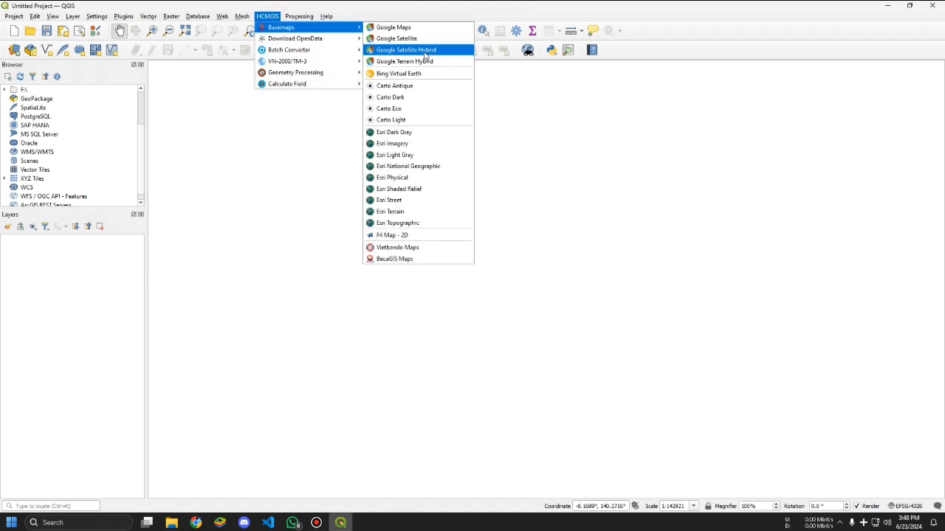
{"action": "left_click", "coordinate": [418, 50]}
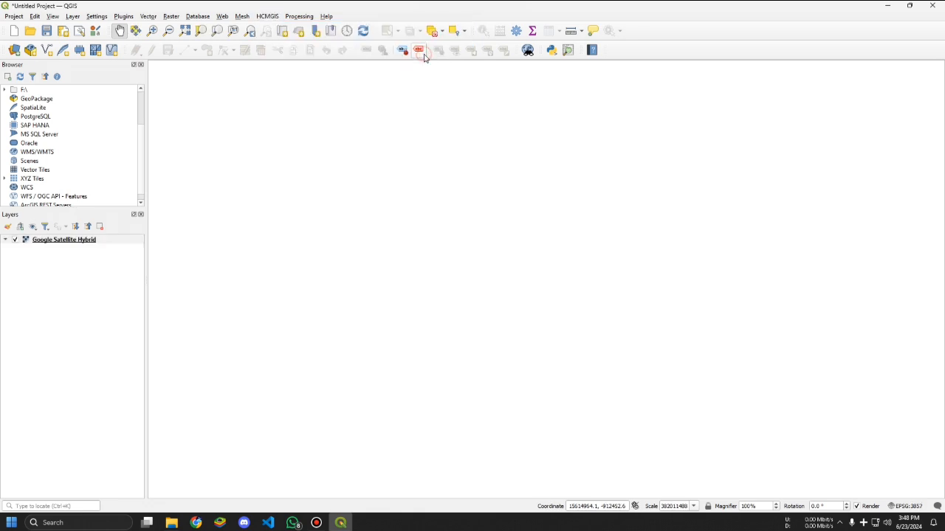
Step: Add the Google Terrain Hybrid basemap to the project with HCMGIS
{"action": "left_click", "coordinate": [267, 16]}
{"action": "mouse_move", "coordinate": [327, 16]}
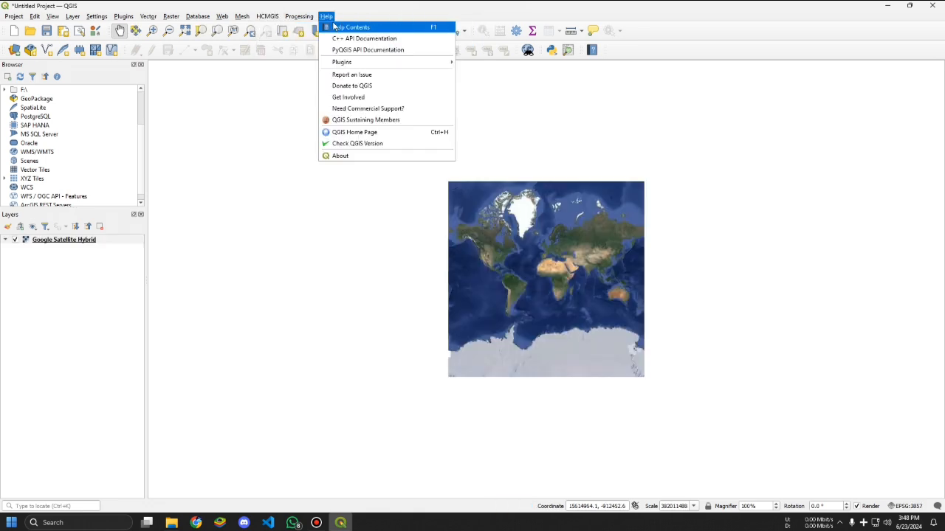
{"action": "left_click", "coordinate": [280, 17]}
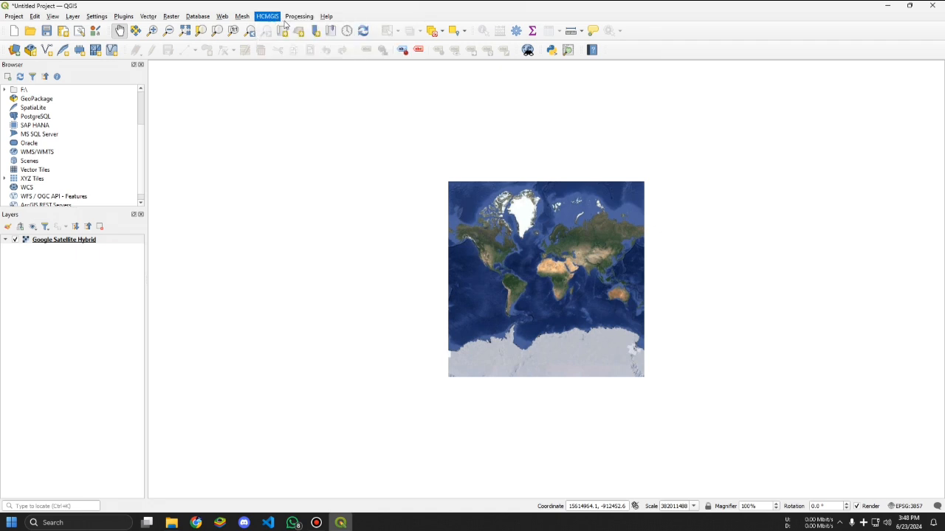
{"action": "left_click", "coordinate": [267, 15]}
{"action": "left_click", "coordinate": [268, 16]}
{"action": "left_click", "coordinate": [267, 16]}
{"action": "mouse_move", "coordinate": [287, 28]}
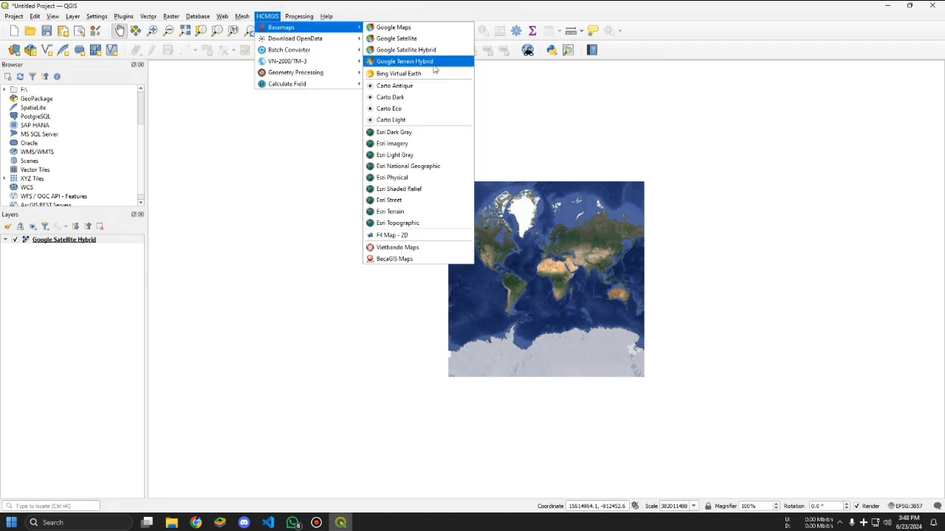
{"action": "left_click", "coordinate": [435, 65]}
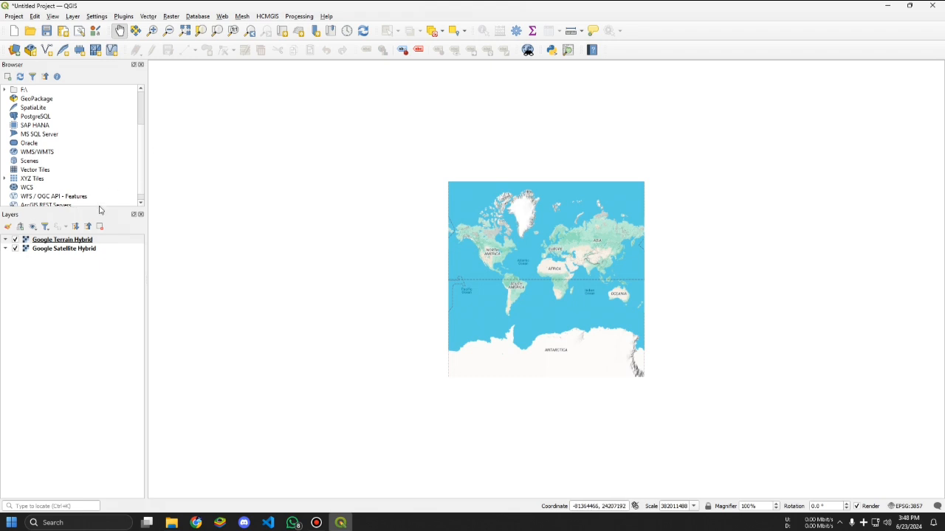
Step: Locate the island of New Guinea, north of Australia, on the Google Terrain Hybrid basemap
{"action": "left_click_drag", "start_coordinate": [74, 250], "coordinate": [81, 247]}
{"action": "left_click", "coordinate": [74, 250]}
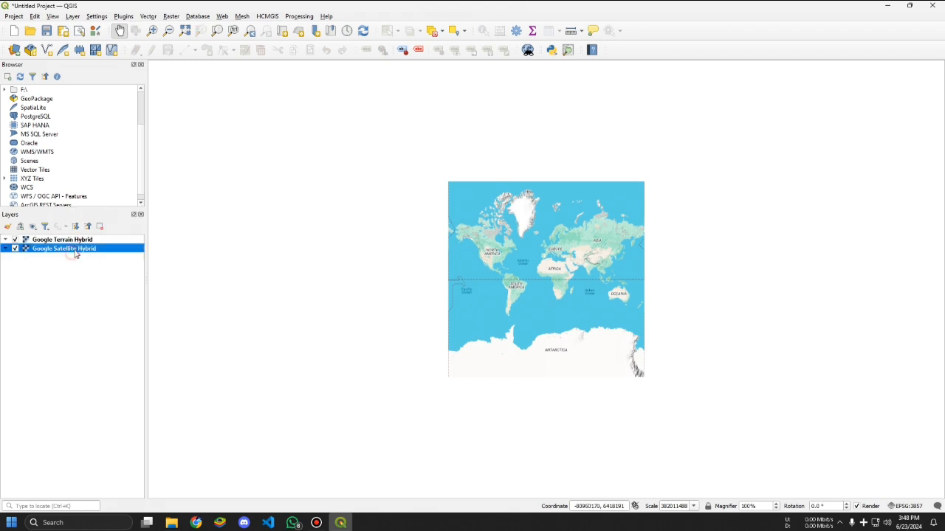
{"action": "left_click", "coordinate": [77, 240]}
{"action": "scroll", "coordinate": [611, 300], "scroll_direction": "up", "scroll_amount": 1}
{"action": "scroll", "coordinate": [611, 300], "scroll_direction": "up", "scroll_amount": 2}
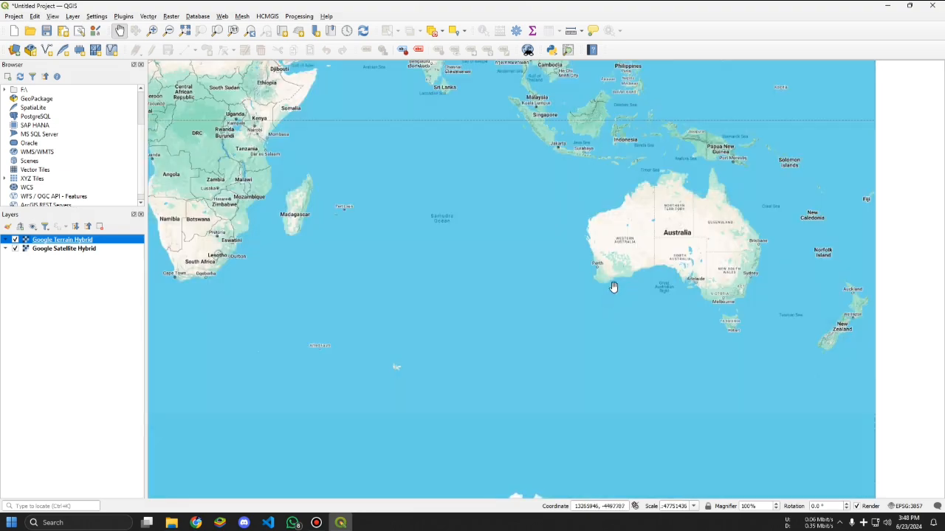
{"action": "left_click_drag", "start_coordinate": [696, 253], "coordinate": [527, 270]}
{"action": "left_click_drag", "start_coordinate": [733, 339], "coordinate": [494, 239]}
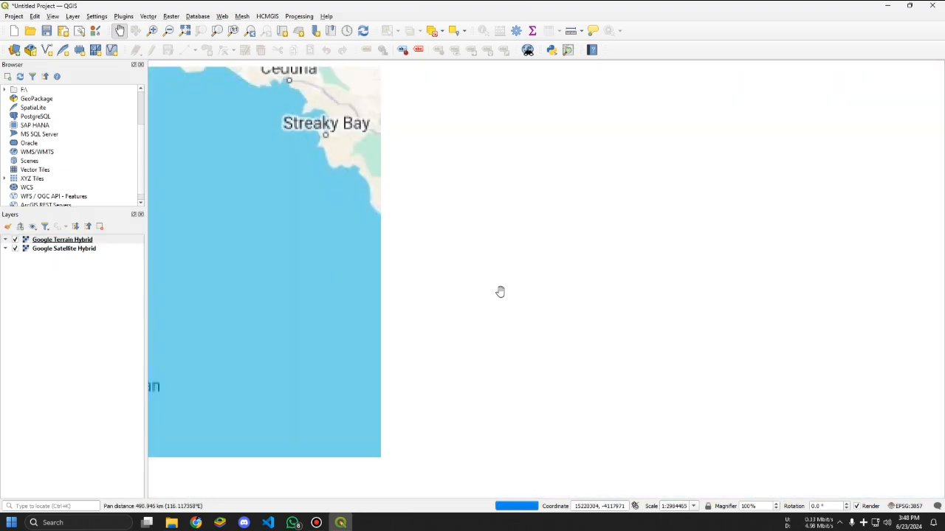
{"action": "left_click_drag", "start_coordinate": [327, 217], "coordinate": [285, 351]}
{"action": "scroll", "coordinate": [536, 309], "scroll_direction": "down", "scroll_amount": 1}
{"action": "scroll", "coordinate": [537, 308], "scroll_direction": "down", "scroll_amount": 1}
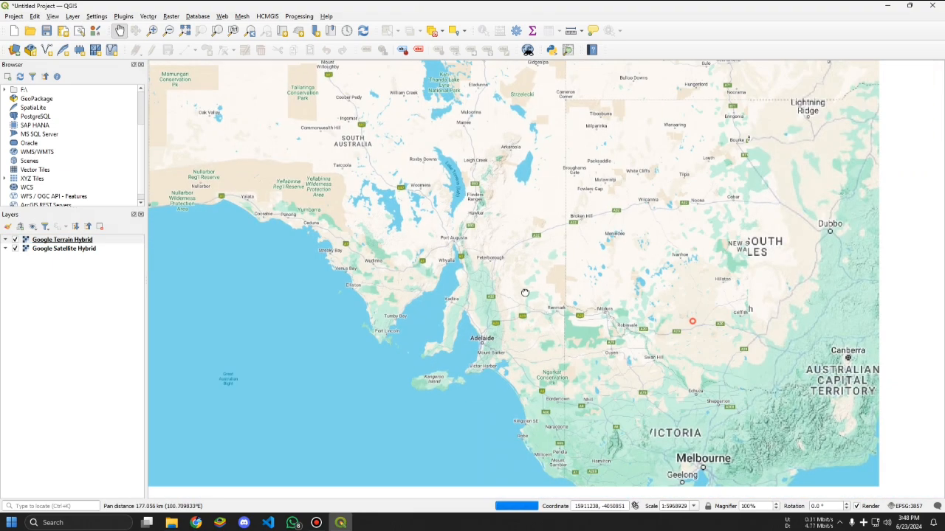
{"action": "left_click_drag", "start_coordinate": [827, 347], "coordinate": [679, 362]}
{"action": "left_click_drag", "start_coordinate": [738, 414], "coordinate": [699, 163]}
{"action": "left_click_drag", "start_coordinate": [922, 274], "coordinate": [704, 486]}
{"action": "scroll", "coordinate": [615, 261], "scroll_direction": "down", "scroll_amount": 1}
{"action": "scroll", "coordinate": [706, 281], "scroll_direction": "down", "scroll_amount": 1}
{"action": "left_click_drag", "start_coordinate": [596, 307], "coordinate": [473, 313]}
Step: Examine the town of Merauke and its coastline up close on the terrain basemap
{"action": "scroll", "coordinate": [473, 314], "scroll_direction": "up", "scroll_amount": 3}
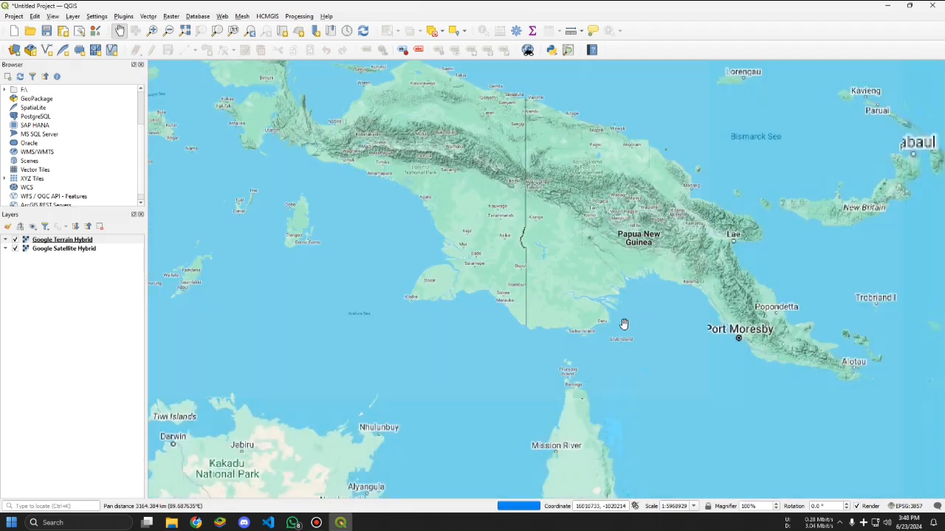
{"action": "scroll", "coordinate": [542, 302], "scroll_direction": "up", "scroll_amount": 4}
{"action": "scroll", "coordinate": [632, 304], "scroll_direction": "up", "scroll_amount": 6}
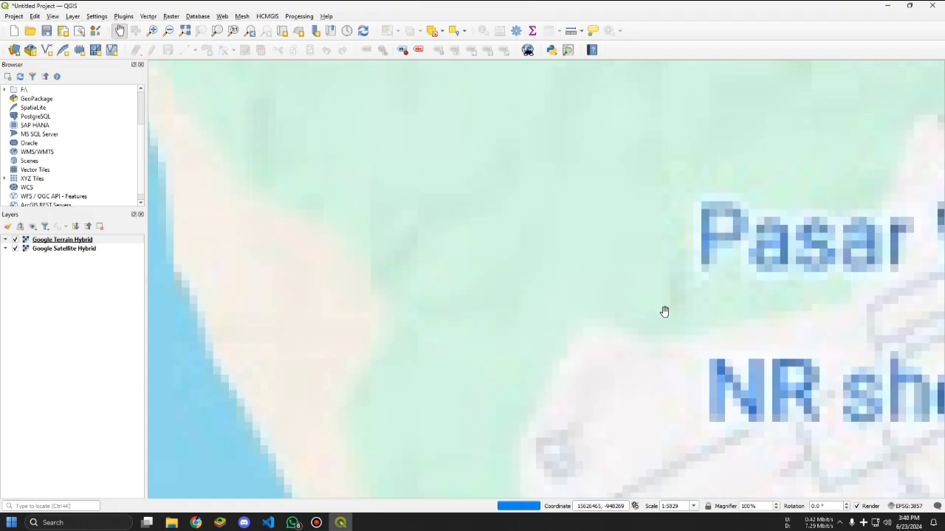
{"action": "left_click_drag", "start_coordinate": [612, 300], "coordinate": [551, 217]}
{"action": "scroll", "coordinate": [595, 305], "scroll_direction": "down", "scroll_amount": 3}
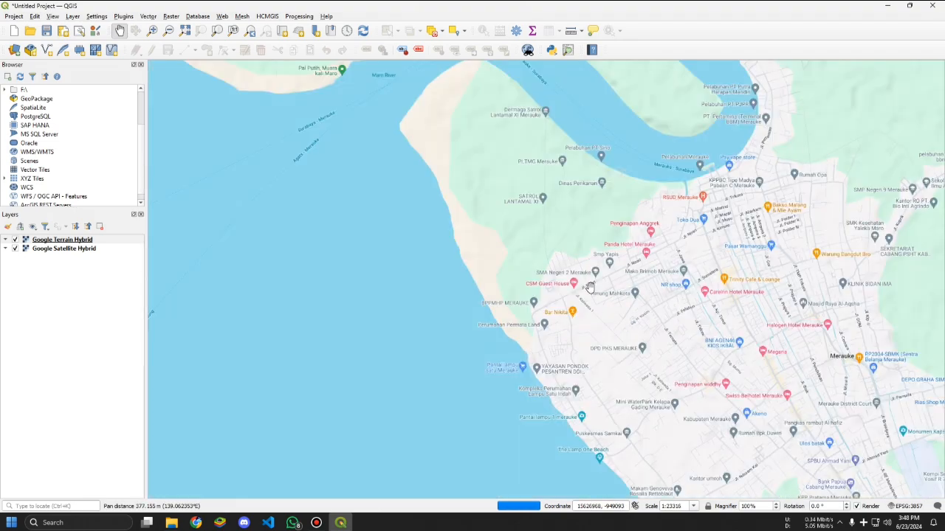
{"action": "scroll", "coordinate": [561, 299], "scroll_direction": "up", "scroll_amount": 2}
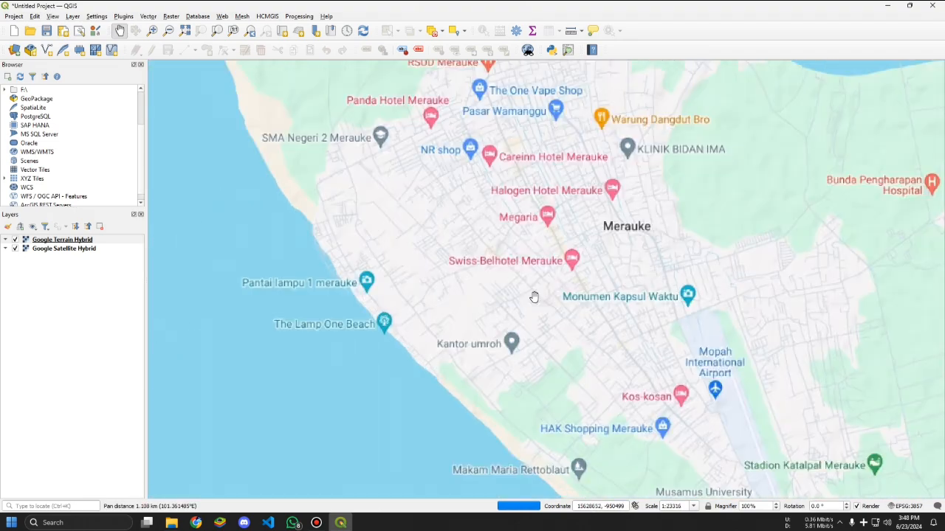
{"action": "scroll", "coordinate": [554, 310], "scroll_direction": "down", "scroll_amount": 1}
{"action": "scroll", "coordinate": [508, 250], "scroll_direction": "down", "scroll_amount": 1}
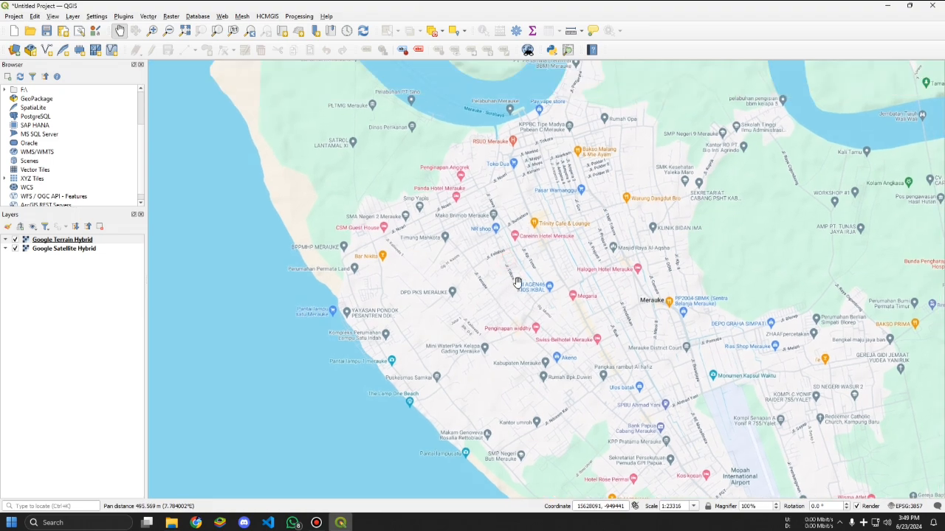
{"action": "scroll", "coordinate": [509, 251], "scroll_direction": "down", "scroll_amount": 1}
{"action": "scroll", "coordinate": [520, 254], "scroll_direction": "up", "scroll_amount": 3}
{"action": "scroll", "coordinate": [520, 254], "scroll_direction": "down", "scroll_amount": 1}
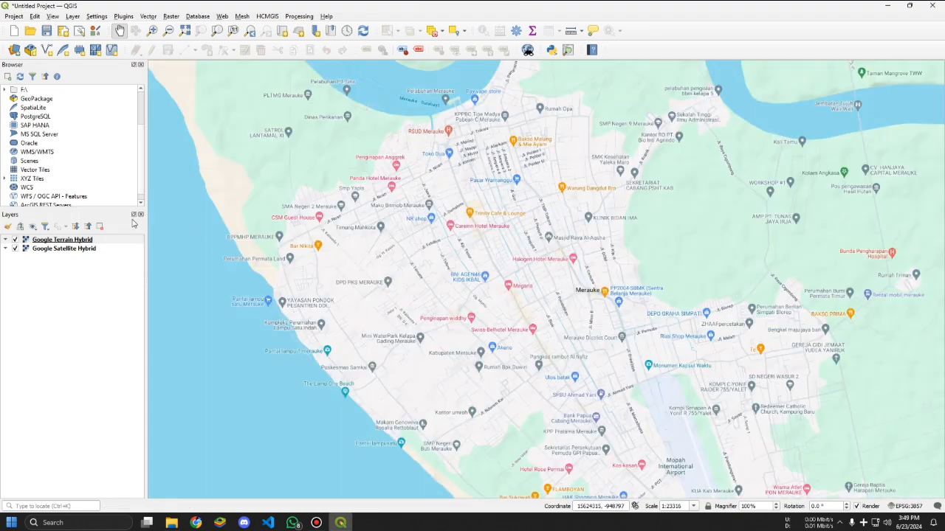
Step: Hide the Google Terrain Hybrid layer to view the satellite imagery of Merauke, and show it again
{"action": "left_click", "coordinate": [73, 250]}
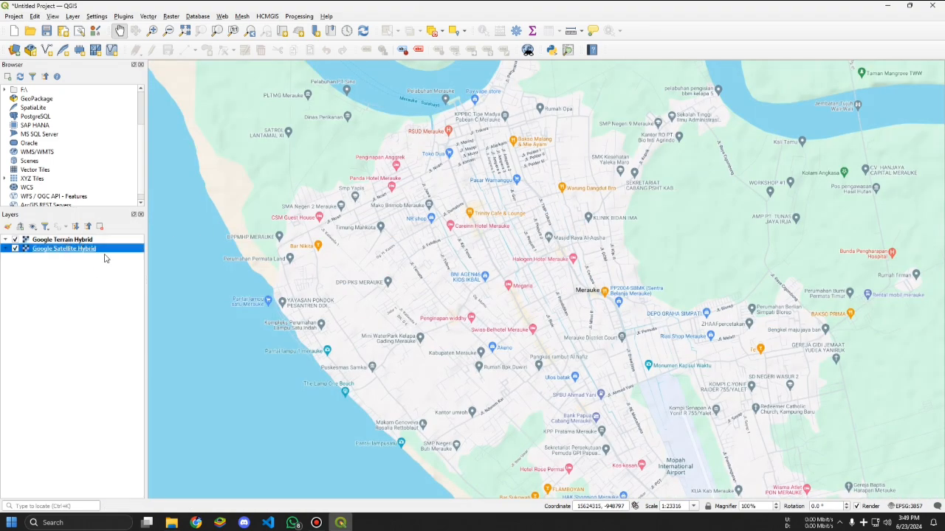
{"action": "left_click_drag", "start_coordinate": [101, 255], "coordinate": [99, 244]}
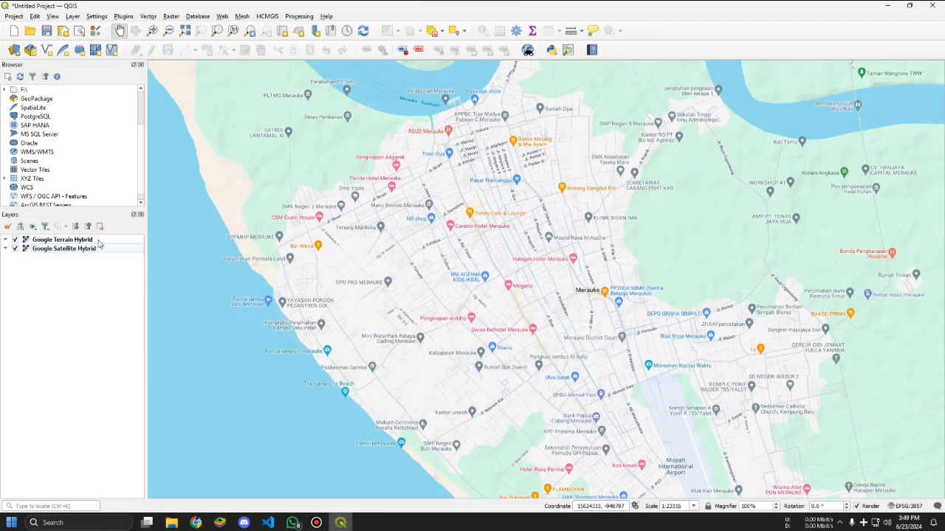
{"action": "left_click", "coordinate": [15, 240]}
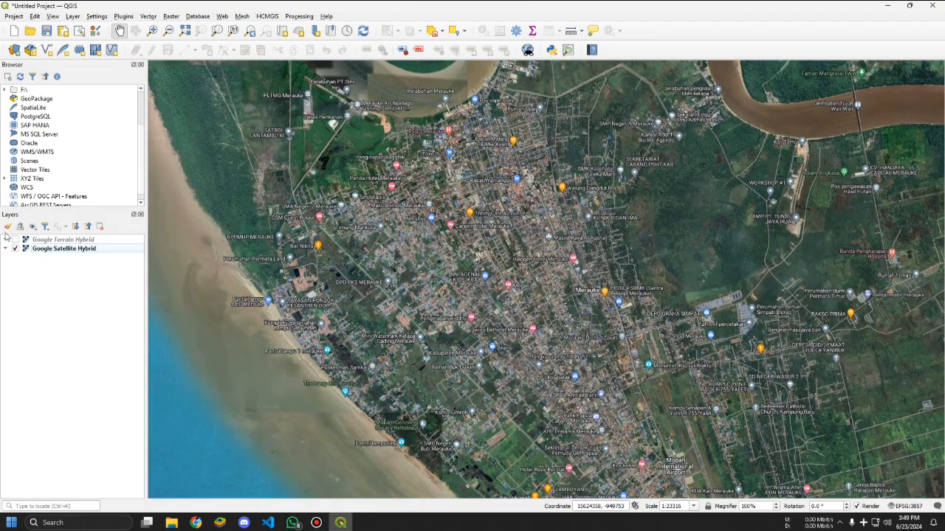
{"action": "left_click", "coordinate": [15, 240]}
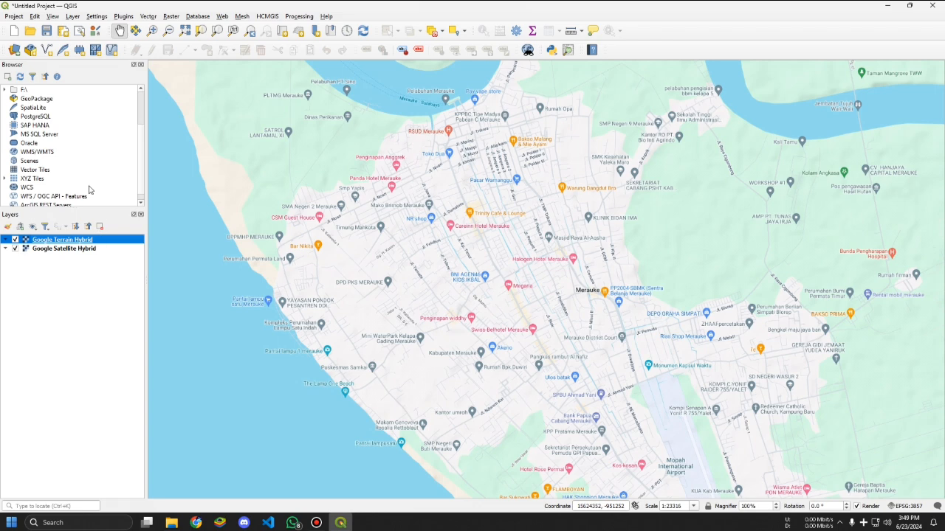
Step: Add the OpenStreetMap layer from the XYZ Tiles sources and view it over Merauke
{"action": "scroll", "coordinate": [90, 191], "scroll_direction": "down", "scroll_amount": 1}
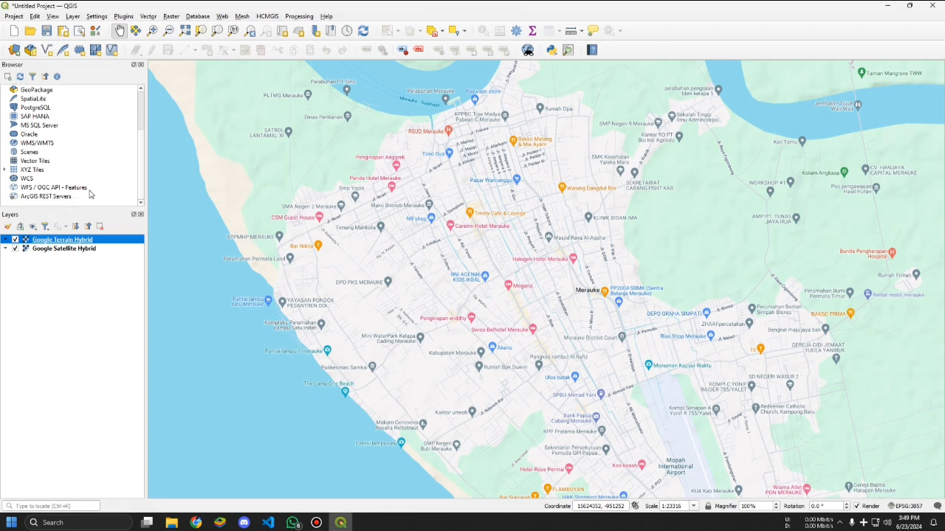
{"action": "left_click", "coordinate": [6, 170]}
{"action": "scroll", "coordinate": [68, 183], "scroll_direction": "down", "scroll_amount": 1}
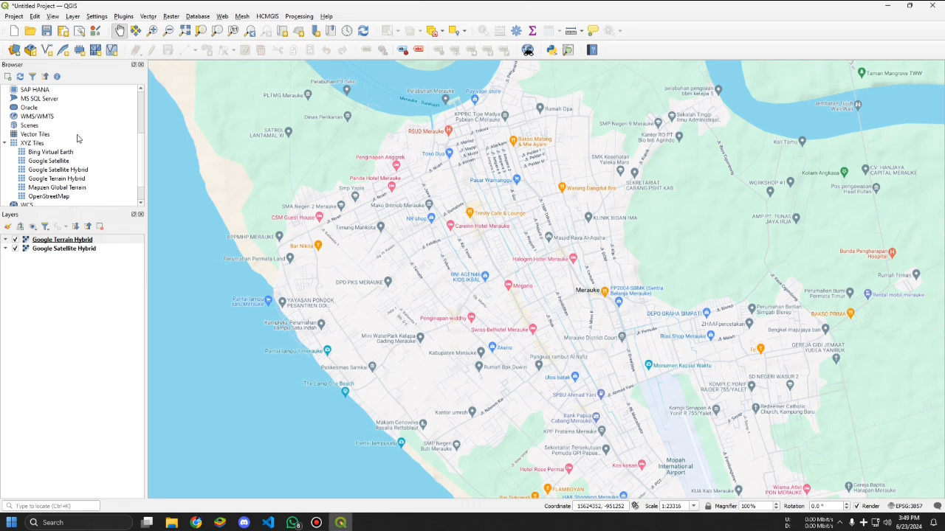
{"action": "scroll", "coordinate": [70, 139], "scroll_direction": "up", "scroll_amount": 1}
{"action": "scroll", "coordinate": [70, 143], "scroll_direction": "down", "scroll_amount": 2}
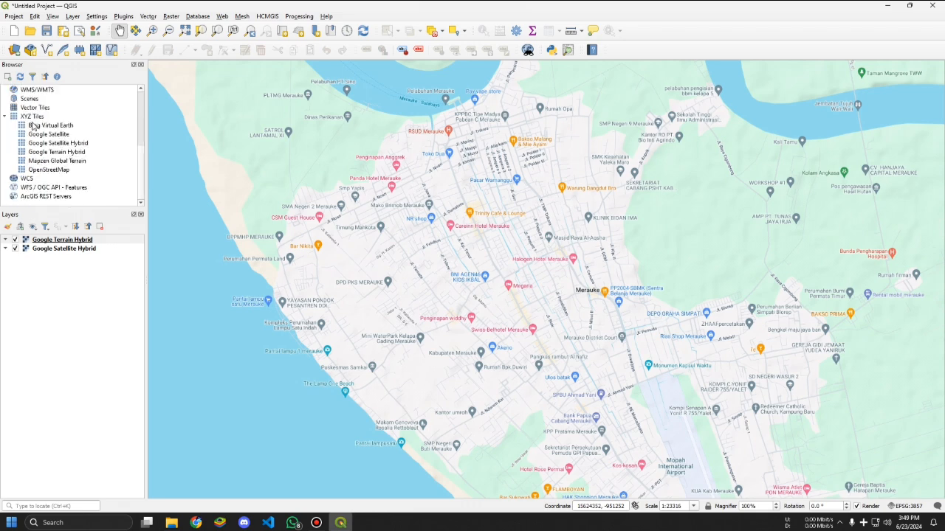
{"action": "double_click", "coordinate": [48, 169]}
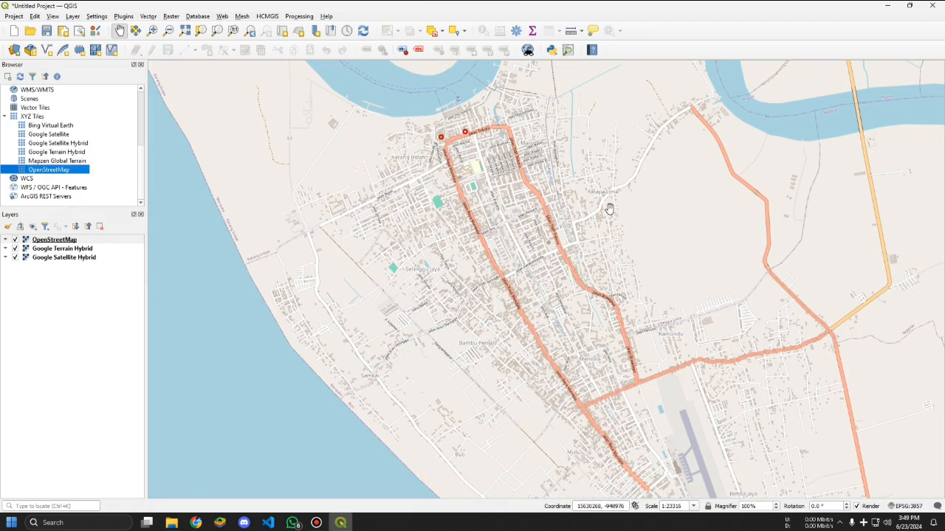
{"action": "scroll", "coordinate": [476, 315], "scroll_direction": "up", "scroll_amount": 1}
{"action": "scroll", "coordinate": [468, 310], "scroll_direction": "down", "scroll_amount": 1}
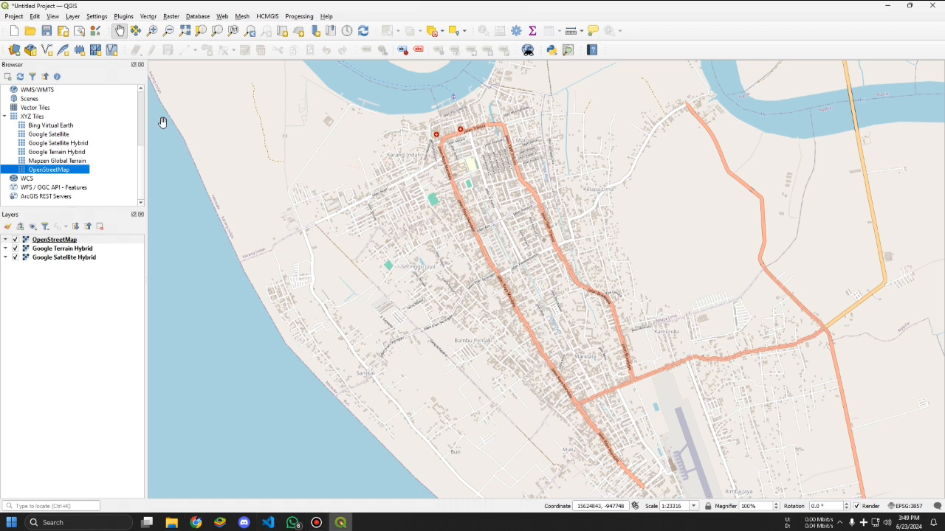
Step: Open the OSM place search plugin and search for places whose name contains "Bambu Pemali"
{"action": "left_click", "coordinate": [127, 16]}
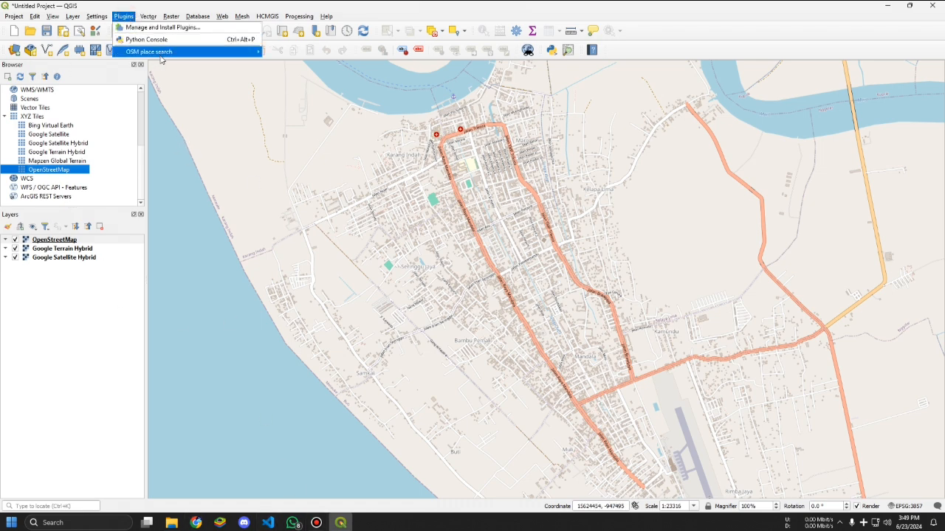
{"action": "mouse_move", "coordinate": [165, 53]}
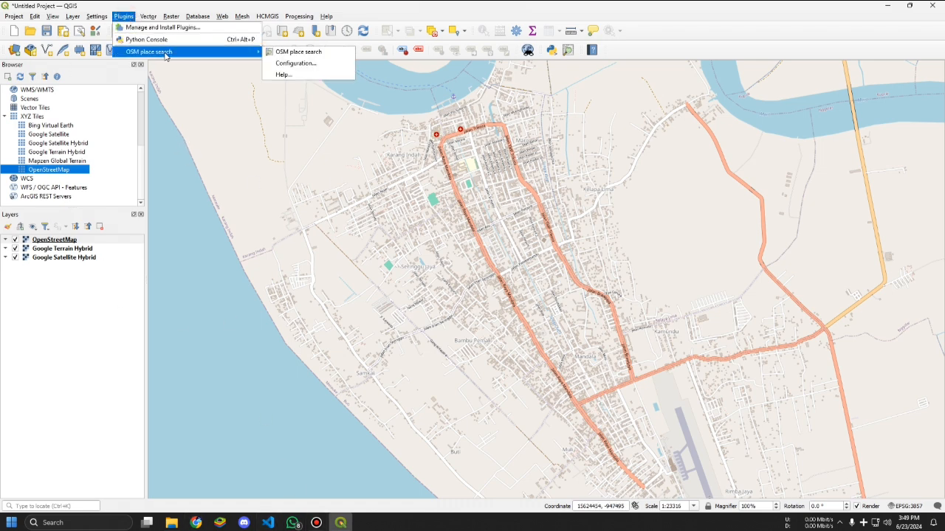
{"action": "left_click", "coordinate": [329, 53]}
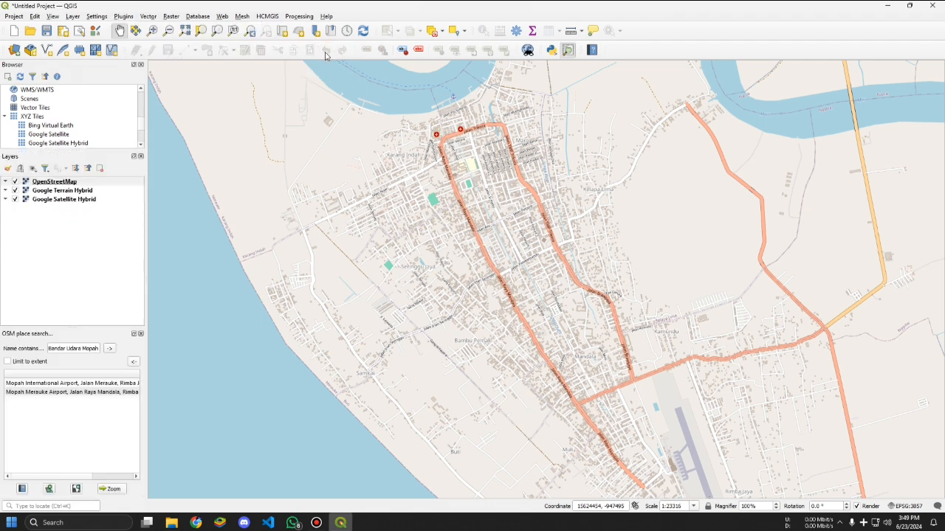
{"action": "triple_click", "coordinate": [97, 346]}
{"action": "key", "text": "BackSpace"}
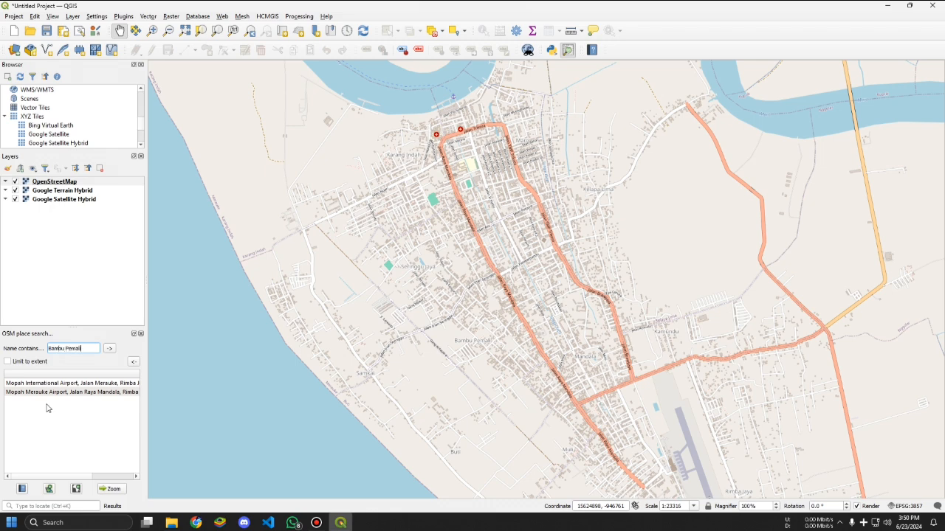
{"action": "left_click", "coordinate": [111, 349]}
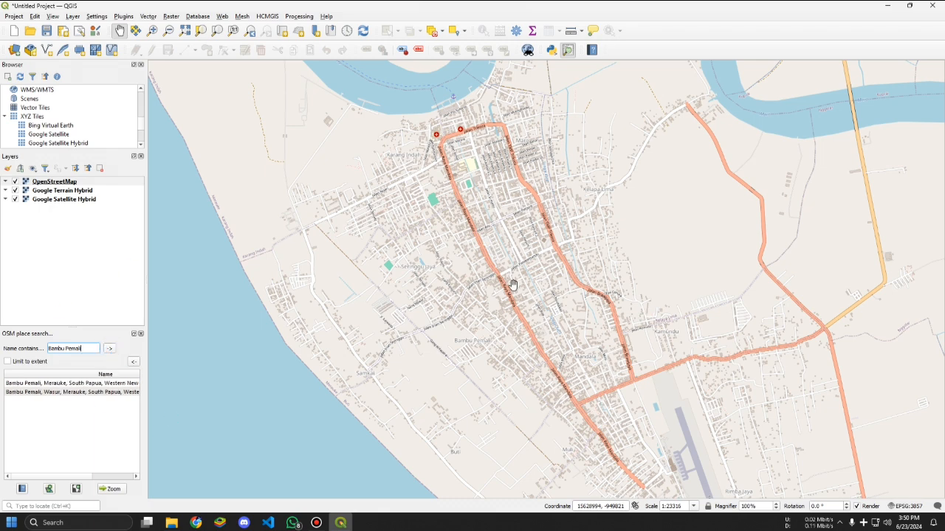
Step: Select the search result "Bambu Pemali, Merauke, South Papua" and zoom the map to it
{"action": "left_click", "coordinate": [75, 393]}
{"action": "left_click", "coordinate": [81, 384]}
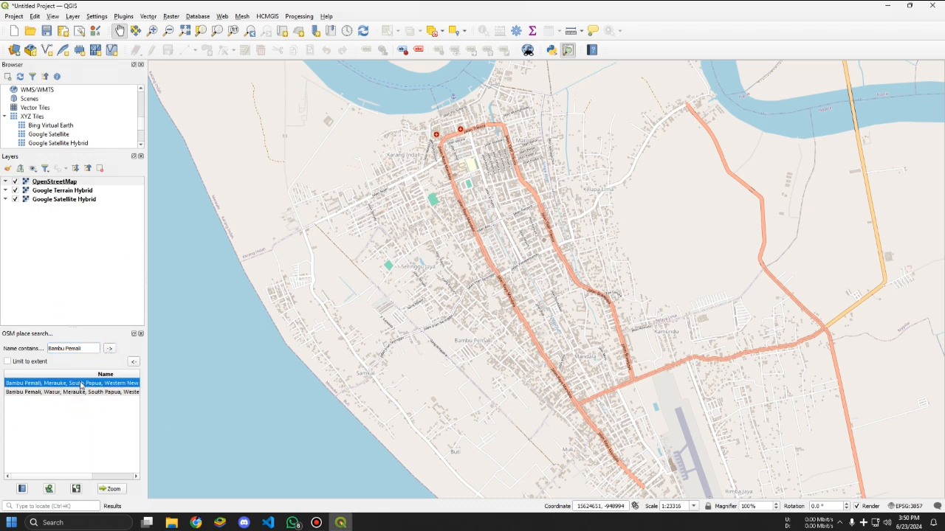
{"action": "left_click_drag", "start_coordinate": [266, 422], "coordinate": [202, 337]}
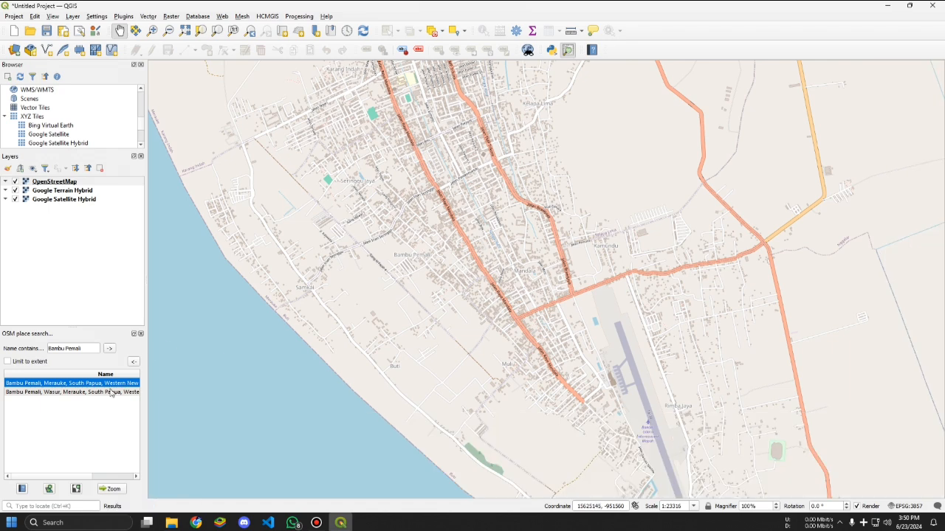
{"action": "left_click", "coordinate": [114, 392]}
{"action": "left_click", "coordinate": [118, 385]}
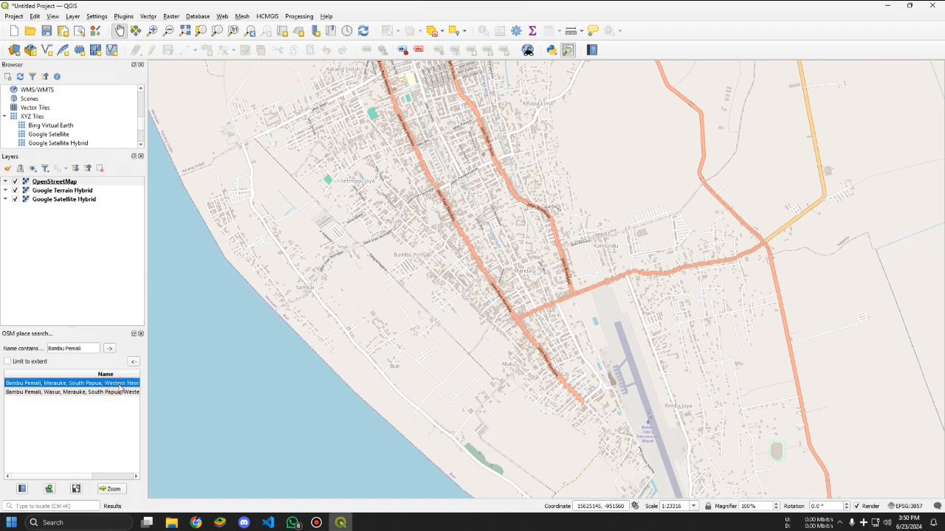
{"action": "scroll", "coordinate": [305, 322], "scroll_direction": "up", "scroll_amount": 2}
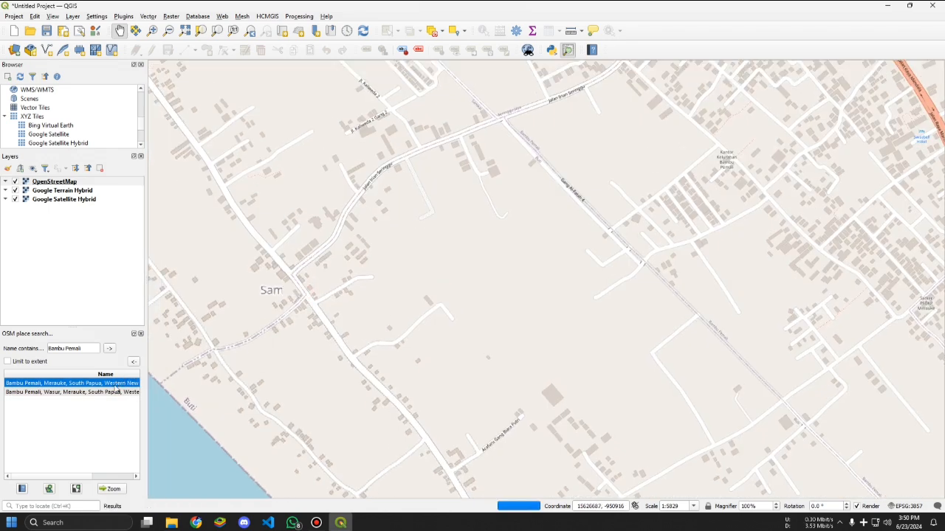
{"action": "double_click", "coordinate": [116, 385]}
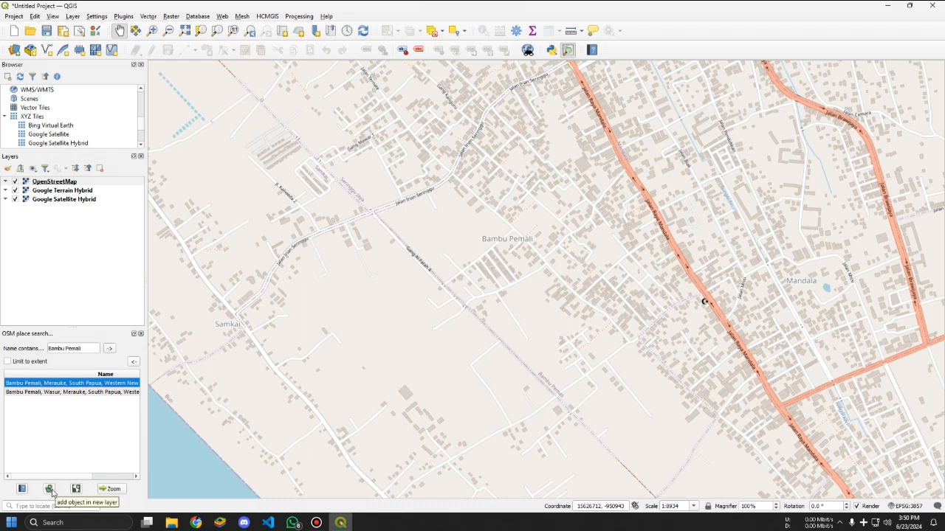
Step: Add the selected Bambu Pemali place as an object in a new layer and view its boundary polygon
{"action": "left_click", "coordinate": [51, 491]}
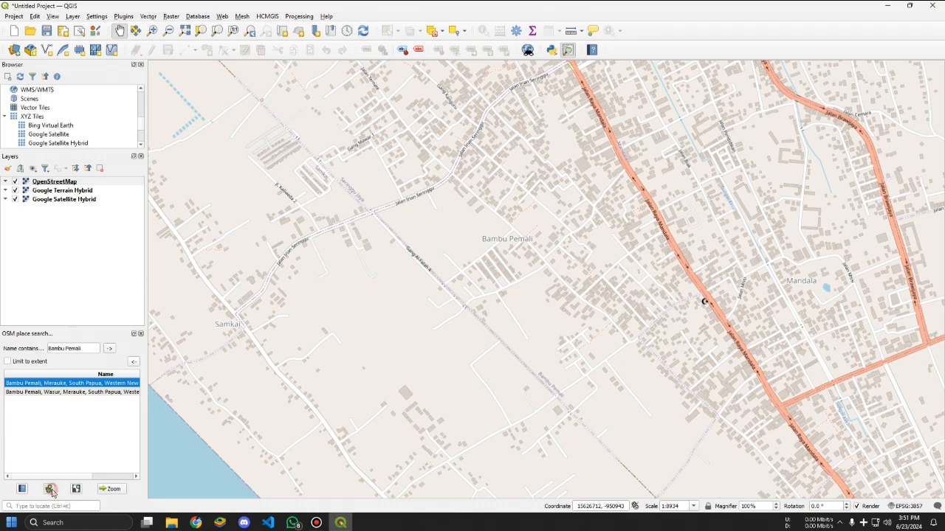
{"action": "left_click_drag", "start_coordinate": [315, 254], "coordinate": [303, 305]}
{"action": "scroll", "coordinate": [462, 203], "scroll_direction": "down", "scroll_amount": 1}
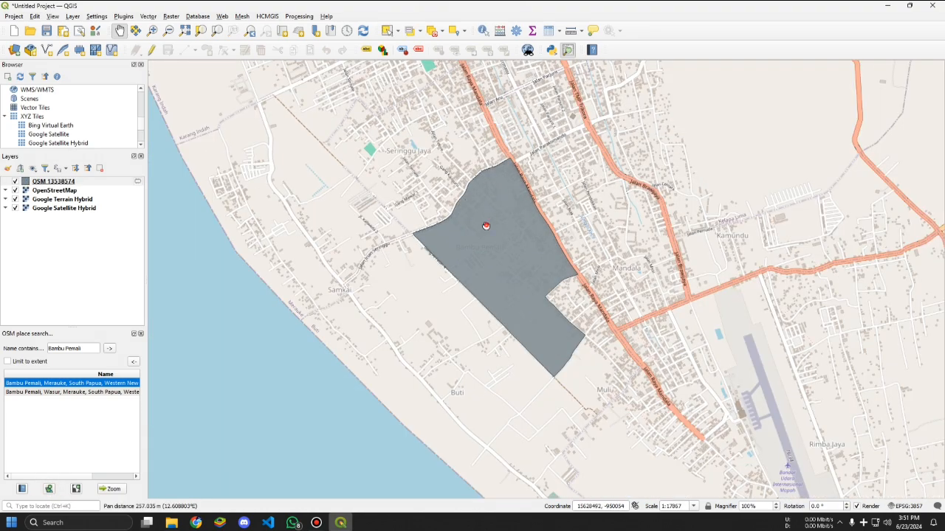
{"action": "left_click_drag", "start_coordinate": [487, 222], "coordinate": [455, 211]}
{"action": "scroll", "coordinate": [457, 214], "scroll_direction": "up", "scroll_amount": 1}
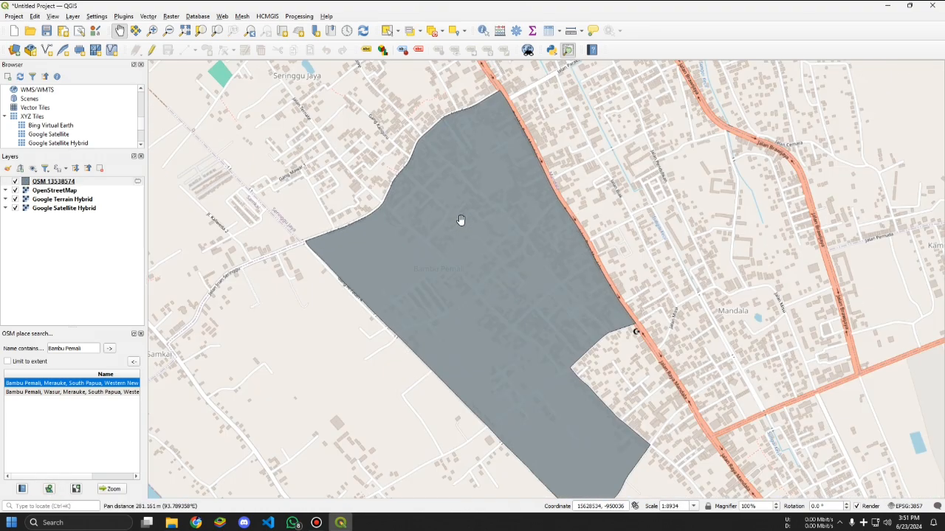
Step: Rename the new OSM boundary layer to "K. Bambu Pemali"
{"action": "right_click", "coordinate": [69, 183]}
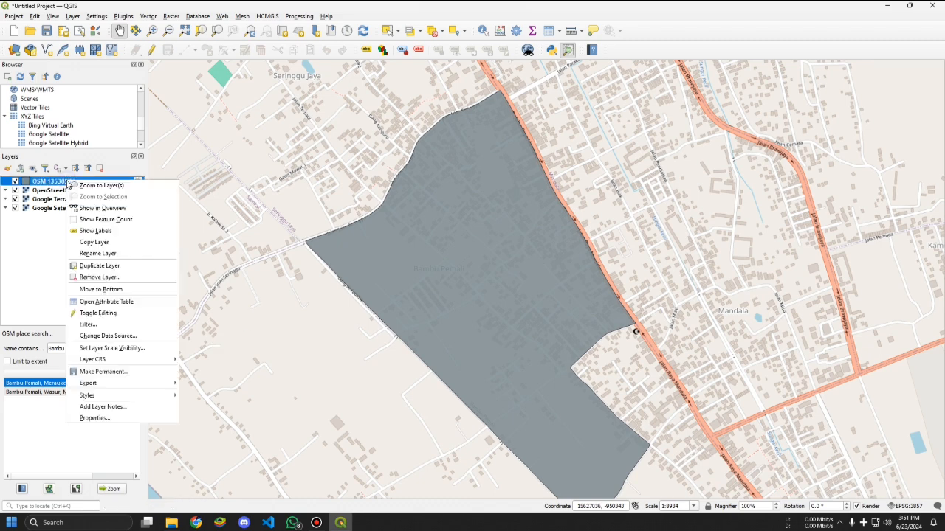
{"action": "left_click", "coordinate": [115, 253]}
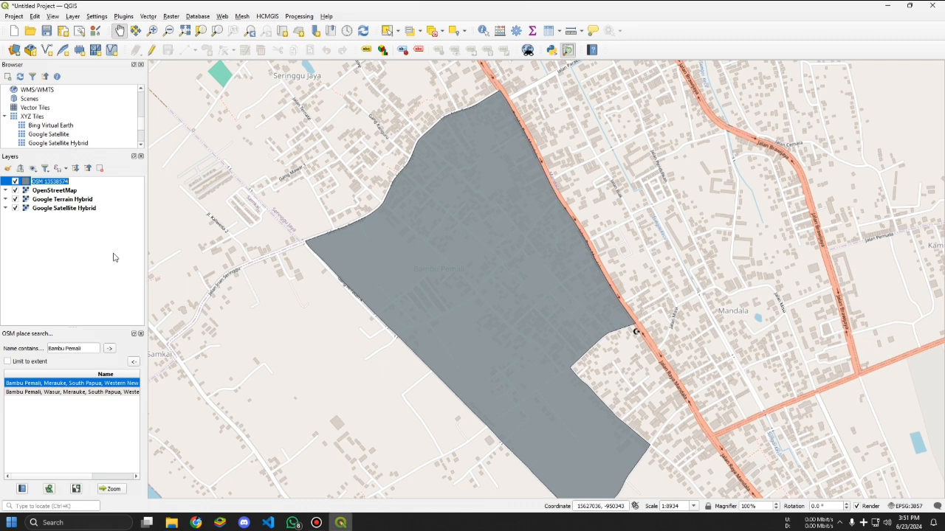
{"action": "type", "text": "K. Bambu Pemali"}
{"action": "left_click", "coordinate": [52, 260]}
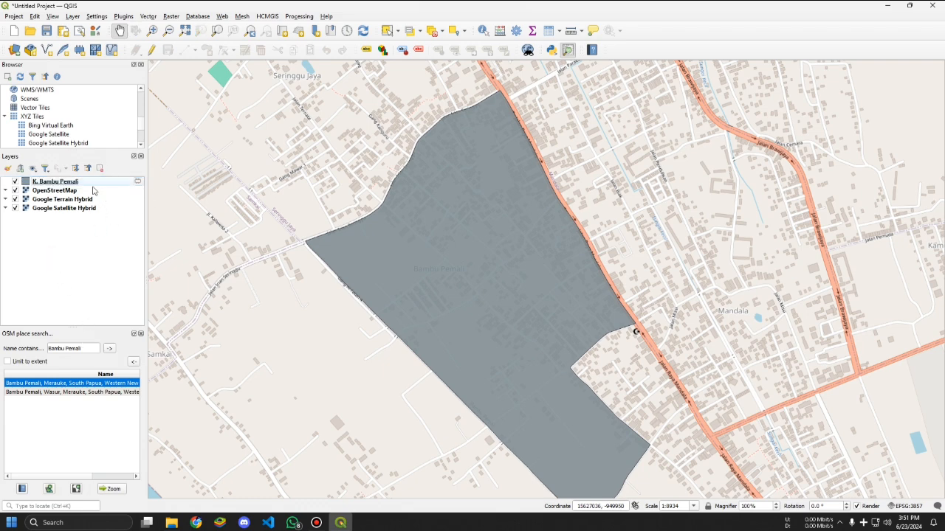
{"action": "left_click", "coordinate": [82, 184]}
{"action": "left_click", "coordinate": [82, 242]}
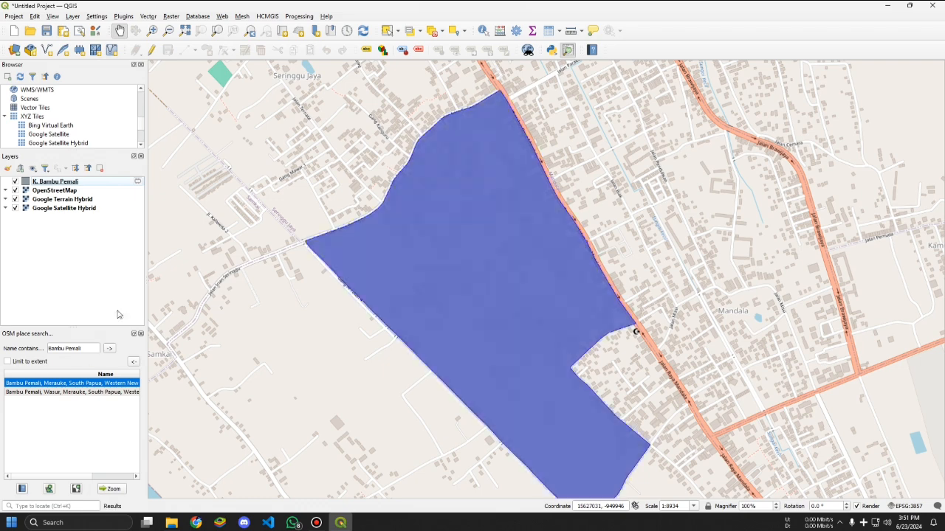
Step: Start making the K. Bambu Pemali temporary scratch layer permanent, with ESRI Shapefile as the format
{"action": "mouse_move", "coordinate": [138, 187]}
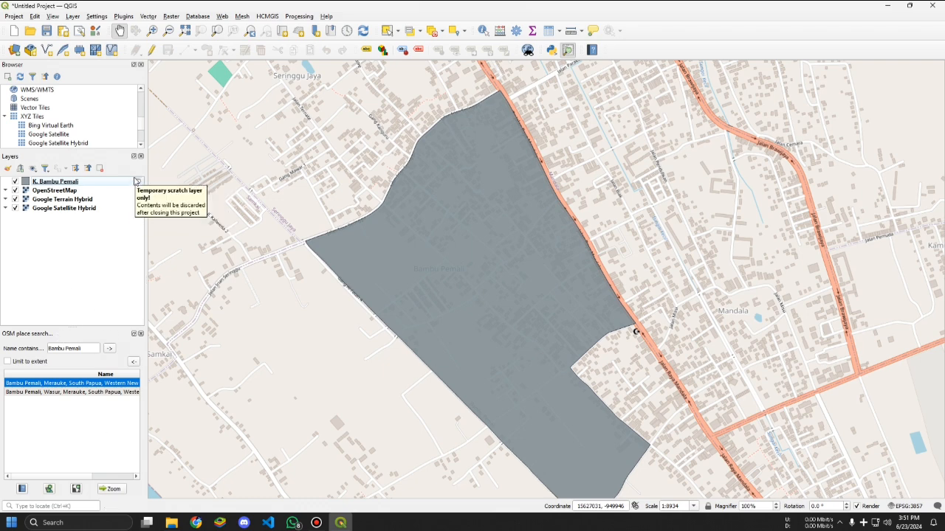
{"action": "right_click", "coordinate": [136, 181]}
{"action": "left_click", "coordinate": [112, 212]}
{"action": "left_click", "coordinate": [94, 182]}
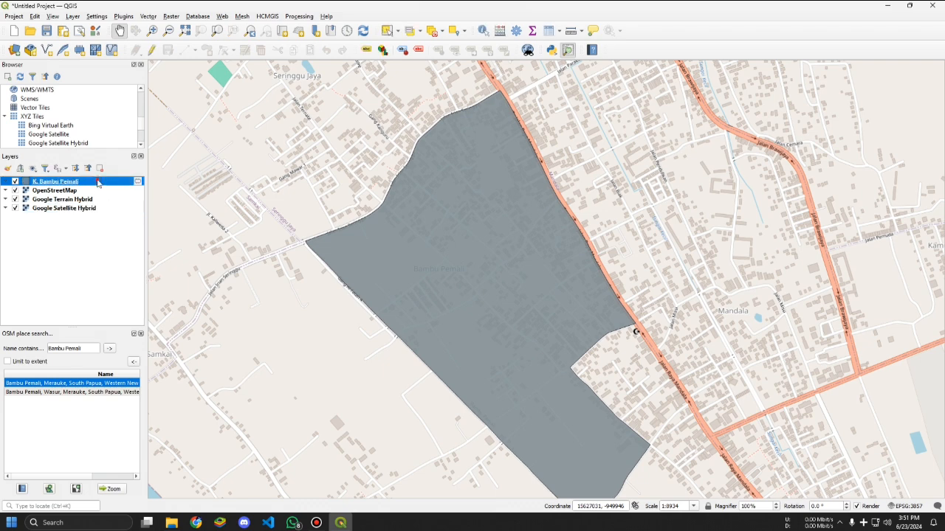
{"action": "right_click", "coordinate": [127, 185]}
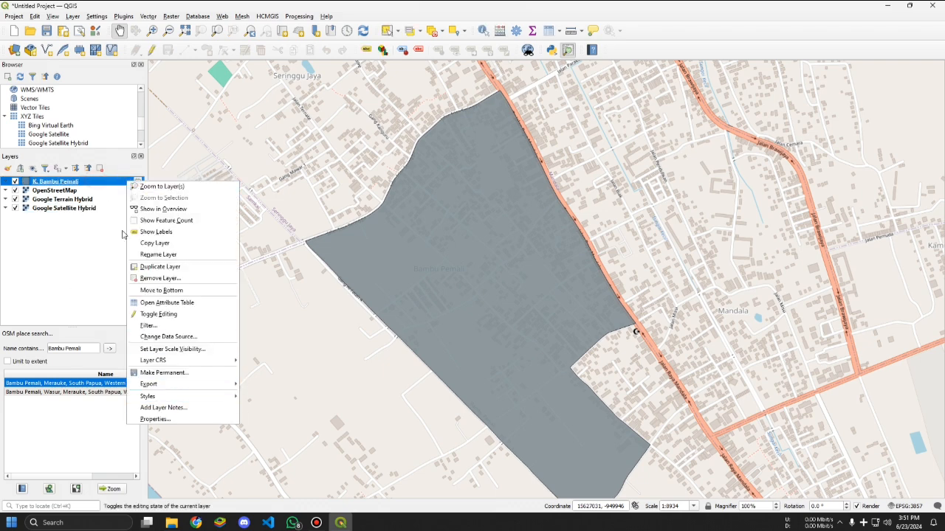
{"action": "left_click", "coordinate": [192, 376]}
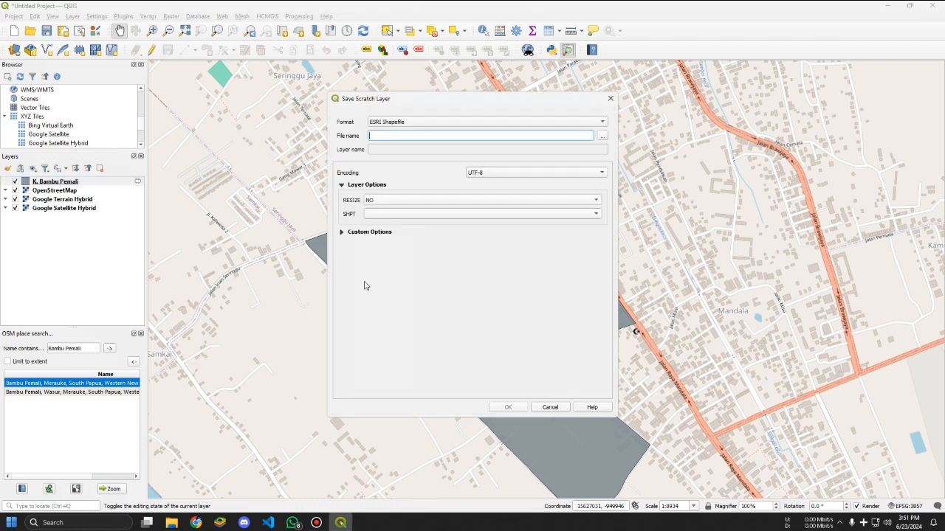
{"action": "left_click", "coordinate": [448, 124]}
{"action": "left_click", "coordinate": [436, 118]}
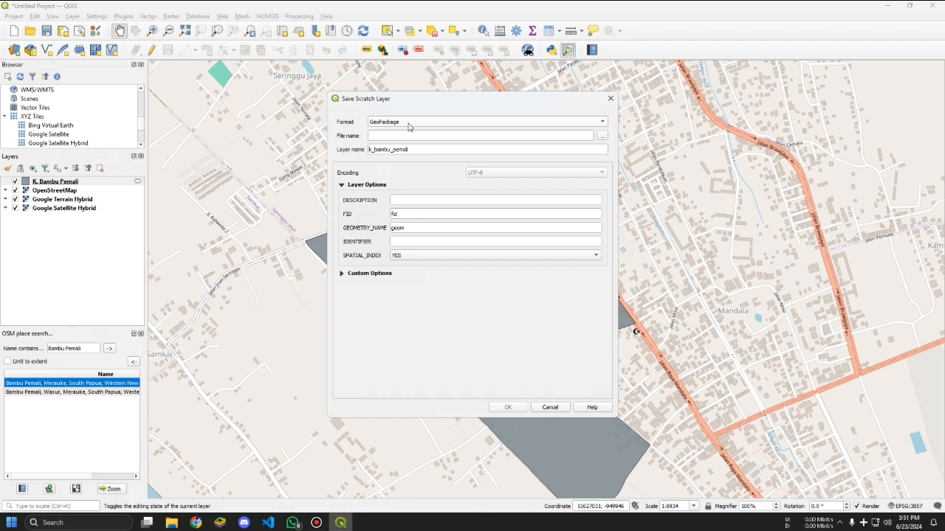
{"action": "left_click", "coordinate": [408, 124]}
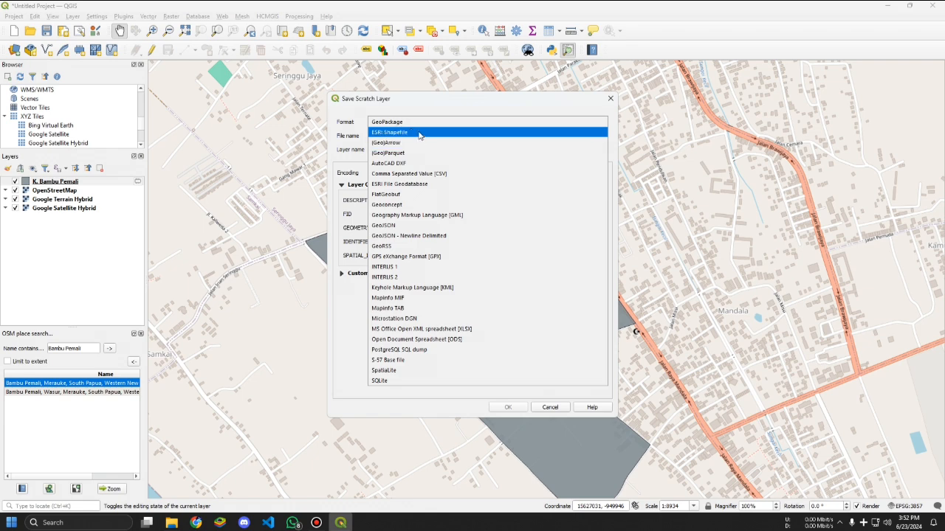
{"action": "left_click", "coordinate": [417, 132]}
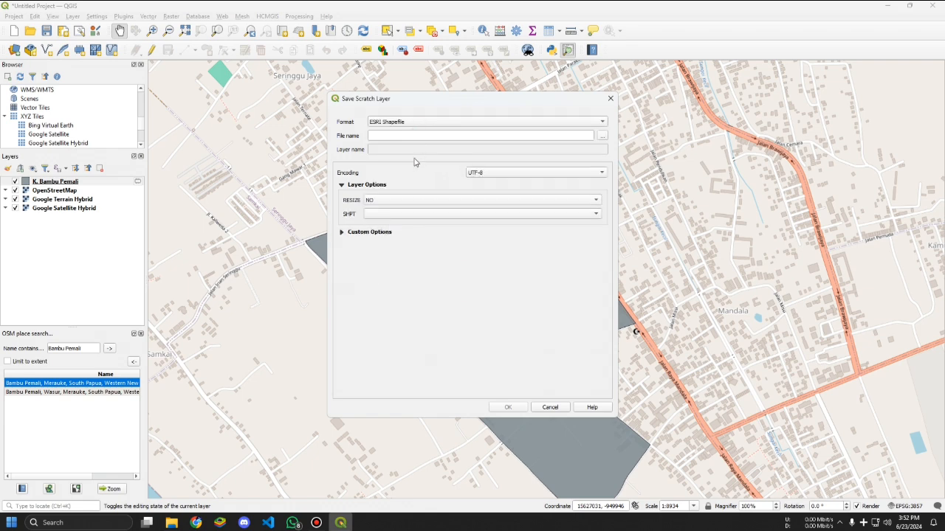
{"action": "left_click", "coordinate": [418, 136]}
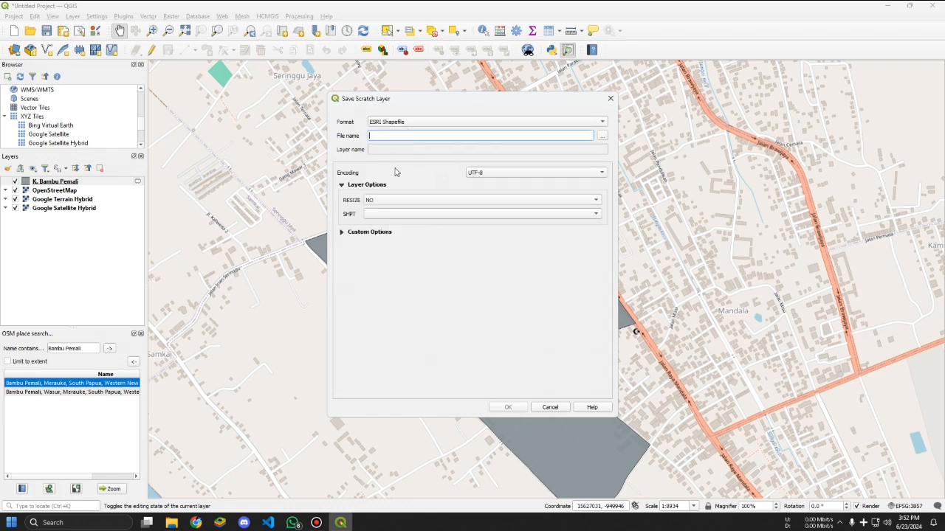
Step: Create a folder in Documents named "Peta" followed by the person's first name, and open it as the save location
{"action": "left_click", "coordinate": [602, 139]}
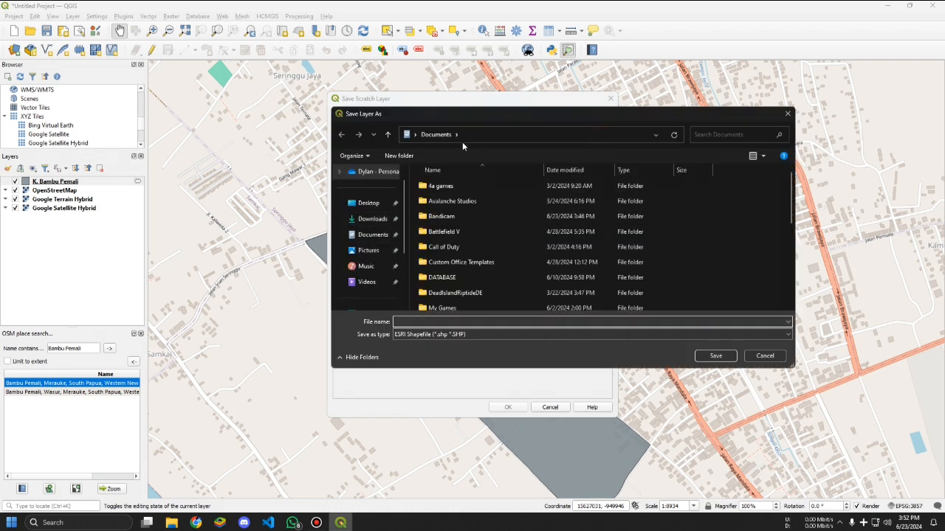
{"action": "left_click", "coordinate": [399, 156]}
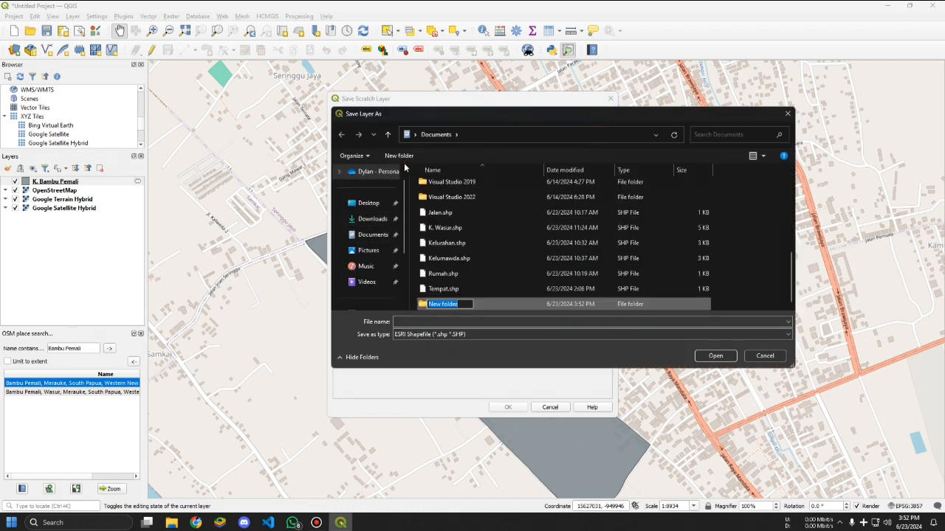
{"action": "type", "text": "Peta"}
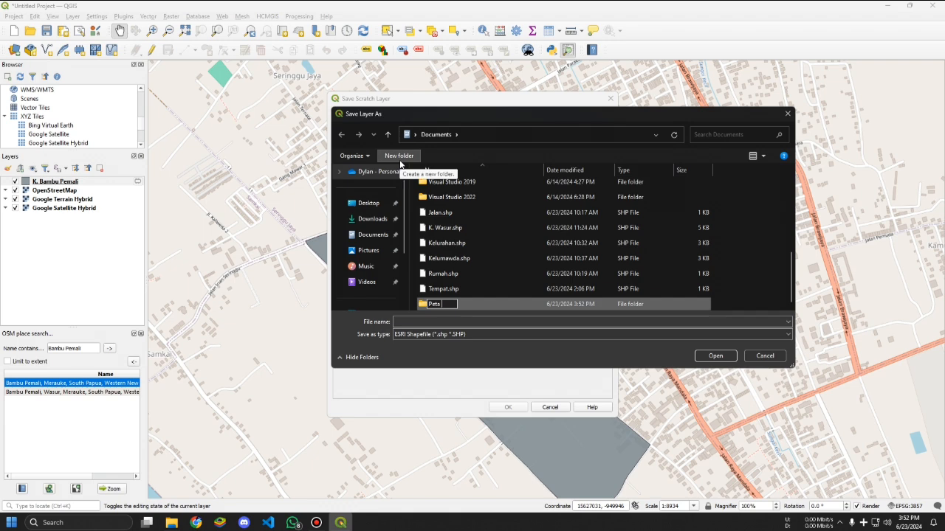
{"action": "type", "text": " Jefta"}
{"action": "key", "text": "Return"}
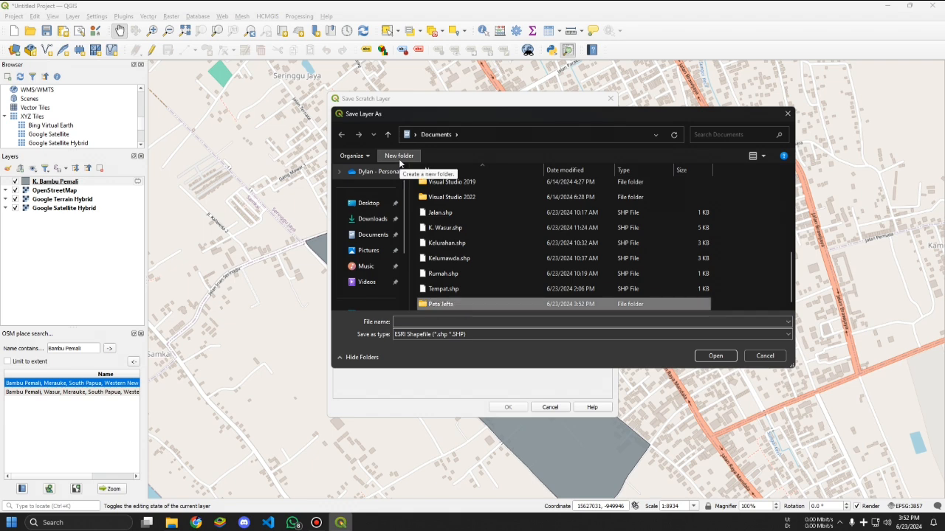
{"action": "double_click", "coordinate": [472, 302]}
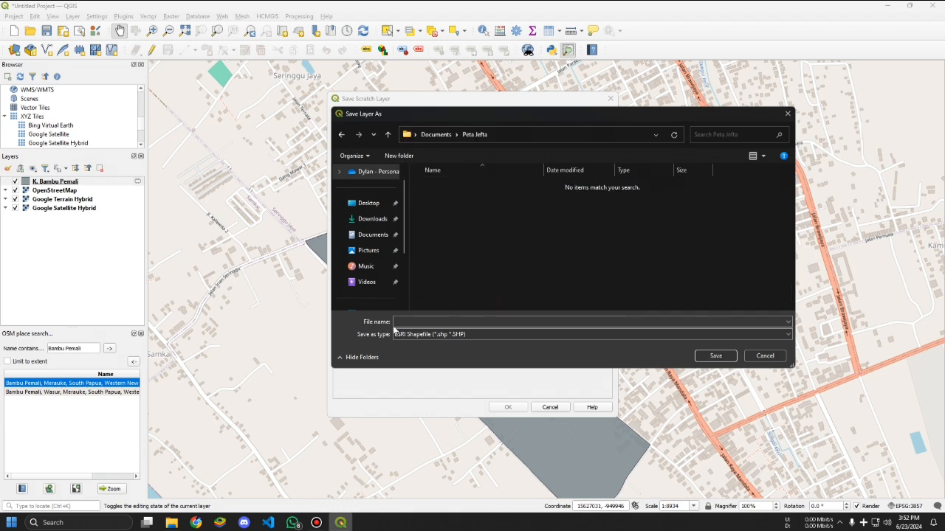
Step: Name the shapefile "K. Bambu Pemali", save the scratch layer to it and select the saved layer
{"action": "left_click", "coordinate": [467, 320]}
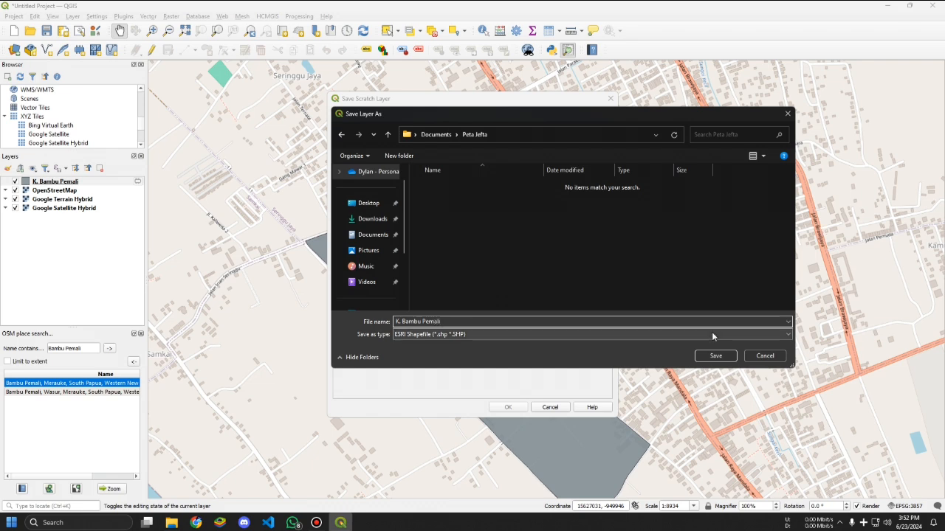
{"action": "left_click", "coordinate": [715, 356]}
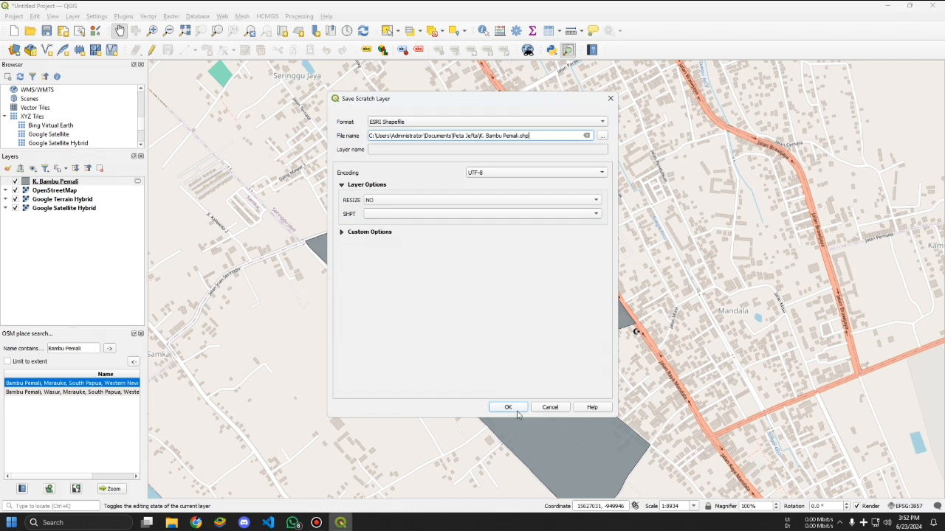
{"action": "left_click", "coordinate": [507, 408]}
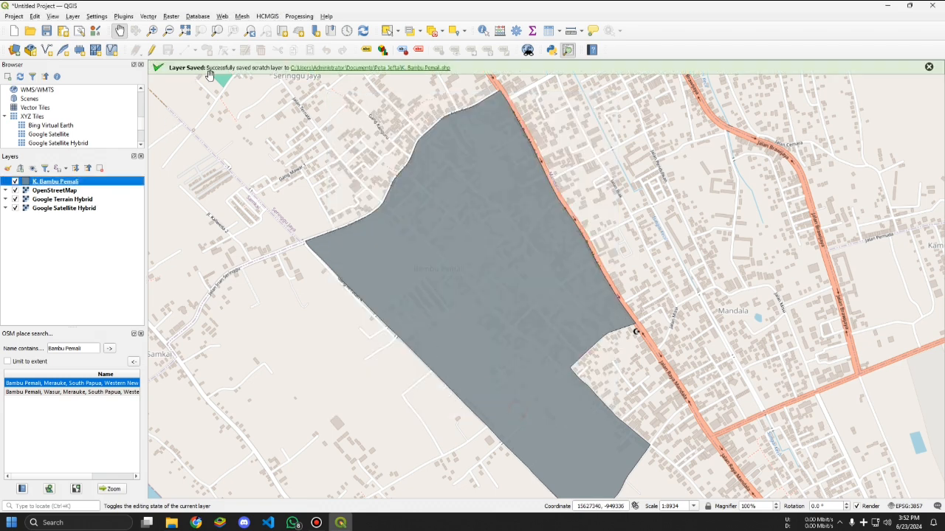
{"action": "left_click", "coordinate": [93, 229]}
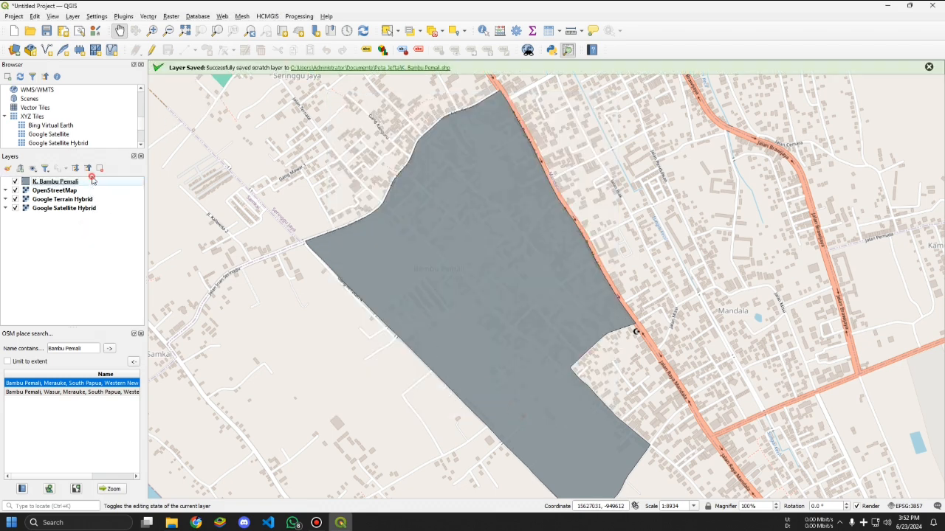
{"action": "left_click", "coordinate": [91, 182]}
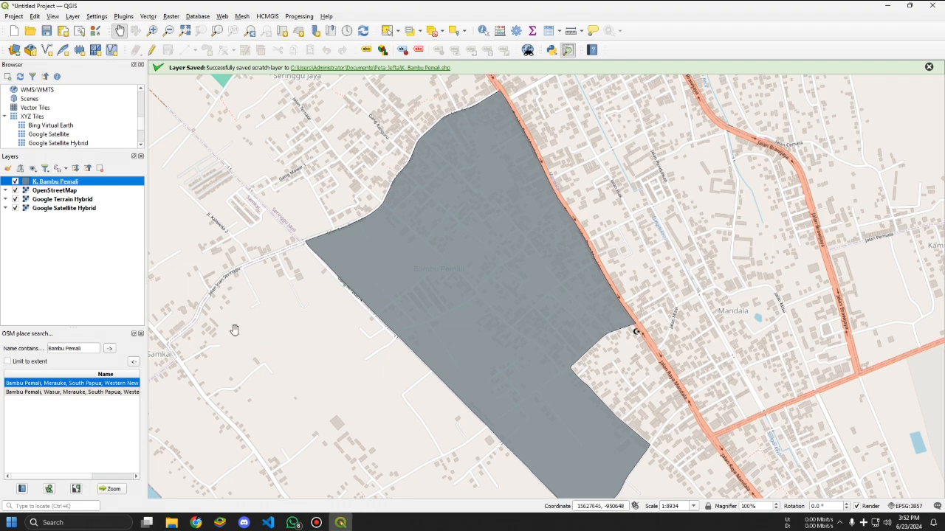
Step: Search OSM places for "Bokem", add its Merauke boundary as layer "K. Bokem" and make that scratch layer permanent
{"action": "scroll", "coordinate": [344, 309], "scroll_direction": "down", "scroll_amount": 1}
{"action": "scroll", "coordinate": [347, 298], "scroll_direction": "up", "scroll_amount": 1}
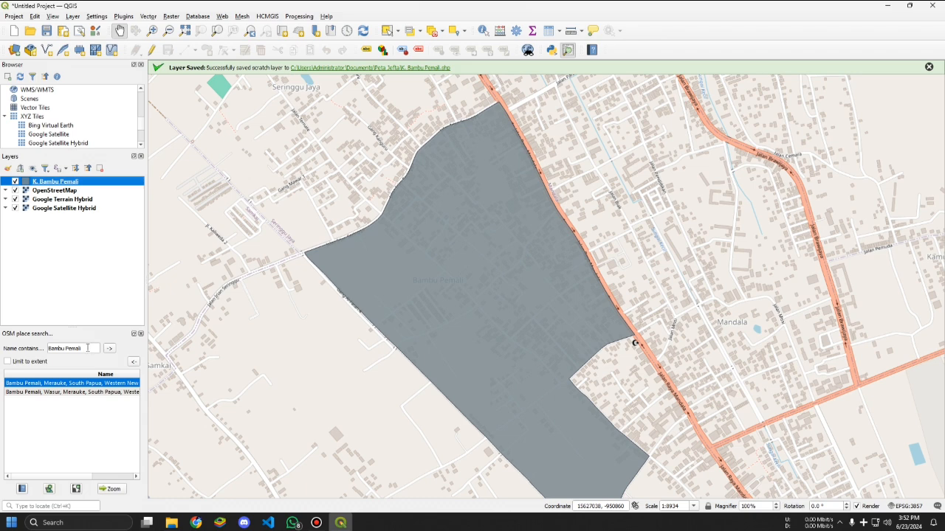
{"action": "triple_click", "coordinate": [88, 347]}
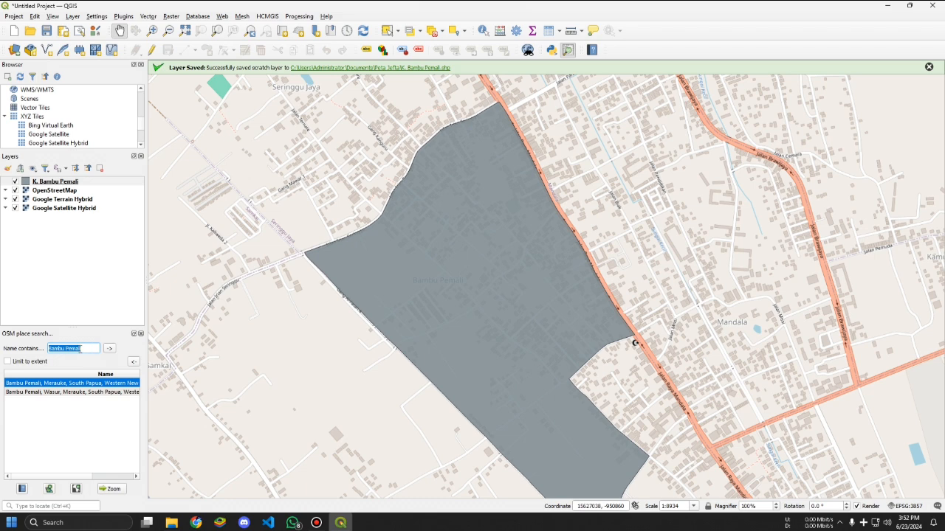
{"action": "left_click", "coordinate": [82, 349]}
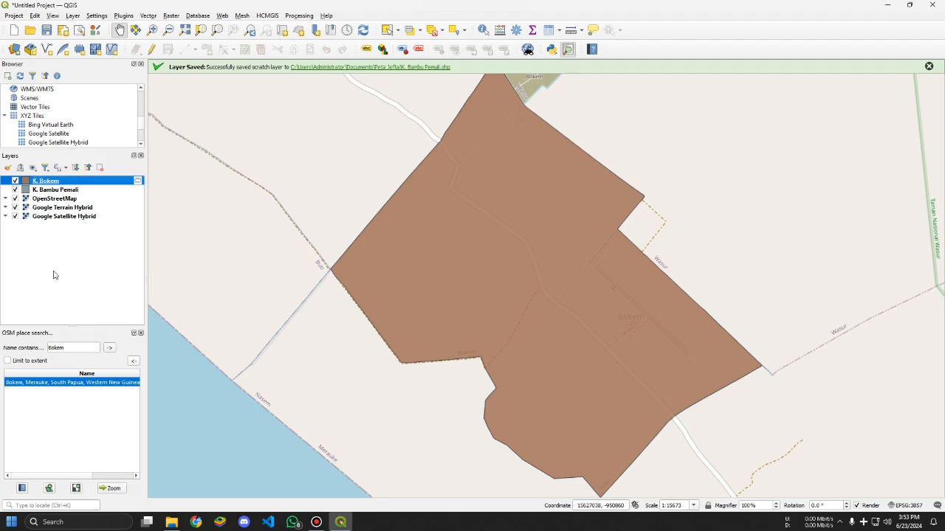
{"action": "right_click", "coordinate": [92, 180]}
{"action": "left_click", "coordinate": [141, 321]}
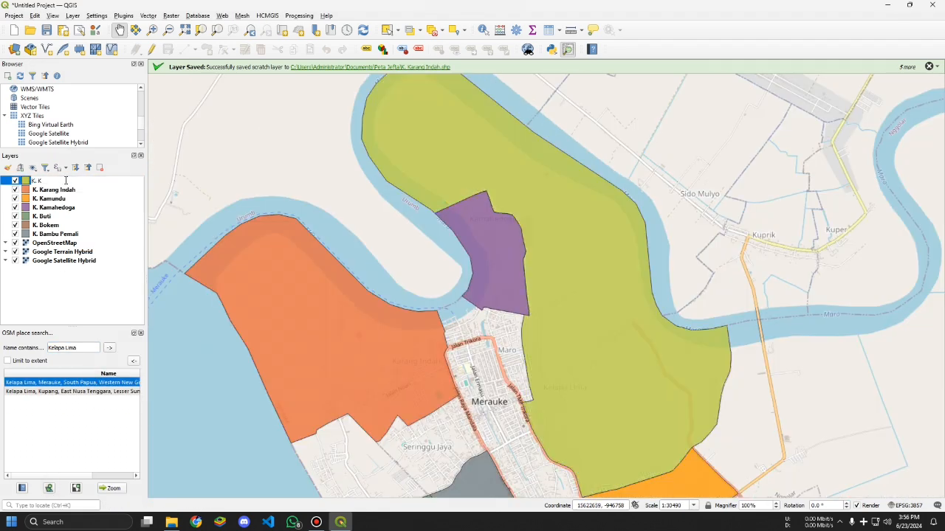
Step: Add the remaining Merauke kelurahan boundaries, including Kelapa Lima, Mandala, Maro and Wasur, as "K."-prefixed layers saved to shapefiles
{"action": "right_click", "coordinate": [72, 180]}
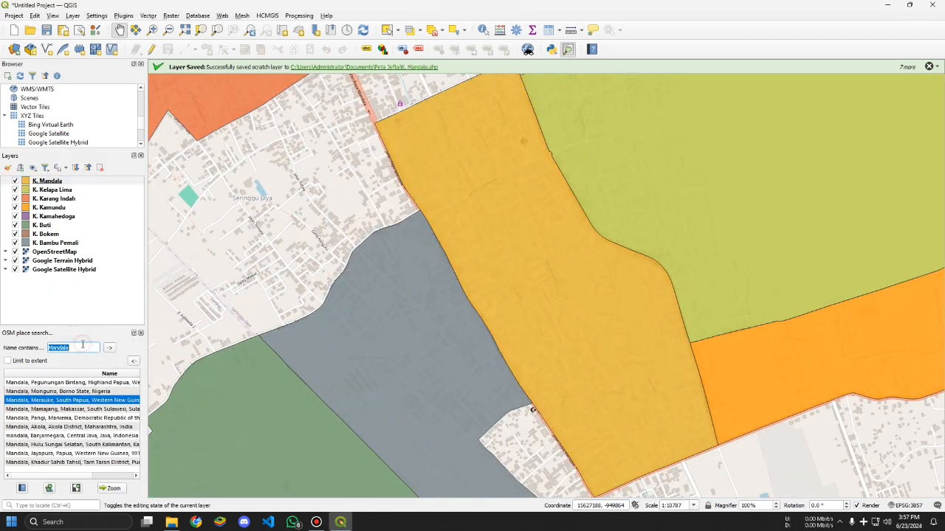
{"action": "left_click", "coordinate": [103, 400]}
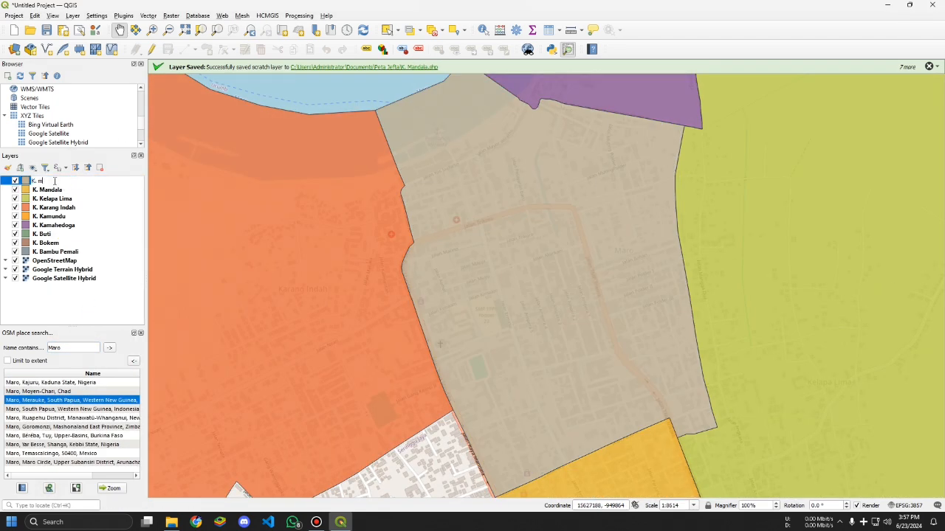
{"action": "left_click", "coordinate": [137, 180]}
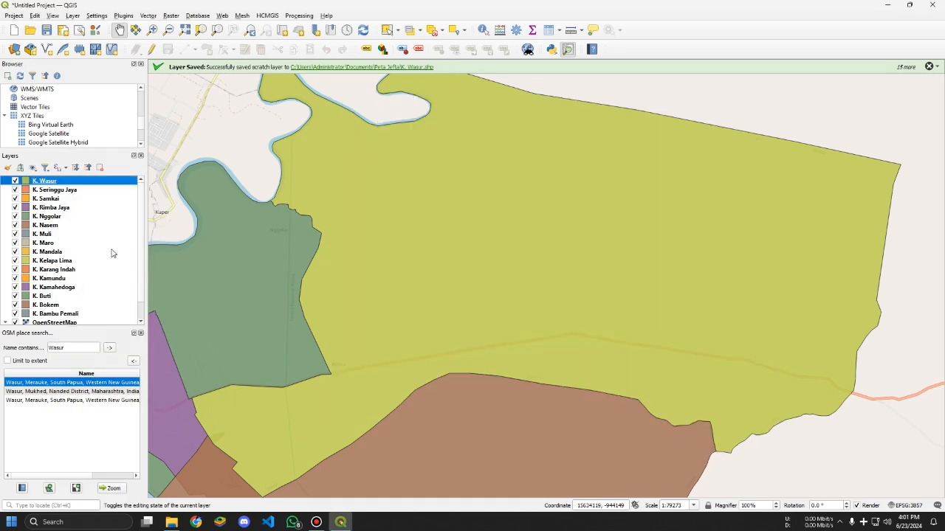
Step: Examine how the kelurahan boundary polygons fit together across the whole Merauke area
{"action": "scroll", "coordinate": [255, 295], "scroll_direction": "down", "scroll_amount": 2}
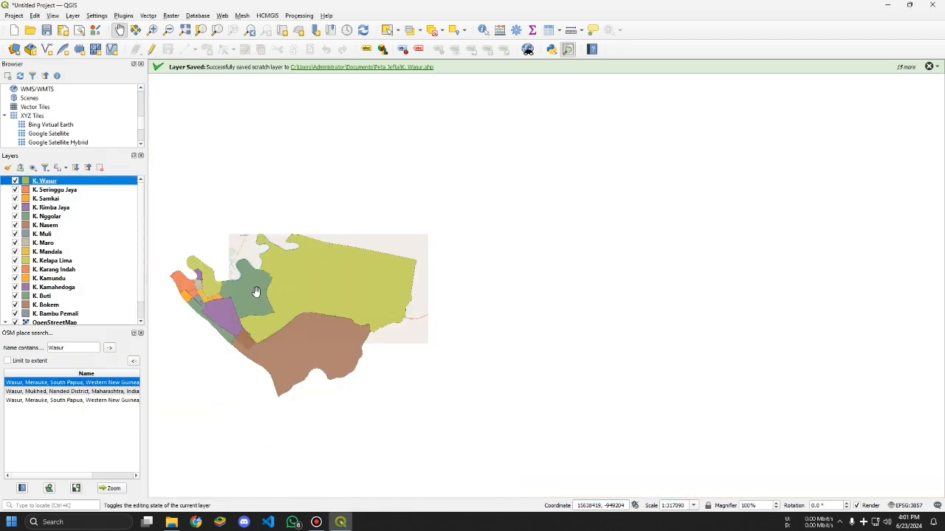
{"action": "scroll", "coordinate": [252, 316], "scroll_direction": "up", "scroll_amount": 1}
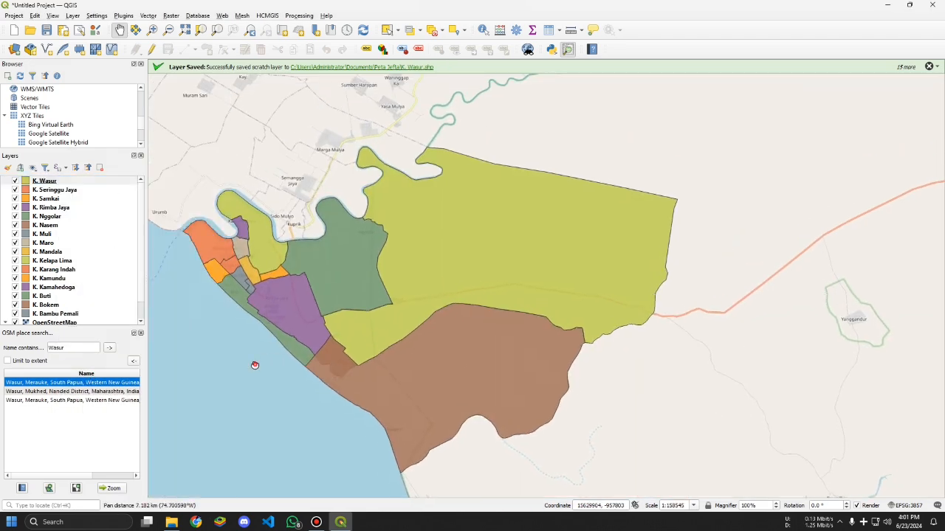
{"action": "left_click_drag", "start_coordinate": [255, 365], "coordinate": [382, 259]}
{"action": "left_click_drag", "start_coordinate": [532, 184], "coordinate": [343, 305]}
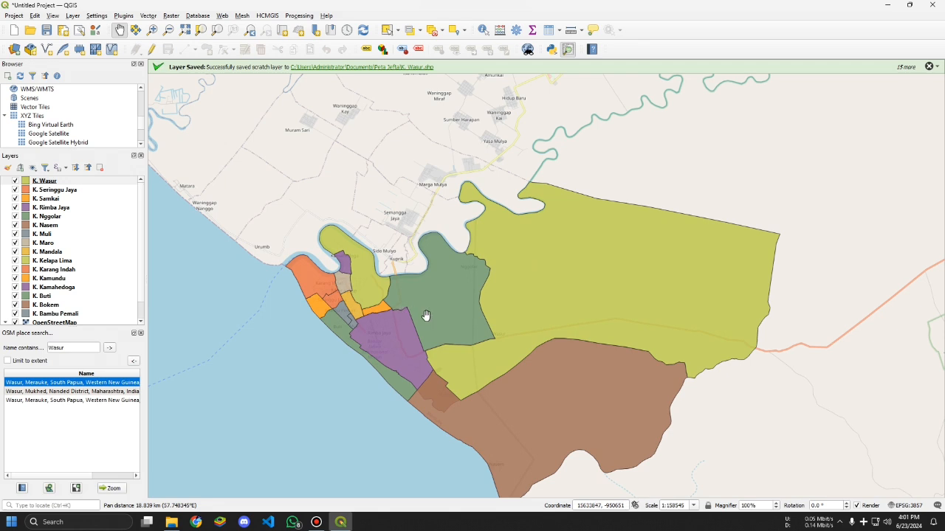
{"action": "scroll", "coordinate": [432, 395], "scroll_direction": "up", "scroll_amount": 1}
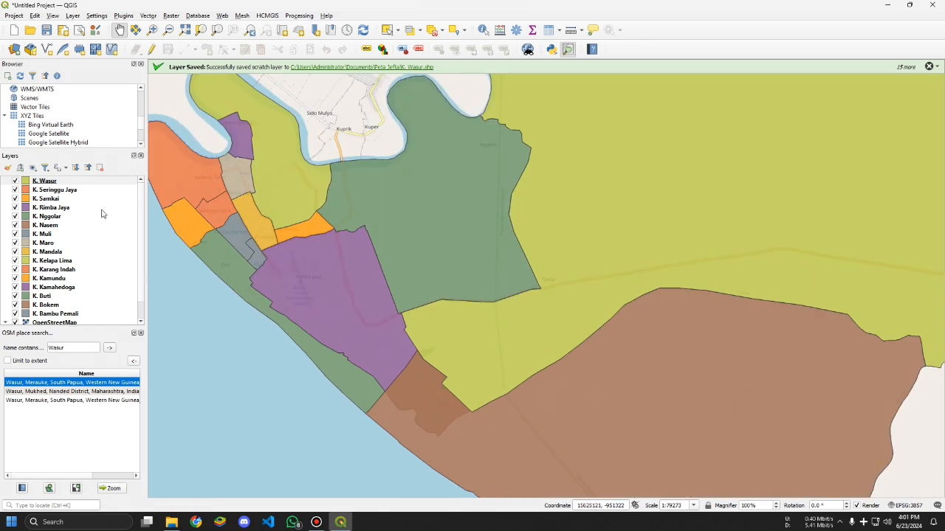
{"action": "scroll", "coordinate": [73, 219], "scroll_direction": "down", "scroll_amount": 1}
{"action": "left_click_drag", "start_coordinate": [267, 228], "coordinate": [275, 232]}
{"action": "left_click_drag", "start_coordinate": [396, 187], "coordinate": [454, 247]}
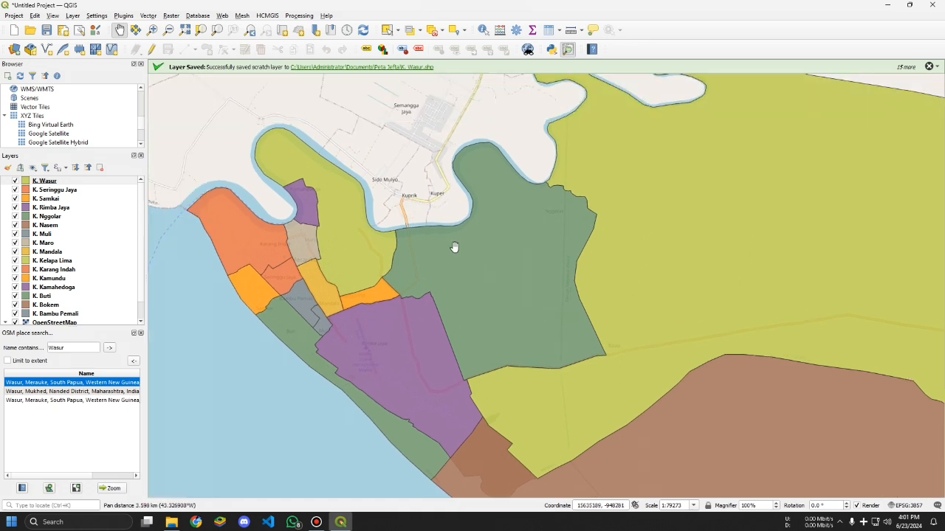
{"action": "scroll", "coordinate": [483, 203], "scroll_direction": "down", "scroll_amount": 1}
{"action": "scroll", "coordinate": [483, 203], "scroll_direction": "up", "scroll_amount": 1}
{"action": "left_click_drag", "start_coordinate": [423, 217], "coordinate": [423, 238]}
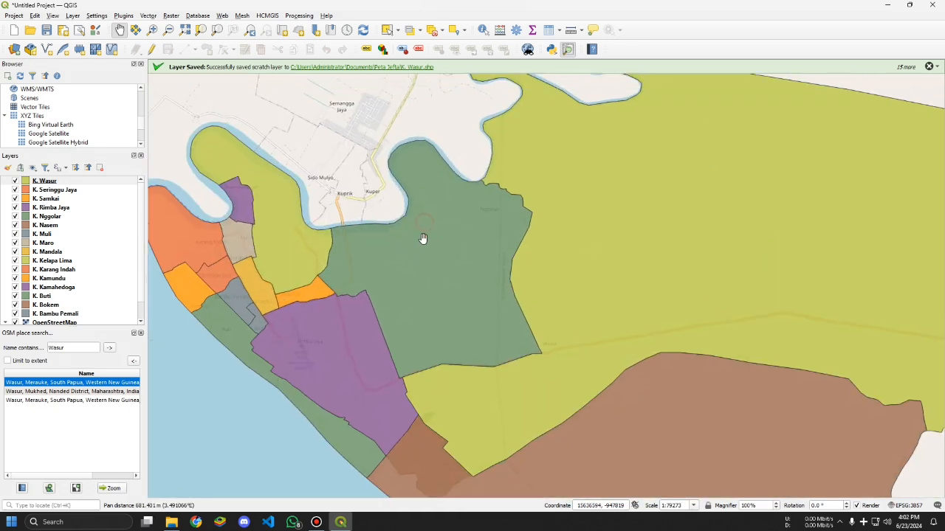
Step: Group all kelurahan layers from K. Wasur to K. Bambu Pemali and name the group "Kelurahan Kecamatan Merauke"
{"action": "left_click", "coordinate": [82, 184]}
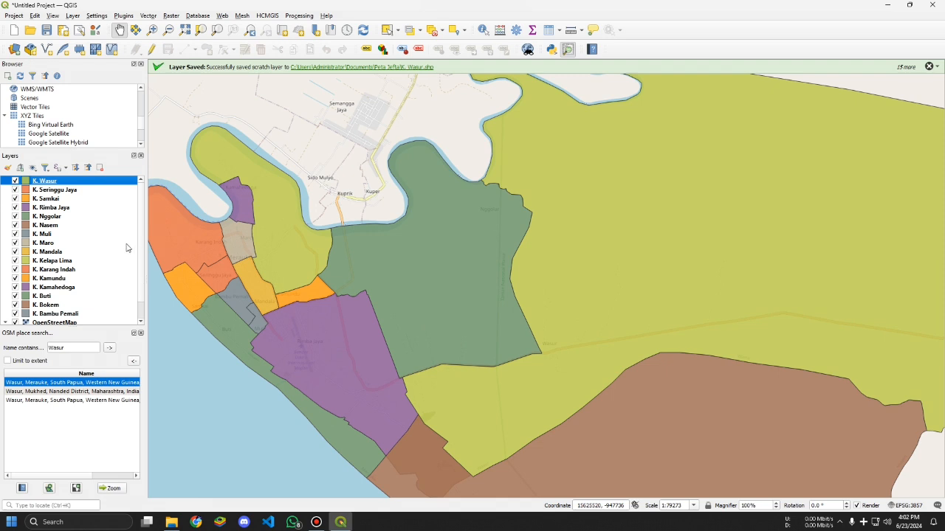
{"action": "left_click", "coordinate": [116, 215]}
{"action": "left_click", "coordinate": [114, 183]}
{"action": "key", "text": "shift+Down"}
{"action": "key", "text": "shift+Down"}
{"action": "key", "text": "shift+Down"}
{"action": "key", "text": "shift+Down"}
{"action": "key", "text": "shift+Up"}
{"action": "key", "text": "shift+Up"}
{"action": "key", "text": "shift+Up"}
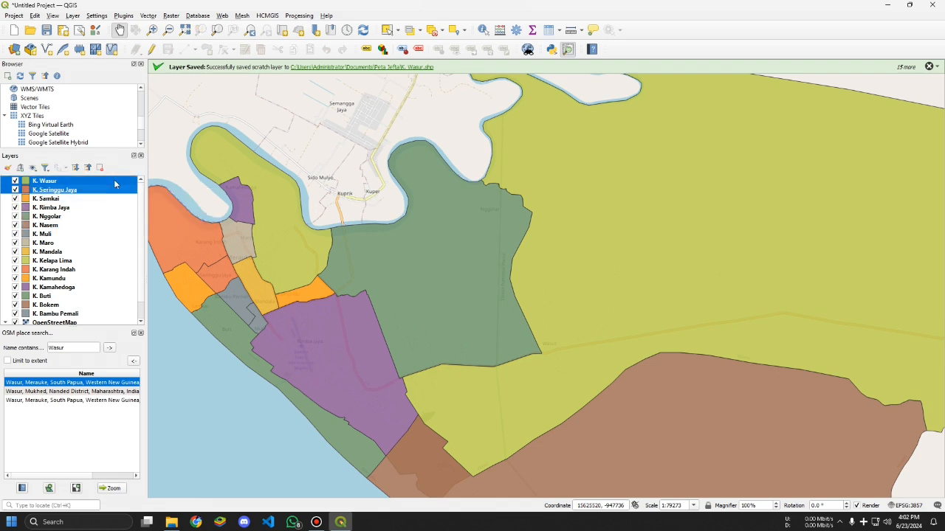
{"action": "key", "text": "shift+Up"}
{"action": "key", "text": "shift+Down"}
{"action": "key", "text": "shift+Down"}
{"action": "key", "text": "shift+Down"}
{"action": "key", "text": "shift+Down"}
{"action": "key", "text": "shift+Down"}
{"action": "key", "text": "shift+Down"}
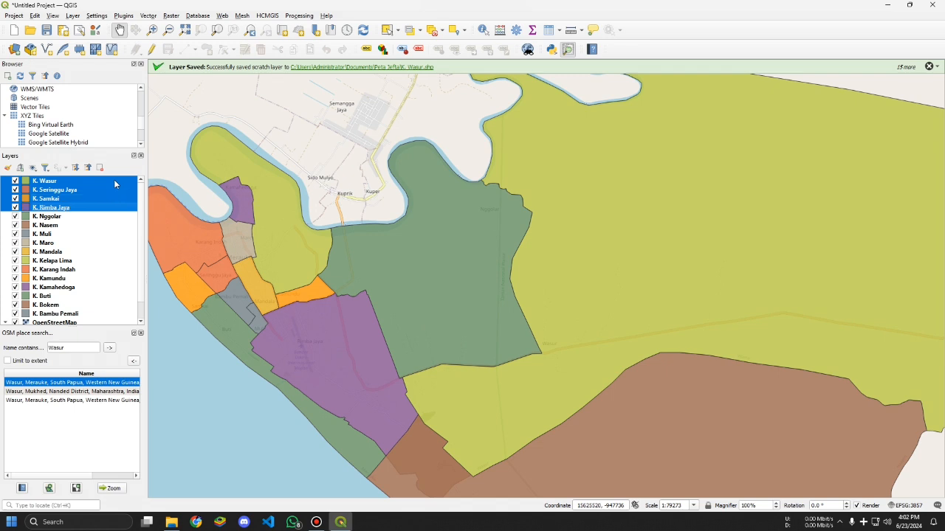
{"action": "key", "text": "shift+Down"}
{"action": "key", "text": "shift+Down"}
{"action": "key", "text": "shift+Down"}
{"action": "key", "text": "shift+Down"}
{"action": "key", "text": "shift+Down"}
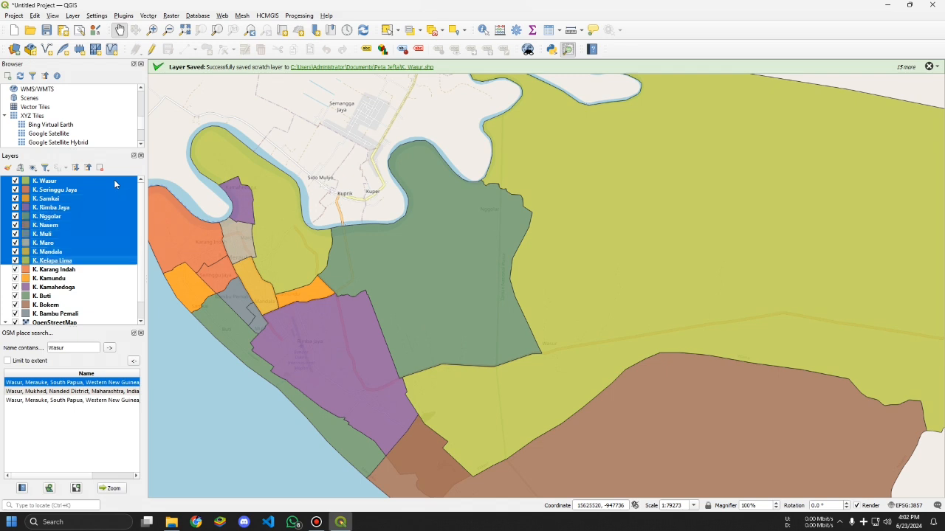
{"action": "key", "text": "shift+Down"}
{"action": "key", "text": "shift+Down"}
{"action": "key", "text": "shift+Down"}
{"action": "key", "text": "shift+Down"}
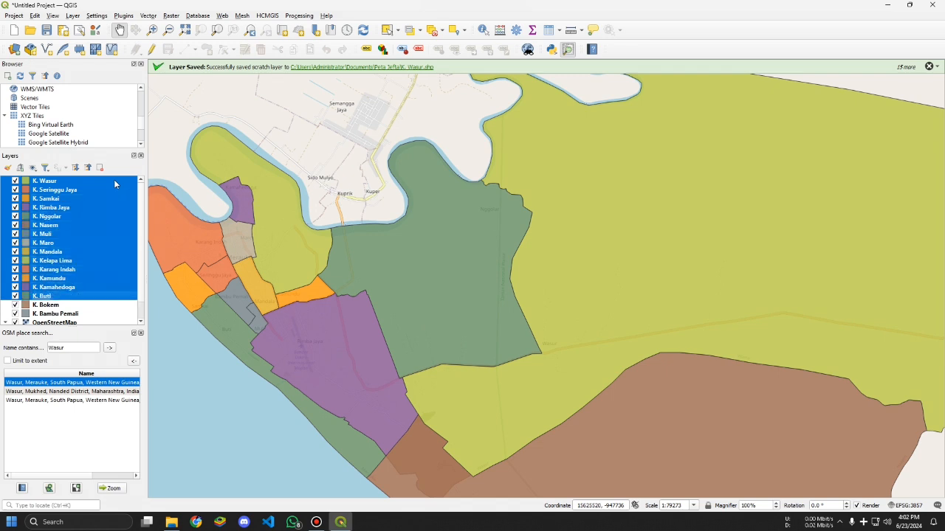
{"action": "right_click", "coordinate": [59, 181]}
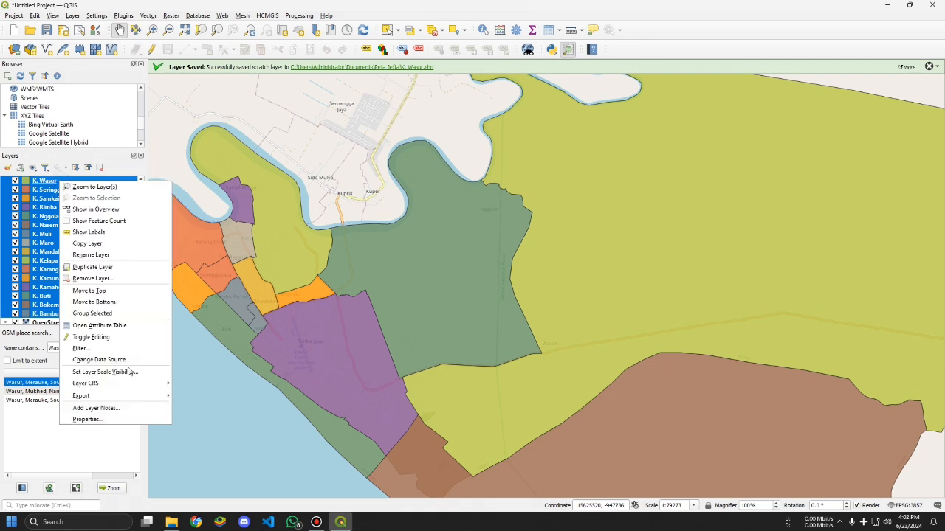
{"action": "left_click", "coordinate": [115, 314]}
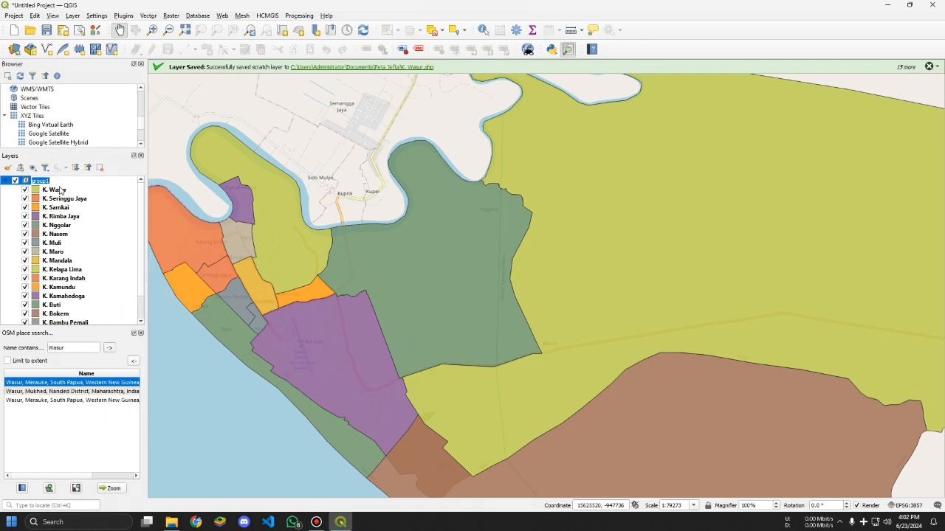
{"action": "type", "text": "Kelurahan Kecamatan Merauke"}
{"action": "left_click", "coordinate": [59, 186]}
Step: Hide the Kelurahan Kecamatan Merauke group, OpenStreetMap and Google Terrain Hybrid, leaving only Google Satellite Hybrid visible
{"action": "left_click_drag", "start_coordinate": [211, 269], "coordinate": [383, 272]}
{"action": "scroll", "coordinate": [415, 281], "scroll_direction": "up", "scroll_amount": 2}
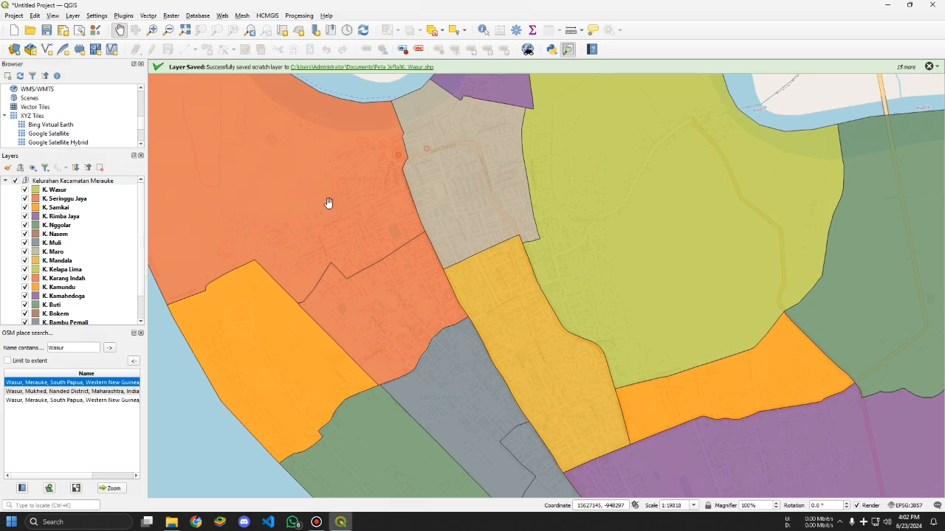
{"action": "left_click_drag", "start_coordinate": [334, 229], "coordinate": [332, 221]}
{"action": "left_click", "coordinate": [16, 181]}
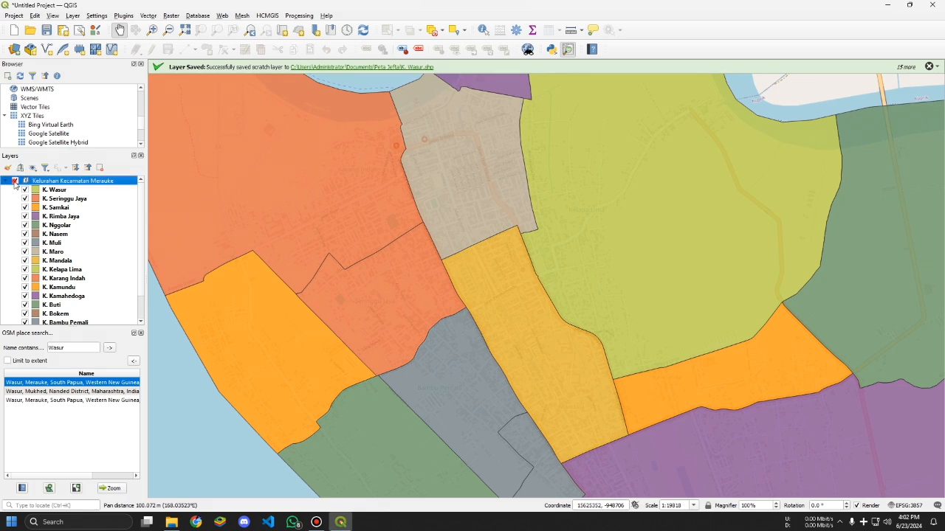
{"action": "scroll", "coordinate": [48, 304], "scroll_direction": "down", "scroll_amount": 1}
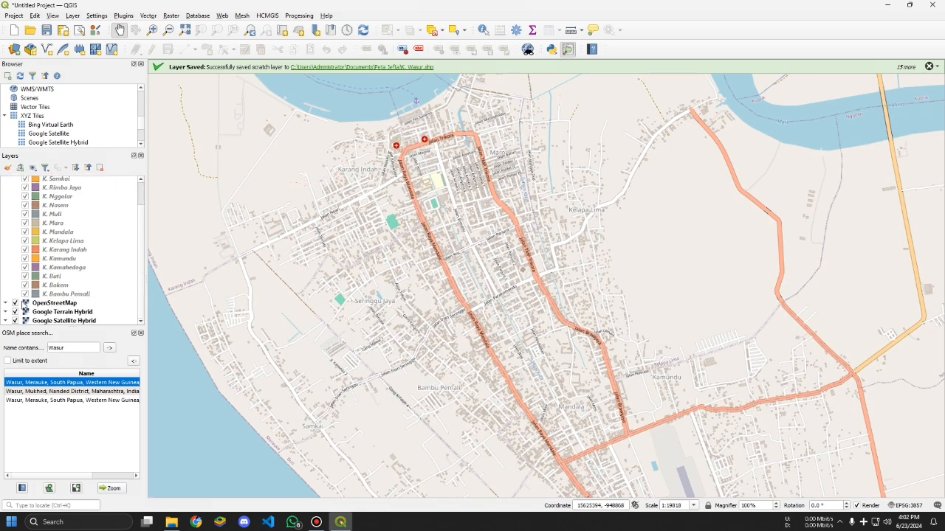
{"action": "left_click", "coordinate": [15, 302]}
{"action": "left_click", "coordinate": [14, 320]}
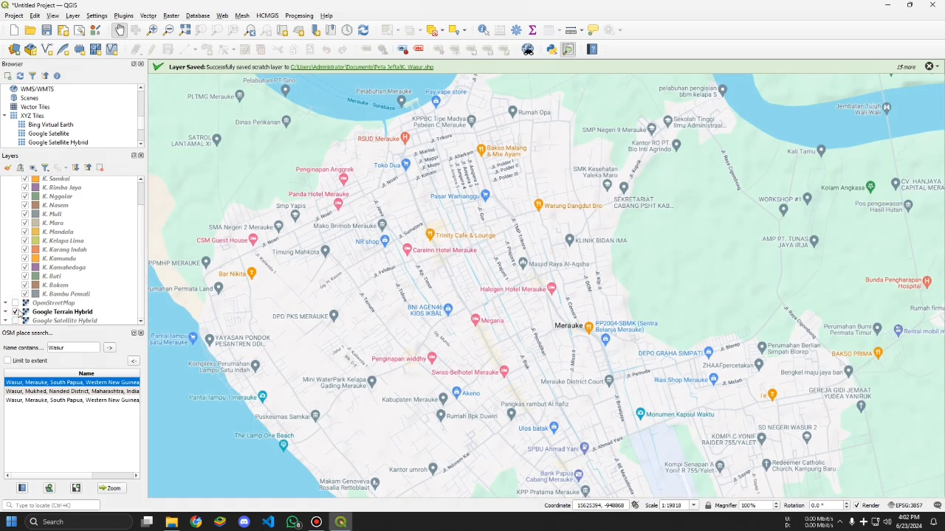
{"action": "left_click", "coordinate": [18, 321]}
{"action": "left_click", "coordinate": [15, 311]}
{"action": "left_click", "coordinate": [15, 321]}
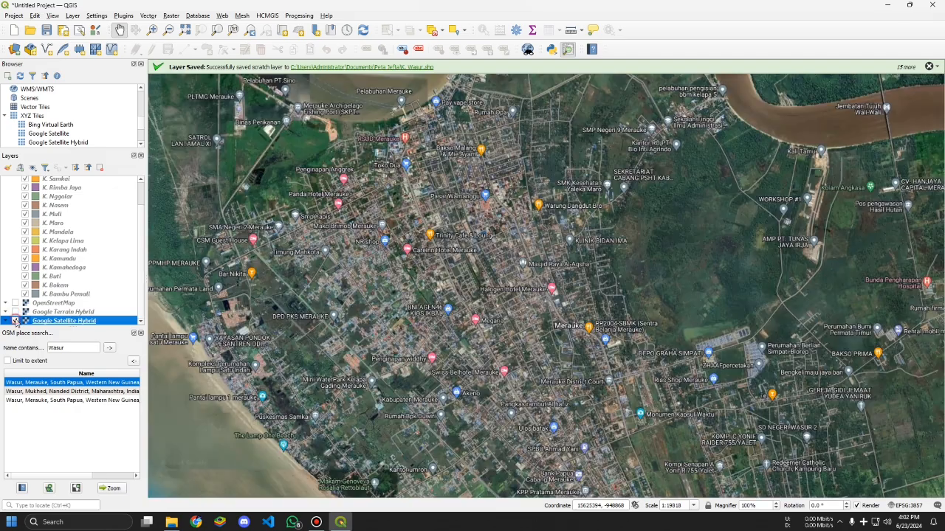
Step: Inspect the buildings and streets of Merauke on the satellite basemap at close range, down to individual houses
{"action": "scroll", "coordinate": [319, 305], "scroll_direction": "up", "scroll_amount": 2}
{"action": "left_click_drag", "start_coordinate": [341, 190], "coordinate": [416, 293]}
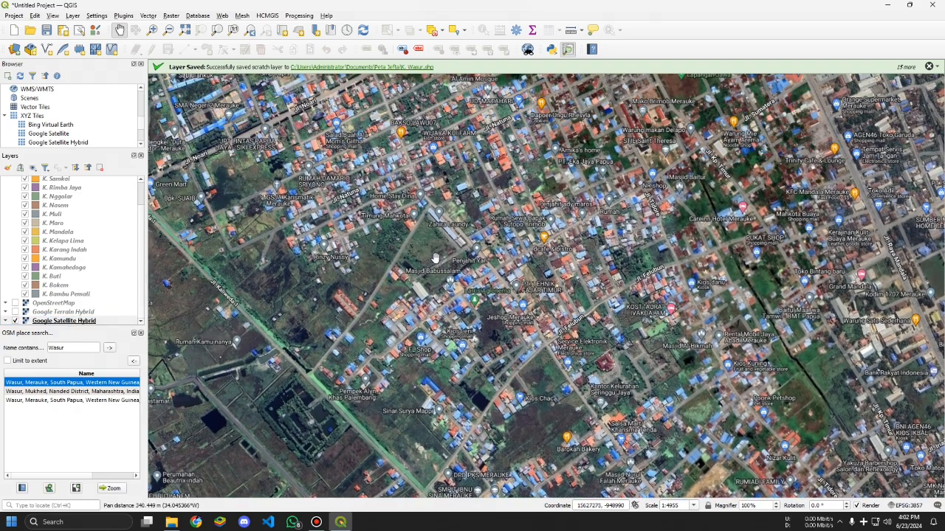
{"action": "left_click_drag", "start_coordinate": [375, 185], "coordinate": [447, 270]}
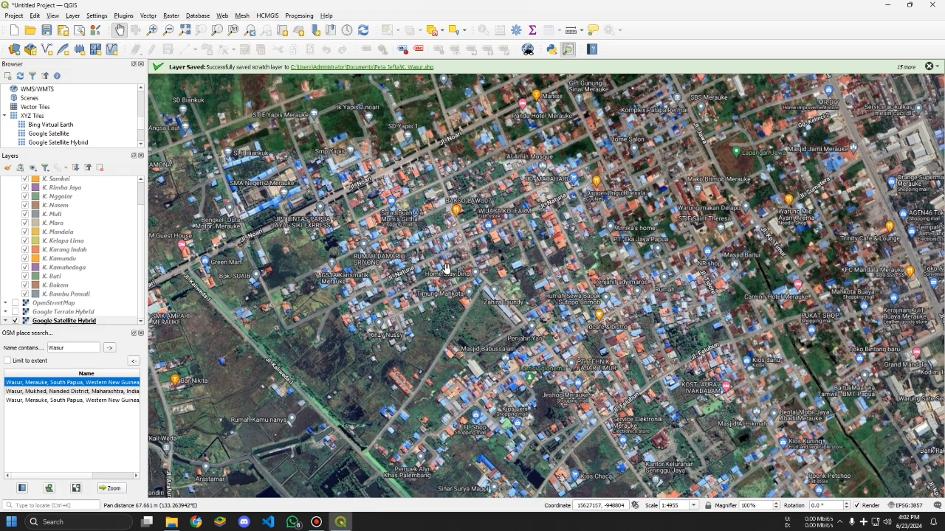
{"action": "scroll", "coordinate": [446, 269], "scroll_direction": "up", "scroll_amount": 3}
{"action": "left_click_drag", "start_coordinate": [344, 127], "coordinate": [381, 293]}
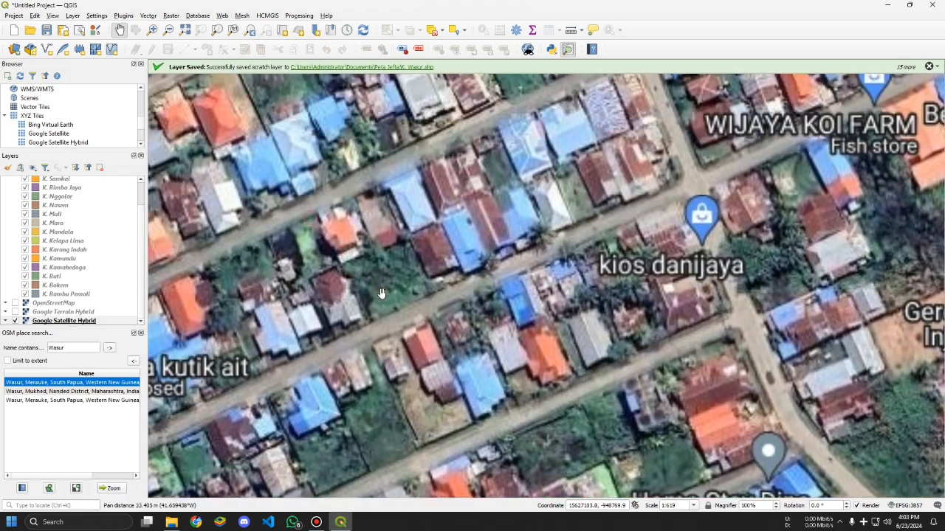
{"action": "scroll", "coordinate": [382, 293], "scroll_direction": "down", "scroll_amount": 2}
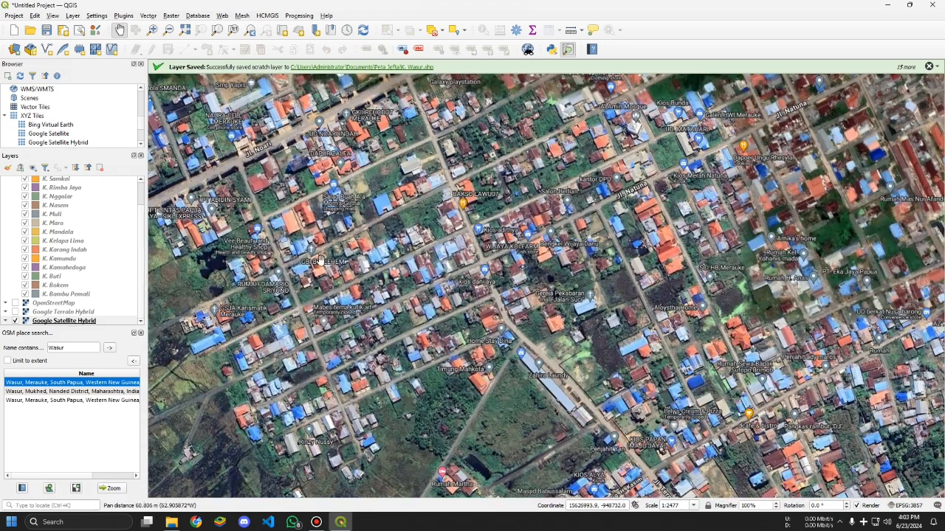
{"action": "scroll", "coordinate": [320, 260], "scroll_direction": "up", "scroll_amount": 2}
{"action": "left_click_drag", "start_coordinate": [551, 171], "coordinate": [495, 324]}
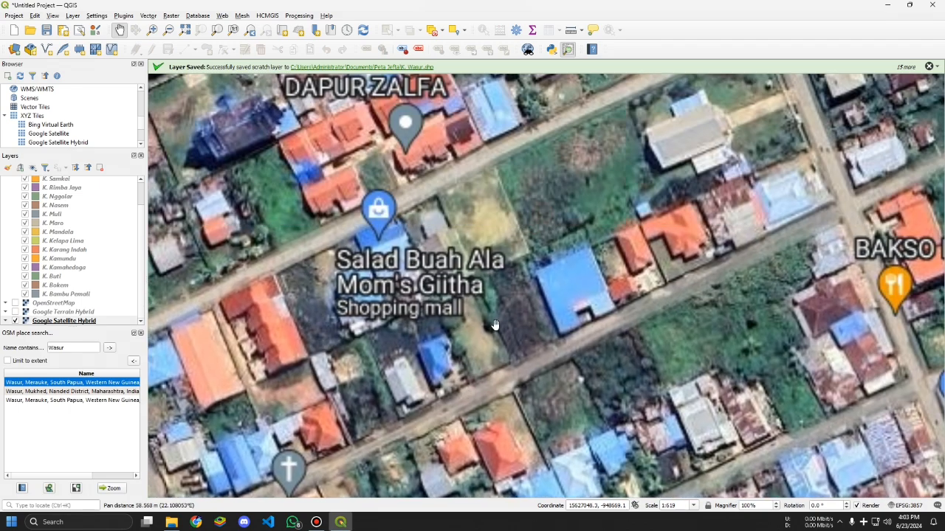
{"action": "scroll", "coordinate": [495, 325], "scroll_direction": "down", "scroll_amount": 1}
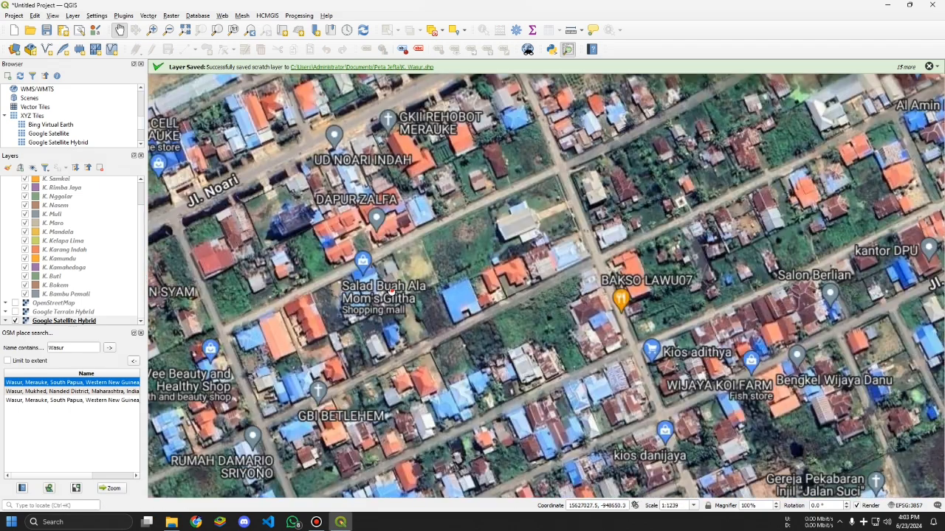
{"action": "left_click_drag", "start_coordinate": [391, 290], "coordinate": [358, 29]}
{"action": "scroll", "coordinate": [462, 264], "scroll_direction": "down", "scroll_amount": 1}
{"action": "left_click_drag", "start_coordinate": [461, 264], "coordinate": [435, 240]}
{"action": "left_click_drag", "start_coordinate": [413, 347], "coordinate": [383, 334]}
{"action": "left_click_drag", "start_coordinate": [448, 320], "coordinate": [355, 200]}
{"action": "scroll", "coordinate": [434, 300], "scroll_direction": "up", "scroll_amount": 1}
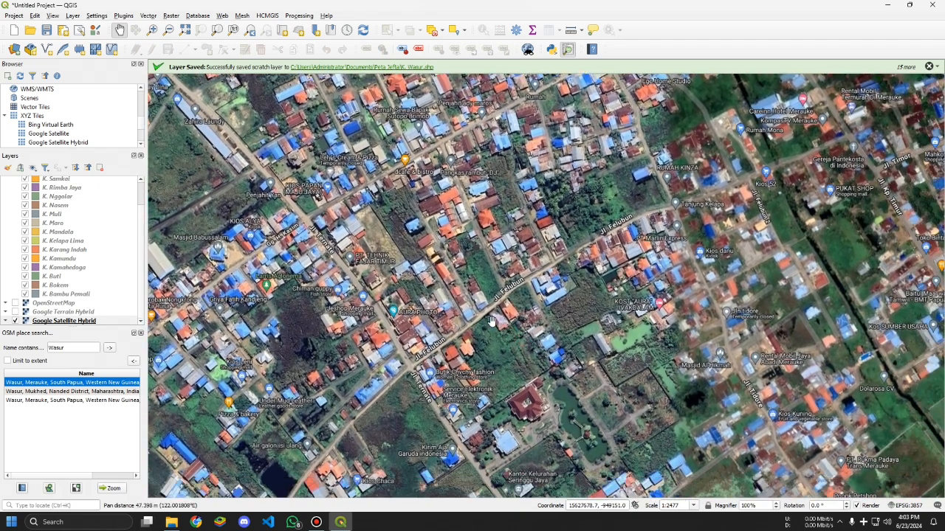
{"action": "left_click_drag", "start_coordinate": [414, 288], "coordinate": [449, 281]}
{"action": "scroll", "coordinate": [434, 300], "scroll_direction": "up", "scroll_amount": 1}
{"action": "scroll", "coordinate": [434, 300], "scroll_direction": "up", "scroll_amount": 1}
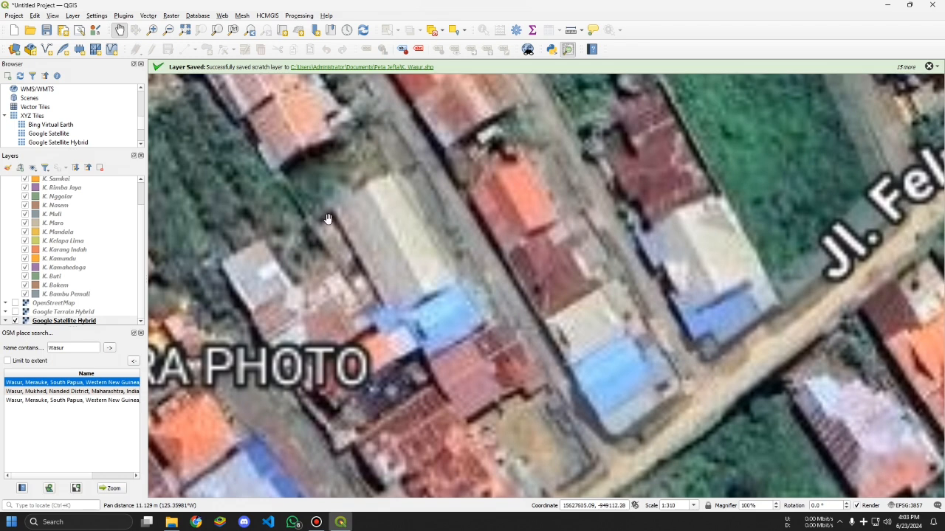
{"action": "scroll", "coordinate": [67, 214], "scroll_direction": "up", "scroll_amount": 1}
{"action": "left_click", "coordinate": [62, 183]}
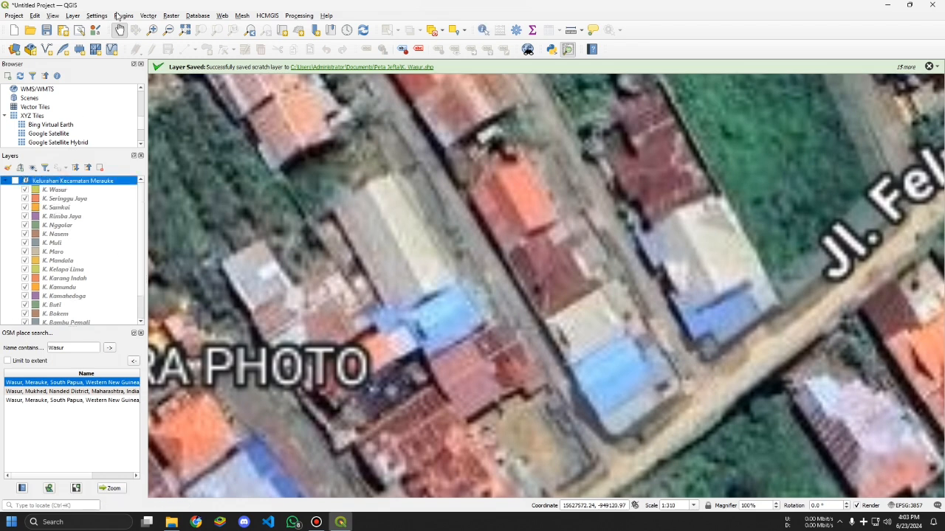
{"action": "left_click", "coordinate": [72, 16]}
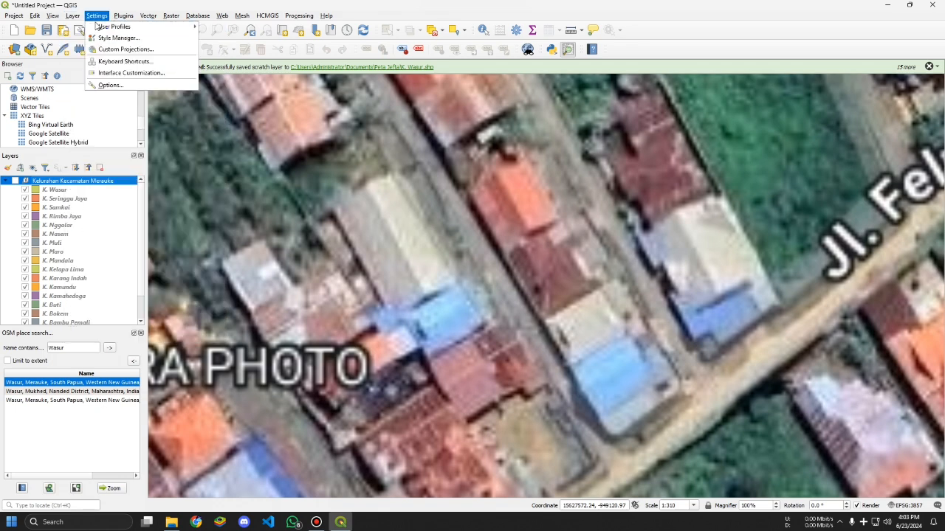
{"action": "mouse_move", "coordinate": [106, 39]}
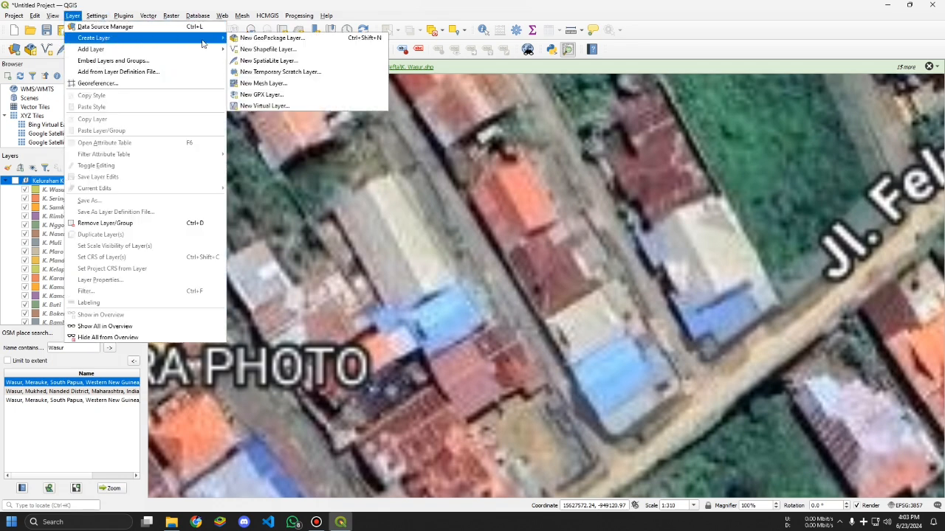
{"action": "left_click", "coordinate": [255, 49]}
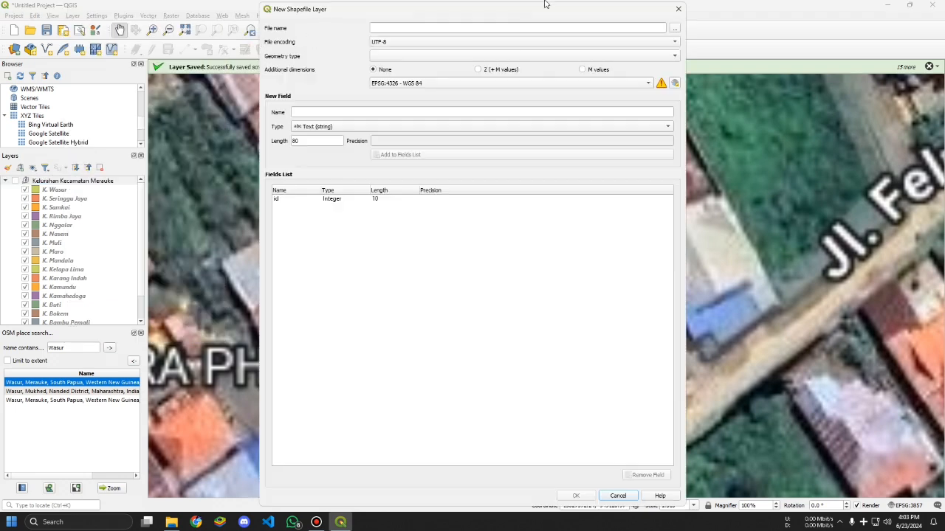
{"action": "left_click", "coordinate": [678, 9]}
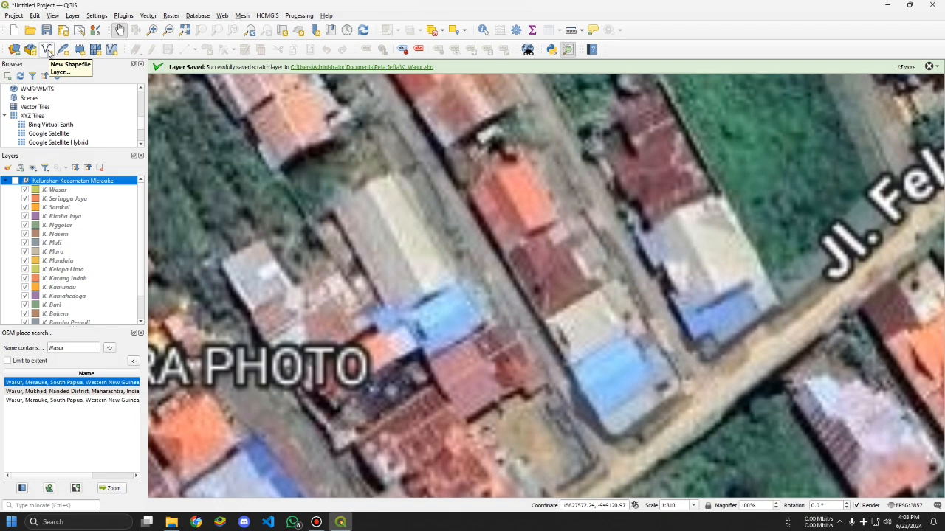
Step: Start a new shapefile layer saved as Tempat.shp alongside the kelurahan shapefiles, with Polygon as its geometry type
{"action": "left_click", "coordinate": [47, 49]}
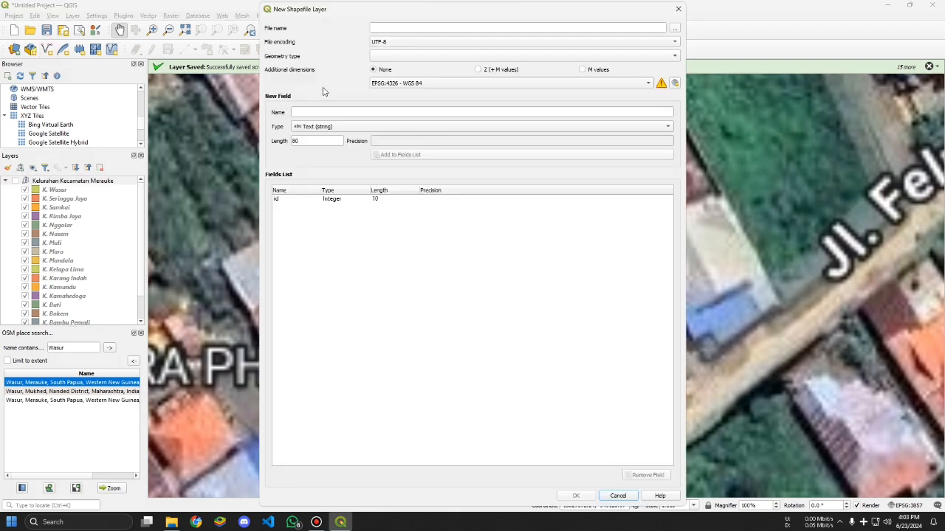
{"action": "left_click", "coordinate": [675, 28]}
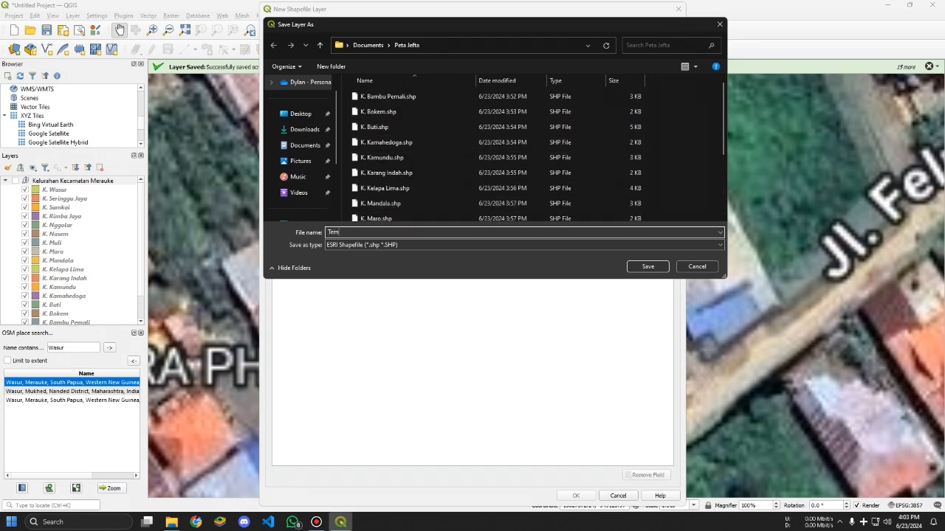
{"action": "key", "text": "Return"}
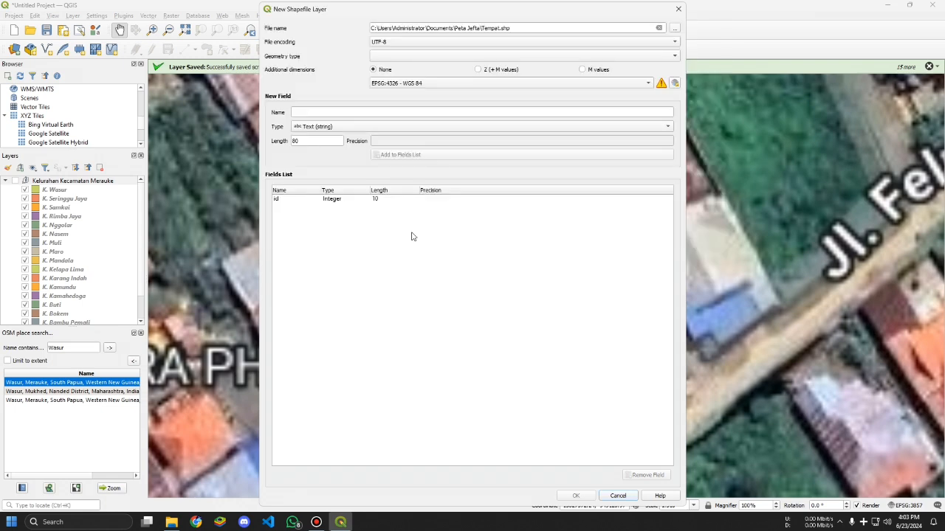
{"action": "left_click", "coordinate": [421, 57]}
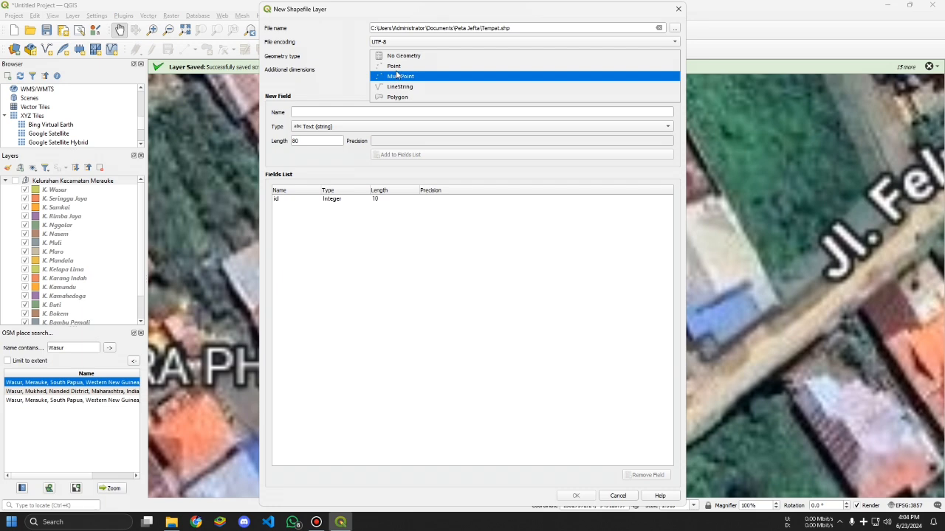
{"action": "left_click", "coordinate": [401, 97]}
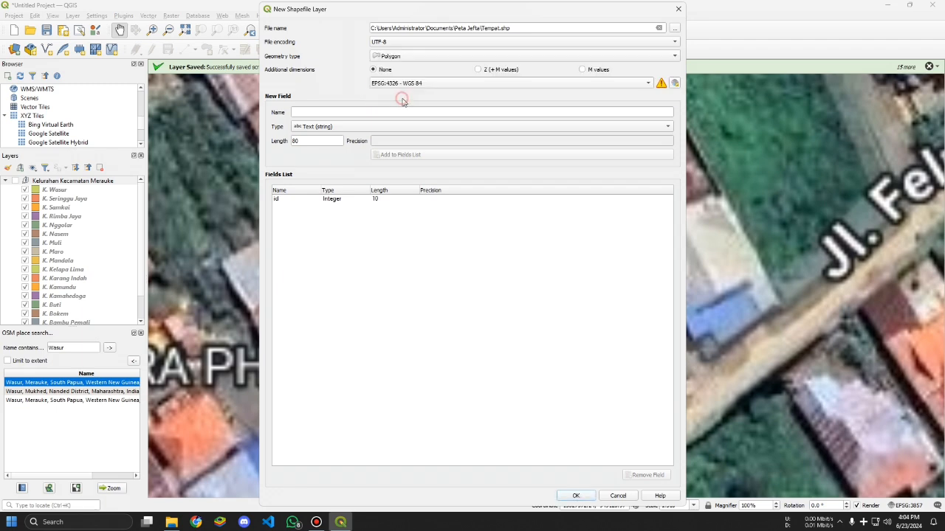
Step: Add the text fields Nama and Jenis, each 80 characters long, and create the Tempat layer
{"action": "left_click", "coordinate": [386, 115]}
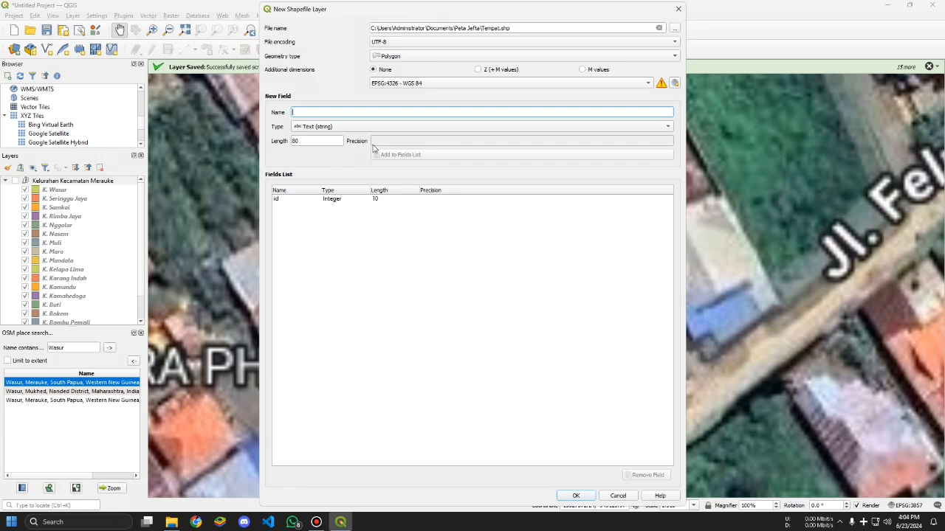
{"action": "type", "text": "K"}
{"action": "key", "text": "BackSpace"}
{"action": "type", "text": "Nama"}
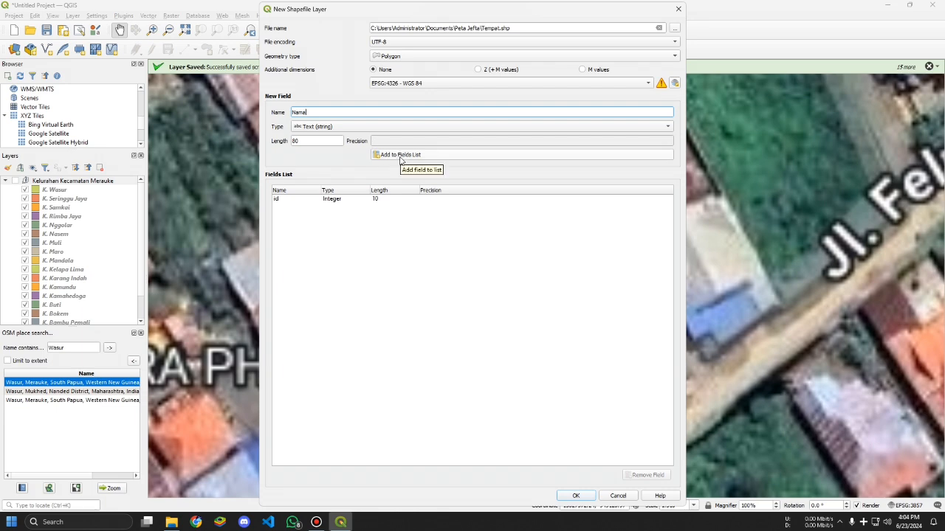
{"action": "left_click", "coordinate": [400, 156]}
{"action": "left_click", "coordinate": [397, 115]}
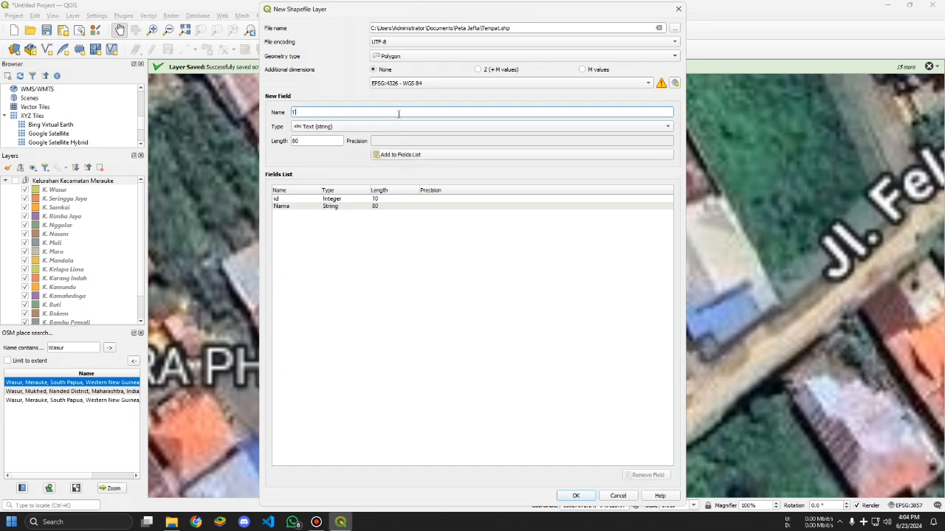
{"action": "type", "text": "j"}
{"action": "left_click", "coordinate": [422, 155]}
{"action": "left_click", "coordinate": [575, 495]}
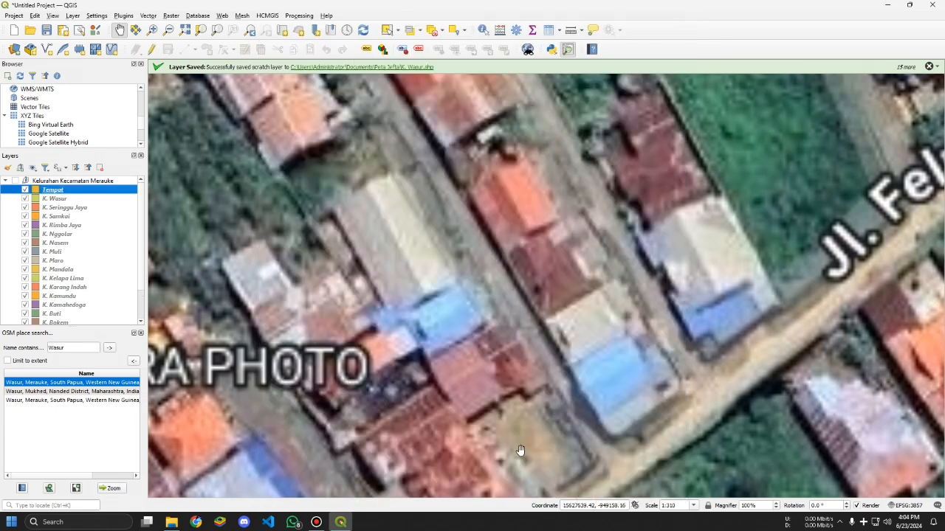
Step: Move the Tempat layer out of the Kelurahan Kecamatan Merauke group and place it above the group
{"action": "left_click_drag", "start_coordinate": [359, 304], "coordinate": [373, 307]}
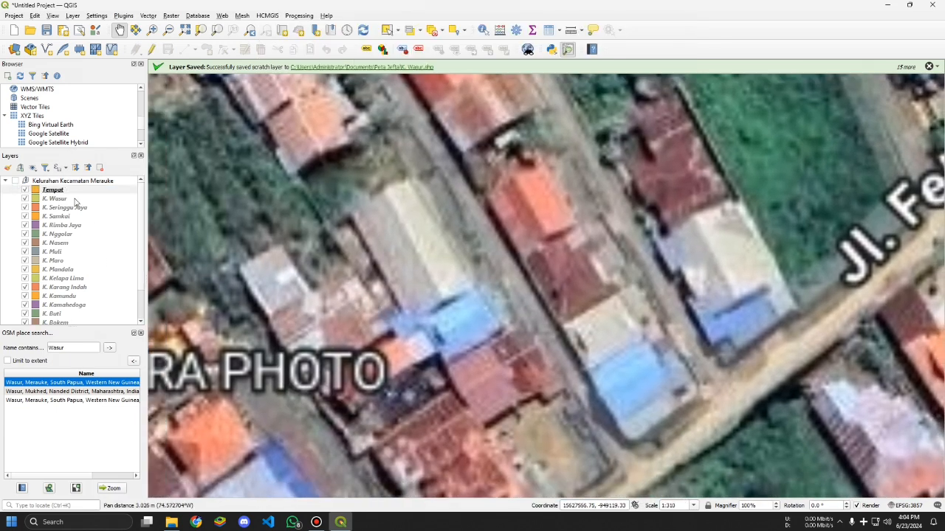
{"action": "mouse_move", "coordinate": [62, 191]}
{"action": "left_mouse_down"}
{"action": "mouse_move", "coordinate": [64, 180]}
{"action": "mouse_move", "coordinate": [58, 190]}
{"action": "mouse_move", "coordinate": [50, 181]}
{"action": "left_mouse_up"}
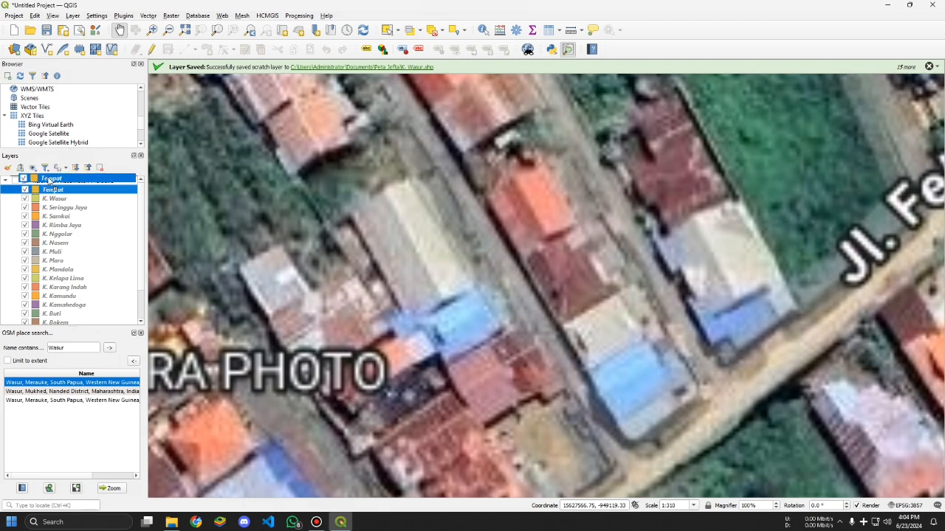
{"action": "left_click", "coordinate": [68, 182]}
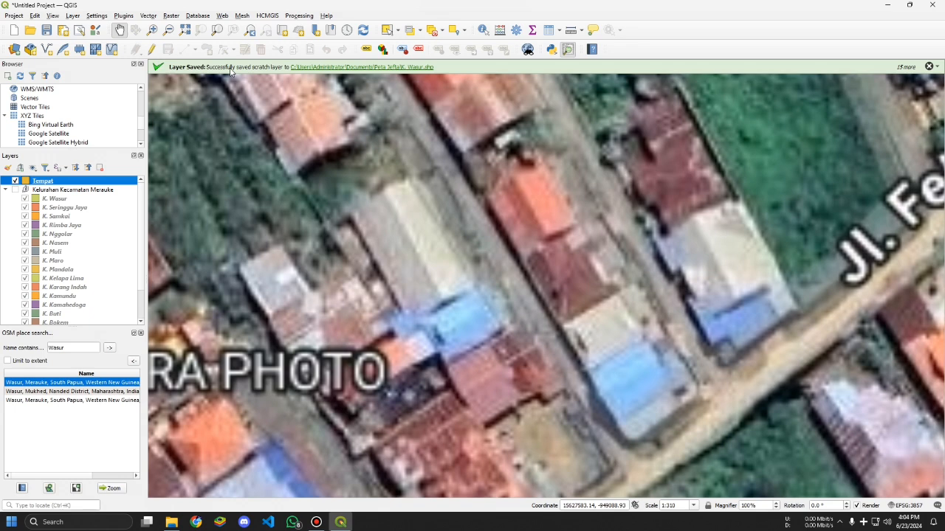
Step: Enable editing on the Tempat layer and trace a four-cornered polygon over the long grey-roofed house northeast of the AURA PHOTO label
{"action": "left_click", "coordinate": [155, 48]}
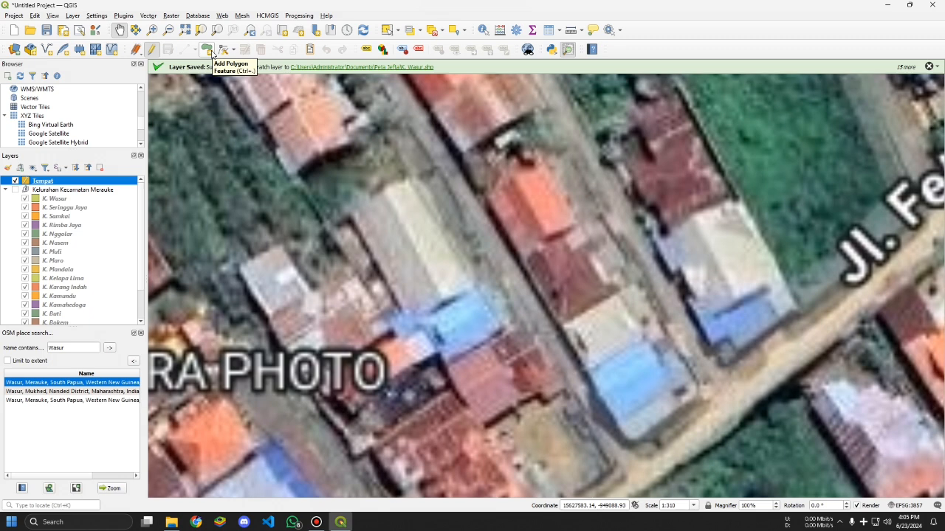
{"action": "left_click", "coordinate": [207, 50]}
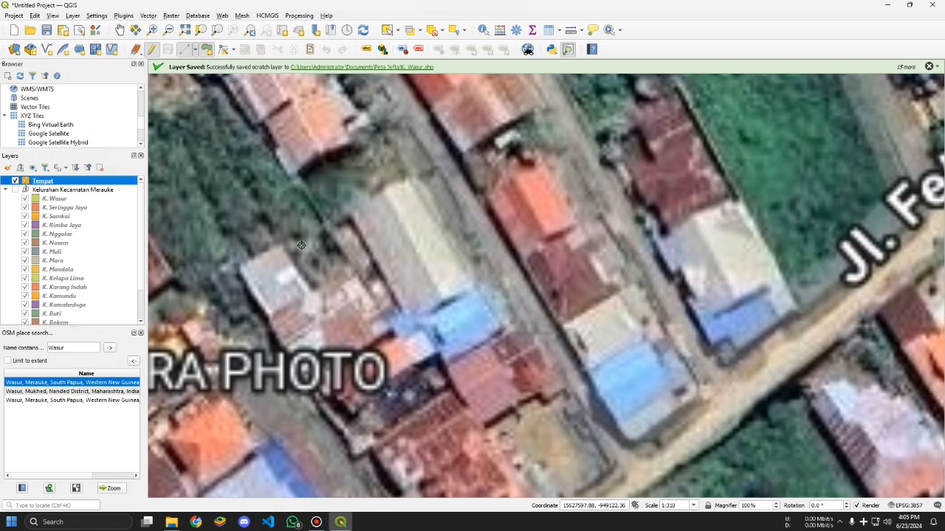
{"action": "left_click", "coordinate": [352, 213]}
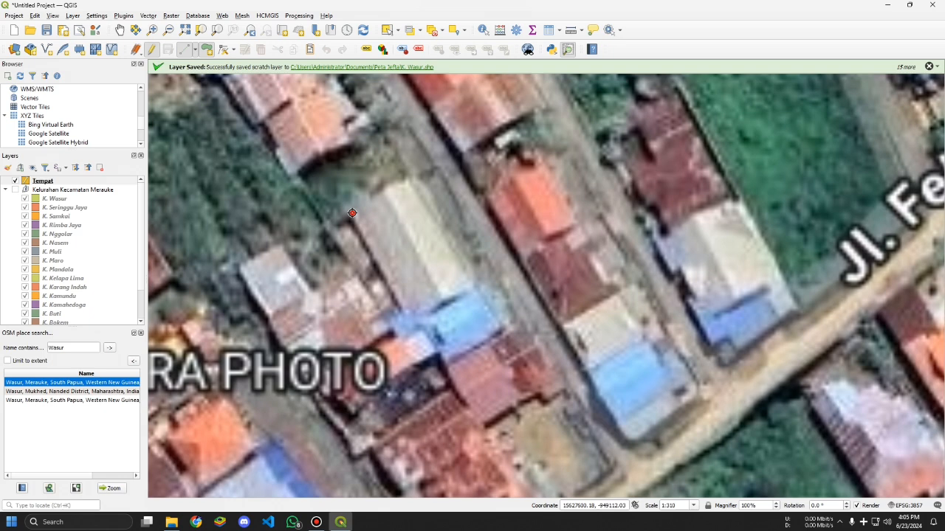
{"action": "left_click", "coordinate": [406, 180]}
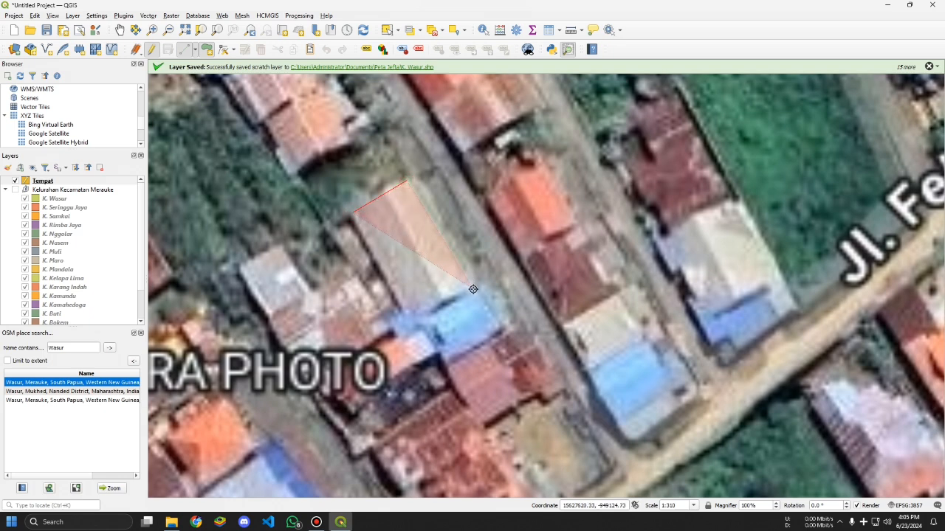
{"action": "left_click", "coordinate": [473, 289]}
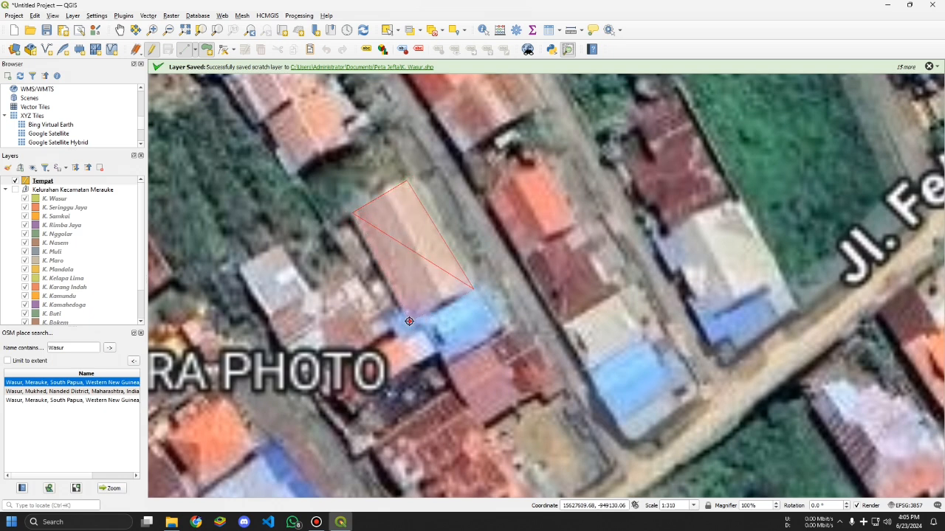
{"action": "left_click", "coordinate": [408, 321]}
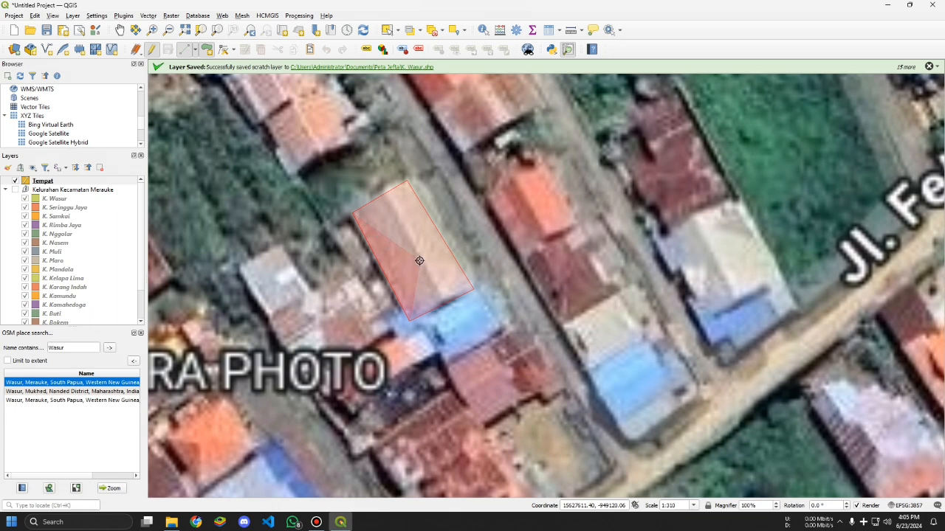
{"action": "right_click", "coordinate": [422, 276]}
Step: Fill in the traced polygon's attributes with "Rumah" plus the resident's name as Nama and Rumah as Jenis, and save the feature
{"action": "left_click", "coordinate": [566, 211]}
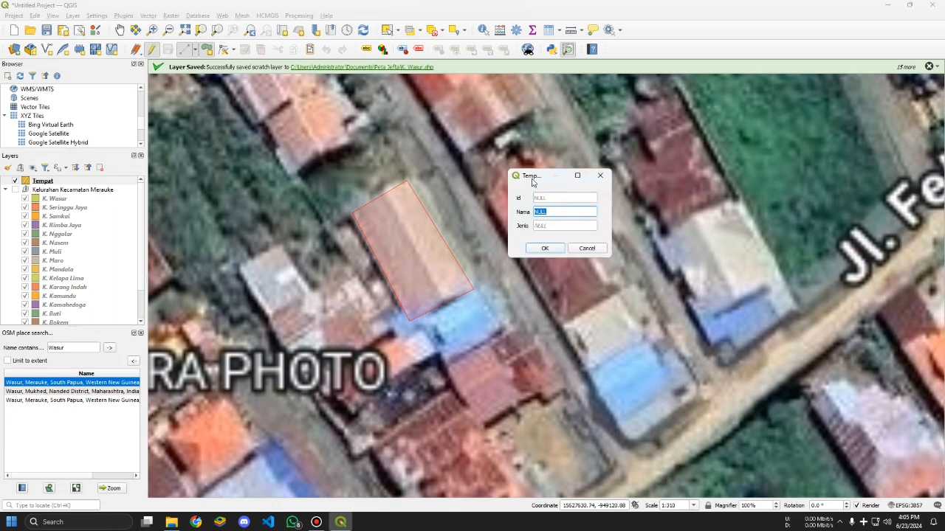
{"action": "left_click_drag", "start_coordinate": [532, 181], "coordinate": [442, 224]}
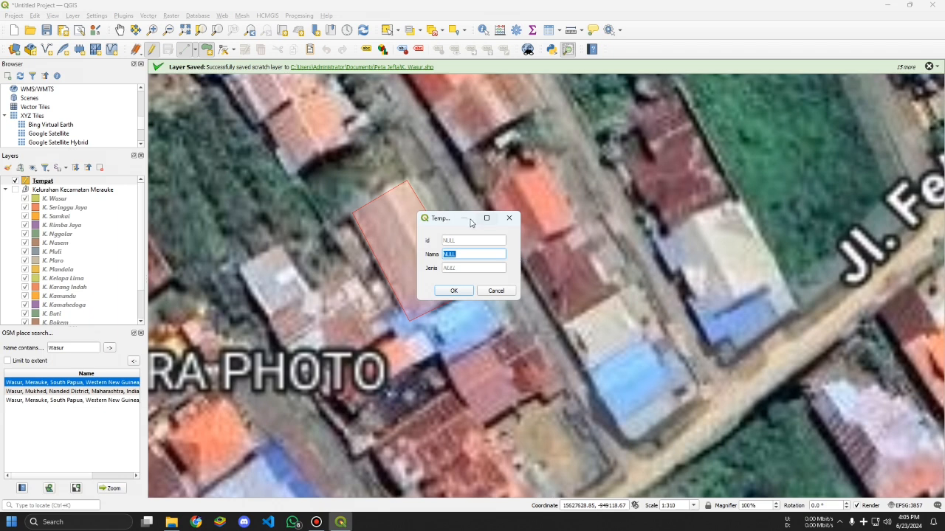
{"action": "left_click_drag", "start_coordinate": [432, 221], "coordinate": [526, 226]}
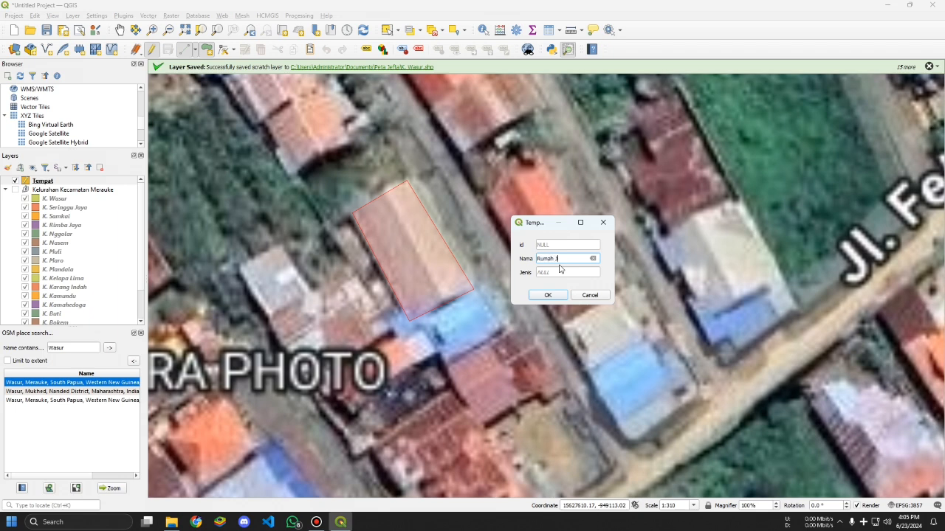
{"action": "left_click", "coordinate": [549, 275]}
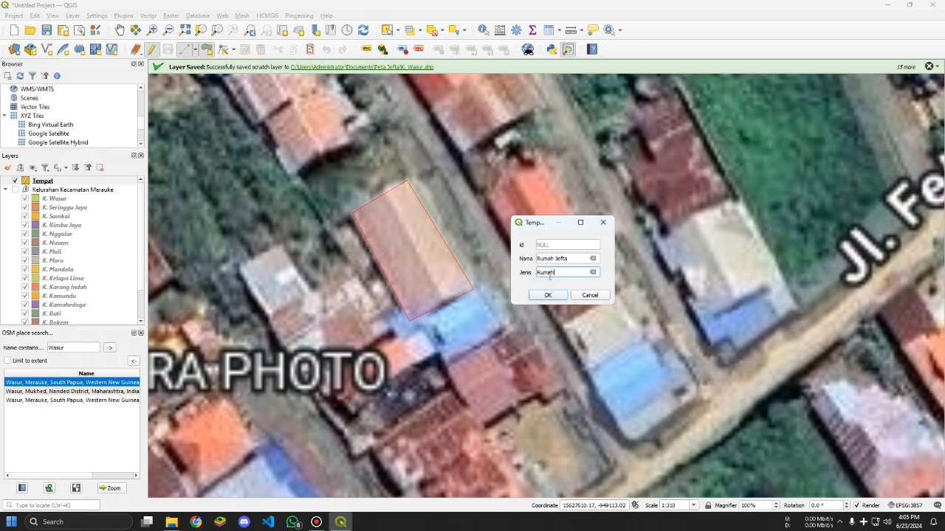
{"action": "left_click", "coordinate": [555, 298]}
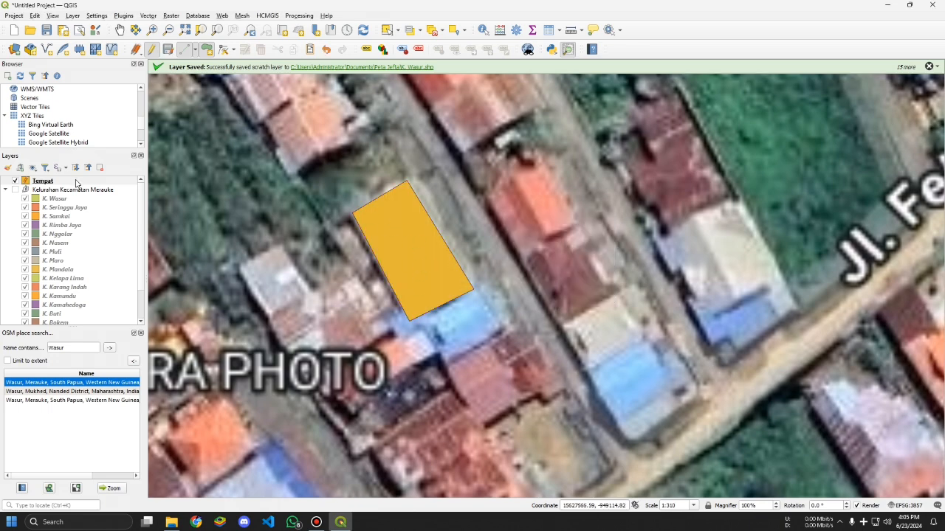
Step: Survey the satellite map southeast along Jl. Ternate and locate Masjid Nurul Falah Merauke near Gg. Mawar 2
{"action": "scroll", "coordinate": [264, 228], "scroll_direction": "down", "scroll_amount": 1}
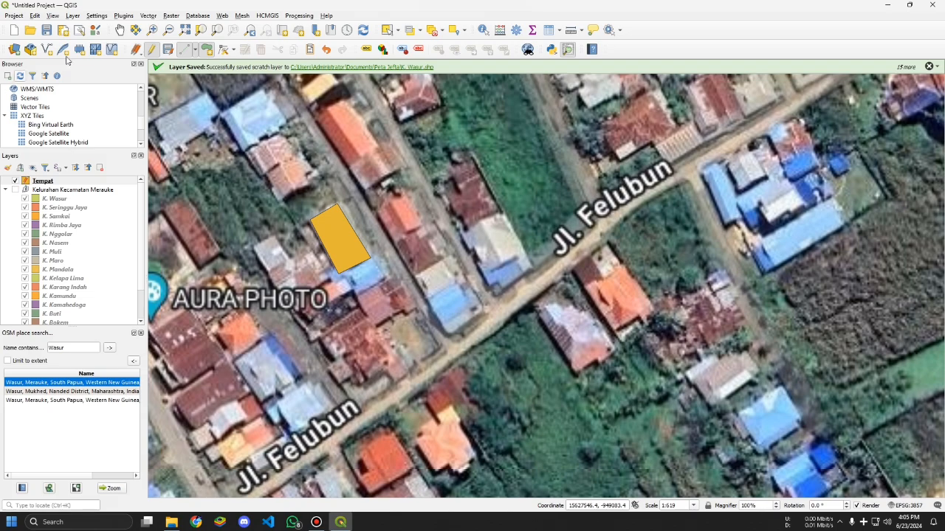
{"action": "left_click", "coordinate": [119, 30]}
{"action": "left_click_drag", "start_coordinate": [451, 245], "coordinate": [447, 266]}
{"action": "scroll", "coordinate": [446, 221], "scroll_direction": "down", "scroll_amount": 2}
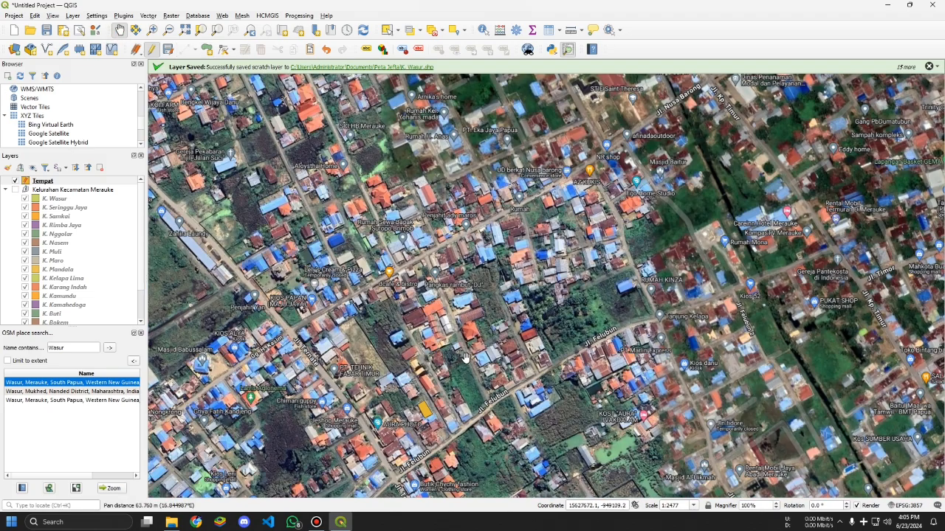
{"action": "left_click_drag", "start_coordinate": [446, 220], "coordinate": [459, 362]}
{"action": "scroll", "coordinate": [458, 177], "scroll_direction": "up", "scroll_amount": 1}
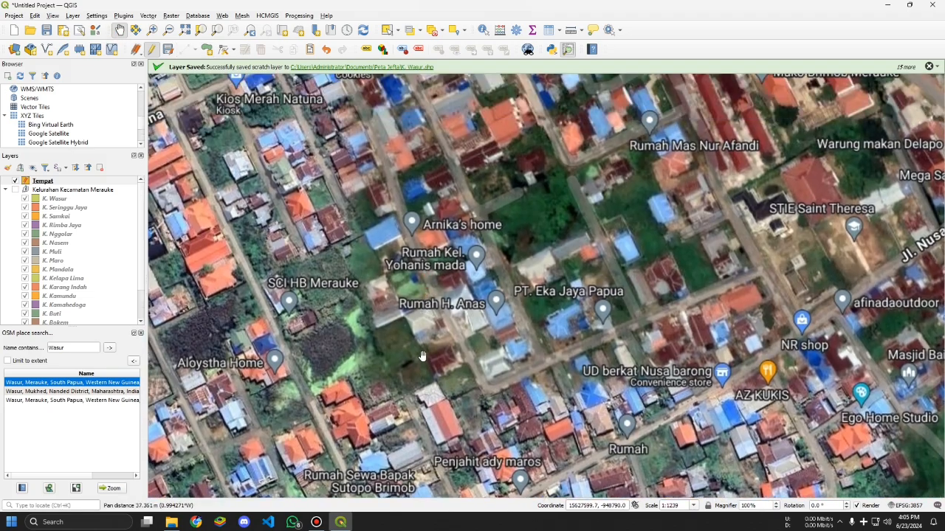
{"action": "scroll", "coordinate": [482, 146], "scroll_direction": "down", "scroll_amount": 1}
{"action": "scroll", "coordinate": [443, 369], "scroll_direction": "up", "scroll_amount": 3}
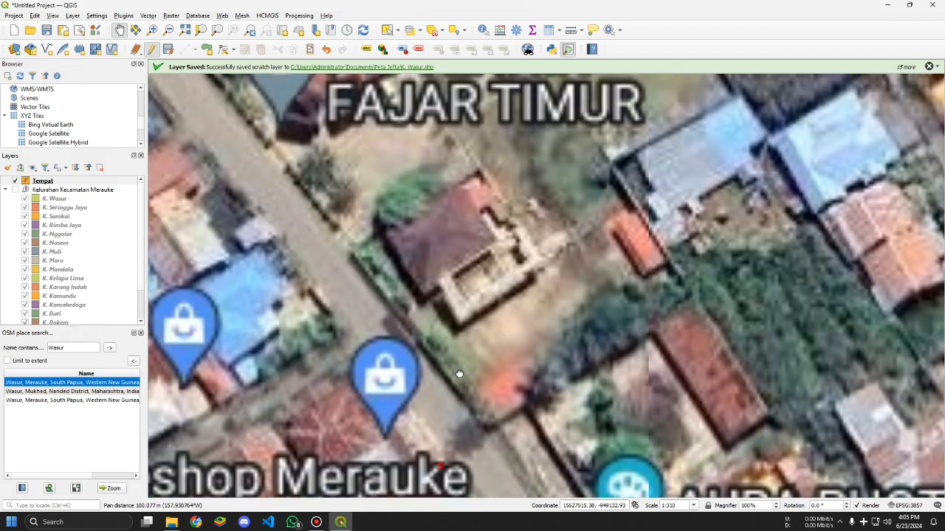
{"action": "scroll", "coordinate": [459, 374], "scroll_direction": "down", "scroll_amount": 3}
{"action": "left_click_drag", "start_coordinate": [459, 374], "coordinate": [376, 144]}
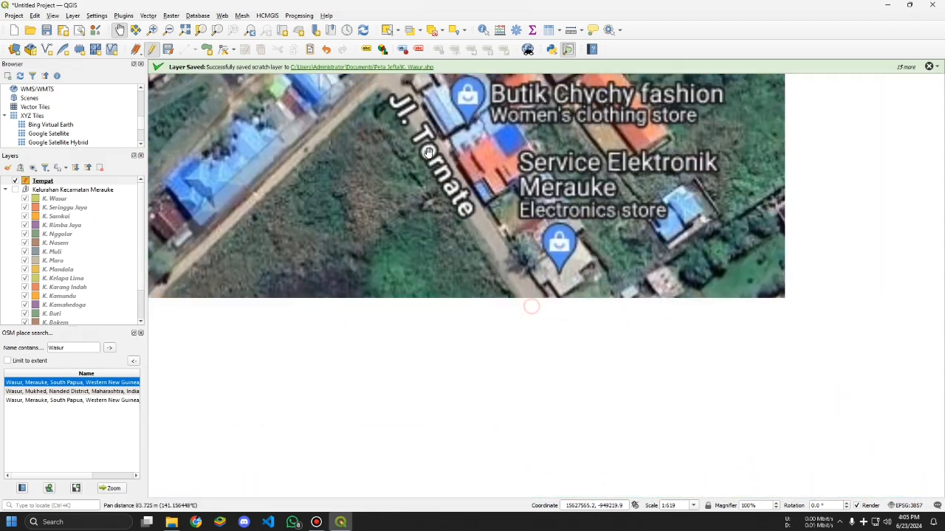
{"action": "scroll", "coordinate": [374, 140], "scroll_direction": "up", "scroll_amount": 2}
{"action": "scroll", "coordinate": [372, 144], "scroll_direction": "down", "scroll_amount": 1}
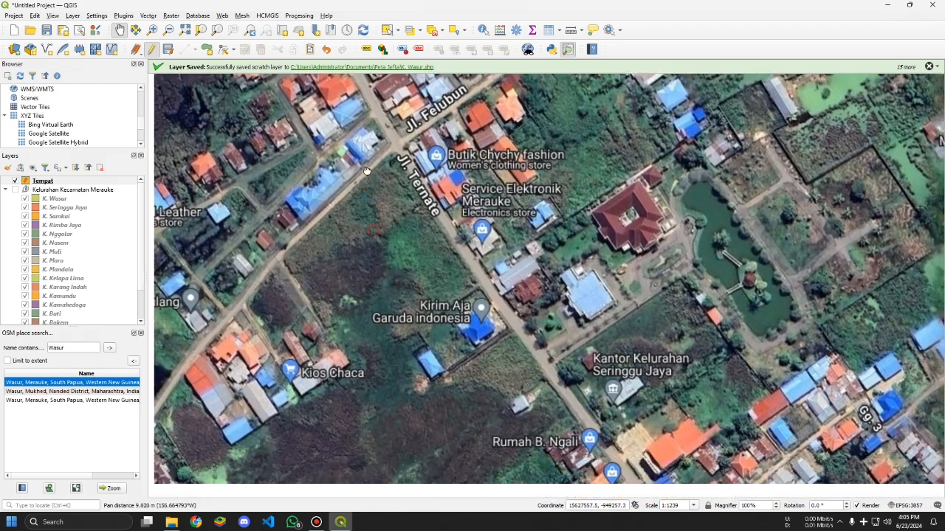
{"action": "left_click_drag", "start_coordinate": [413, 310], "coordinate": [367, 189]}
{"action": "left_click_drag", "start_coordinate": [532, 322], "coordinate": [506, 234]}
{"action": "left_click_drag", "start_coordinate": [546, 295], "coordinate": [505, 233]}
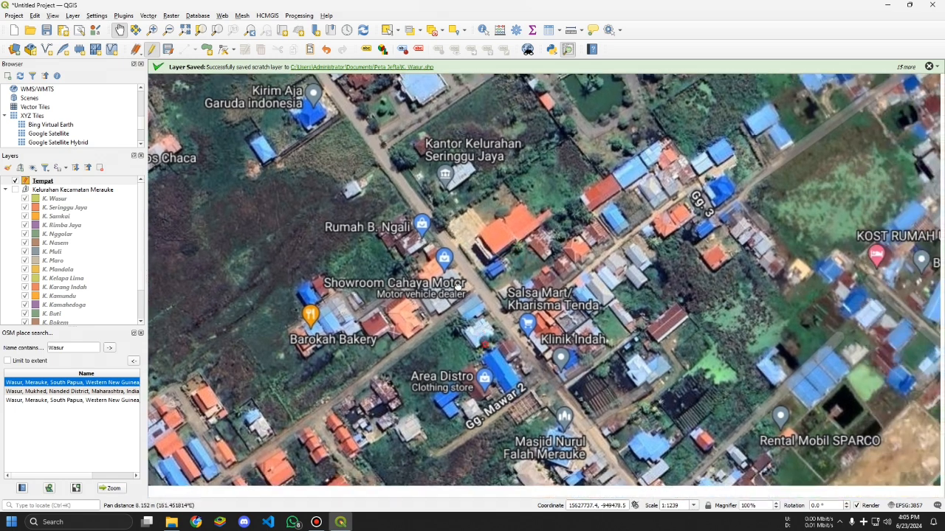
{"action": "left_click_drag", "start_coordinate": [529, 263], "coordinate": [428, 230]}
{"action": "scroll", "coordinate": [520, 379], "scroll_direction": "up", "scroll_amount": 1}
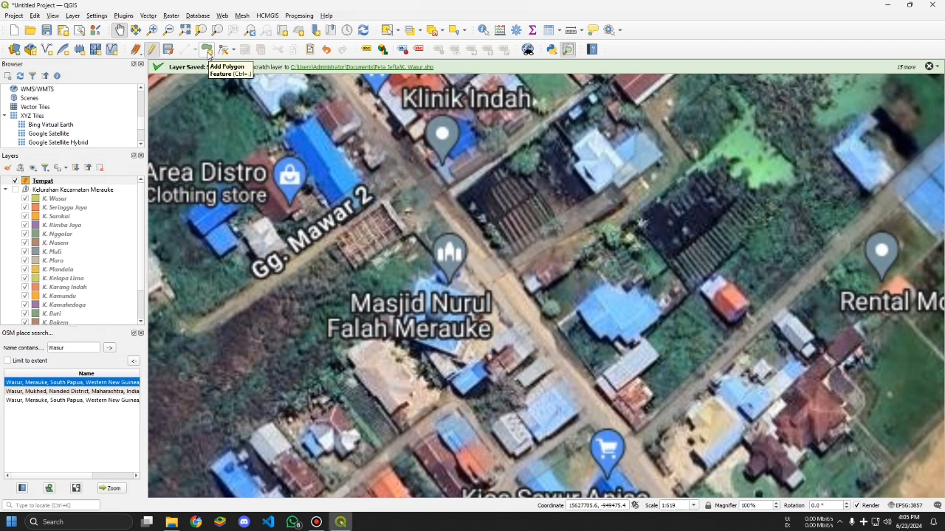
Step: Trace a four-cornered polygon over the Masjid Nurul Falah Merauke building in the Tempat layer
{"action": "left_click", "coordinate": [207, 50]}
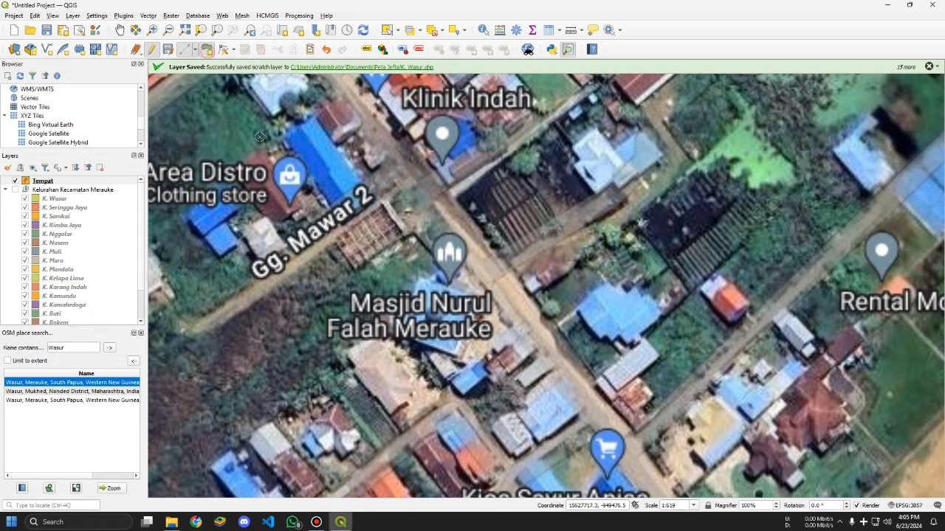
{"action": "left_click", "coordinate": [458, 263]}
{"action": "left_click", "coordinate": [416, 291]}
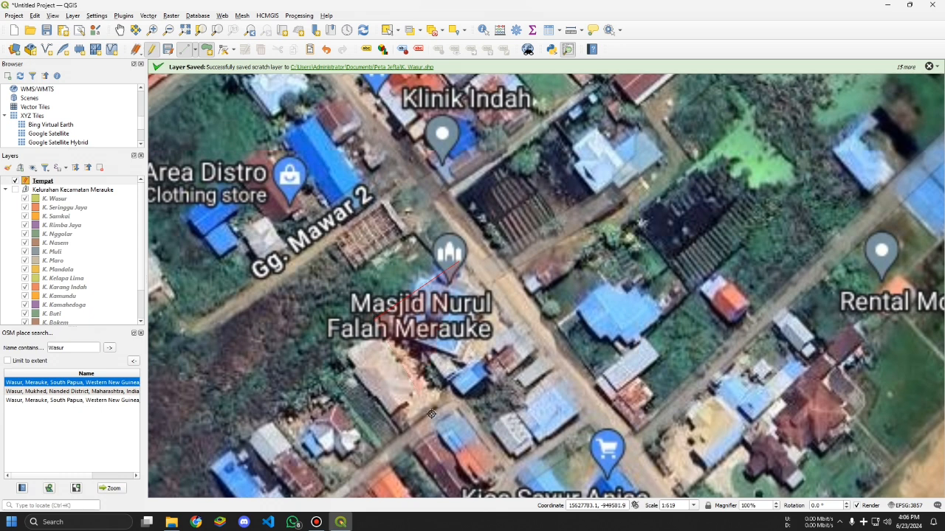
{"action": "left_click", "coordinate": [439, 397]}
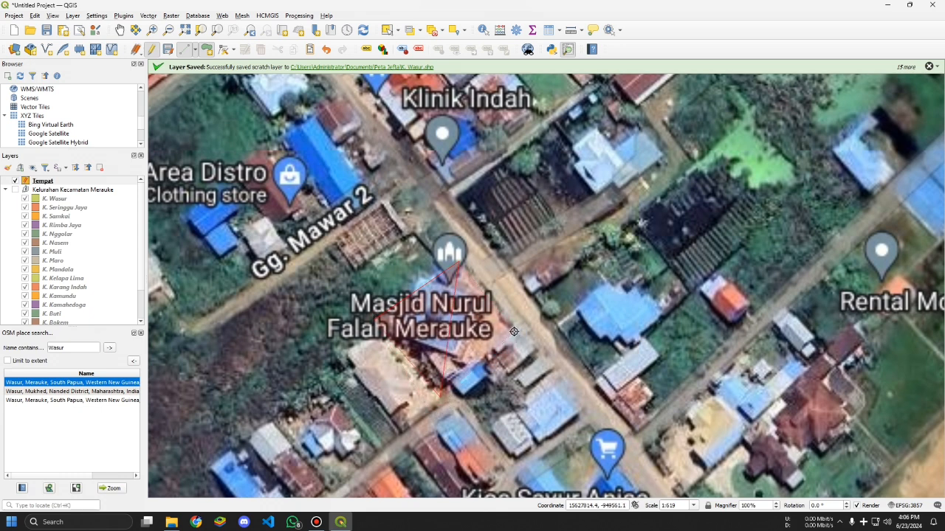
{"action": "left_click", "coordinate": [514, 331]}
{"action": "right_click", "coordinate": [481, 342]}
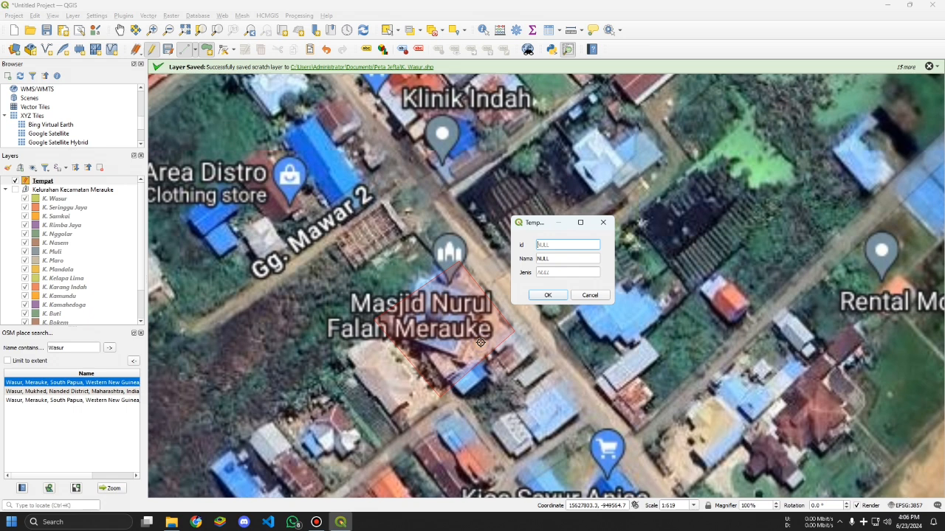
Step: Set the mosque polygon's Nama to Masjid Nurul Falah Merauke and Jenis to Fasilitas Ibadah, and save the feature
{"action": "left_click", "coordinate": [574, 260]}
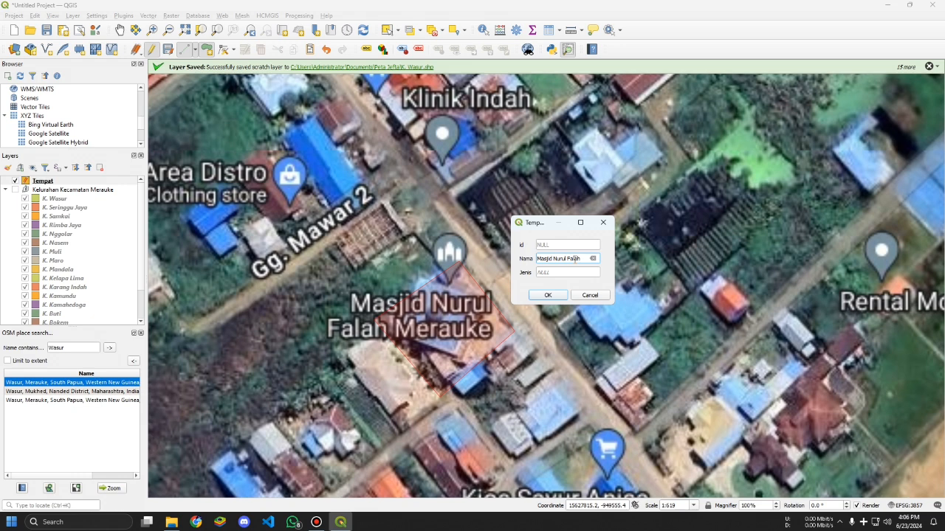
{"action": "type", "text": "Masjid Nurul Falah Merauke"}
{"action": "left_click", "coordinate": [571, 272]}
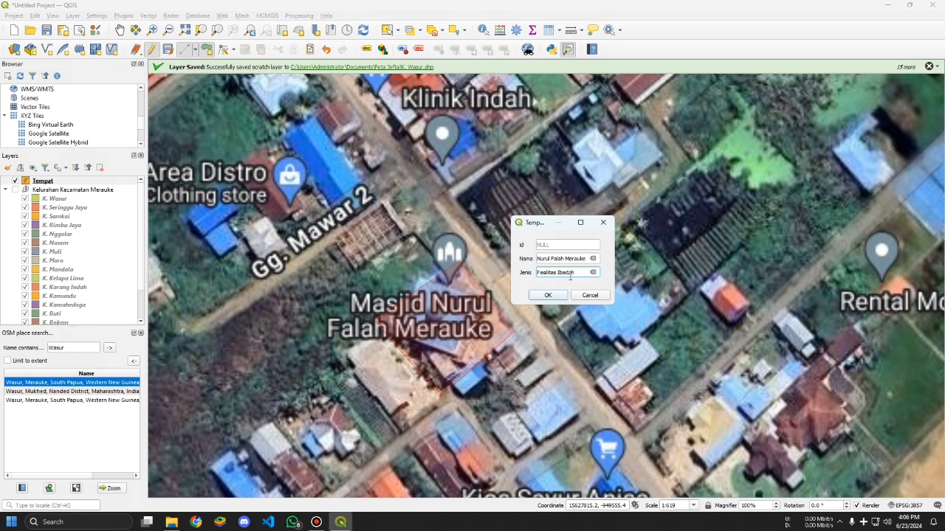
{"action": "key", "text": "Return"}
Step: Survey the satellite map northwest across the city to the Merauke Fishing Port pier
{"action": "scroll", "coordinate": [460, 326], "scroll_direction": "down", "scroll_amount": 3}
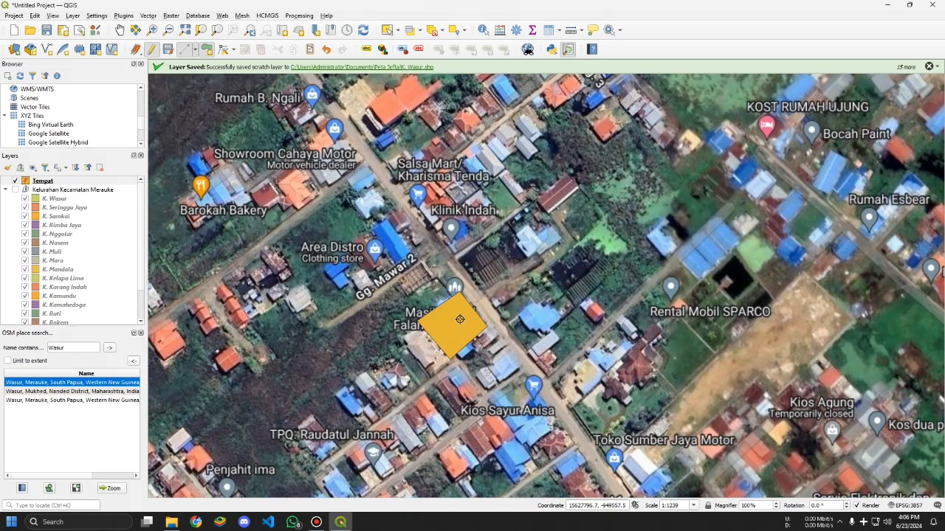
{"action": "scroll", "coordinate": [461, 295], "scroll_direction": "up", "scroll_amount": 1}
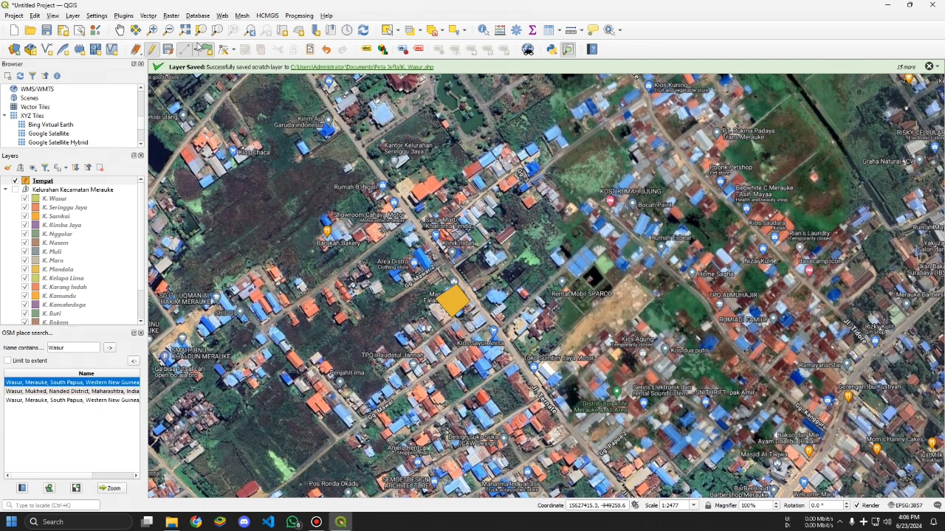
{"action": "left_click", "coordinate": [120, 30]}
{"action": "left_click_drag", "start_coordinate": [240, 161], "coordinate": [323, 228]}
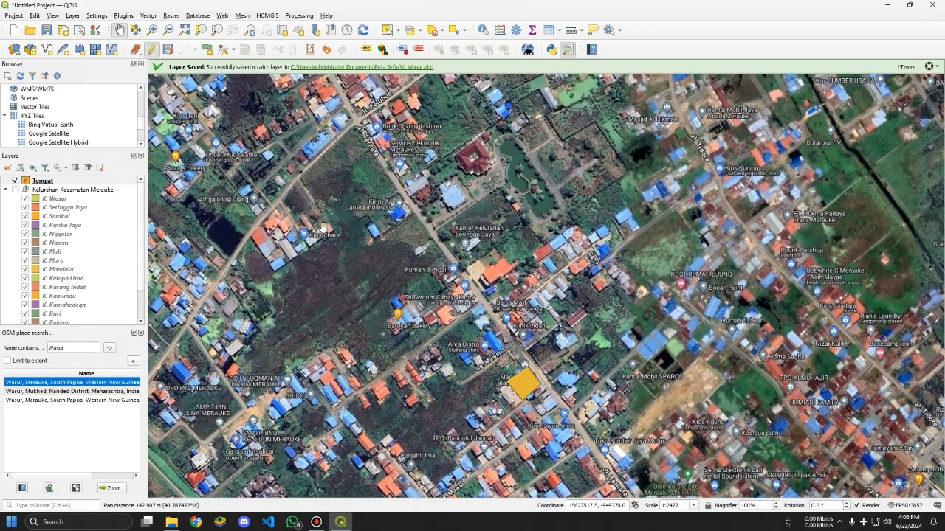
{"action": "left_click_drag", "start_coordinate": [403, 182], "coordinate": [417, 340]}
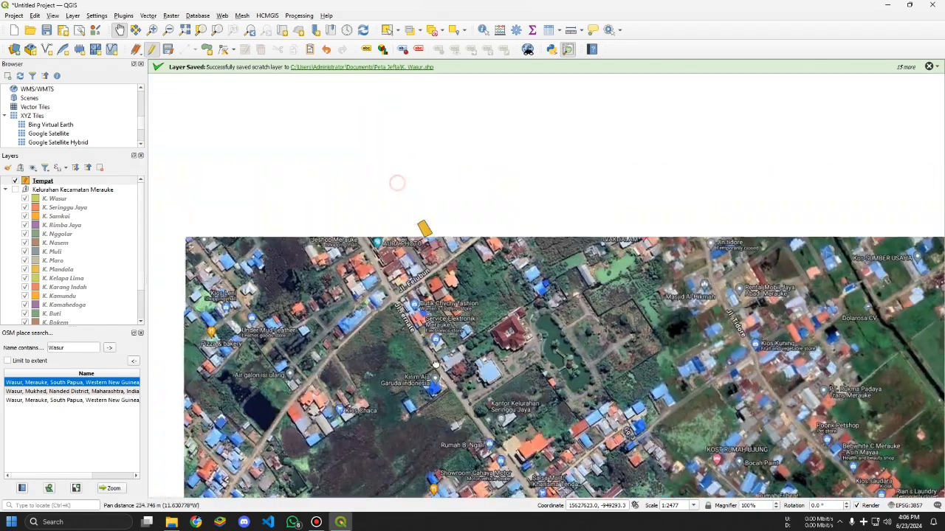
{"action": "left_click_drag", "start_coordinate": [364, 180], "coordinate": [405, 480]}
{"action": "left_click_drag", "start_coordinate": [458, 328], "coordinate": [423, 482]}
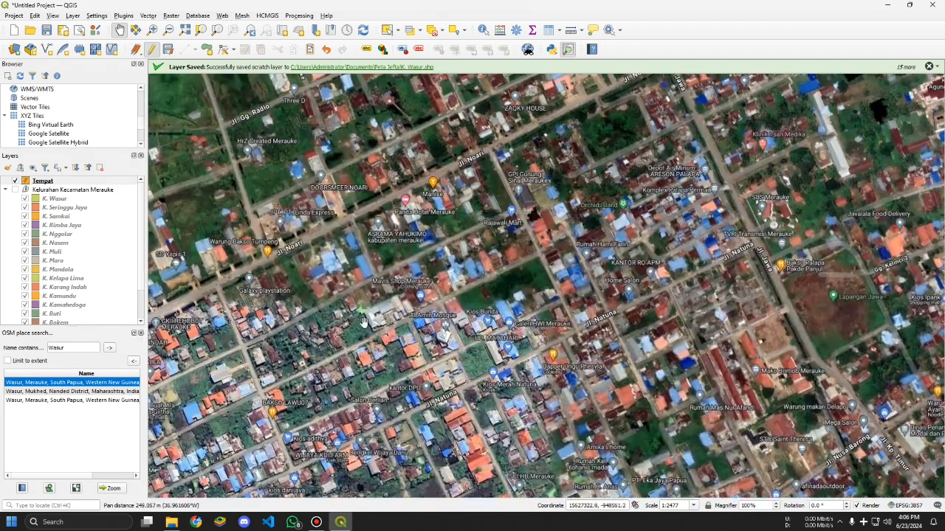
{"action": "left_click_drag", "start_coordinate": [325, 263], "coordinate": [476, 363]}
{"action": "scroll", "coordinate": [476, 363], "scroll_direction": "up", "scroll_amount": 1}
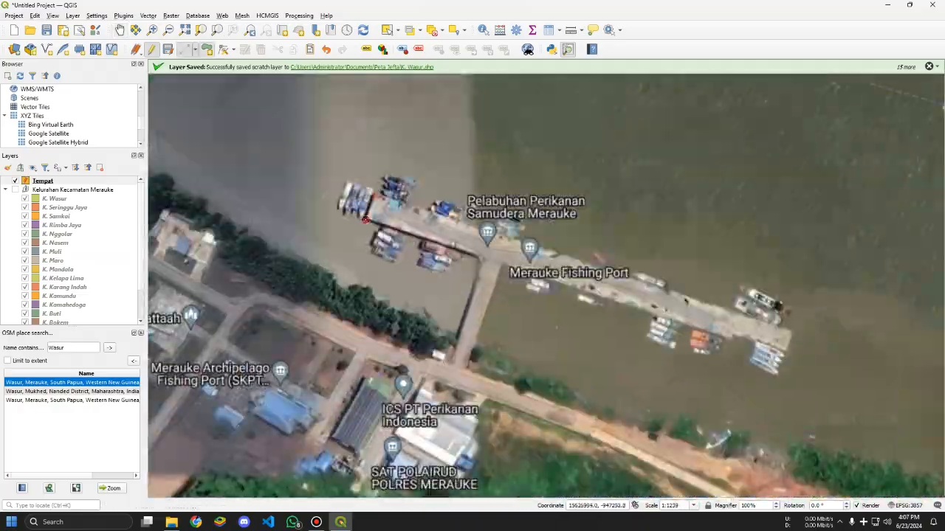
Step: Trace a four-cornered polygon along the full length of the Pelabuhan Perikanan Samudera Merauke pier
{"action": "left_click", "coordinate": [367, 197]}
{"action": "left_click", "coordinate": [791, 331]}
{"action": "left_click", "coordinate": [786, 349]}
{"action": "left_click", "coordinate": [363, 217]}
{"action": "right_click", "coordinate": [363, 217]}
Step: Enter Pelabuhan Perikanan as the pier polygon's Nama and save the feature
{"action": "left_click", "coordinate": [552, 257]}
{"action": "type", "text": "Pelabuhan Perikanan"}
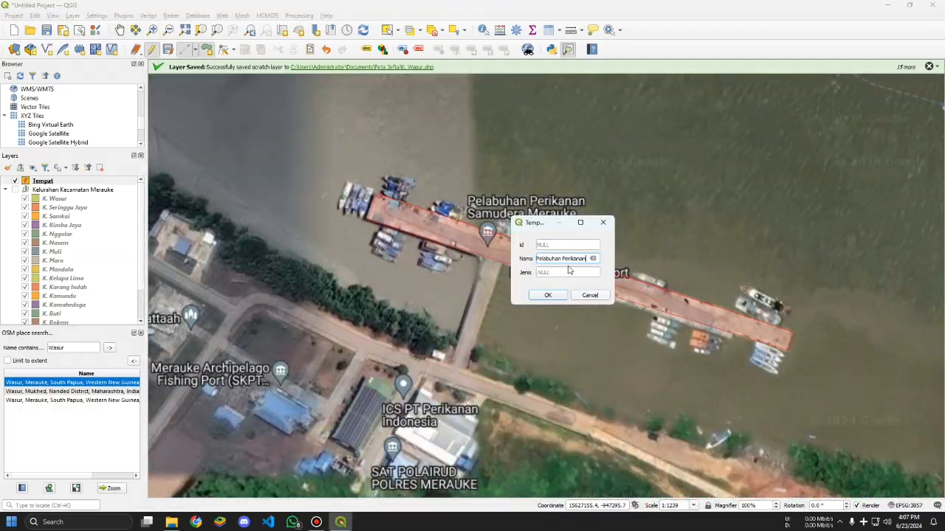
{"action": "key", "text": "Return"}
Step: Trace a polygon over the Merauke harbour pier, enter Pelabuhan Merauke as its Nama, and save the feature
{"action": "scroll", "coordinate": [499, 221], "scroll_direction": "down", "scroll_amount": 2}
{"action": "scroll", "coordinate": [369, 221], "scroll_direction": "up", "scroll_amount": 2}
{"action": "scroll", "coordinate": [499, 178], "scroll_direction": "down", "scroll_amount": 2}
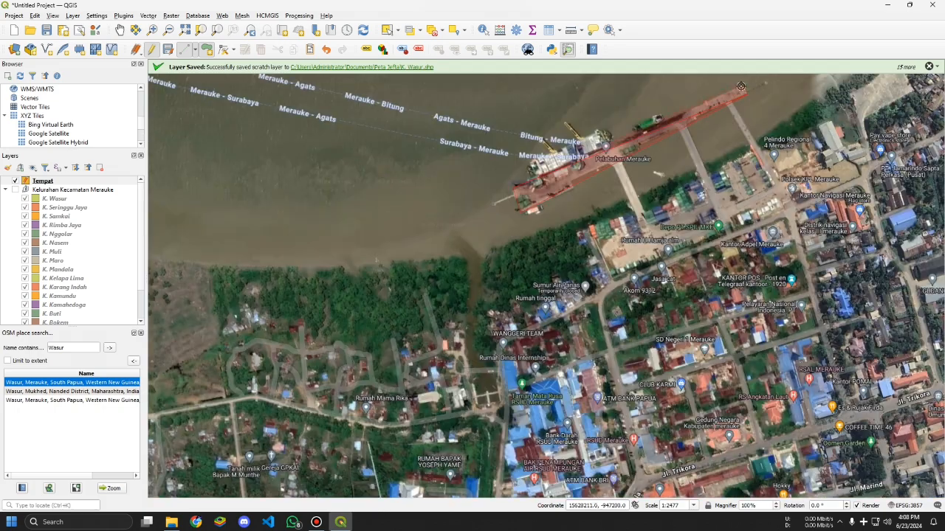
{"action": "scroll", "coordinate": [499, 178], "scroll_direction": "up", "scroll_amount": 2}
{"action": "scroll", "coordinate": [499, 178], "scroll_direction": "down", "scroll_amount": 2}
{"action": "scroll", "coordinate": [472, 354], "scroll_direction": "up", "scroll_amount": 1}
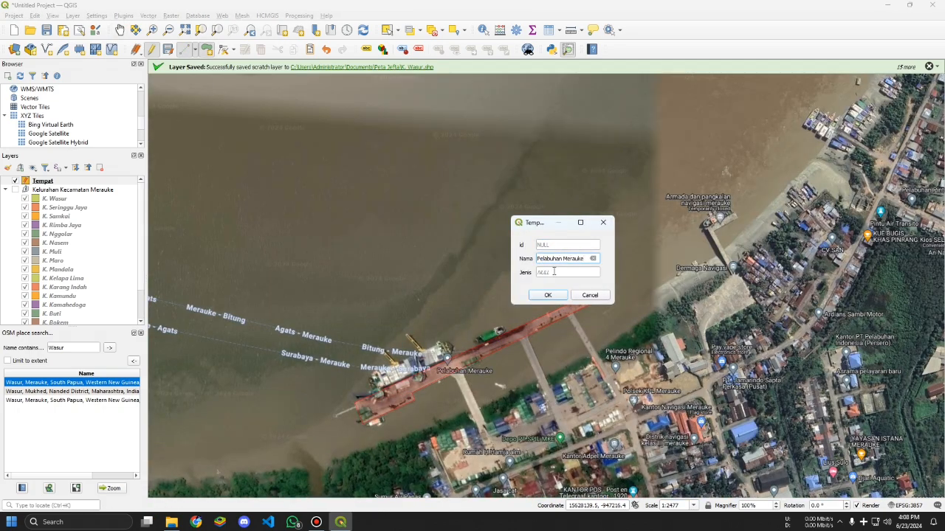
{"action": "key", "text": "Return"}
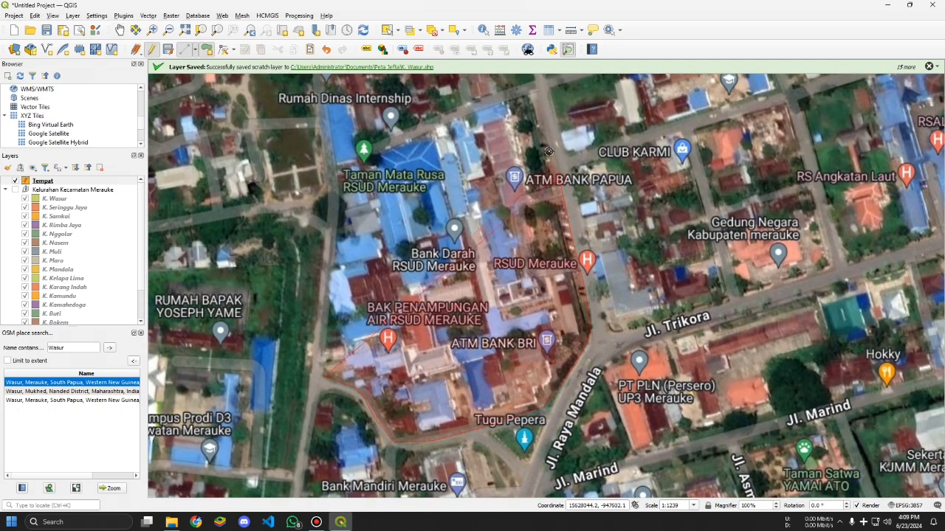
Step: Close the polygon around the hospital complex beside Jl. Raya Mandala and enter RSUD Merauke as its Nama
{"action": "right_click", "coordinate": [339, 171]}
{"action": "left_click", "coordinate": [580, 259]}
{"action": "type", "text": "RSUD Merau"}
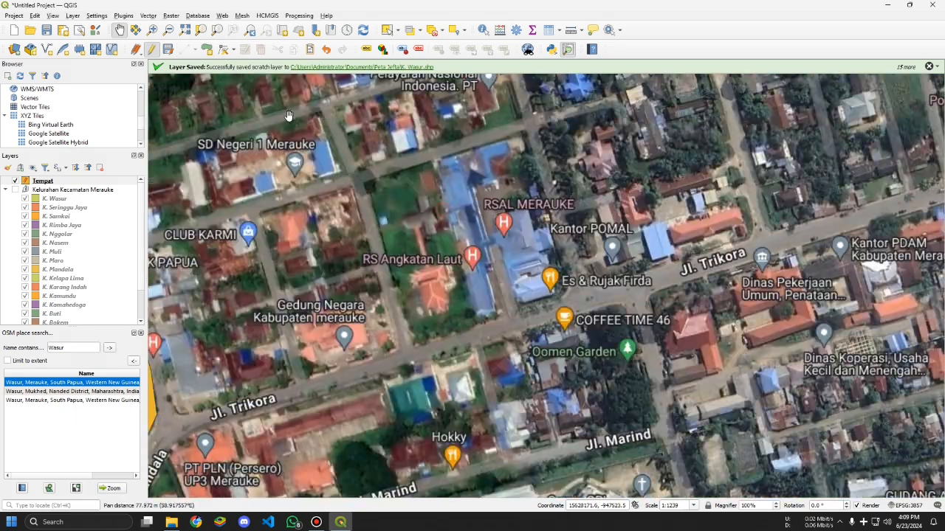
{"action": "left_click", "coordinate": [554, 259]}
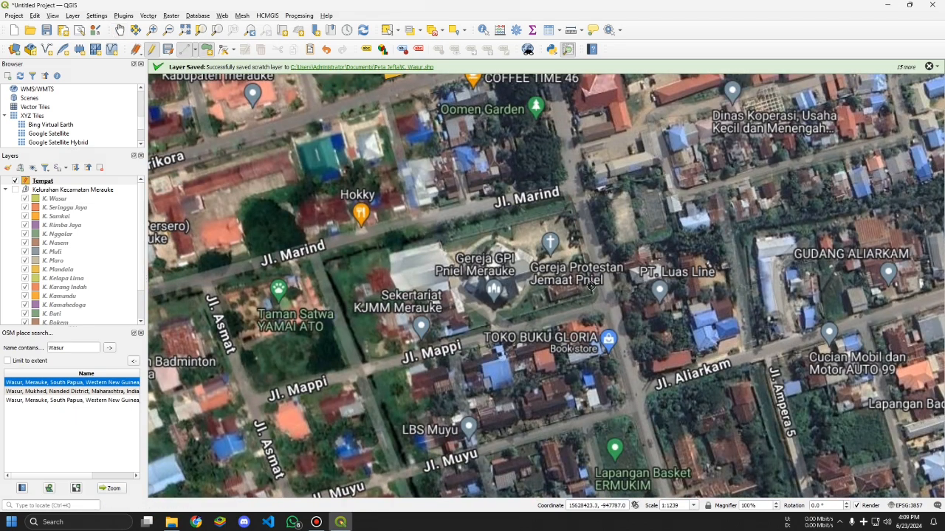
Step: Trace the Gereja Katedral St. Fransiskus Xaverius grounds beside Jl. Raya Mandala, enter the church's name as Nama, and save the feature
{"action": "right_click", "coordinate": [486, 277]}
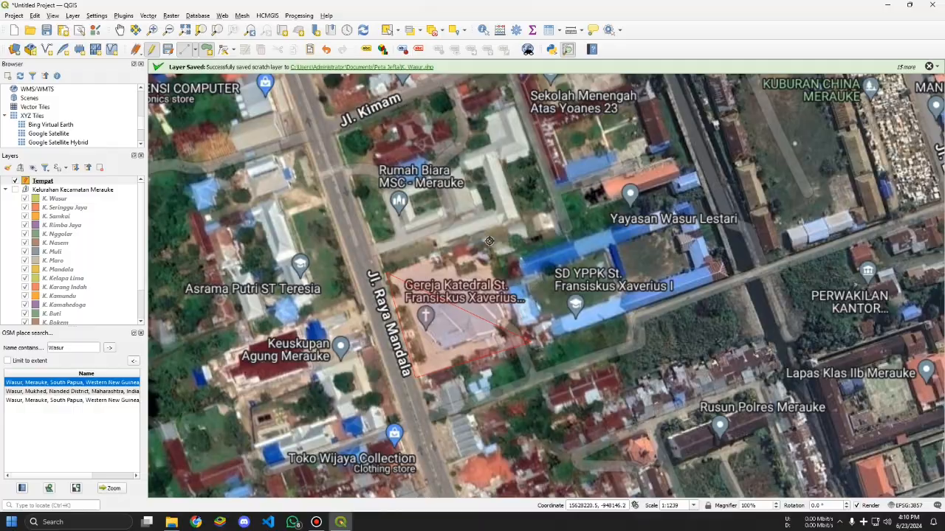
{"action": "left_click", "coordinate": [555, 259]}
{"action": "type", "text": "Gereja Ka"}
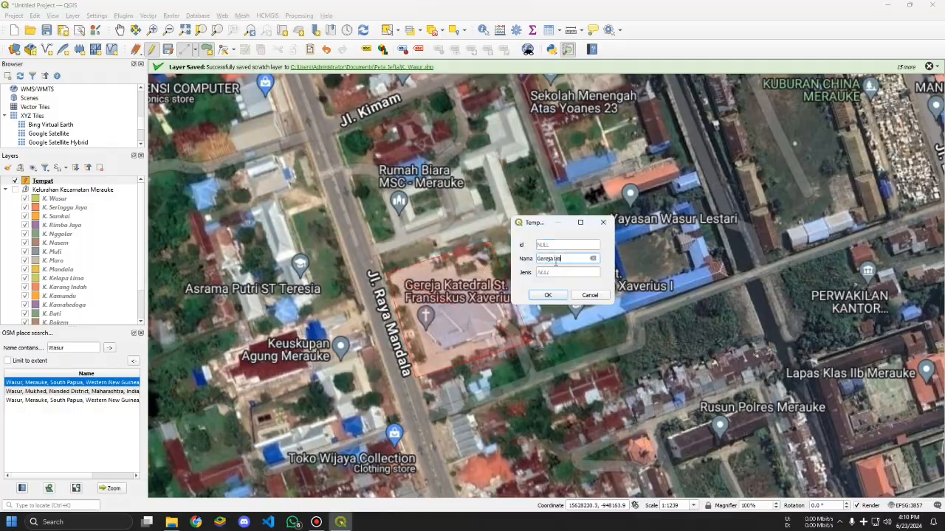
{"action": "left_click", "coordinate": [547, 295]}
Step: Outline the orange-roofed SMK Negeri school complex beside Jl. Raya Mandala as a polygon and save its feature
{"action": "left_click_drag", "start_coordinate": [547, 296], "coordinate": [534, 202]}
{"action": "right_click", "coordinate": [534, 202]}
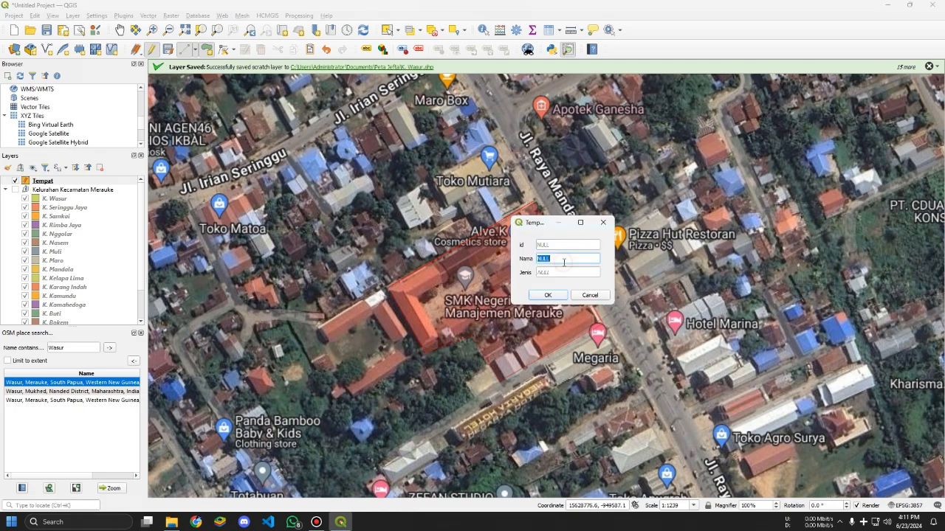
{"action": "left_click", "coordinate": [547, 295]}
Step: Trace a four-cornered polygon over the Gereja Katolik St. Yoseph Bambu Pemali grounds, fill in its name, and save the feature
{"action": "mouse_move", "coordinate": [548, 295]}
{"action": "left_mouse_down"}
{"action": "mouse_move", "coordinate": [443, 192]}
{"action": "mouse_move", "coordinate": [414, 244]}
{"action": "left_mouse_up"}
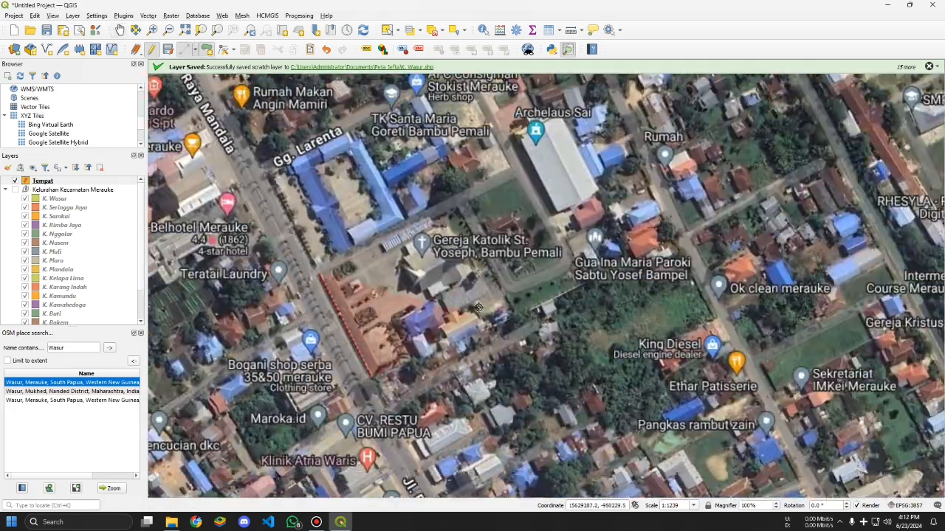
{"action": "right_click", "coordinate": [414, 244]}
{"action": "type", "text": "Gere"}
{"action": "left_click", "coordinate": [548, 295]}
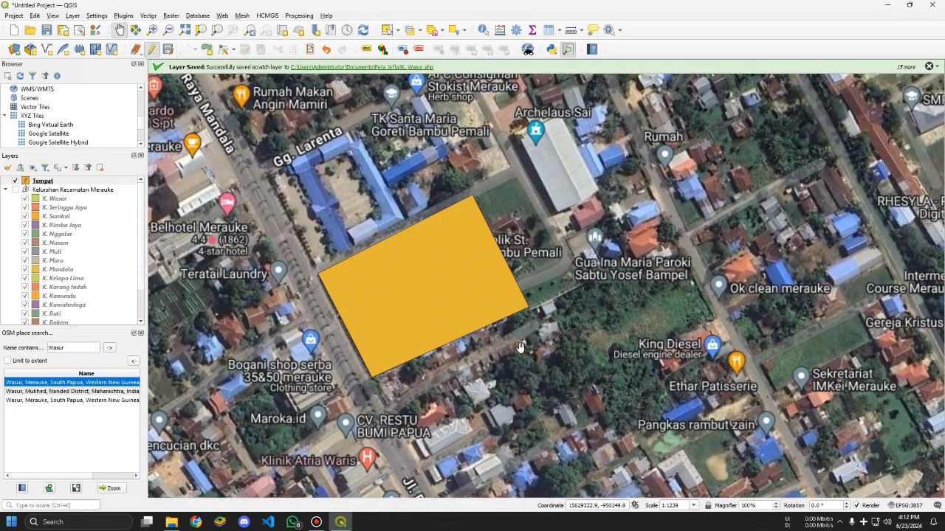
Step: Trace the regional library near Gg. Kasmin, enter Perpustakaan Daerah Merauke as Nama and its type as Jenis, and save the feature
{"action": "left_click_drag", "start_coordinate": [547, 296], "coordinate": [674, 260]}
{"action": "right_click", "coordinate": [674, 260]}
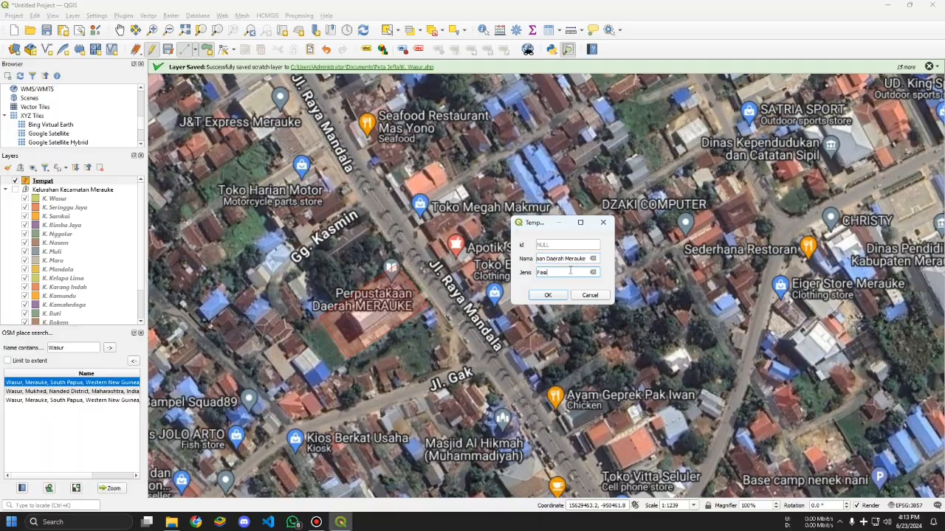
{"action": "left_click", "coordinate": [547, 295]}
Step: Trace a polygon over the Masjid Al Hikmah building near Jl. Gak, enter the mosque's name as Nama, and save the feature
{"action": "left_click_drag", "start_coordinate": [431, 448], "coordinate": [383, 302]}
{"action": "right_click", "coordinate": [486, 303]}
{"action": "left_click", "coordinate": [552, 258]}
{"action": "type", "text": "Masjid Al"}
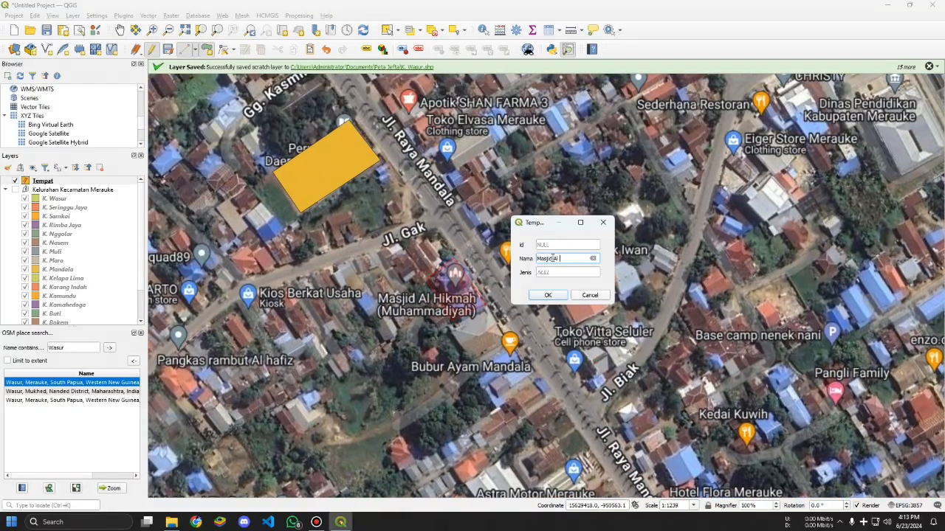
{"action": "key", "text": "Return"}
Step: Trace a polygon over the Masjid Raya grounds beside Jl. Parakomando, fill in its attributes, and save the feature
{"action": "scroll", "coordinate": [570, 291], "scroll_direction": "down", "scroll_amount": 3}
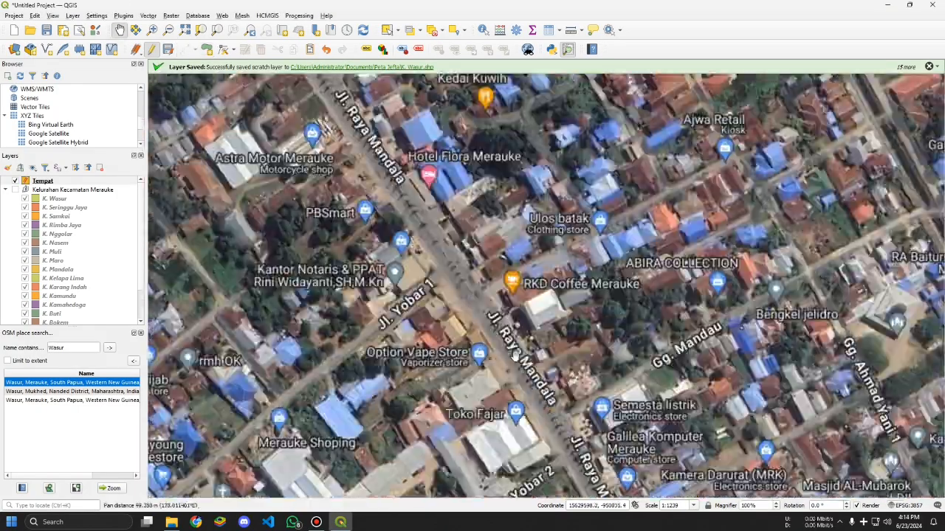
{"action": "scroll", "coordinate": [571, 292], "scroll_direction": "up", "scroll_amount": 2}
{"action": "right_click", "coordinate": [570, 291]}
{"action": "left_click", "coordinate": [548, 257]}
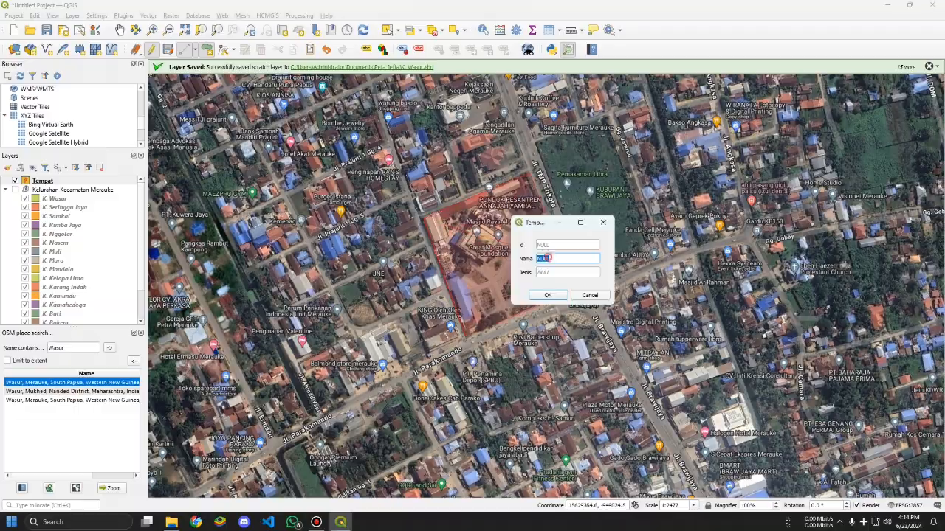
{"action": "key", "text": "Return"}
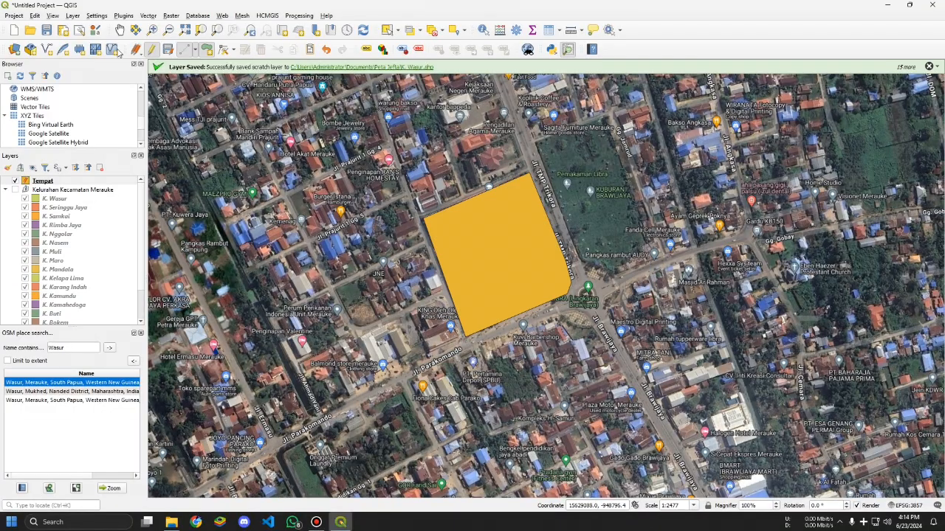
Step: Save polygons for SMA Negeri 1 Merauke with Jenis Fasilitas Pendidikan and for the Sentra Belanja shopping mall named SMBK Merauke
{"action": "left_click_drag", "start_coordinate": [622, 318], "coordinate": [463, 246]}
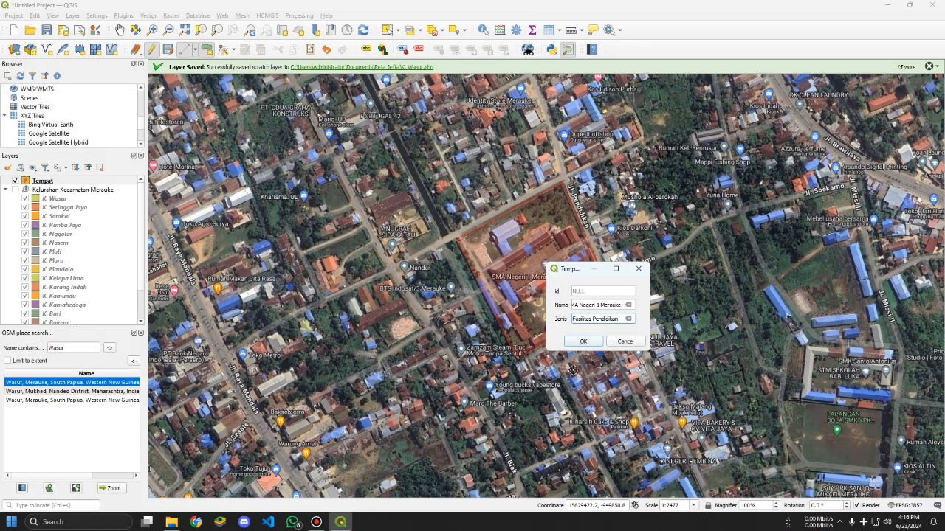
{"action": "key", "text": "Return"}
{"action": "scroll", "coordinate": [573, 369], "scroll_direction": "up", "scroll_amount": 2}
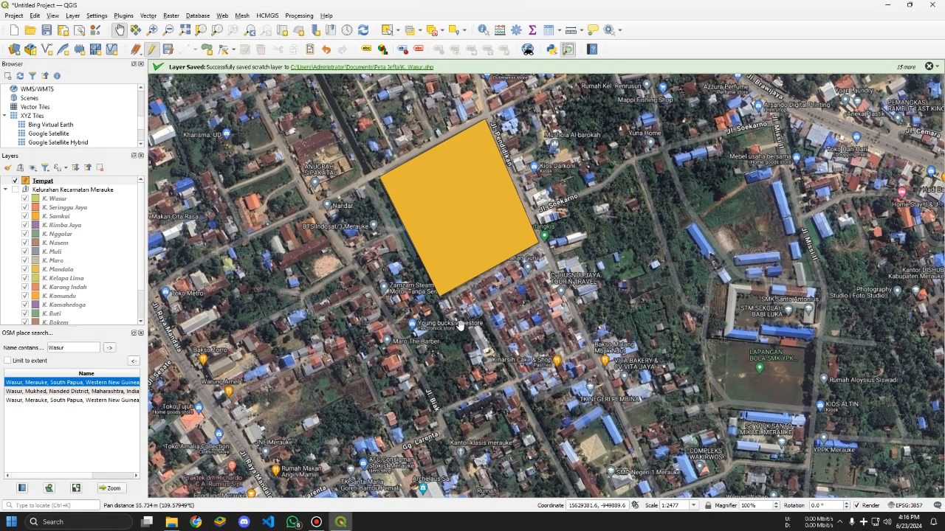
{"action": "left_click_drag", "start_coordinate": [573, 369], "coordinate": [500, 353]}
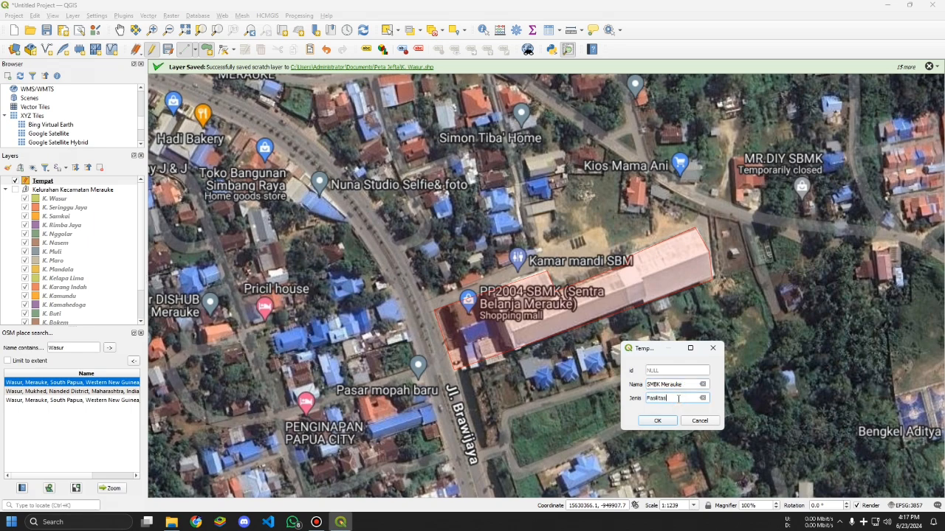
{"action": "key", "text": "Return"}
Step: Trace the SMP Negeri 2 Merauke and SMA YPK Merauke school grounds along Jl. Brawijaya as polygons and save both features
{"action": "left_click_drag", "start_coordinate": [678, 398], "coordinate": [428, 188]}
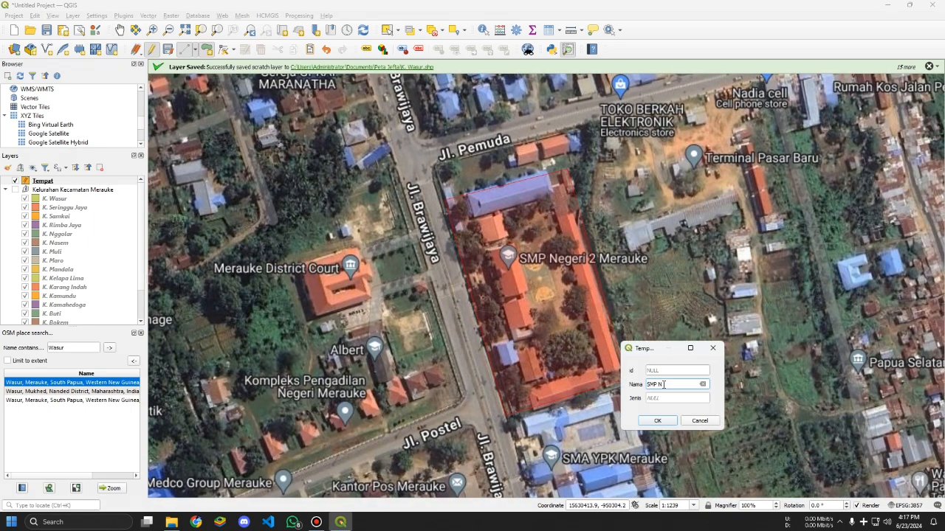
{"action": "key", "text": "Return"}
{"action": "left_click_drag", "start_coordinate": [666, 402], "coordinate": [583, 221]}
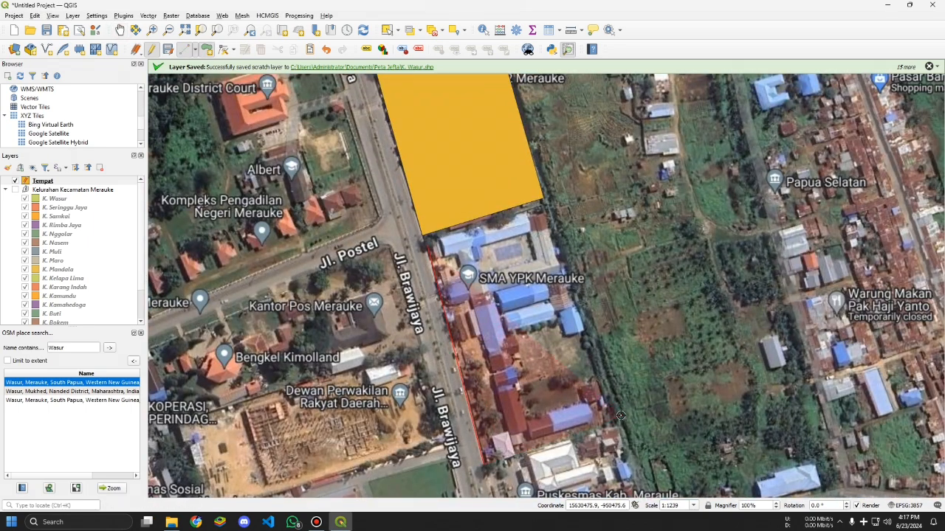
{"action": "left_click", "coordinate": [620, 416]}
{"action": "right_click", "coordinate": [620, 416]}
{"action": "key", "text": "Return"}
Step: Trace the GPI Jemaat Petra Muli church grounds beside Jl. Raya Mandala, enter the church's name and type, and save the feature
{"action": "left_click", "coordinate": [119, 30]}
{"action": "scroll", "coordinate": [517, 295], "scroll_direction": "down", "scroll_amount": 1}
{"action": "left_click_drag", "start_coordinate": [560, 413], "coordinate": [473, 221]}
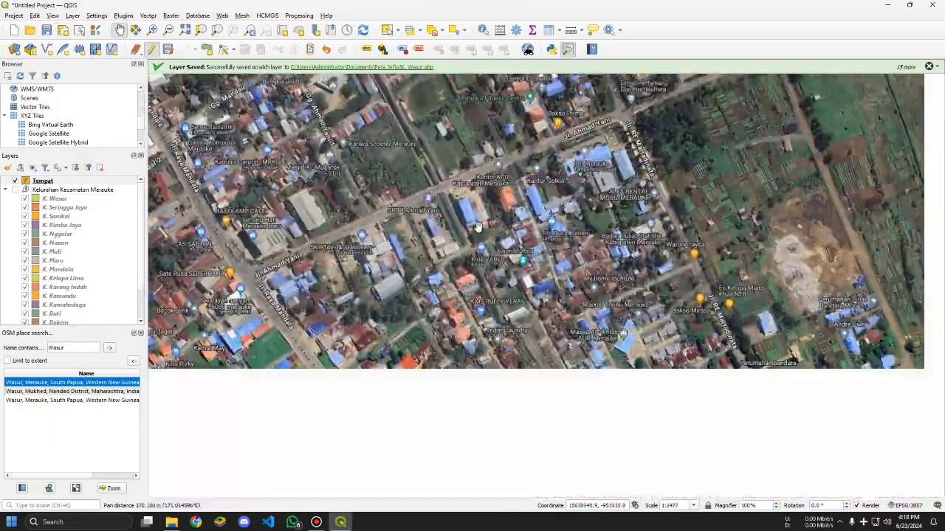
{"action": "left_click_drag", "start_coordinate": [443, 369], "coordinate": [483, 327]}
{"action": "left_click_drag", "start_coordinate": [413, 361], "coordinate": [435, 236]}
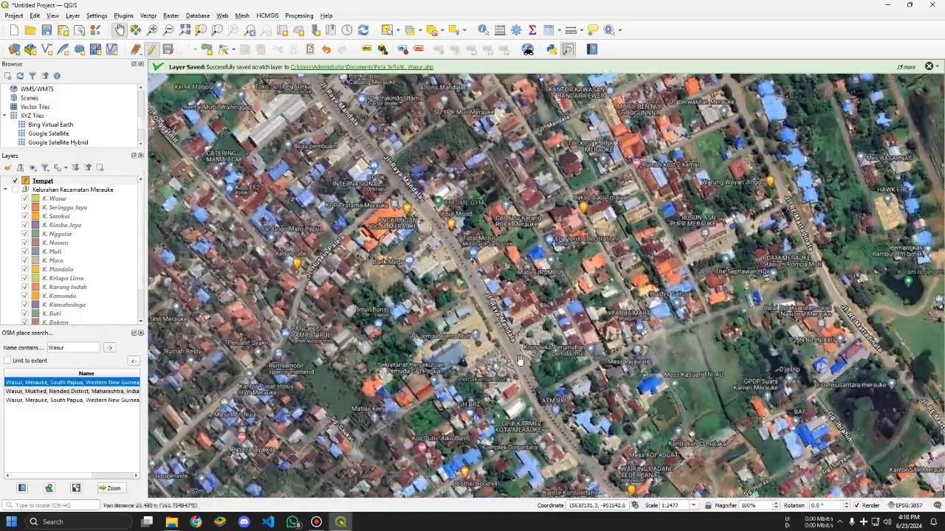
{"action": "scroll", "coordinate": [516, 296], "scroll_direction": "up", "scroll_amount": 1}
{"action": "right_click", "coordinate": [667, 396]}
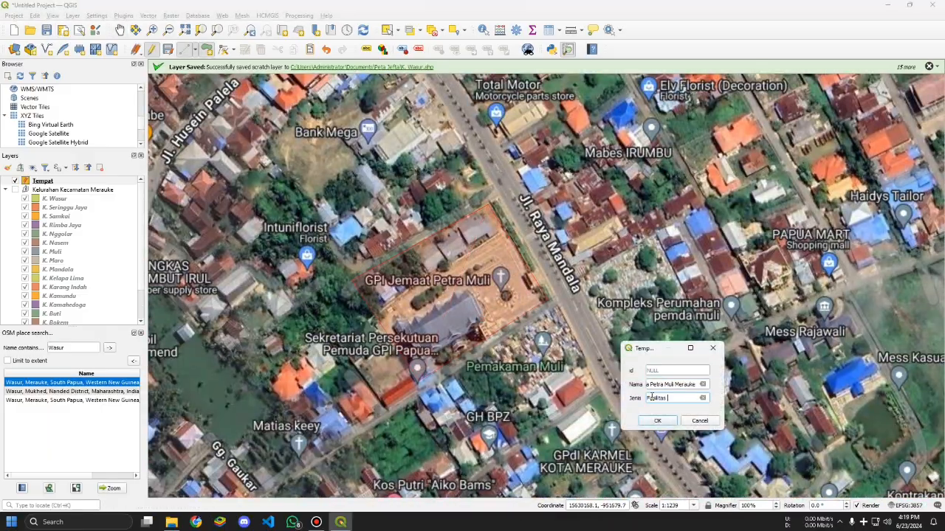
{"action": "key", "text": "Return"}
Step: Trace a polygon over the GPdI Karmel church grounds near Pemakaman Muli, enter Gereja Karmel Merauke as Nama, and save the feature
{"action": "left_click_drag", "start_coordinate": [583, 414], "coordinate": [376, 228]}
{"action": "scroll", "coordinate": [517, 295], "scroll_direction": "up", "scroll_amount": 1}
{"action": "left_click", "coordinate": [274, 304]}
{"action": "left_click", "coordinate": [411, 206]}
{"action": "left_click", "coordinate": [480, 318]}
{"action": "right_click", "coordinate": [671, 386]}
{"action": "type", "text": "Ger"}
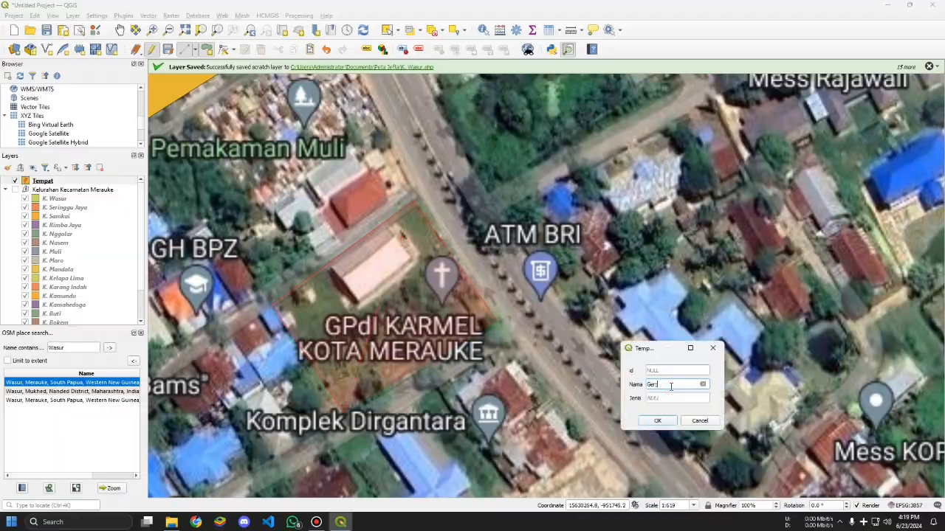
{"action": "type", "text": "eja Karmel Merauke"}
{"action": "key", "text": "Return"}
Step: Examine the blocks along Jl. Raya Mandala and around Mopah airport for further public facilities to digitize
{"action": "left_click", "coordinate": [120, 30]}
{"action": "scroll", "coordinate": [516, 295], "scroll_direction": "down", "scroll_amount": 2}
{"action": "left_click_drag", "start_coordinate": [516, 369], "coordinate": [933, 94]}
{"action": "scroll", "coordinate": [303, 202], "scroll_direction": "up", "scroll_amount": 1}
{"action": "left_click_drag", "start_coordinate": [303, 201], "coordinate": [419, 450]}
{"action": "left_click_drag", "start_coordinate": [475, 284], "coordinate": [335, 270]}
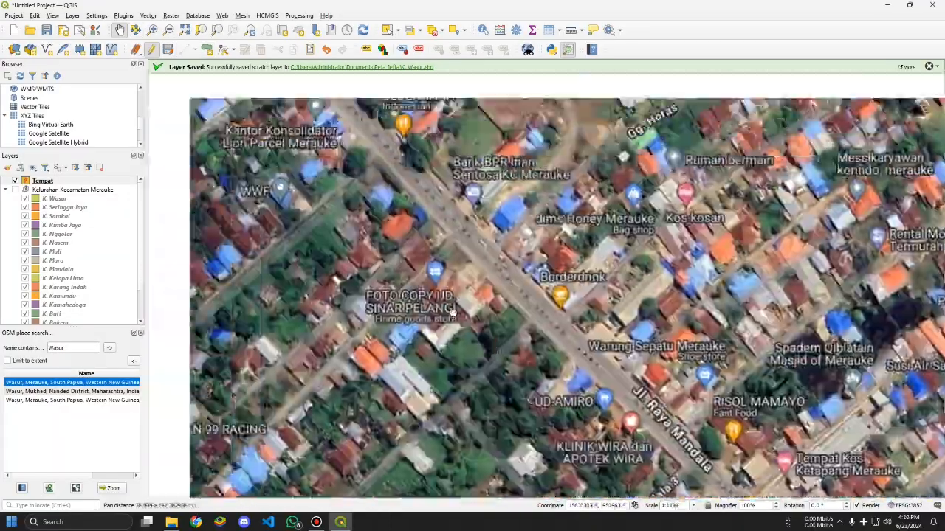
{"action": "scroll", "coordinate": [373, 310], "scroll_direction": "up", "scroll_amount": 1}
{"action": "scroll", "coordinate": [393, 327], "scroll_direction": "down", "scroll_amount": 1}
{"action": "scroll", "coordinate": [517, 296], "scroll_direction": "down", "scroll_amount": 1}
{"action": "scroll", "coordinate": [480, 280], "scroll_direction": "up", "scroll_amount": 1}
Step: Outline the Mopah International Airport terminal buildings and car park as one polygon feature
{"action": "left_click", "coordinate": [206, 49]}
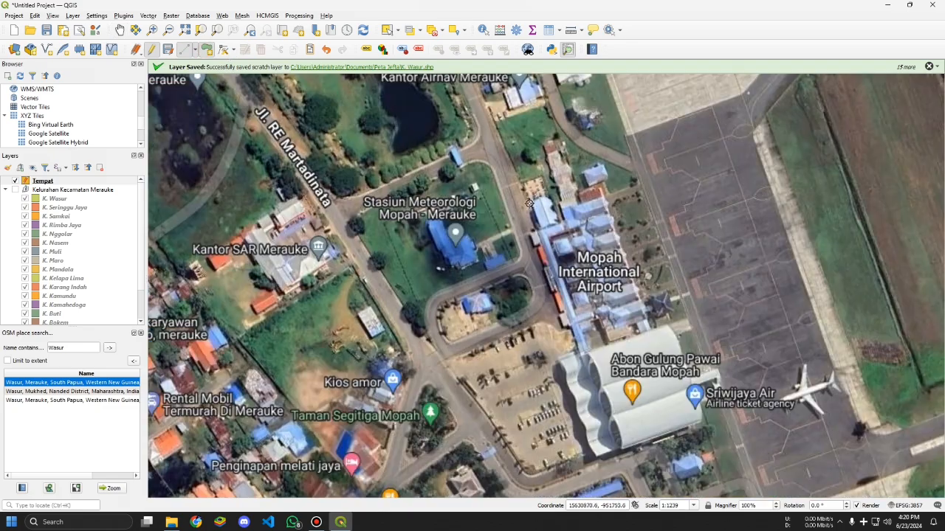
{"action": "left_click", "coordinate": [530, 200]}
{"action": "left_click", "coordinate": [604, 183]}
{"action": "left_click", "coordinate": [648, 330]}
{"action": "left_click", "coordinate": [668, 326]}
{"action": "left_click", "coordinate": [701, 423]}
{"action": "left_click", "coordinate": [532, 474]}
{"action": "left_click", "coordinate": [441, 360]}
{"action": "left_click", "coordinate": [545, 322]}
{"action": "left_click", "coordinate": [573, 332]}
{"action": "right_click", "coordinate": [622, 341]}
Step: Enter Bandar Udara Mopah Merauke as the airport's Nama, fill in its type, and save the feature
{"action": "left_click", "coordinate": [655, 384]}
{"action": "type", "text": "Ban"}
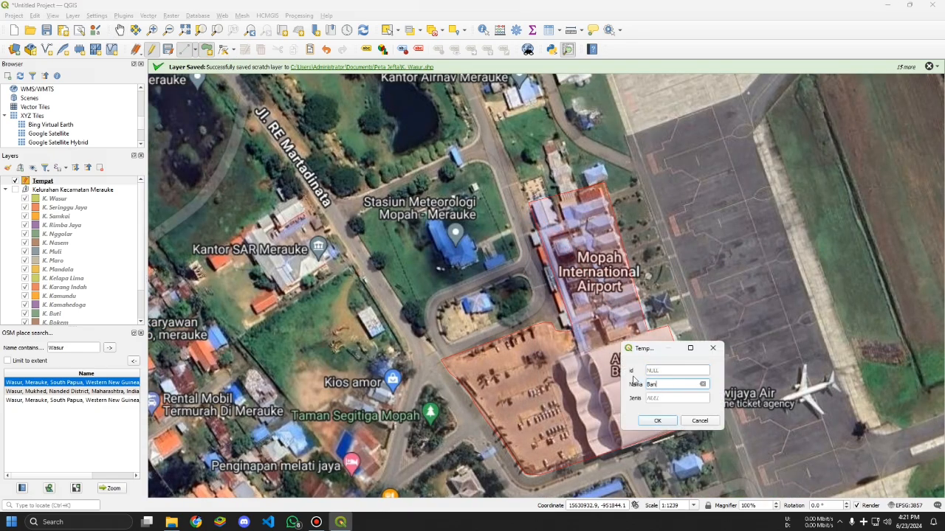
{"action": "left_click", "coordinate": [657, 421]}
Step: Trace a four-cornered polygon over the mosque south of Jl. Garuda Spadem, enter Masjid Nurul Huda as Nama, and save the feature
{"action": "left_click", "coordinate": [120, 30]}
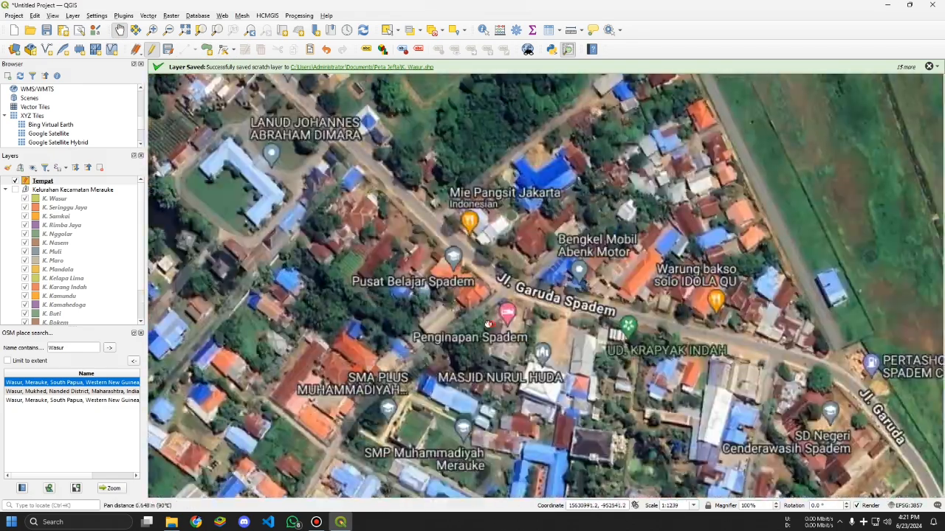
{"action": "scroll", "coordinate": [576, 374], "scroll_direction": "up", "scroll_amount": 1}
{"action": "left_click", "coordinate": [207, 49]}
{"action": "left_click", "coordinate": [499, 238]}
{"action": "left_click", "coordinate": [574, 255]}
{"action": "left_click", "coordinate": [654, 384]}
{"action": "type", "text": "Ma"}
{"action": "left_click", "coordinate": [657, 420]}
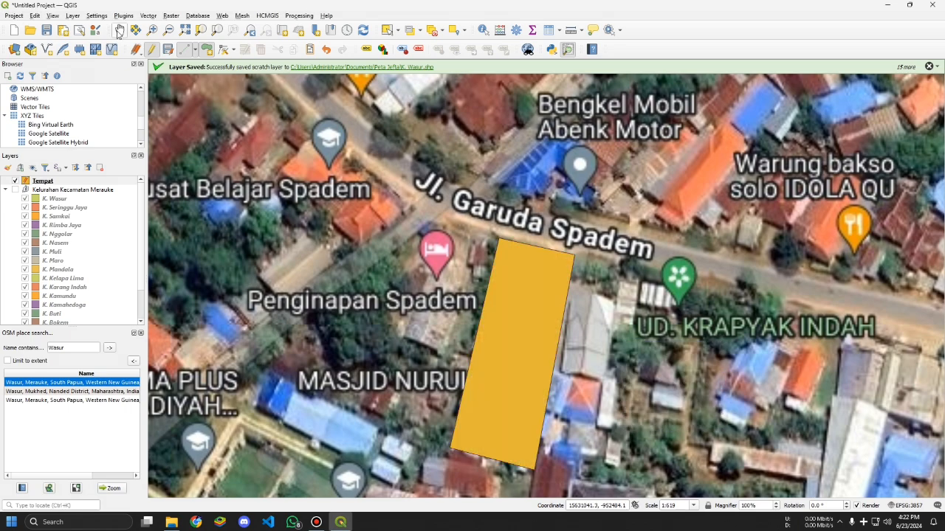
Step: Trace the SMA Negeri school complex beside Jl. Kamizaun, enter SMA Negeri 2 Merauke as Nama, and save the feature
{"action": "left_click", "coordinate": [120, 31]}
{"action": "scroll", "coordinate": [516, 295], "scroll_direction": "down", "scroll_amount": 1}
{"action": "left_click", "coordinate": [206, 49]}
{"action": "left_click", "coordinate": [519, 127]}
{"action": "left_click", "coordinate": [642, 227]}
{"action": "left_click", "coordinate": [339, 402]}
{"action": "left_click", "coordinate": [654, 384]}
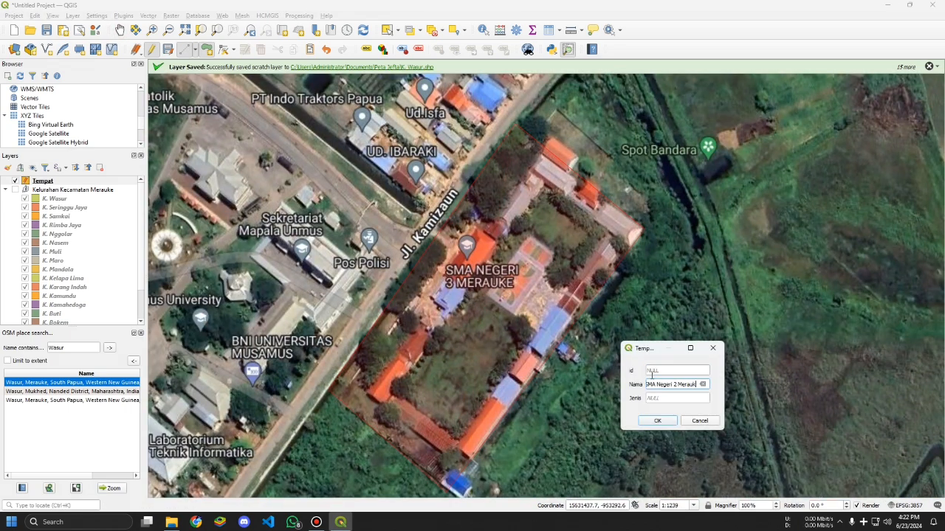
{"action": "type", "text": "n"}
{"action": "left_click", "coordinate": [656, 421]}
Step: Trace the school complex south of the kelurahan Muli office, enter SMK Negeri 2 Merauke as Nama, and save the feature
{"action": "left_click", "coordinate": [120, 30]}
{"action": "left_click_drag", "start_coordinate": [369, 465], "coordinate": [600, 87]}
{"action": "left_click", "coordinate": [207, 50]}
{"action": "left_click", "coordinate": [447, 450]}
{"action": "left_click", "coordinate": [600, 277]}
{"action": "right_click", "coordinate": [567, 323]}
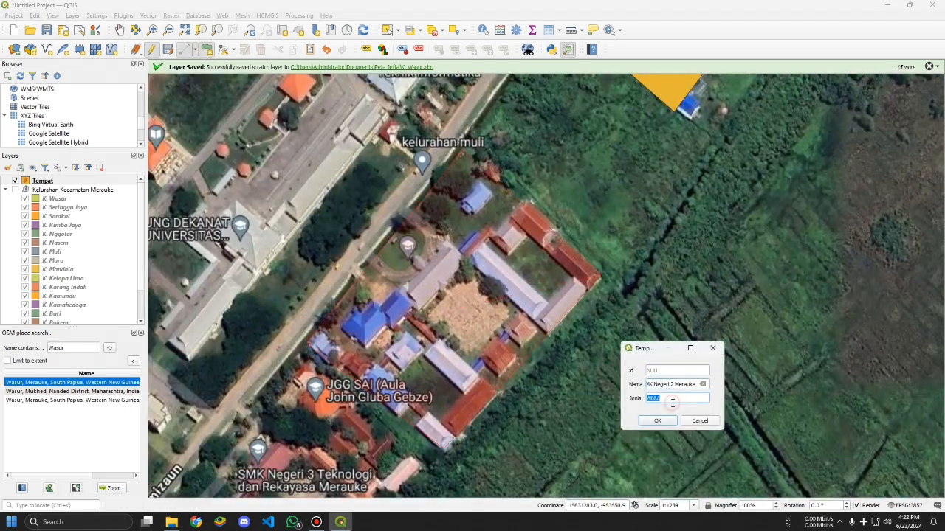
{"action": "left_click", "coordinate": [657, 420]}
Step: Outline the SMK Negeri 3 school grounds beside Jl. Kamizaun as a polygon, including the Lab TKJ buildings and the blue-roofed block
{"action": "left_click", "coordinate": [120, 30]}
{"action": "left_click_drag", "start_coordinate": [369, 443], "coordinate": [488, 209]}
{"action": "left_click", "coordinate": [206, 49]}
{"action": "left_click", "coordinate": [119, 30]}
{"action": "left_click_drag", "start_coordinate": [443, 354], "coordinate": [385, 192]}
{"action": "left_click", "coordinate": [207, 50]}
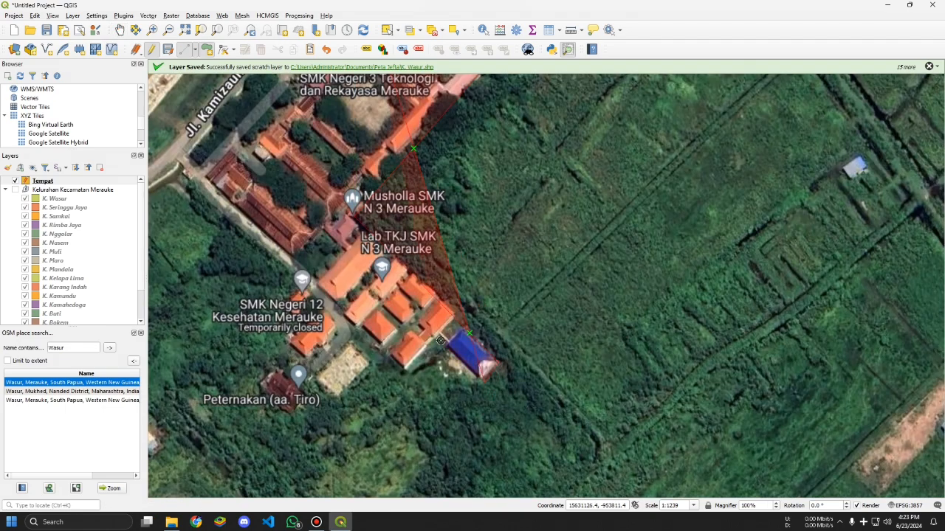
{"action": "left_click", "coordinate": [405, 374]}
{"action": "left_click", "coordinate": [338, 398]}
{"action": "left_click", "coordinate": [316, 378]}
{"action": "left_click", "coordinate": [179, 162]}
{"action": "right_click", "coordinate": [262, 151]}
Step: Enter SMK Negeri 3 Merauke as the traced school's Nama, fill in its type, and save the feature
{"action": "left_click", "coordinate": [683, 385]}
{"action": "type", "text": "SMK Nege"}
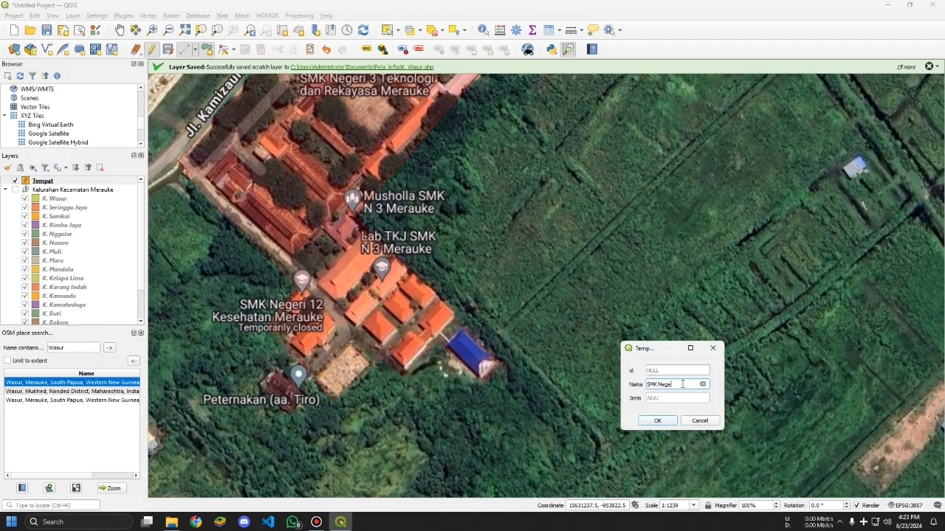
{"action": "left_click", "coordinate": [657, 421]}
Step: Begin the Universitas Musamus campus outline, placing boundary points around Stadion Musamus and down the campus's western side
{"action": "left_click", "coordinate": [120, 31]}
{"action": "scroll", "coordinate": [443, 281], "scroll_direction": "down", "scroll_amount": 1}
{"action": "left_click_drag", "start_coordinate": [398, 162], "coordinate": [546, 413]}
{"action": "left_click", "coordinate": [206, 49]}
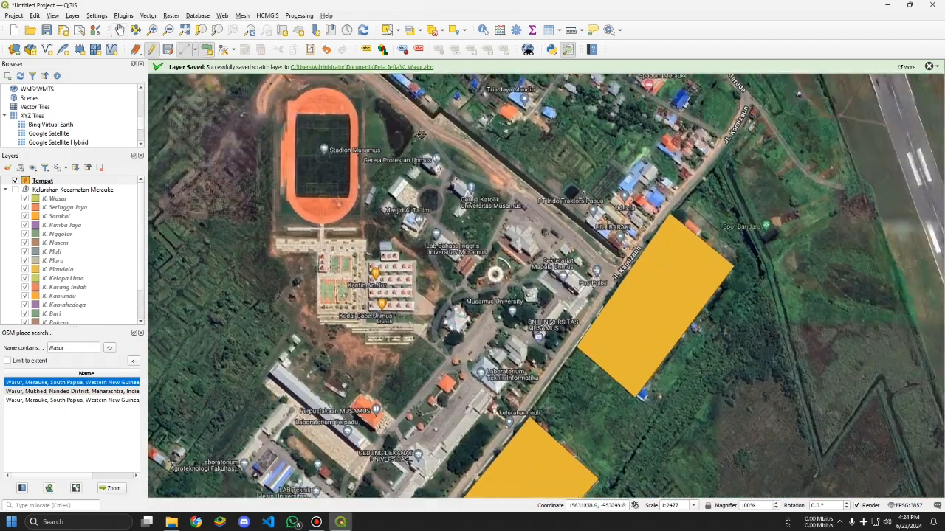
{"action": "left_click", "coordinate": [119, 31]}
{"action": "left_click_drag", "start_coordinate": [443, 222], "coordinate": [412, 304]}
{"action": "left_click", "coordinate": [207, 50]}
{"action": "left_click", "coordinate": [290, 127]}
{"action": "left_click", "coordinate": [227, 191]}
{"action": "left_click", "coordinate": [238, 437]}
Step: Complete the Universitas Musamus campus polygon around the southern faculty buildings and back along Jl. Kamizaun
{"action": "left_click", "coordinate": [119, 31]}
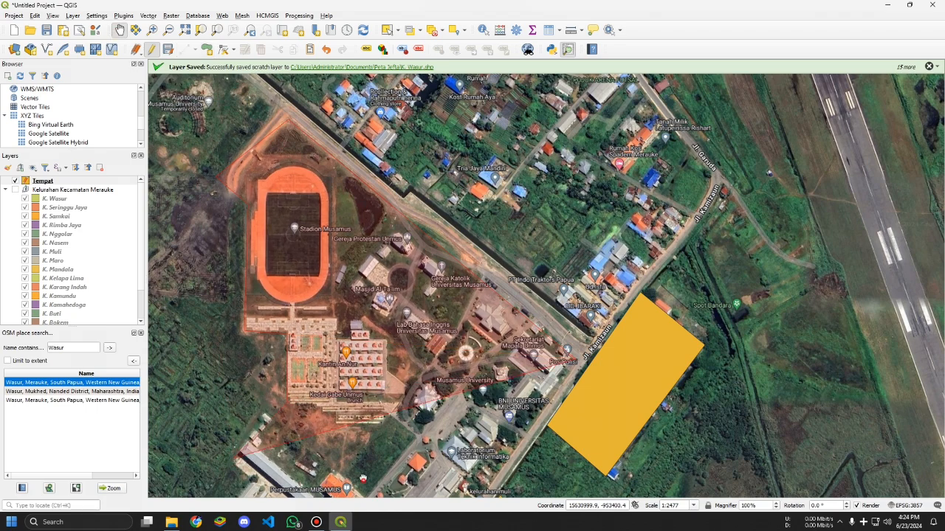
{"action": "left_click_drag", "start_coordinate": [310, 435], "coordinate": [319, 149]}
{"action": "left_click", "coordinate": [207, 50]}
{"action": "left_click_drag", "start_coordinate": [239, 291], "coordinate": [353, 238]}
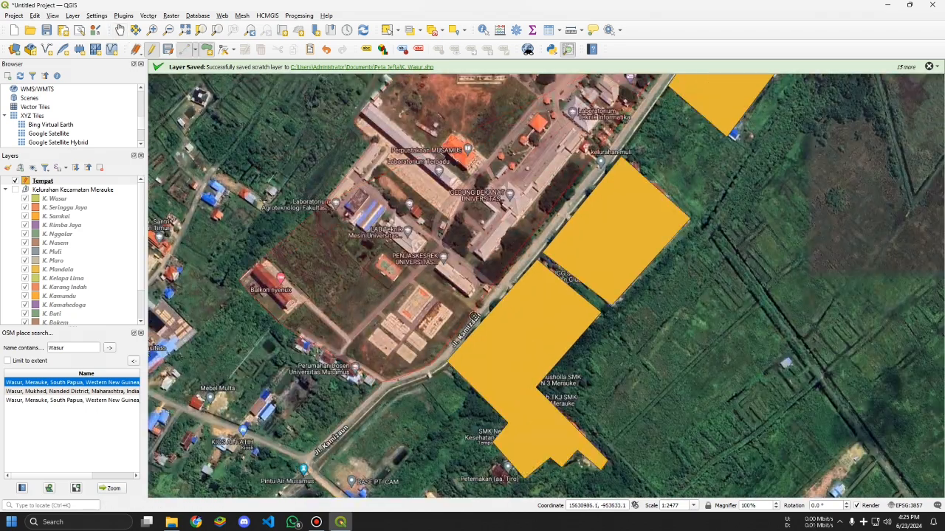
{"action": "left_click", "coordinate": [119, 30]}
{"action": "left_click_drag", "start_coordinate": [547, 251], "coordinate": [435, 346]}
{"action": "left_click", "coordinate": [207, 49]}
{"action": "right_click", "coordinate": [688, 435]}
Step: Enter Universitas Musamus Merauke as Nama and Fasilitas Pendidikan as Jenis for the campus polygon, and save the feature
{"action": "left_click", "coordinate": [669, 384]}
{"action": "type", "text": "Universitas Musamus Merauke"}
{"action": "left_click", "coordinate": [677, 398]}
{"action": "type", "text": "Fasi"}
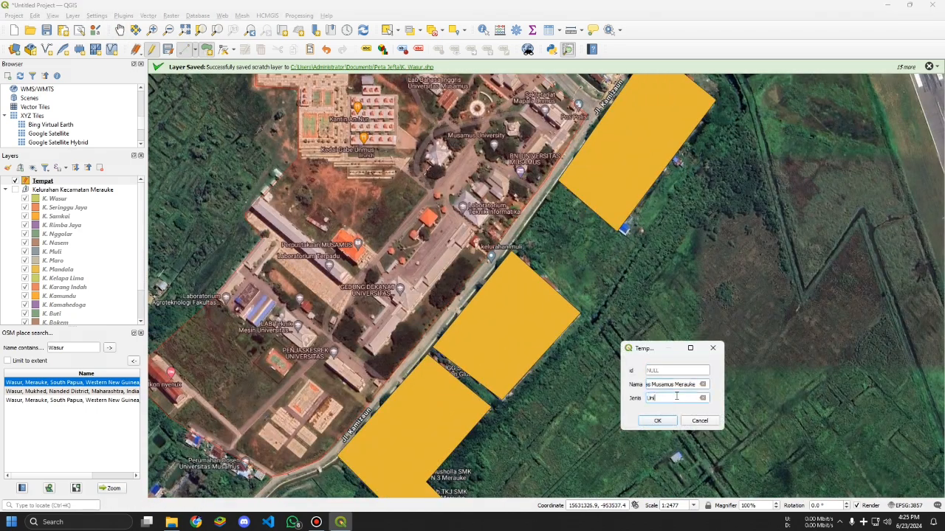
{"action": "left_click", "coordinate": [657, 421]}
Step: Display the Google Satellite Hybrid basemap and review the digitized Tempat polygons across Merauke
{"action": "left_click", "coordinate": [119, 30]}
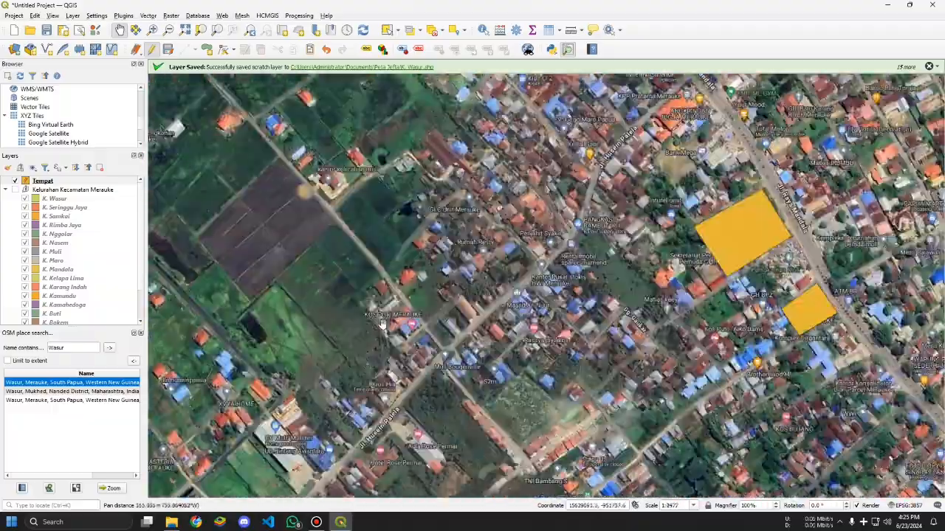
{"action": "left_click_drag", "start_coordinate": [302, 244], "coordinate": [479, 310]}
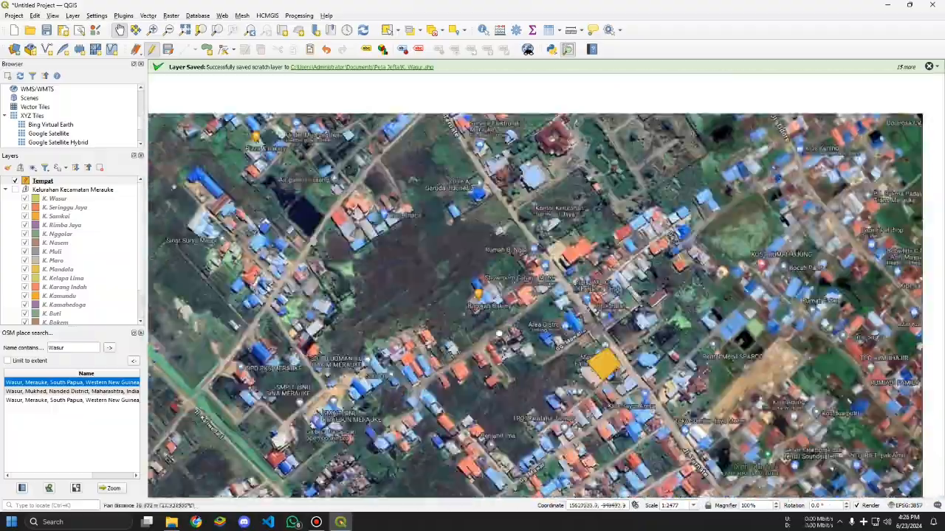
{"action": "scroll", "coordinate": [480, 310], "scroll_direction": "down", "scroll_amount": 4}
{"action": "scroll", "coordinate": [95, 291], "scroll_direction": "down", "scroll_amount": 2}
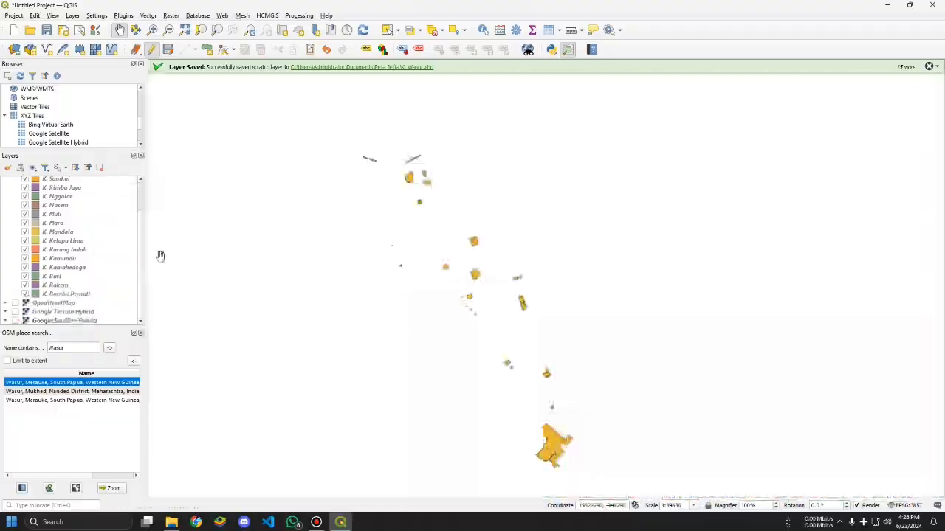
{"action": "left_click", "coordinate": [15, 320]}
{"action": "scroll", "coordinate": [244, 348], "scroll_direction": "up", "scroll_amount": 1}
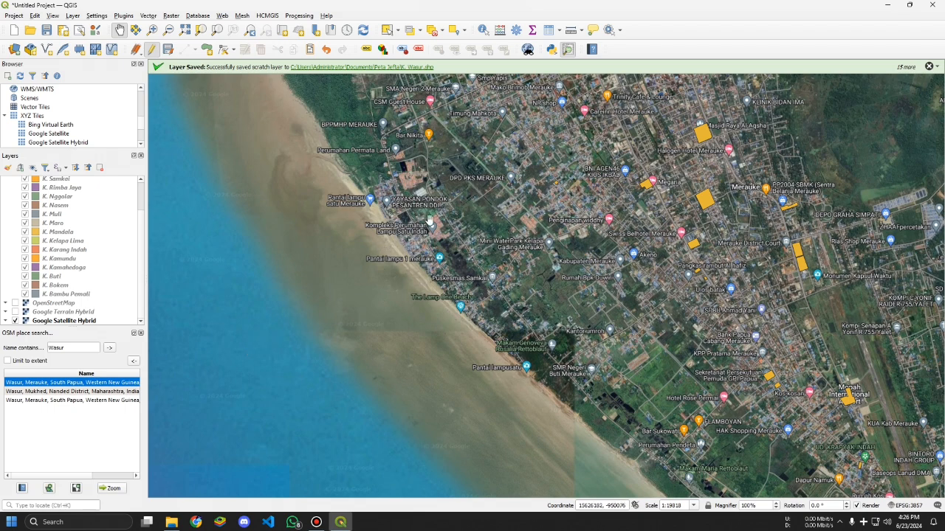
{"action": "left_click_drag", "start_coordinate": [554, 189], "coordinate": [343, 291]}
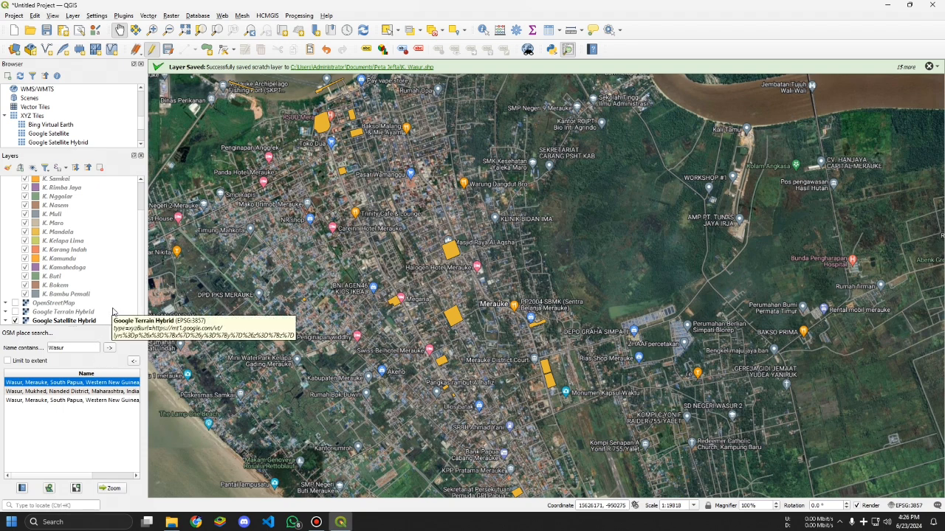
Step: Open the Tempat layer's attribute table and select the Universitas Musamus Merauke record to check its attributes
{"action": "scroll", "coordinate": [65, 216], "scroll_direction": "up", "scroll_amount": 3}
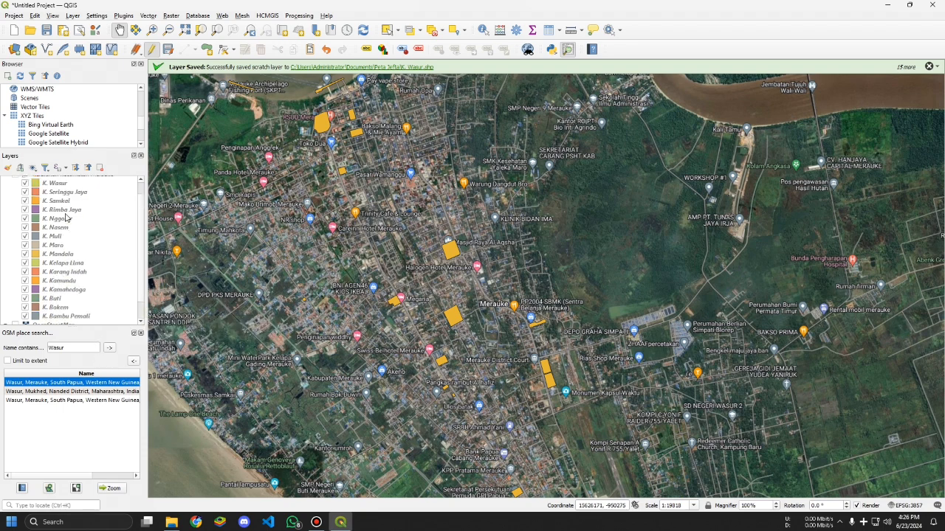
{"action": "right_click", "coordinate": [37, 182]}
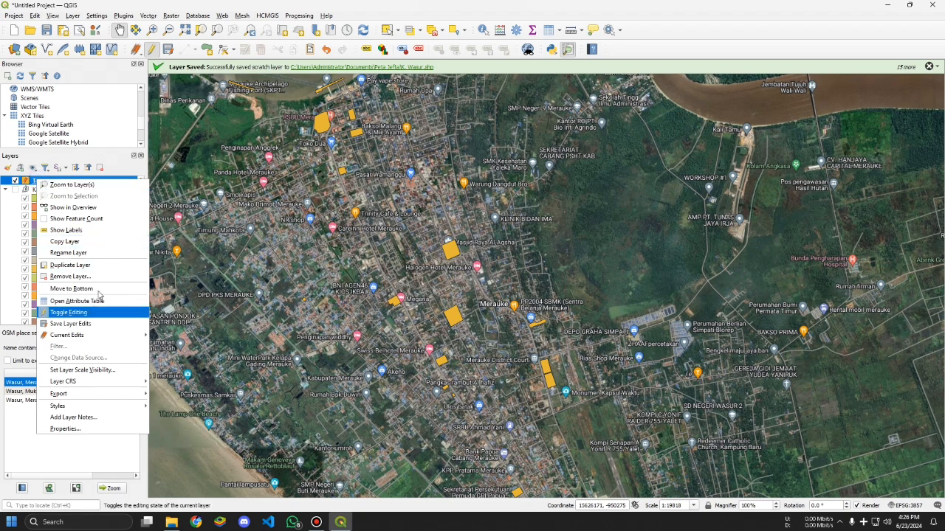
{"action": "right_click", "coordinate": [28, 181]}
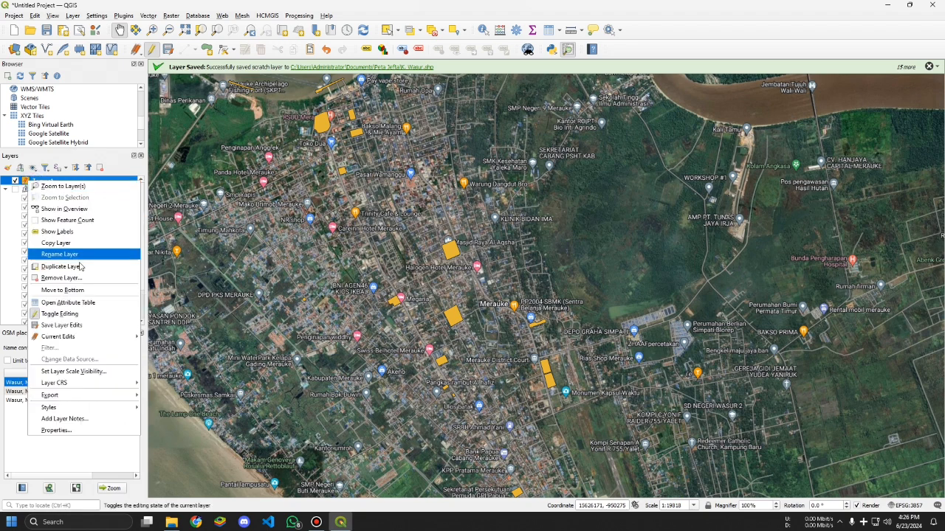
{"action": "left_click", "coordinate": [69, 302]}
{"action": "scroll", "coordinate": [371, 272], "scroll_direction": "down", "scroll_amount": 3}
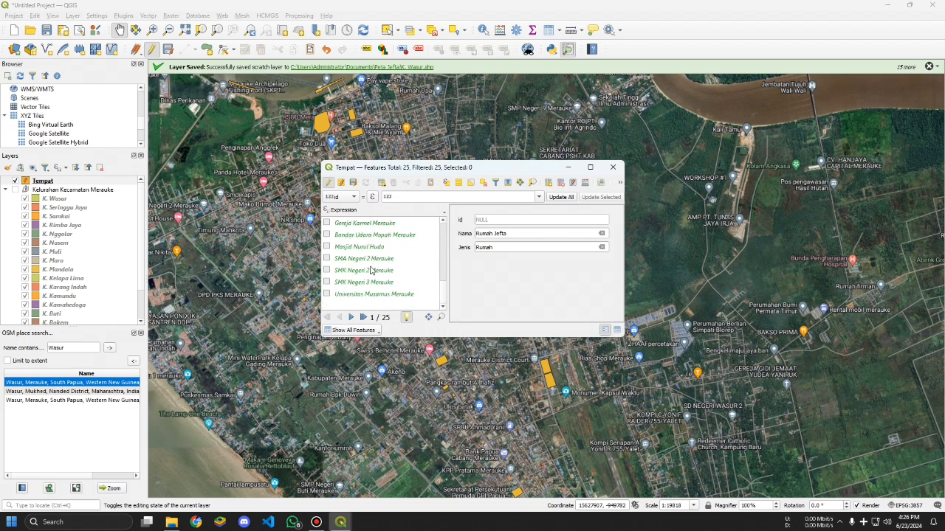
{"action": "left_click", "coordinate": [330, 295]}
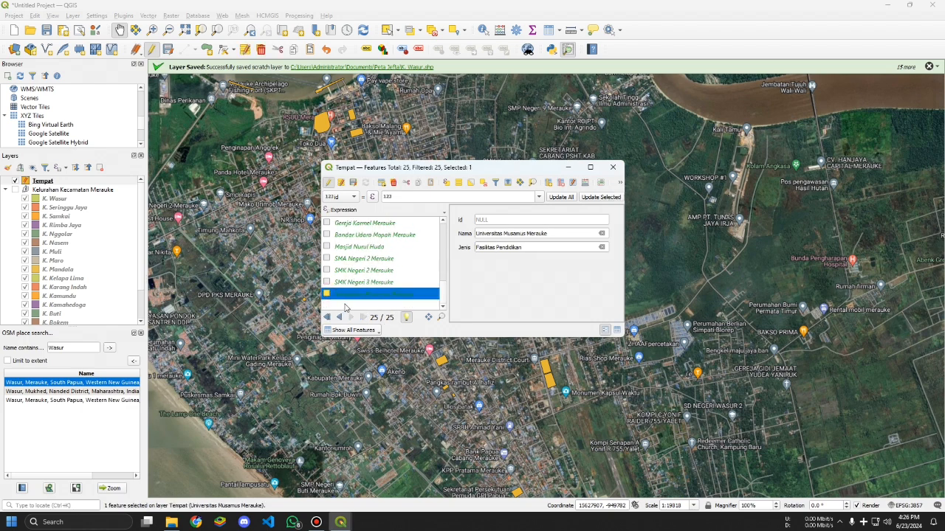
Step: Review the Nama and Jenis entries of the Tempat records, including Pelabuhan Perikanan Merauke, and close the attribute table
{"action": "left_click", "coordinate": [330, 283]}
{"action": "left_click", "coordinate": [329, 294]}
{"action": "scroll", "coordinate": [347, 266], "scroll_direction": "up", "scroll_amount": 10}
{"action": "left_click", "coordinate": [362, 223]}
{"action": "scroll", "coordinate": [355, 275], "scroll_direction": "down", "scroll_amount": 1}
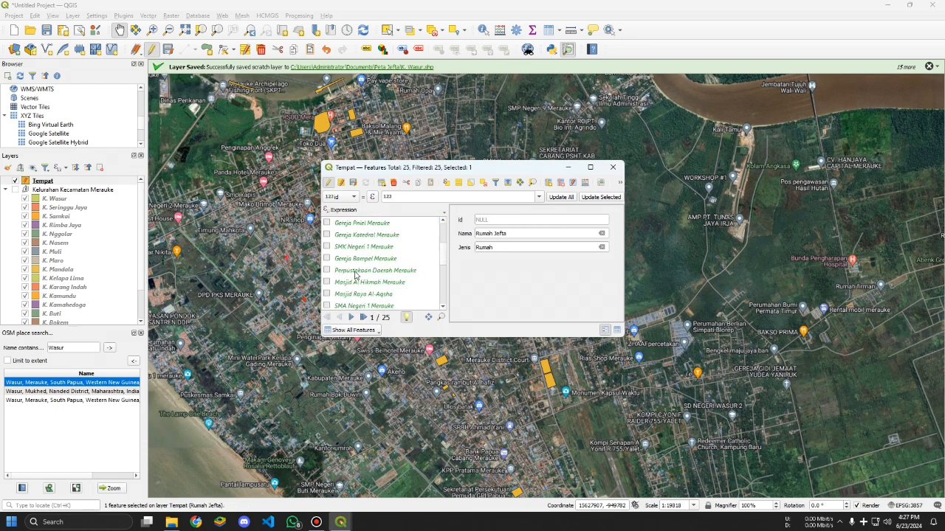
{"action": "scroll", "coordinate": [355, 275], "scroll_direction": "up", "scroll_amount": 3}
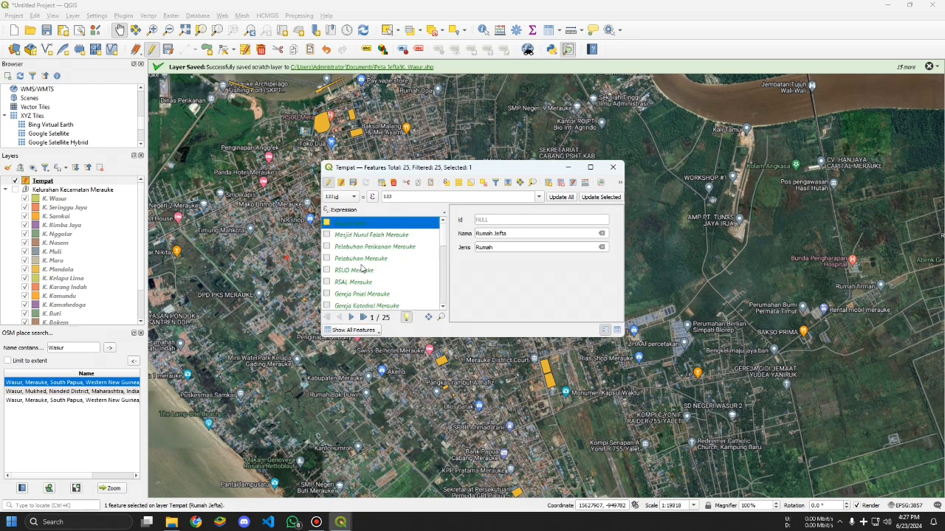
{"action": "left_click", "coordinate": [374, 237]}
{"action": "left_click", "coordinate": [370, 248]}
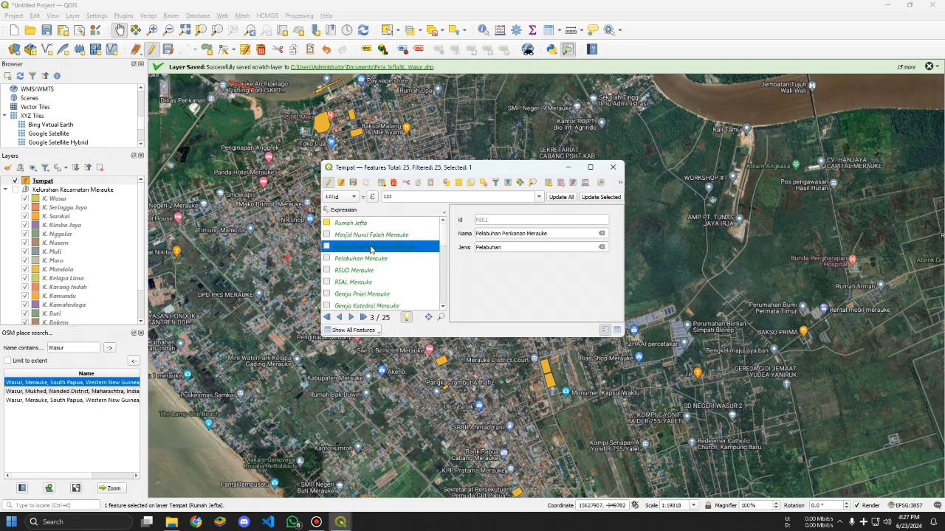
{"action": "scroll", "coordinate": [372, 258], "scroll_direction": "down", "scroll_amount": 2}
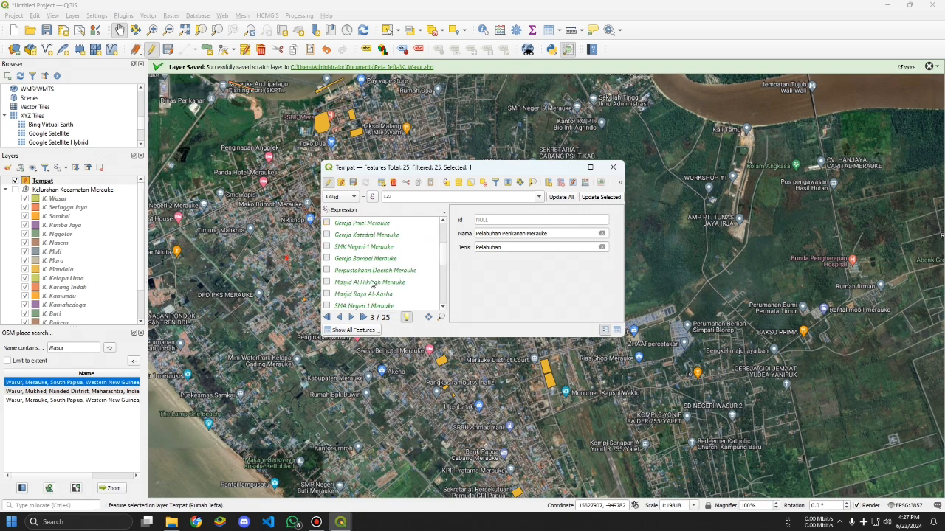
{"action": "scroll", "coordinate": [373, 301], "scroll_direction": "up", "scroll_amount": 3}
{"action": "scroll", "coordinate": [380, 293], "scroll_direction": "down", "scroll_amount": 3}
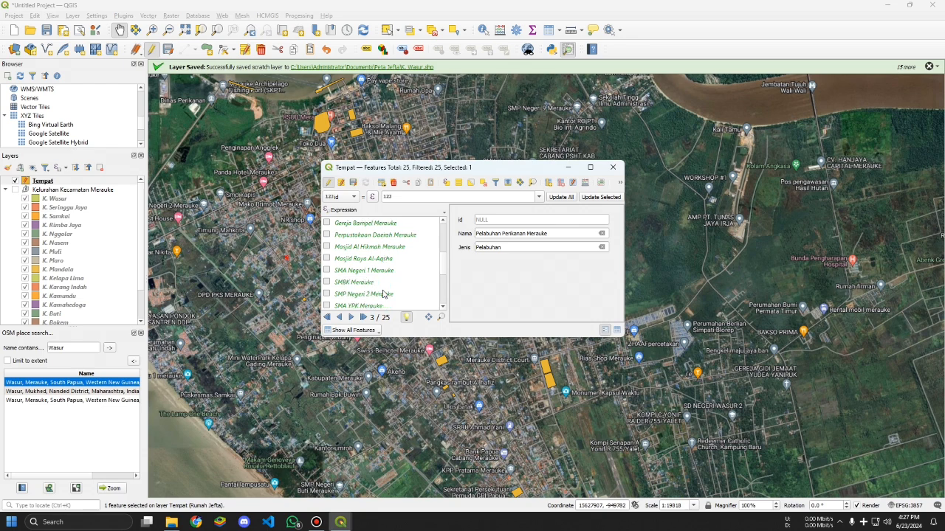
{"action": "scroll", "coordinate": [382, 293], "scroll_direction": "down", "scroll_amount": 1}
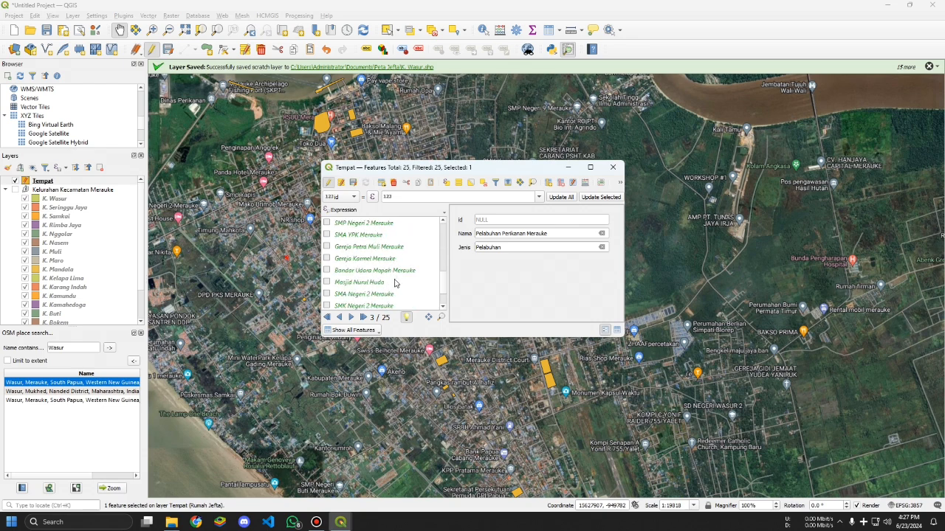
{"action": "scroll", "coordinate": [394, 284], "scroll_direction": "down", "scroll_amount": 1}
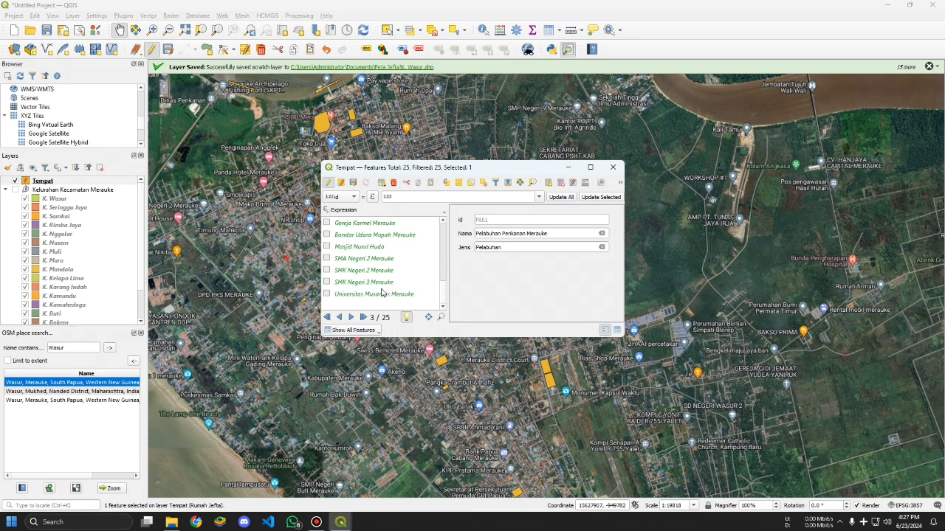
{"action": "scroll", "coordinate": [381, 288], "scroll_direction": "up", "scroll_amount": 4}
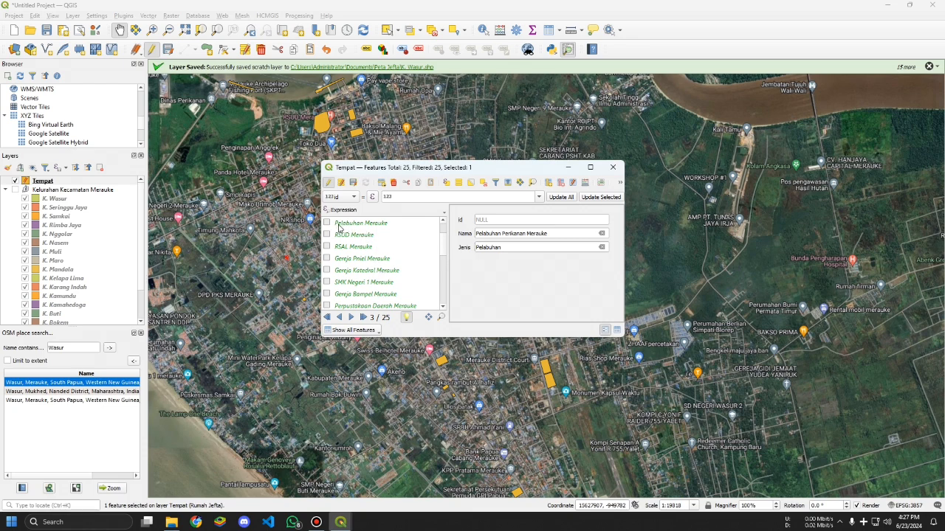
{"action": "scroll", "coordinate": [369, 258], "scroll_direction": "down", "scroll_amount": 6}
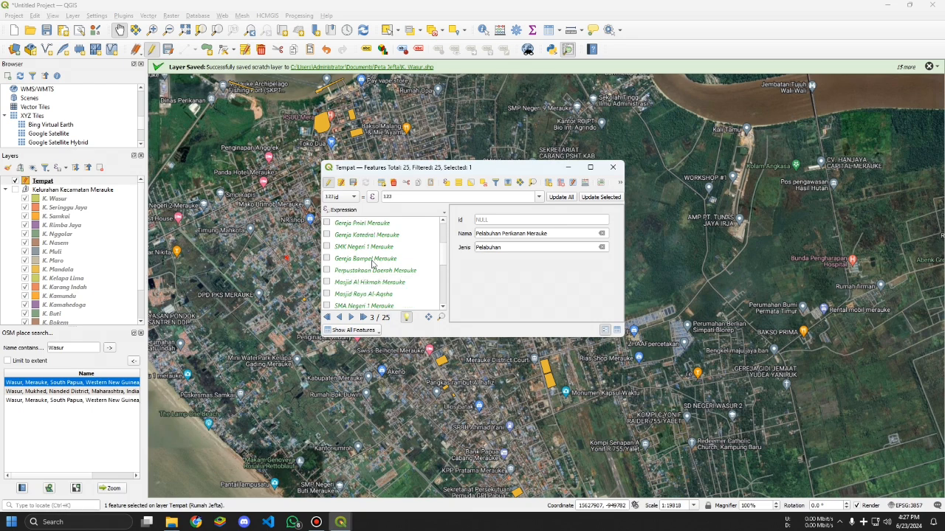
{"action": "left_click", "coordinate": [612, 167]}
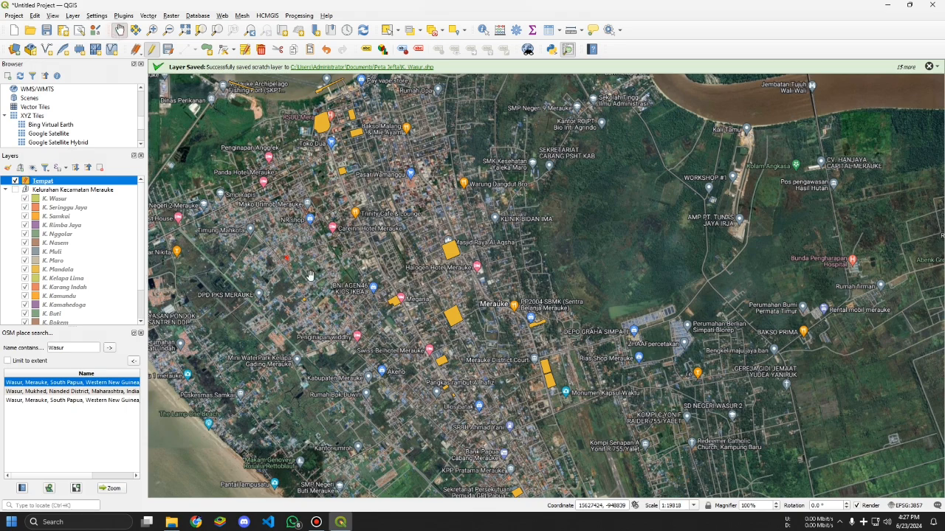
Step: Examine the digitized Tempat polygons around central Merauke, from the harbour and hospital area to the cathedral on Jl. Raya Mandala
{"action": "left_click_drag", "start_coordinate": [315, 238], "coordinate": [431, 335]}
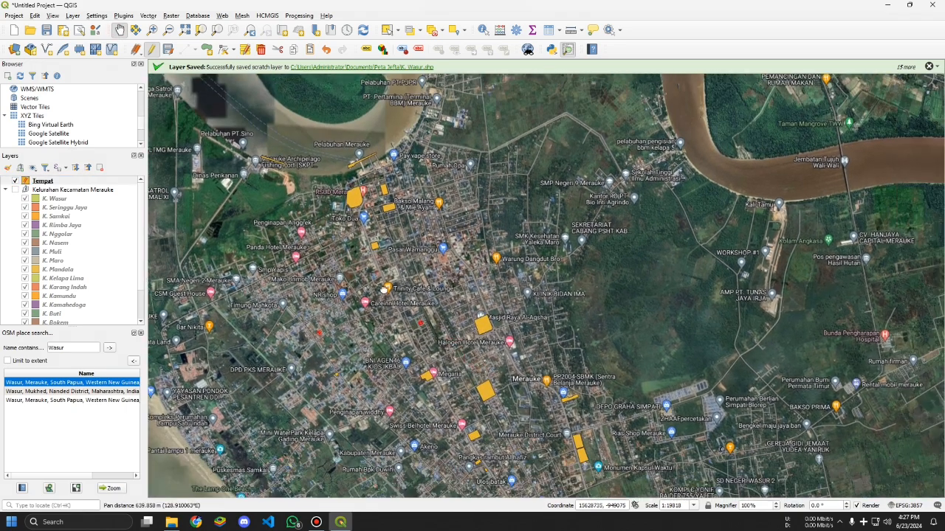
{"action": "left_click_drag", "start_coordinate": [384, 288], "coordinate": [357, 266]}
{"action": "scroll", "coordinate": [309, 179], "scroll_direction": "up", "scroll_amount": 1}
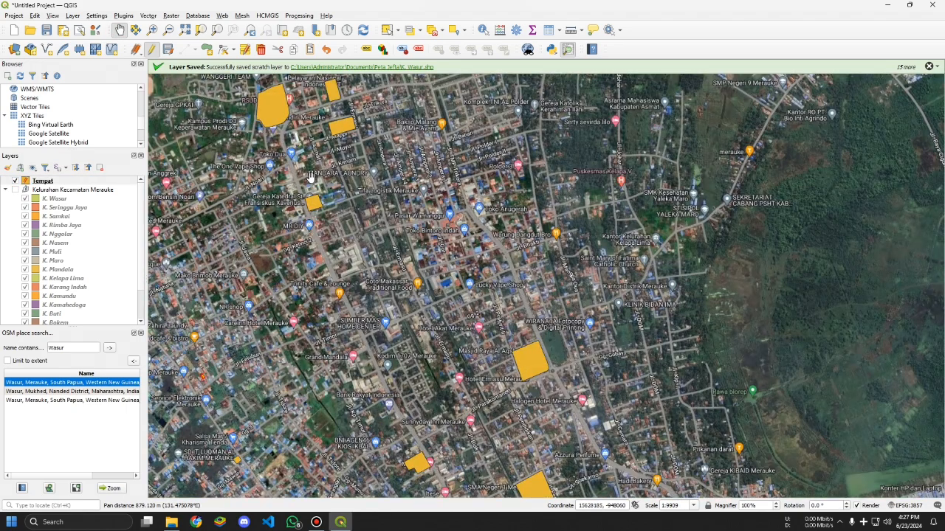
{"action": "left_click_drag", "start_coordinate": [311, 207], "coordinate": [356, 309]}
{"action": "scroll", "coordinate": [311, 193], "scroll_direction": "up", "scroll_amount": 2}
{"action": "scroll", "coordinate": [299, 194], "scroll_direction": "down", "scroll_amount": 1}
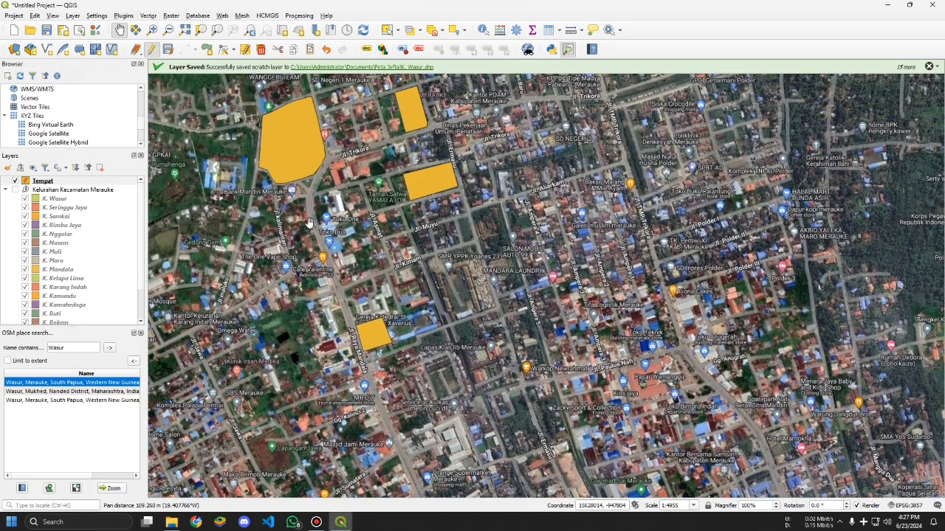
{"action": "left_click_drag", "start_coordinate": [314, 351], "coordinate": [399, 258]}
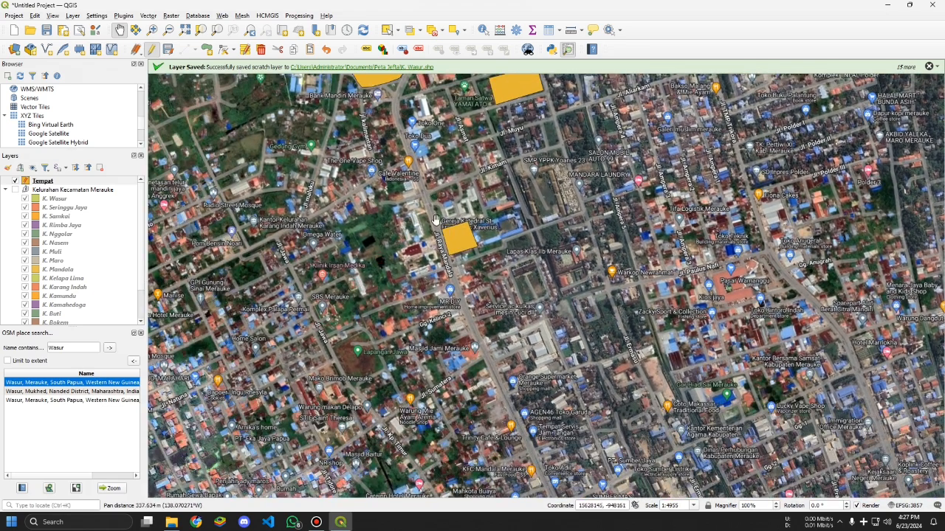
{"action": "left_click_drag", "start_coordinate": [425, 205], "coordinate": [443, 353]}
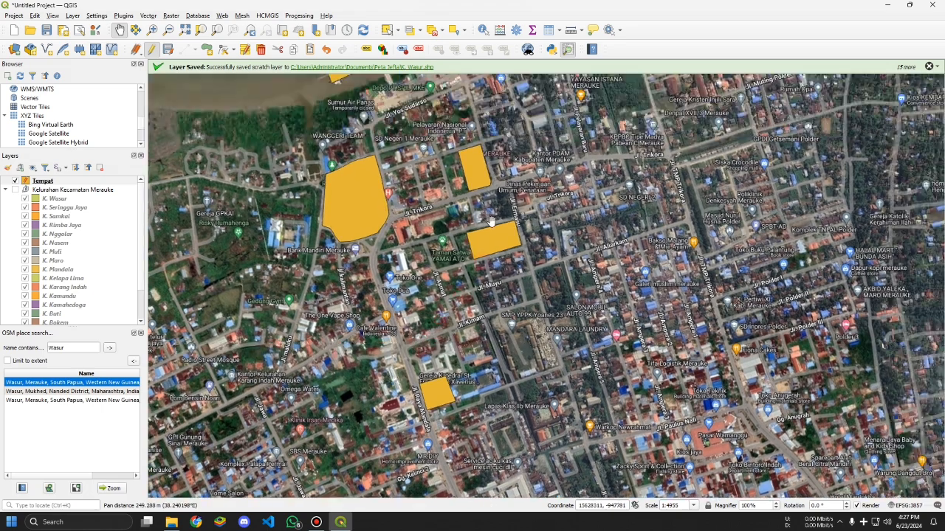
{"action": "left_click_drag", "start_coordinate": [509, 223], "coordinate": [470, 331]}
{"action": "left_click_drag", "start_coordinate": [478, 363], "coordinate": [494, 209]}
{"action": "left_click_drag", "start_coordinate": [487, 324], "coordinate": [517, 239]}
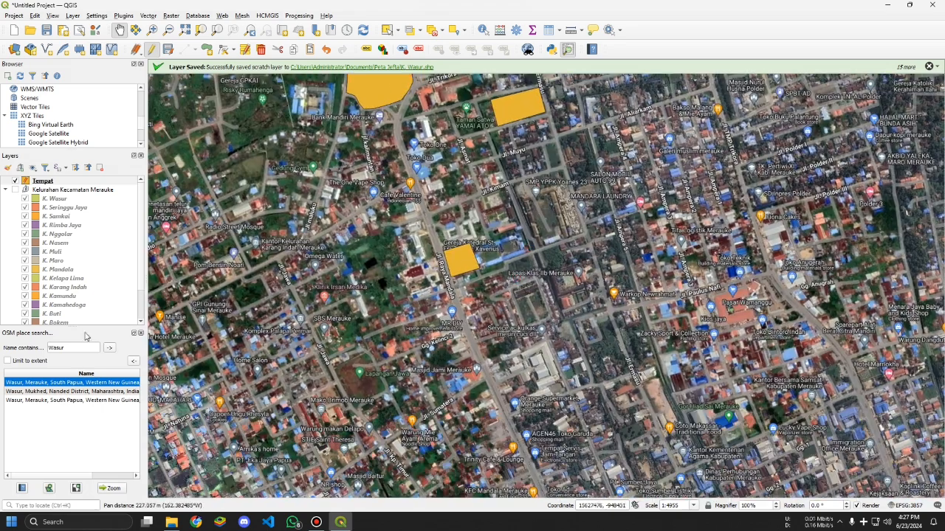
Step: Hide the Google Satellite Hybrid basemap and display Google Terrain Hybrid instead
{"action": "scroll", "coordinate": [63, 290], "scroll_direction": "down", "scroll_amount": 2}
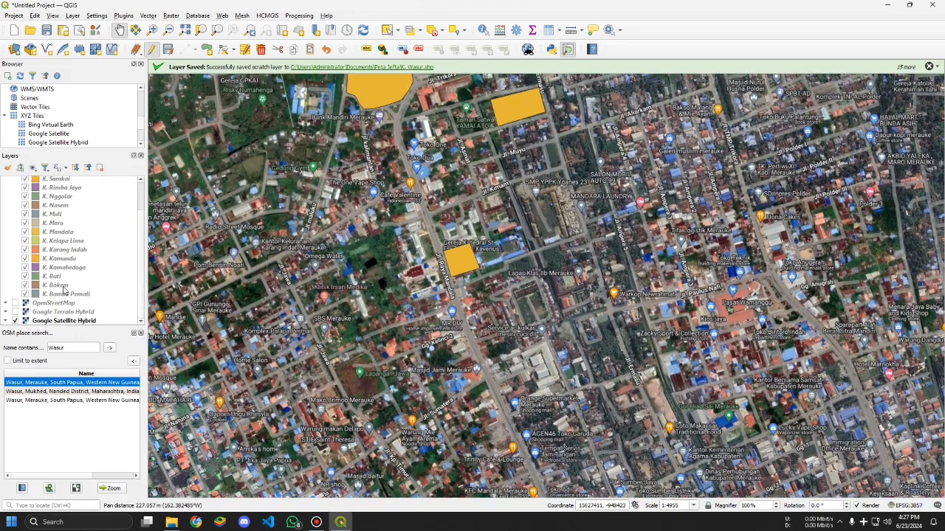
{"action": "left_click", "coordinate": [15, 321]}
{"action": "left_click", "coordinate": [22, 312]}
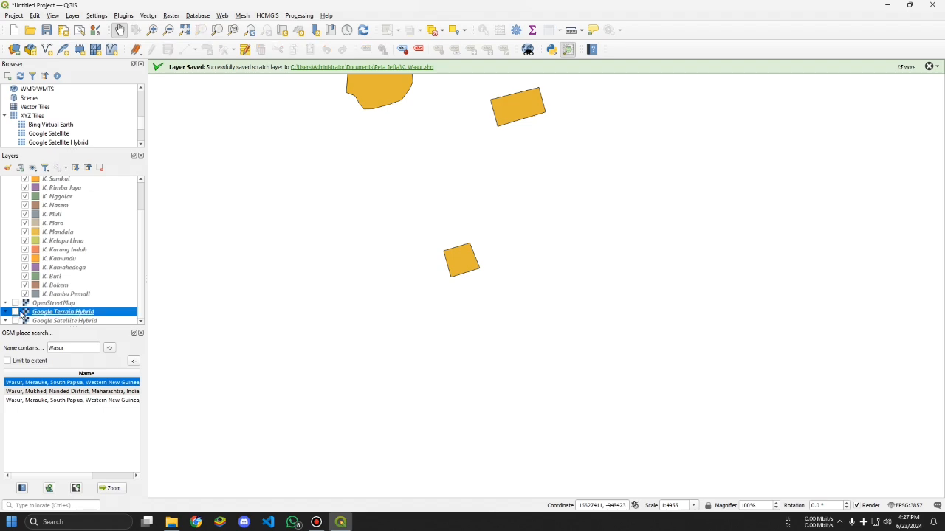
{"action": "left_click", "coordinate": [15, 313]}
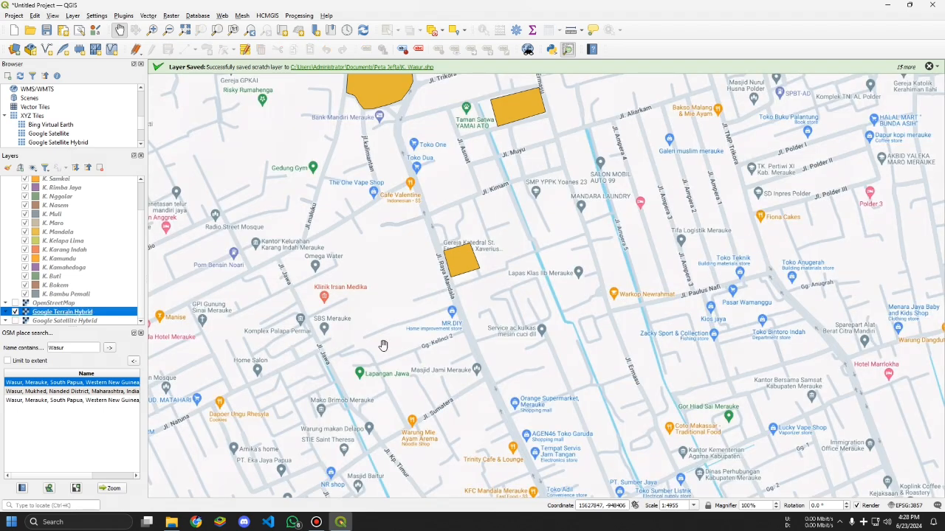
Step: Inspect the Tempat polygons over the terrain basemap, ending close up on the selected house polygon near Jl. Felubun
{"action": "left_click_drag", "start_coordinate": [434, 321], "coordinate": [451, 360]}
{"action": "scroll", "coordinate": [434, 225], "scroll_direction": "up", "scroll_amount": 1}
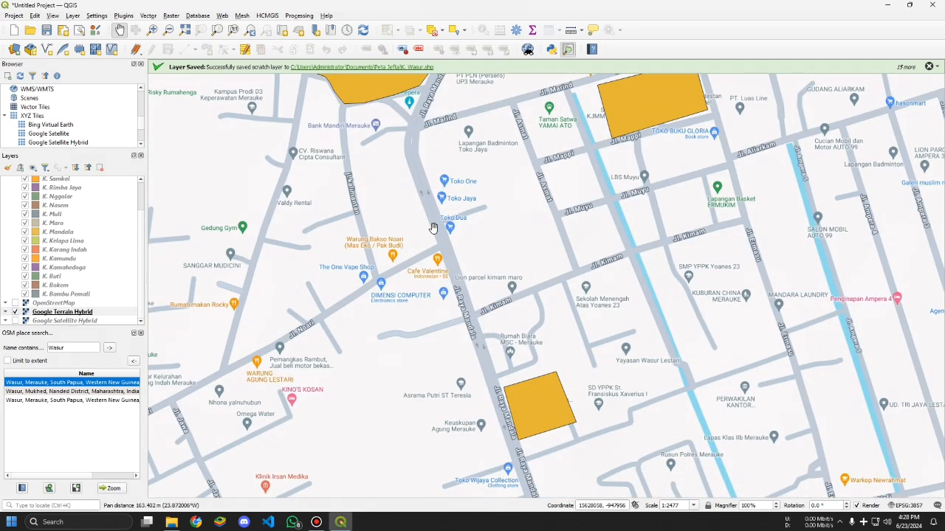
{"action": "scroll", "coordinate": [435, 227], "scroll_direction": "down", "scroll_amount": 1}
{"action": "left_click_drag", "start_coordinate": [435, 314], "coordinate": [485, 226]}
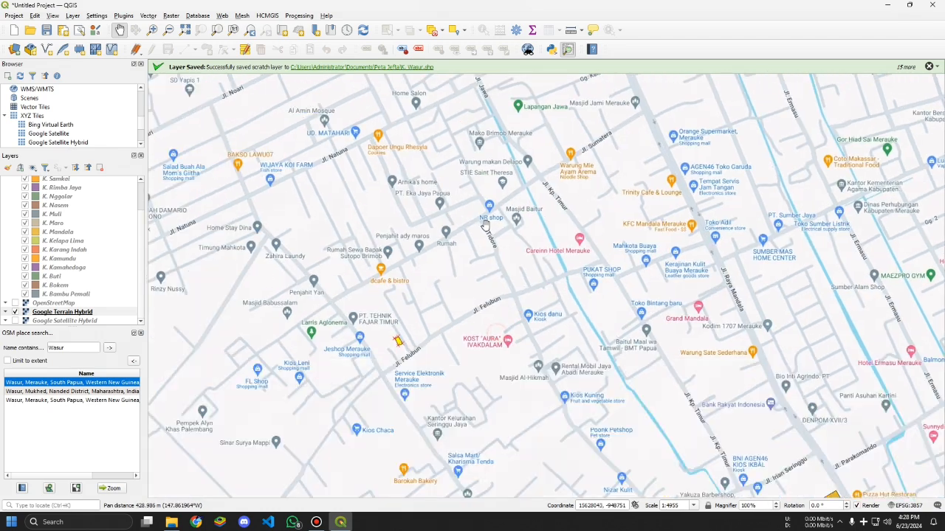
{"action": "left_click_drag", "start_coordinate": [359, 227], "coordinate": [583, 339]}
{"action": "left_click_drag", "start_coordinate": [606, 226], "coordinate": [428, 231]}
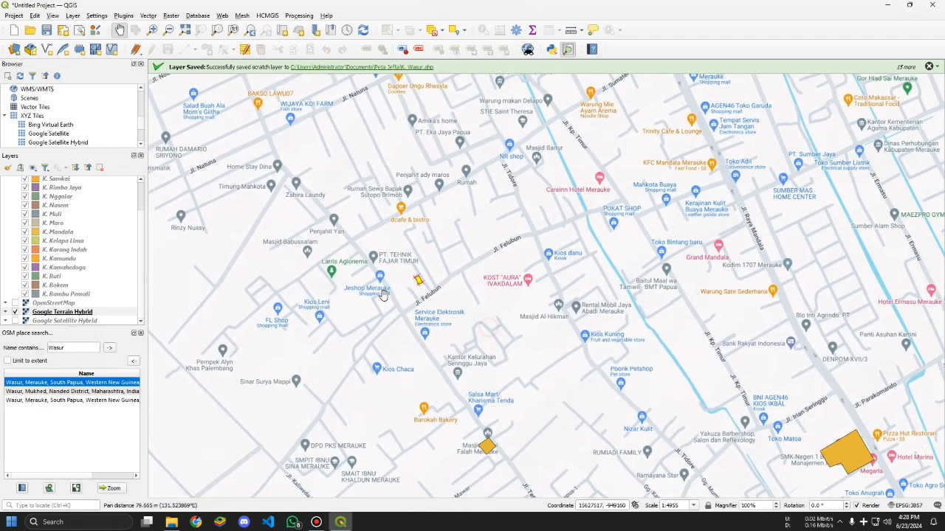
{"action": "scroll", "coordinate": [419, 274], "scroll_direction": "up", "scroll_amount": 1}
{"action": "scroll", "coordinate": [419, 275], "scroll_direction": "up", "scroll_amount": 2}
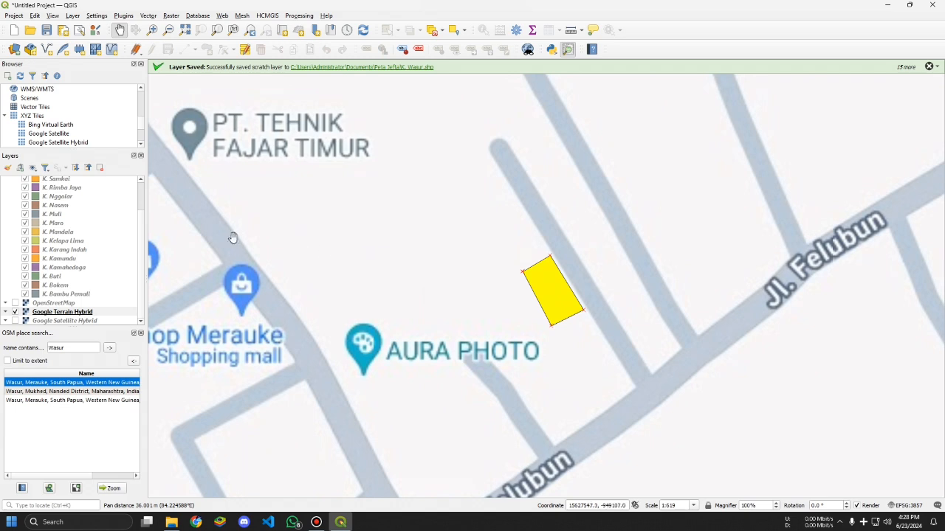
{"action": "scroll", "coordinate": [92, 210], "scroll_direction": "up", "scroll_amount": 2}
{"action": "left_click", "coordinate": [48, 180]}
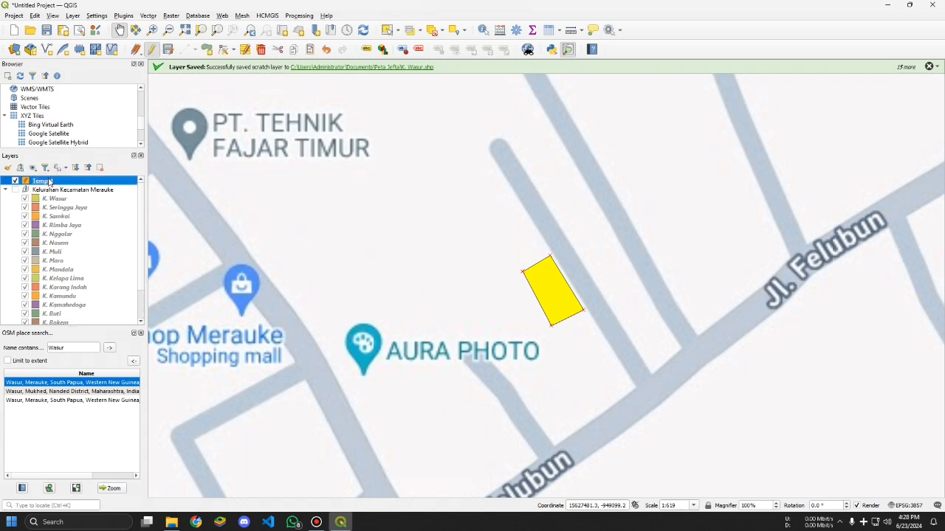
{"action": "right_click", "coordinate": [54, 181]}
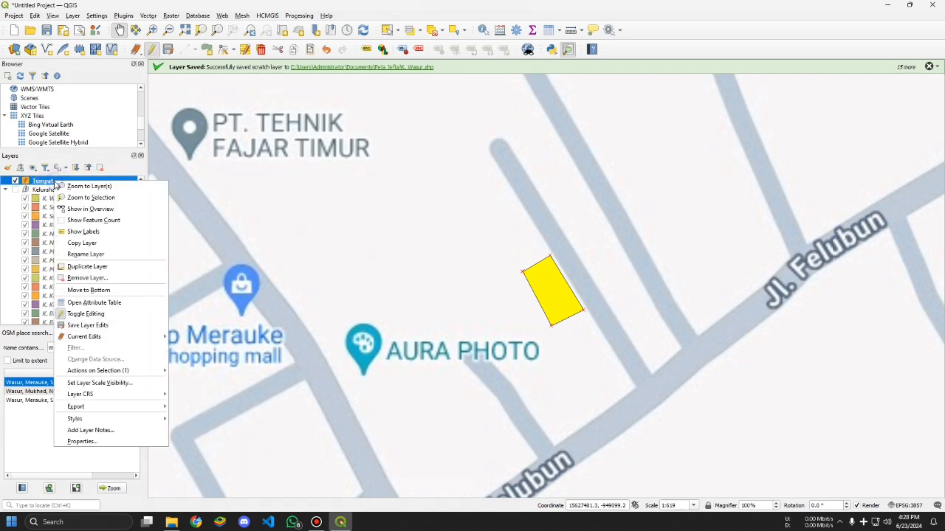
{"action": "left_click", "coordinate": [156, 51]}
{"action": "left_click", "coordinate": [155, 51]}
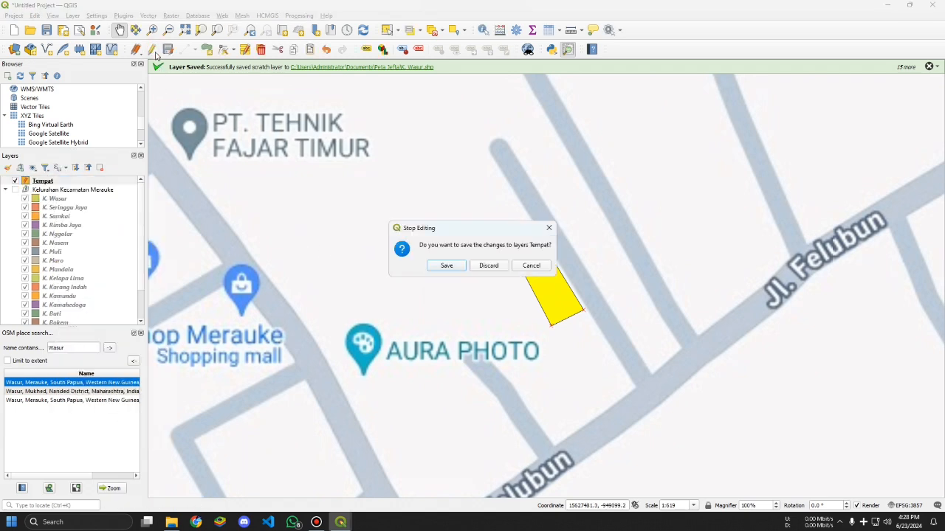
{"action": "left_click", "coordinate": [531, 267]}
Step: Open the Tempat layer's attribute table, end its editing session there and save the changes
{"action": "right_click", "coordinate": [92, 181]}
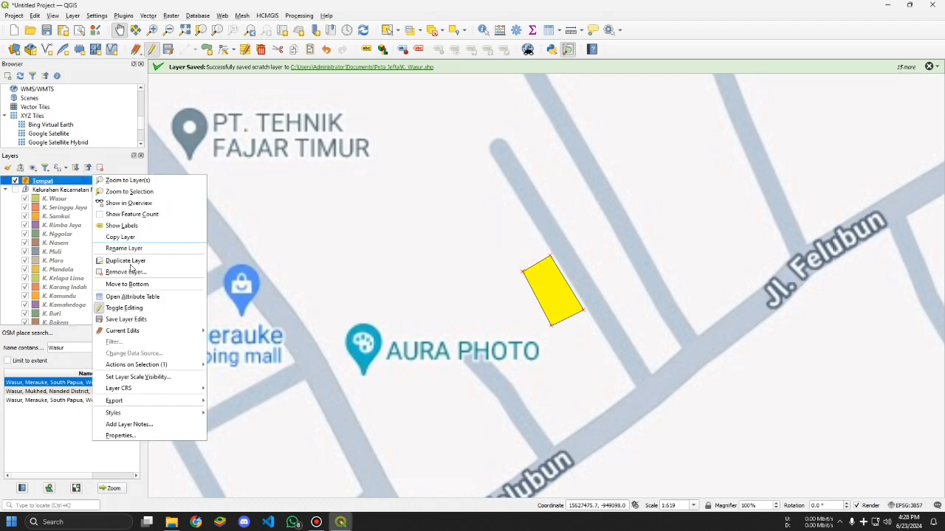
{"action": "left_click", "coordinate": [129, 296]}
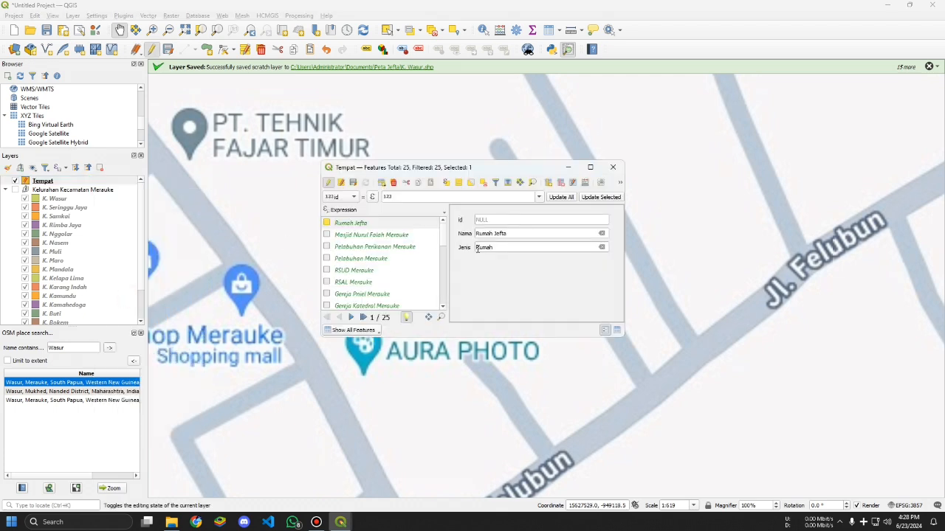
{"action": "left_click", "coordinate": [322, 222]}
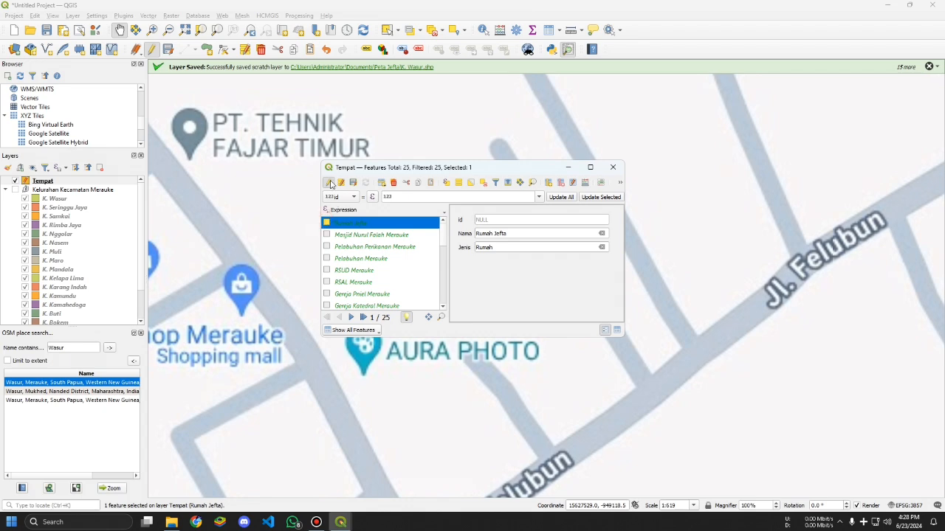
{"action": "left_click", "coordinate": [329, 184]}
{"action": "left_click", "coordinate": [454, 268]}
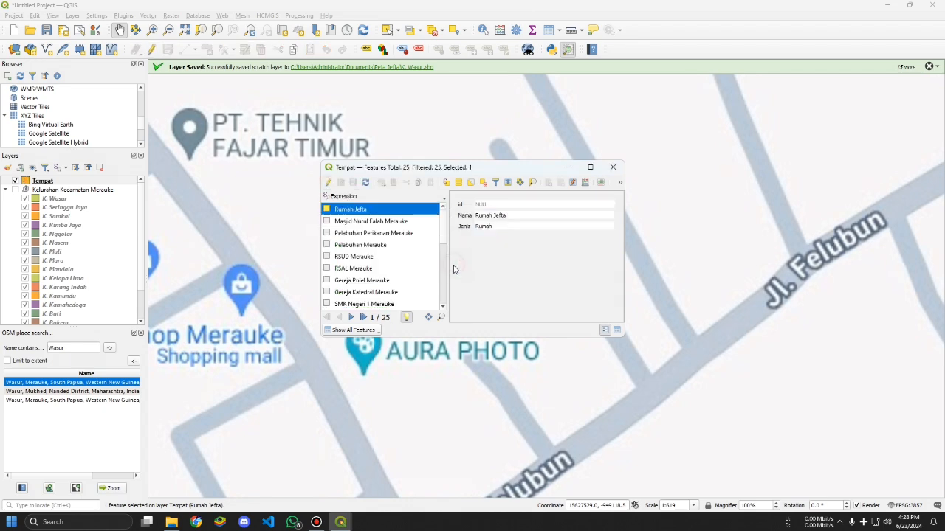
Step: Check the Masjid Nurul Falah Merauke record, close the attribute table and view the selected house polygon with its surroundings
{"action": "left_click", "coordinate": [392, 245]}
{"action": "left_click", "coordinate": [399, 222]}
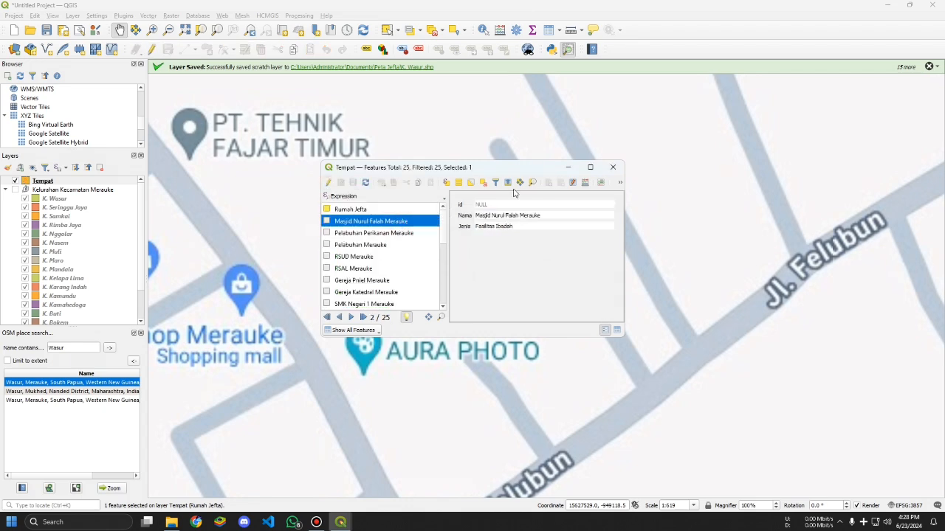
{"action": "left_click", "coordinate": [613, 167]}
{"action": "scroll", "coordinate": [526, 261], "scroll_direction": "down", "scroll_amount": 2}
{"action": "scroll", "coordinate": [526, 261], "scroll_direction": "up", "scroll_amount": 1}
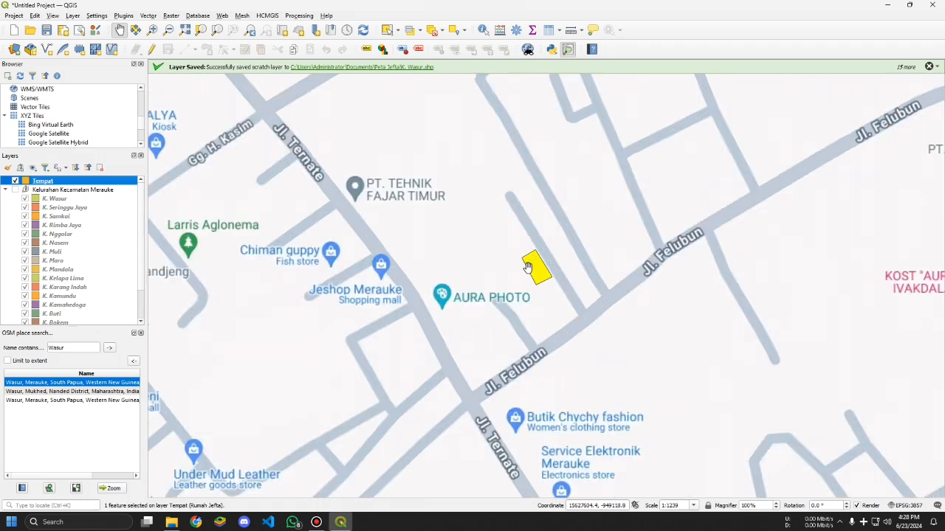
Step: Begin creating a new shapefile layer for the roads
{"action": "left_click", "coordinate": [120, 31]}
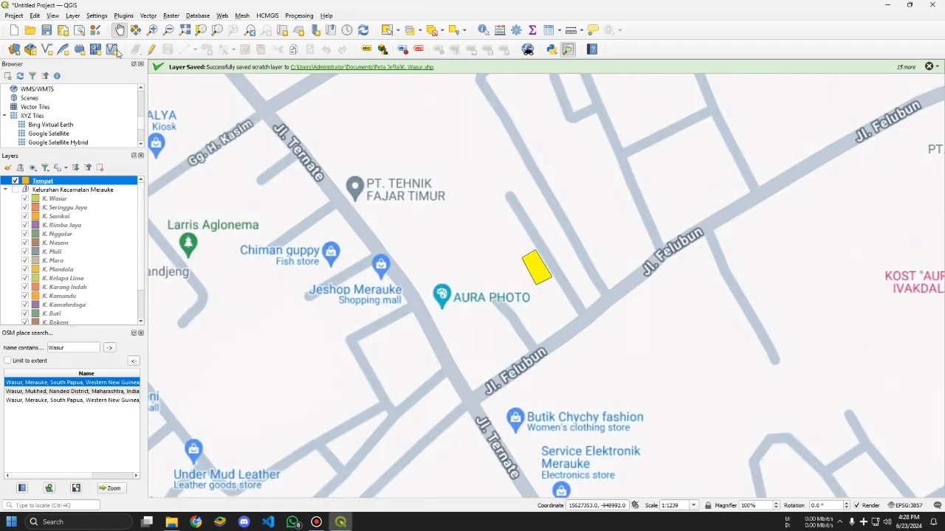
{"action": "left_click", "coordinate": [73, 16]}
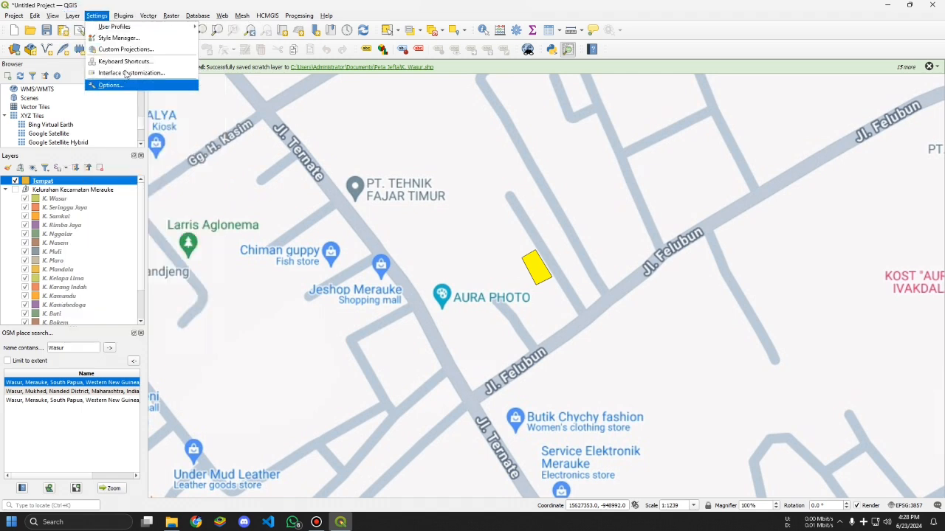
{"action": "mouse_move", "coordinate": [96, 37]}
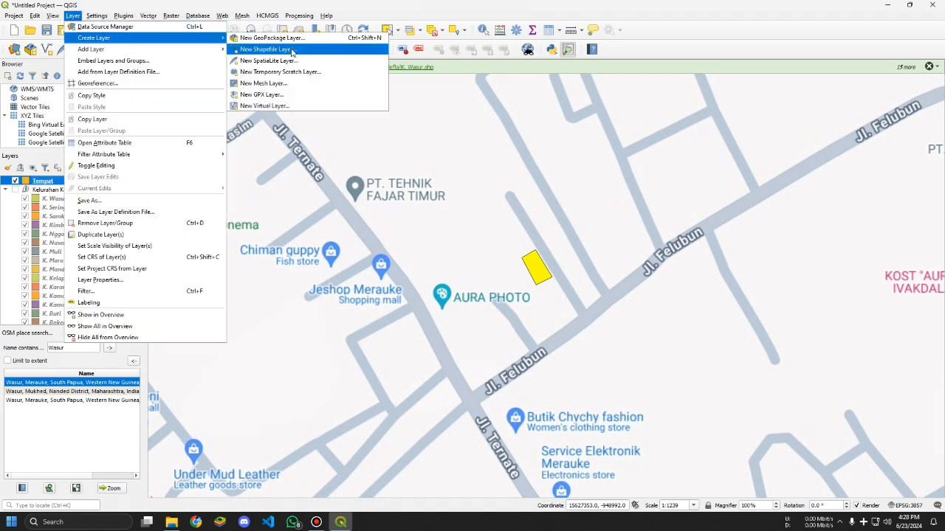
{"action": "left_click", "coordinate": [267, 49]}
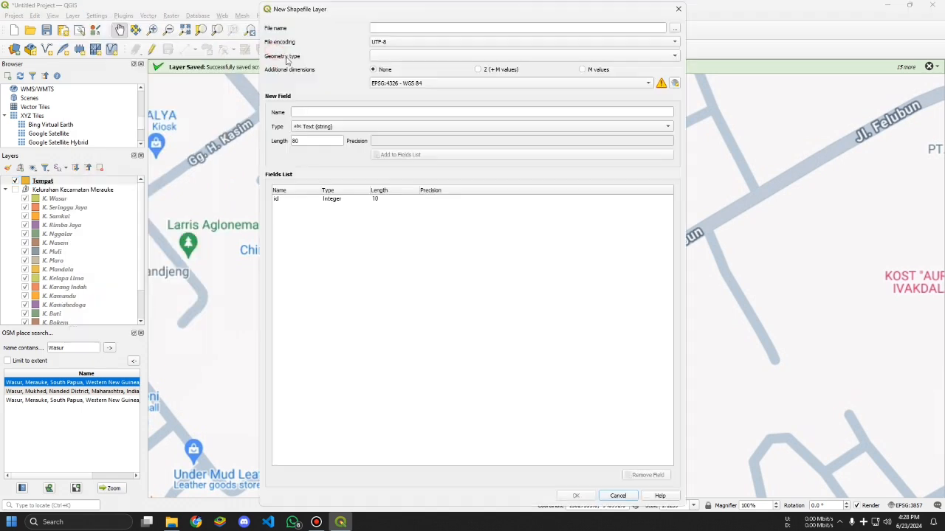
{"action": "left_click", "coordinate": [428, 27]}
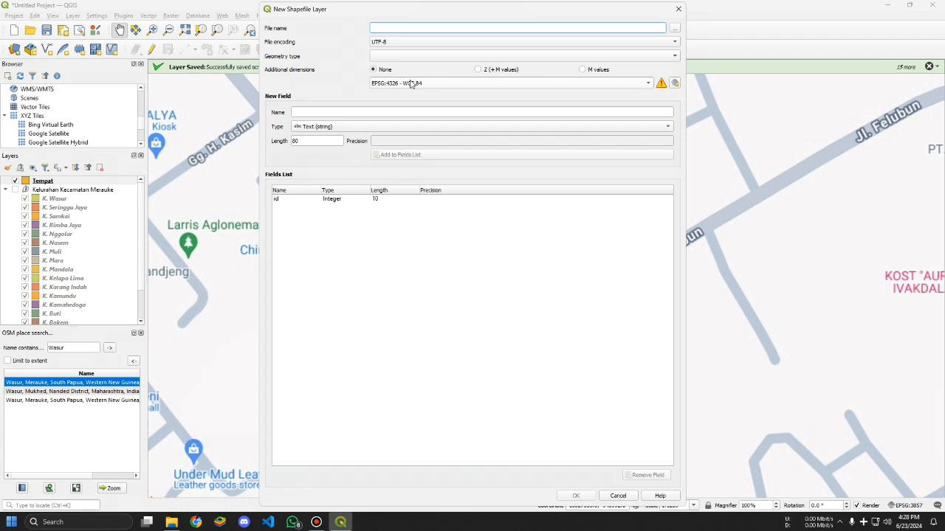
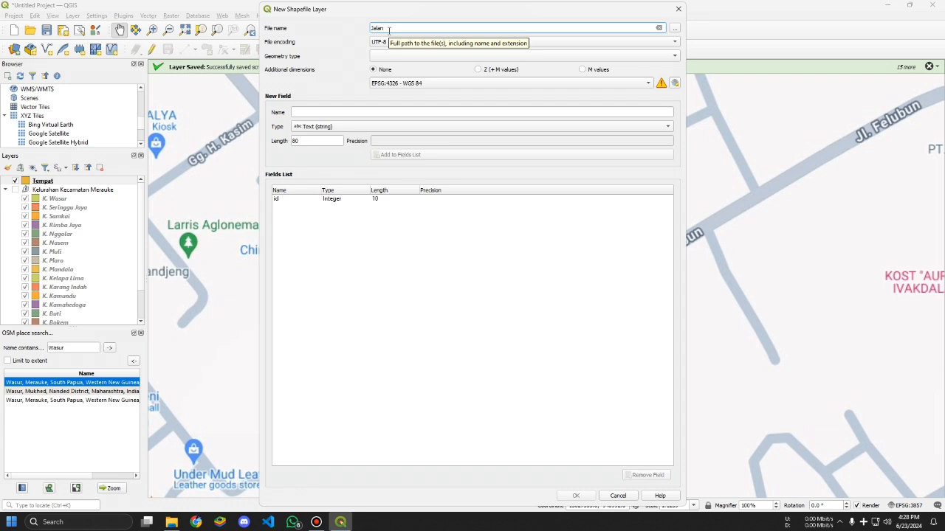
{"action": "key", "text": "ctrl+a"}
{"action": "key", "text": "BackSpace"}
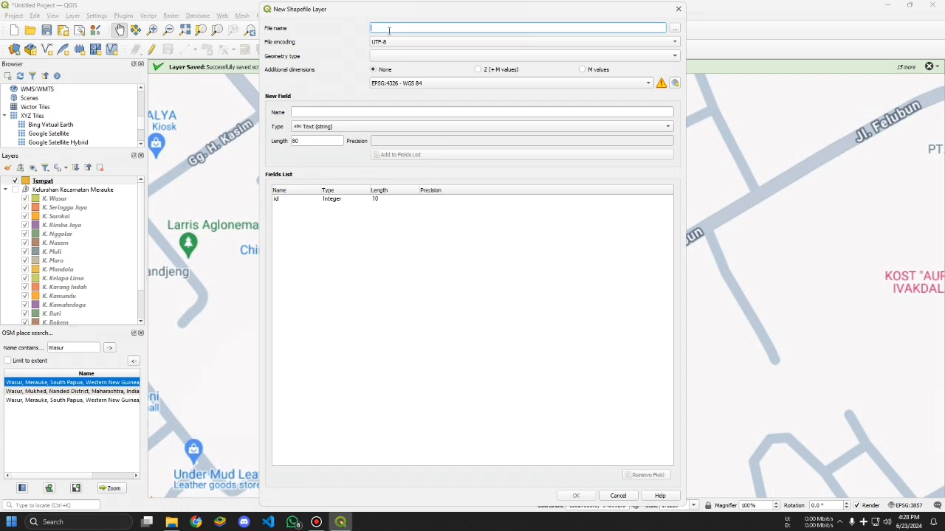
{"action": "left_click", "coordinate": [675, 28]}
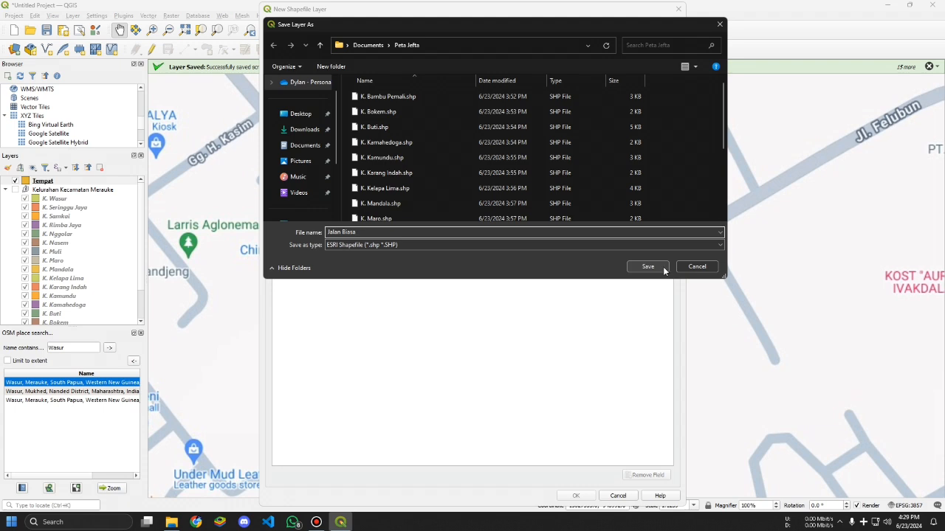
{"action": "left_click", "coordinate": [694, 267]}
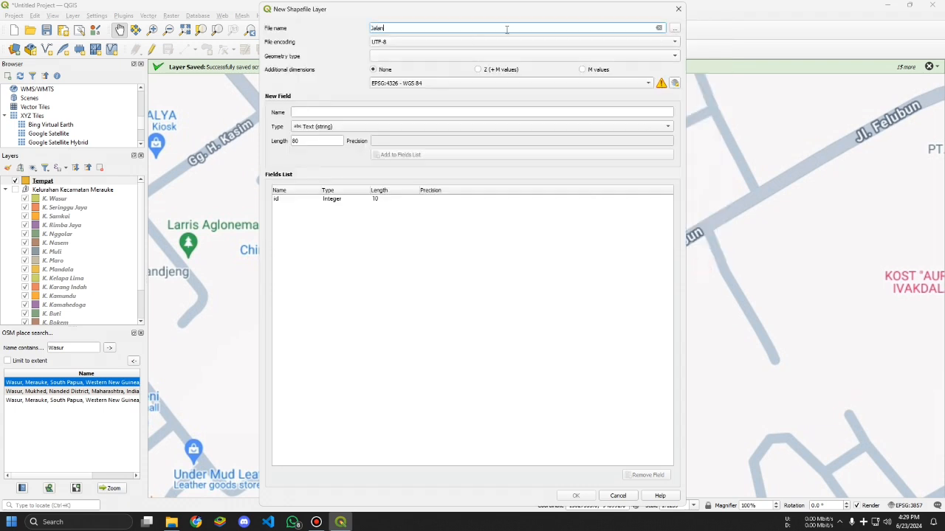
Step: Set the new shapefile's file name to Jalan in the project's documents folder and its geometry type to LineString
{"action": "left_click", "coordinate": [659, 27]}
{"action": "left_click", "coordinate": [675, 27]}
{"action": "type", "text": "Jal"}
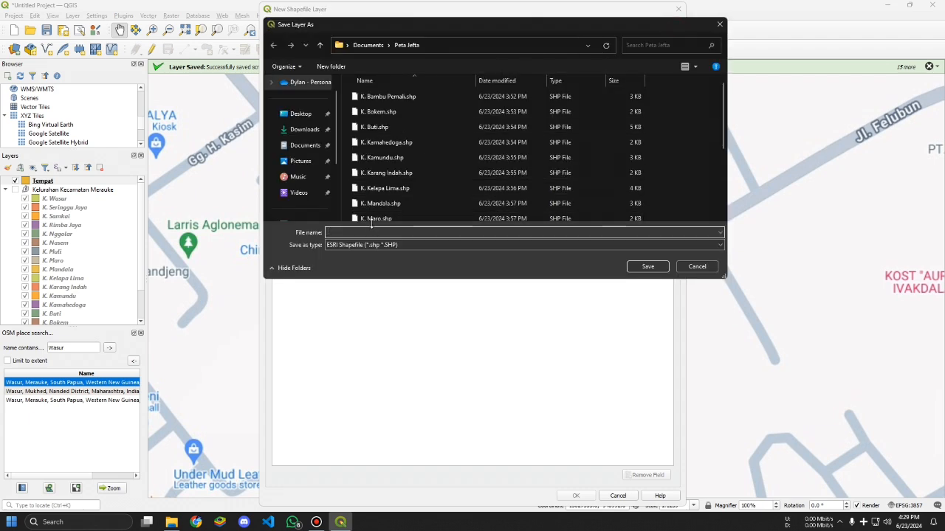
{"action": "type", "text": "an"}
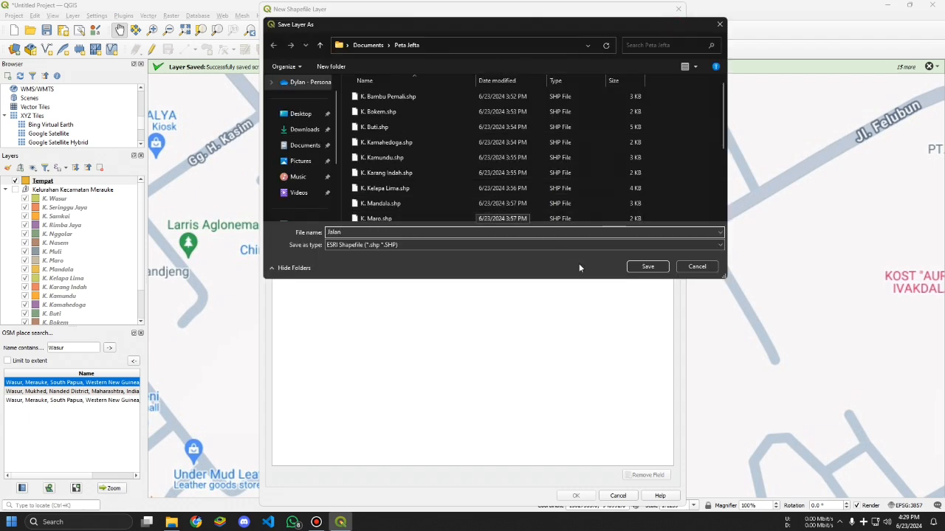
{"action": "left_click", "coordinate": [647, 266]}
{"action": "left_click", "coordinate": [387, 59]}
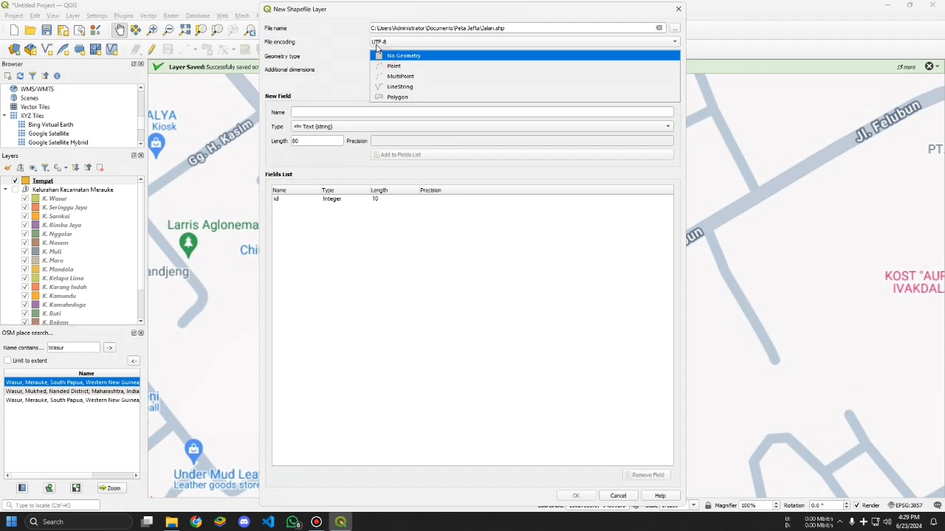
{"action": "left_click", "coordinate": [399, 87]}
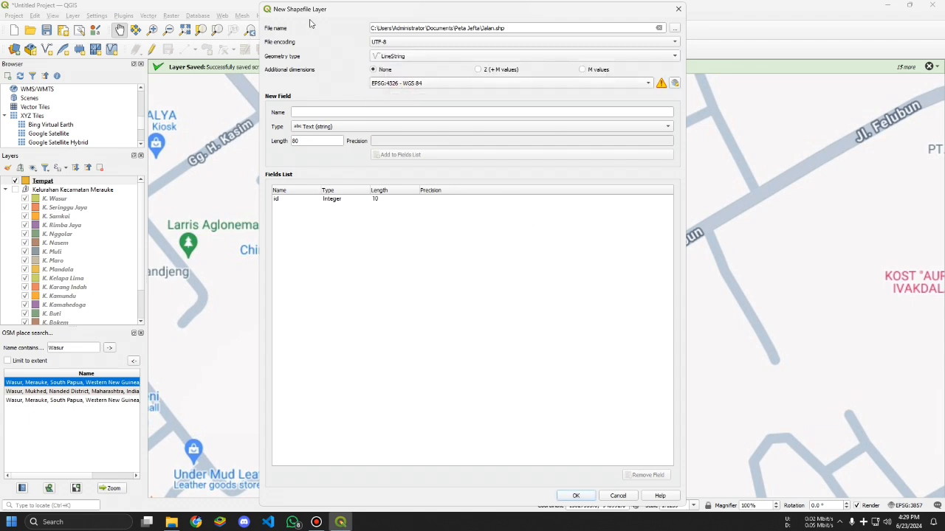
Step: Add a text field named Jenis with length 80 and create the shapefile layer
{"action": "left_click", "coordinate": [307, 113]}
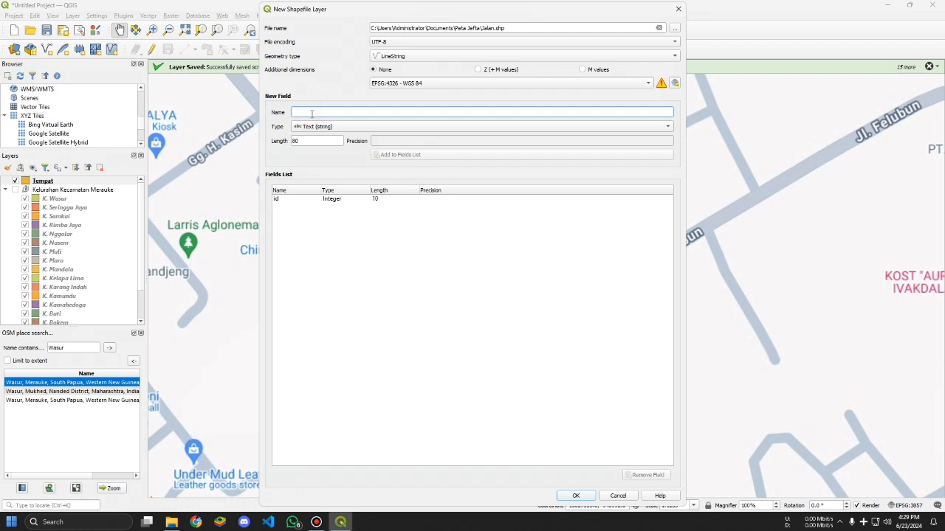
{"action": "type", "text": "Jenis"}
{"action": "left_click", "coordinate": [415, 155]}
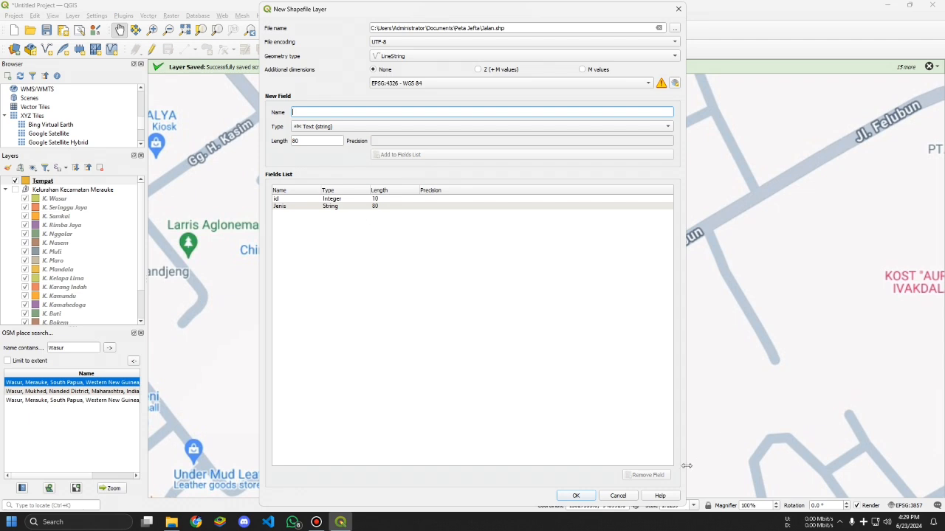
{"action": "left_click", "coordinate": [575, 496]}
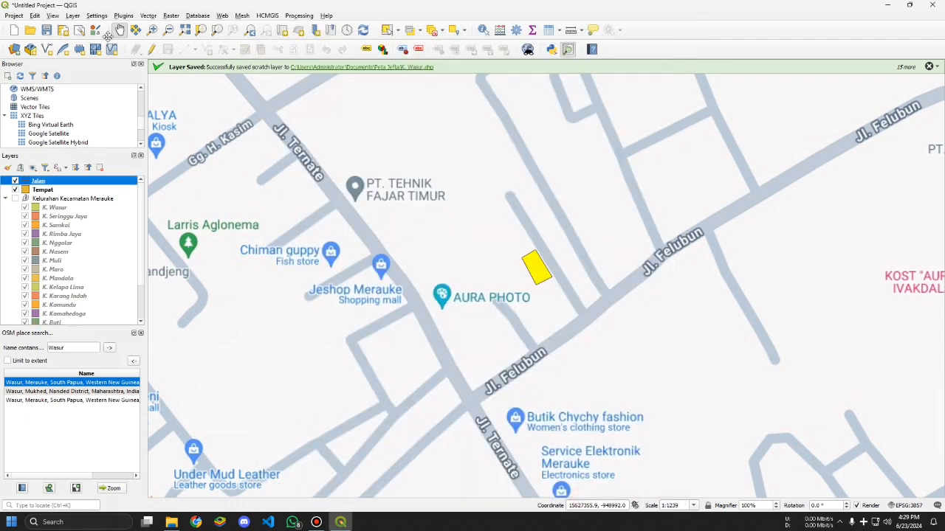
Step: Rename the Jalan layer to Jalan Biasa
{"action": "left_click_drag", "start_coordinate": [334, 362], "coordinate": [365, 330]}
{"action": "left_click_drag", "start_coordinate": [637, 143], "coordinate": [476, 281]}
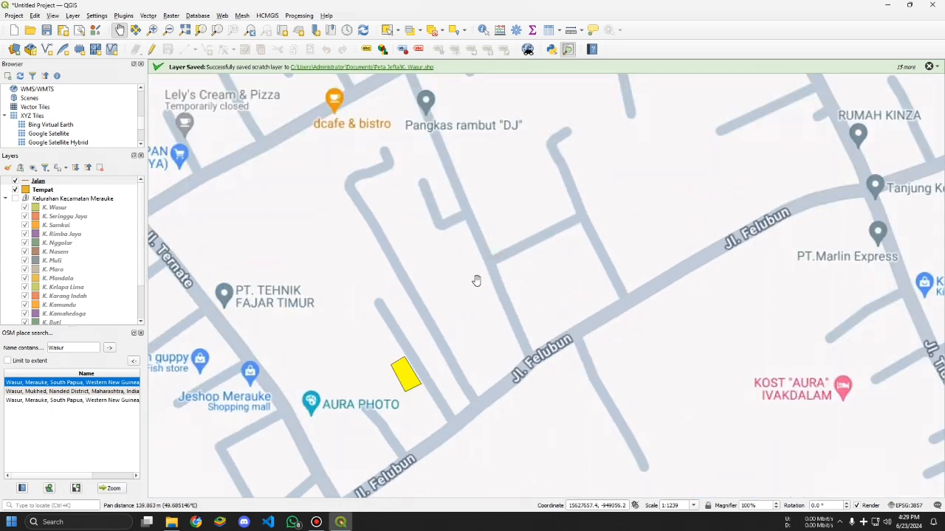
{"action": "left_click_drag", "start_coordinate": [448, 331], "coordinate": [349, 201]}
{"action": "scroll", "coordinate": [409, 270], "scroll_direction": "down", "scroll_amount": 1}
{"action": "scroll", "coordinate": [355, 238], "scroll_direction": "up", "scroll_amount": 1}
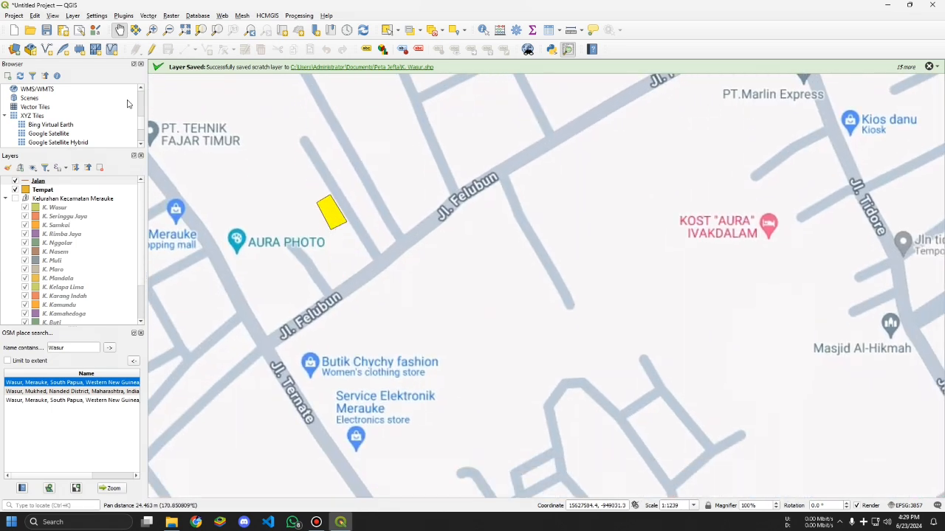
{"action": "left_click", "coordinate": [38, 182]}
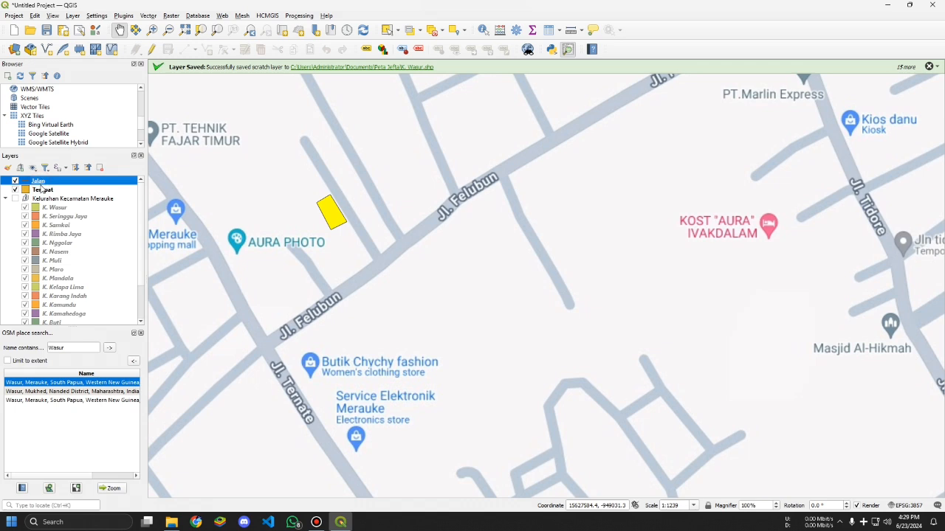
{"action": "left_click", "coordinate": [40, 182]}
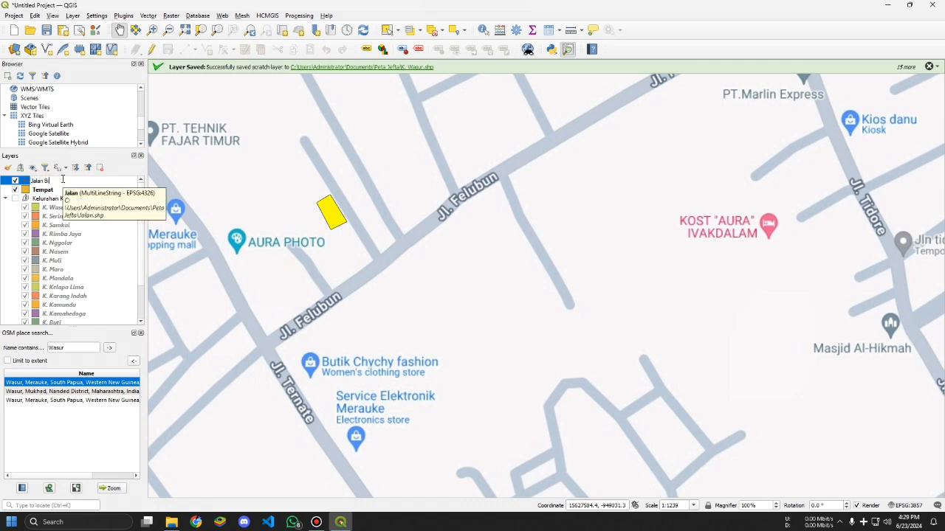
{"action": "type", "text": "Biasa"}
{"action": "key", "text": "Return"}
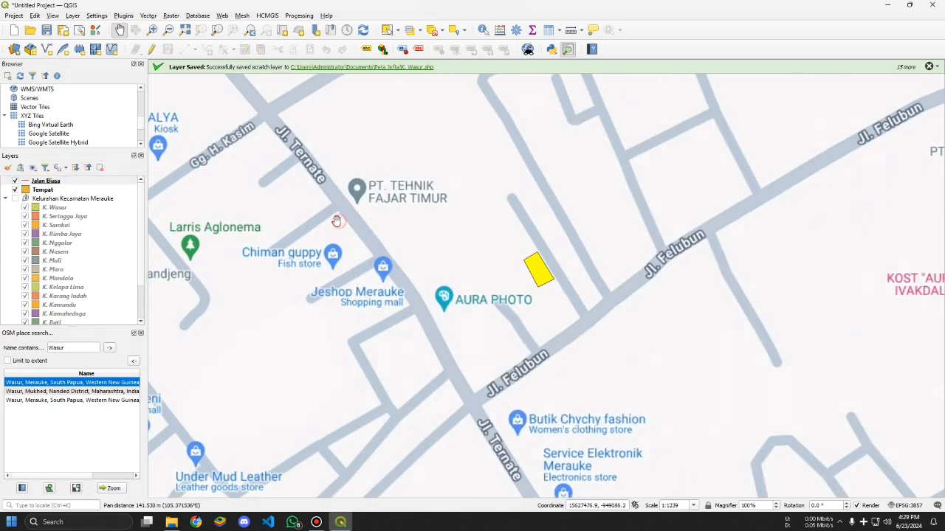
Step: Enable editing on the Jalan Biasa layer and start a new line feature using Digitize with Segment
{"action": "left_click_drag", "start_coordinate": [339, 224], "coordinate": [284, 270]}
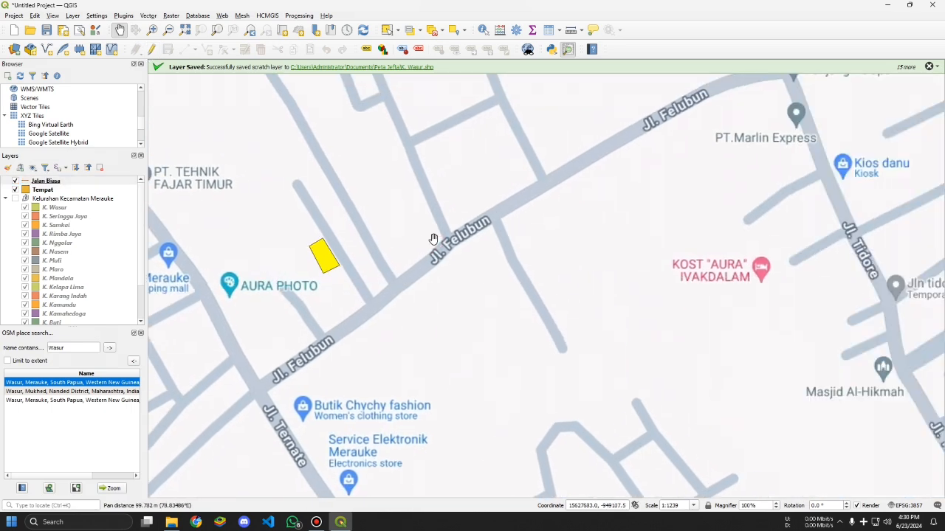
{"action": "scroll", "coordinate": [396, 238], "scroll_direction": "down", "scroll_amount": 1}
{"action": "scroll", "coordinate": [396, 241], "scroll_direction": "up", "scroll_amount": 1}
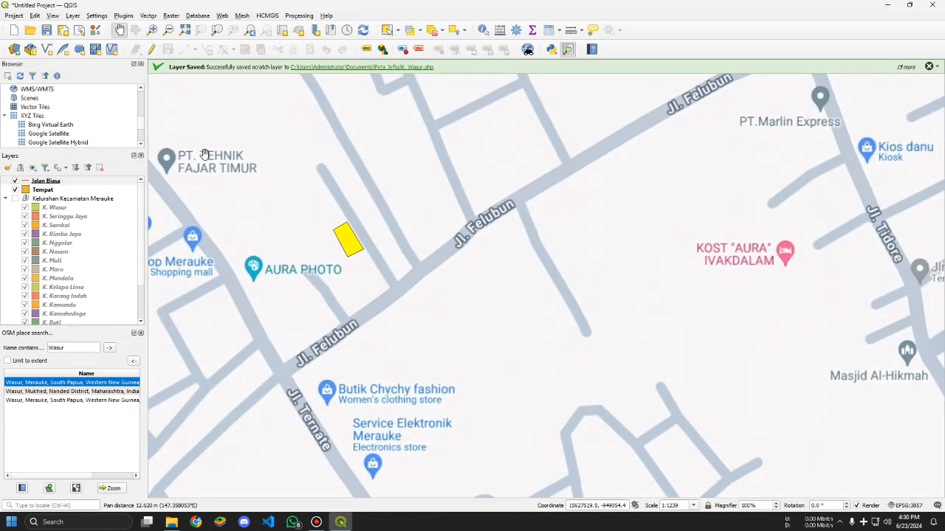
{"action": "left_click", "coordinate": [155, 49]}
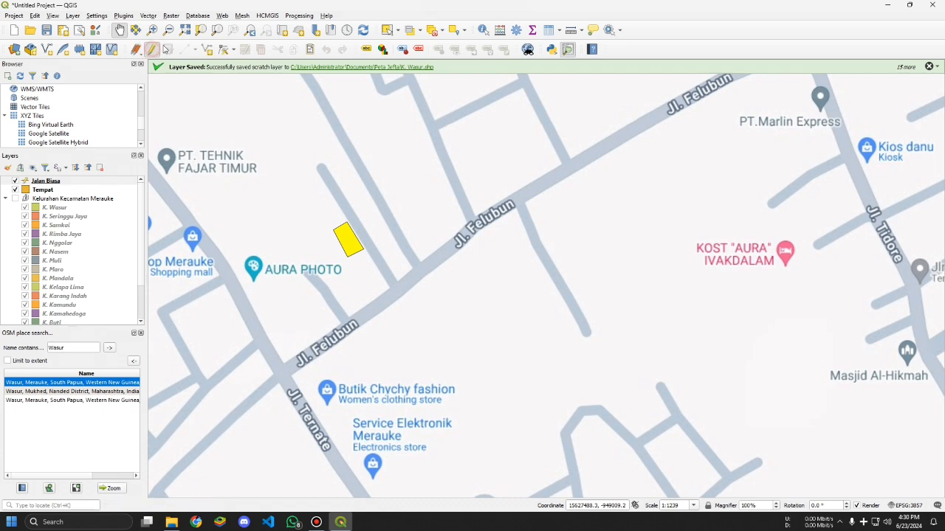
{"action": "left_click", "coordinate": [209, 50]}
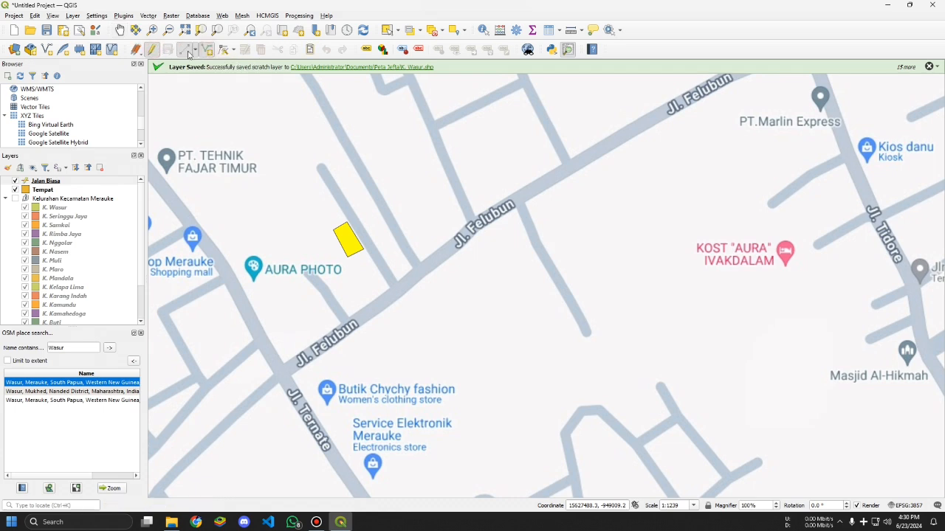
{"action": "left_click", "coordinate": [193, 50]}
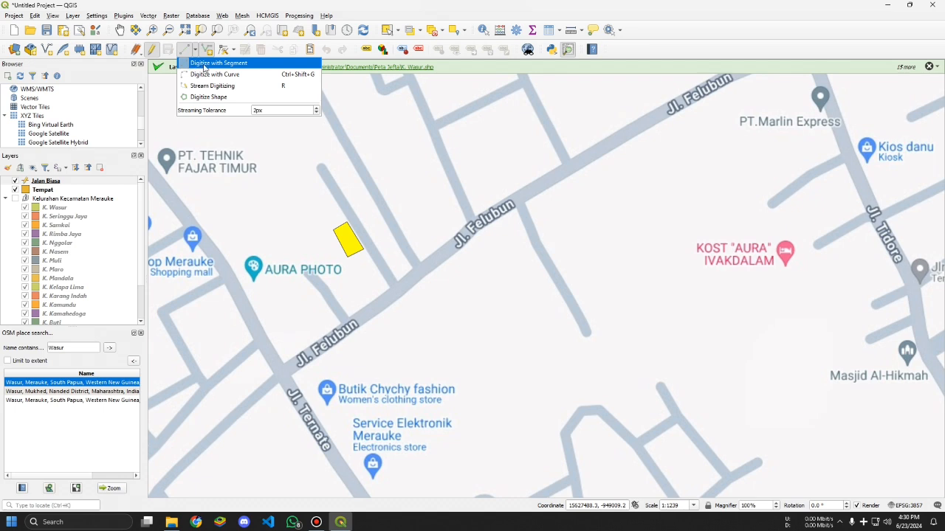
{"action": "left_click", "coordinate": [208, 67]}
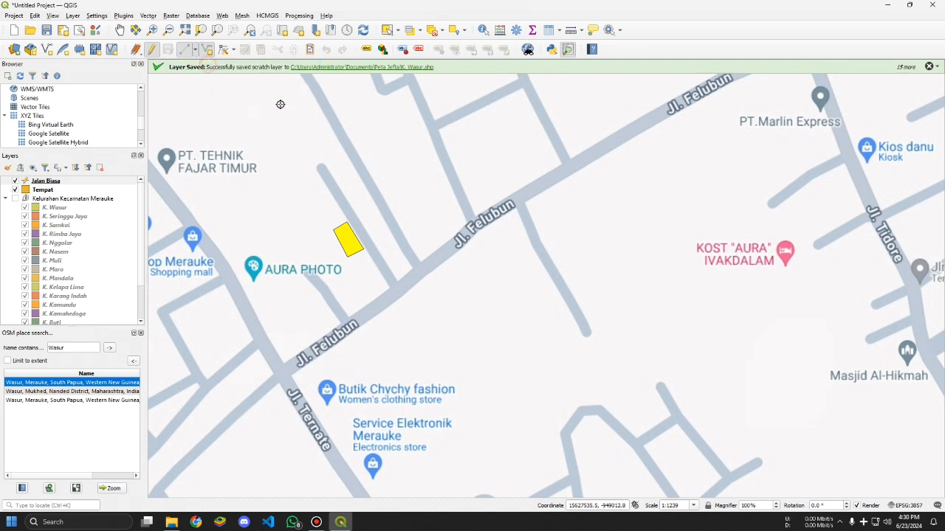
Step: Trace the first part of Jl. Felubun northeastward, starting from its junction with Jl. Ternate
{"action": "left_click", "coordinate": [281, 375]}
{"action": "left_click", "coordinate": [377, 305]}
{"action": "left_click", "coordinate": [453, 243]}
{"action": "left_click", "coordinate": [613, 141]}
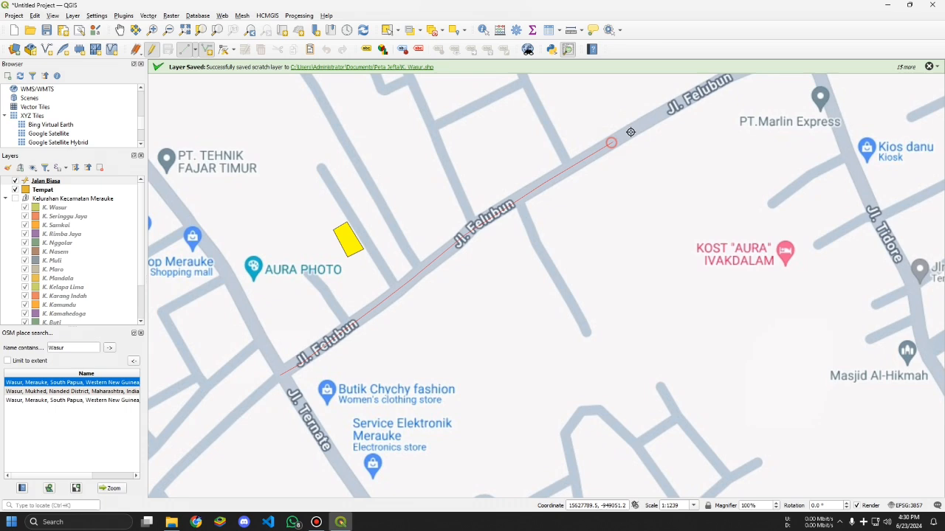
{"action": "left_click", "coordinate": [668, 109]}
Step: Continue the line along Jl. Felubun past Tanjung Kelapa and Kios 52 to the junction near Gereja Pantekosta di Indonesia, and finish it
{"action": "left_click", "coordinate": [119, 30]}
{"action": "left_click_drag", "start_coordinate": [770, 96], "coordinate": [328, 392]}
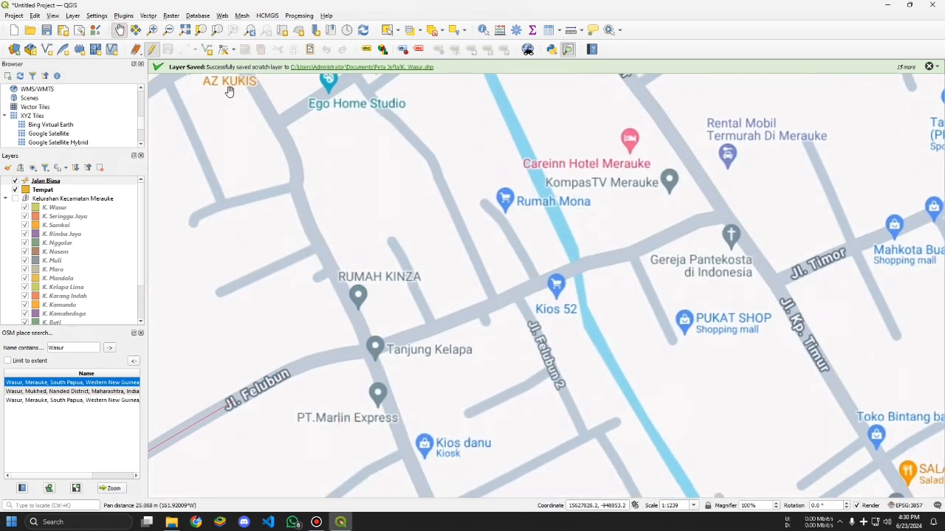
{"action": "left_click", "coordinate": [183, 49]}
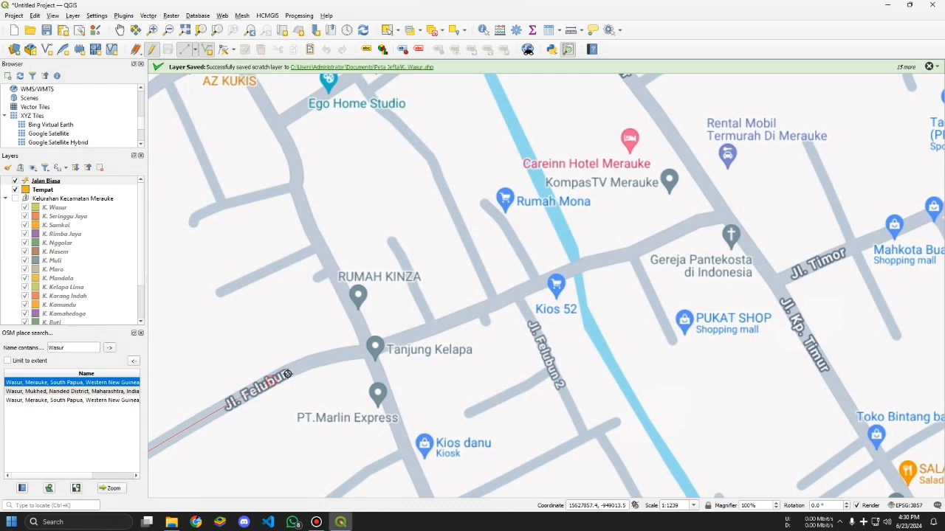
{"action": "left_click", "coordinate": [287, 374]}
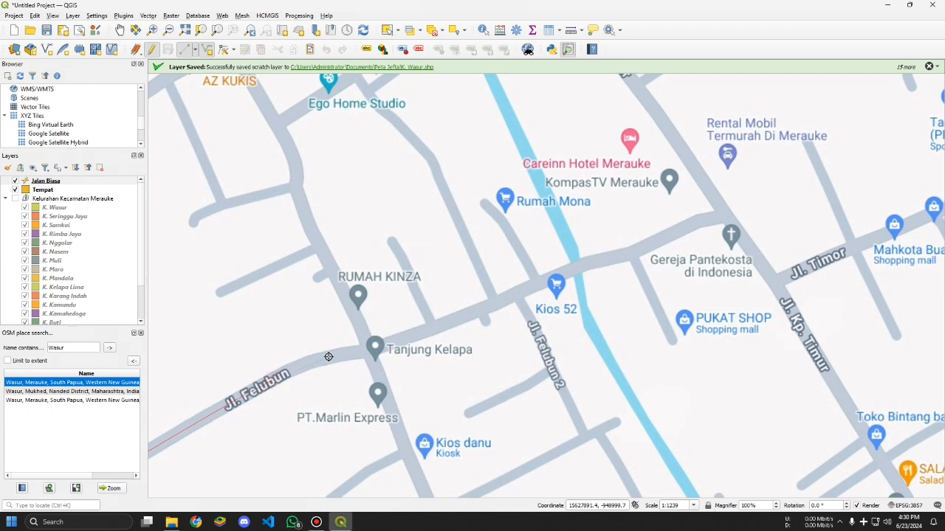
{"action": "left_click", "coordinate": [370, 350]}
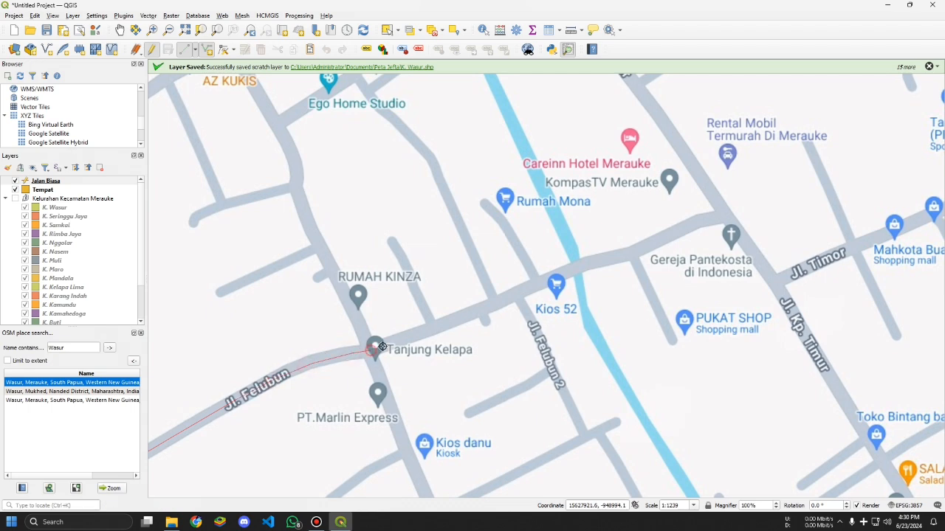
{"action": "left_click", "coordinate": [479, 309]}
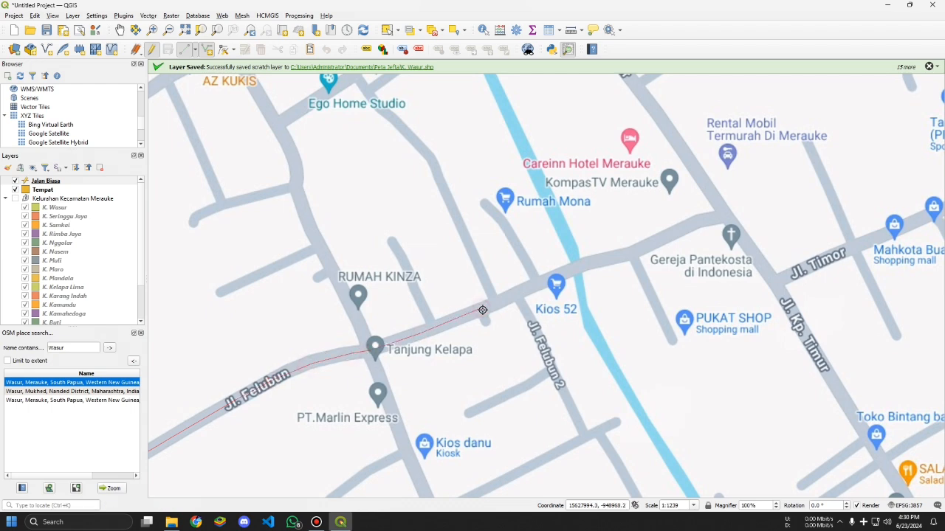
{"action": "left_click", "coordinate": [584, 262]}
{"action": "left_click", "coordinate": [634, 252]}
{"action": "left_click", "coordinate": [698, 222]}
{"action": "left_click", "coordinate": [720, 216]}
{"action": "right_click", "coordinate": [707, 221]}
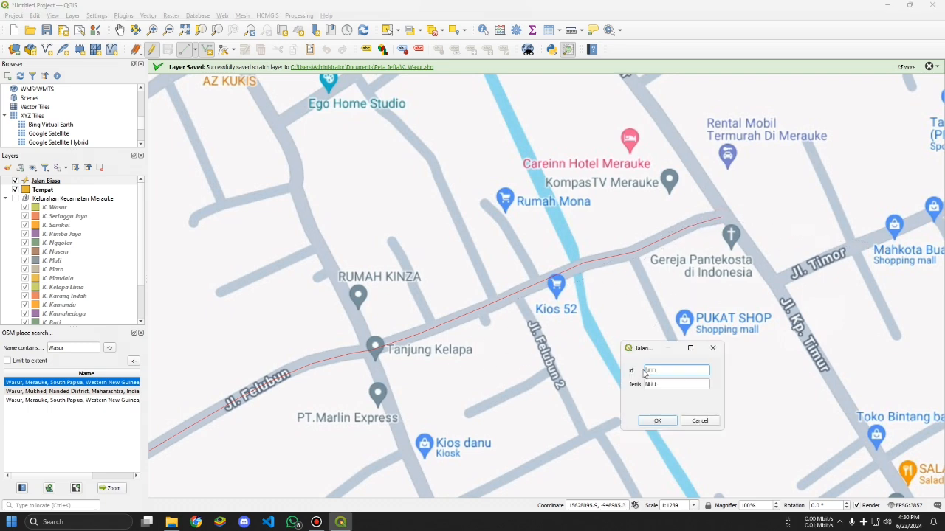
Step: Enter Jalan Felubun as the Jenis value of the new line feature and save its attributes
{"action": "left_click", "coordinate": [659, 383]}
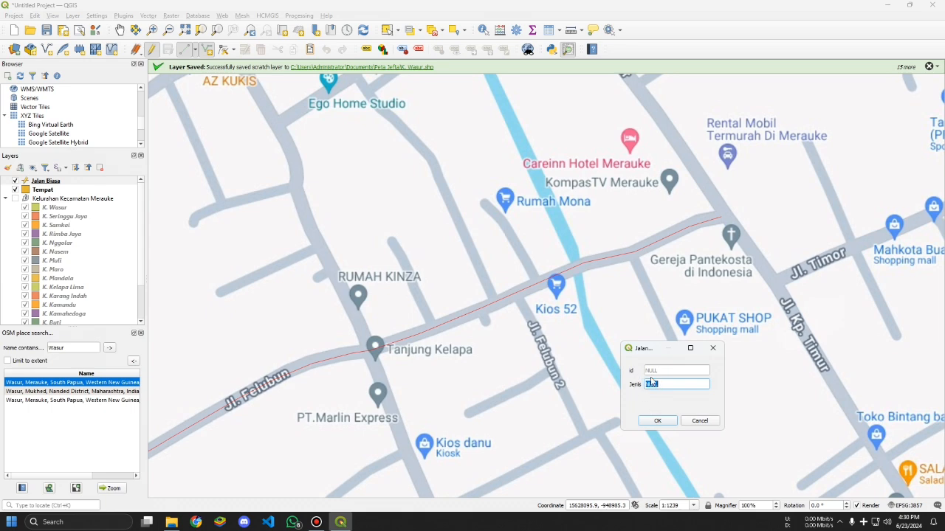
{"action": "type", "text": "Jalan Felubun"}
{"action": "key", "text": "Return"}
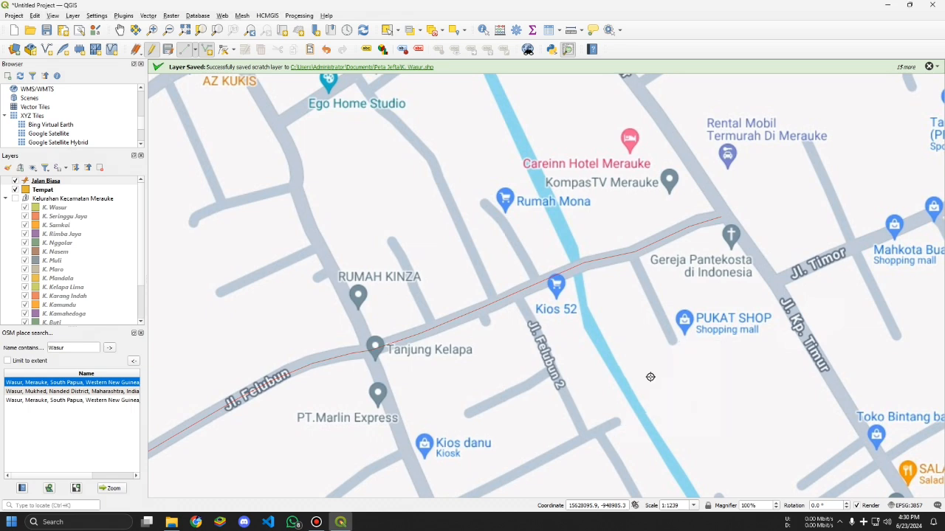
Step: Inspect the traced line back to the Jl. Ternate junction, temporarily hiding the Google Terrain Hybrid basemap
{"action": "left_click", "coordinate": [119, 30]}
{"action": "left_click_drag", "start_coordinate": [372, 441], "coordinate": [472, 359]}
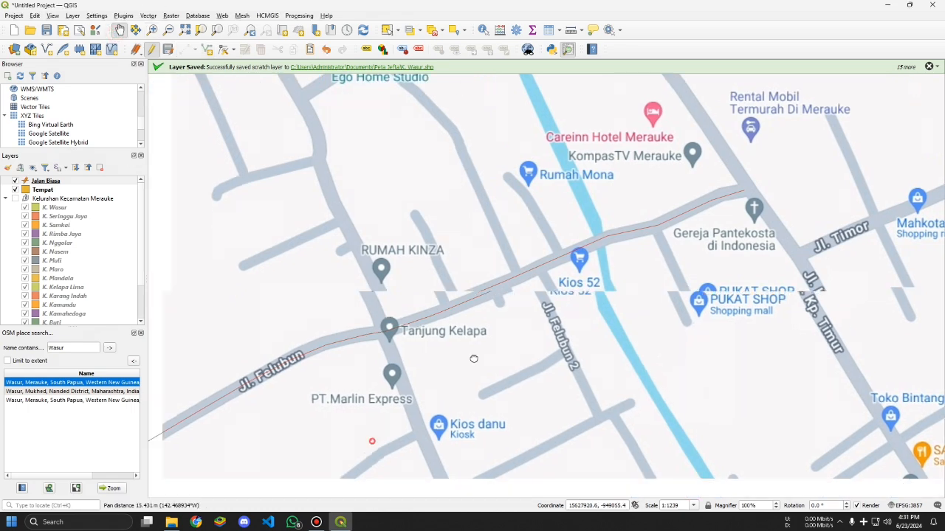
{"action": "left_click_drag", "start_coordinate": [244, 442], "coordinate": [371, 310]}
{"action": "left_click_drag", "start_coordinate": [185, 480], "coordinate": [454, 261]}
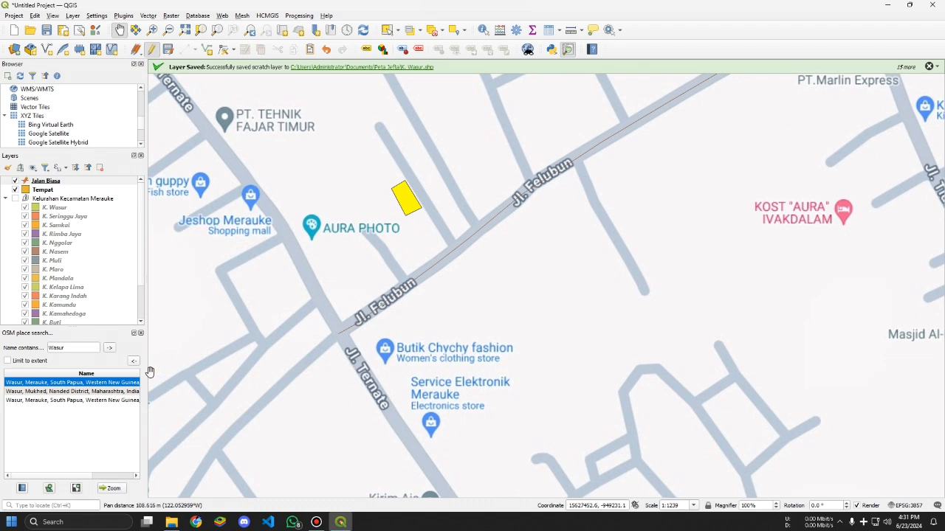
{"action": "scroll", "coordinate": [15, 310], "scroll_direction": "down", "scroll_amount": 2}
{"action": "left_click", "coordinate": [15, 313]}
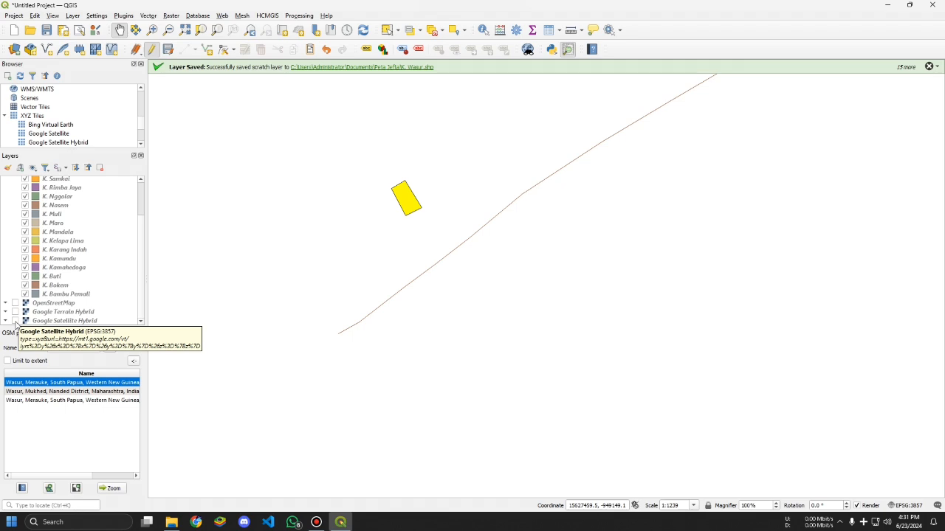
{"action": "left_click", "coordinate": [16, 321]}
{"action": "left_click", "coordinate": [16, 321]}
{"action": "left_click", "coordinate": [16, 312]}
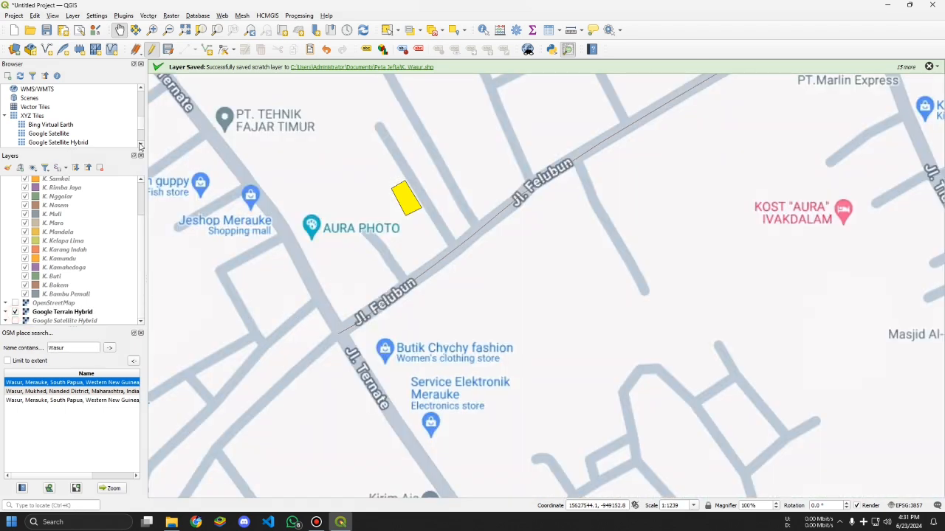
{"action": "scroll", "coordinate": [60, 214], "scroll_direction": "up", "scroll_amount": 2}
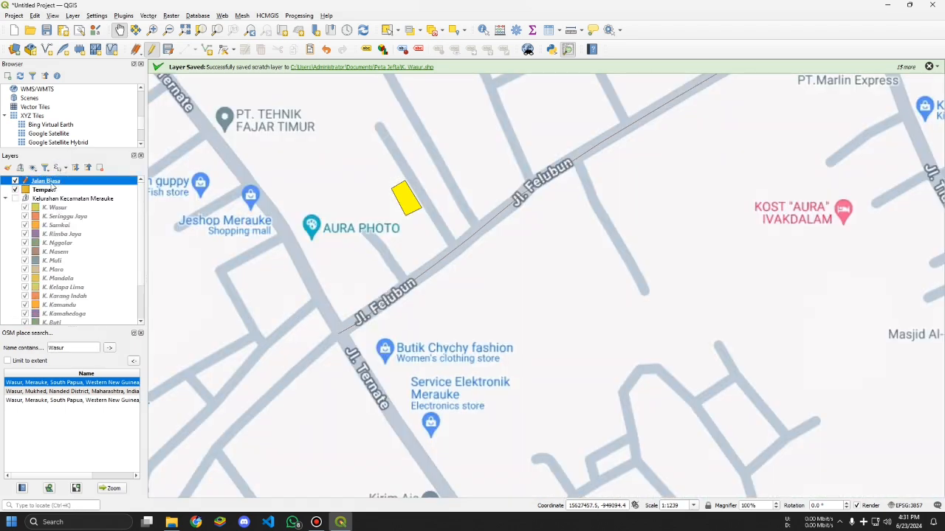
Step: Open the Jalan Biasa attribute table and discard the layer's unsaved edits
{"action": "right_click", "coordinate": [54, 186]}
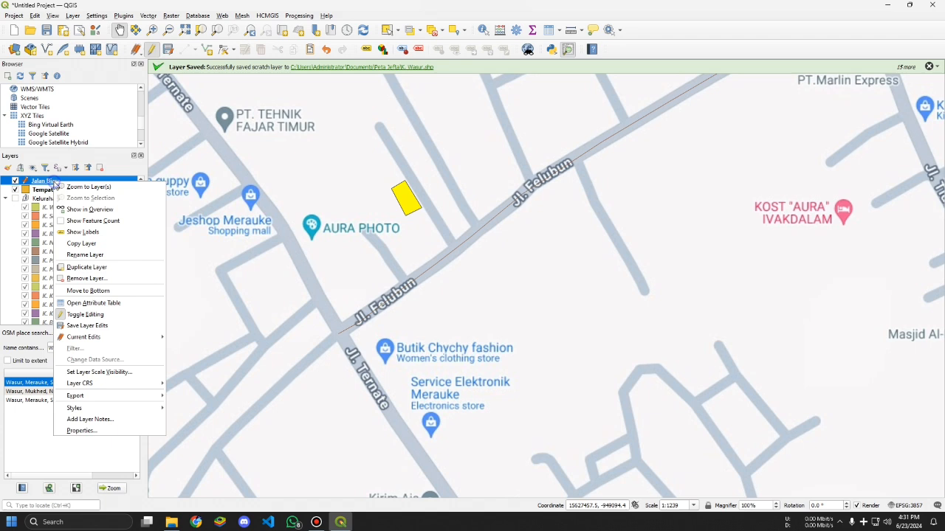
{"action": "left_click", "coordinate": [103, 302]}
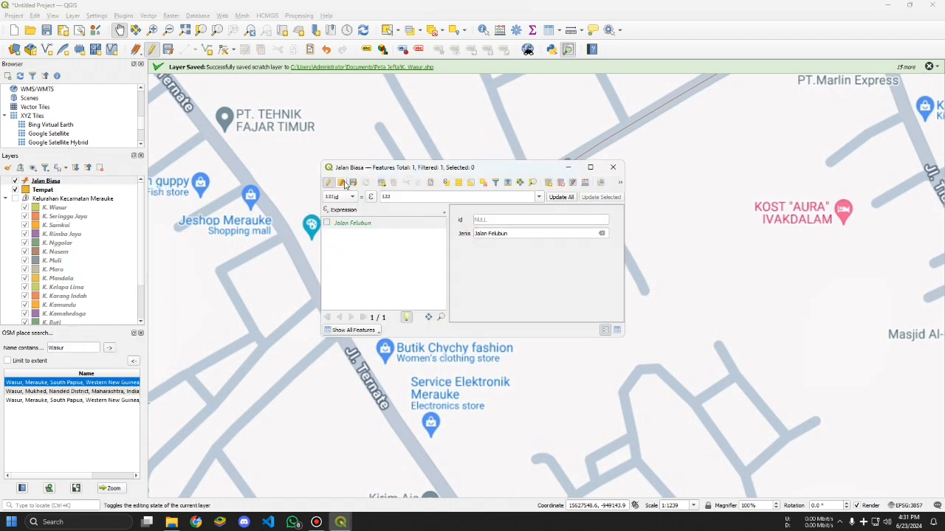
{"action": "left_click", "coordinate": [341, 182]}
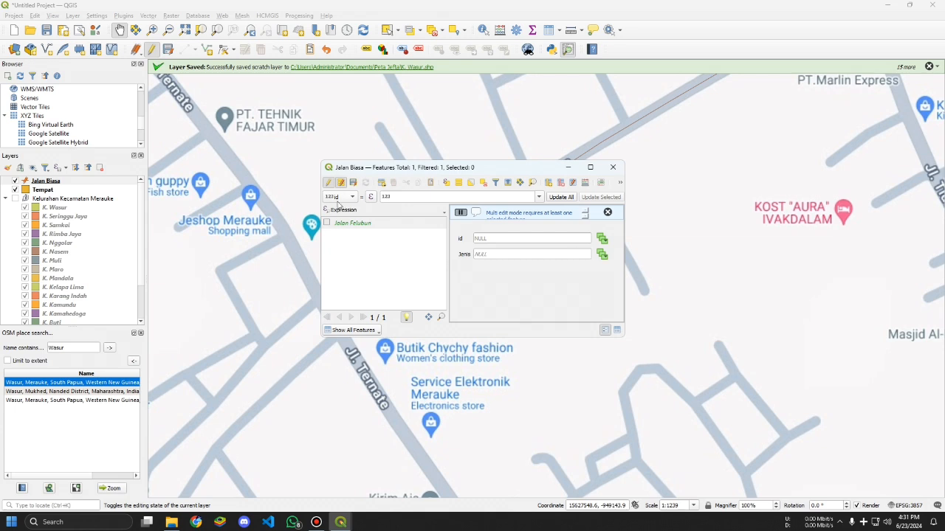
{"action": "left_click", "coordinate": [340, 184]}
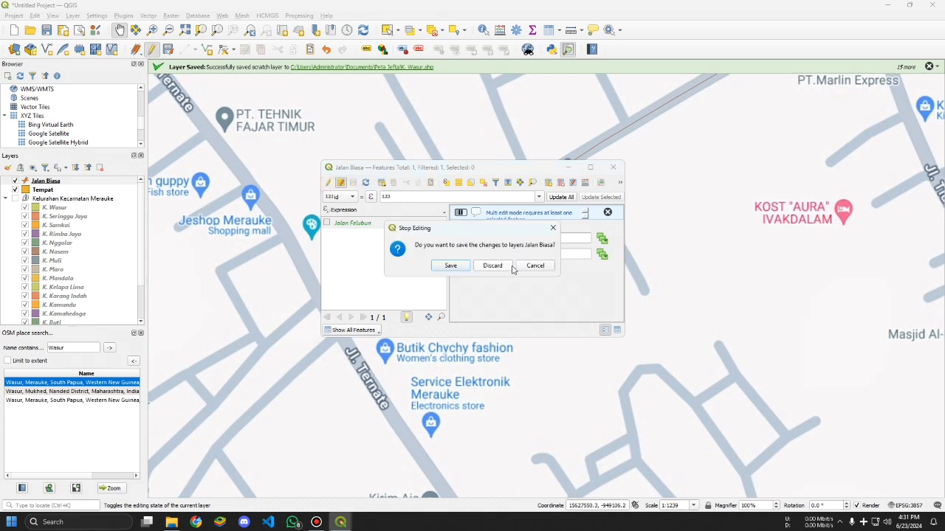
{"action": "left_click", "coordinate": [507, 268]}
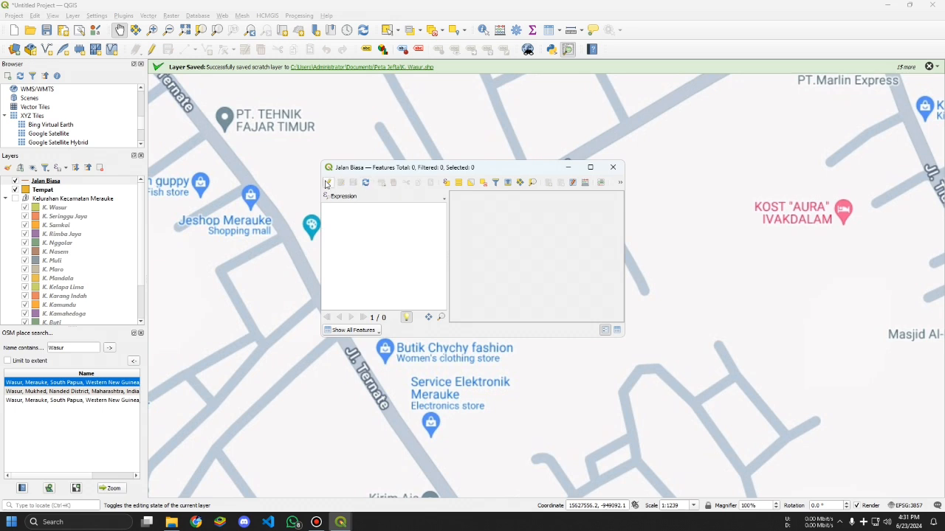
{"action": "left_click", "coordinate": [328, 183]}
{"action": "left_click", "coordinate": [613, 167]}
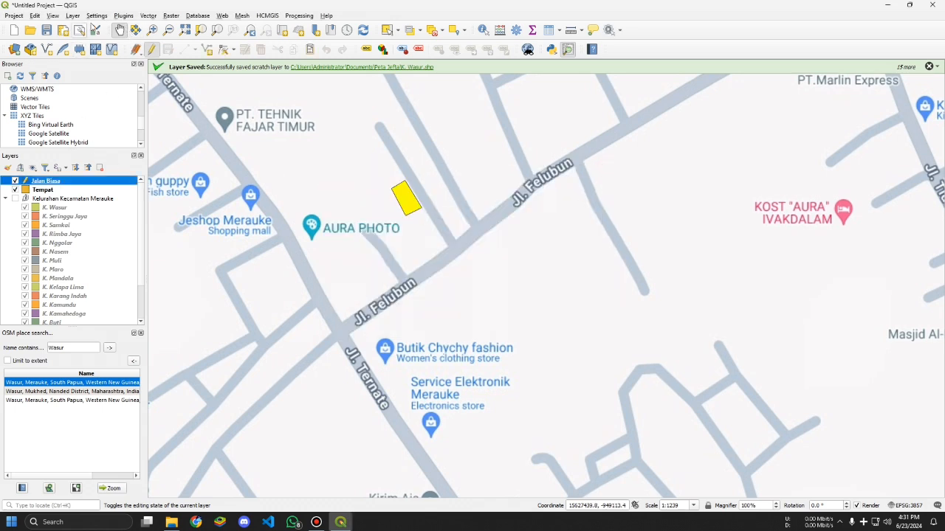
Step: Turn off editing on the Jalan Biasa layer and remove the layer from the project
{"action": "right_click", "coordinate": [49, 181]}
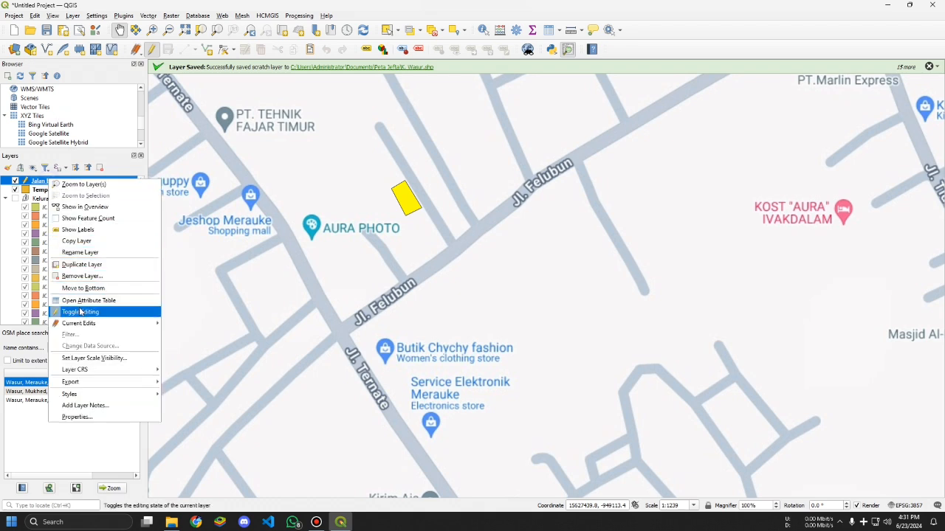
{"action": "left_click", "coordinate": [81, 300]}
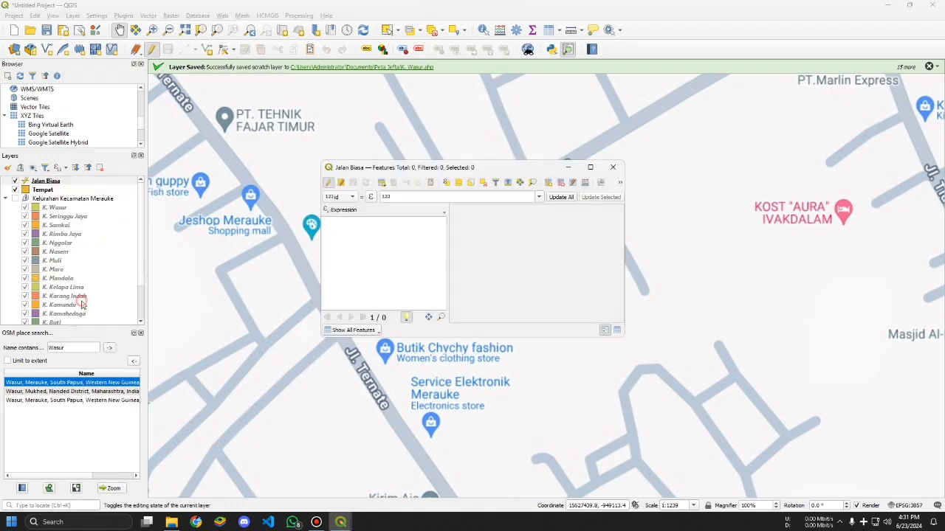
{"action": "left_click", "coordinate": [327, 183]}
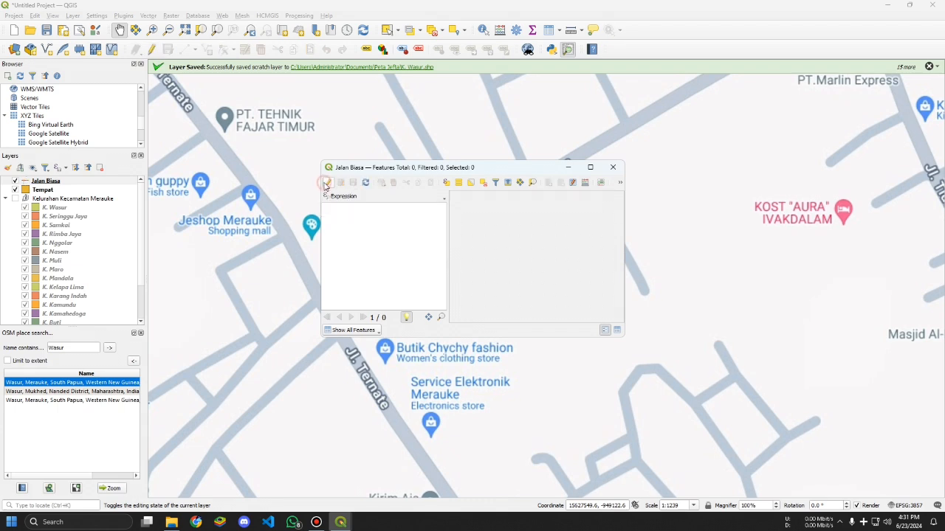
{"action": "left_click", "coordinate": [612, 166]}
{"action": "right_click", "coordinate": [50, 183]}
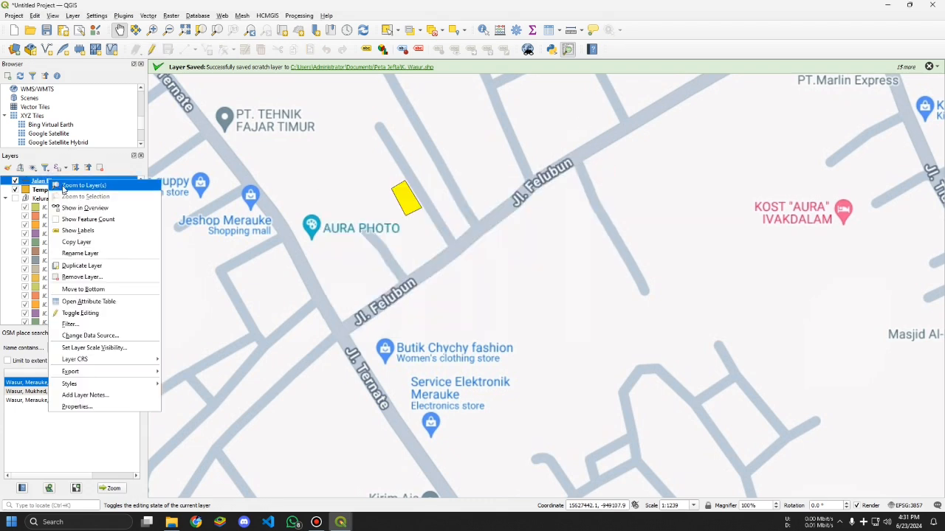
{"action": "left_click", "coordinate": [94, 277]}
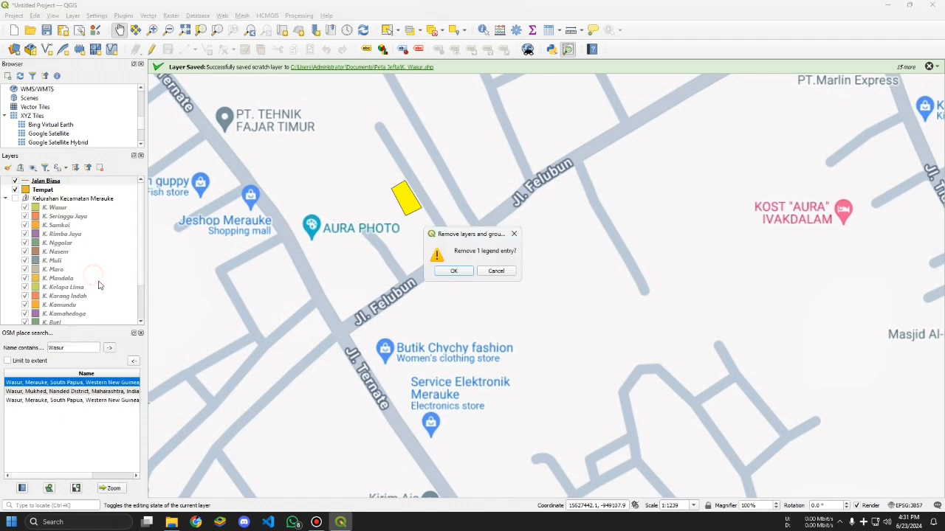
{"action": "left_click", "coordinate": [454, 271]}
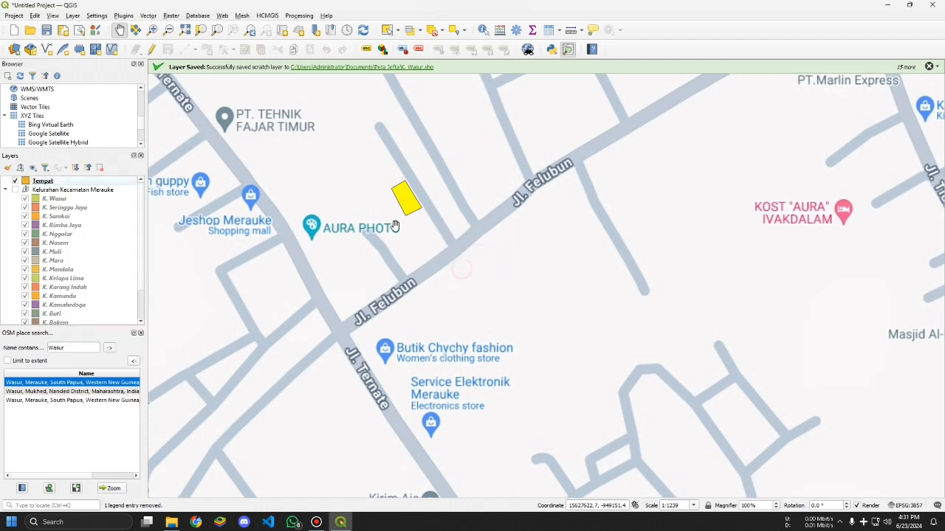
Step: Start a new shapefile layer and set its file name to Jalan Biasa.shp in the folder with the existing shapefiles
{"action": "left_click", "coordinate": [153, 49]}
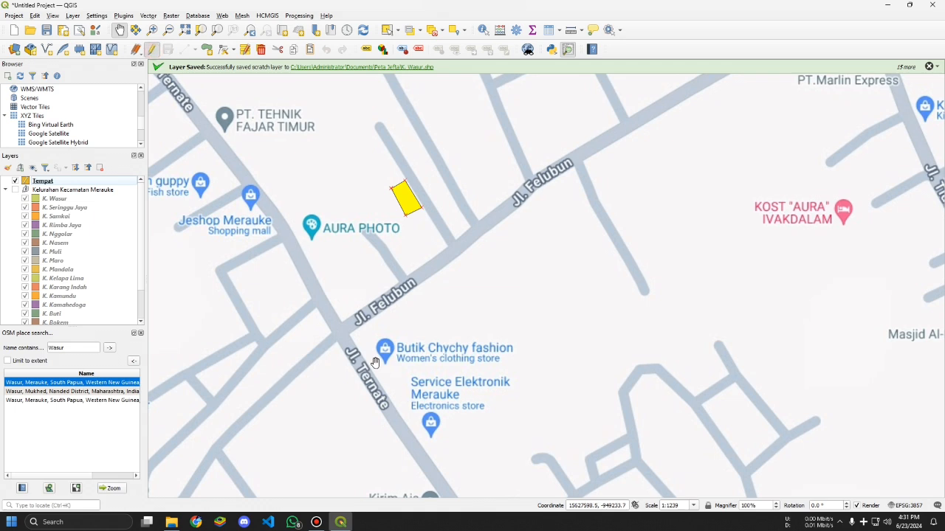
{"action": "left_click", "coordinate": [71, 16]}
{"action": "left_click", "coordinate": [47, 49]}
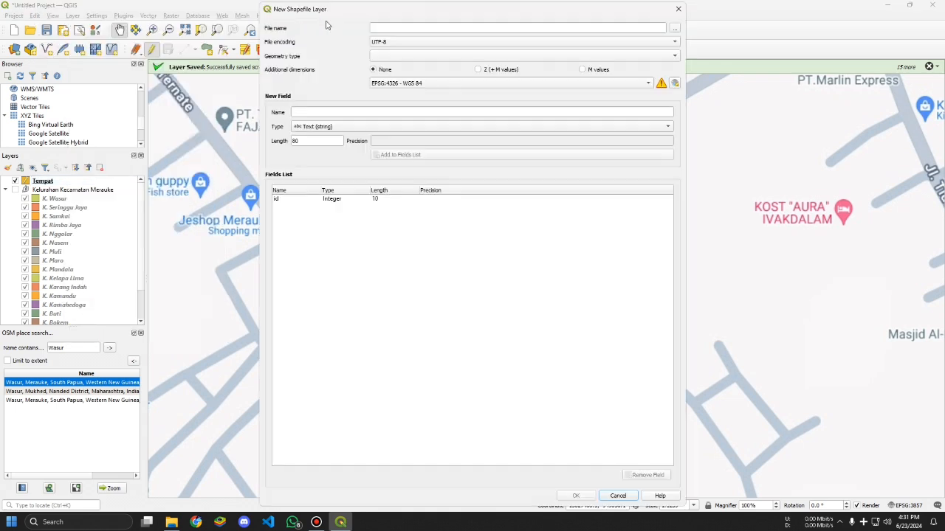
{"action": "left_click", "coordinate": [669, 28]}
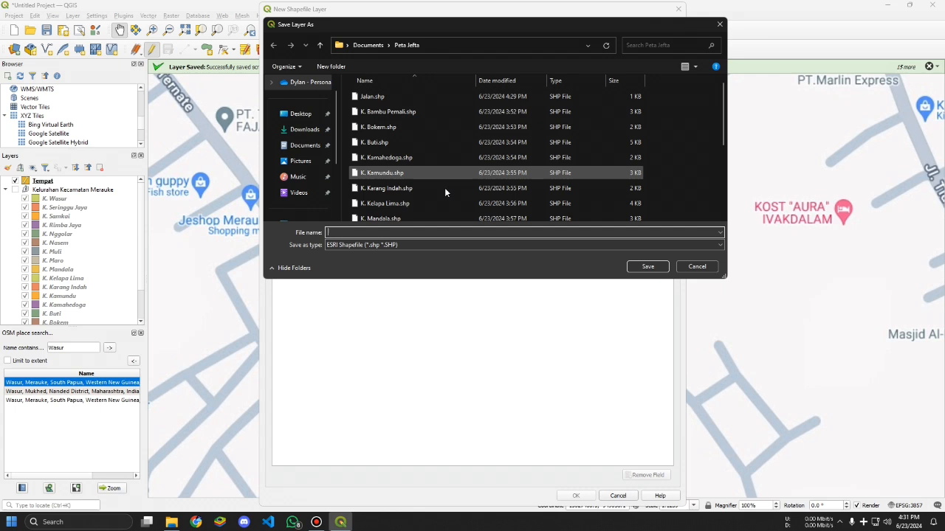
{"action": "left_click", "coordinate": [405, 104]}
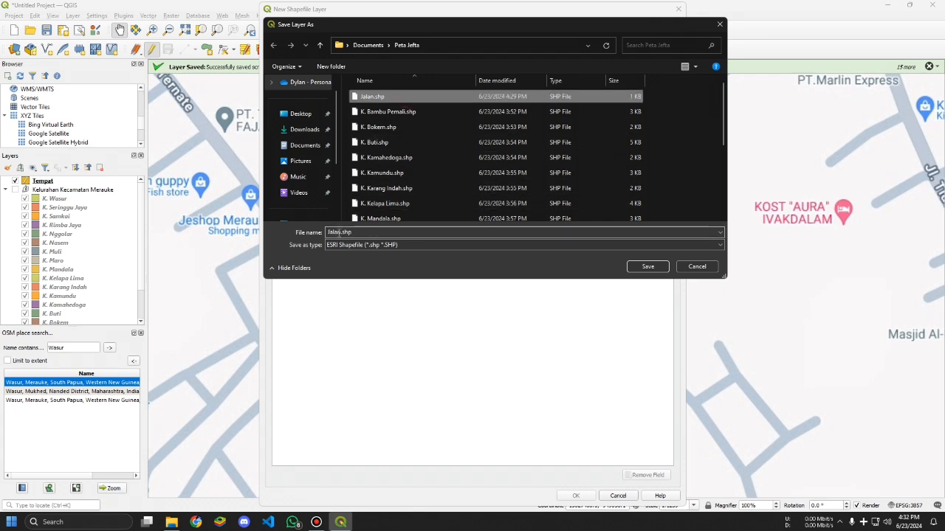
{"action": "left_click", "coordinate": [340, 233]}
{"action": "left_click", "coordinate": [340, 233]}
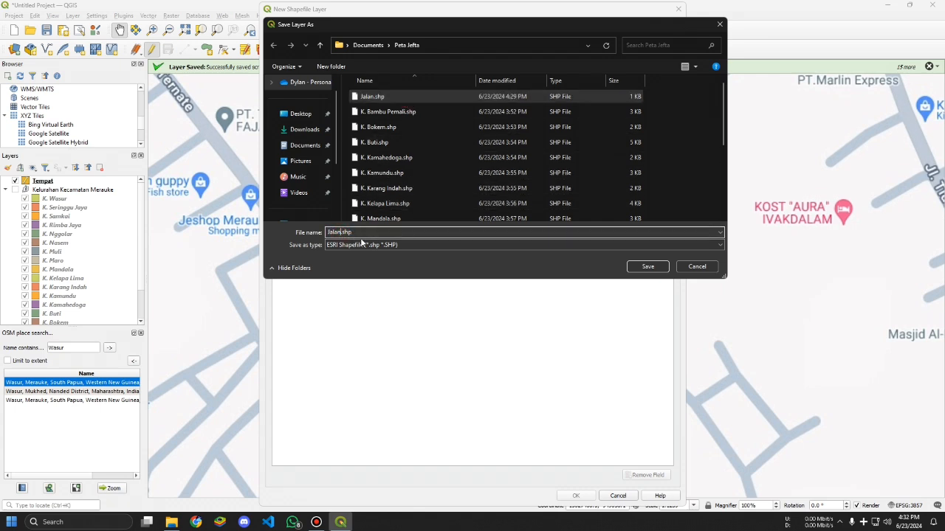
{"action": "type", "text": "Biasa"}
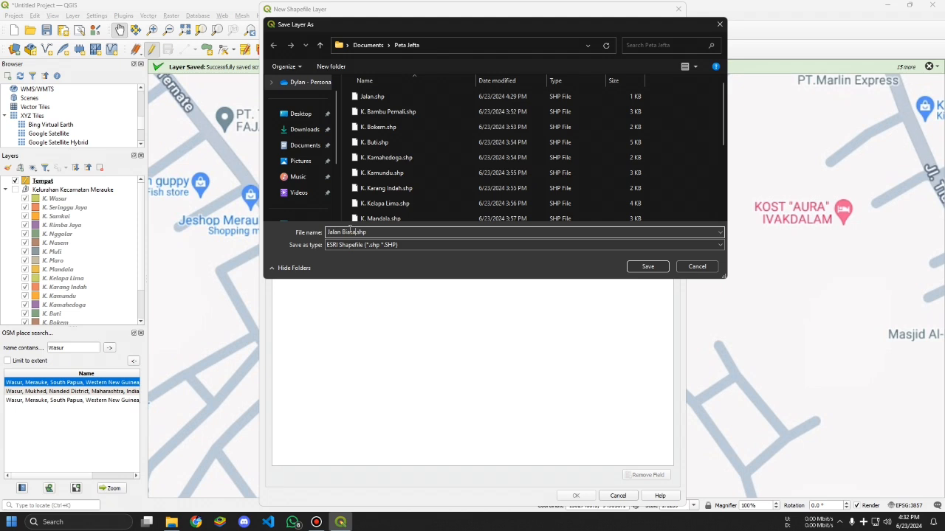
{"action": "left_click", "coordinate": [652, 266]}
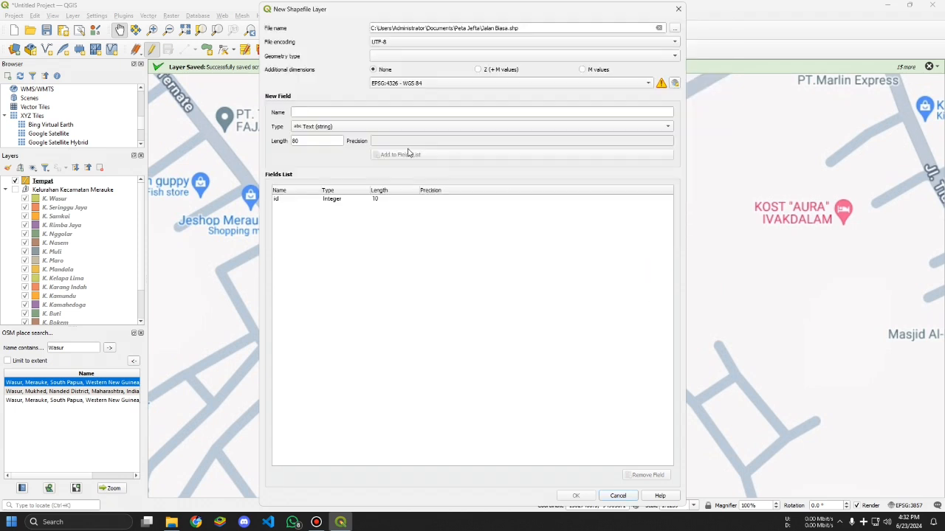
Step: Set the geometry type to LineString, add a text field Nama with length 80, and create the layer
{"action": "left_click", "coordinate": [430, 55]}
{"action": "left_click", "coordinate": [407, 87]}
{"action": "left_click", "coordinate": [347, 110]}
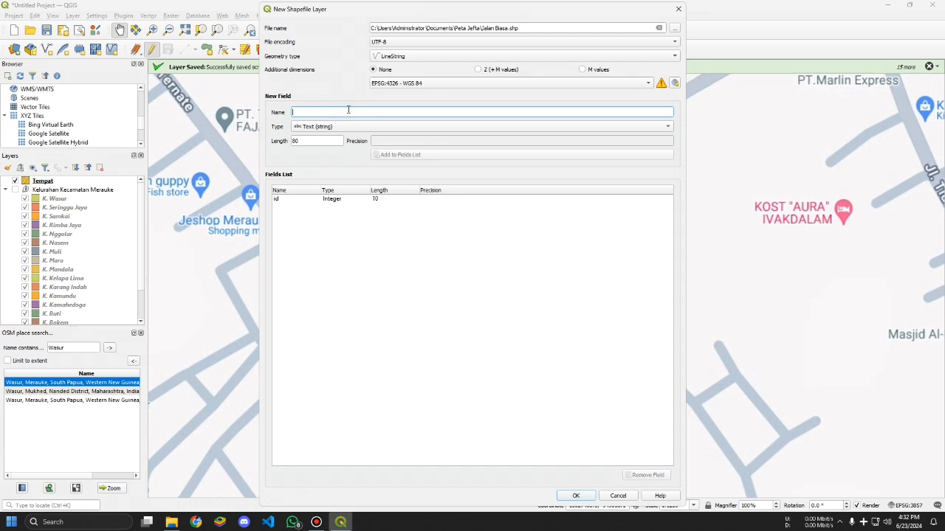
{"action": "type", "text": "Nama"}
{"action": "left_click", "coordinate": [377, 152]}
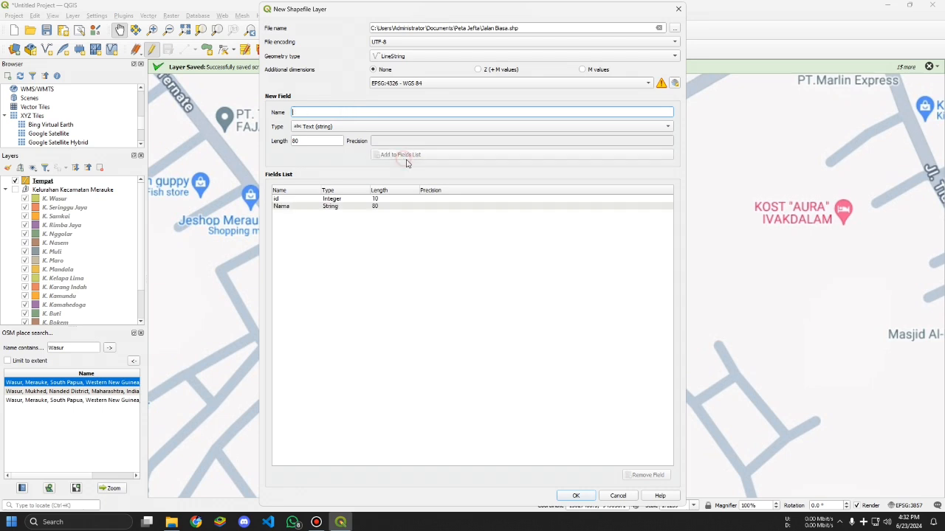
{"action": "left_click", "coordinate": [576, 495]}
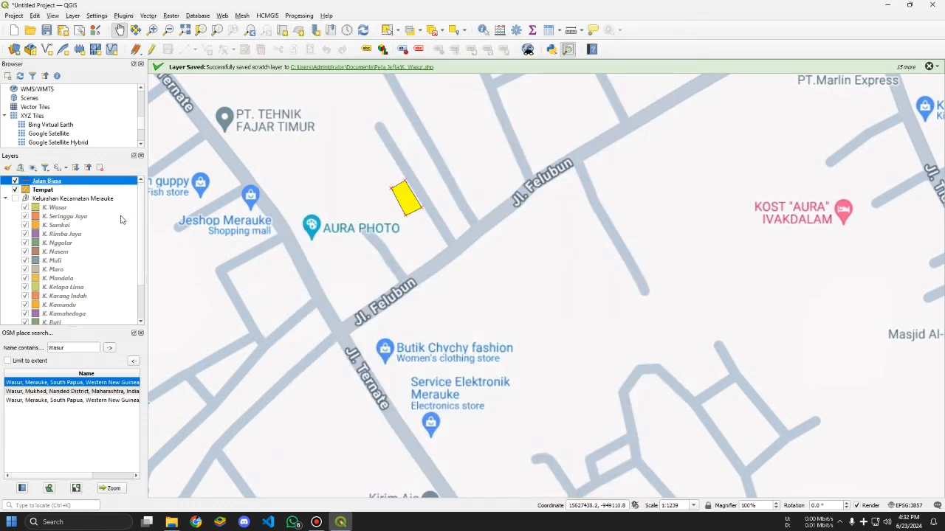
Step: Turn off editing on the Tempat layer
{"action": "left_click", "coordinate": [41, 194]}
{"action": "right_click", "coordinate": [40, 193]}
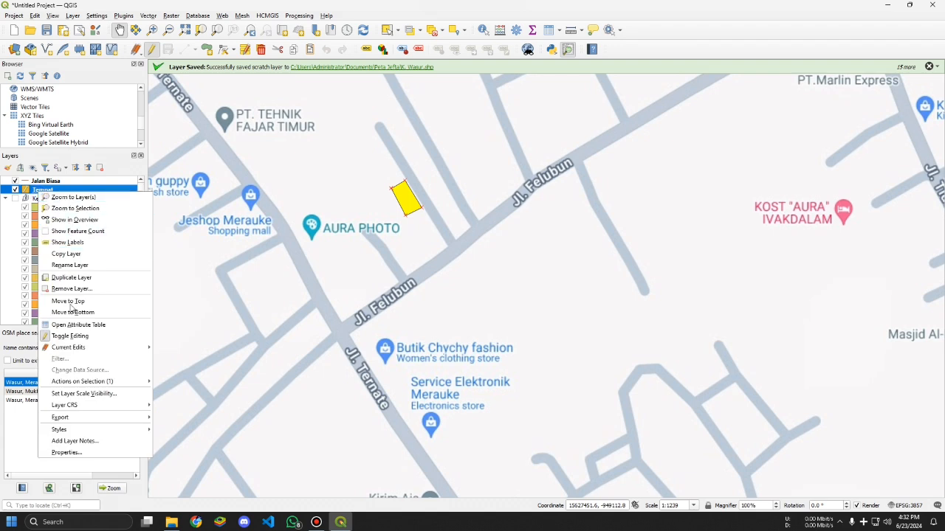
{"action": "left_click", "coordinate": [60, 336]}
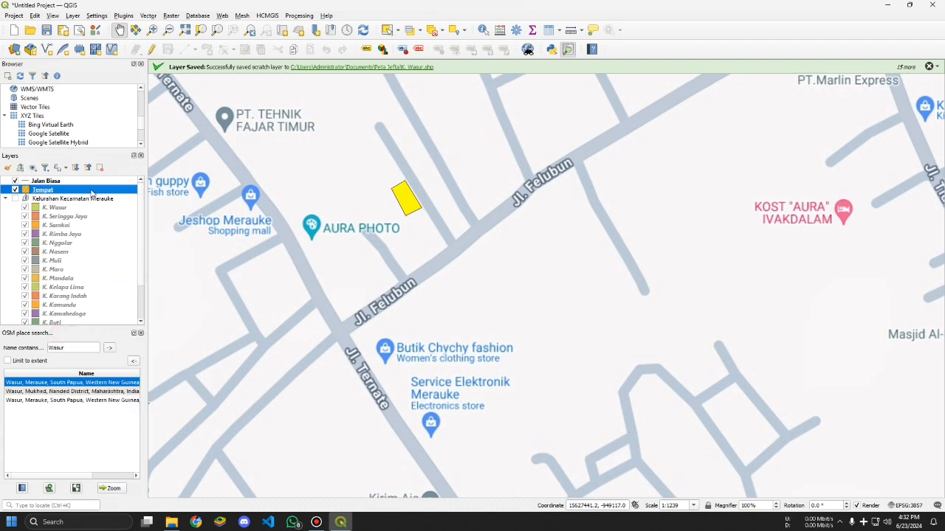
Step: Turn on editing for the Jalan Biasa layer and start a line along Jl. Felubun from the Jl. Ternate junction
{"action": "left_click", "coordinate": [46, 181]}
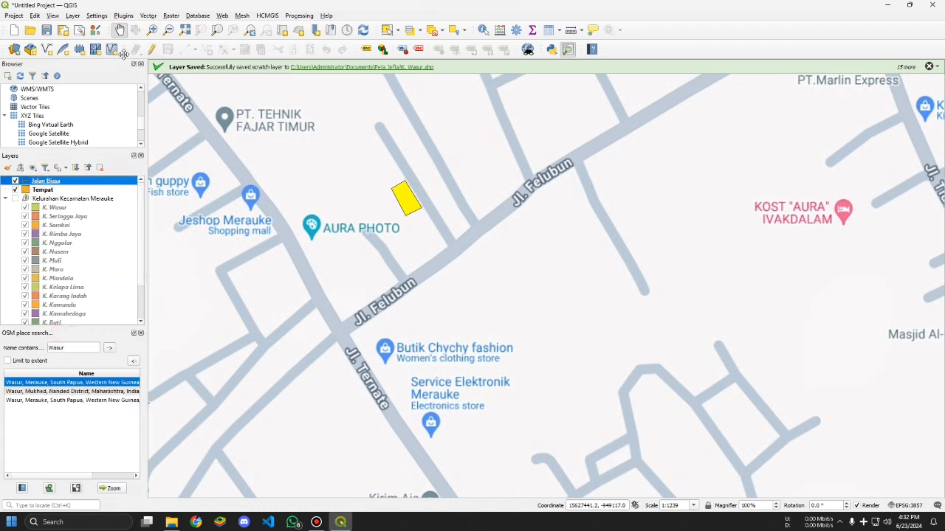
{"action": "left_click", "coordinate": [151, 49]}
{"action": "left_click", "coordinate": [183, 49]}
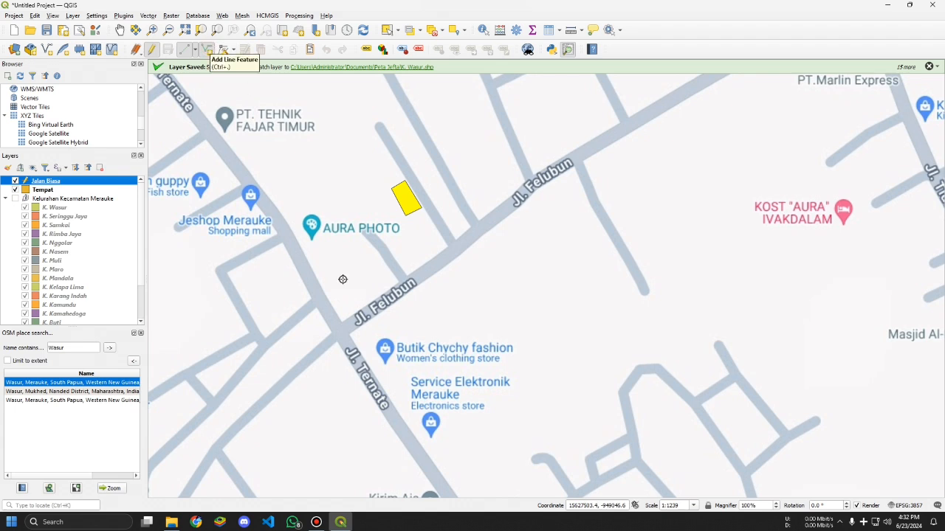
{"action": "left_click", "coordinate": [346, 327]}
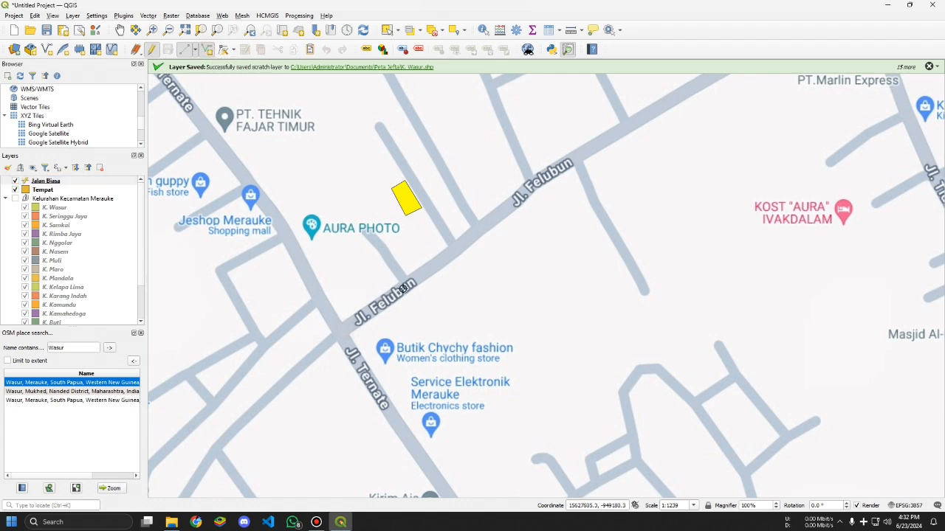
{"action": "left_click", "coordinate": [642, 116]}
Step: Extend the line northeast along Jl. Felubun, across the river, and finish it at the Jl. Kp. Timur junction
{"action": "left_click", "coordinate": [120, 30]}
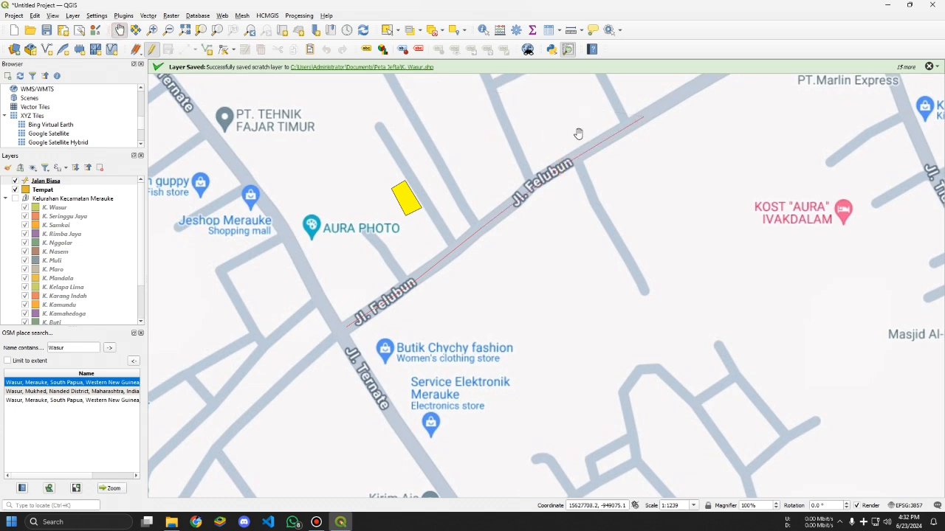
{"action": "left_click_drag", "start_coordinate": [627, 135], "coordinate": [188, 393]}
{"action": "left_click_drag", "start_coordinate": [223, 267], "coordinate": [259, 221]}
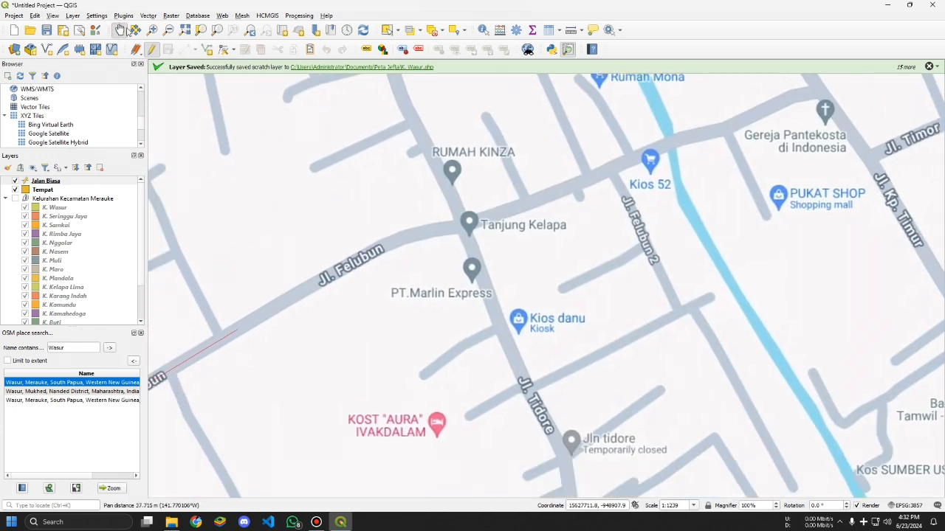
{"action": "left_click", "coordinate": [207, 48]}
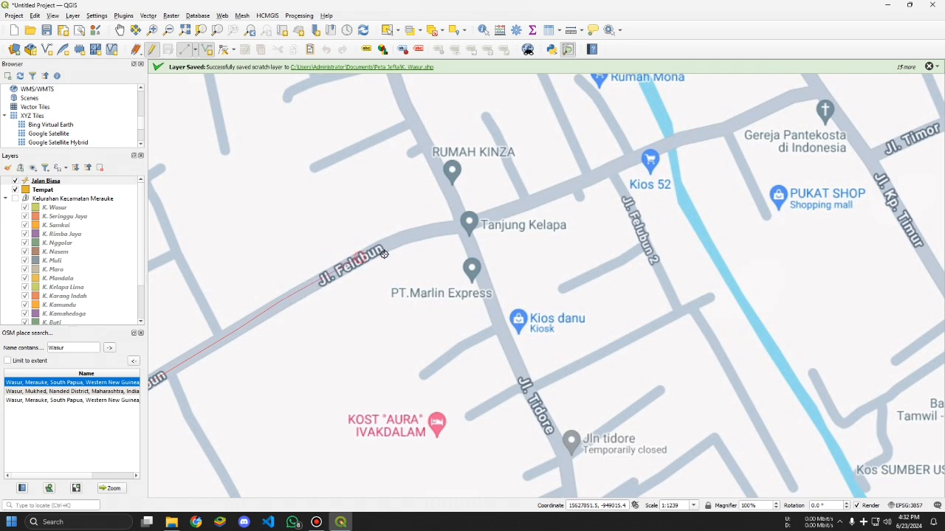
{"action": "left_click", "coordinate": [463, 226]}
{"action": "left_click", "coordinate": [674, 138]}
{"action": "left_click", "coordinate": [728, 129]}
{"action": "left_click", "coordinate": [819, 90]}
{"action": "right_click", "coordinate": [782, 99]}
Step: Fill in the Nama attribute of the Jl. Felubun line and save the feature
{"action": "left_click", "coordinate": [661, 384]}
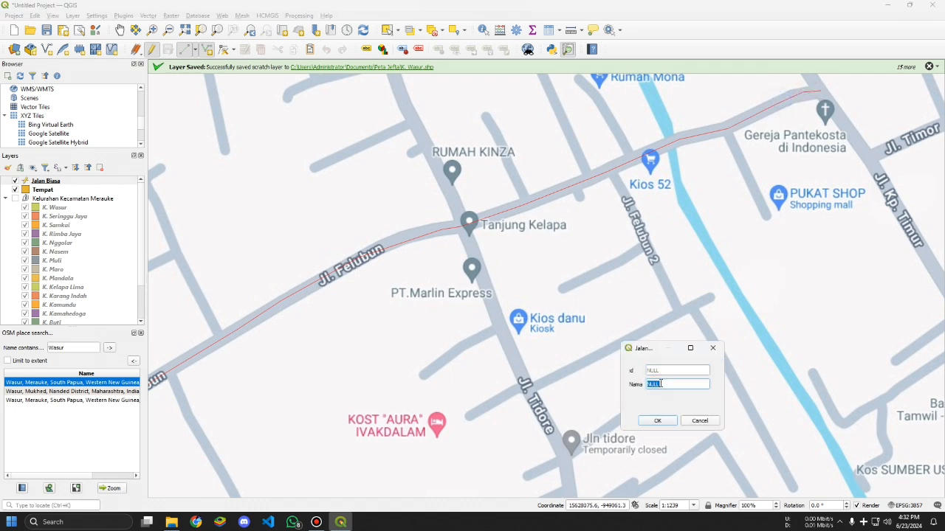
{"action": "type", "text": "Na"}
{"action": "left_click", "coordinate": [655, 422]}
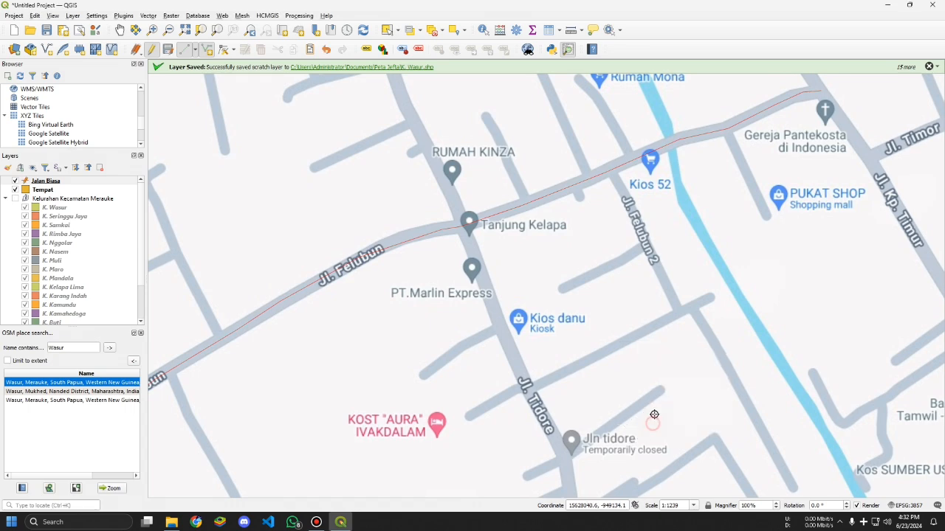
Step: Change the symbology of the Jalan Biasa layer to the topo main road preset
{"action": "left_click", "coordinate": [119, 30]}
{"action": "left_click_drag", "start_coordinate": [249, 270], "coordinate": [502, 320]}
{"action": "scroll", "coordinate": [502, 320], "scroll_direction": "up", "scroll_amount": 1}
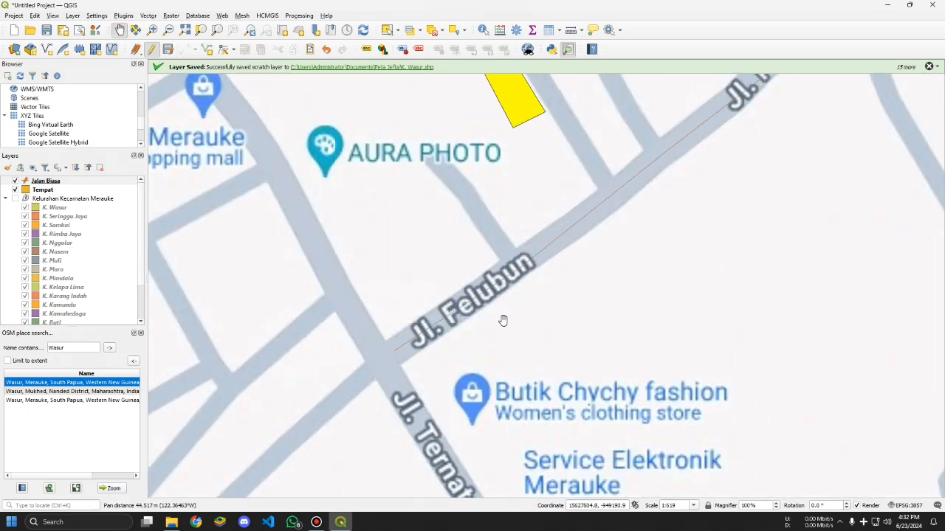
{"action": "right_click", "coordinate": [46, 182]}
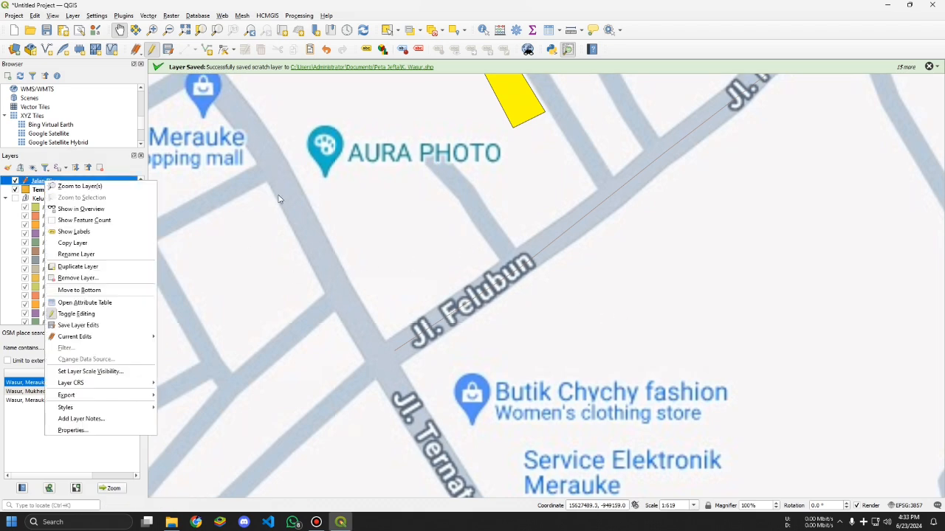
{"action": "left_click_drag", "start_coordinate": [275, 228], "coordinate": [548, 282]}
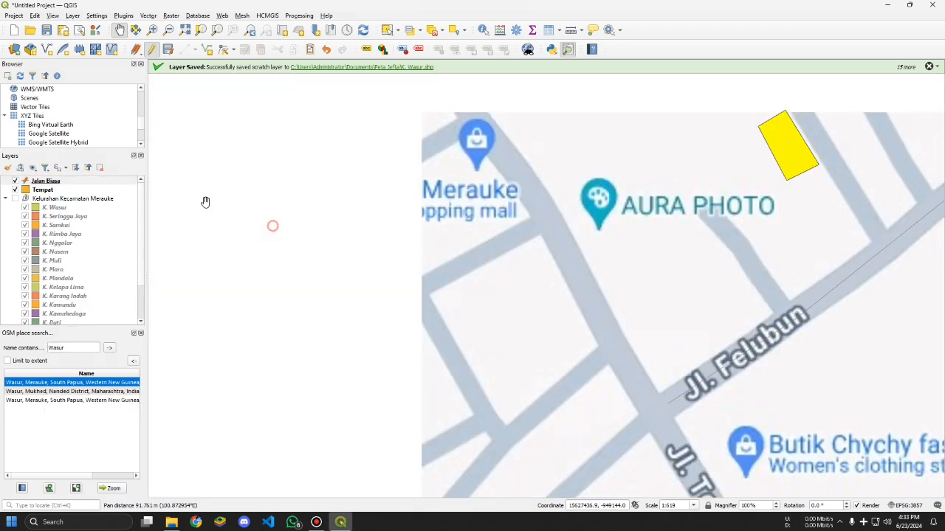
{"action": "double_click", "coordinate": [76, 183]}
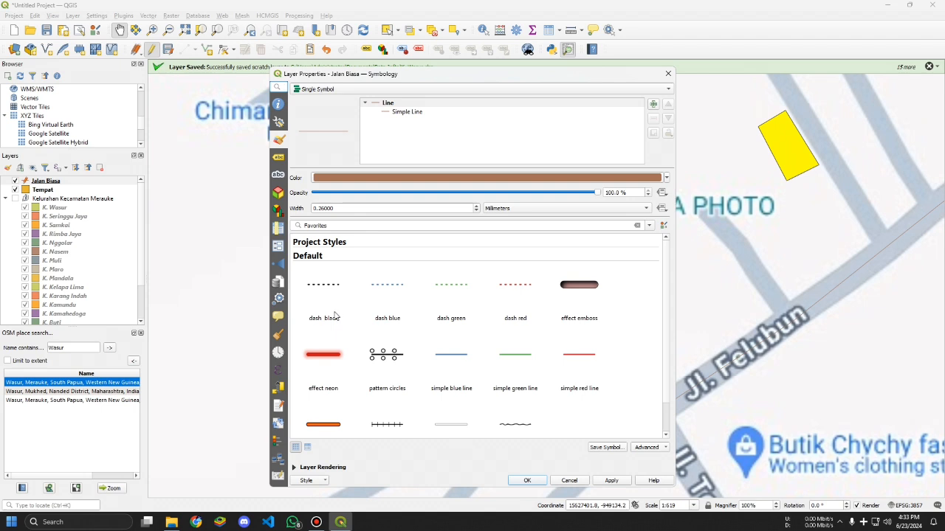
{"action": "scroll", "coordinate": [336, 283], "scroll_direction": "down", "scroll_amount": 1}
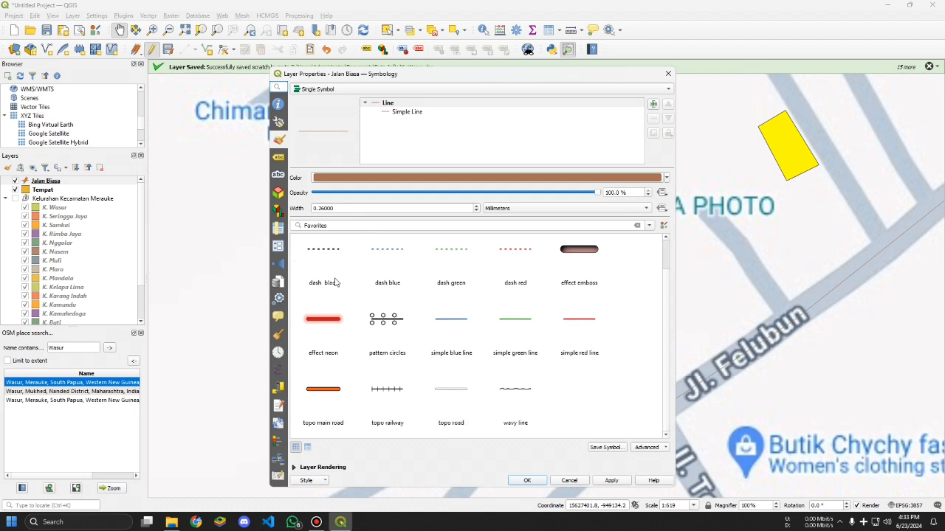
{"action": "scroll", "coordinate": [438, 327], "scroll_direction": "up", "scroll_amount": 1}
{"action": "scroll", "coordinate": [479, 340], "scroll_direction": "down", "scroll_amount": 1}
{"action": "scroll", "coordinate": [458, 398], "scroll_direction": "up", "scroll_amount": 1}
{"action": "scroll", "coordinate": [454, 399], "scroll_direction": "down", "scroll_amount": 1}
{"action": "scroll", "coordinate": [444, 394], "scroll_direction": "up", "scroll_amount": 1}
{"action": "scroll", "coordinate": [466, 336], "scroll_direction": "down", "scroll_amount": 1}
{"action": "left_click", "coordinate": [445, 403]}
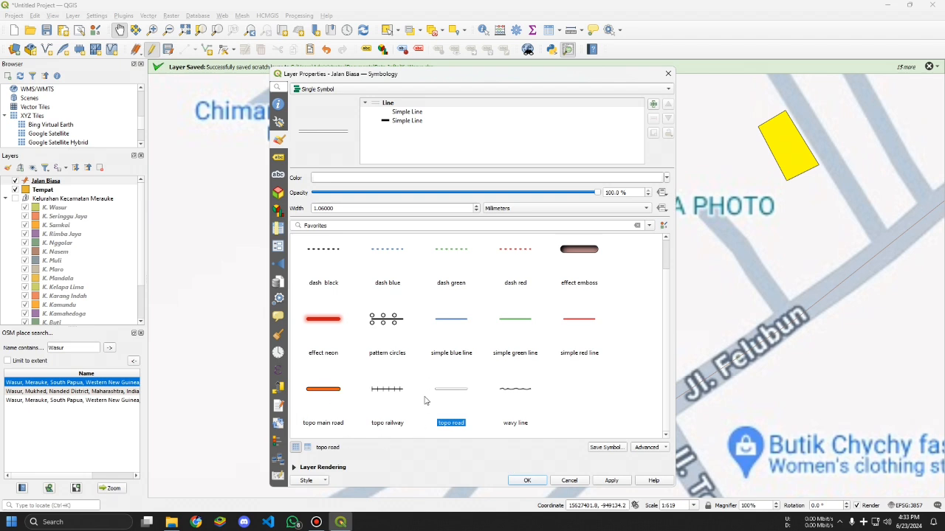
{"action": "left_click", "coordinate": [335, 413]}
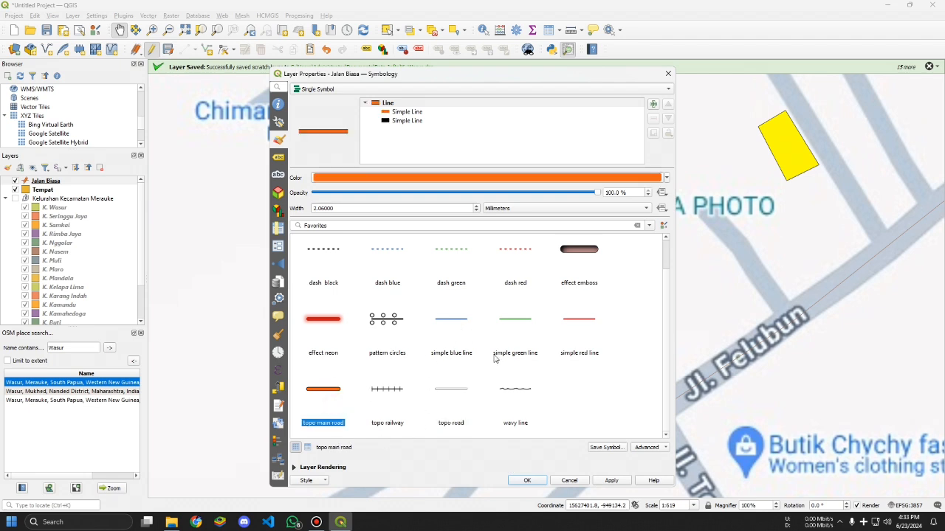
{"action": "left_click", "coordinate": [611, 480]}
{"action": "left_click", "coordinate": [526, 481]}
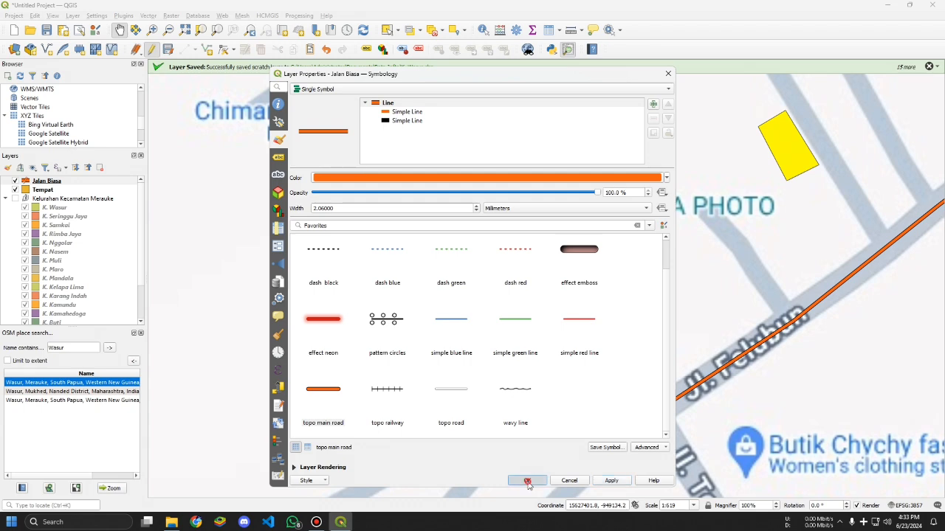
Step: Examine the styled Jl. Felubun line along its length up to the Jl. Kp. Timur junction
{"action": "left_click_drag", "start_coordinate": [762, 366], "coordinate": [593, 389]}
{"action": "left_click_drag", "start_coordinate": [797, 317], "coordinate": [506, 393]}
{"action": "left_click_drag", "start_coordinate": [618, 255], "coordinate": [378, 437]}
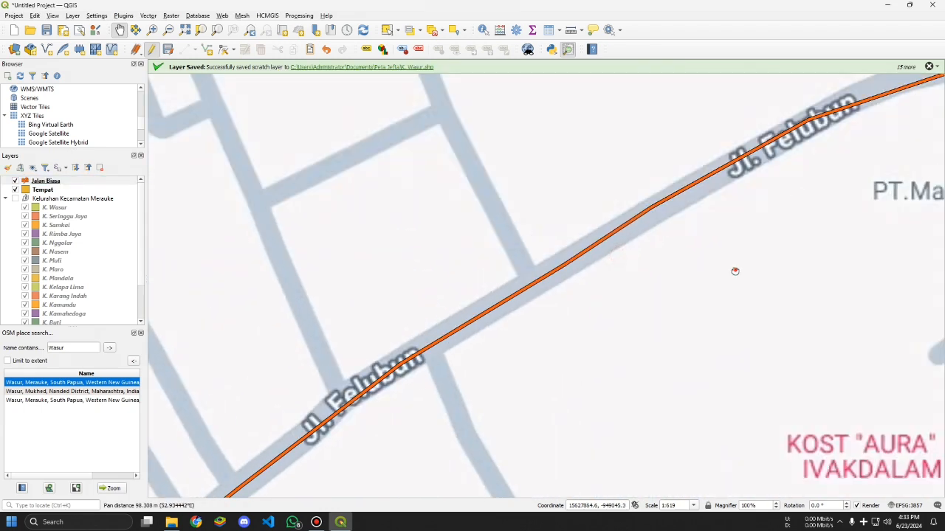
{"action": "left_click_drag", "start_coordinate": [735, 273], "coordinate": [358, 401]}
{"action": "left_click_drag", "start_coordinate": [738, 280], "coordinate": [371, 396]}
{"action": "left_click_drag", "start_coordinate": [655, 269], "coordinate": [363, 394]}
{"action": "left_click_drag", "start_coordinate": [614, 293], "coordinate": [530, 356]}
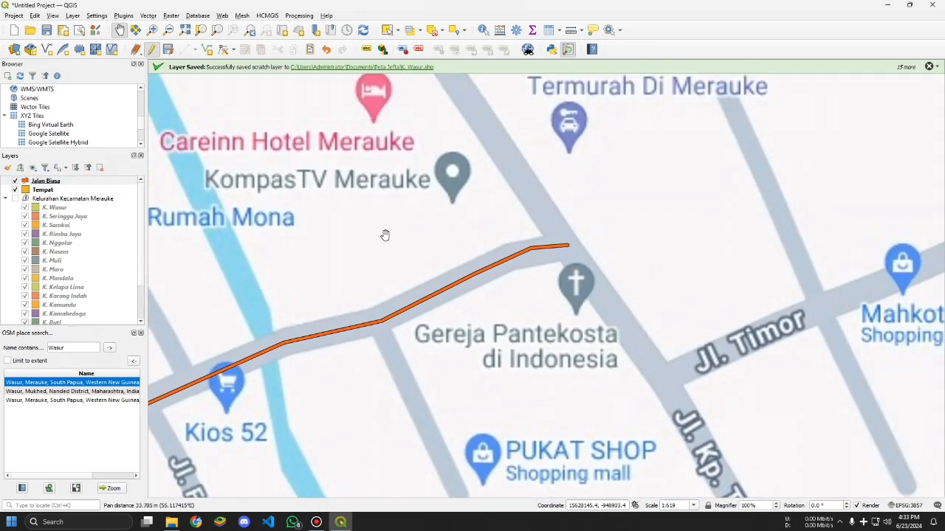
Step: Set the Jalan Biasa line symbol's width to 4.06 in Map Units and apply it to the layer
{"action": "double_click", "coordinate": [49, 183]}
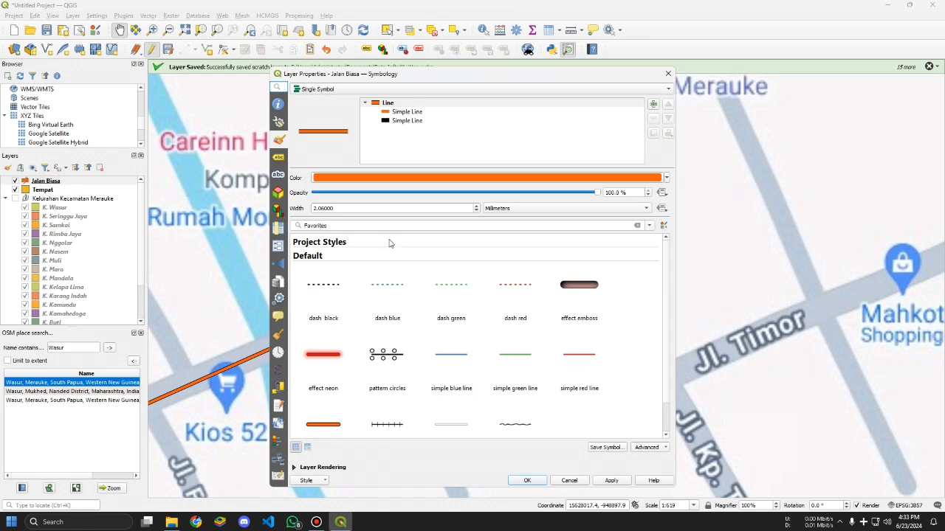
{"action": "left_click", "coordinate": [513, 209]}
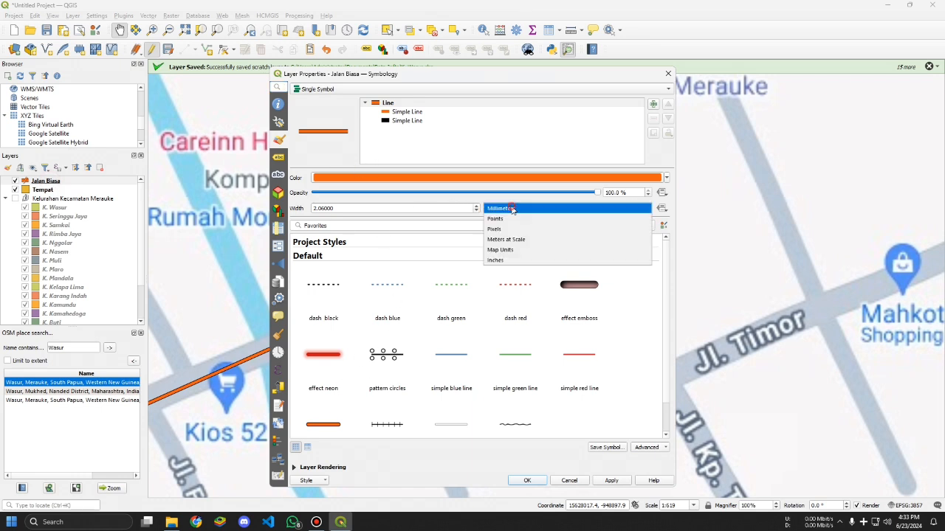
{"action": "left_click", "coordinate": [511, 250]}
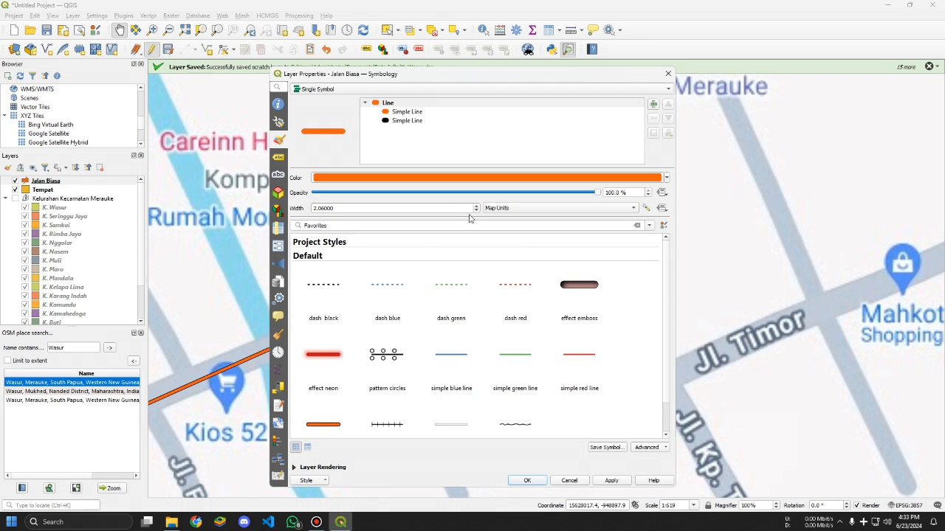
{"action": "left_click", "coordinate": [479, 206]}
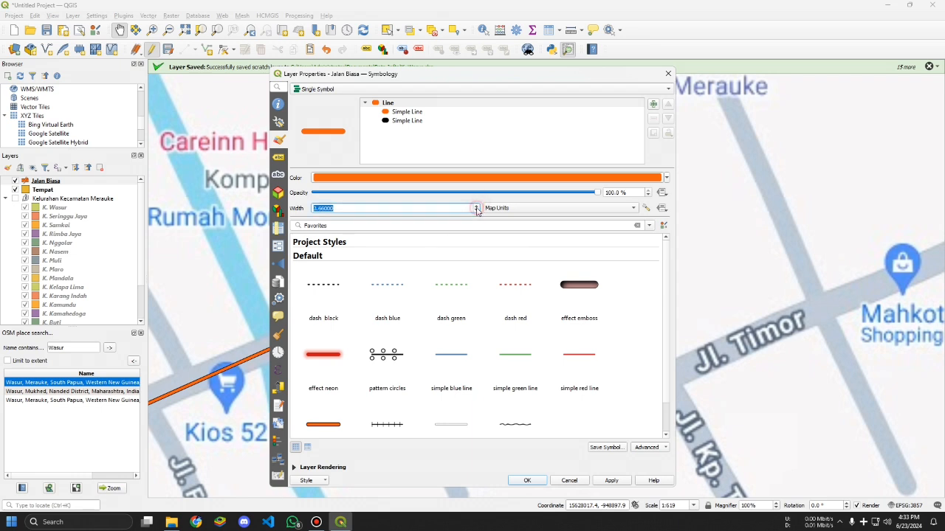
{"action": "left_click", "coordinate": [478, 207]}
{"action": "left_click", "coordinate": [607, 481]}
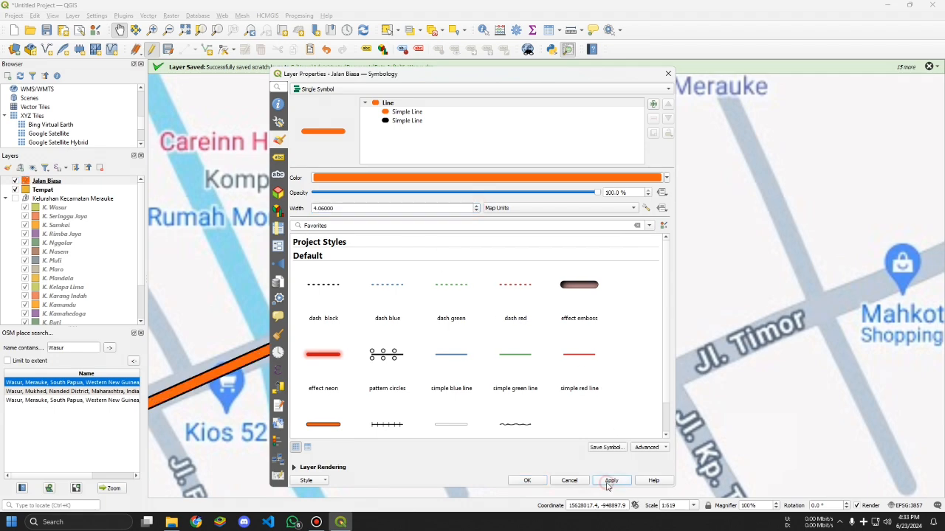
{"action": "left_click", "coordinate": [541, 480]}
Step: Examine the widened Jl. Felubun line at different scales and survey the surrounding roads to the north
{"action": "scroll", "coordinate": [481, 295], "scroll_direction": "down", "scroll_amount": 2}
{"action": "left_click_drag", "start_coordinate": [482, 295], "coordinate": [681, 215]}
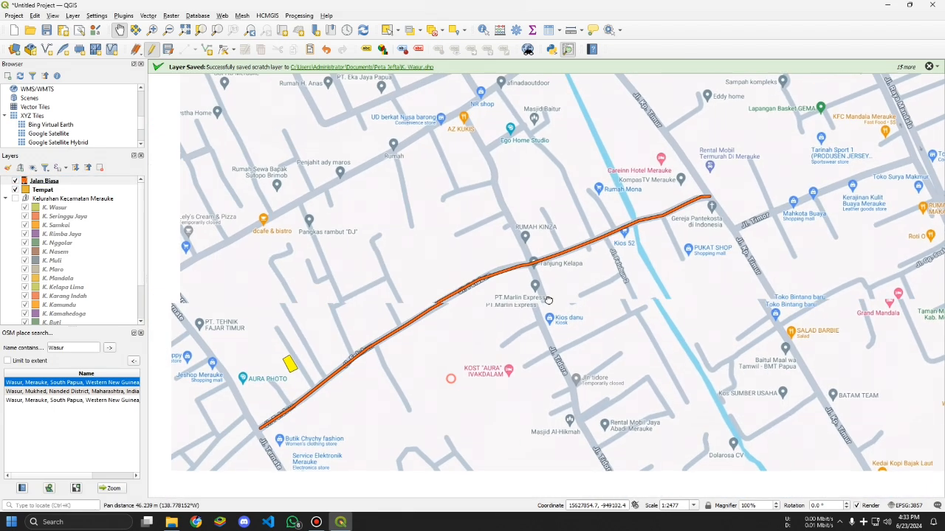
{"action": "left_click_drag", "start_coordinate": [288, 413], "coordinate": [395, 336]}
{"action": "scroll", "coordinate": [394, 336], "scroll_direction": "up", "scroll_amount": 1}
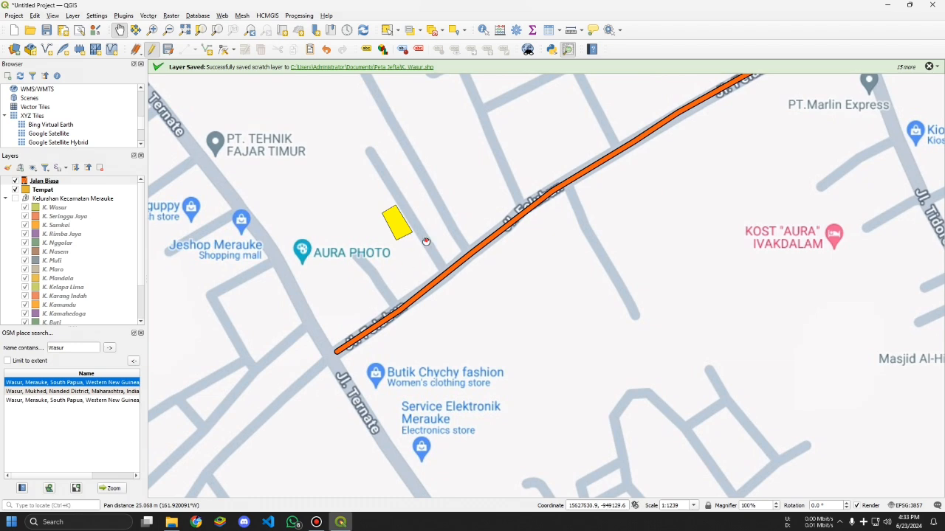
{"action": "left_click_drag", "start_coordinate": [426, 241], "coordinate": [255, 402]}
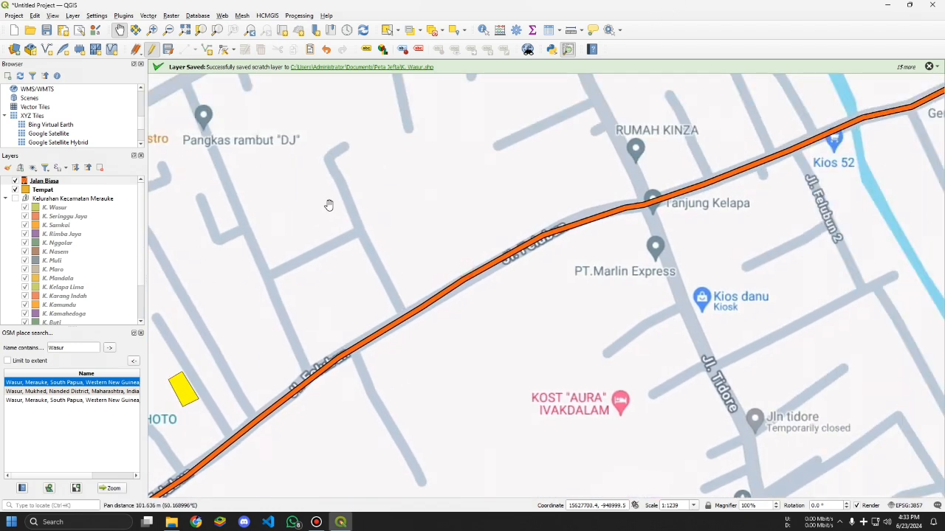
{"action": "left_click_drag", "start_coordinate": [382, 183], "coordinate": [197, 308]}
{"action": "left_click_drag", "start_coordinate": [591, 187], "coordinate": [467, 255]}
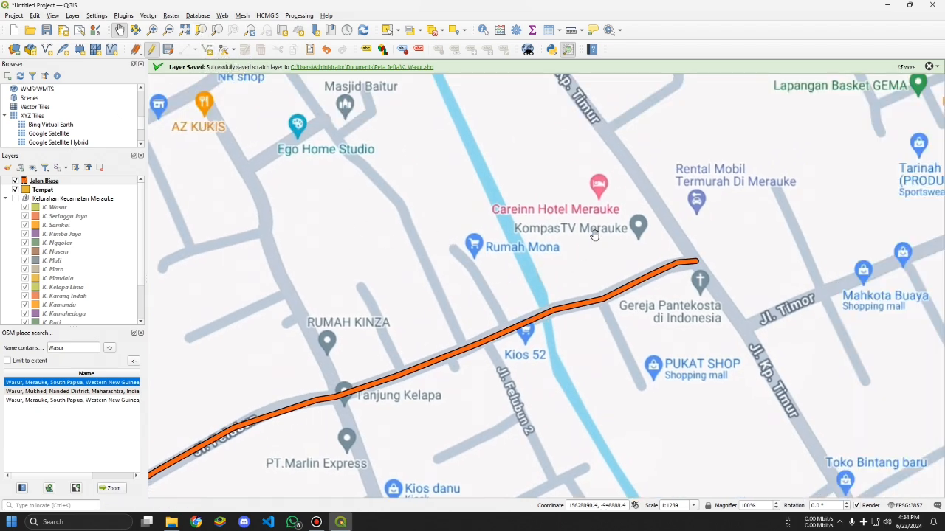
{"action": "left_click_drag", "start_coordinate": [442, 97], "coordinate": [384, 231]}
{"action": "scroll", "coordinate": [471, 310], "scroll_direction": "down", "scroll_amount": 1}
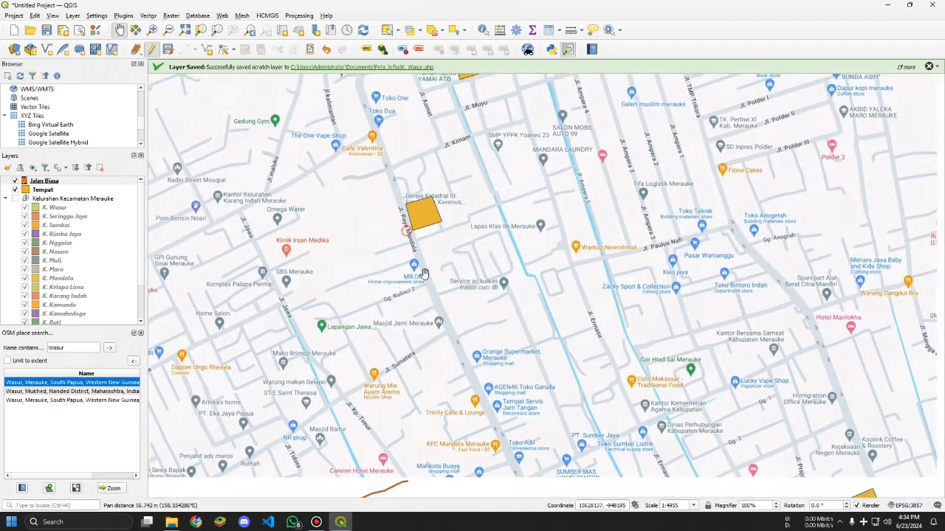
Step: Draw road lines in Jalan Biasa along the roads past Salsa Mart and dcafe & bistro, and along Jl. Kp. Timur
{"action": "scroll", "coordinate": [424, 319], "scroll_direction": "up", "scroll_amount": 2}
{"action": "key", "text": "ctrl+."}
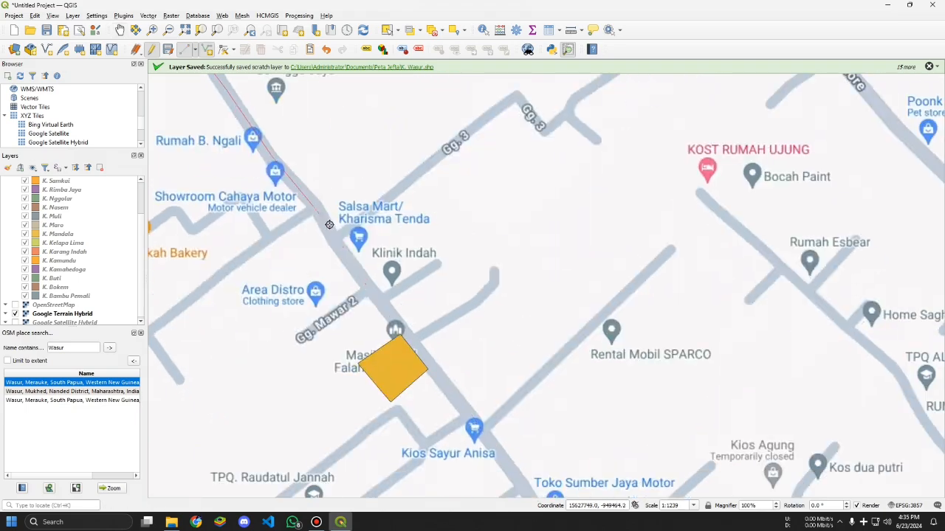
{"action": "scroll", "coordinate": [359, 177], "scroll_direction": "down", "scroll_amount": 2}
{"action": "scroll", "coordinate": [396, 325], "scroll_direction": "up", "scroll_amount": 2}
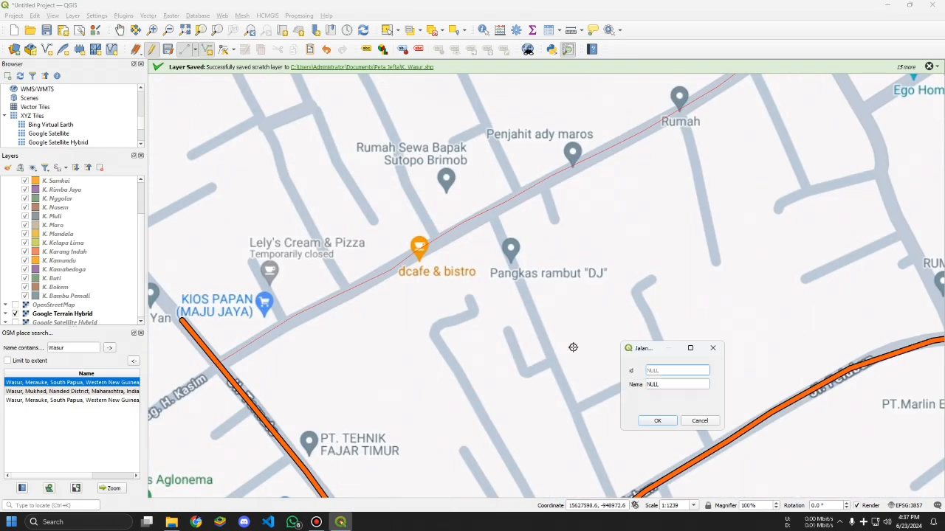
{"action": "scroll", "coordinate": [546, 285], "scroll_direction": "down", "scroll_amount": 2}
{"action": "scroll", "coordinate": [546, 286], "scroll_direction": "up", "scroll_amount": 2}
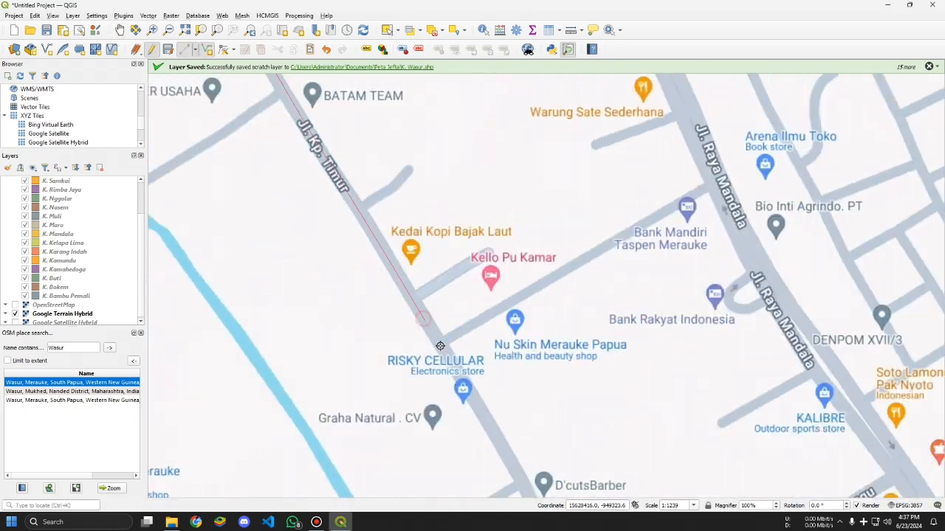
Step: Draw further road lines in Jalan Biasa along Jl. Kp. Timur, Jl. Noari, Jl. Gak and Jl. RE Martadinata
{"action": "scroll", "coordinate": [454, 312], "scroll_direction": "down", "scroll_amount": 2}
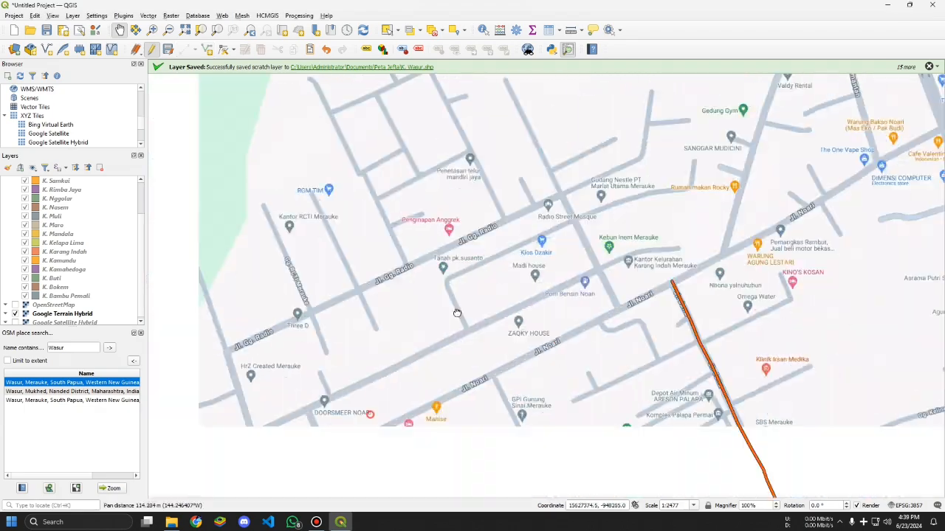
{"action": "scroll", "coordinate": [453, 312], "scroll_direction": "up", "scroll_amount": 2}
{"action": "key", "text": "space"}
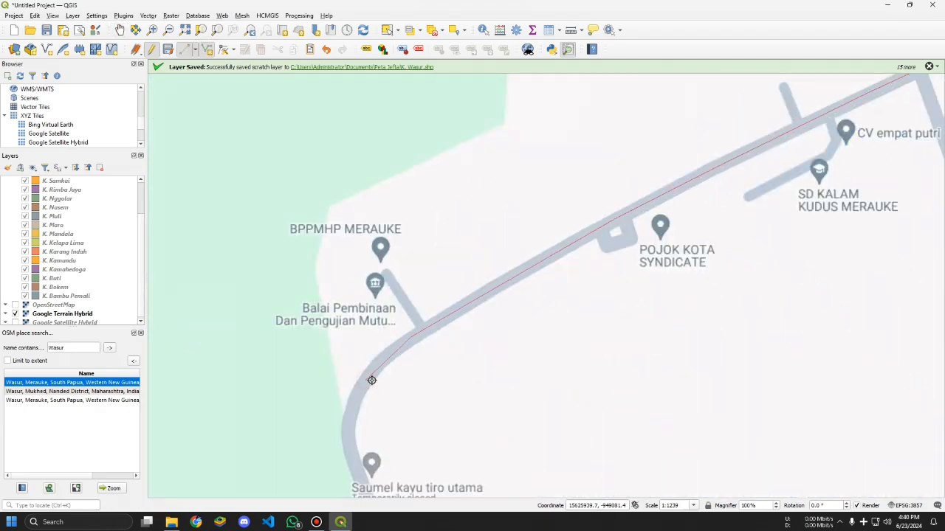
{"action": "scroll", "coordinate": [495, 345], "scroll_direction": "down", "scroll_amount": 1}
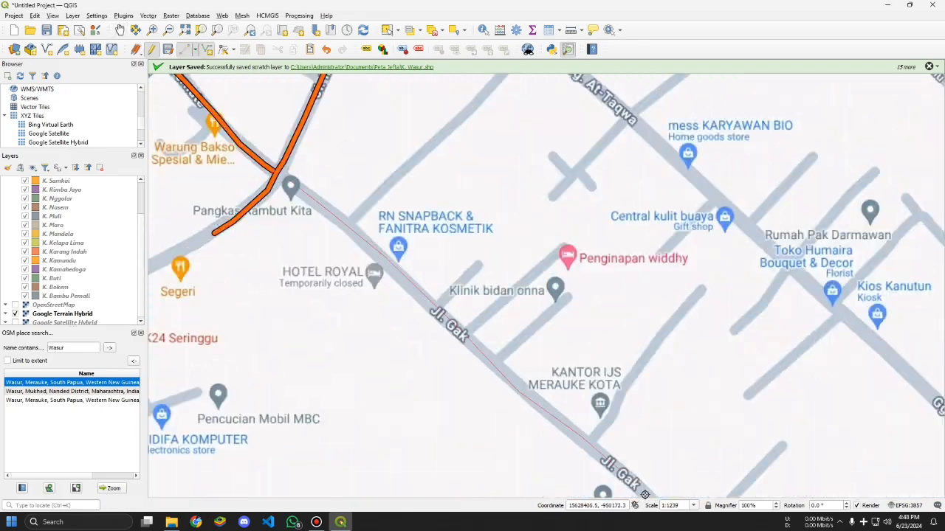
{"action": "left_click_drag", "start_coordinate": [645, 494], "coordinate": [433, 342]}
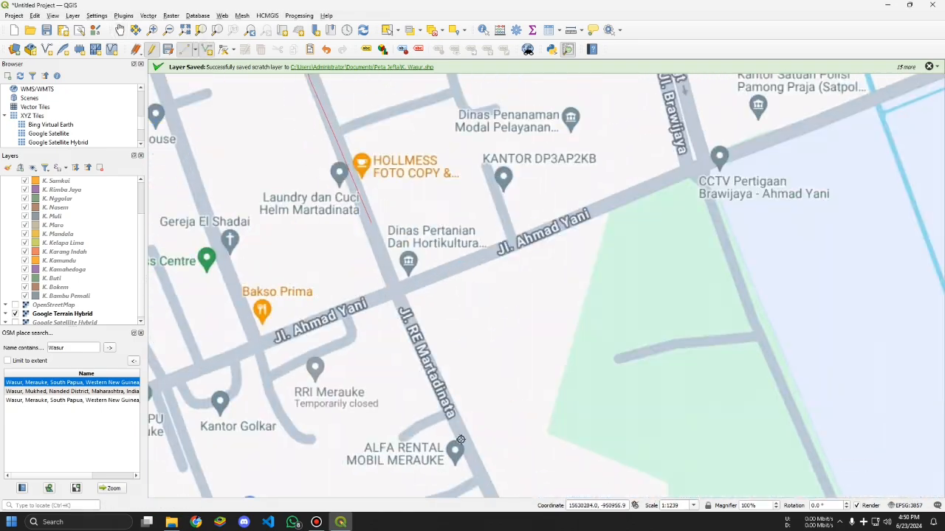
{"action": "left_click_drag", "start_coordinate": [460, 440], "coordinate": [470, 379]}
{"action": "left_click_drag", "start_coordinate": [332, 256], "coordinate": [515, 388]}
{"action": "scroll", "coordinate": [241, 81], "scroll_direction": "up", "scroll_amount": 1}
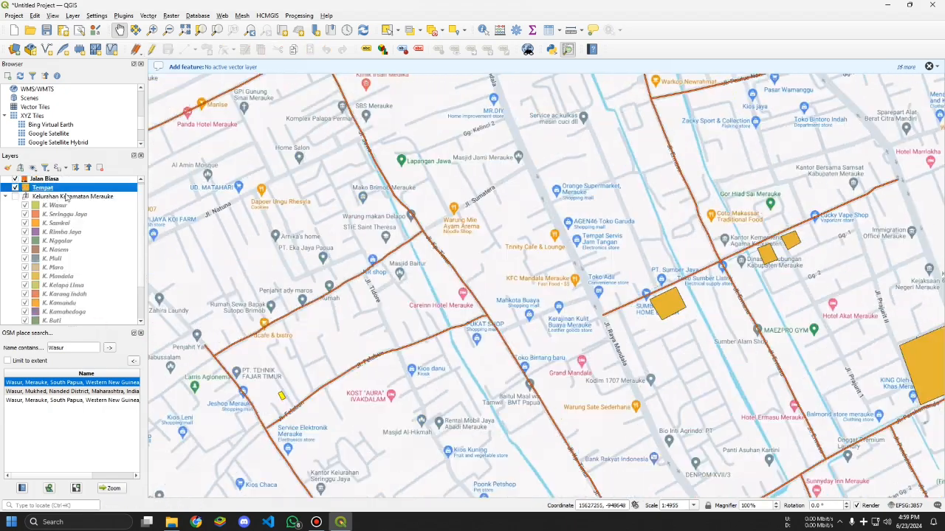
Step: Start a new shapefile layer and set its file name to Jalan Kecil in the folder holding the other layer files
{"action": "left_click_drag", "start_coordinate": [406, 213], "coordinate": [277, 241]}
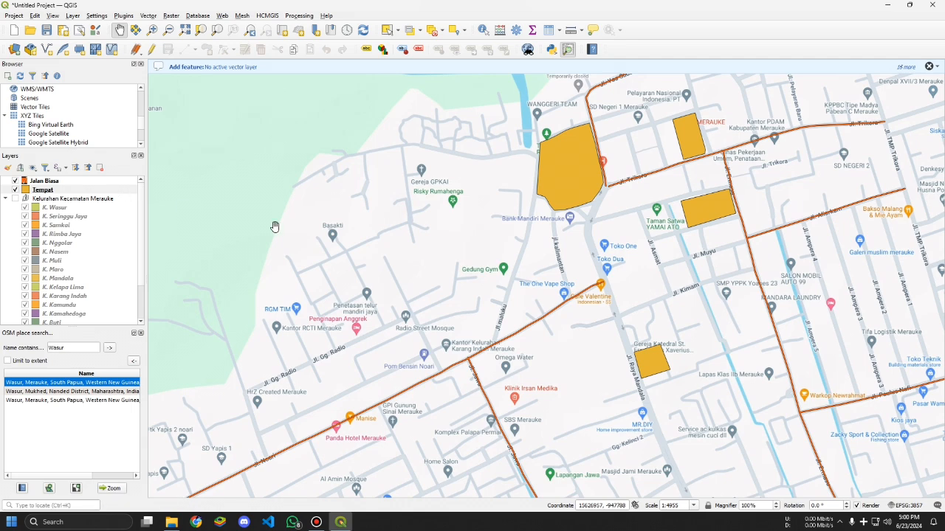
{"action": "left_click_drag", "start_coordinate": [637, 291], "coordinate": [521, 371]}
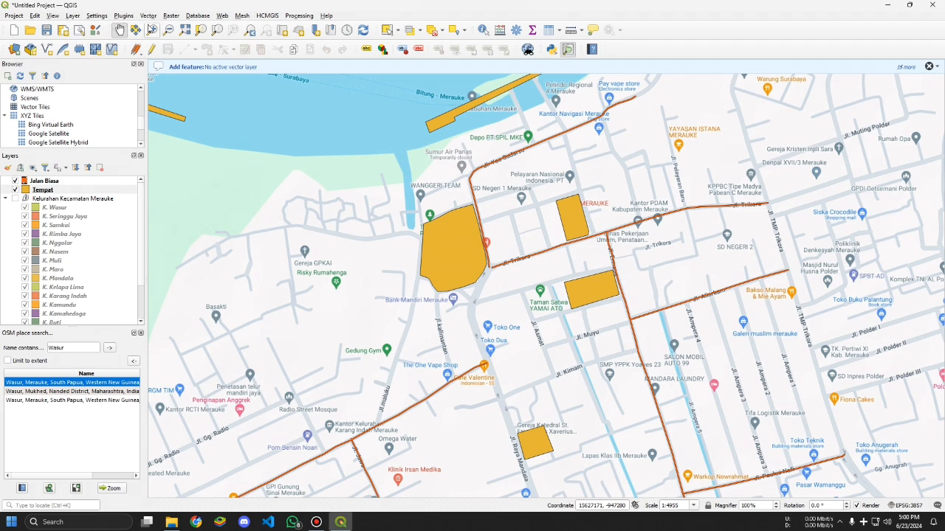
{"action": "left_click", "coordinate": [72, 15]}
{"action": "mouse_move", "coordinate": [96, 16]}
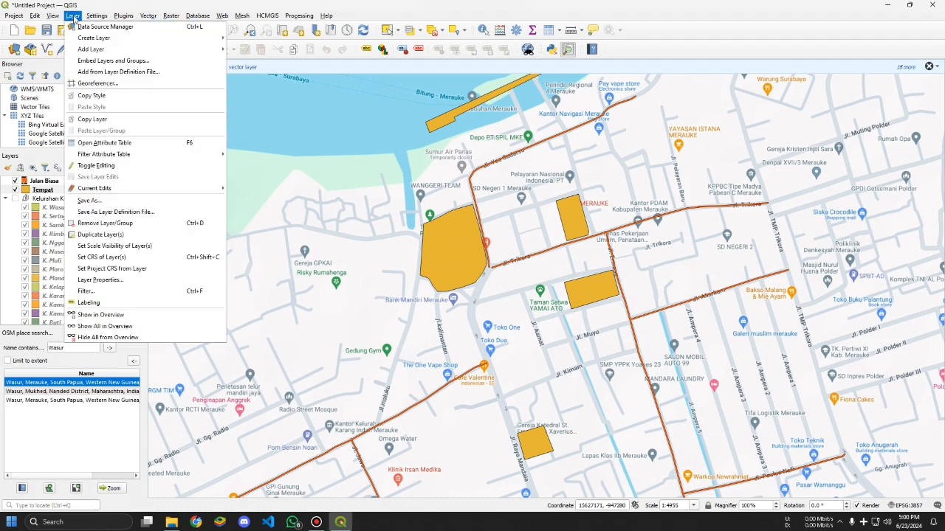
{"action": "left_click", "coordinate": [46, 50]}
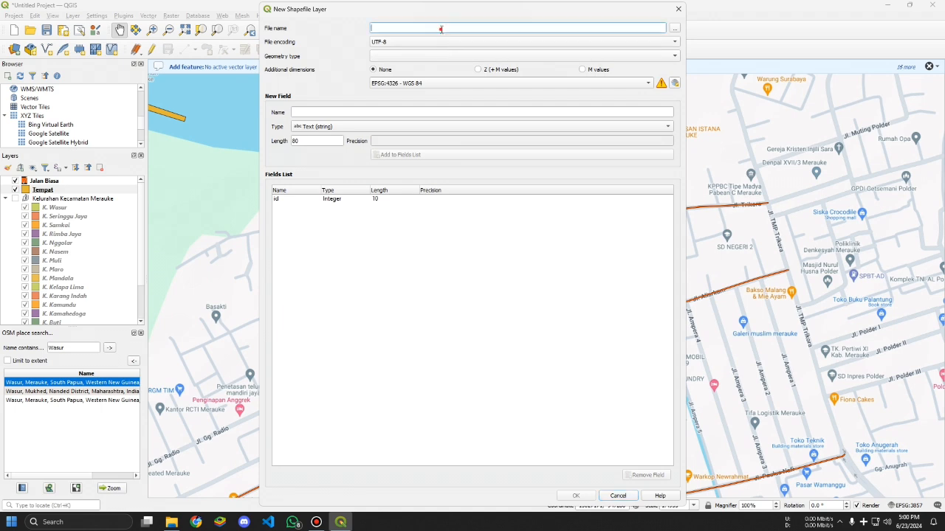
{"action": "left_click", "coordinate": [675, 28]}
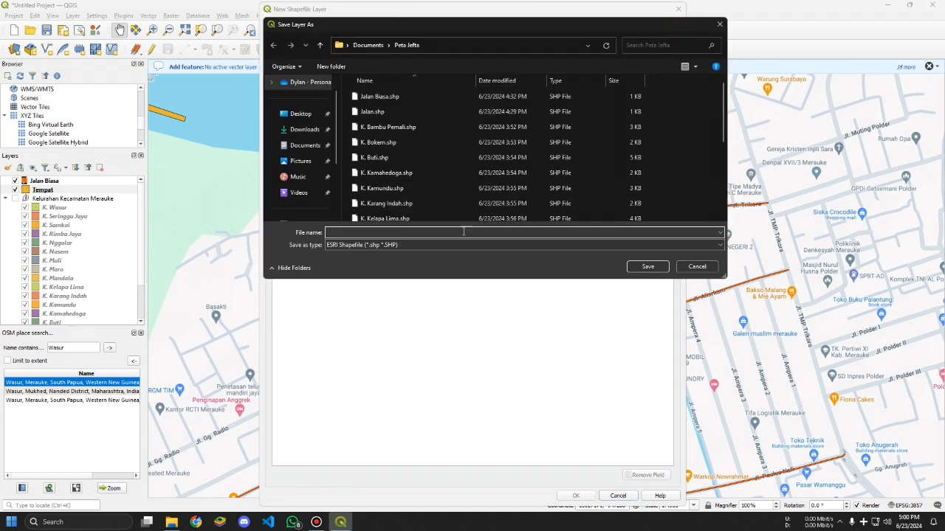
{"action": "type", "text": "Jala"}
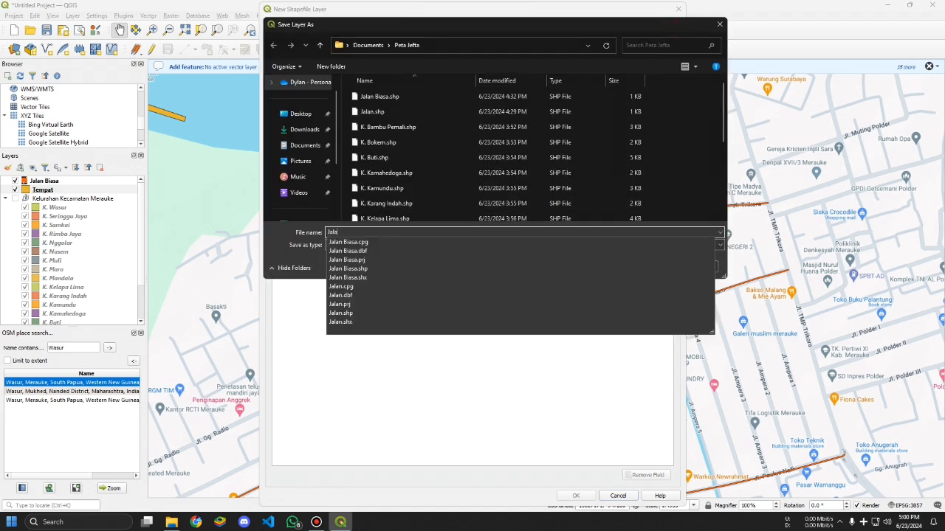
{"action": "type", "text": "n Kecil"}
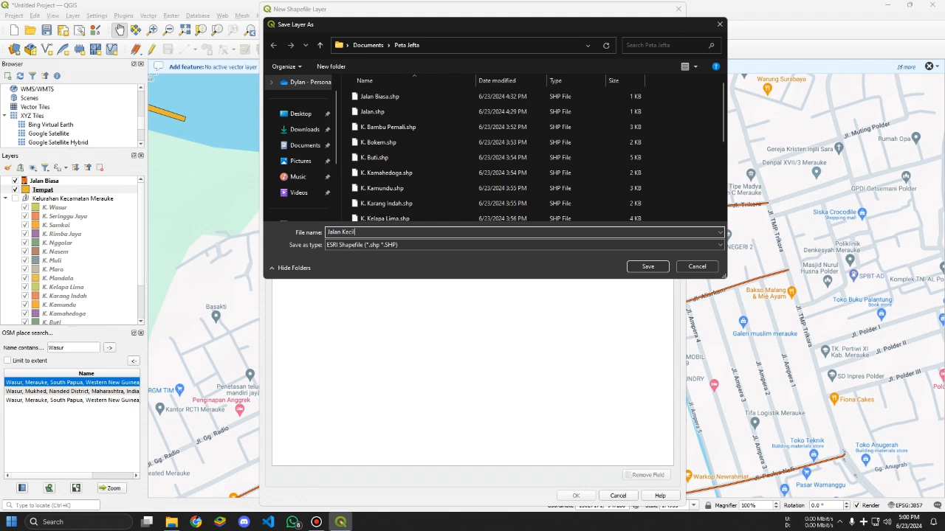
{"action": "left_click", "coordinate": [654, 266]}
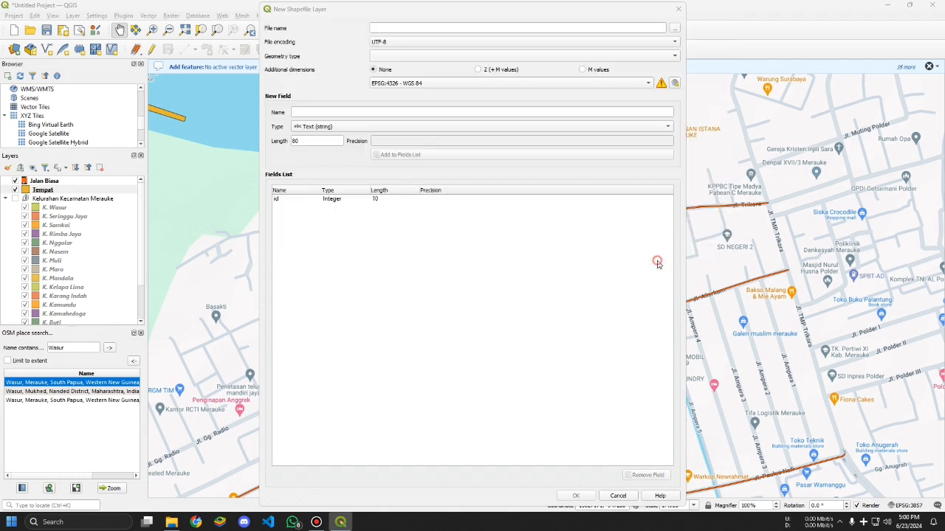
Step: Set the new layer's geometry type to LineString, add a text field Nama with length 80, and create the layer
{"action": "left_click", "coordinate": [433, 57]}
{"action": "left_click", "coordinate": [432, 77]}
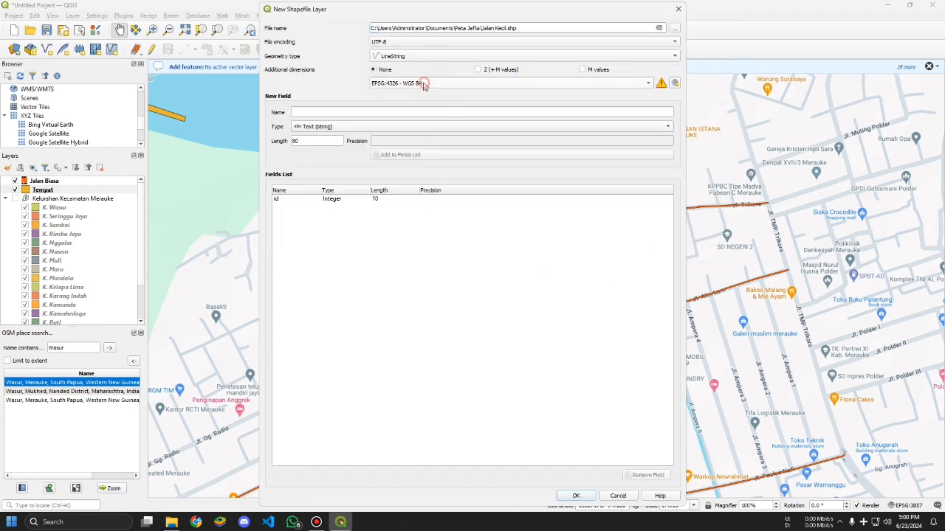
{"action": "left_click", "coordinate": [387, 112]}
{"action": "type", "text": "Nama"}
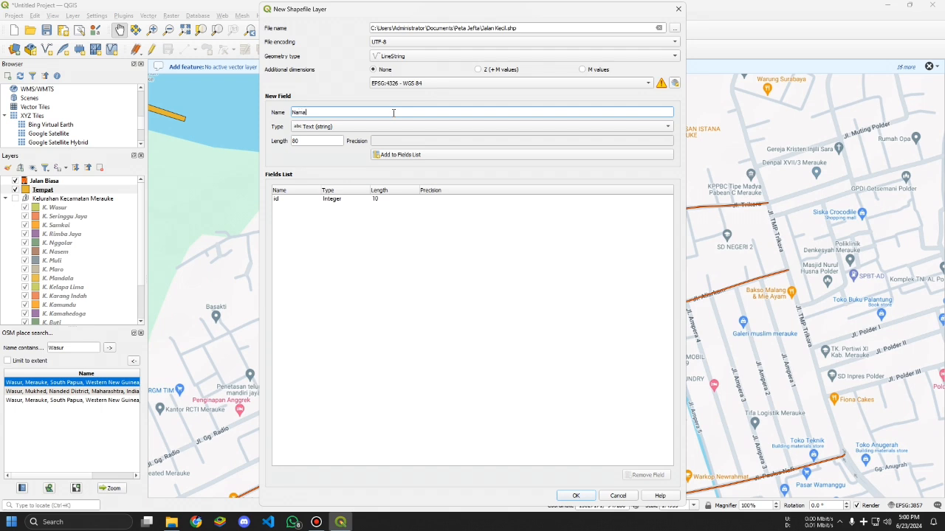
{"action": "key", "text": "BackSpace"}
{"action": "key", "text": "BackSpace"}
{"action": "key", "text": "BackSpace"}
{"action": "key", "text": "BackSpace"}
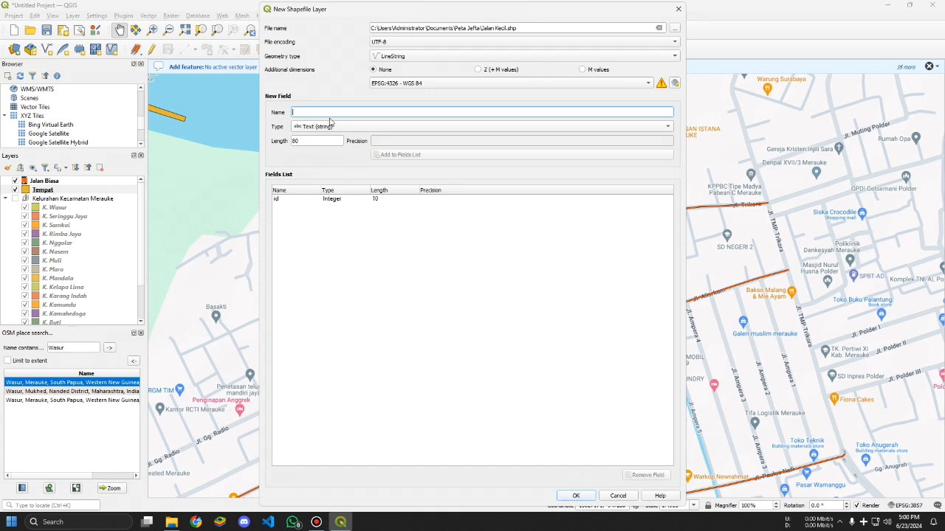
{"action": "type", "text": "Nama"}
{"action": "left_click", "coordinate": [387, 155]}
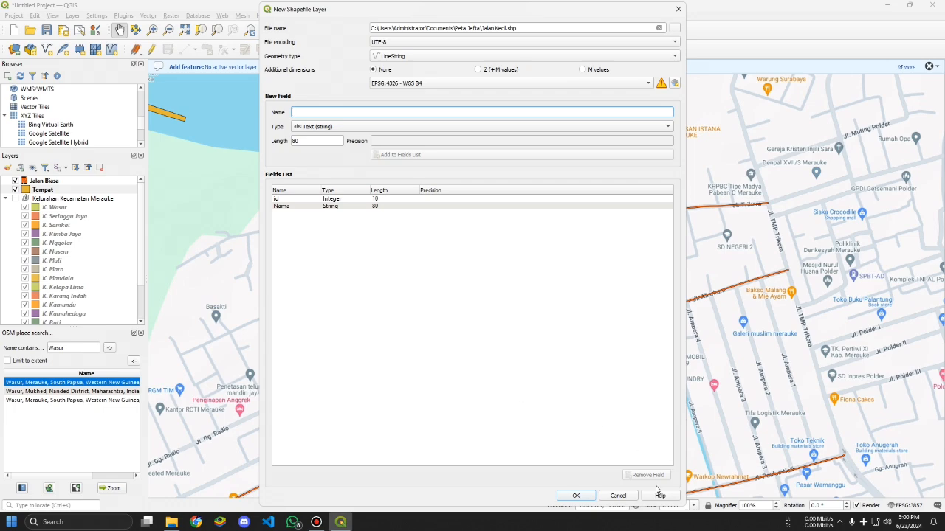
{"action": "left_click", "coordinate": [589, 501]}
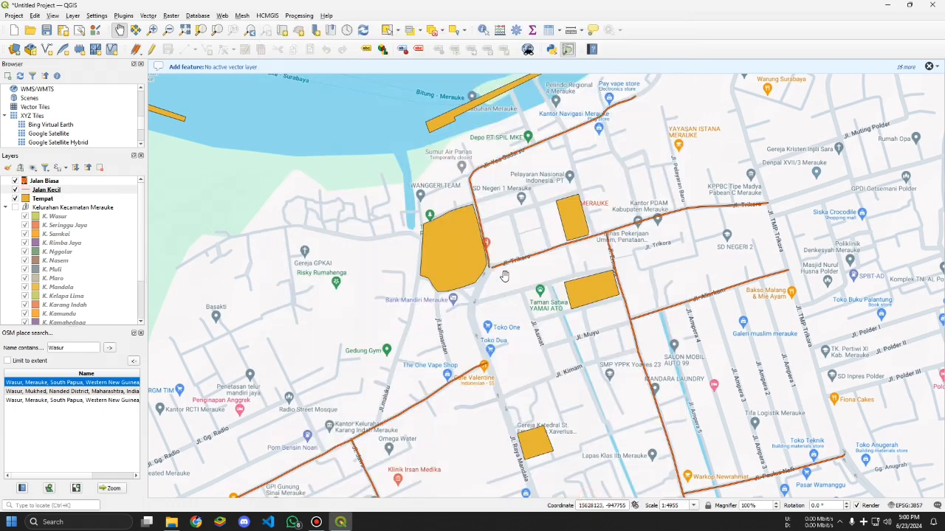
Step: Move the Jalan Kecil layer above Jalan Biasa in the layer order
{"action": "left_click_drag", "start_coordinate": [464, 333], "coordinate": [479, 270]}
{"action": "scroll", "coordinate": [457, 302], "scroll_direction": "up", "scroll_amount": 2}
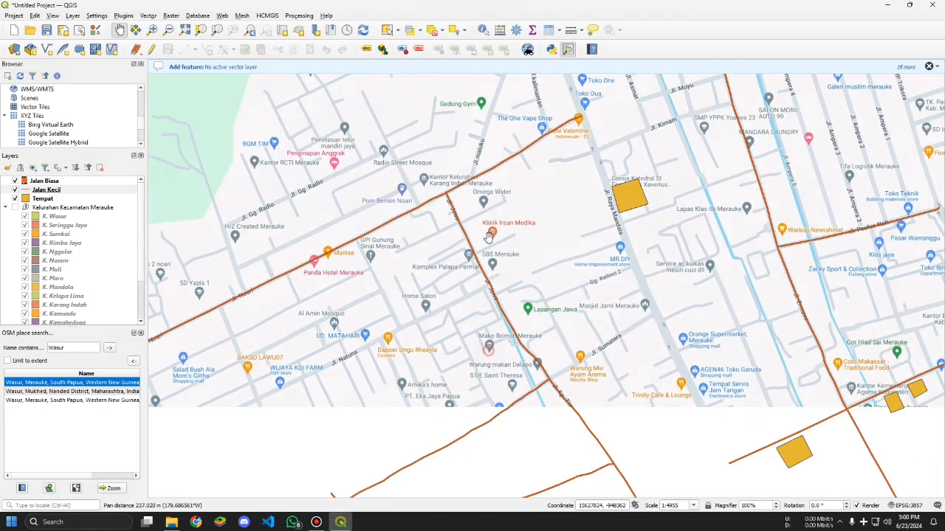
{"action": "left_click_drag", "start_coordinate": [428, 363], "coordinate": [448, 237]}
{"action": "left_click_drag", "start_coordinate": [449, 295], "coordinate": [265, 164]}
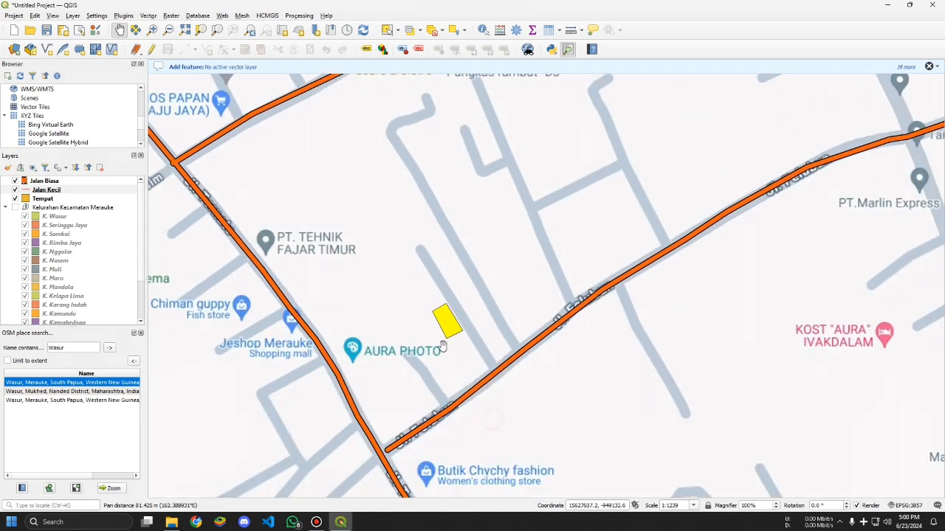
{"action": "scroll", "coordinate": [417, 264], "scroll_direction": "up", "scroll_amount": 1}
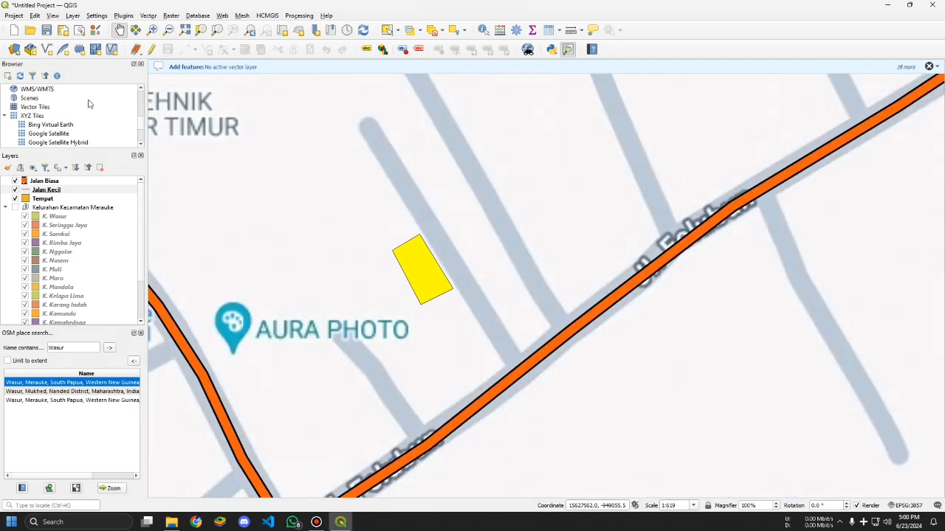
{"action": "left_click", "coordinate": [45, 181]}
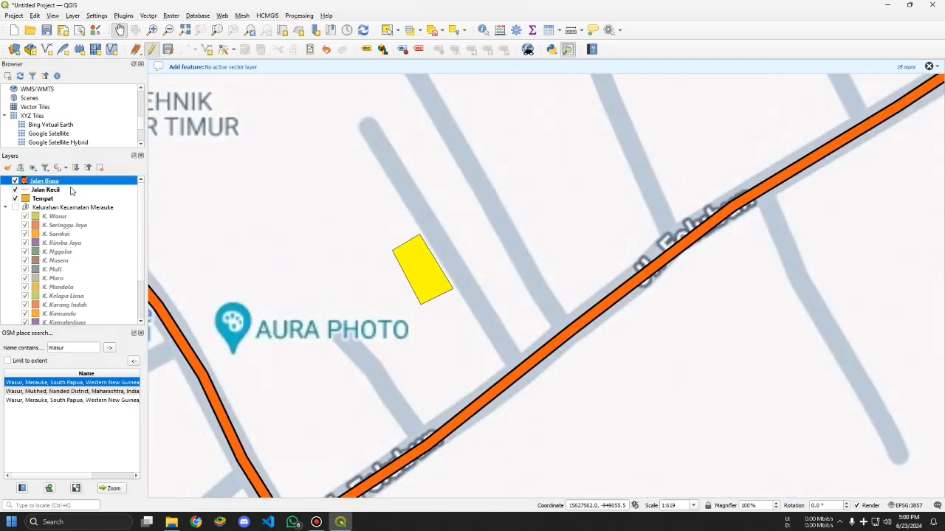
{"action": "left_click_drag", "start_coordinate": [71, 191], "coordinate": [75, 182]}
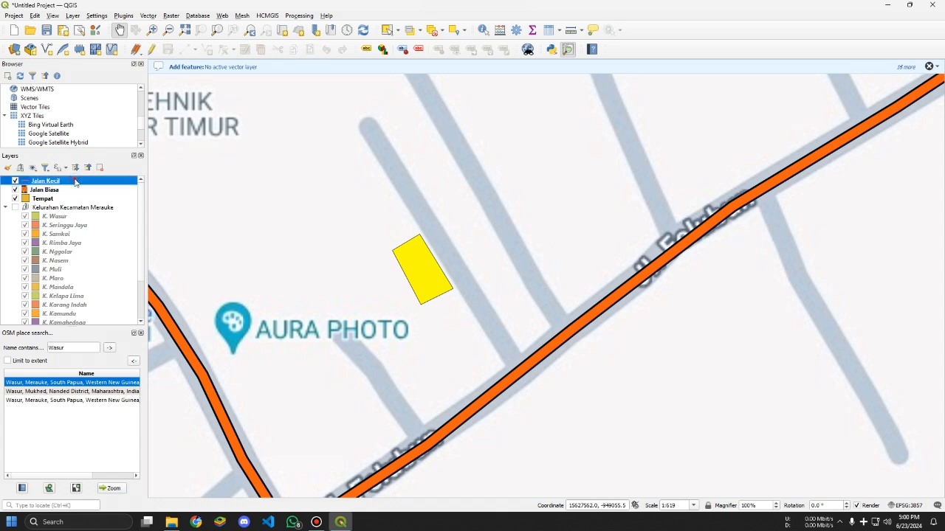
Step: Apply the topo road preset symbol to the Jalan Kecil layer
{"action": "double_click", "coordinate": [76, 182]}
{"action": "scroll", "coordinate": [499, 372], "scroll_direction": "down", "scroll_amount": 1}
{"action": "left_click", "coordinate": [460, 391]}
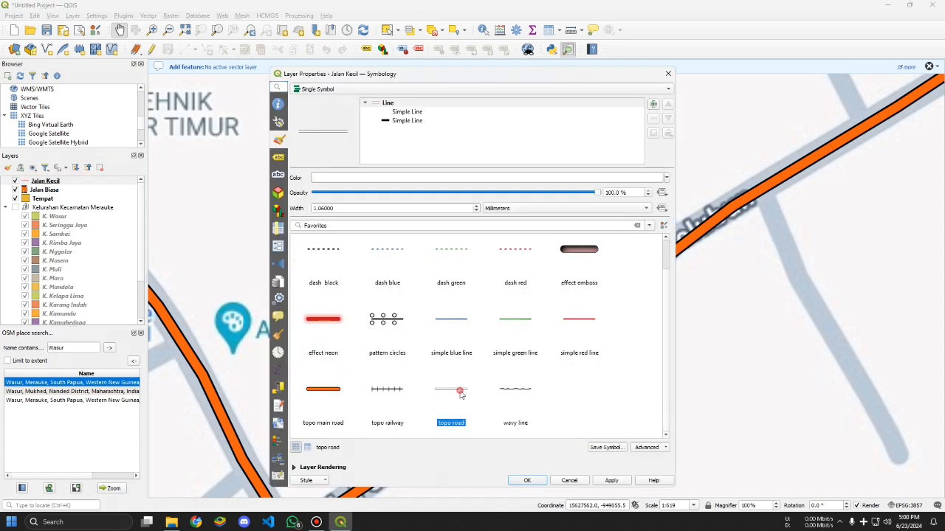
{"action": "left_click", "coordinate": [605, 481]}
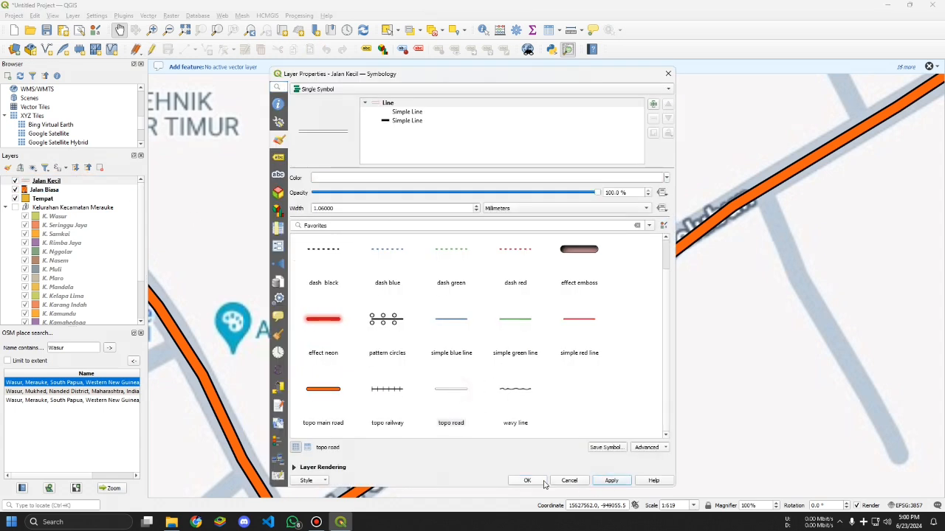
Step: Set the Jalan Kecil line width unit to Map Units and accept the symbology
{"action": "left_click", "coordinate": [648, 209]}
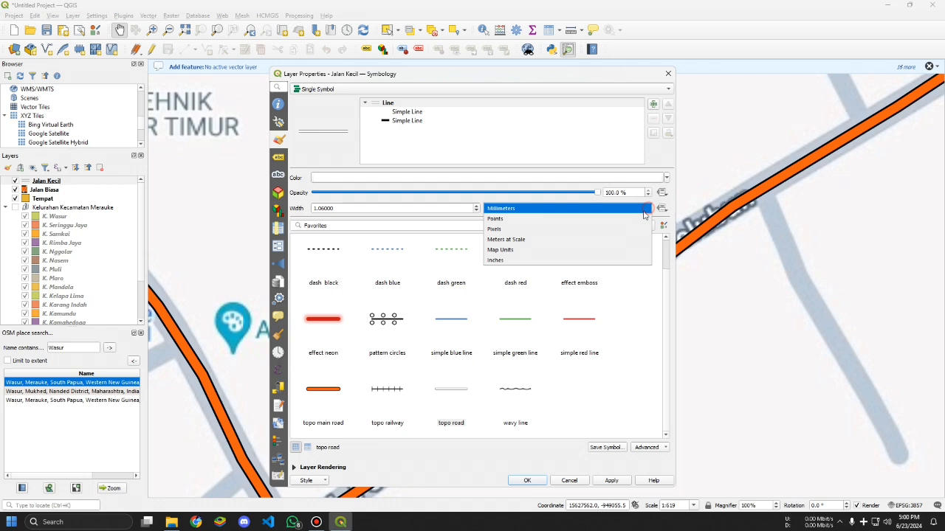
{"action": "left_click", "coordinate": [569, 257]}
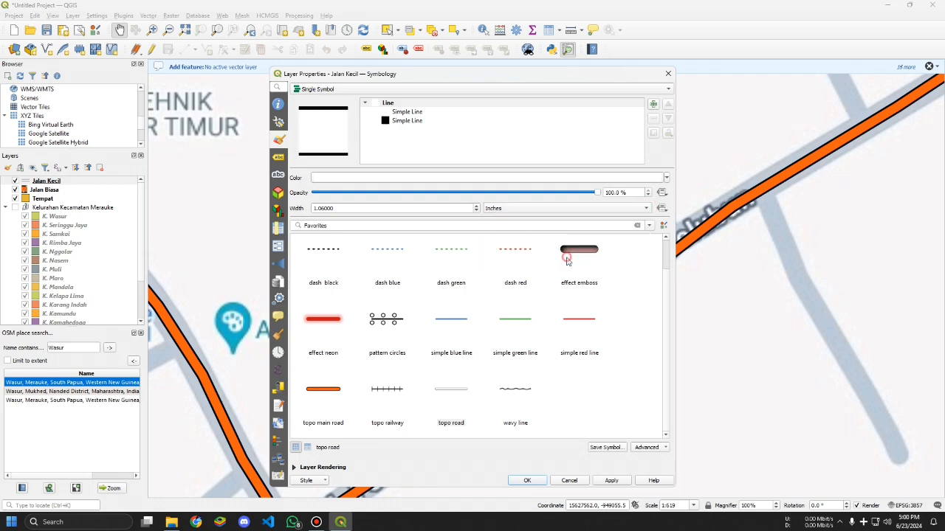
{"action": "left_click", "coordinate": [647, 209]}
{"action": "left_click", "coordinate": [617, 205]}
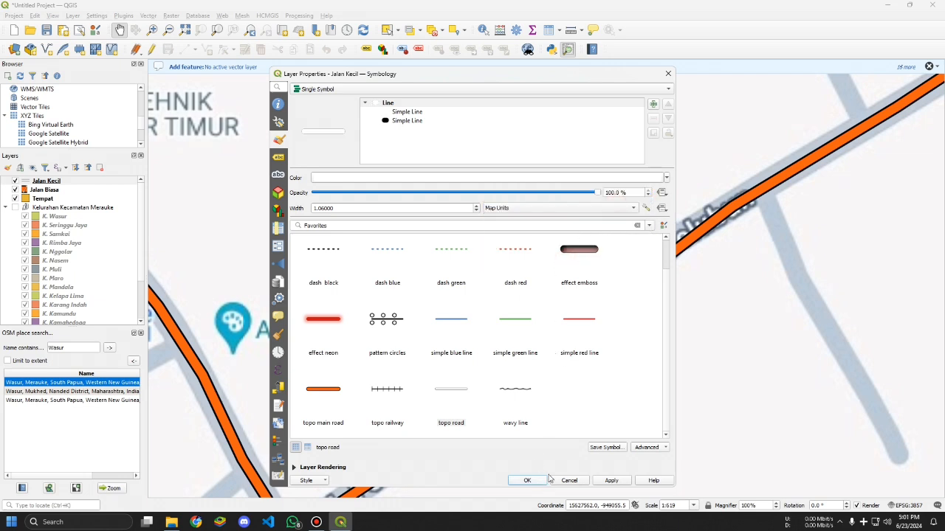
{"action": "left_click", "coordinate": [536, 481]}
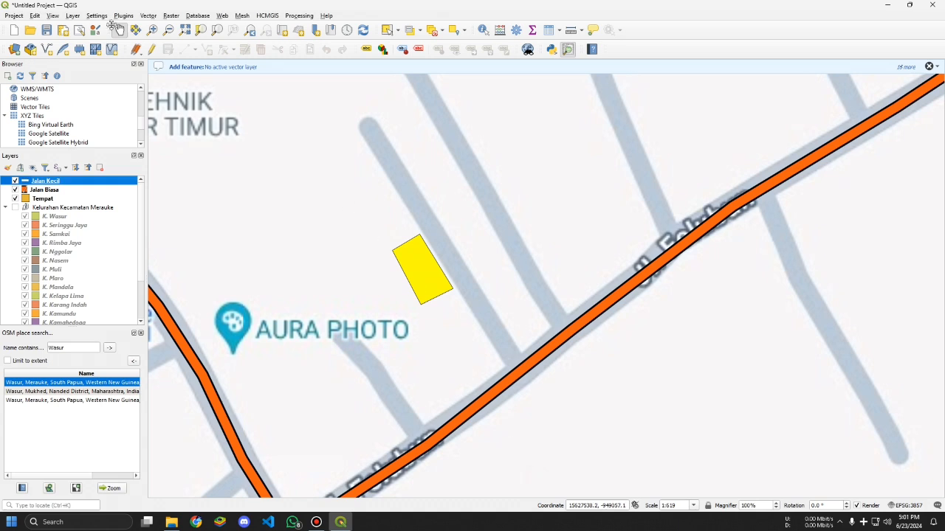
Step: Draw a road line in Jalan Kecil along the side road beside the yellow polygon to Jl. Felubun, leaving its attributes empty
{"action": "left_click", "coordinate": [152, 48]}
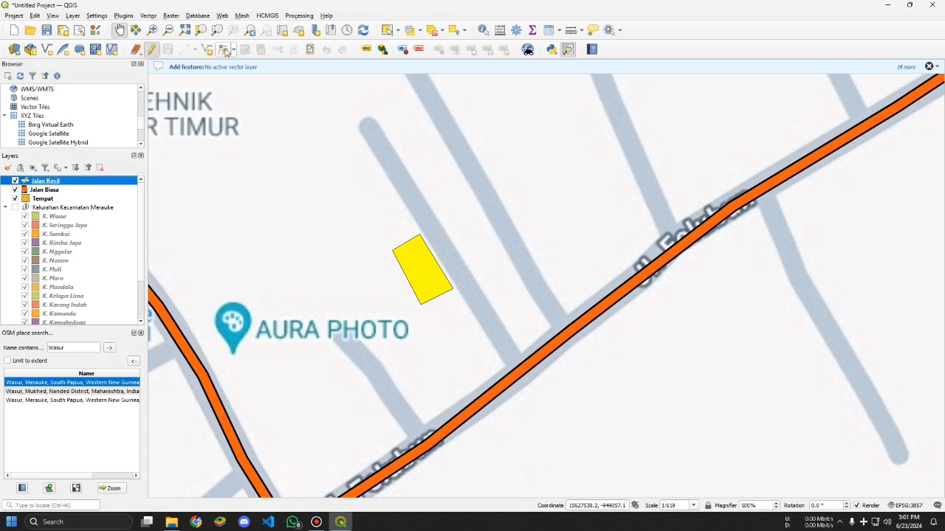
{"action": "key", "text": "ctrl+."}
{"action": "left_click", "coordinate": [368, 125]}
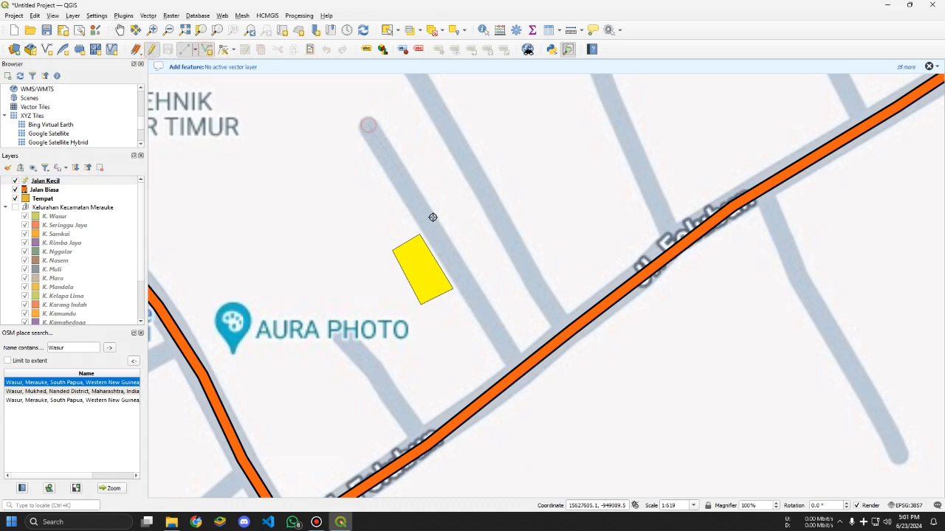
{"action": "left_click", "coordinate": [524, 369]}
{"action": "right_click", "coordinate": [519, 367]}
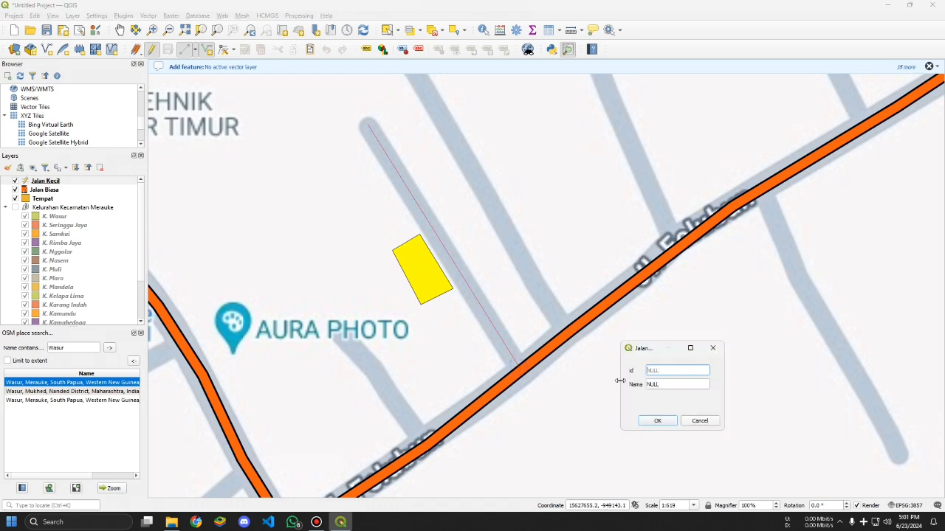
{"action": "left_click", "coordinate": [658, 421]}
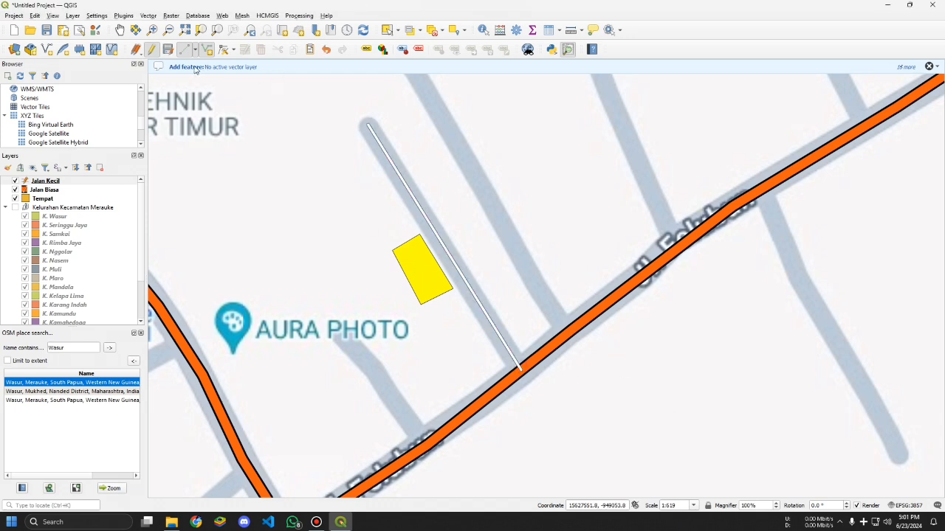
Step: Open the symbology properties of the Jalan Kecil layer
{"action": "double_click", "coordinate": [57, 182]}
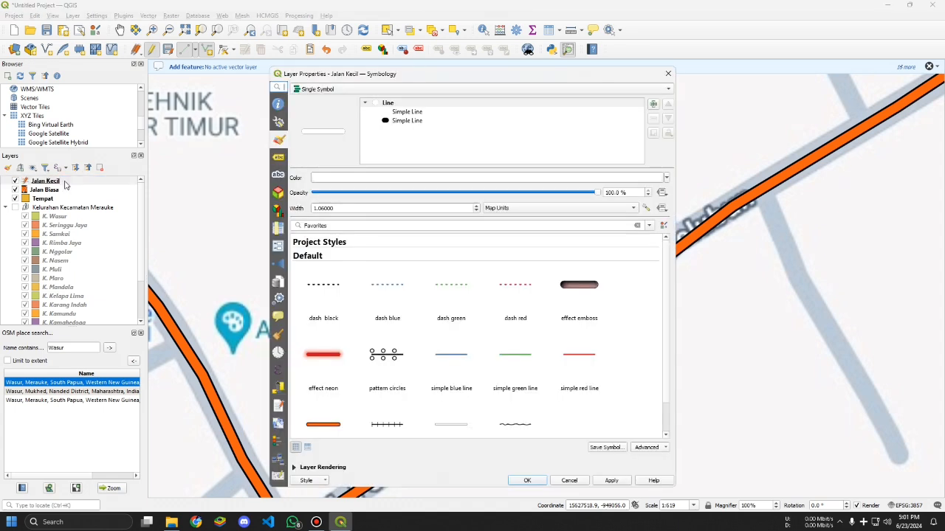
Step: Set the Jalan Kecil line width to 3.06 map units and apply the symbology
{"action": "left_click", "coordinate": [477, 206]}
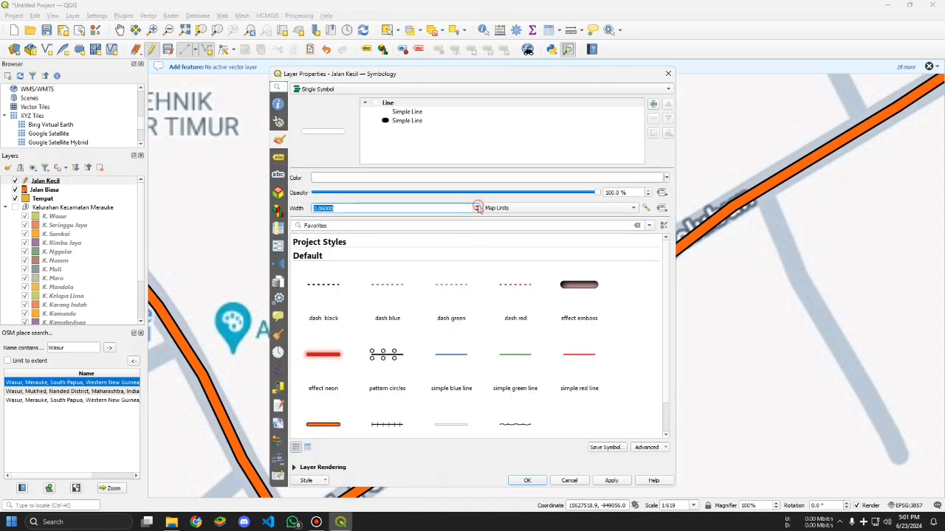
{"action": "left_click", "coordinate": [611, 482]}
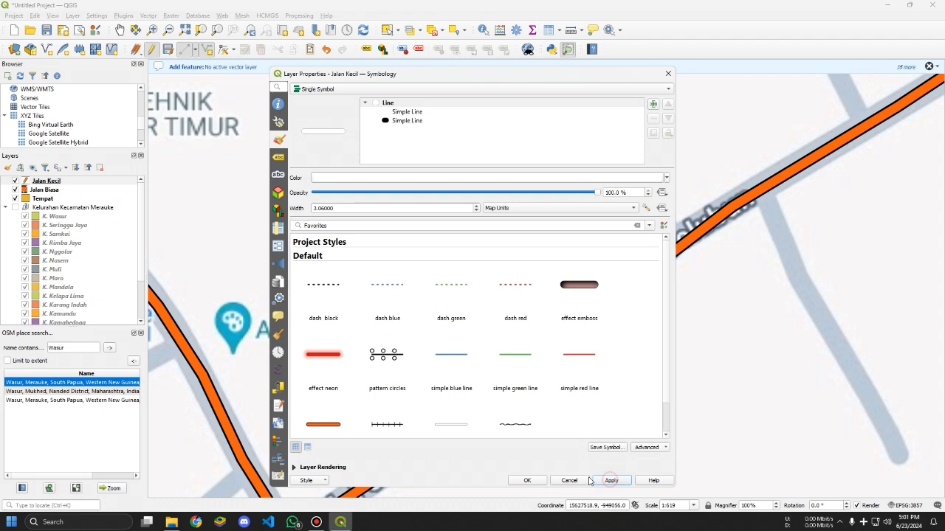
{"action": "left_click", "coordinate": [527, 481]}
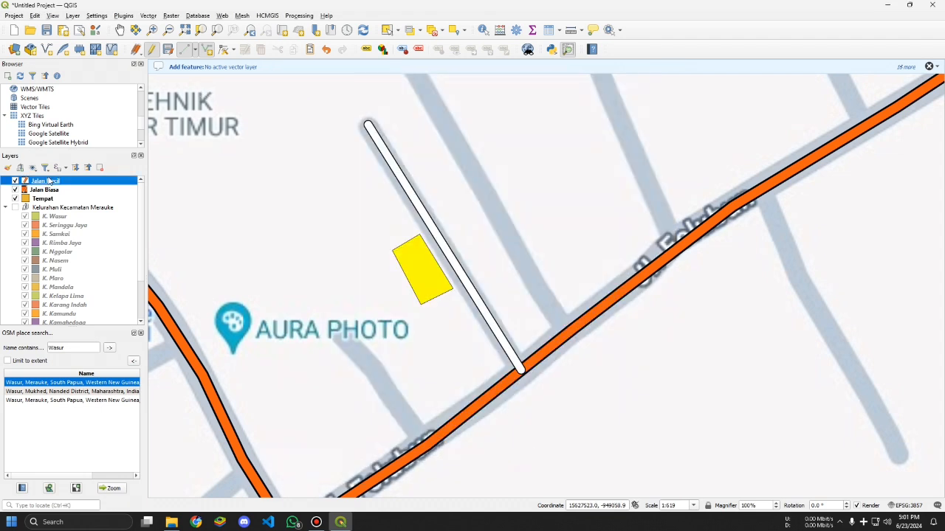
Step: Move the Jalan Biasa layer above Jalan Kecil in the layer order
{"action": "left_click", "coordinate": [58, 191]}
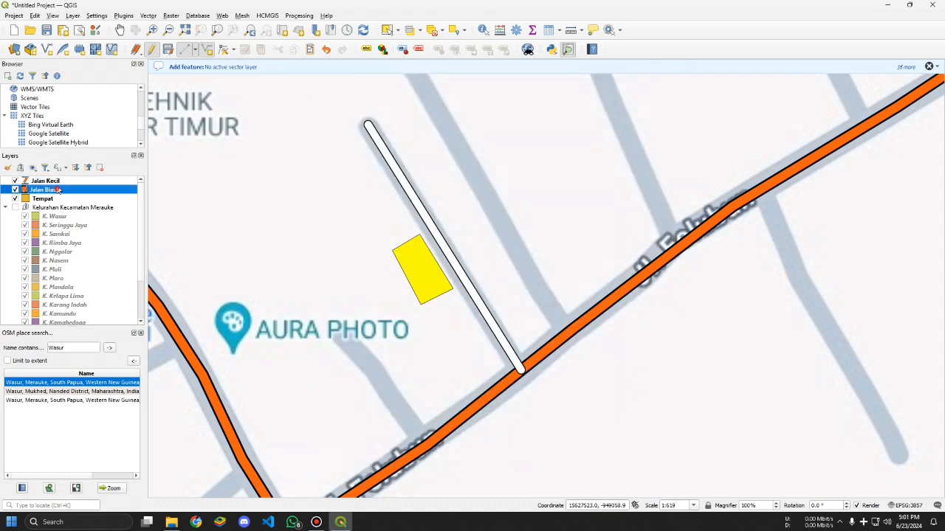
{"action": "left_click_drag", "start_coordinate": [57, 191], "coordinate": [61, 184]}
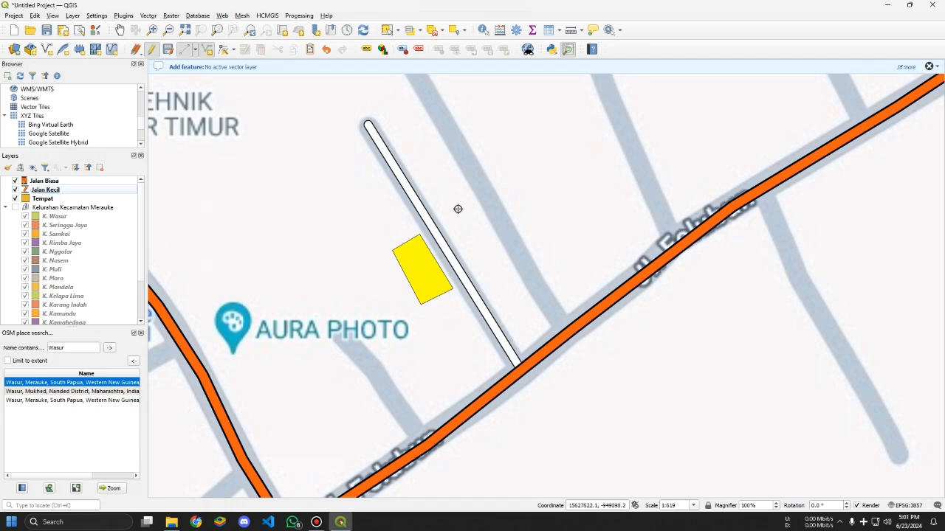
Step: Start a Jalan Kecil line at the orange road beside Dagangan Tradisional Mama-mama Papua, following the minor road toward Lantamal XI Merauke
{"action": "scroll", "coordinate": [448, 221], "scroll_direction": "down", "scroll_amount": 2}
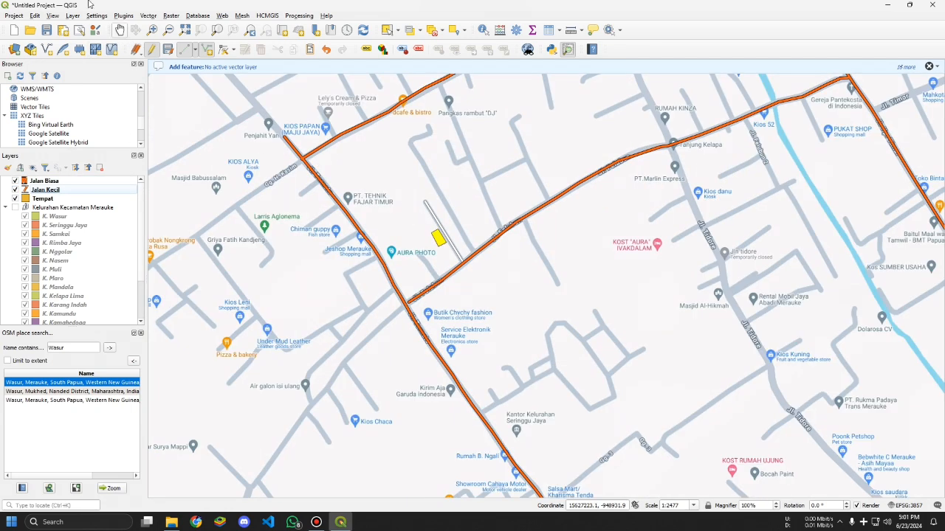
{"action": "left_click", "coordinate": [120, 29]}
{"action": "left_click_drag", "start_coordinate": [286, 196], "coordinate": [517, 424]}
{"action": "left_click_drag", "start_coordinate": [440, 253], "coordinate": [426, 298]}
{"action": "left_click_drag", "start_coordinate": [523, 278], "coordinate": [413, 137]}
{"action": "left_click_drag", "start_coordinate": [523, 247], "coordinate": [422, 181]}
{"action": "left_click_drag", "start_coordinate": [533, 199], "coordinate": [459, 300]}
{"action": "left_click_drag", "start_coordinate": [426, 221], "coordinate": [569, 398]}
{"action": "left_click_drag", "start_coordinate": [479, 160], "coordinate": [434, 308]}
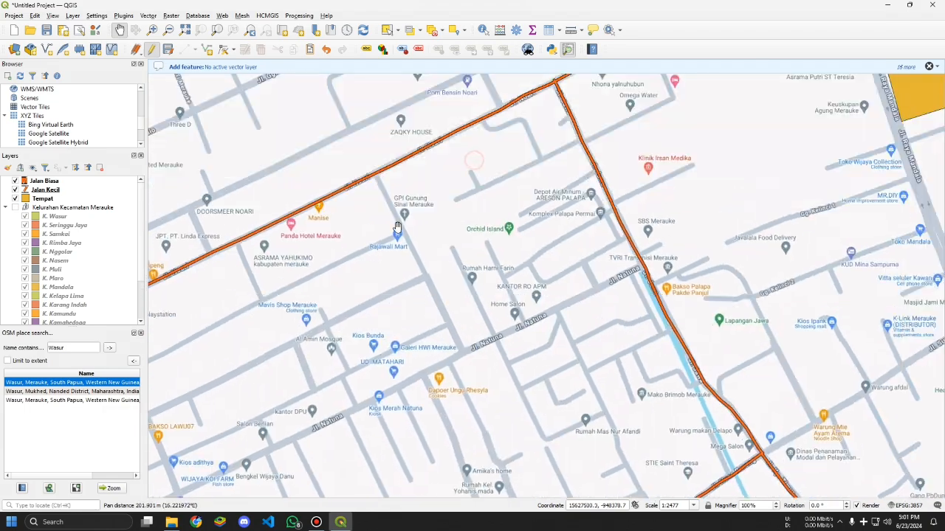
{"action": "left_click_drag", "start_coordinate": [293, 175], "coordinate": [425, 285]}
{"action": "scroll", "coordinate": [411, 308], "scroll_direction": "down", "scroll_amount": 4}
{"action": "scroll", "coordinate": [373, 316], "scroll_direction": "up", "scroll_amount": 6}
{"action": "left_click", "coordinate": [207, 49]}
{"action": "left_click", "coordinate": [481, 427]}
{"action": "scroll", "coordinate": [355, 106], "scroll_direction": "down", "scroll_amount": 1}
{"action": "left_click_drag", "start_coordinate": [354, 108], "coordinate": [425, 337]}
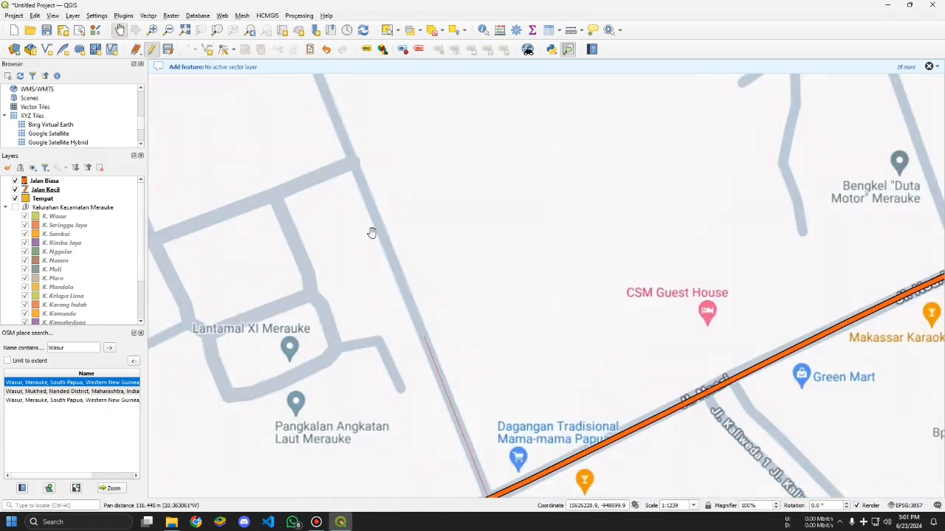
Step: Continue the line past Dinas Perikanan and Masjid Al-Fattaah to the fishing port pier and save the feature
{"action": "left_click_drag", "start_coordinate": [331, 122], "coordinate": [447, 344]}
{"action": "left_click_drag", "start_coordinate": [340, 90], "coordinate": [393, 361]}
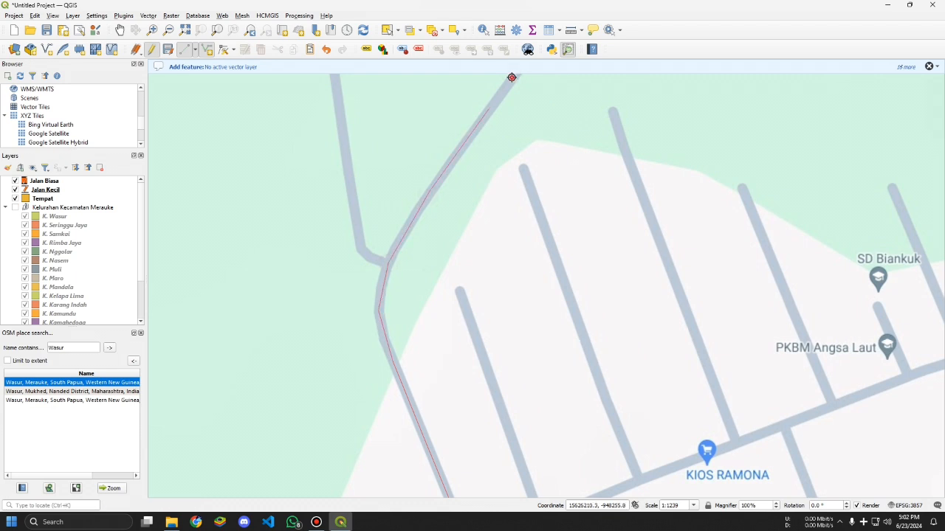
{"action": "left_click_drag", "start_coordinate": [510, 76], "coordinate": [374, 308]}
{"action": "left_click_drag", "start_coordinate": [509, 86], "coordinate": [228, 459]}
{"action": "left_click", "coordinate": [414, 174]}
{"action": "left_click", "coordinate": [431, 167]}
{"action": "right_click", "coordinate": [493, 194]}
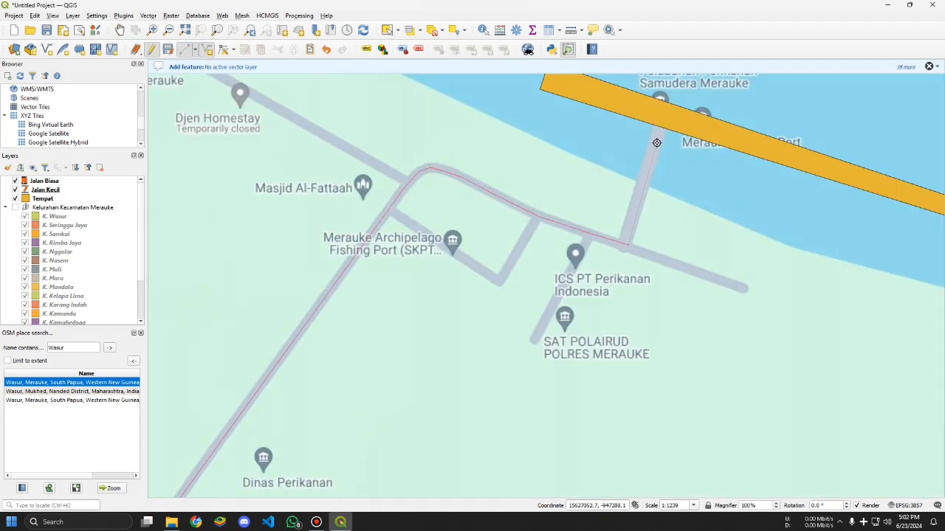
{"action": "key", "text": "Return"}
Step: Move the Jalan Kecil layer below the kelurahan group, directly above OpenStreetMap
{"action": "scroll", "coordinate": [577, 381], "scroll_direction": "down", "scroll_amount": 1}
{"action": "left_click_drag", "start_coordinate": [45, 190], "coordinate": [46, 308]}
{"action": "scroll", "coordinate": [61, 251], "scroll_direction": "down", "scroll_amount": 2}
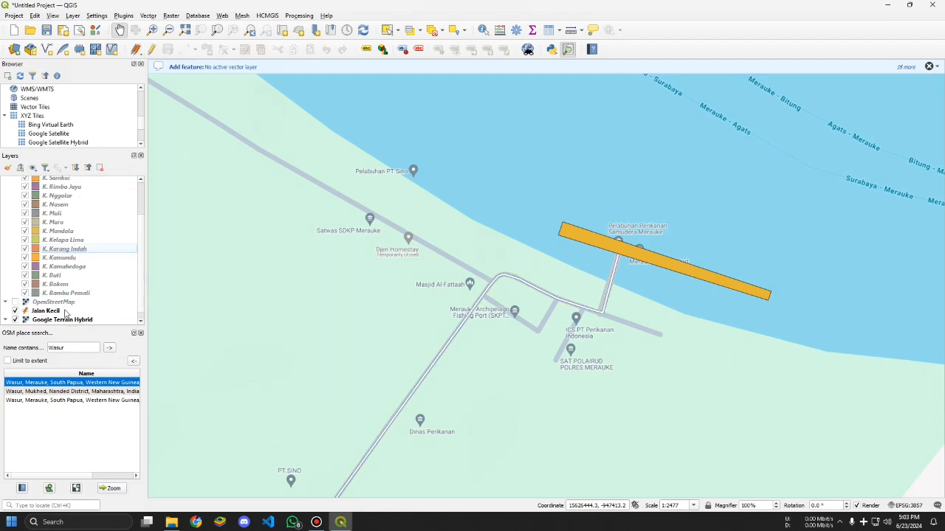
{"action": "left_click_drag", "start_coordinate": [52, 250], "coordinate": [44, 295]}
{"action": "scroll", "coordinate": [538, 413], "scroll_direction": "down", "scroll_amount": 1}
Step: Add Jalan Kecil lines for the two access roads linking the Merauke harbour pier to the orange road
{"action": "left_click_drag", "start_coordinate": [661, 295], "coordinate": [590, 200]}
{"action": "scroll", "coordinate": [590, 200], "scroll_direction": "up", "scroll_amount": 1}
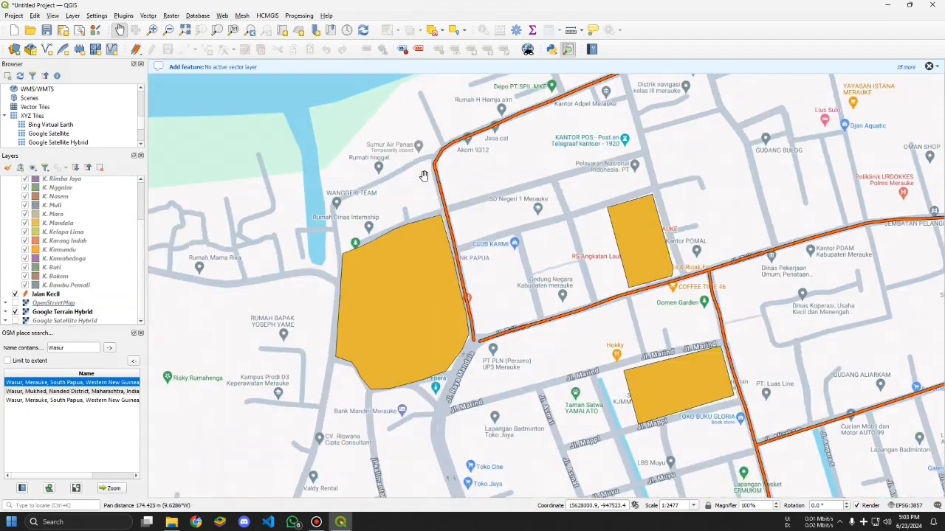
{"action": "left_click_drag", "start_coordinate": [418, 185], "coordinate": [443, 413]}
{"action": "left_click", "coordinate": [44, 294]}
{"action": "key", "text": "ctrl+."}
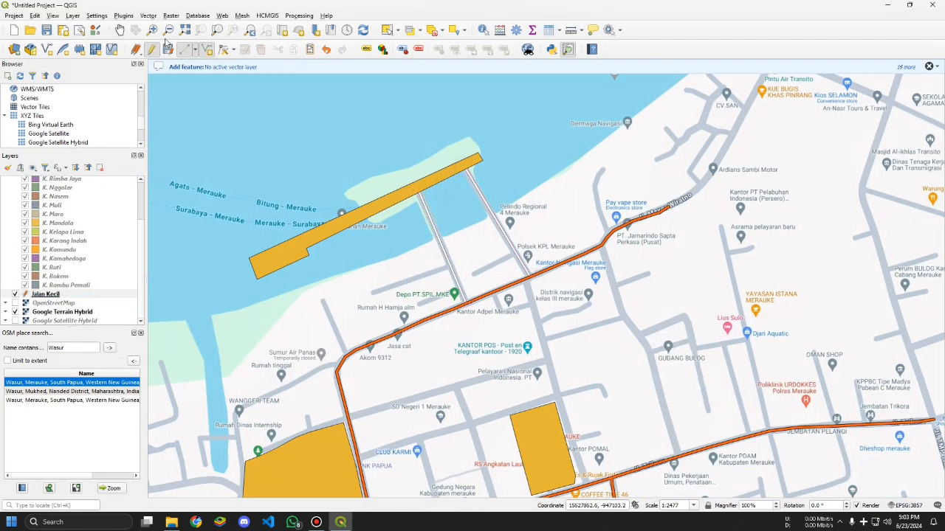
Step: Trace the small roads running south past Kantor Pos and Gudang Bulog to the next orange road in Jalan Kecil
{"action": "left_click_drag", "start_coordinate": [524, 287], "coordinate": [287, 199]}
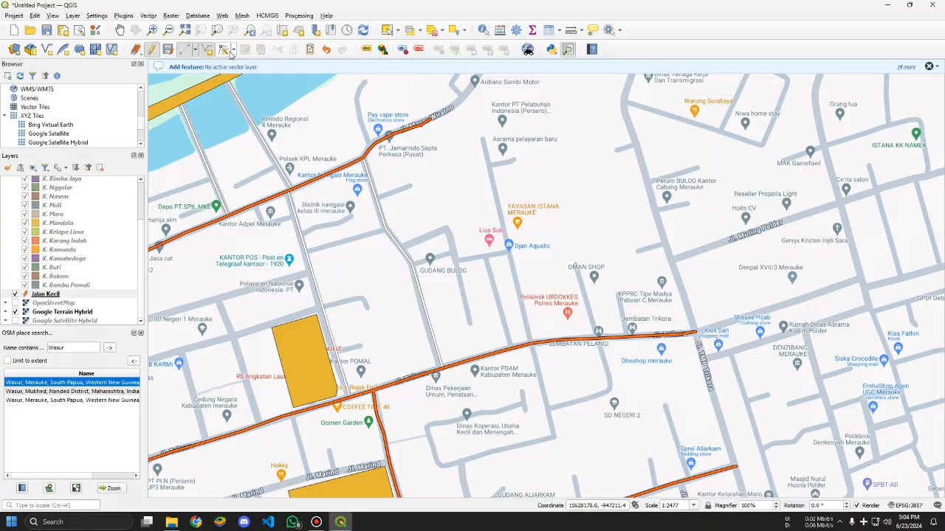
{"action": "left_click_drag", "start_coordinate": [343, 391], "coordinate": [295, 95]}
{"action": "left_click_drag", "start_coordinate": [616, 386], "coordinate": [530, 269]}
Step: Trace the airport access road past Kantor Airnav Merauke to the terminal area in Jalan Kecil
{"action": "scroll", "coordinate": [546, 347], "scroll_direction": "down", "scroll_amount": 2}
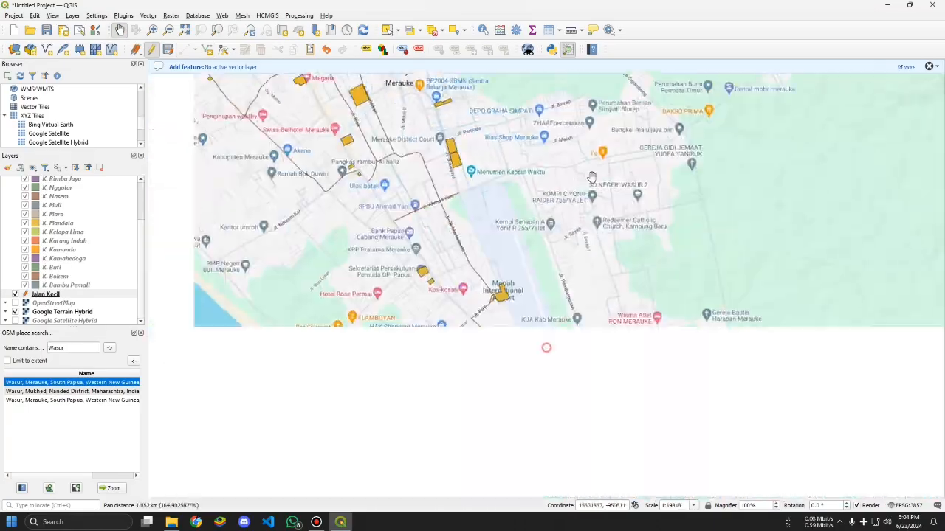
{"action": "scroll", "coordinate": [341, 249], "scroll_direction": "up", "scroll_amount": 4}
{"action": "left_click_drag", "start_coordinate": [368, 127], "coordinate": [396, 255]}
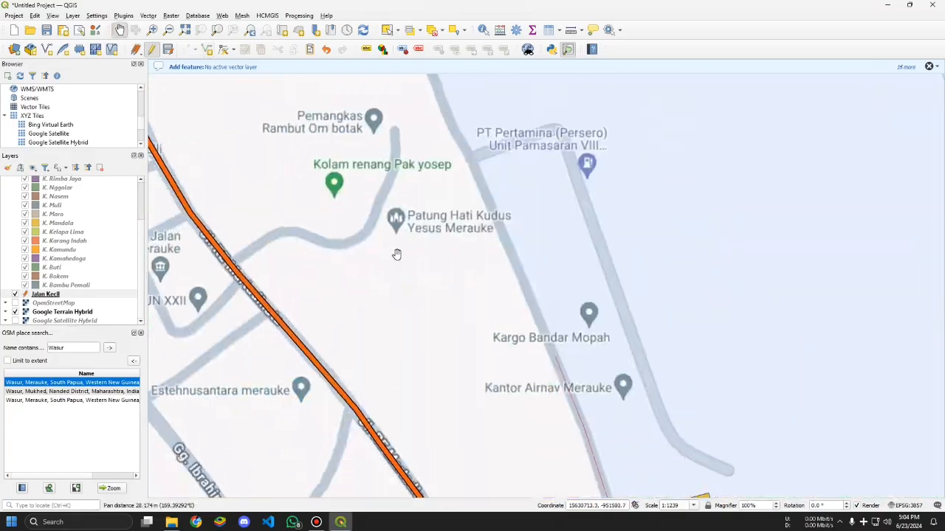
{"action": "scroll", "coordinate": [424, 308], "scroll_direction": "down", "scroll_amount": 1}
{"action": "left_click_drag", "start_coordinate": [424, 308], "coordinate": [360, 182]}
{"action": "scroll", "coordinate": [411, 359], "scroll_direction": "up", "scroll_amount": 1}
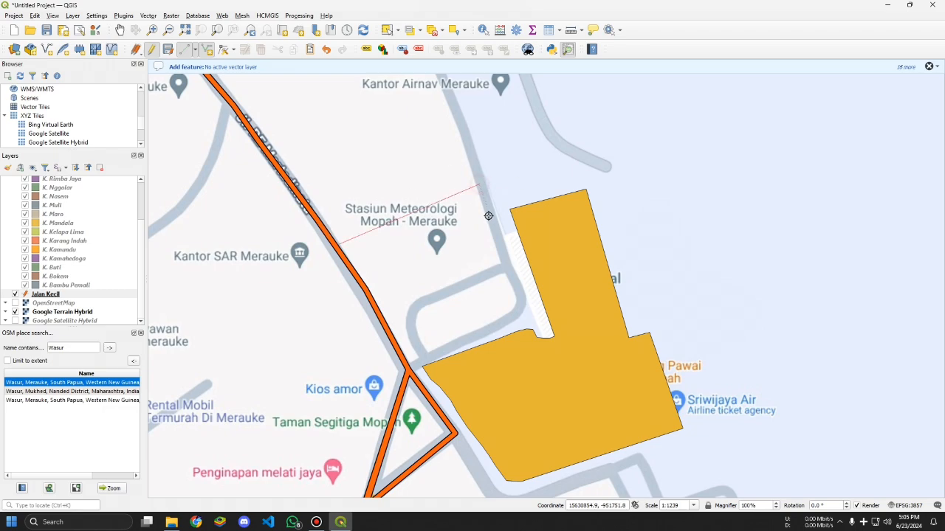
Step: Hide the Tempat layer to uncover the roads on the Musamus University campus
{"action": "left_click", "coordinate": [120, 31]}
{"action": "scroll", "coordinate": [299, 133], "scroll_direction": "down", "scroll_amount": 2}
{"action": "left_click_drag", "start_coordinate": [334, 302], "coordinate": [368, 104]}
{"action": "left_click_drag", "start_coordinate": [450, 491], "coordinate": [483, 299]}
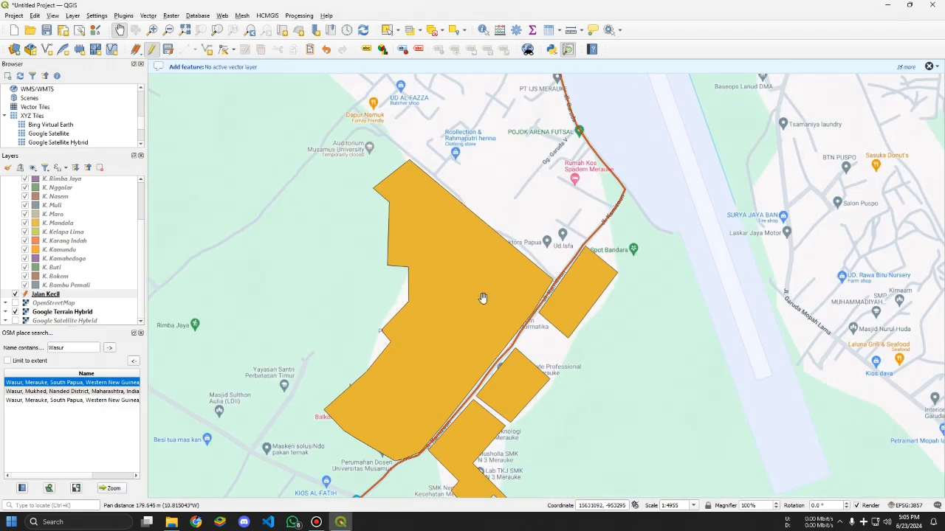
{"action": "scroll", "coordinate": [23, 210], "scroll_direction": "up", "scroll_amount": 2}
{"action": "left_click", "coordinate": [15, 179]}
Step: Trace the curved campus road from the orange road around Musamus University to behind Laboratorium Teknik Informatika and save the feature
{"action": "scroll", "coordinate": [481, 363], "scroll_direction": "up", "scroll_amount": 1}
{"action": "left_click", "coordinate": [206, 51]}
{"action": "left_click", "coordinate": [547, 210]}
{"action": "scroll", "coordinate": [507, 186], "scroll_direction": "up", "scroll_amount": 1}
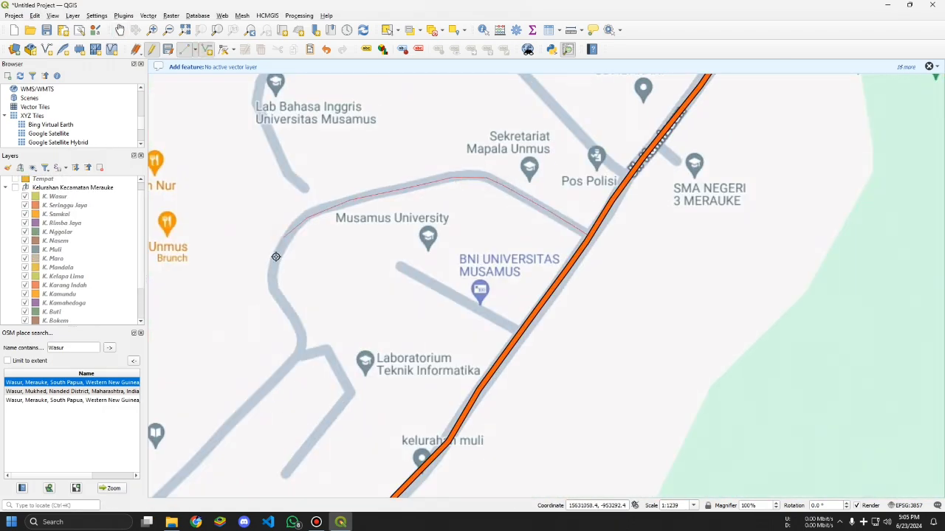
{"action": "left_click", "coordinate": [299, 355]}
{"action": "left_click", "coordinate": [285, 473]}
{"action": "left_click", "coordinate": [120, 31]}
{"action": "left_click_drag", "start_coordinate": [183, 495], "coordinate": [361, 248]}
{"action": "left_click", "coordinate": [206, 50]}
{"action": "right_click", "coordinate": [737, 462]}
{"action": "left_click", "coordinate": [656, 419]}
Step: Trace the campus road past Perpustakaan MUSAMUS as a Jalan Kecil line, save it, and show the Tempat layer again
{"action": "left_click", "coordinate": [476, 108]}
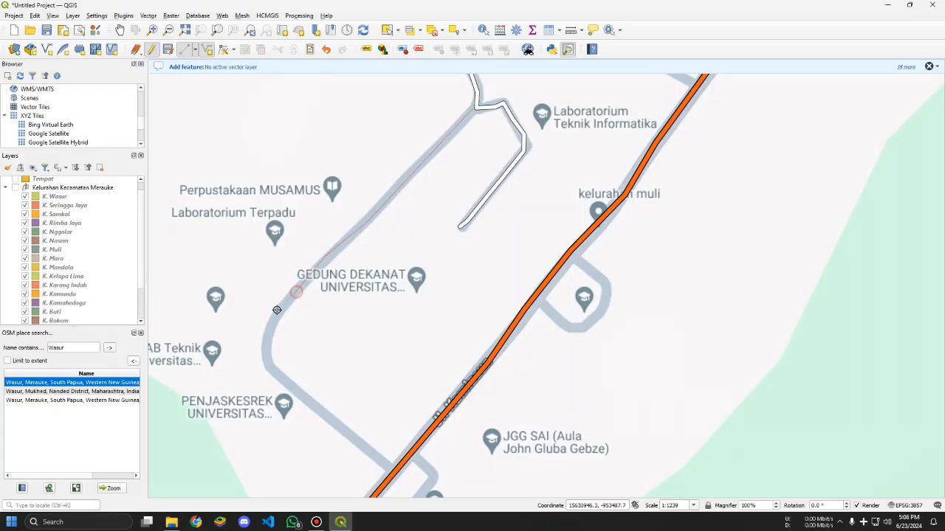
{"action": "left_click", "coordinate": [277, 310]}
{"action": "right_click", "coordinate": [297, 389]}
{"action": "left_click", "coordinate": [658, 420]}
{"action": "scroll", "coordinate": [443, 295], "scroll_direction": "down", "scroll_amount": 2}
{"action": "left_click", "coordinate": [15, 179]}
Step: Trace Jl. TMP Trikora past Bakso Malang & Mie Ayam as a Jalan Biasa line and save the feature
{"action": "left_click", "coordinate": [120, 30]}
{"action": "left_click_drag", "start_coordinate": [310, 244], "coordinate": [426, 276]}
{"action": "scroll", "coordinate": [426, 275], "scroll_direction": "up", "scroll_amount": 1}
{"action": "left_click_drag", "start_coordinate": [332, 310], "coordinate": [412, 372]}
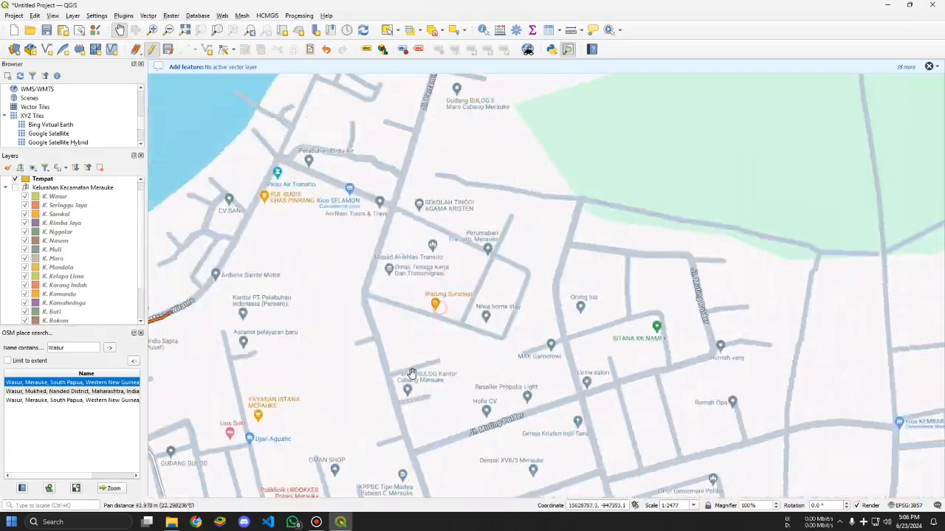
{"action": "left_click", "coordinate": [184, 49]}
{"action": "left_click", "coordinate": [206, 49]}
{"action": "scroll", "coordinate": [352, 200], "scroll_direction": "up", "scroll_amount": 2}
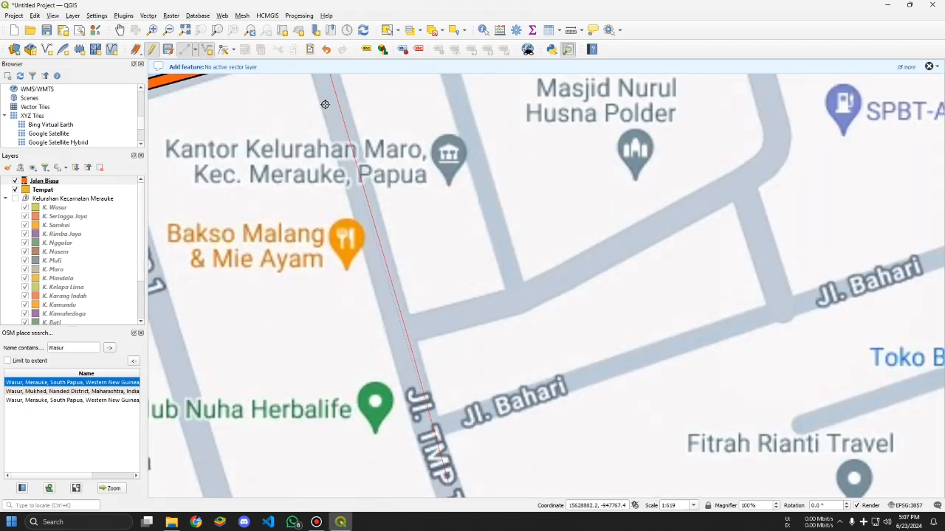
{"action": "scroll", "coordinate": [324, 104], "scroll_direction": "down", "scroll_amount": 2}
{"action": "scroll", "coordinate": [453, 399], "scroll_direction": "up", "scroll_amount": 1}
{"action": "right_click", "coordinate": [453, 399]}
{"action": "left_click", "coordinate": [656, 420]}
{"action": "scroll", "coordinate": [453, 398], "scroll_direction": "down", "scroll_amount": 2}
{"action": "left_click", "coordinate": [120, 30]}
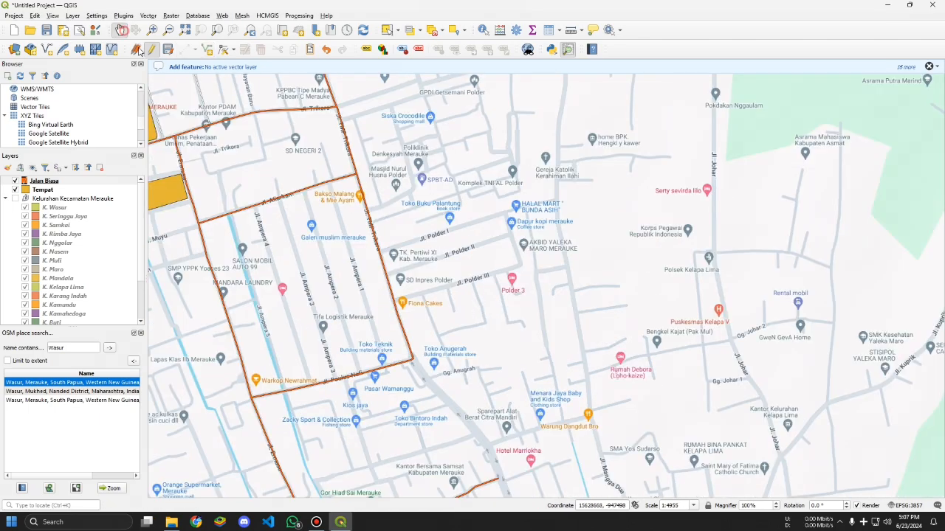
{"action": "left_click_drag", "start_coordinate": [238, 435], "coordinate": [546, 245]}
{"action": "left_click_drag", "start_coordinate": [512, 292], "coordinate": [512, 230]}
{"action": "left_click_drag", "start_coordinate": [441, 224], "coordinate": [600, 405]}
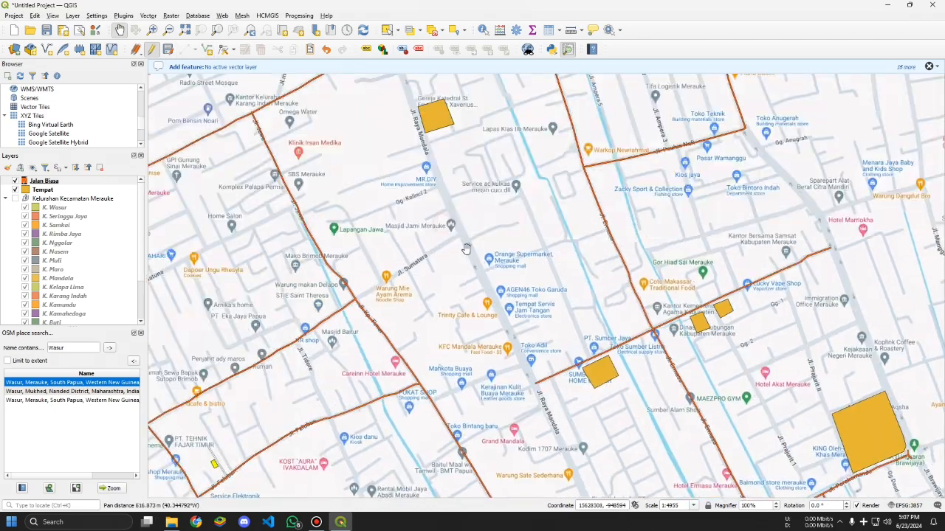
{"action": "left_click_drag", "start_coordinate": [465, 250], "coordinate": [358, 301]}
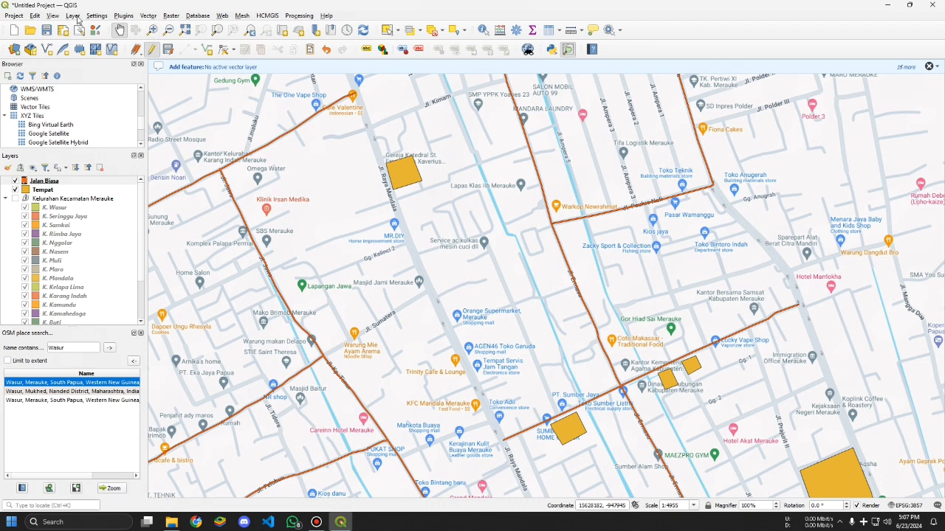
Step: Start a new shapefile layer with the file name Jalan Besar in the Peta Jefta folder
{"action": "left_click", "coordinate": [46, 49]}
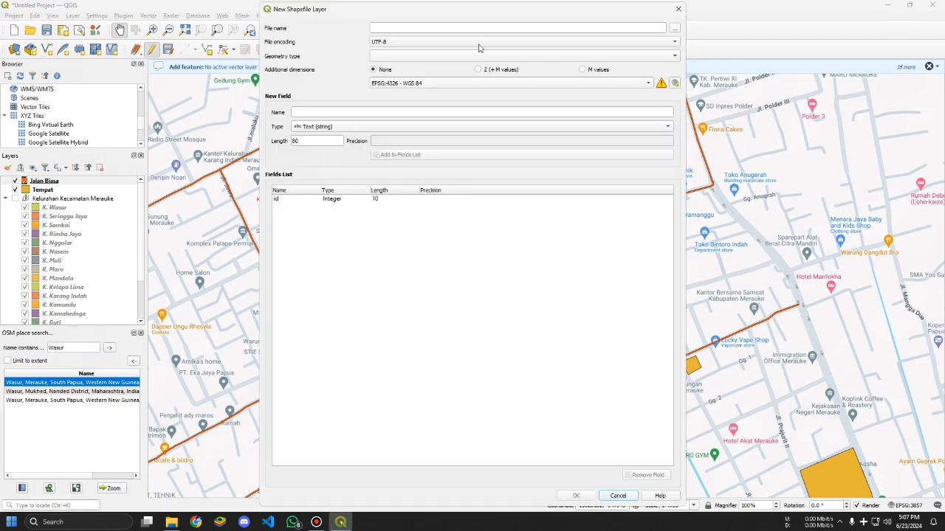
{"action": "left_click", "coordinate": [674, 28]}
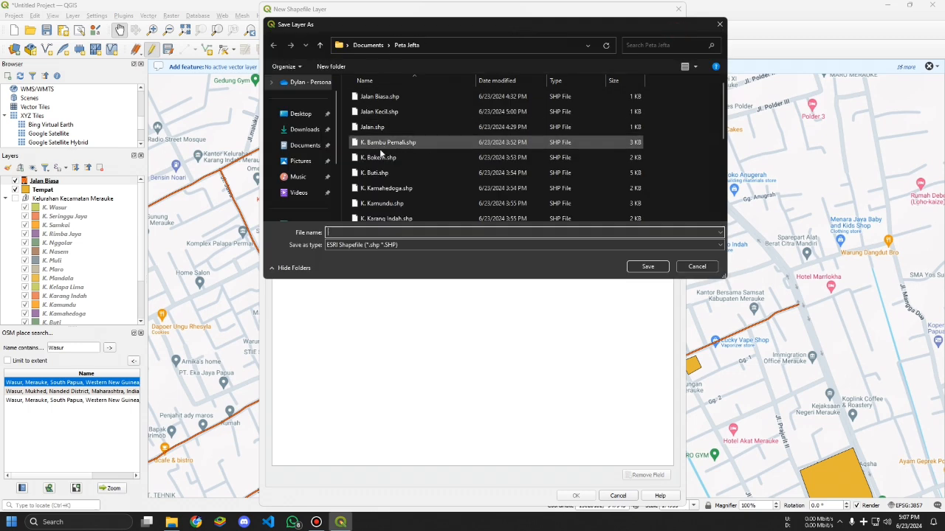
{"action": "type", "text": "J"}
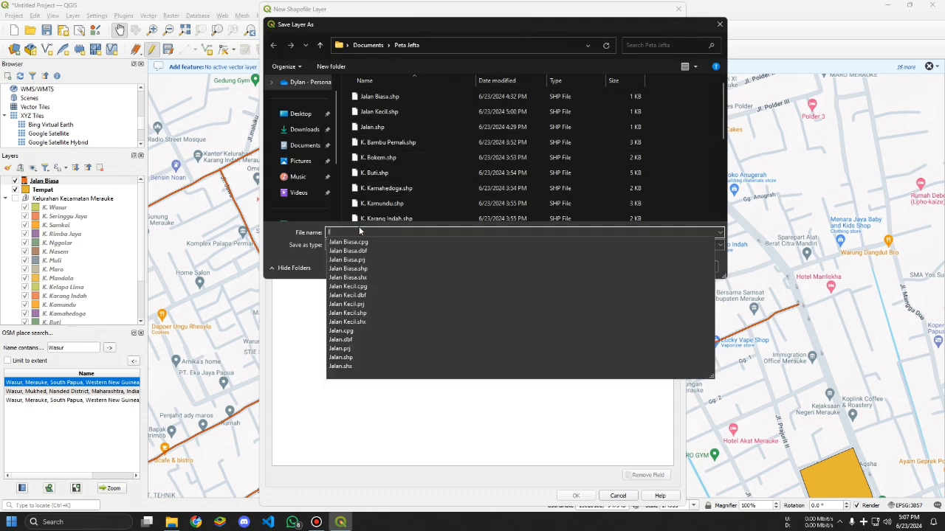
{"action": "type", "text": "alan Besar"}
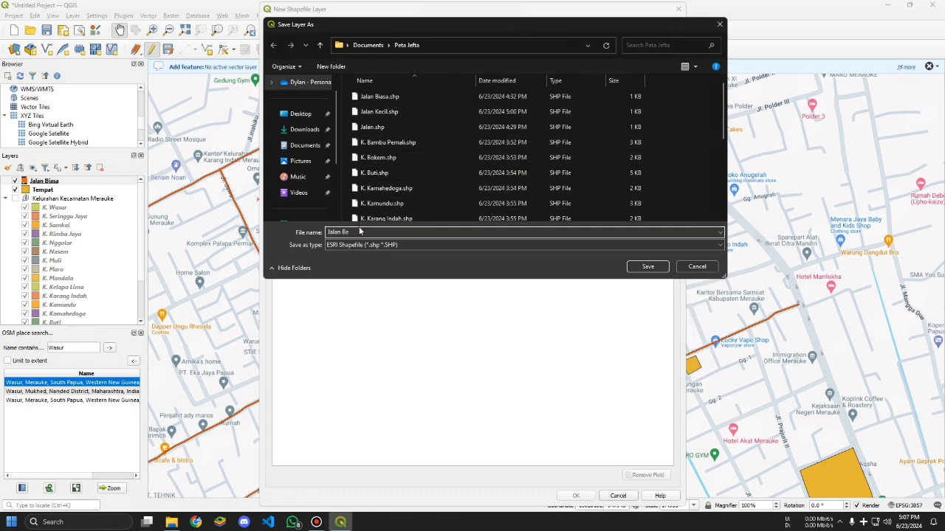
{"action": "left_click", "coordinate": [638, 269]}
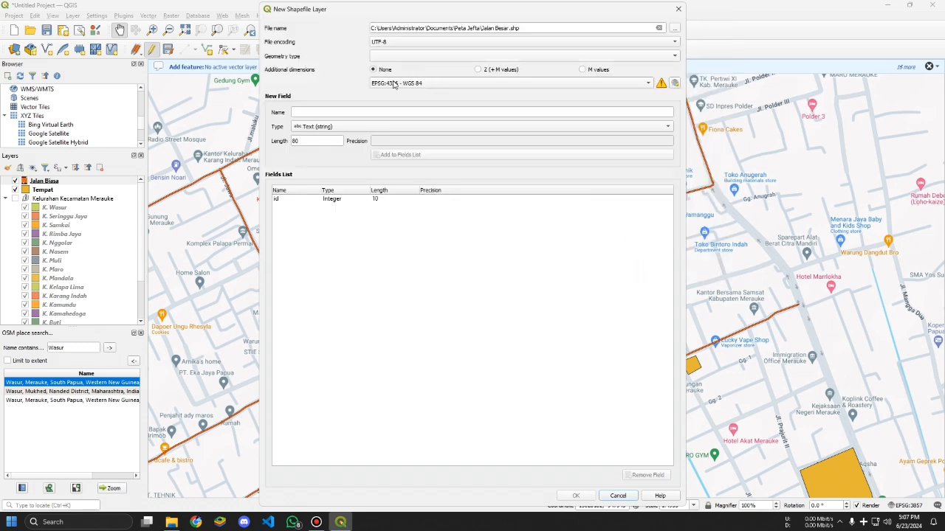
Step: Add a text field Nama, choose LineString geometry, and create the shapefile layer
{"action": "left_click", "coordinate": [343, 116]}
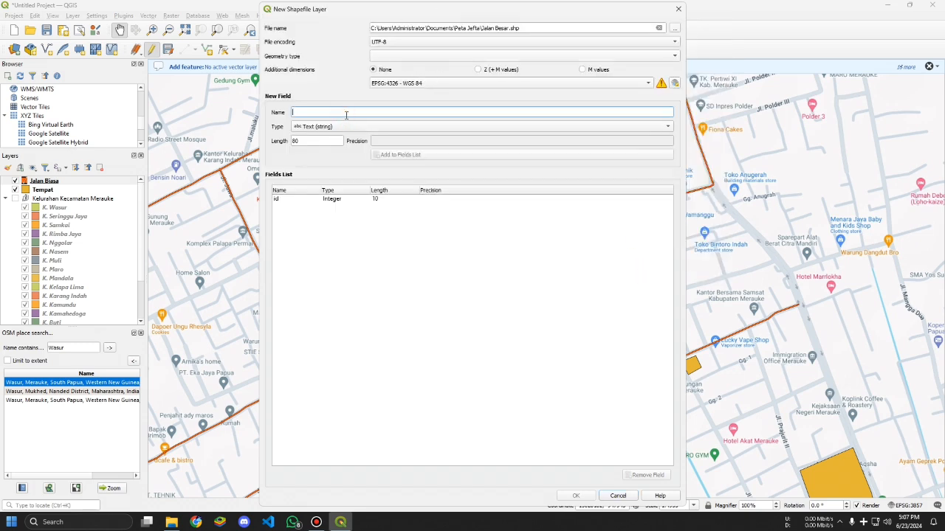
{"action": "type", "text": "Nama"}
{"action": "left_click", "coordinate": [398, 154]}
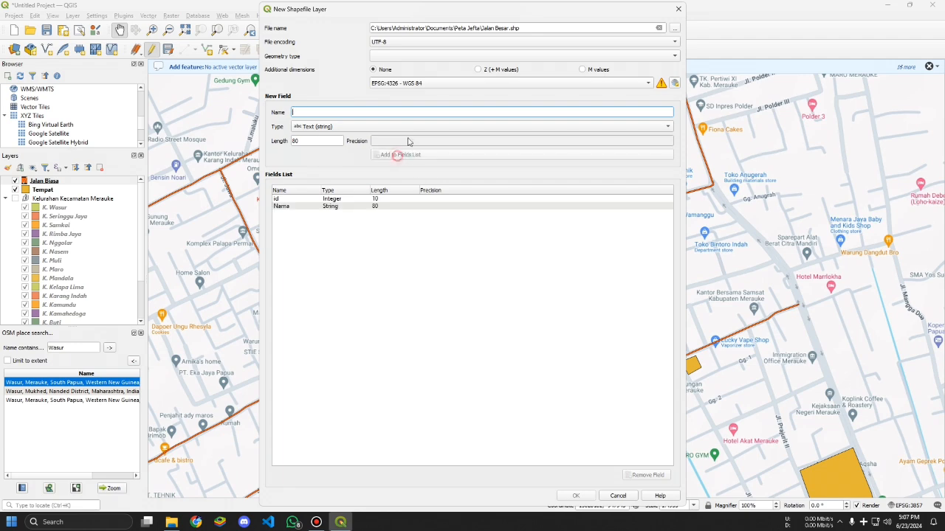
{"action": "left_click", "coordinate": [422, 56]}
{"action": "left_click", "coordinate": [397, 87]}
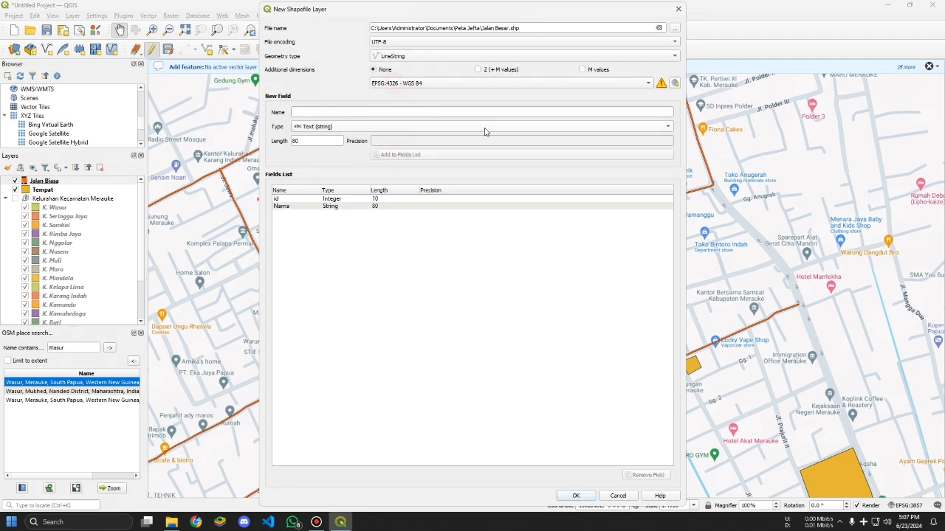
{"action": "left_click", "coordinate": [575, 496]}
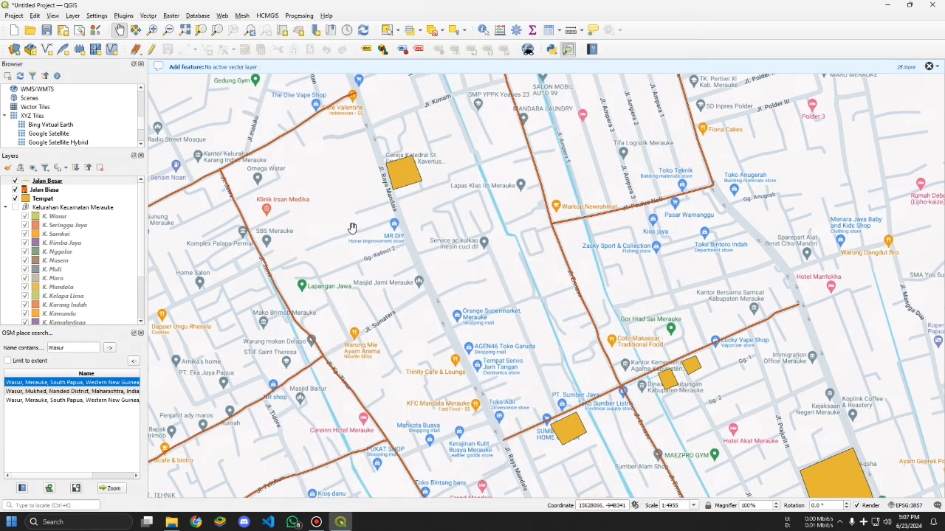
Step: Style the Jalan Besar layer with the topo main road symbol at a width of 7.86 millimetres and apply it
{"action": "left_click", "coordinate": [37, 182]}
{"action": "double_click", "coordinate": [37, 183]}
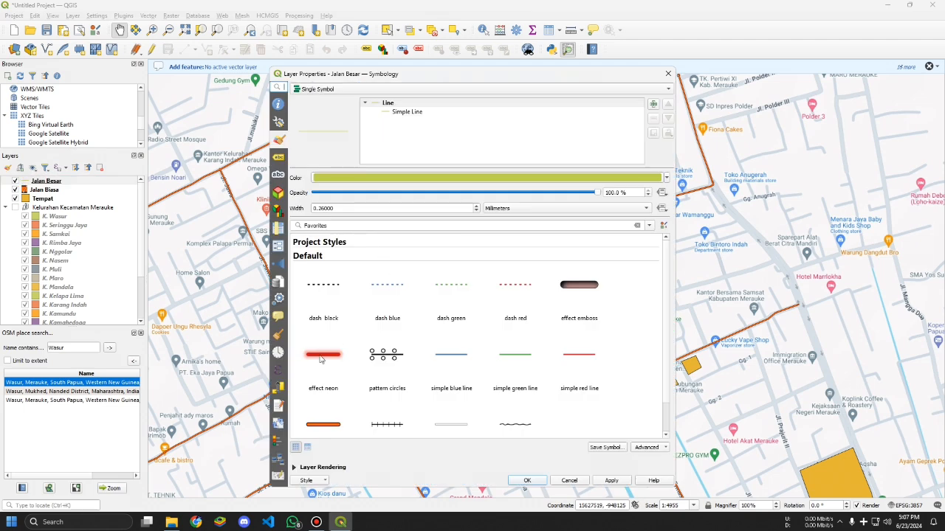
{"action": "left_click", "coordinate": [322, 424]}
{"action": "left_click", "coordinate": [476, 206]}
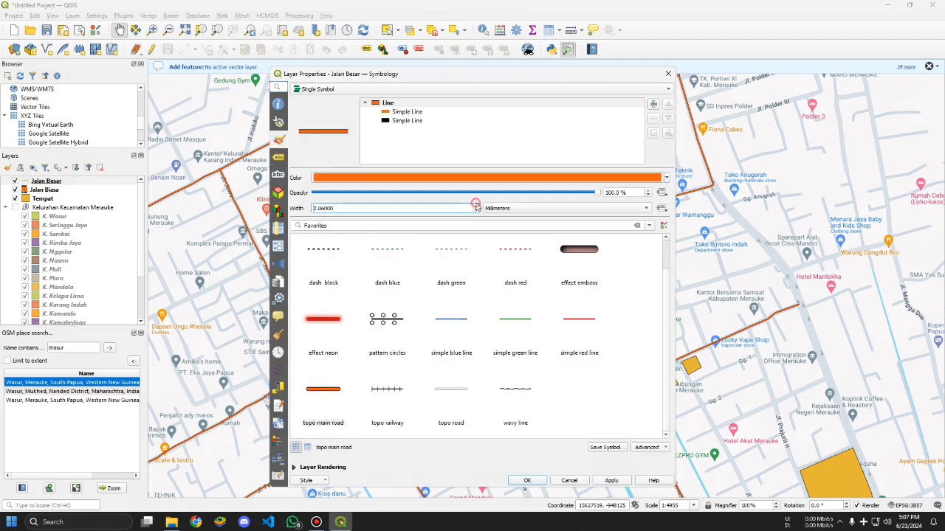
{"action": "left_click", "coordinate": [478, 204]}
{"action": "left_click", "coordinate": [478, 204]}
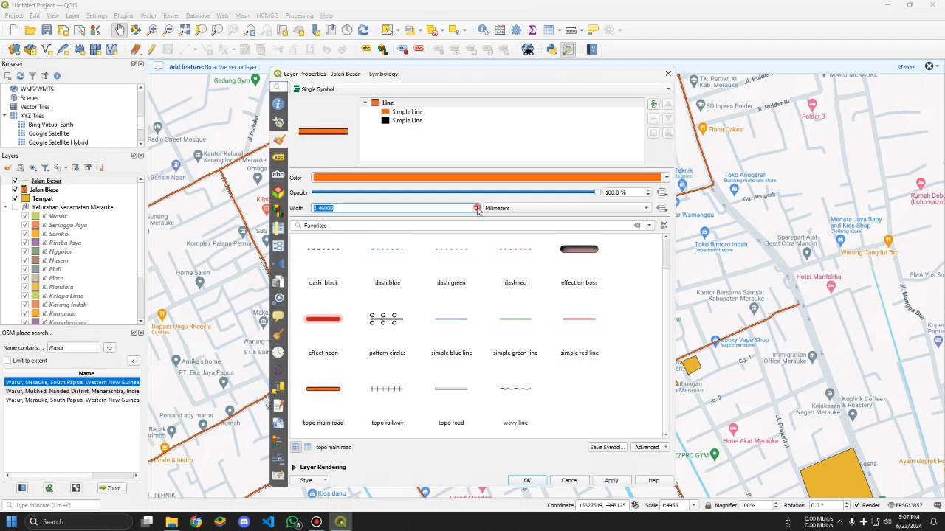
{"action": "left_click", "coordinate": [477, 207]}
{"action": "left_click", "coordinate": [477, 207]}
{"action": "left_click", "coordinate": [477, 207]}
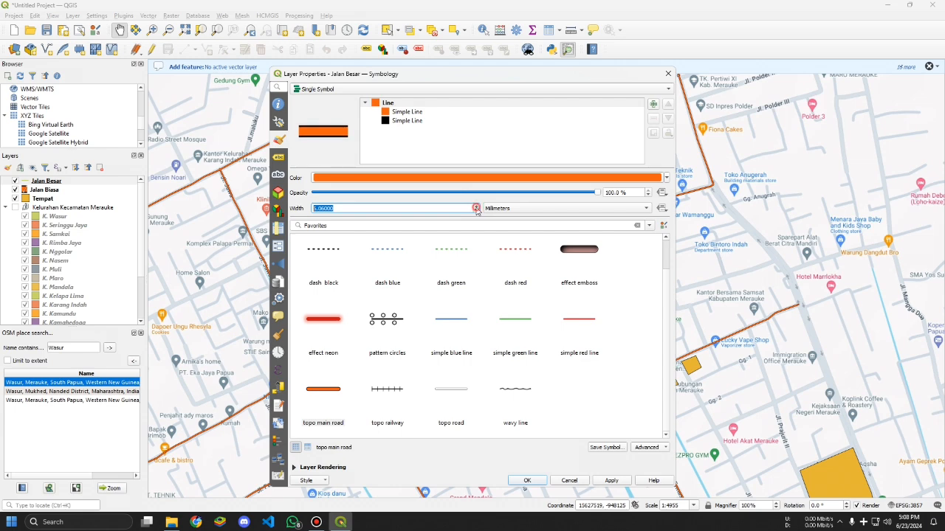
{"action": "left_click", "coordinate": [477, 207]}
{"action": "left_click", "coordinate": [477, 207]}
{"action": "left_click", "coordinate": [476, 206]}
{"action": "left_click", "coordinate": [477, 206]}
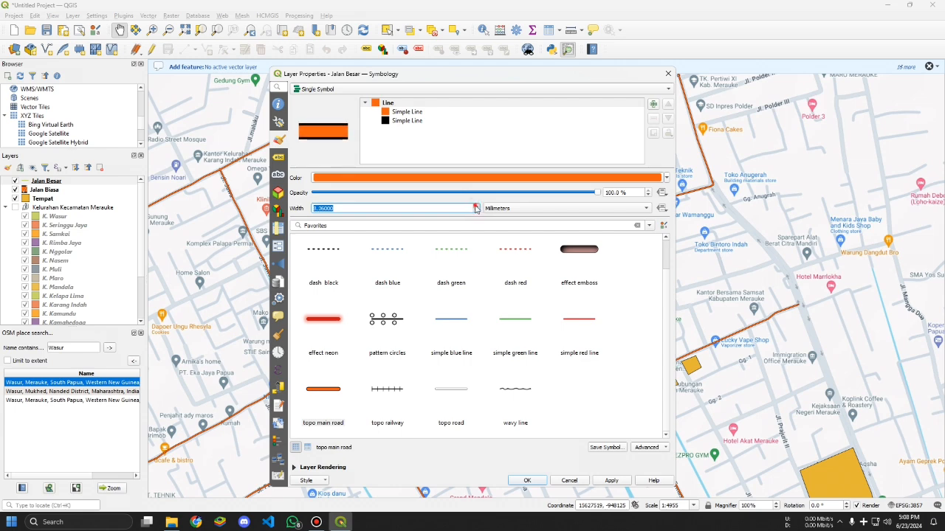
{"action": "left_click", "coordinate": [476, 206]}
{"action": "left_click", "coordinate": [607, 481]}
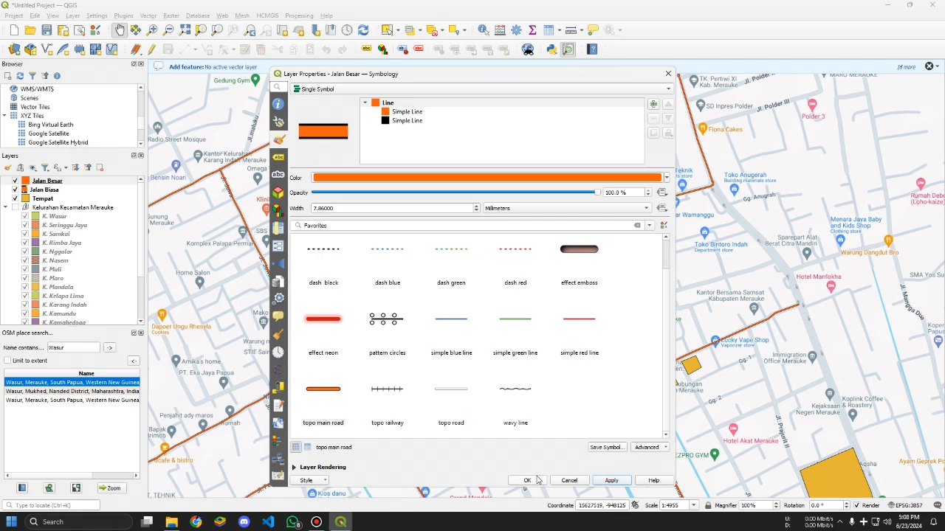
{"action": "left_click", "coordinate": [526, 480]}
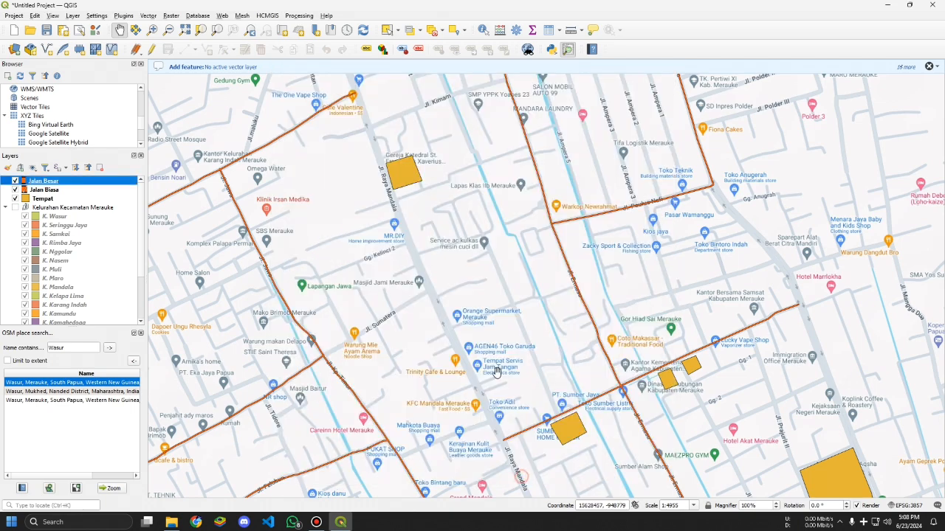
Step: Start a Jalan Besar line at the Jl. Raya Mandala junction by PT PLN and trace the road to Toko Dua
{"action": "left_click_drag", "start_coordinate": [470, 278], "coordinate": [465, 286]}
{"action": "scroll", "coordinate": [464, 287], "scroll_direction": "up", "scroll_amount": 4}
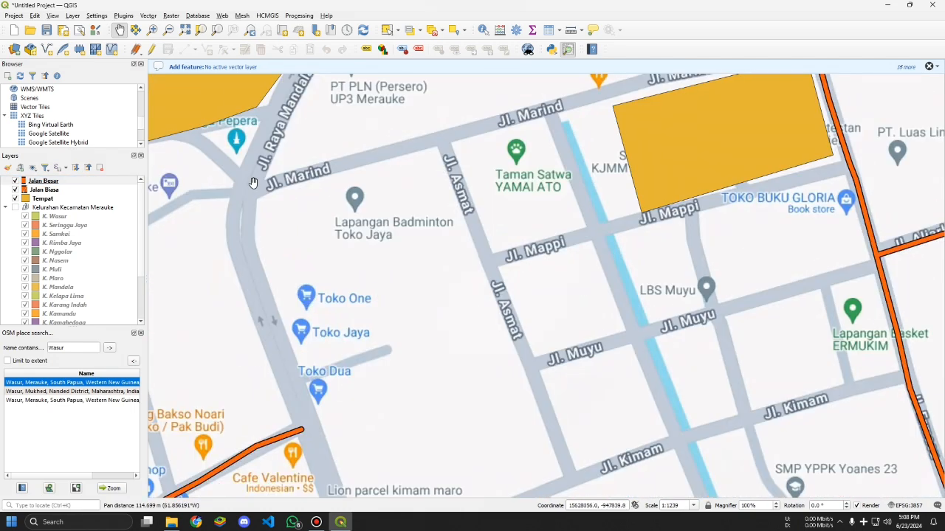
{"action": "left_click_drag", "start_coordinate": [357, 95], "coordinate": [407, 180]}
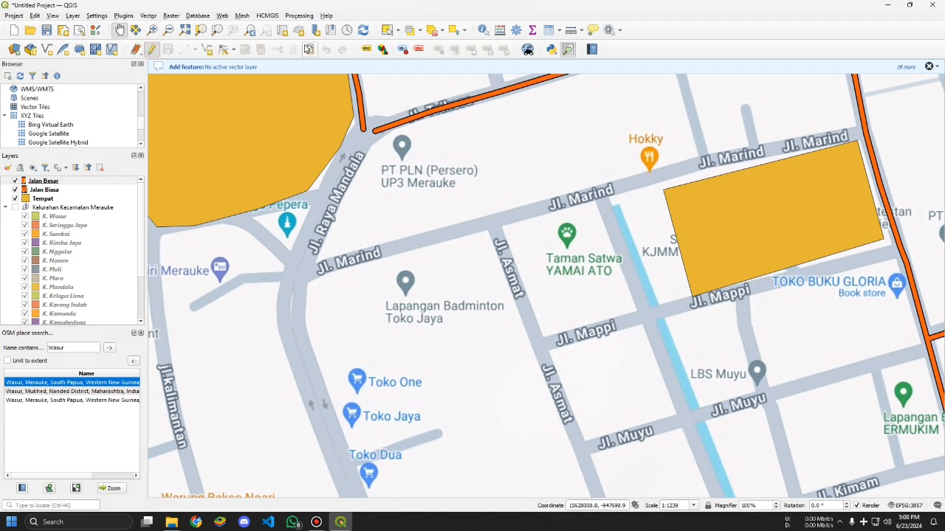
{"action": "left_click", "coordinate": [200, 49]}
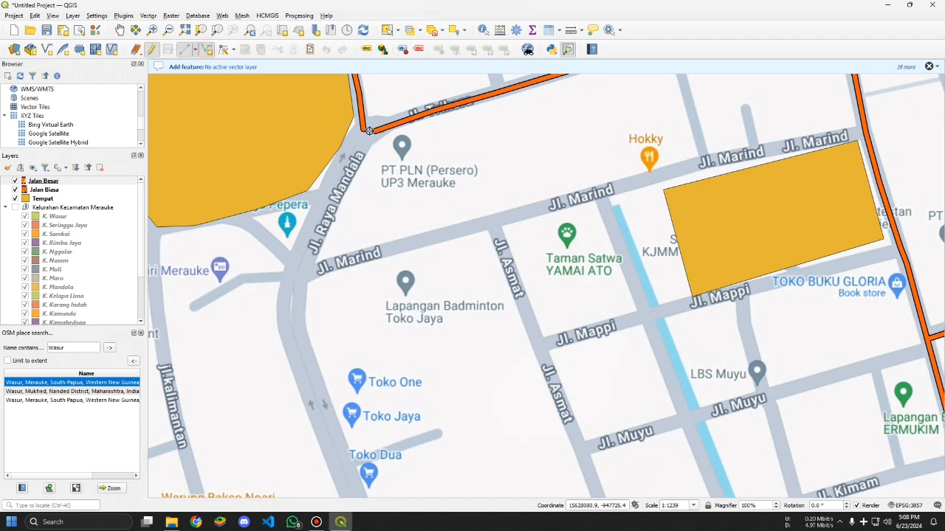
{"action": "left_click", "coordinate": [369, 131]}
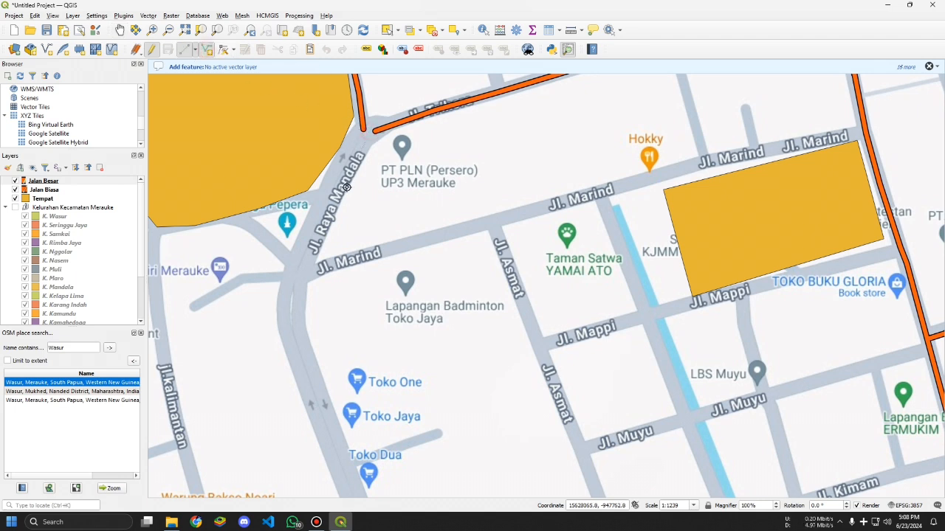
{"action": "left_click", "coordinate": [292, 283]}
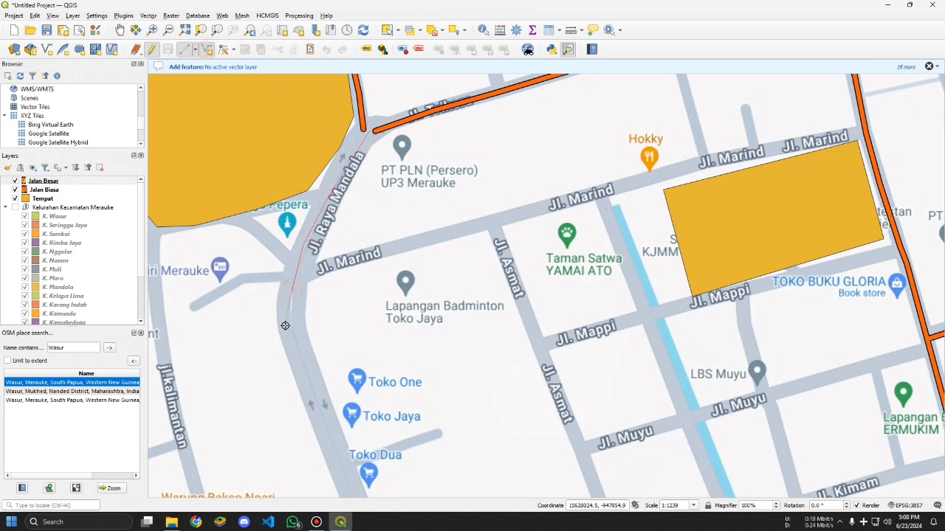
{"action": "left_click", "coordinate": [338, 456]}
Step: Continue the Jalan Besar line along Jl. Raya Mandala from Toko Dua past Toko Mandala to Vitta seluler Kawan
{"action": "left_click", "coordinate": [119, 30]}
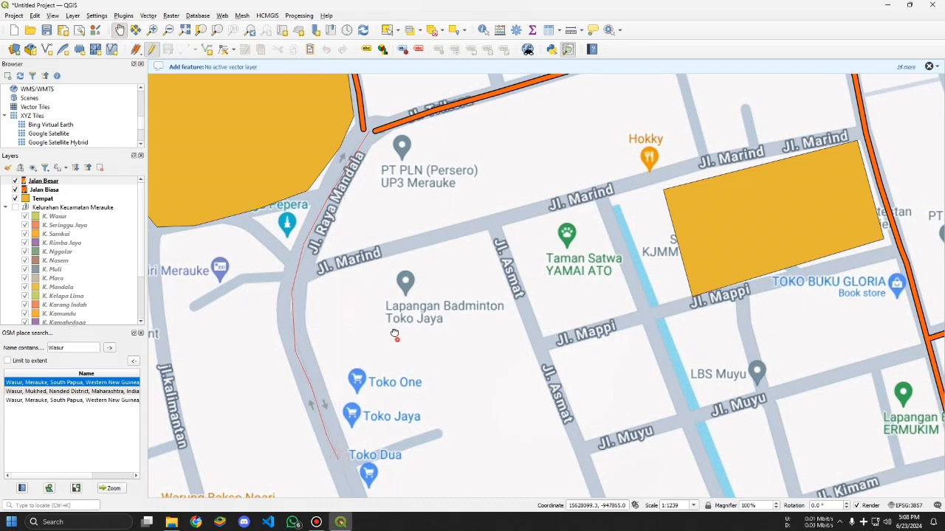
{"action": "left_click_drag", "start_coordinate": [357, 440], "coordinate": [267, 112]}
{"action": "left_click", "coordinate": [185, 49]}
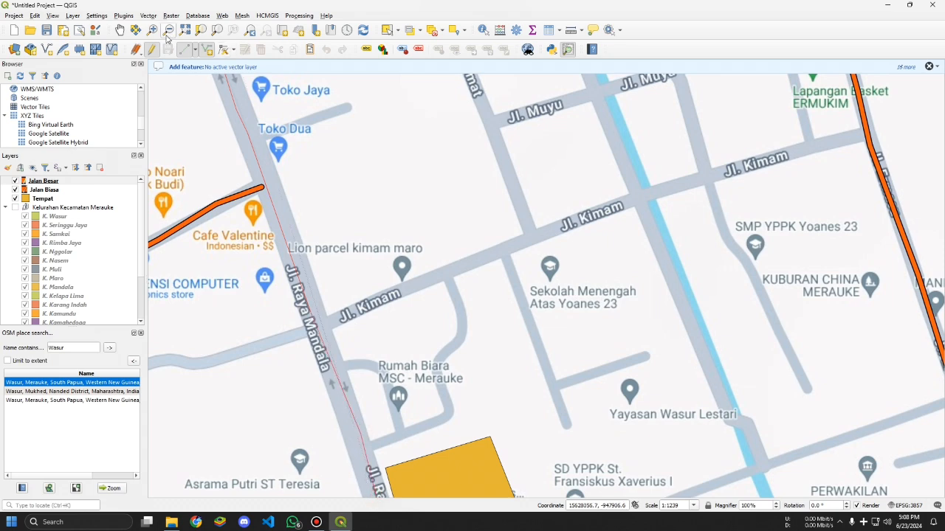
{"action": "left_click", "coordinate": [119, 30]}
{"action": "left_click_drag", "start_coordinate": [376, 443], "coordinate": [283, 81]}
{"action": "left_click_drag", "start_coordinate": [314, 234], "coordinate": [281, 76]}
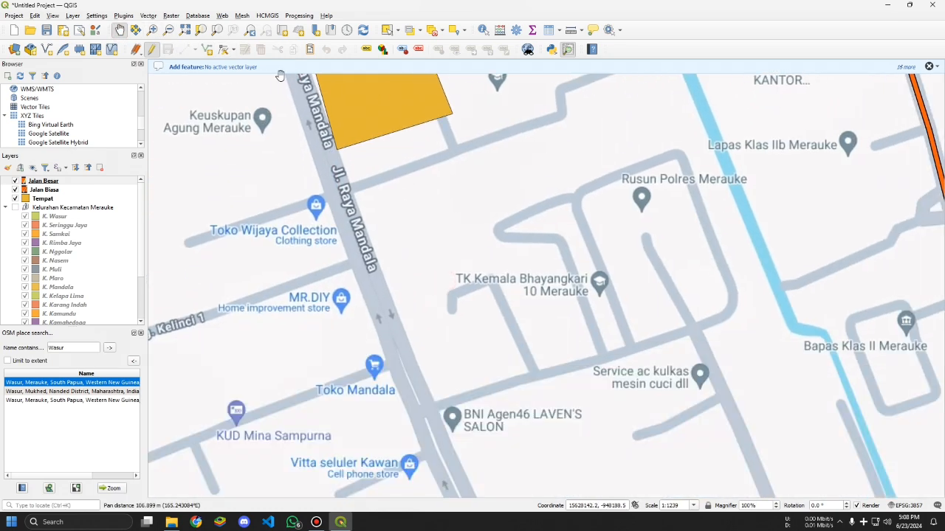
{"action": "left_click", "coordinate": [203, 50]}
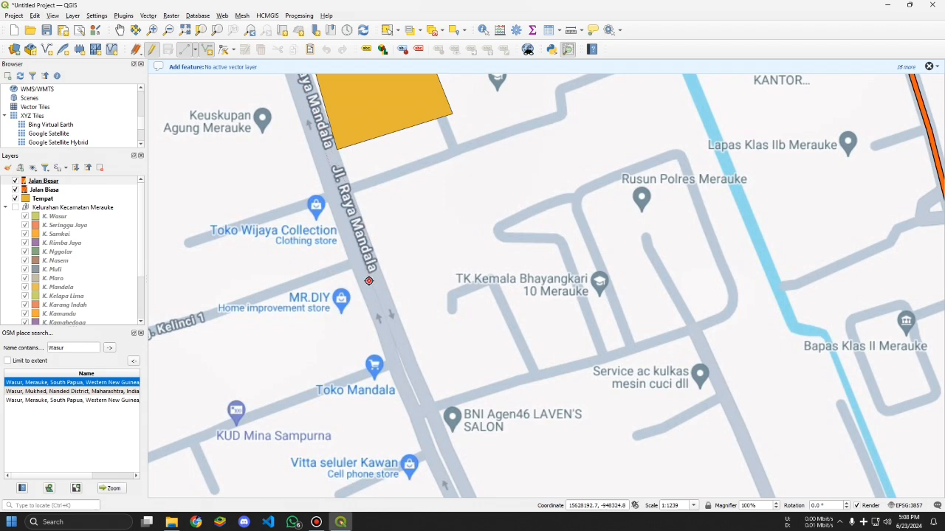
{"action": "left_click", "coordinate": [421, 415]}
{"action": "left_click", "coordinate": [452, 481]}
Step: Extend the Jalan Besar line along Jl. Raya Mandala from Vitta seluler Kawan past Healthy Life Center to Toko Surya Makmur
{"action": "left_click", "coordinate": [119, 30]}
{"action": "left_click_drag", "start_coordinate": [368, 373], "coordinate": [259, 85]}
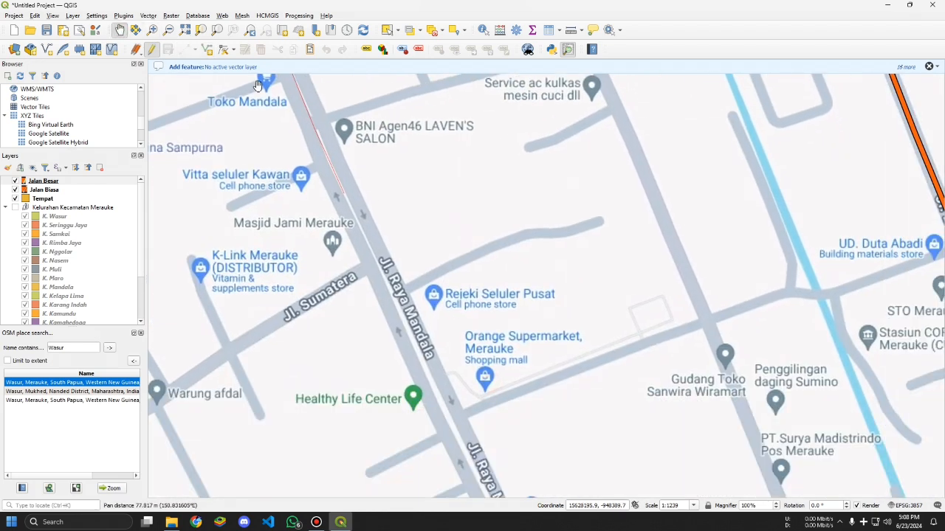
{"action": "left_click", "coordinate": [203, 50]}
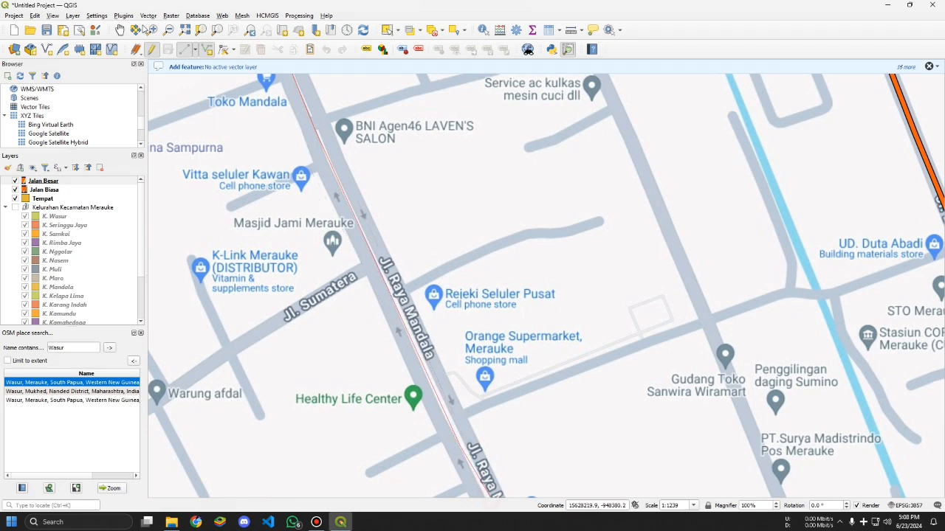
{"action": "left_click", "coordinate": [119, 30]}
{"action": "left_click_drag", "start_coordinate": [268, 332], "coordinate": [233, 68]}
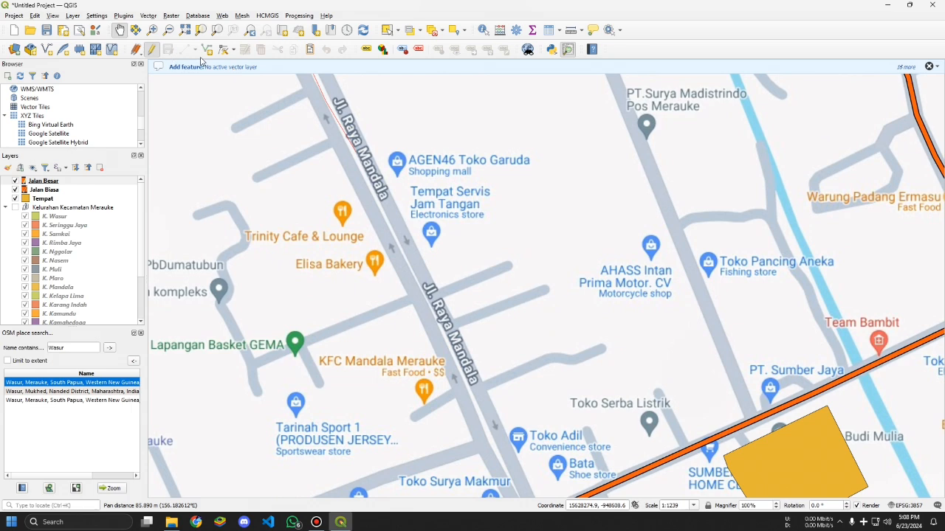
{"action": "left_click", "coordinate": [204, 50]}
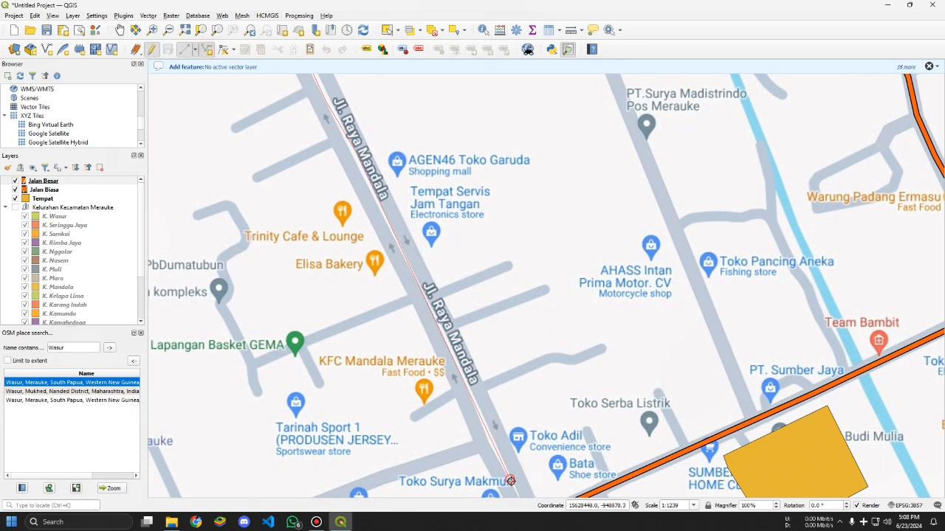
{"action": "left_click", "coordinate": [522, 497]}
Step: Trace the Jalan Besar line onward from Toko Surya Makmur past Taman Mandala and Kodim 1707 to beside Bio Inti Agrindo
{"action": "left_click", "coordinate": [119, 30]}
{"action": "left_click_drag", "start_coordinate": [406, 400], "coordinate": [305, 120]}
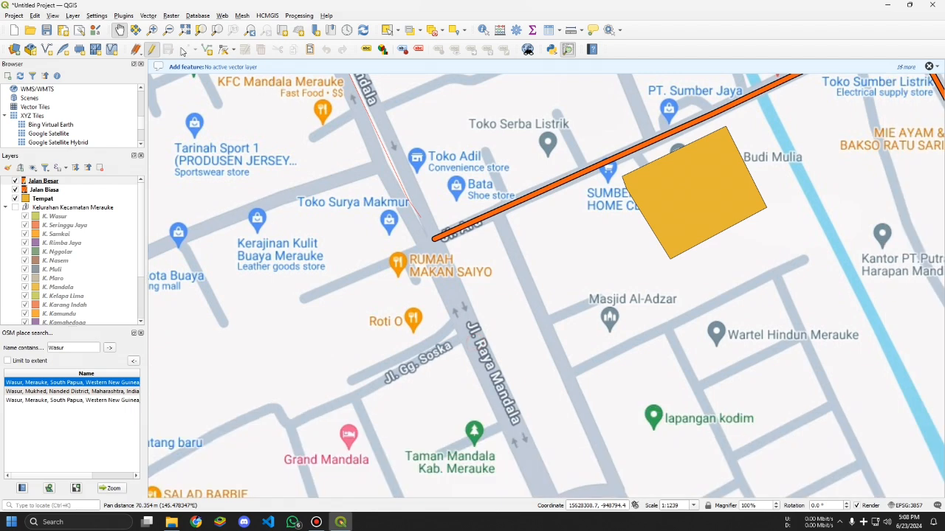
{"action": "left_click", "coordinate": [204, 48]}
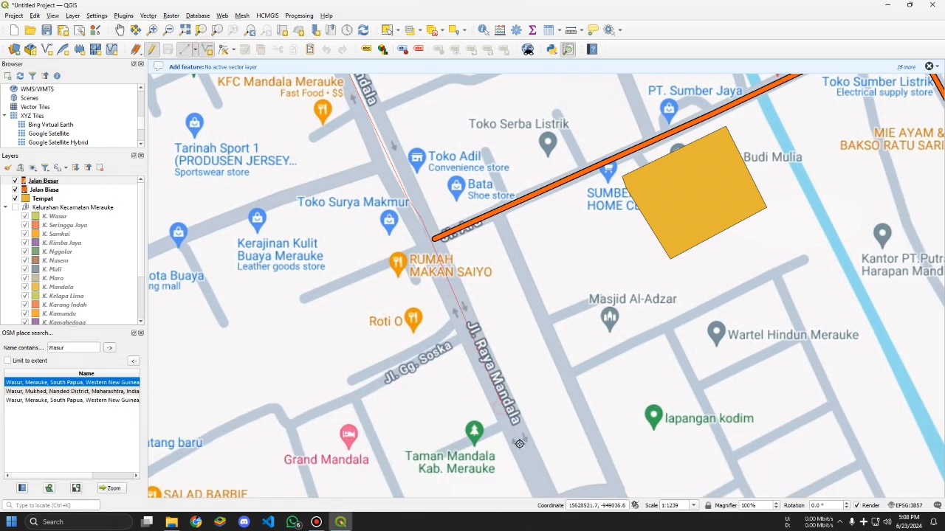
{"action": "left_click", "coordinate": [119, 30]}
{"action": "left_click_drag", "start_coordinate": [519, 396], "coordinate": [406, 143]}
{"action": "left_click", "coordinate": [204, 49]}
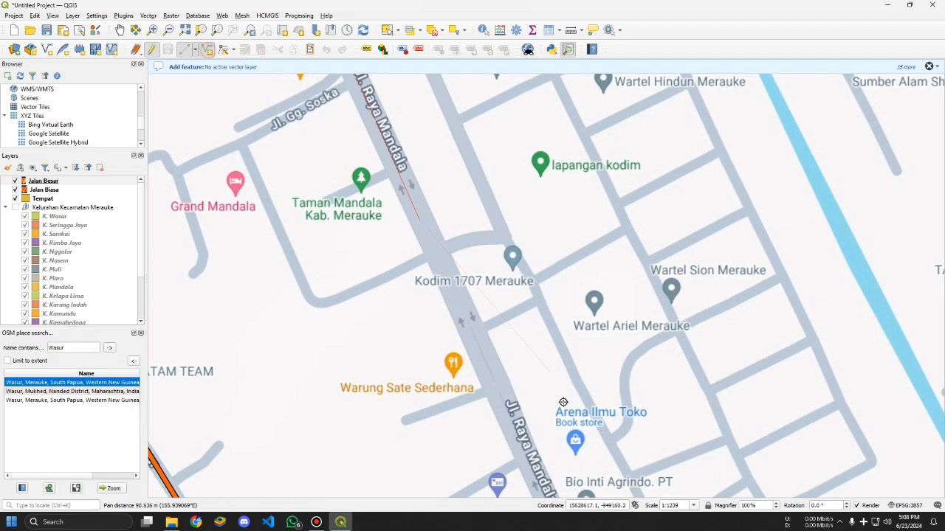
{"action": "left_click", "coordinate": [536, 483]}
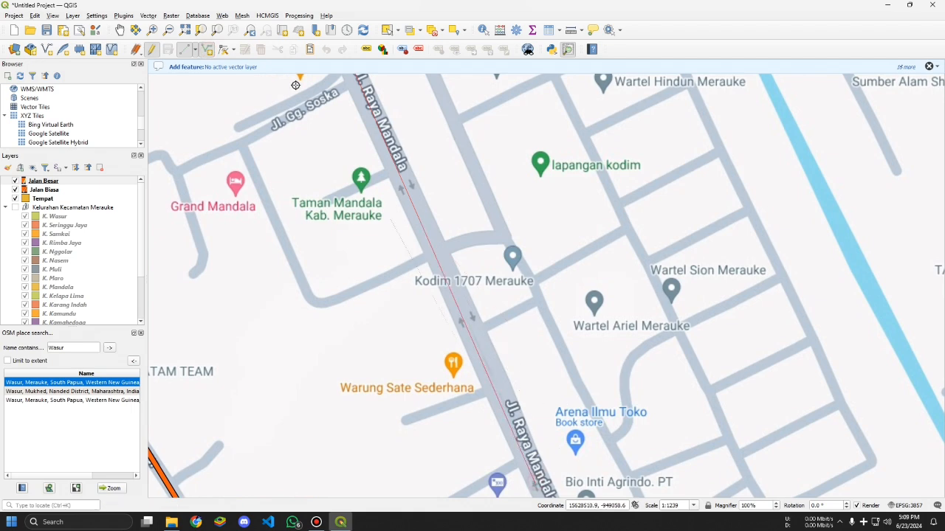
Step: Continue the Jalan Besar line along Jl. Raya Mandala past KALIBRE, Toko Mutiara and Hotel Marina to the Gg. Sahabat junction
{"action": "left_click", "coordinate": [118, 30]}
{"action": "left_click_drag", "start_coordinate": [517, 383], "coordinate": [344, 133]}
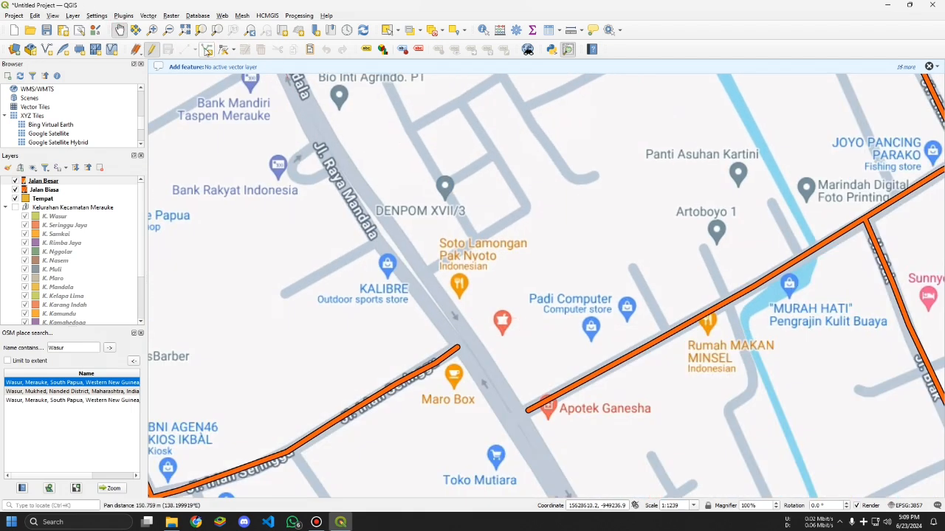
{"action": "left_click", "coordinate": [205, 49]}
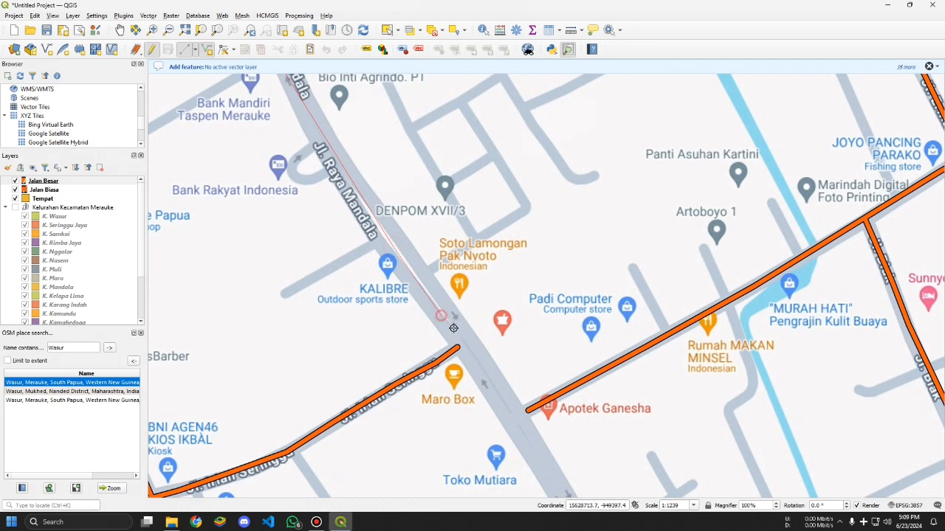
{"action": "left_click", "coordinate": [530, 446]}
{"action": "left_click", "coordinate": [121, 30]}
{"action": "left_click_drag", "start_coordinate": [466, 367], "coordinate": [186, 6]}
{"action": "left_click", "coordinate": [207, 49]}
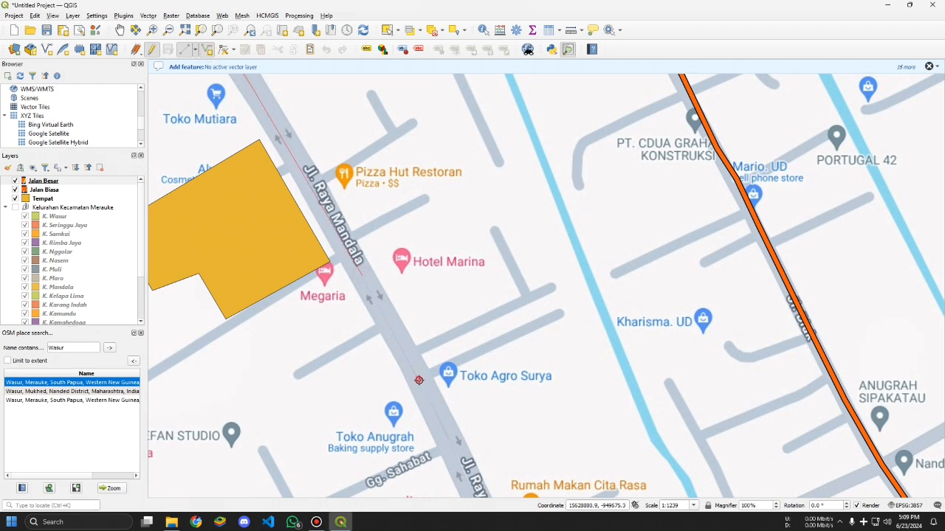
{"action": "left_click", "coordinate": [459, 461]}
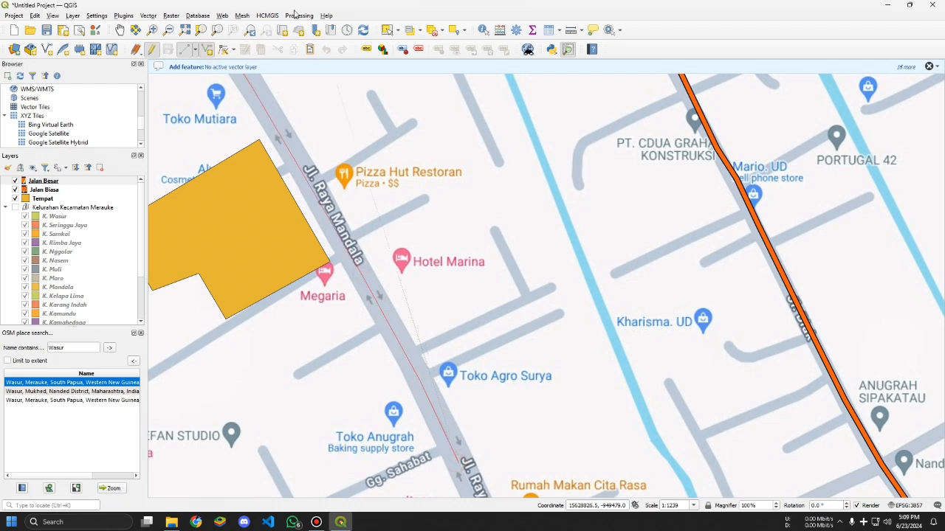
Step: Extend the Jalan Besar line from Gg. Sahabat past Toko Metro and the Jl. Sesate junction to Toko Tujuh
{"action": "left_click", "coordinate": [120, 29]}
{"action": "left_click_drag", "start_coordinate": [413, 262], "coordinate": [321, 135]}
{"action": "left_click_drag", "start_coordinate": [468, 337], "coordinate": [438, 182]}
{"action": "left_click_drag", "start_coordinate": [421, 231], "coordinate": [336, 98]}
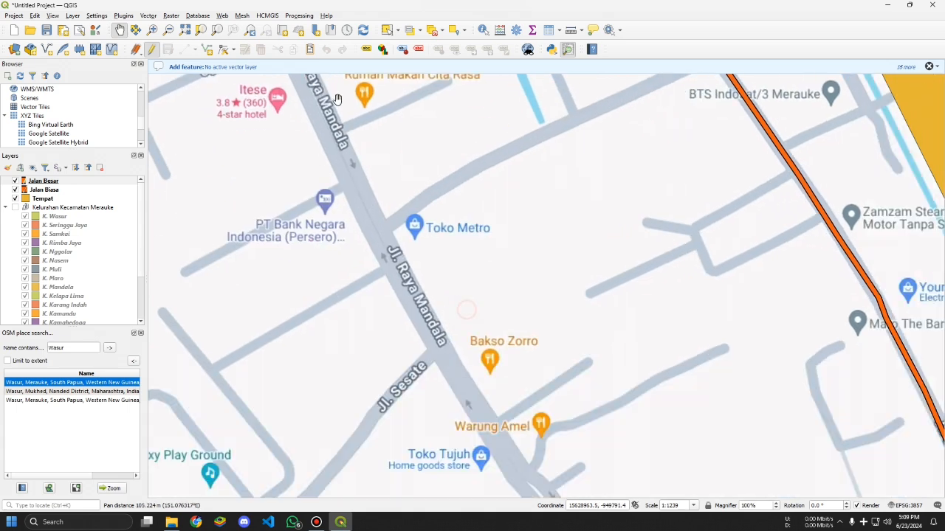
{"action": "left_click", "coordinate": [184, 48]}
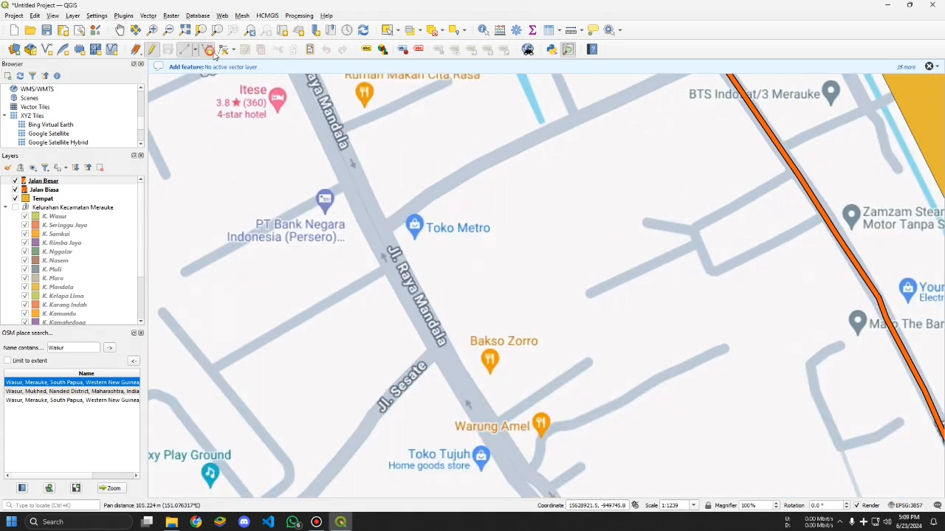
{"action": "left_click", "coordinate": [437, 354]}
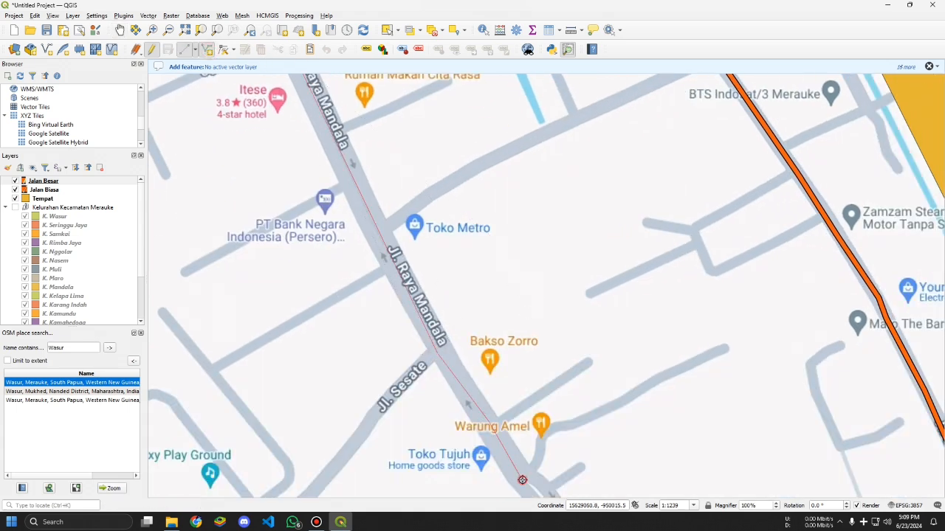
Step: Trace the Jalan Besar line onward from Toko Tujuh past JNE Merauke and Swiss-Belhotel to just beyond Teratai Laundry
{"action": "left_click", "coordinate": [120, 29]}
{"action": "left_click_drag", "start_coordinate": [445, 298], "coordinate": [375, 72]}
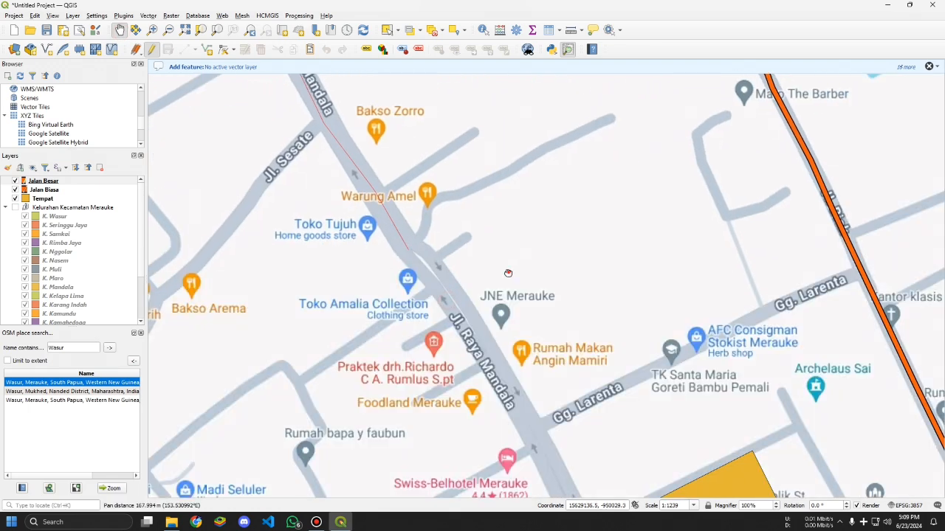
{"action": "left_click_drag", "start_coordinate": [530, 216], "coordinate": [338, 124]}
{"action": "left_click", "coordinate": [185, 48]}
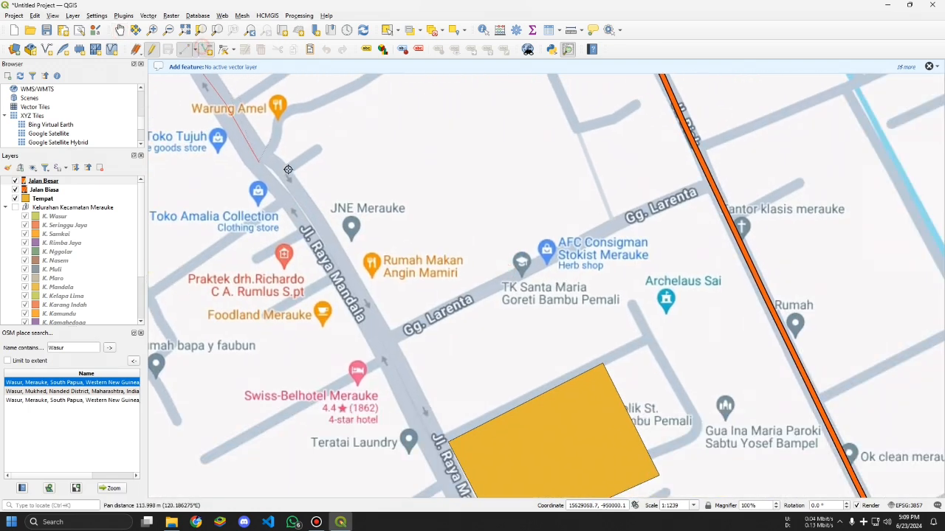
{"action": "left_click", "coordinate": [369, 309]}
{"action": "left_click", "coordinate": [458, 489]}
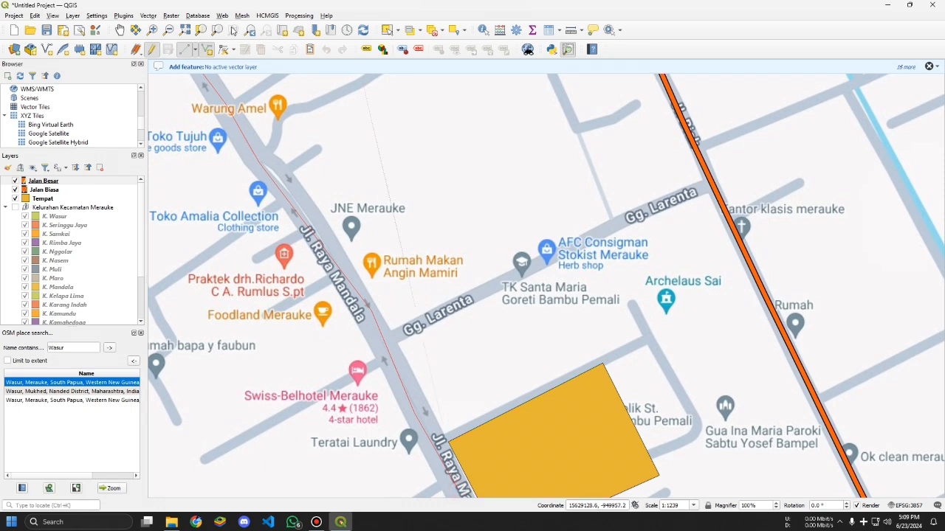
Step: Extend the Jalan Besar line along Jl. Raya Mandala from Teratai Laundry past Klinik Atria Waris and Toko Megah Makmur to Toko Vitta Seluler
{"action": "left_click", "coordinate": [119, 30]}
{"action": "left_click_drag", "start_coordinate": [520, 491], "coordinate": [387, 189]}
{"action": "left_click", "coordinate": [211, 51]}
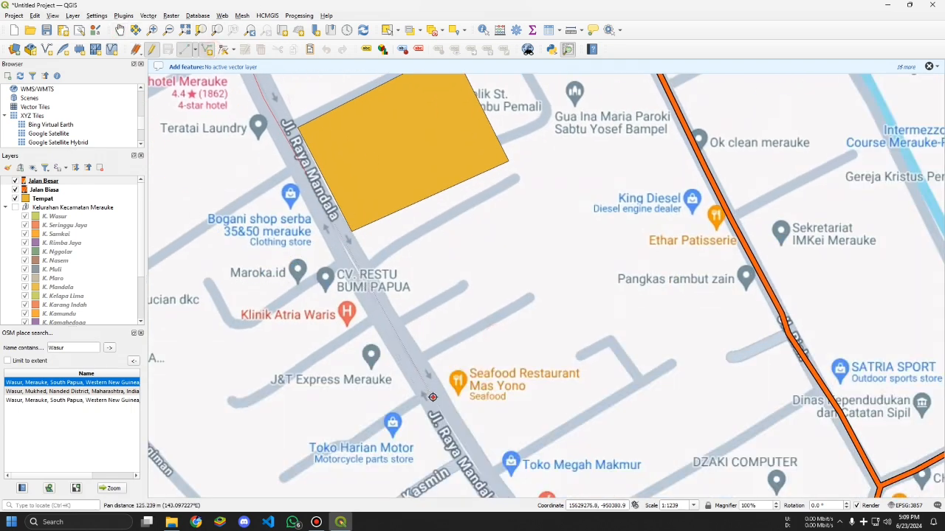
{"action": "left_click", "coordinate": [483, 481]}
{"action": "left_click", "coordinate": [120, 30]}
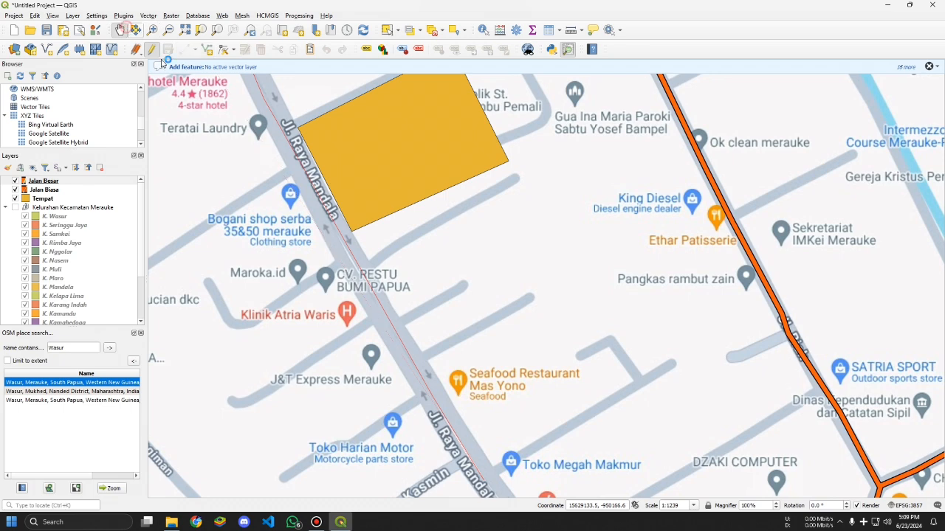
{"action": "left_click_drag", "start_coordinate": [480, 413], "coordinate": [318, 88]}
{"action": "left_click", "coordinate": [207, 49]}
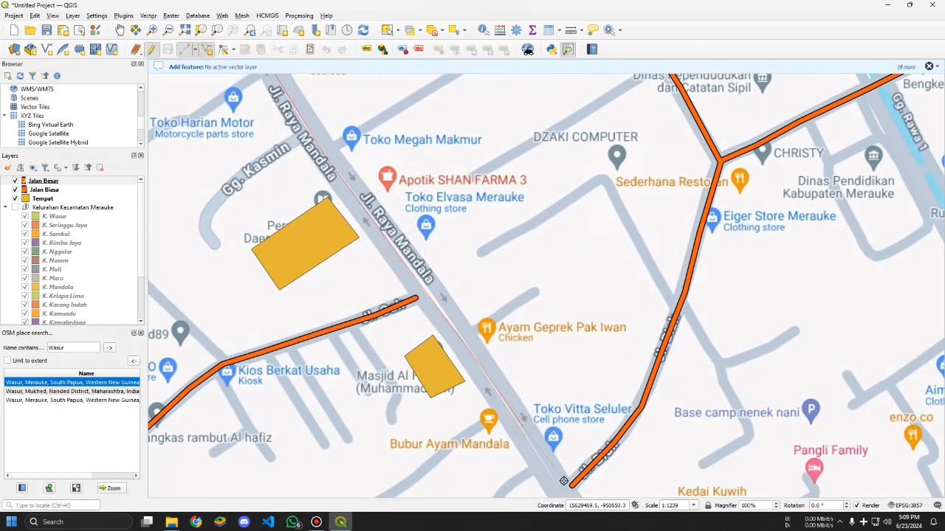
Step: Trace the Jalan Besar line onward from Toko Vitta Seluler past Hotel Flora and Toko Fajar to the Jl. Ahmad Yani junction
{"action": "left_click", "coordinate": [120, 30]}
{"action": "left_click_drag", "start_coordinate": [569, 495], "coordinate": [373, 187]}
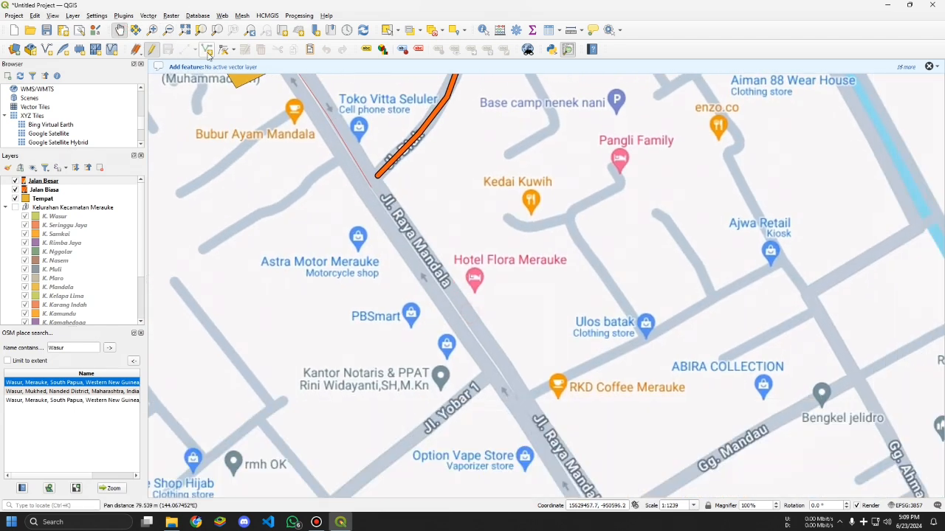
{"action": "left_click", "coordinate": [208, 50]}
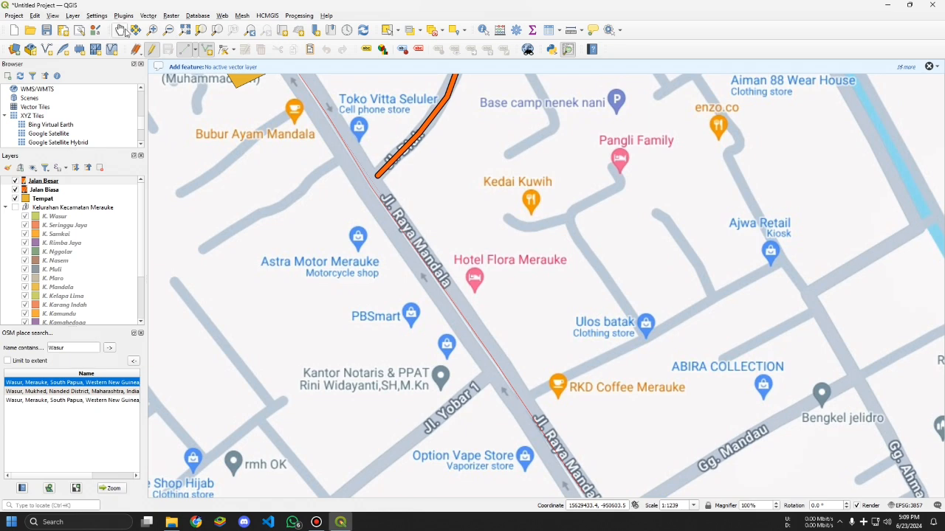
{"action": "left_click", "coordinate": [120, 30]}
{"action": "left_click_drag", "start_coordinate": [584, 376], "coordinate": [480, 237]}
{"action": "left_click_drag", "start_coordinate": [557, 331], "coordinate": [455, 147]}
{"action": "left_click_drag", "start_coordinate": [523, 318], "coordinate": [456, 207]}
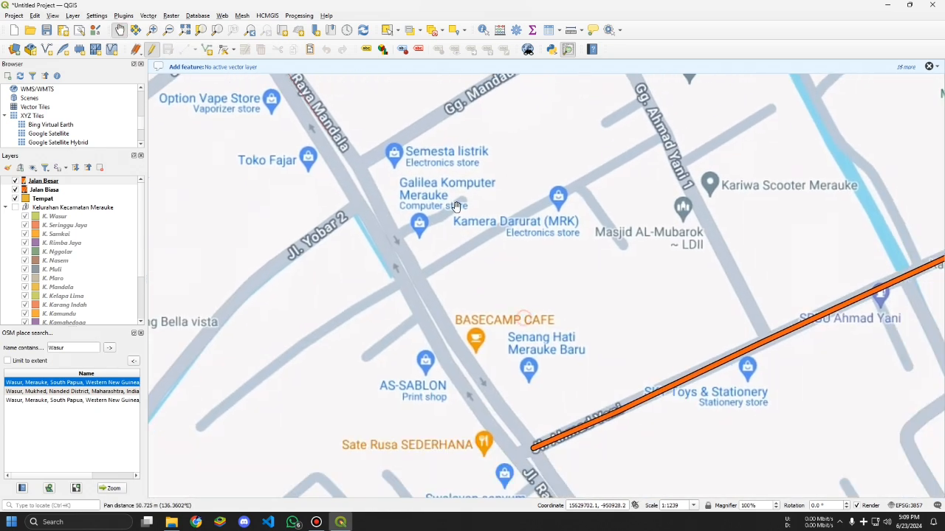
{"action": "left_click", "coordinate": [184, 50]}
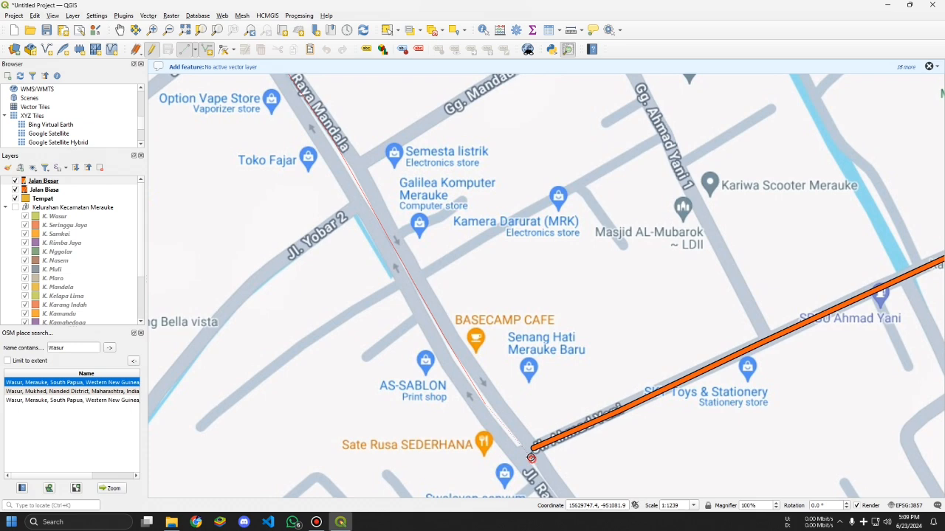
{"action": "left_click", "coordinate": [530, 458]}
Step: Continue the Jalan Besar line from the Jl. Ahmad Yani junction past Mulia Jaya Sport and KPP Pratama Merauke to beside Total Motor
{"action": "left_click", "coordinate": [120, 29]}
{"action": "left_click_drag", "start_coordinate": [532, 413], "coordinate": [347, 96]}
{"action": "left_click", "coordinate": [184, 49]}
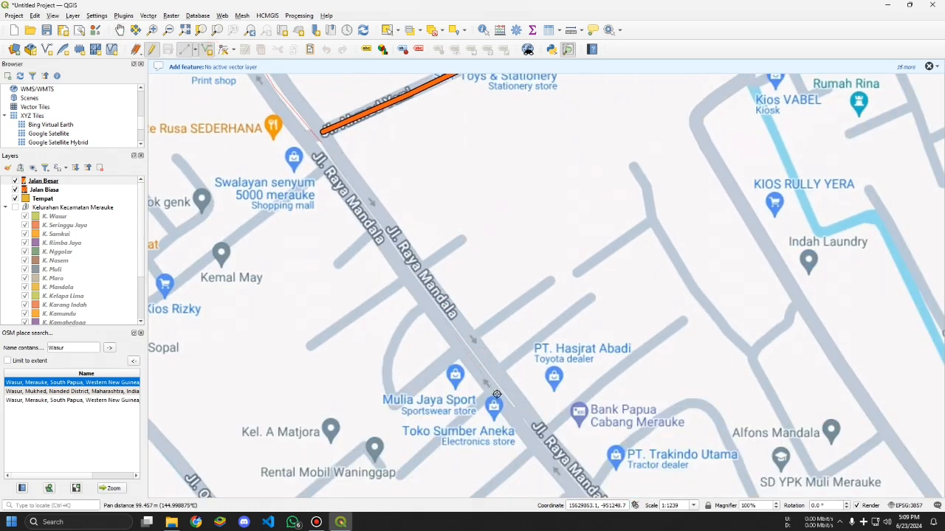
{"action": "left_click", "coordinate": [509, 403]}
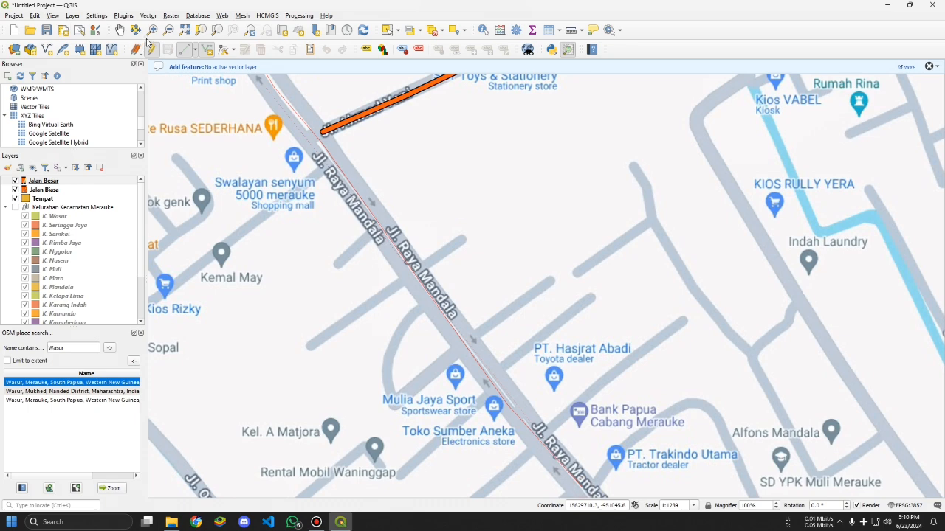
{"action": "left_click", "coordinate": [120, 31]}
{"action": "left_click_drag", "start_coordinate": [449, 360], "coordinate": [360, 181]}
{"action": "left_click_drag", "start_coordinate": [442, 248], "coordinate": [303, 98]}
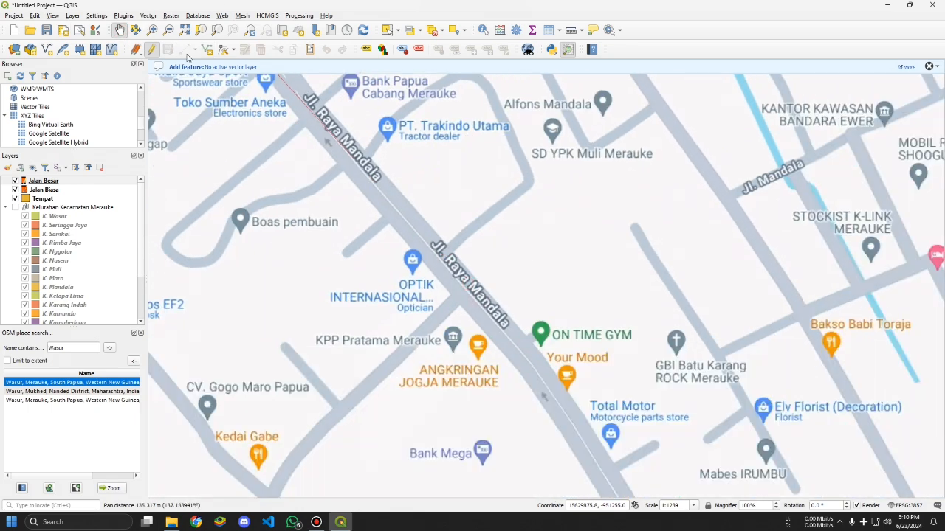
{"action": "left_click", "coordinate": [185, 49]}
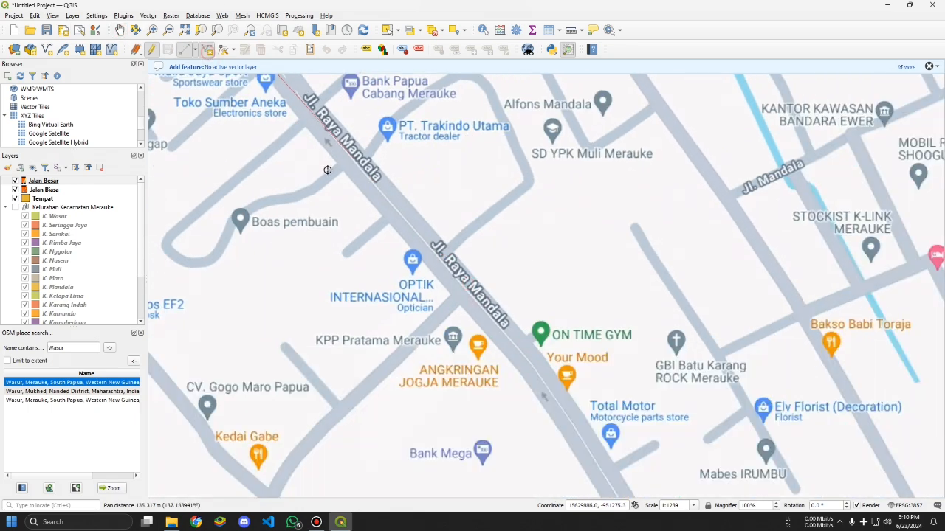
{"action": "left_click", "coordinate": [530, 354]}
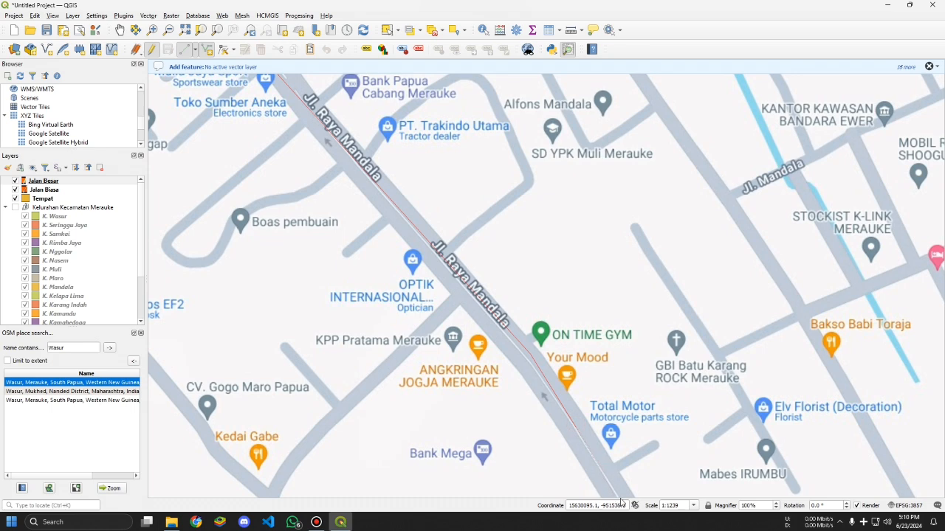
Step: Extend the Jalan Besar line from Total Motor past ATM BRI and Bank BPR Irian Sentosa to just beyond UD.AMIRO
{"action": "left_click", "coordinate": [120, 31]}
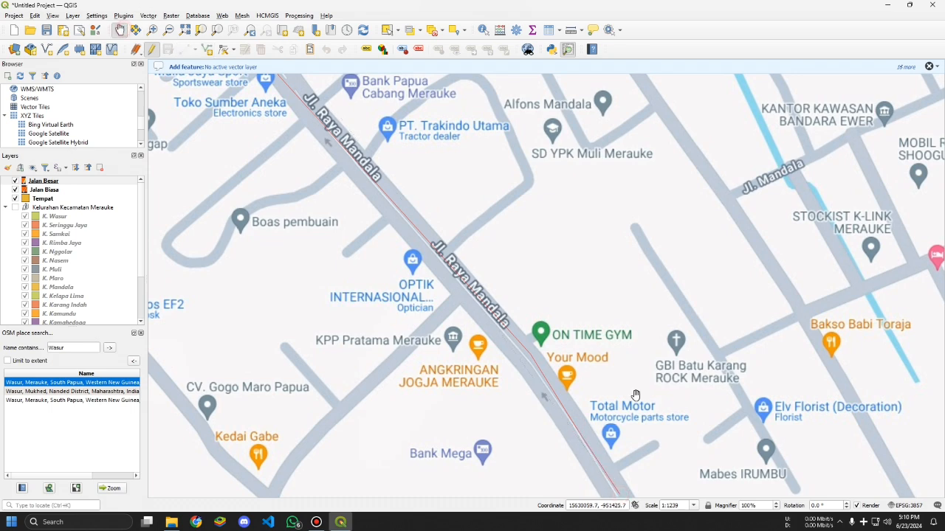
{"action": "left_click_drag", "start_coordinate": [667, 439], "coordinate": [439, 83]}
{"action": "left_click", "coordinate": [185, 49]}
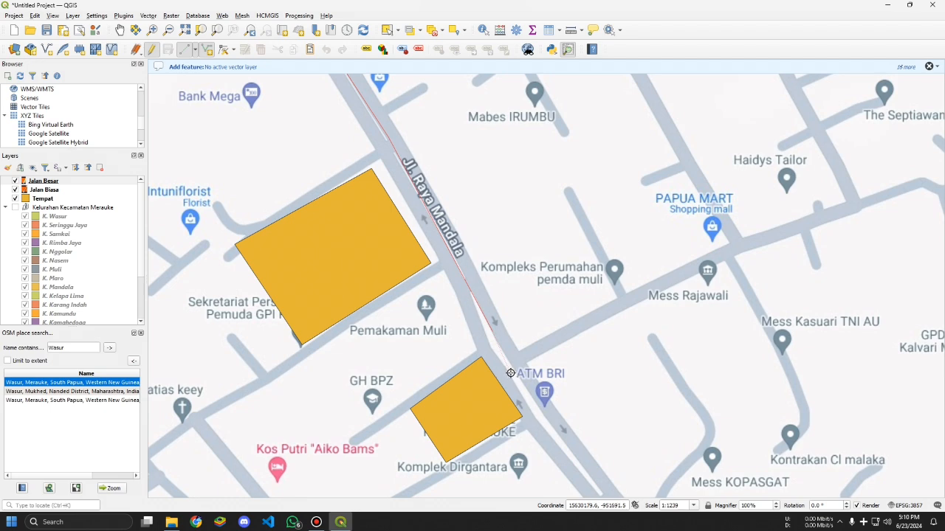
{"action": "left_click", "coordinate": [600, 493]}
{"action": "left_click", "coordinate": [120, 30]}
{"action": "left_click_drag", "start_coordinate": [509, 458], "coordinate": [307, 35]}
{"action": "left_click", "coordinate": [184, 49]}
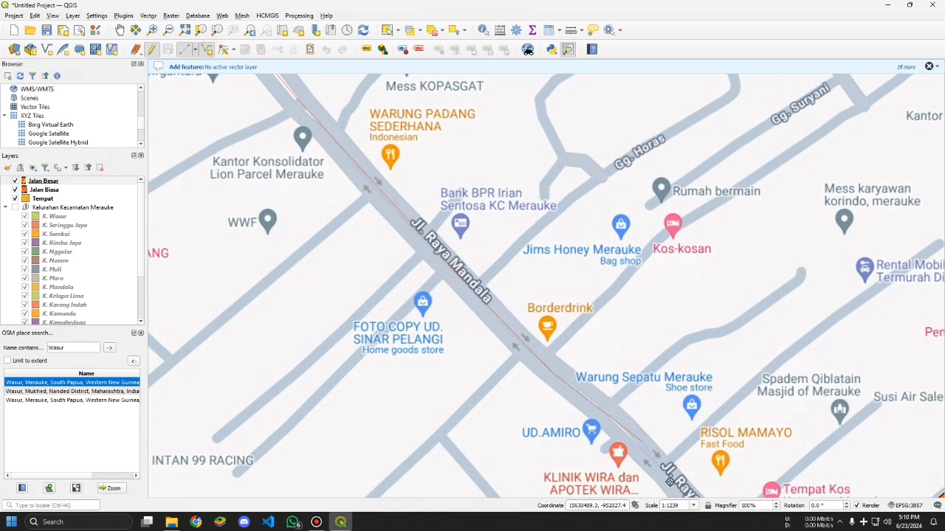
Step: Finish the Jalan Besar line at the junction beside Warung Makan Pojok and name the feature Jalan Raya Mandala
{"action": "left_click", "coordinate": [119, 29]}
{"action": "left_click_drag", "start_coordinate": [558, 400], "coordinate": [432, 194]}
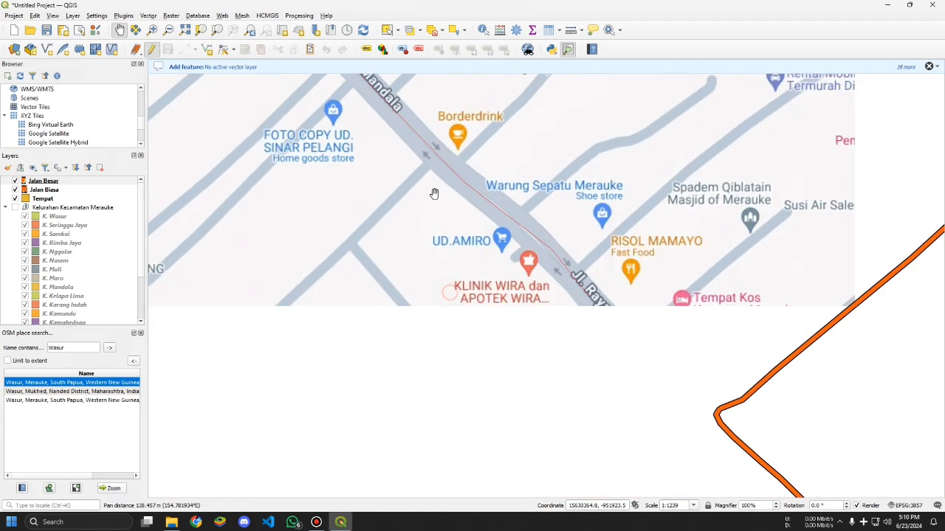
{"action": "left_click_drag", "start_coordinate": [623, 301], "coordinate": [574, 286]}
{"action": "left_click", "coordinate": [213, 48]}
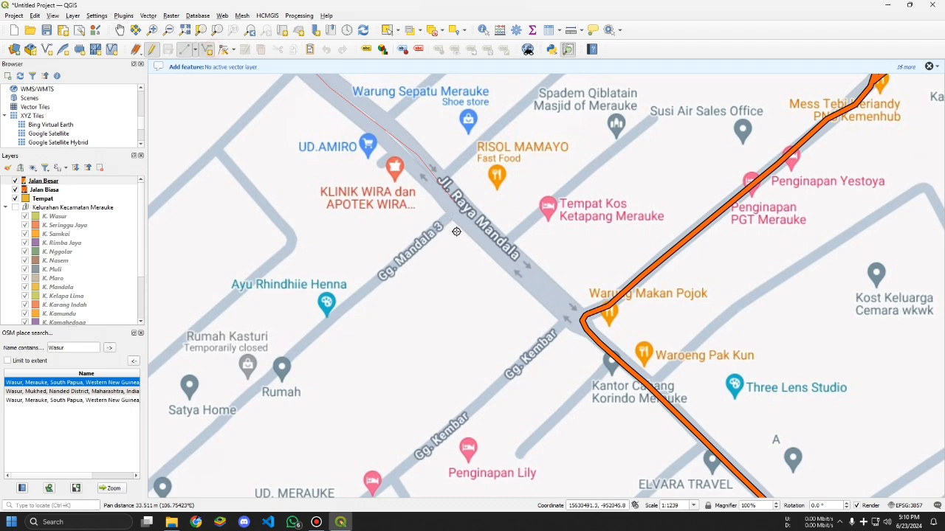
{"action": "left_click", "coordinate": [540, 292]}
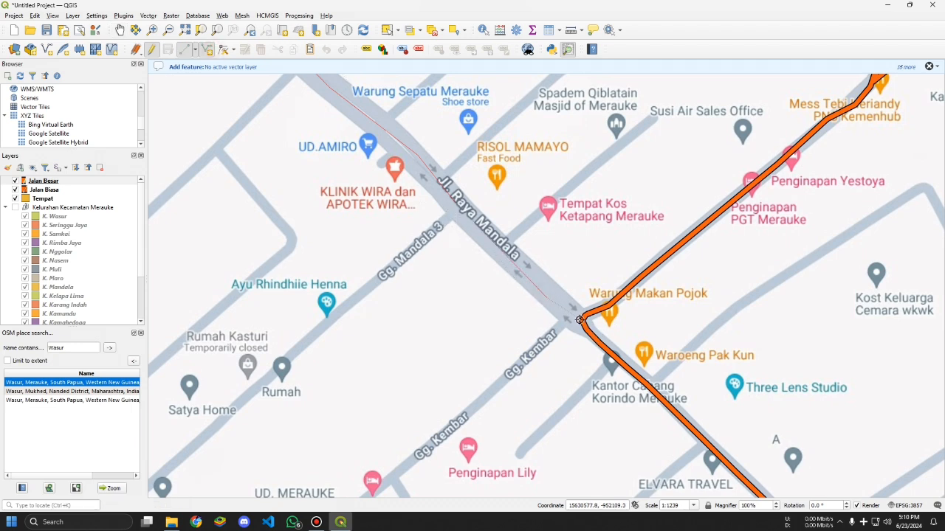
{"action": "right_click", "coordinate": [580, 321]}
{"action": "key", "text": "Tab"}
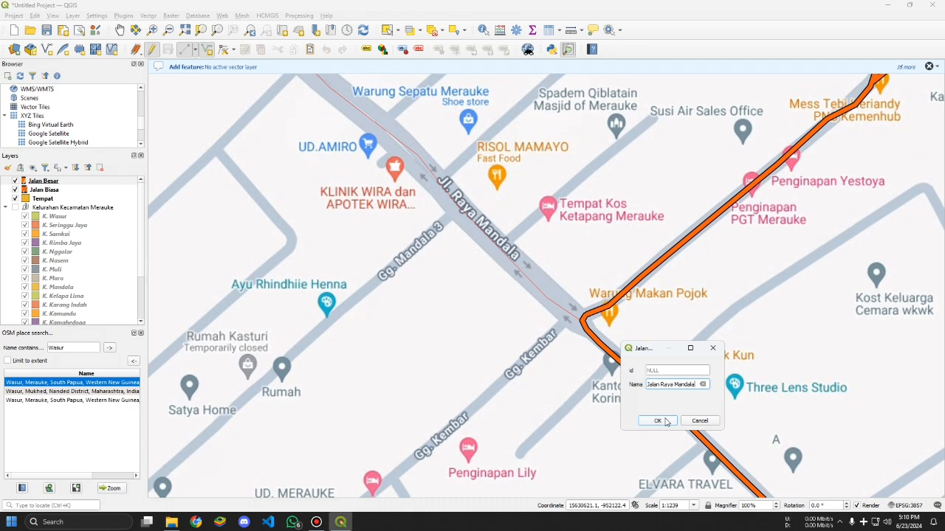
{"action": "left_click", "coordinate": [658, 420]}
Step: Examine the finished Jalan Raya Mandala line at overview scale and up close at its junction with Jl. Trikora
{"action": "scroll", "coordinate": [530, 212], "scroll_direction": "down", "scroll_amount": 3}
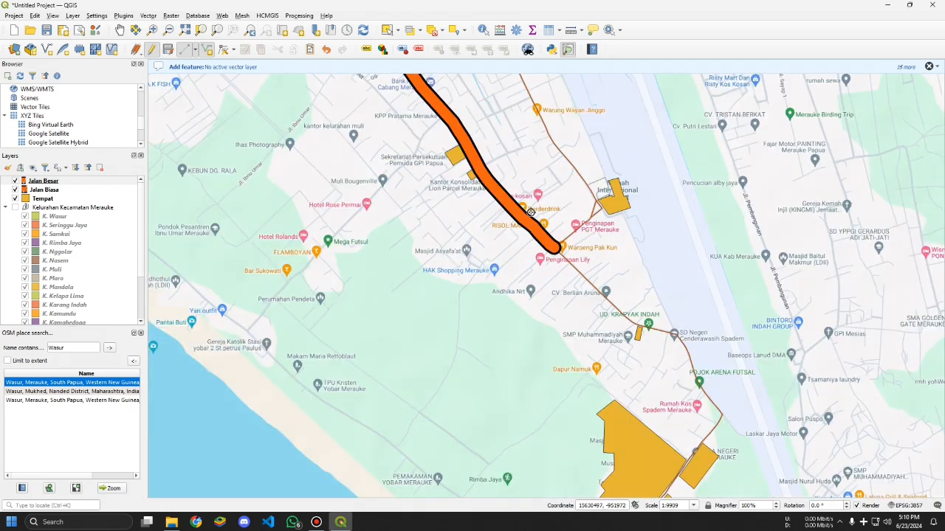
{"action": "scroll", "coordinate": [454, 149], "scroll_direction": "down", "scroll_amount": 2}
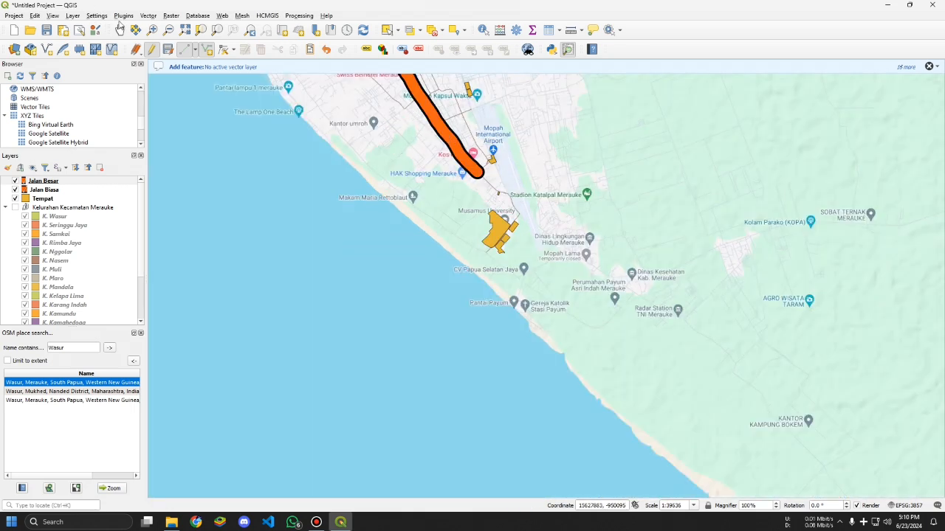
{"action": "left_click", "coordinate": [119, 31]}
{"action": "left_click_drag", "start_coordinate": [507, 228], "coordinate": [472, 221]}
{"action": "scroll", "coordinate": [409, 212], "scroll_direction": "up", "scroll_amount": 3}
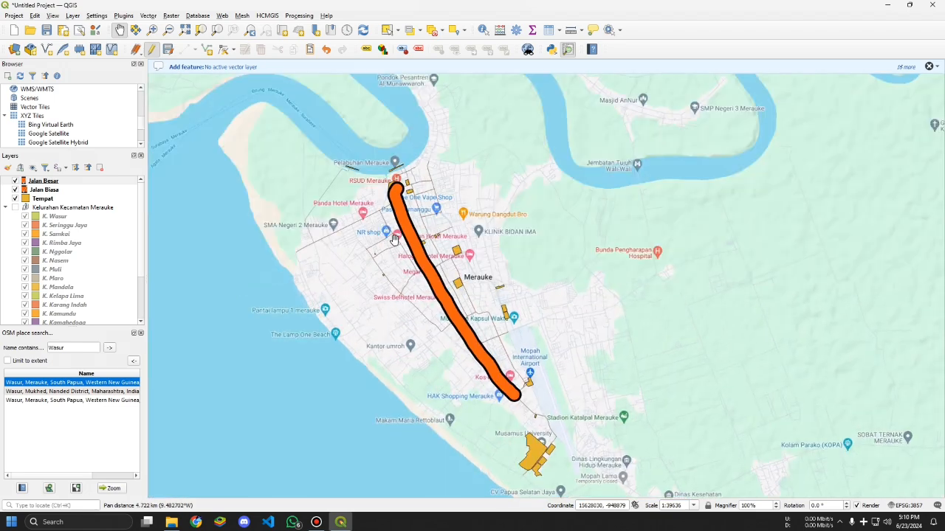
{"action": "scroll", "coordinate": [408, 213], "scroll_direction": "up", "scroll_amount": 1}
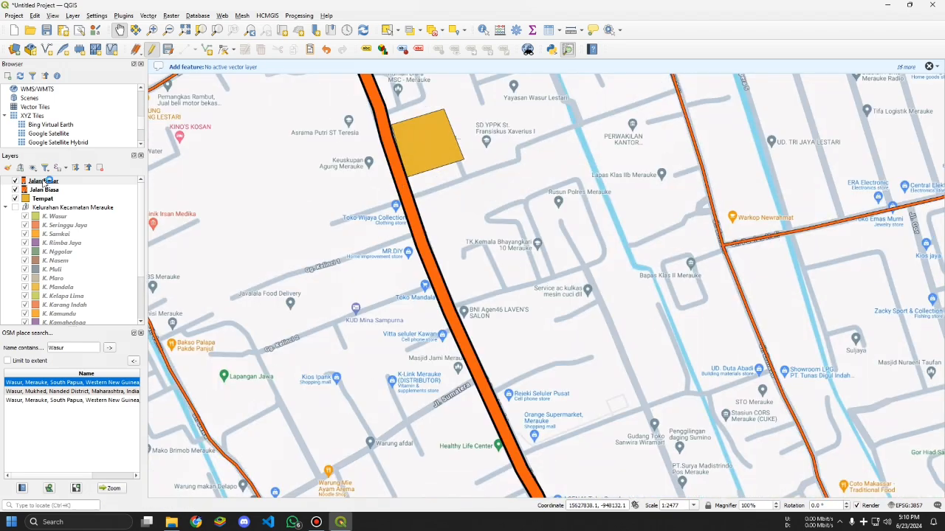
{"action": "left_click_drag", "start_coordinate": [357, 133], "coordinate": [397, 285]}
{"action": "left_click_drag", "start_coordinate": [396, 184], "coordinate": [415, 291]}
{"action": "left_click_drag", "start_coordinate": [393, 96], "coordinate": [379, 260]}
{"action": "scroll", "coordinate": [342, 158], "scroll_direction": "up", "scroll_amount": 2}
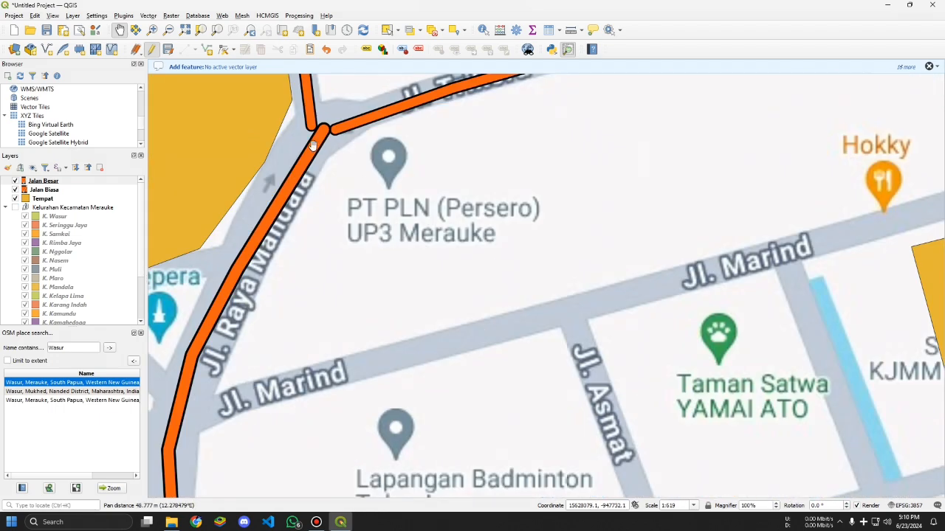
{"action": "scroll", "coordinate": [313, 145], "scroll_direction": "down", "scroll_amount": 1}
Step: Set the Jalan Besar layer's line symbol width to 7.46 millimetres and apply the style
{"action": "double_click", "coordinate": [37, 183]}
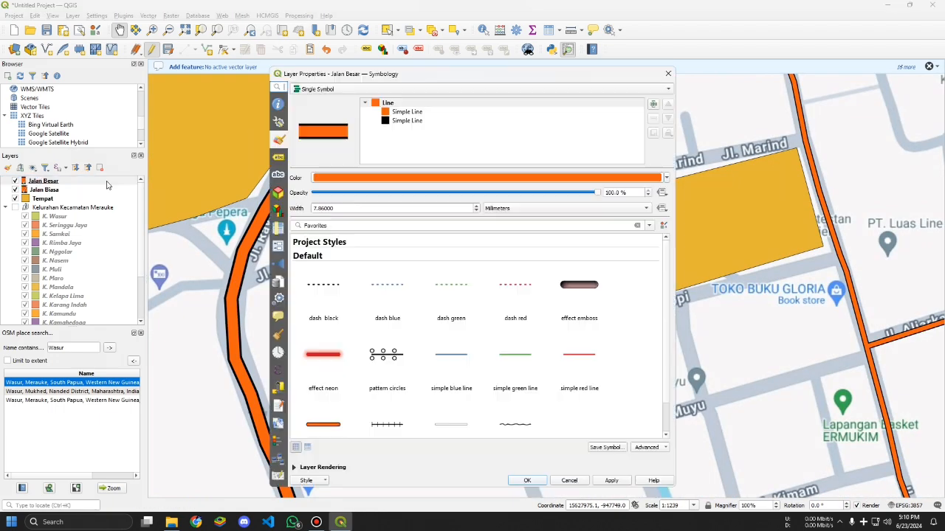
{"action": "scroll", "coordinate": [474, 212], "scroll_direction": "down", "scroll_amount": 12}
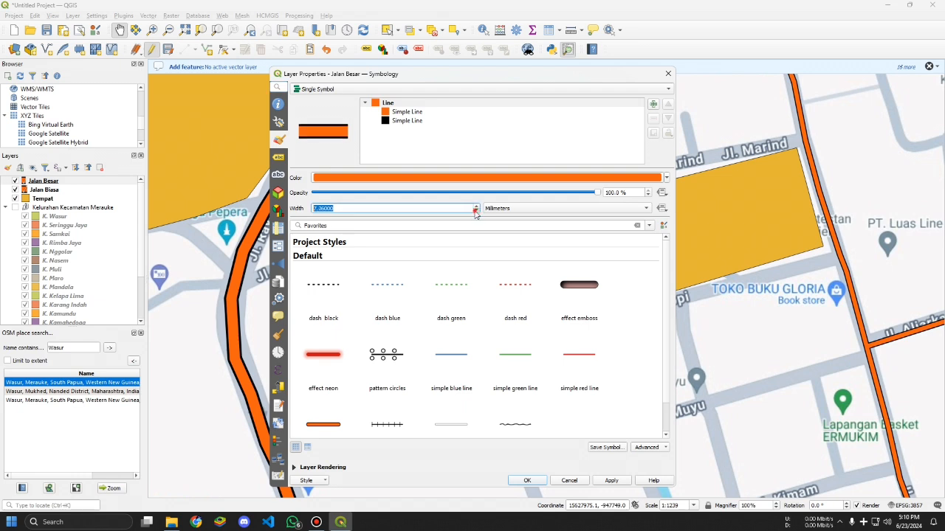
{"action": "scroll", "coordinate": [475, 212], "scroll_direction": "down", "scroll_amount": 1}
{"action": "left_click", "coordinate": [603, 485]}
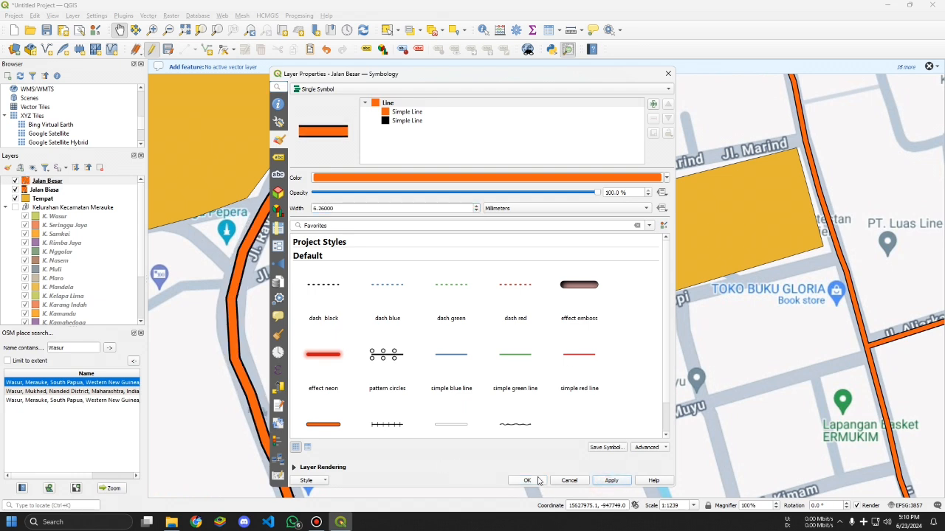
{"action": "scroll", "coordinate": [473, 209], "scroll_direction": "up", "scroll_amount": 6}
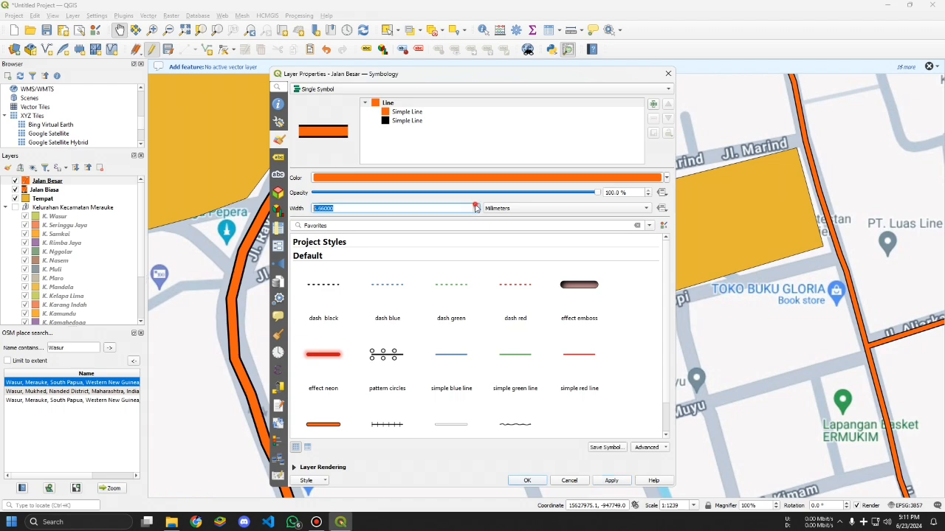
{"action": "left_click", "coordinate": [611, 480]}
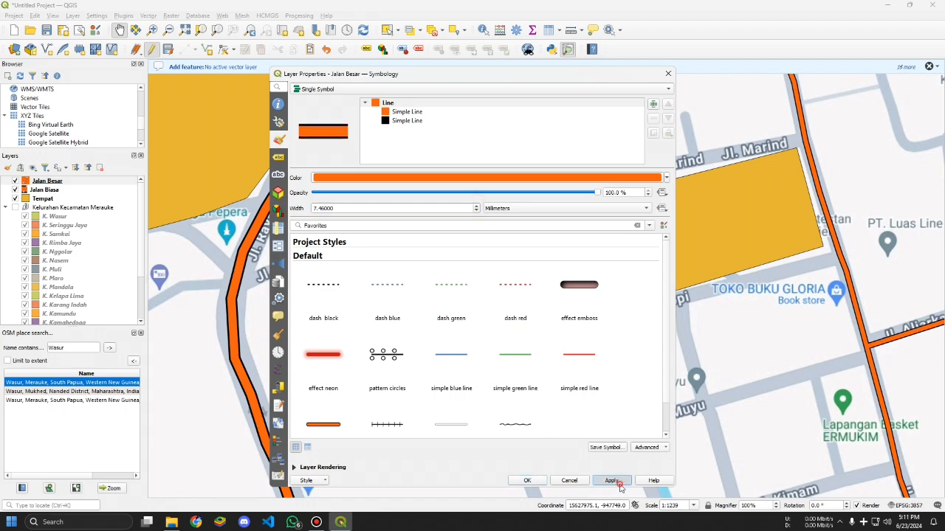
{"action": "left_click", "coordinate": [527, 480]}
Step: Trace a Jalan Besar line down Jl. TMP Trikora to the Lingkaran Brawijaya roundabout and save the feature
{"action": "scroll", "coordinate": [494, 395], "scroll_direction": "down", "scroll_amount": 2}
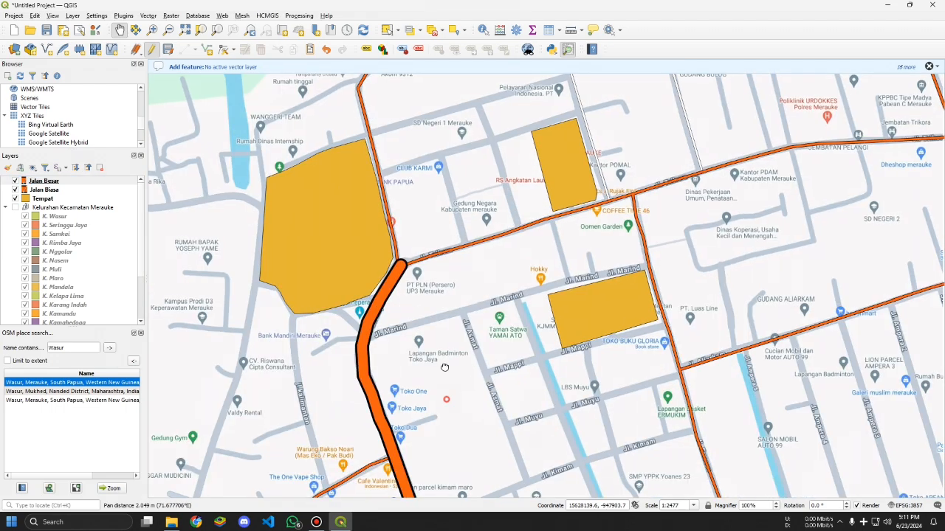
{"action": "mouse_move", "coordinate": [466, 223]}
{"action": "left_mouse_down"}
{"action": "mouse_move", "coordinate": [502, 310]}
{"action": "mouse_move", "coordinate": [459, 194]}
{"action": "mouse_move", "coordinate": [338, 288]}
{"action": "mouse_move", "coordinate": [590, 148]}
{"action": "mouse_move", "coordinate": [478, 238]}
{"action": "left_mouse_up"}
{"action": "left_click_drag", "start_coordinate": [450, 106], "coordinate": [473, 156]}
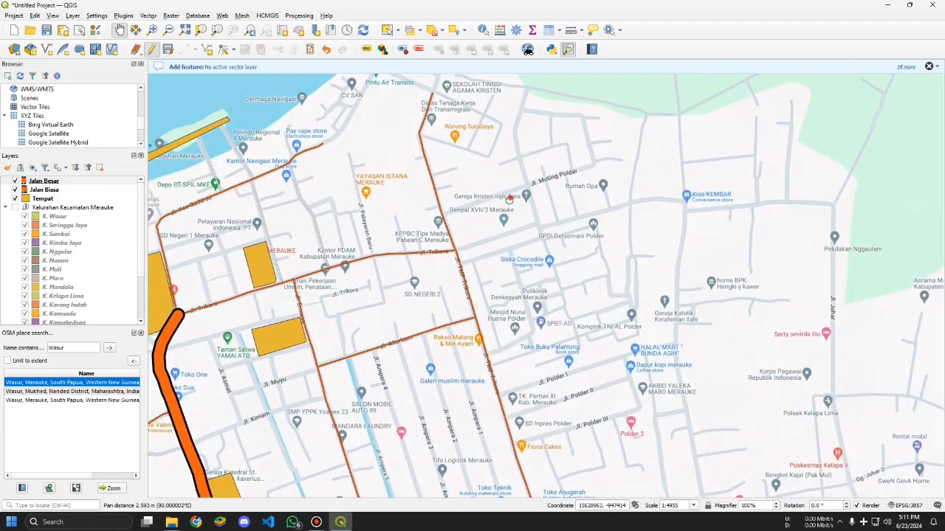
{"action": "left_click_drag", "start_coordinate": [541, 333], "coordinate": [316, 223]}
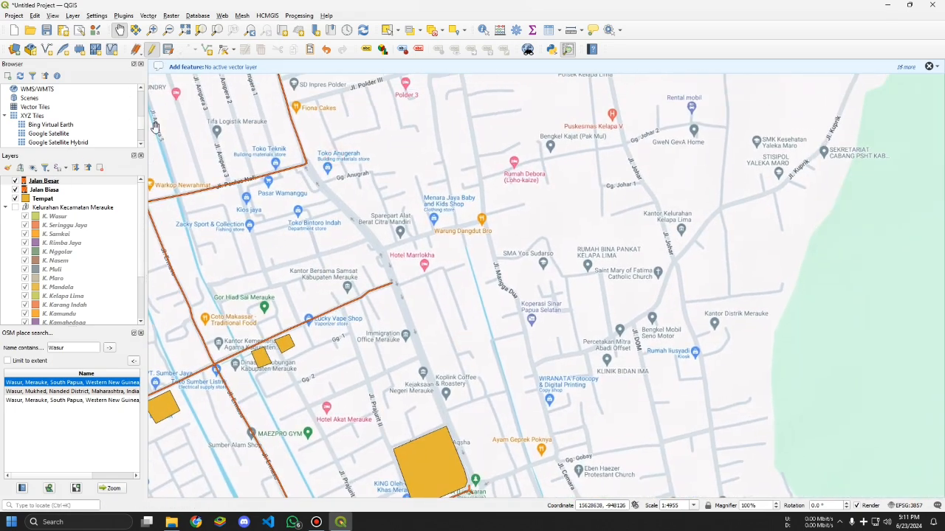
{"action": "left_click", "coordinate": [207, 48]}
{"action": "scroll", "coordinate": [344, 183], "scroll_direction": "up", "scroll_amount": 2}
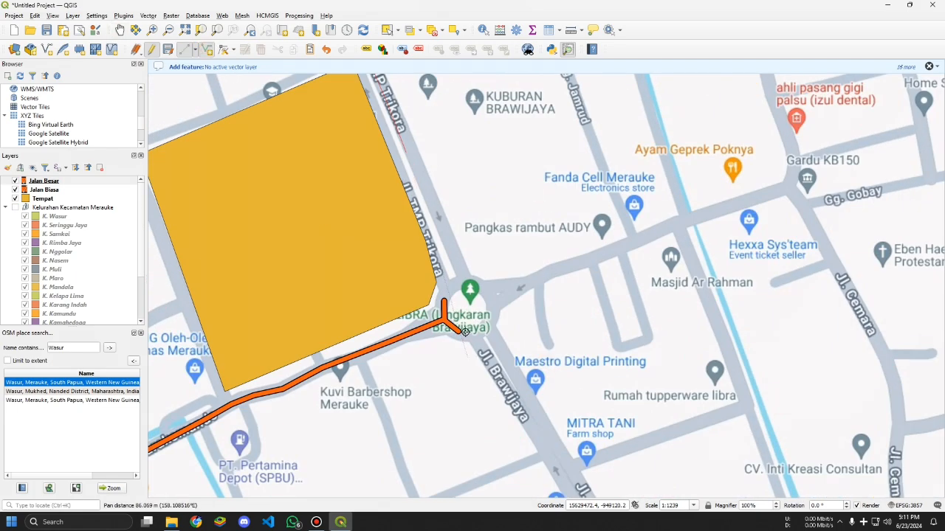
{"action": "left_click", "coordinate": [453, 285]}
{"action": "right_click", "coordinate": [453, 285]}
{"action": "key", "text": "Return"}
Step: Trace a Jalan Besar line along Jl. Brawijaya from the Lingkaran Brawijaya roundabout to the junction at CCTV Pertigaan Brawijaya - Ahmad Yani
{"action": "left_click", "coordinate": [505, 364]}
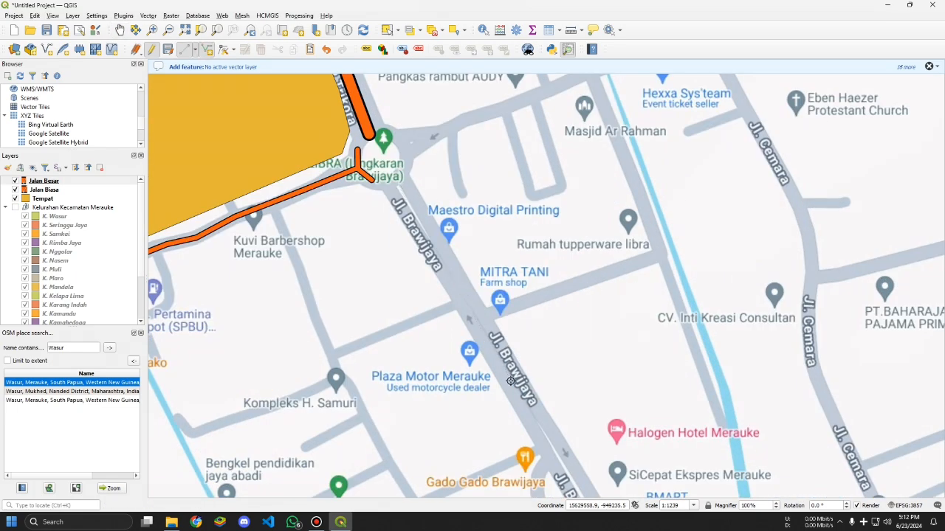
{"action": "key", "text": "Right"}
{"action": "key", "text": "Right"}
{"action": "key", "text": "Down"}
{"action": "key", "text": "Down"}
{"action": "key", "text": "Down"}
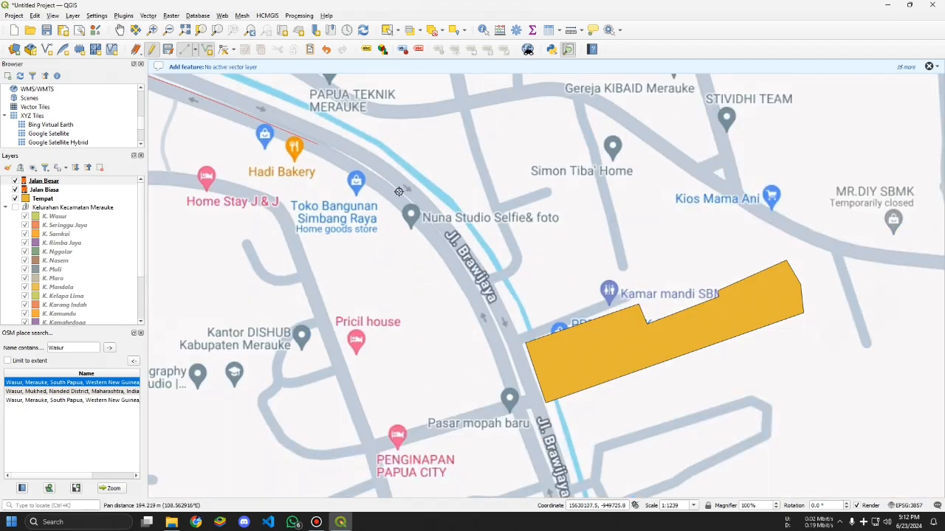
{"action": "key", "text": "Down"}
{"action": "key", "text": "Down"}
{"action": "key", "text": "Down"}
{"action": "key", "text": "Down"}
{"action": "key", "text": "Down"}
{"action": "key", "text": "Down"}
{"action": "key", "text": "Down"}
{"action": "key", "text": "Down"}
{"action": "key", "text": "Down"}
{"action": "key", "text": "Right"}
{"action": "key", "text": "Down"}
{"action": "key", "text": "Down"}
{"action": "key", "text": "Down"}
{"action": "key", "text": "Right"}
{"action": "key", "text": "Down"}
{"action": "key", "text": "Down"}
{"action": "key", "text": "Down"}
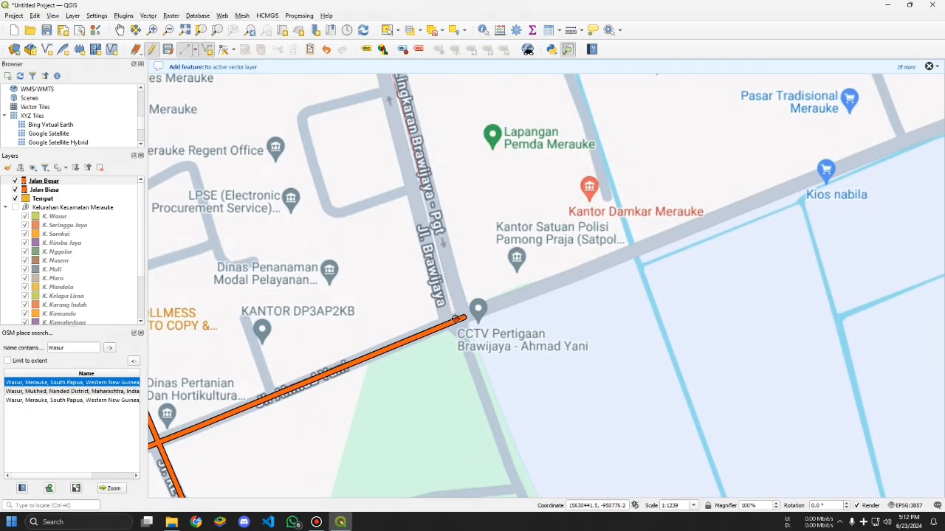
Step: Finish the Jl. Brawijaya line at the Ahmad Yani junction and save the feature under the street's name
{"action": "right_click", "coordinate": [464, 319]}
{"action": "left_click", "coordinate": [655, 381]}
{"action": "type", "text": "Jalan Braw"}
{"action": "key", "text": "Return"}
Step: Hide the Google base map and show the Kelurahan Kecamatan Merauke layers beneath the digitized roads
{"action": "scroll", "coordinate": [546, 288], "scroll_direction": "down", "scroll_amount": 10}
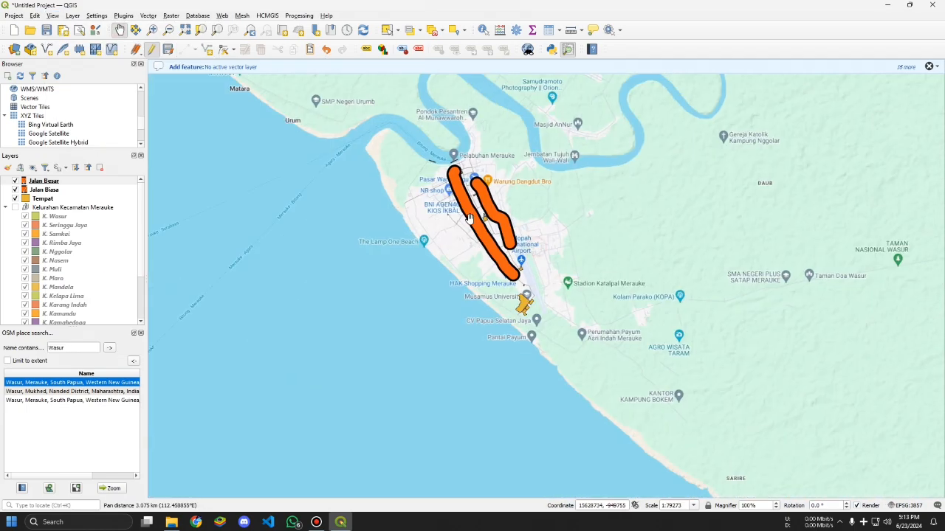
{"action": "left_click", "coordinate": [16, 180]}
{"action": "left_click", "coordinate": [16, 181]}
{"action": "scroll", "coordinate": [386, 250], "scroll_direction": "up", "scroll_amount": 3}
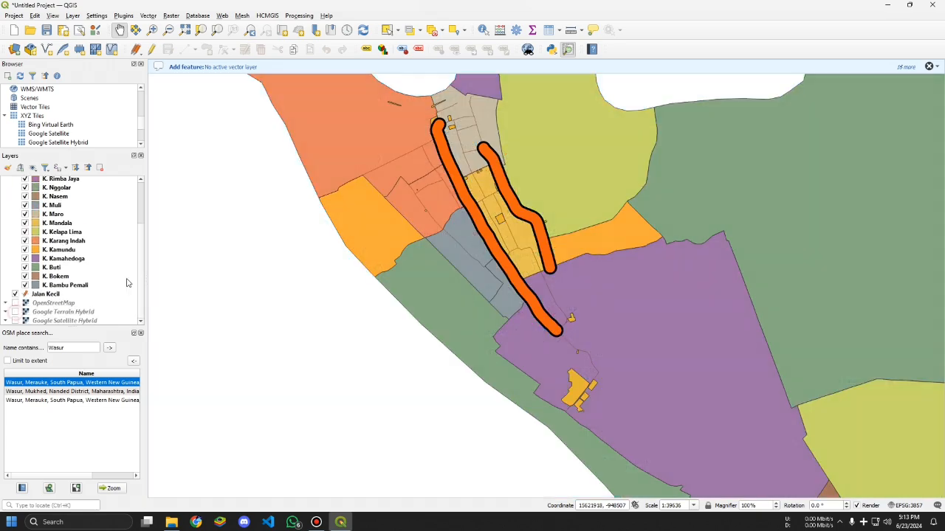
{"action": "scroll", "coordinate": [416, 239], "scroll_direction": "down", "scroll_amount": 2}
Step: Set the Jalan Besar layer's line symbol width to 10 map units
{"action": "double_click", "coordinate": [44, 190]}
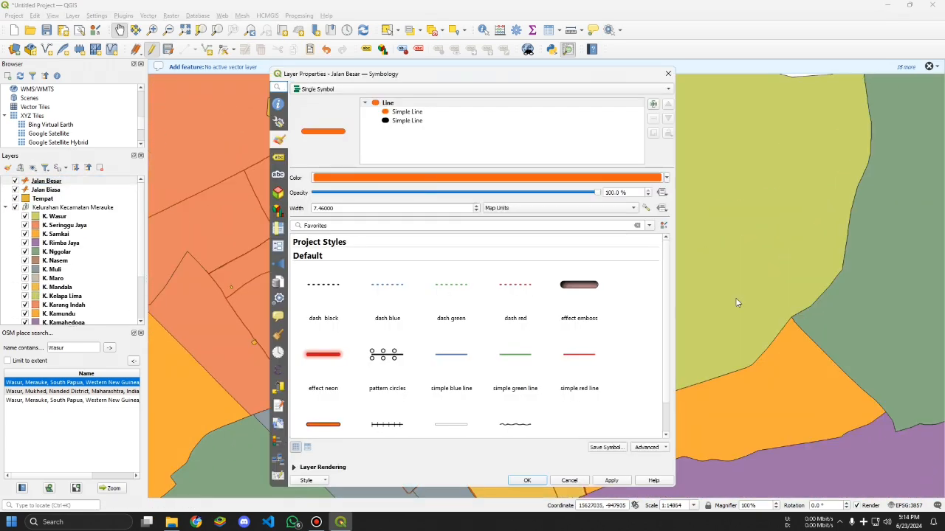
{"action": "type", "text": "10"}
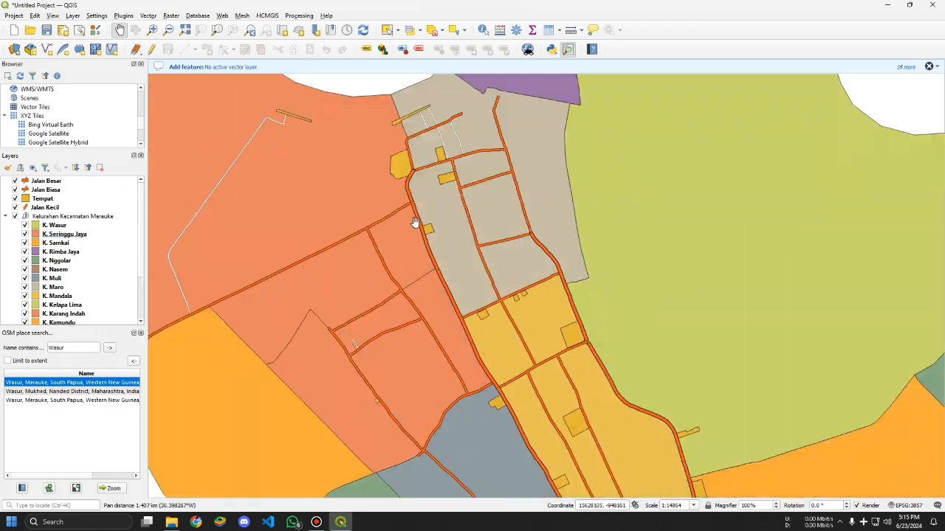
{"action": "left_click_drag", "start_coordinate": [415, 223], "coordinate": [450, 265]}
{"action": "left_click_drag", "start_coordinate": [455, 297], "coordinate": [462, 213]}
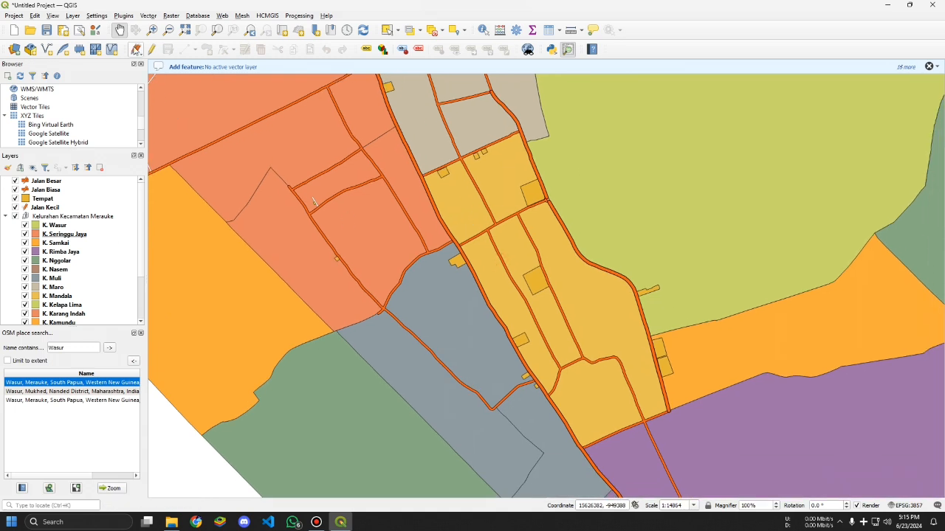
{"action": "left_click_drag", "start_coordinate": [412, 226], "coordinate": [459, 266]}
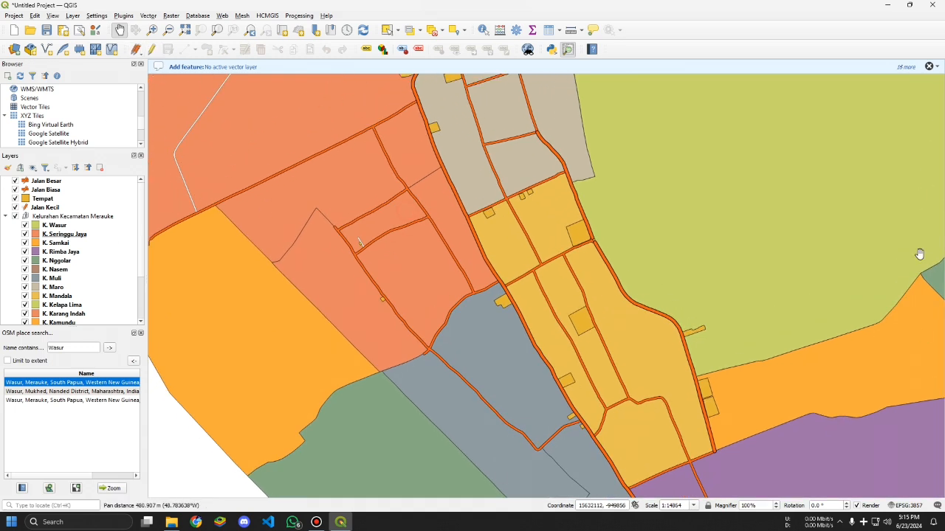
Step: Browse the list of places in the Tempat layer's attribute table
{"action": "left_click", "coordinate": [43, 200]}
{"action": "right_click", "coordinate": [43, 200]}
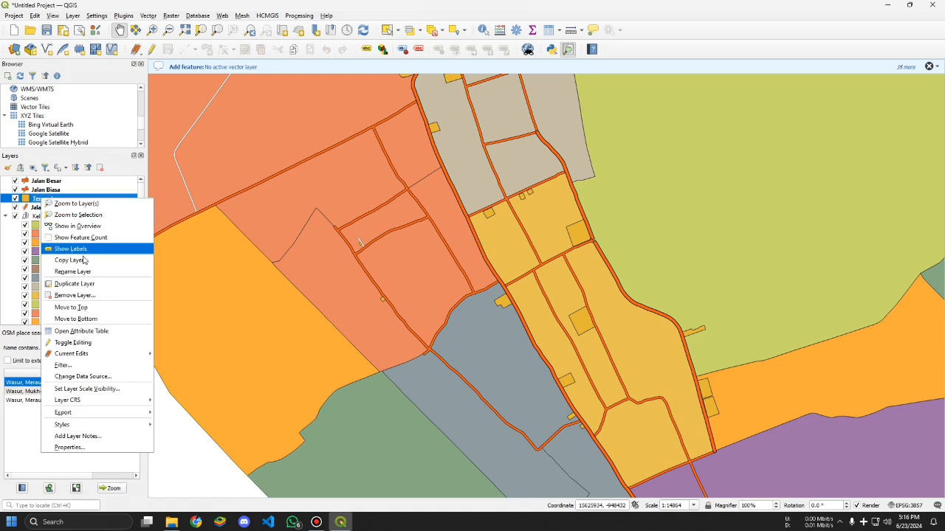
{"action": "left_click", "coordinate": [96, 332]}
{"action": "scroll", "coordinate": [391, 273], "scroll_direction": "down", "scroll_amount": 4}
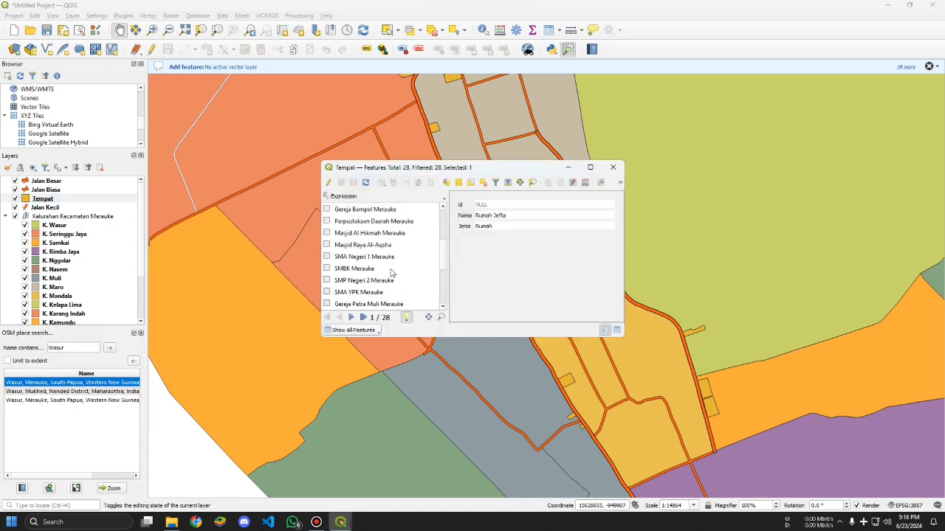
{"action": "scroll", "coordinate": [391, 273], "scroll_direction": "up", "scroll_amount": 4}
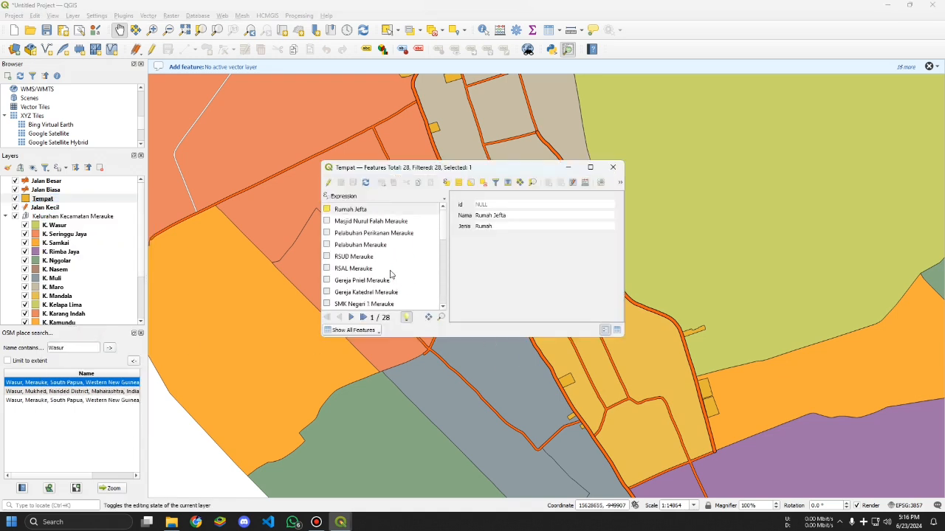
{"action": "left_click", "coordinate": [613, 167]}
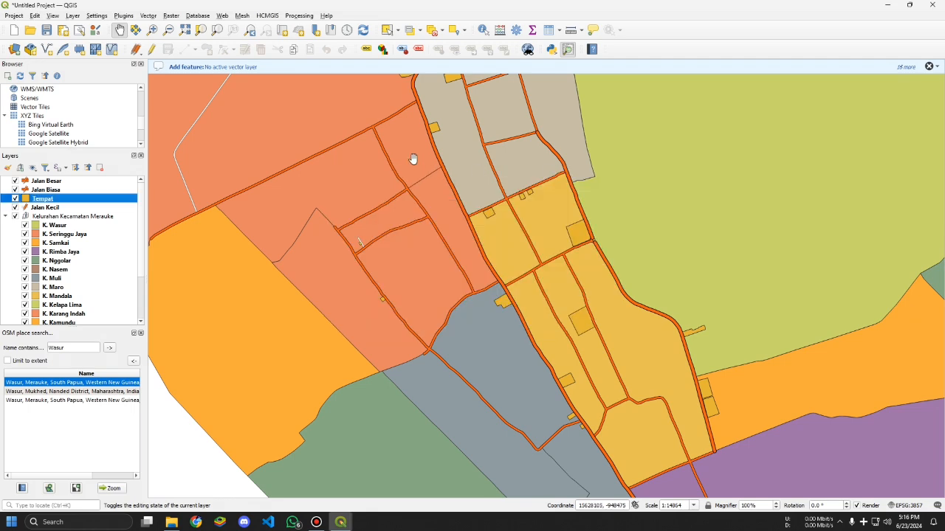
Step: Start a new shapefile layer with the file name Pin Tempat and the Point geometry type
{"action": "left_click_drag", "start_coordinate": [422, 110], "coordinate": [423, 209]}
{"action": "scroll", "coordinate": [424, 199], "scroll_direction": "up", "scroll_amount": 1}
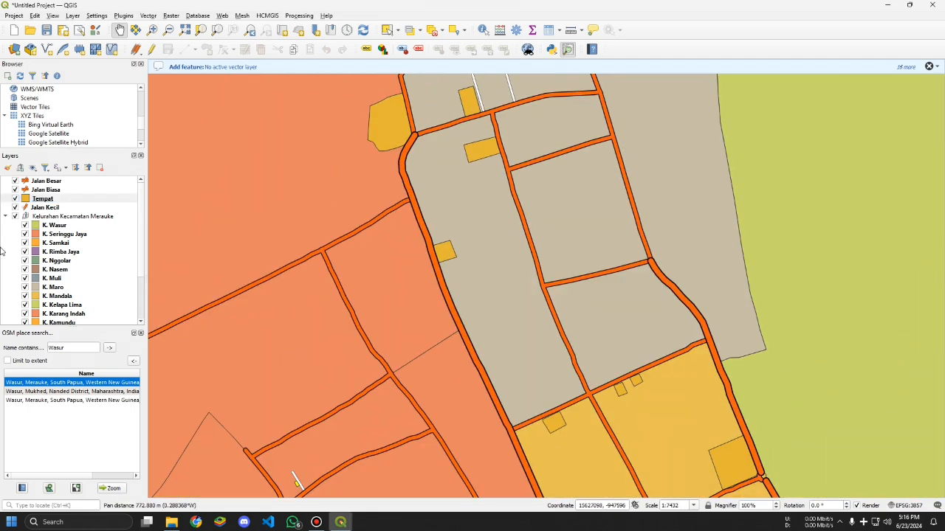
{"action": "left_click_drag", "start_coordinate": [483, 187], "coordinate": [475, 307]}
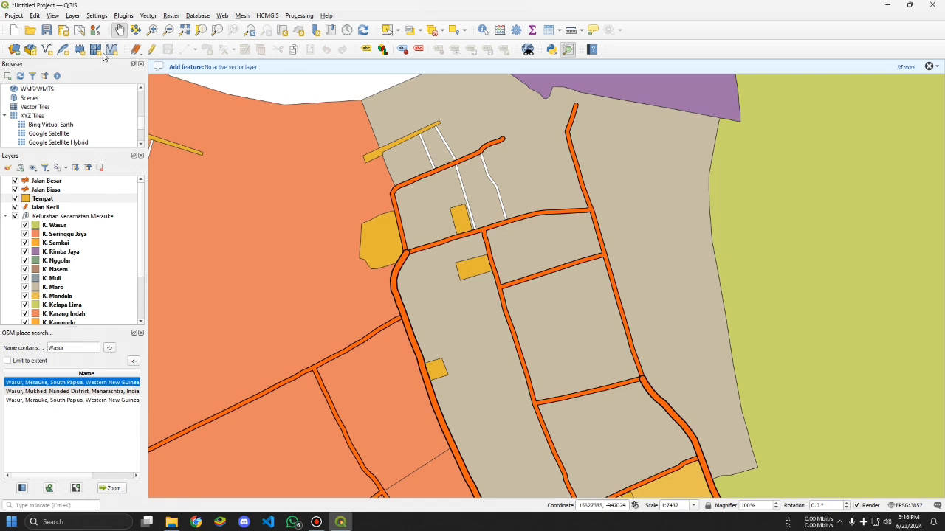
{"action": "left_click", "coordinate": [53, 181]}
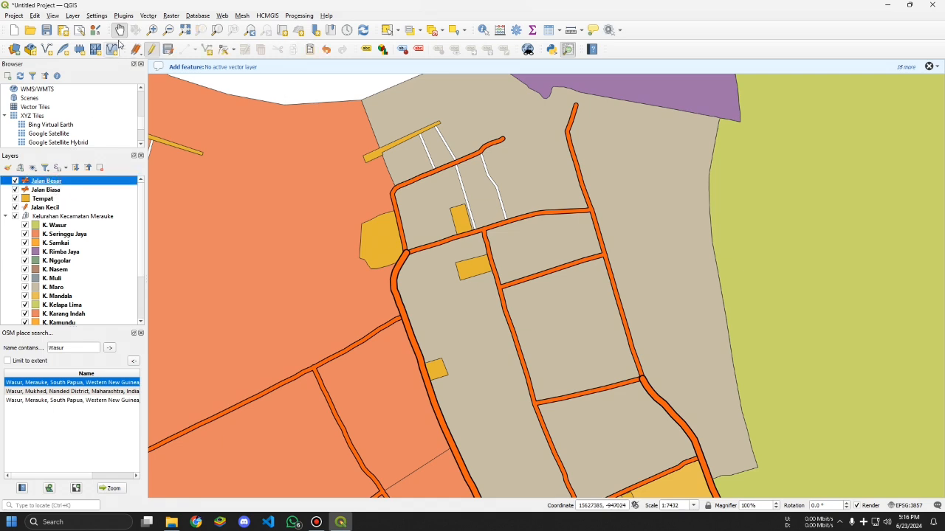
{"action": "left_click", "coordinate": [47, 49]}
{"action": "left_click", "coordinate": [437, 28]}
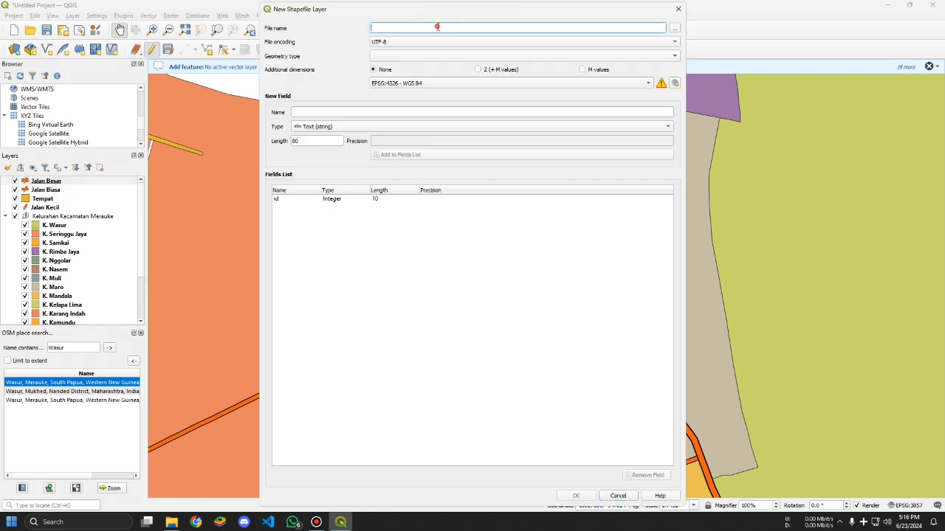
{"action": "left_click", "coordinate": [673, 29]}
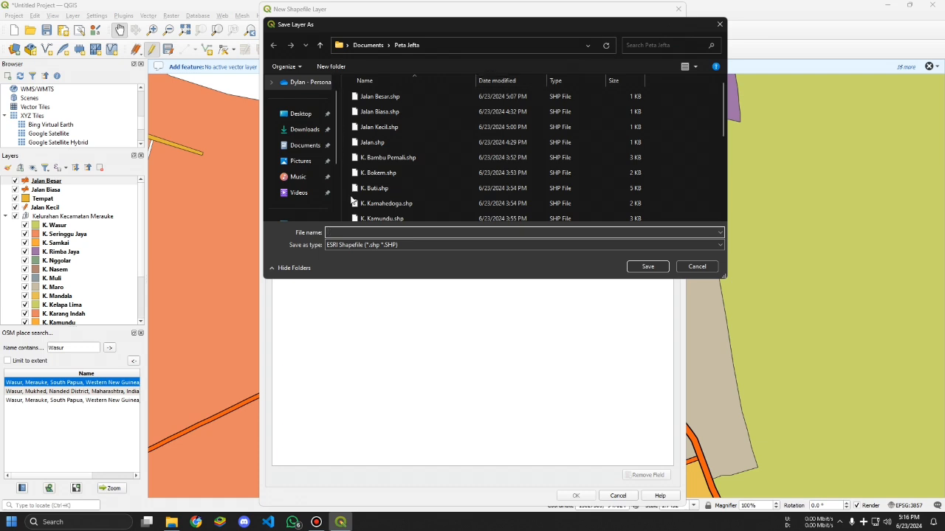
{"action": "type", "text": "Pin Te"}
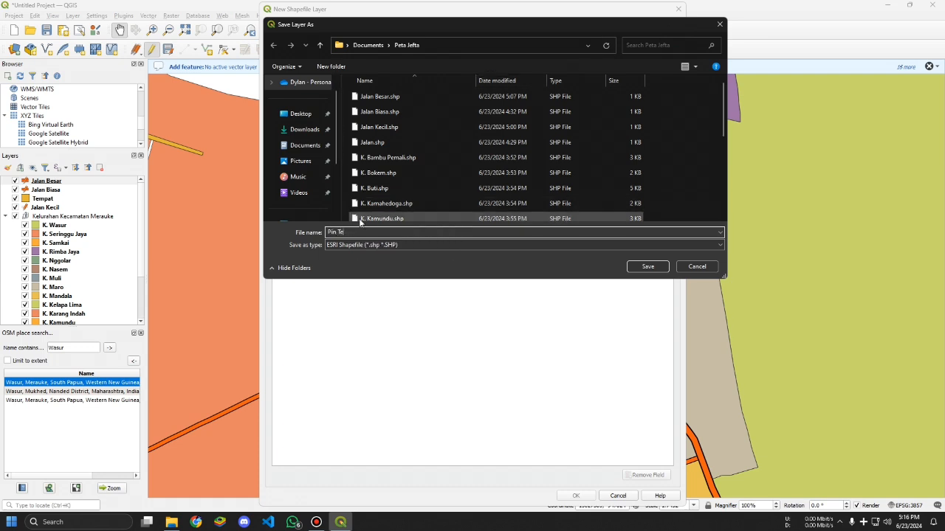
{"action": "type", "text": "mpat"}
{"action": "left_click", "coordinate": [647, 267]}
{"action": "left_click", "coordinate": [404, 56]}
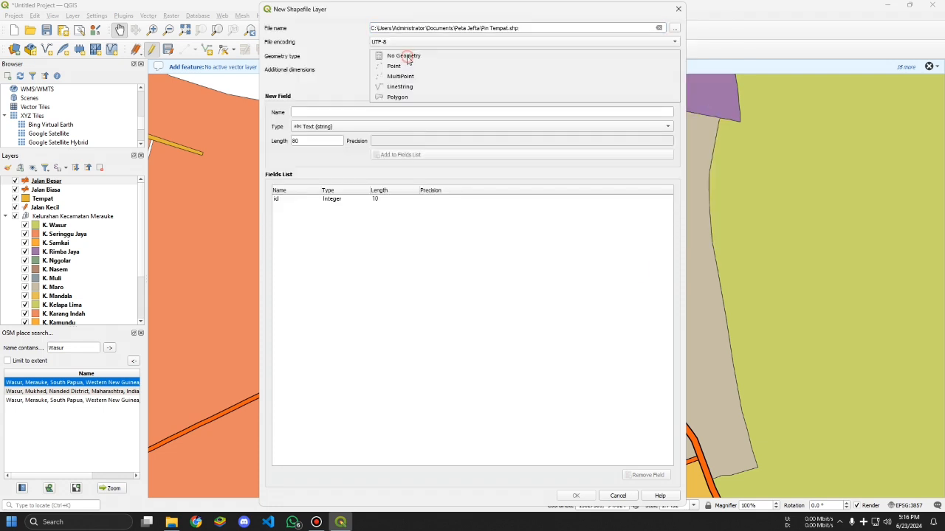
{"action": "left_click", "coordinate": [423, 66]}
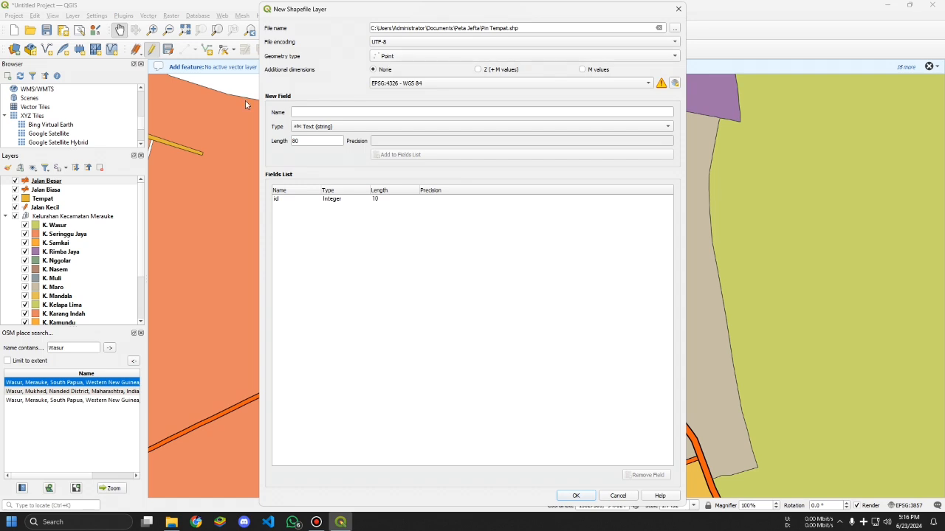
Step: Add text fields Nama and Jenis with length 80 and create the Pin Tempat layer
{"action": "left_click", "coordinate": [315, 114]}
{"action": "type", "text": "Nama"}
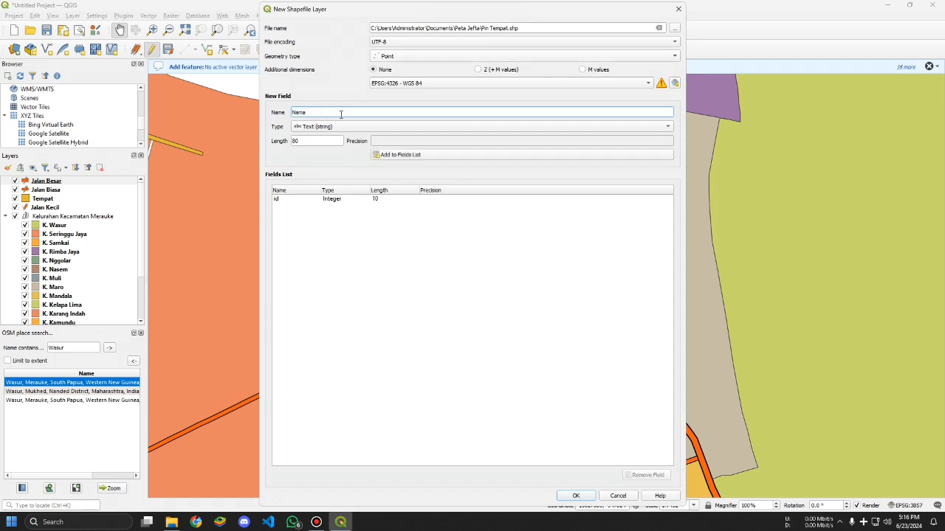
{"action": "left_click", "coordinate": [423, 157]}
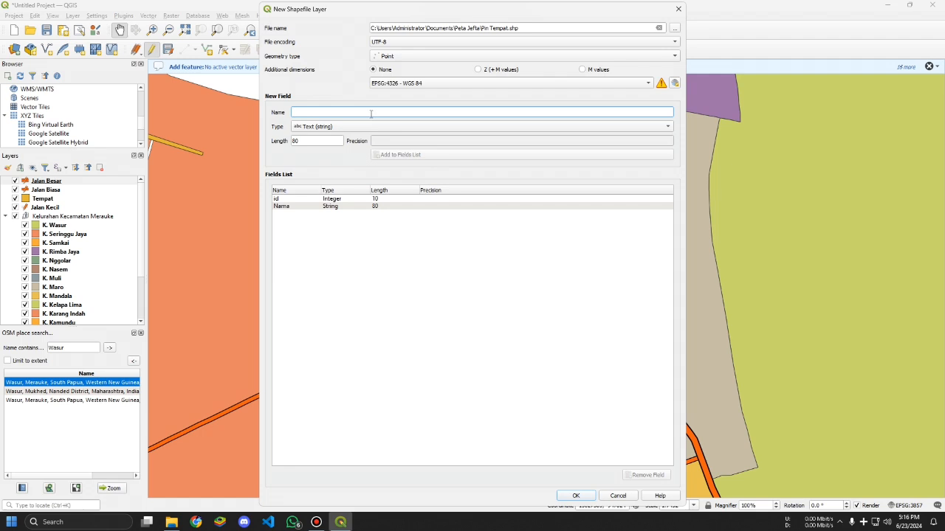
{"action": "type", "text": "Jenis"}
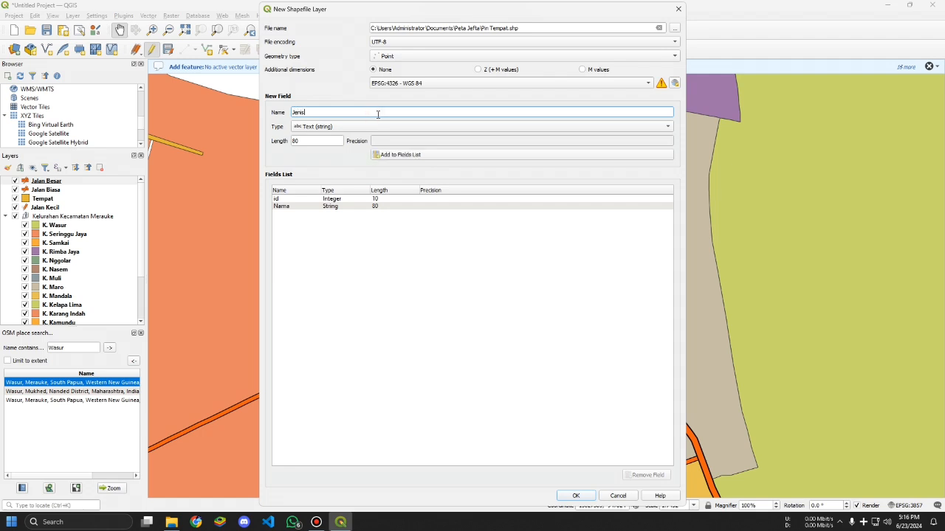
{"action": "left_click", "coordinate": [400, 155]}
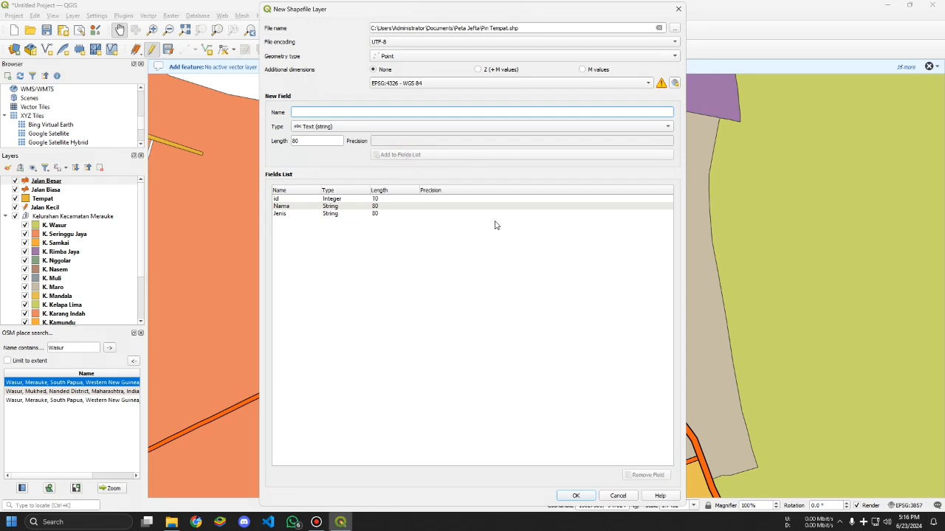
{"action": "left_click", "coordinate": [590, 496]}
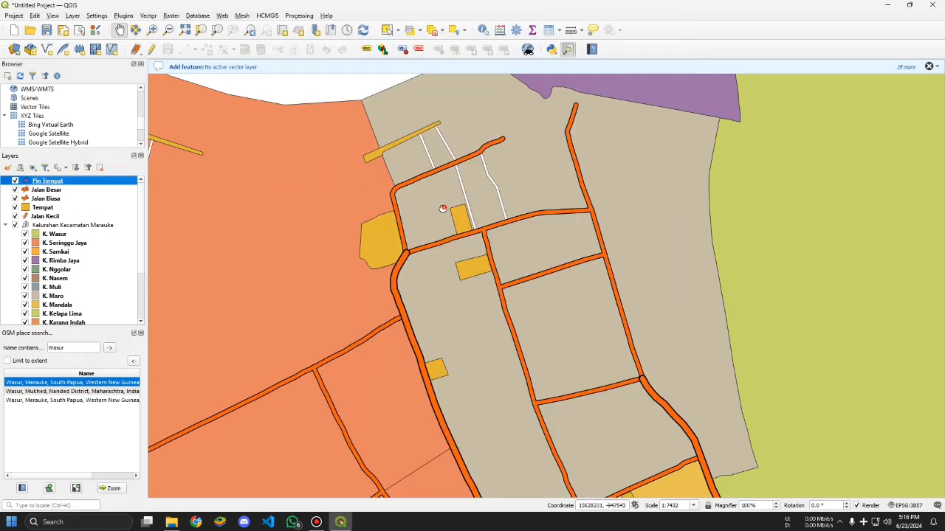
{"action": "left_click_drag", "start_coordinate": [442, 209], "coordinate": [421, 220]}
{"action": "scroll", "coordinate": [399, 225], "scroll_direction": "up", "scroll_amount": 1}
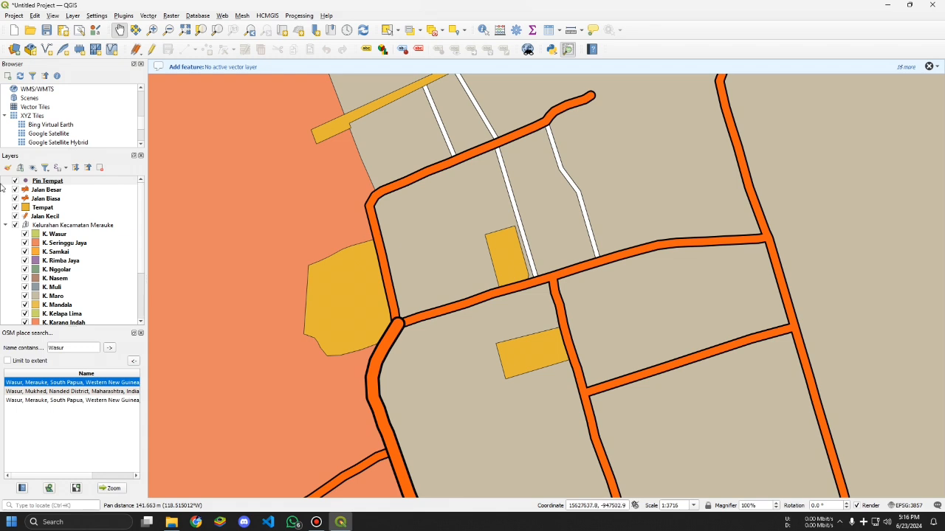
{"action": "double_click", "coordinate": [48, 211]}
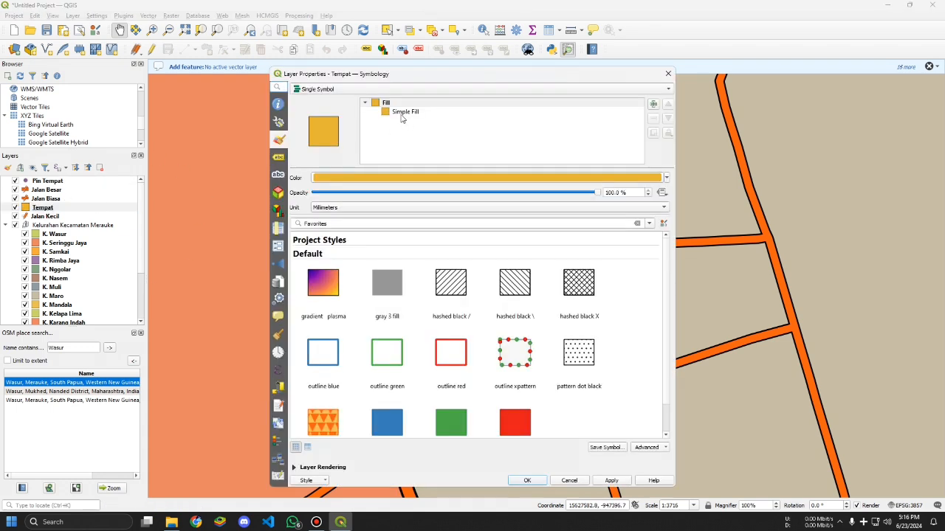
{"action": "left_click", "coordinate": [668, 74]}
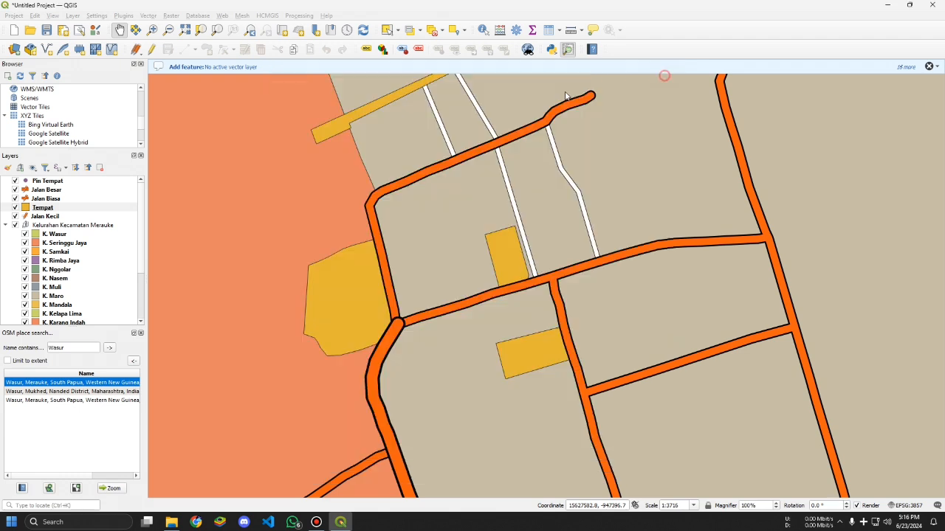
Step: Review the names and types of the individual places recorded in the Tempat layer's attribute table
{"action": "right_click", "coordinate": [65, 207]}
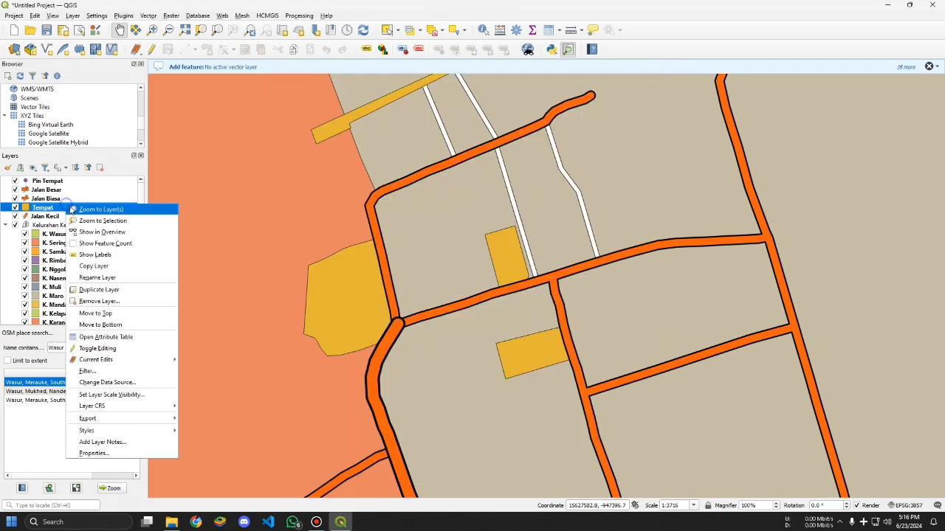
{"action": "left_click", "coordinate": [108, 337]}
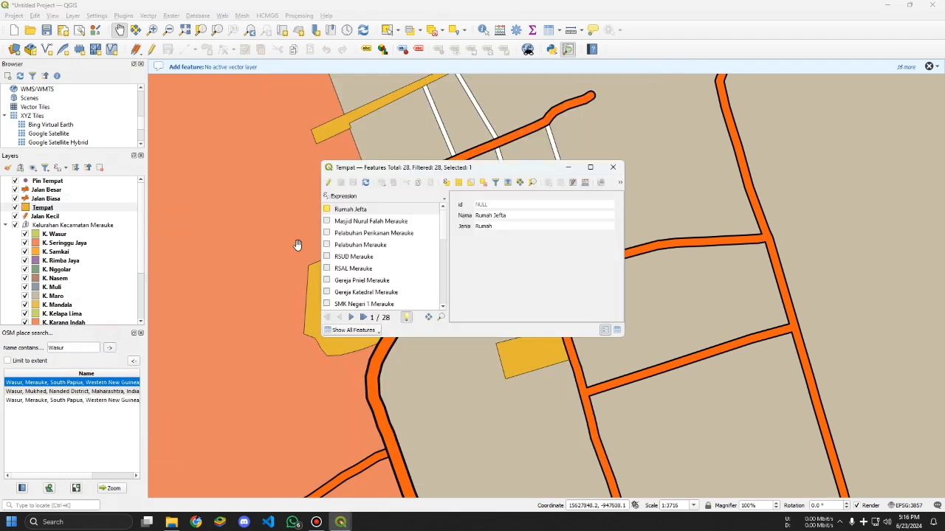
{"action": "left_click", "coordinate": [413, 223]}
{"action": "left_click", "coordinate": [381, 233]}
{"action": "left_click", "coordinate": [386, 221]}
{"action": "left_click", "coordinate": [387, 244]}
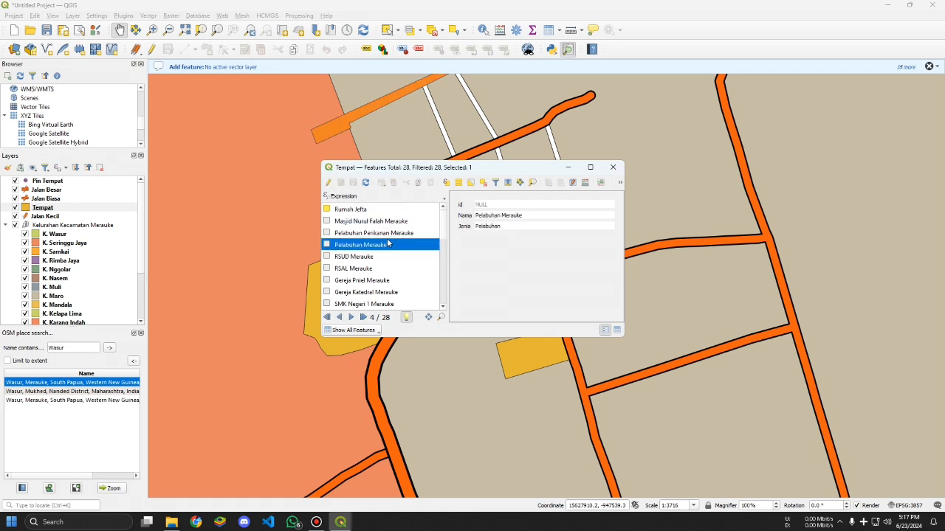
{"action": "left_click", "coordinate": [390, 221]}
{"action": "left_click", "coordinate": [388, 247]}
{"action": "left_click", "coordinate": [372, 257]}
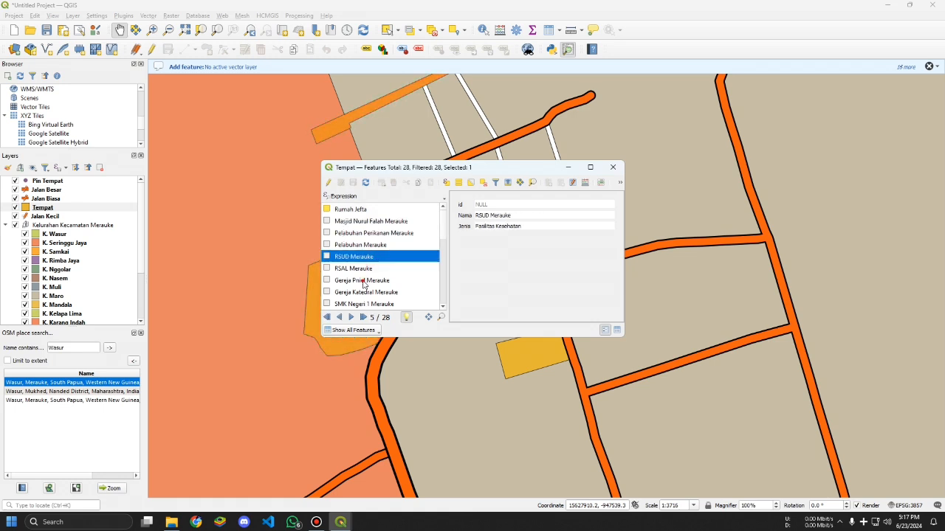
{"action": "left_click", "coordinate": [363, 285]}
{"action": "scroll", "coordinate": [373, 276], "scroll_direction": "down", "scroll_amount": 1}
{"action": "left_click", "coordinate": [384, 269]}
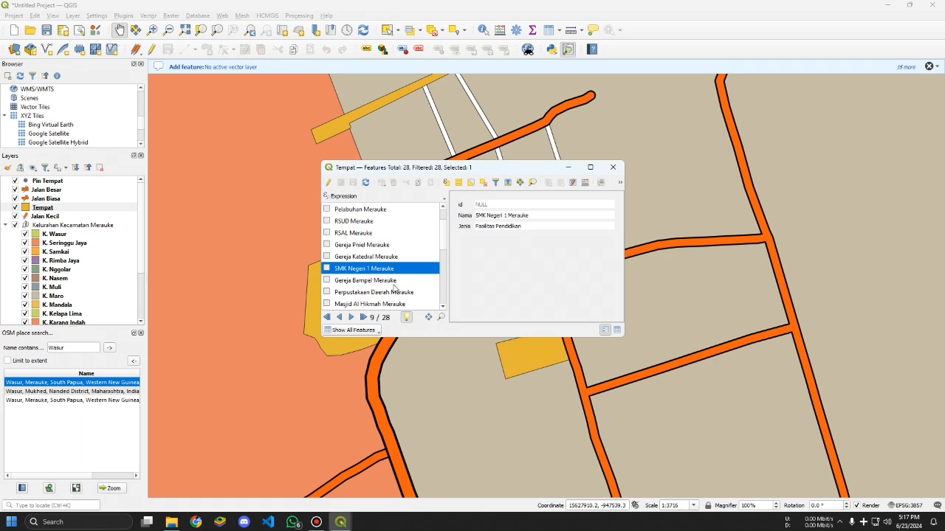
{"action": "scroll", "coordinate": [395, 287], "scroll_direction": "down", "scroll_amount": 2}
{"action": "left_click", "coordinate": [383, 269]}
{"action": "scroll", "coordinate": [382, 268], "scroll_direction": "down", "scroll_amount": 1}
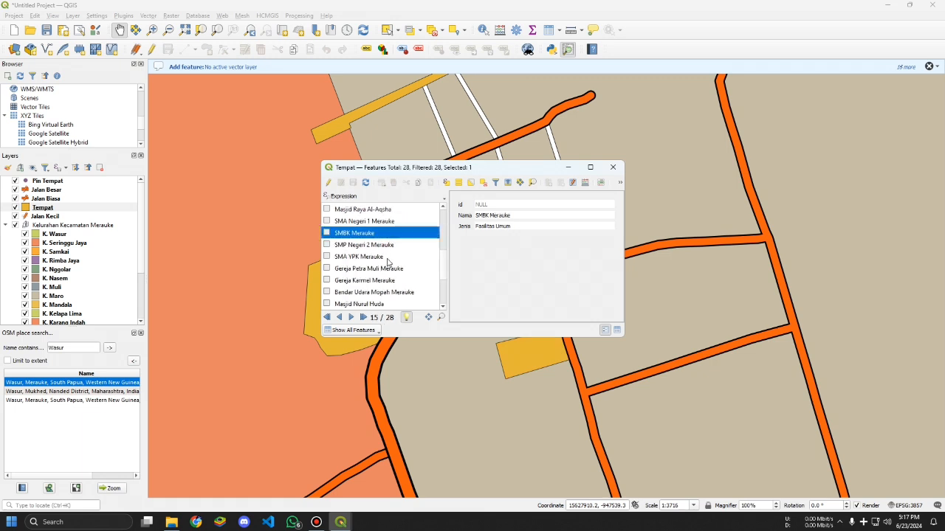
{"action": "scroll", "coordinate": [387, 262], "scroll_direction": "down", "scroll_amount": 1}
{"action": "left_click", "coordinate": [385, 258]}
{"action": "left_click", "coordinate": [382, 269]}
{"action": "left_click", "coordinate": [379, 281]}
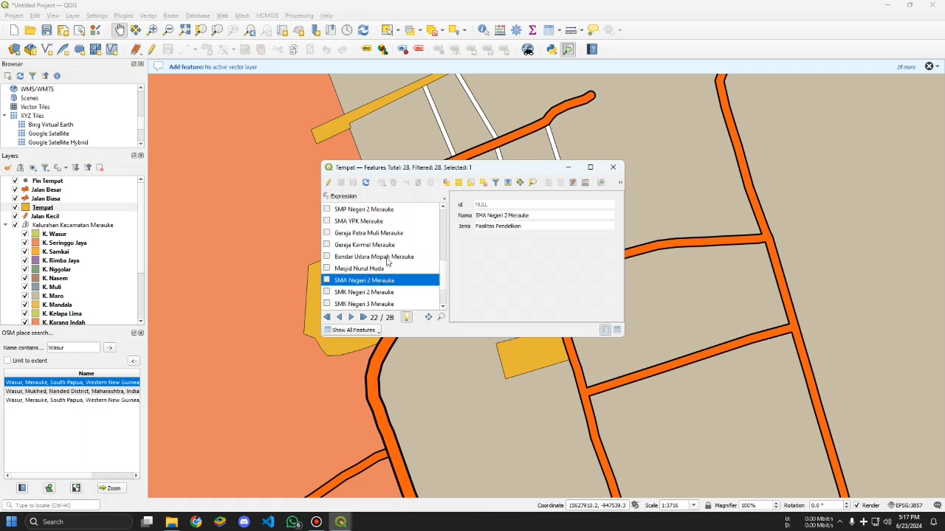
{"action": "left_click", "coordinate": [387, 256]}
{"action": "scroll", "coordinate": [387, 258], "scroll_direction": "down", "scroll_amount": 1}
{"action": "left_click", "coordinate": [388, 269]}
{"action": "left_click", "coordinate": [385, 304]}
{"action": "left_click", "coordinate": [434, 221]}
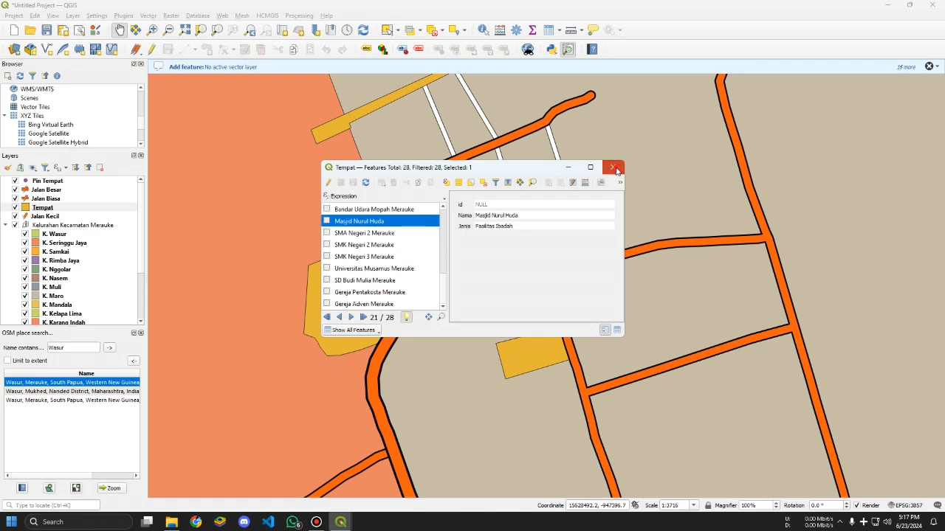
{"action": "left_click", "coordinate": [614, 168]}
Step: Turn on labels for the Tempat layer so its places are named on the map
{"action": "left_click_drag", "start_coordinate": [453, 110], "coordinate": [491, 293]}
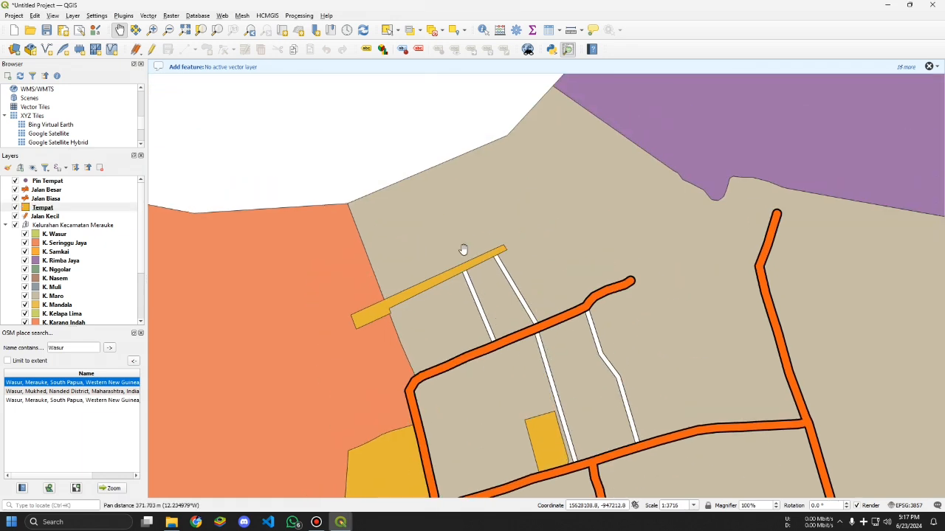
{"action": "left_click_drag", "start_coordinate": [466, 249], "coordinate": [423, 275]}
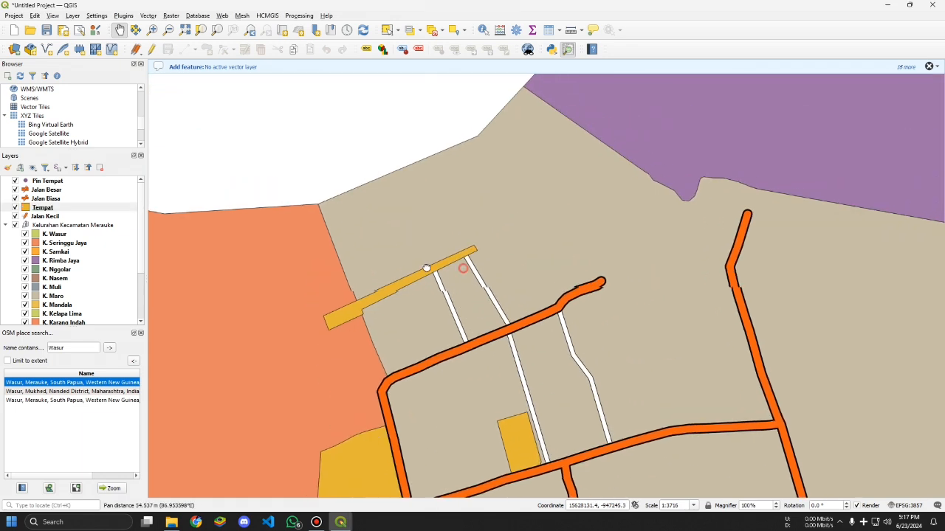
{"action": "left_click", "coordinate": [53, 225]}
{"action": "left_click", "coordinate": [52, 234]}
{"action": "right_click", "coordinate": [50, 212]}
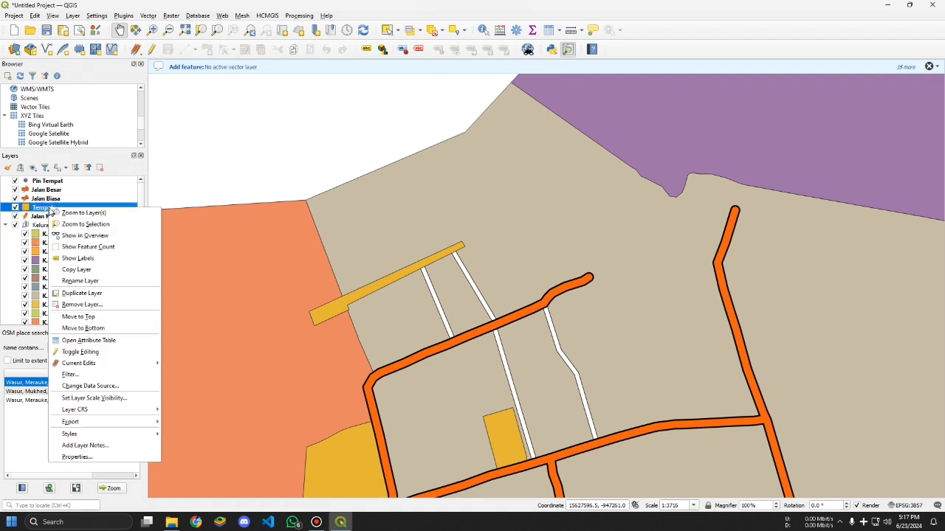
{"action": "key", "text": "Escape"}
{"action": "right_click", "coordinate": [51, 212]}
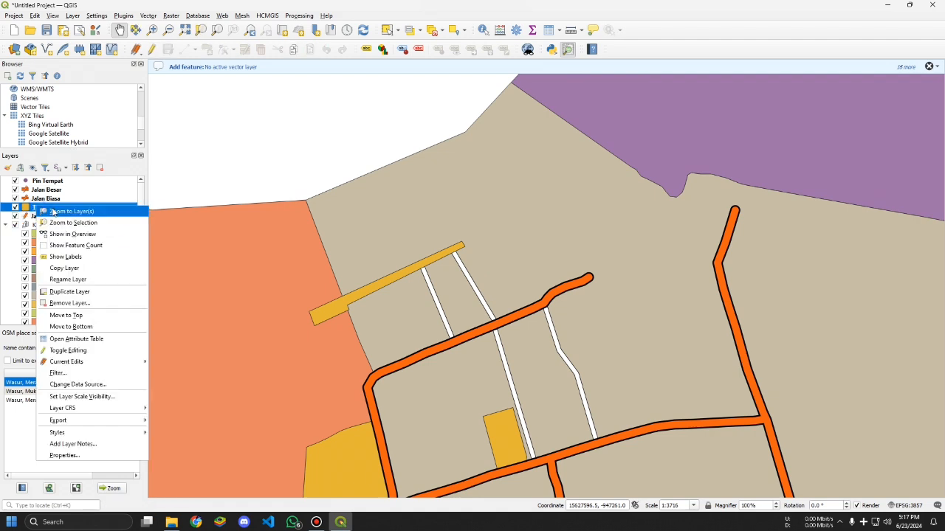
{"action": "left_click", "coordinate": [77, 257]}
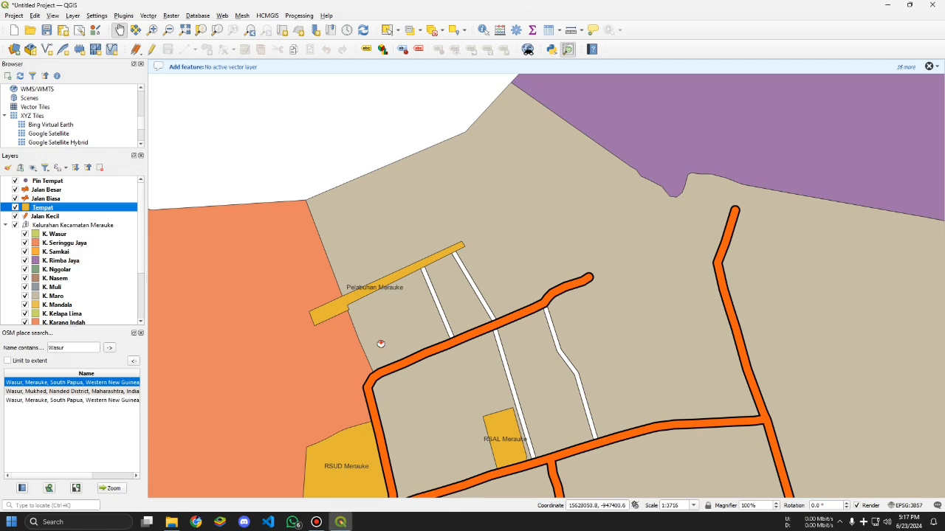
Step: Examine the labelled places across the map, from the ports and hospitals to the highlighted house beside the small white road
{"action": "left_click_drag", "start_coordinate": [380, 341], "coordinate": [509, 247]}
{"action": "scroll", "coordinate": [535, 294], "scroll_direction": "down", "scroll_amount": 2}
{"action": "left_click_drag", "start_coordinate": [550, 366], "coordinate": [488, 212]}
{"action": "left_click_drag", "start_coordinate": [538, 268], "coordinate": [457, 89]}
{"action": "left_click_drag", "start_coordinate": [504, 224], "coordinate": [556, 339]}
{"action": "left_click_drag", "start_coordinate": [452, 169], "coordinate": [516, 336]}
{"action": "left_click_drag", "start_coordinate": [422, 133], "coordinate": [443, 229]}
{"action": "scroll", "coordinate": [485, 232], "scroll_direction": "up", "scroll_amount": 2}
{"action": "left_click_drag", "start_coordinate": [502, 229], "coordinate": [619, 200]}
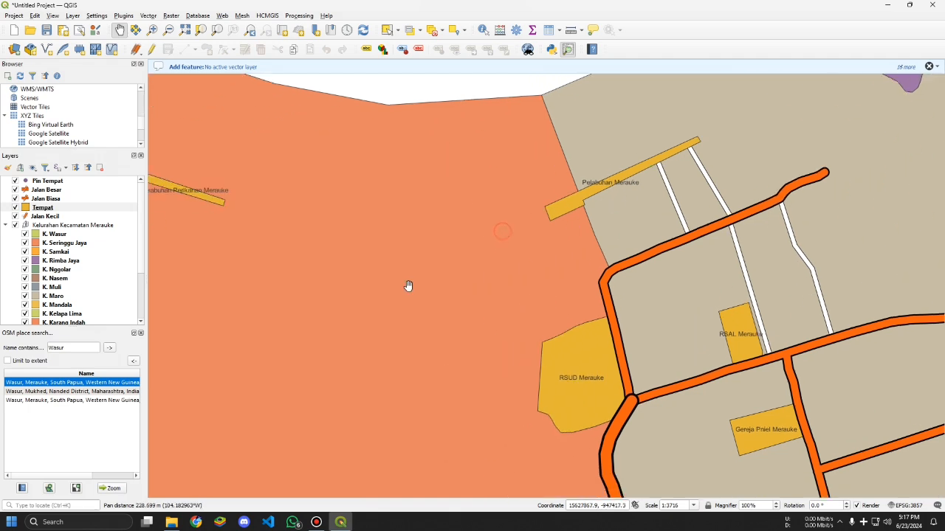
{"action": "left_click_drag", "start_coordinate": [407, 285], "coordinate": [511, 216]}
{"action": "scroll", "coordinate": [482, 214], "scroll_direction": "down", "scroll_amount": 1}
{"action": "left_click_drag", "start_coordinate": [368, 192], "coordinate": [428, 137]}
{"action": "left_click_drag", "start_coordinate": [484, 335], "coordinate": [429, 163]}
{"action": "left_click_drag", "start_coordinate": [546, 316], "coordinate": [524, 216]}
{"action": "left_click_drag", "start_coordinate": [363, 200], "coordinate": [396, 253]}
{"action": "scroll", "coordinate": [396, 253], "scroll_direction": "up", "scroll_amount": 1}
{"action": "scroll", "coordinate": [397, 253], "scroll_direction": "up", "scroll_amount": 1}
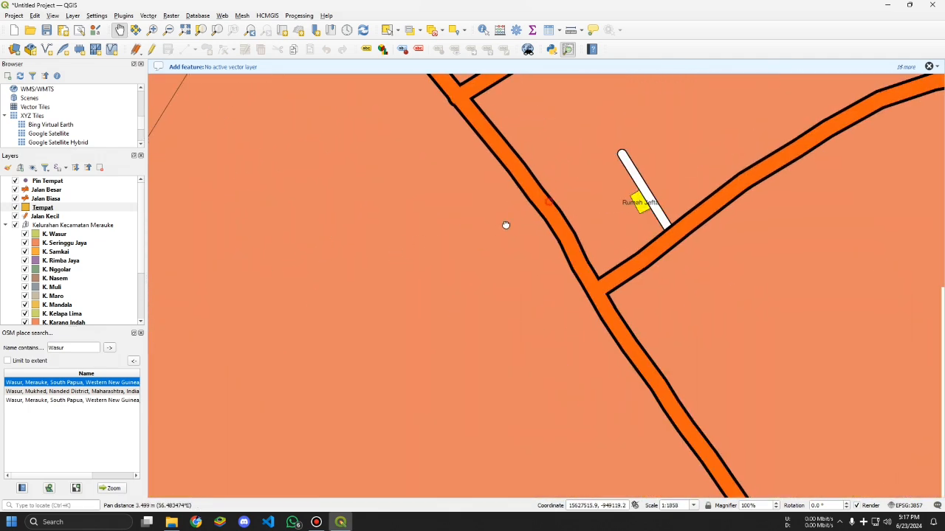
{"action": "left_click_drag", "start_coordinate": [693, 217], "coordinate": [464, 276]}
{"action": "scroll", "coordinate": [506, 271], "scroll_direction": "up", "scroll_amount": 1}
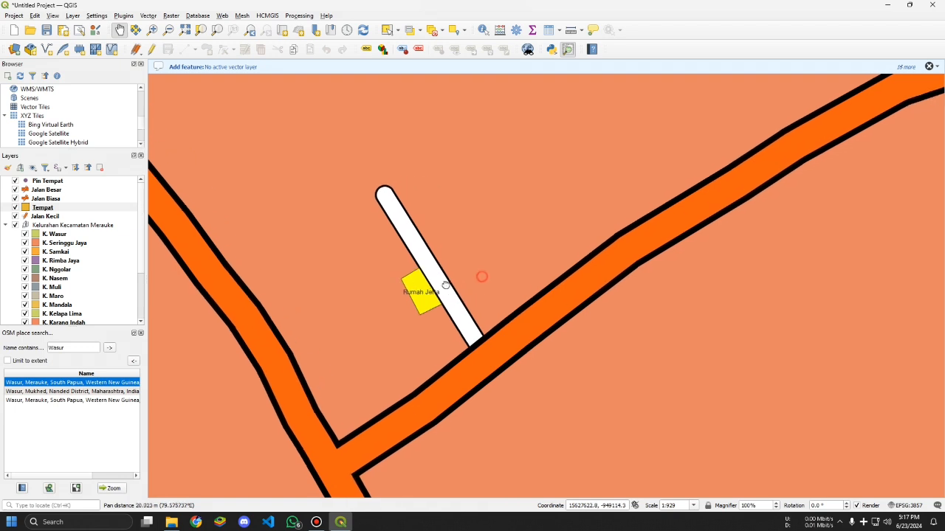
{"action": "left_click", "coordinate": [151, 49]}
{"action": "left_click", "coordinate": [208, 51]}
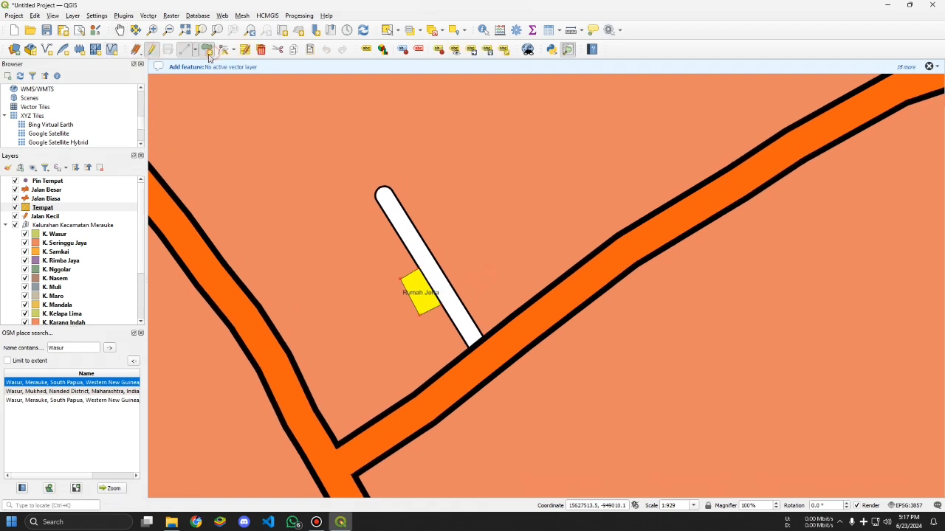
{"action": "left_click", "coordinate": [195, 54]}
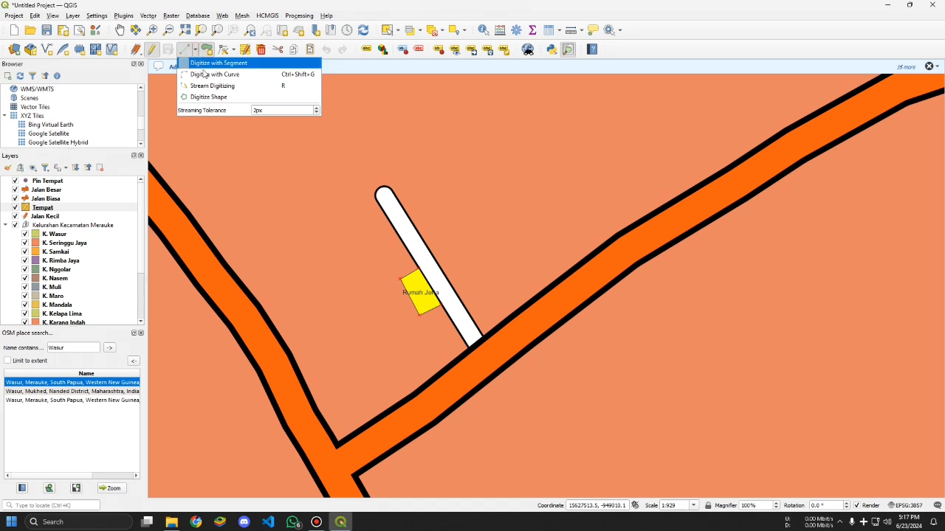
{"action": "left_click", "coordinate": [214, 67]}
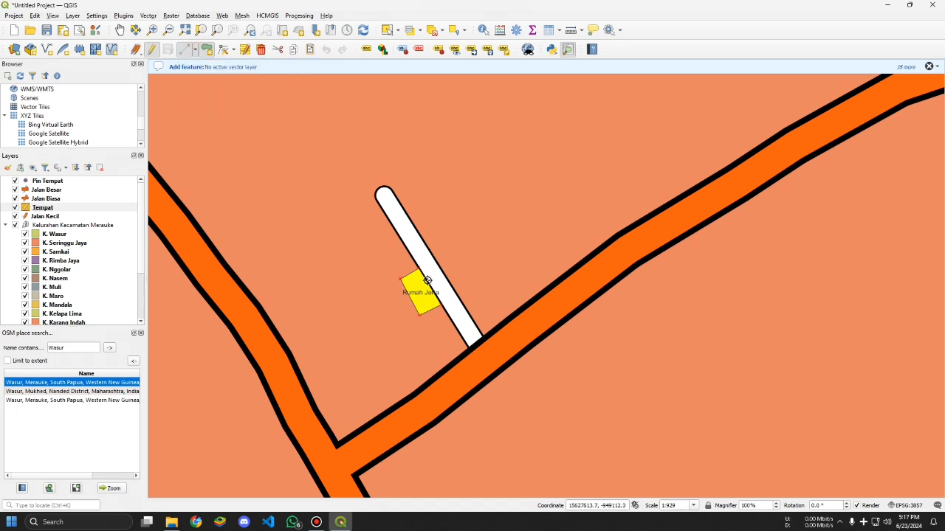
{"action": "left_click", "coordinate": [47, 181]}
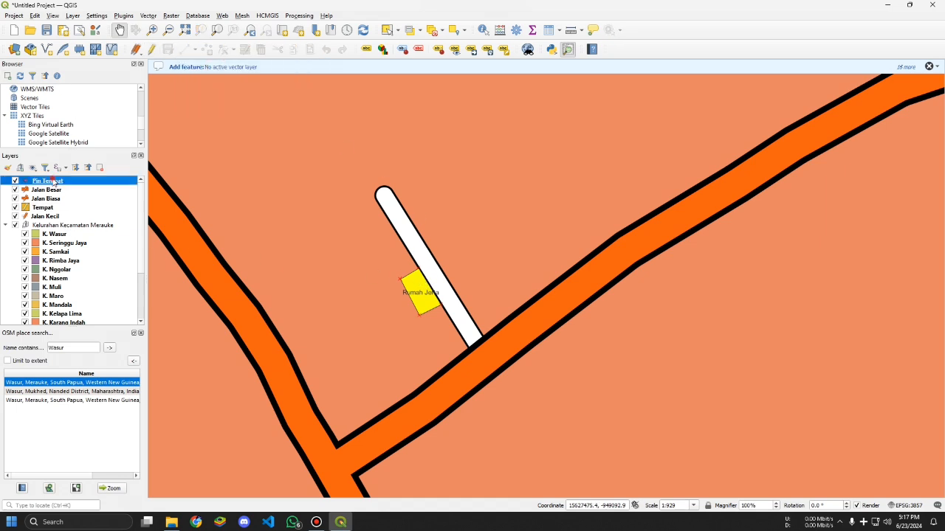
{"action": "left_click", "coordinate": [45, 199]}
{"action": "left_click", "coordinate": [44, 208]}
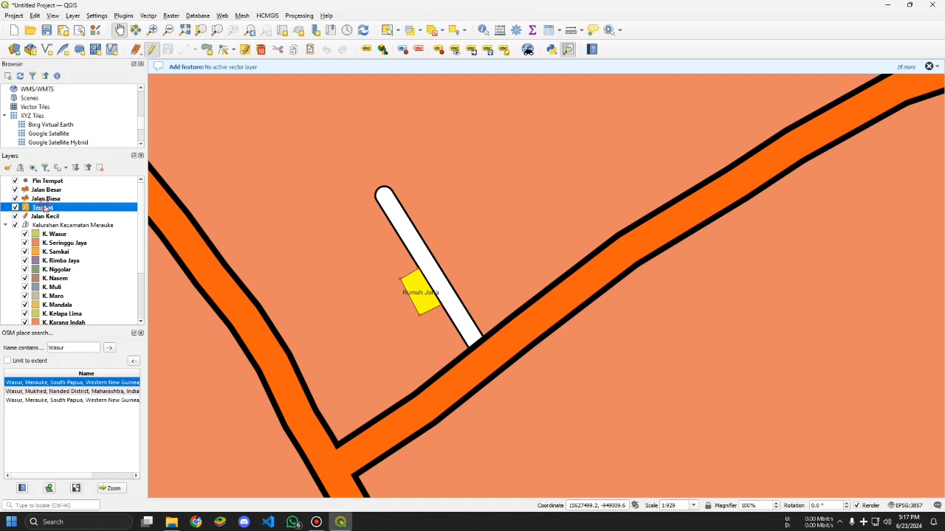
{"action": "left_click", "coordinate": [151, 48]}
Step: Put the Pin Tempat layer into editing and add a point at the house's roadside edge, with the house's name as Nama and Rumah as Jenis
{"action": "left_click", "coordinate": [53, 181]}
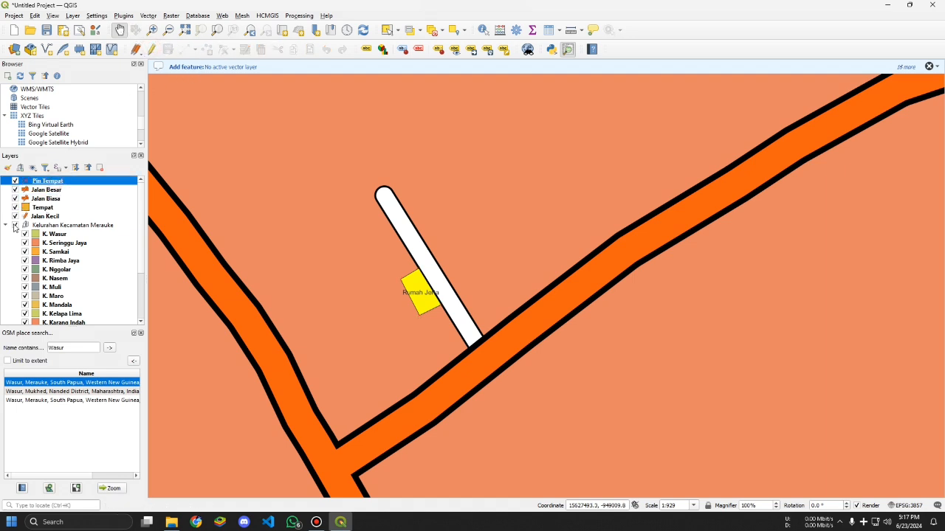
{"action": "left_click", "coordinate": [210, 53]}
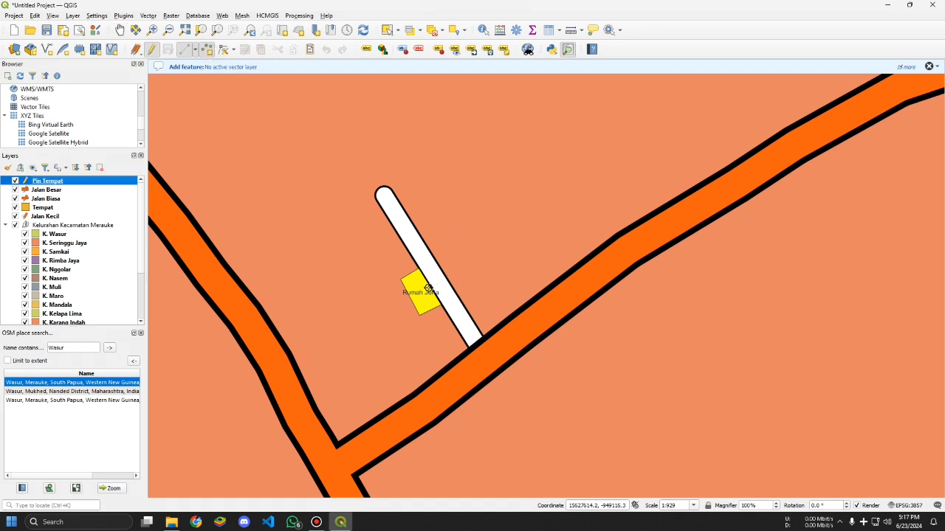
{"action": "scroll", "coordinate": [428, 288], "scroll_direction": "up", "scroll_amount": 3}
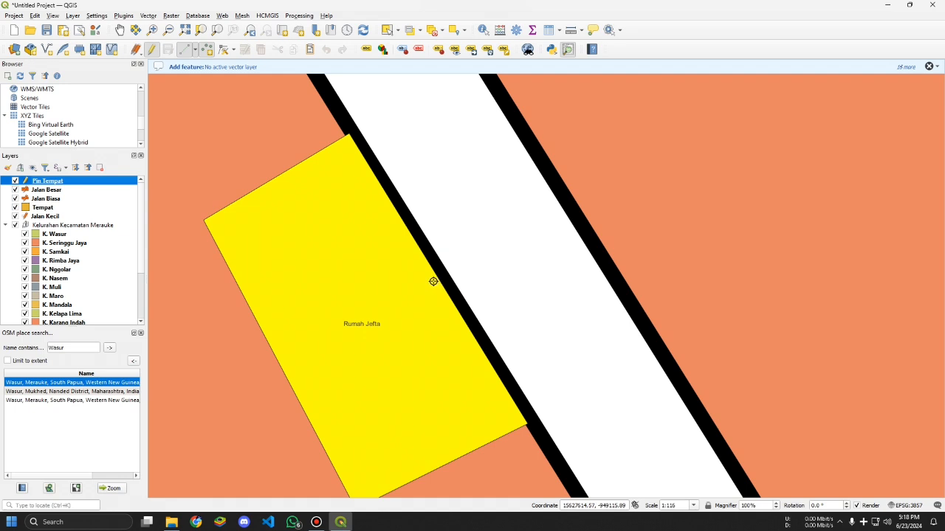
{"action": "left_click", "coordinate": [436, 281]}
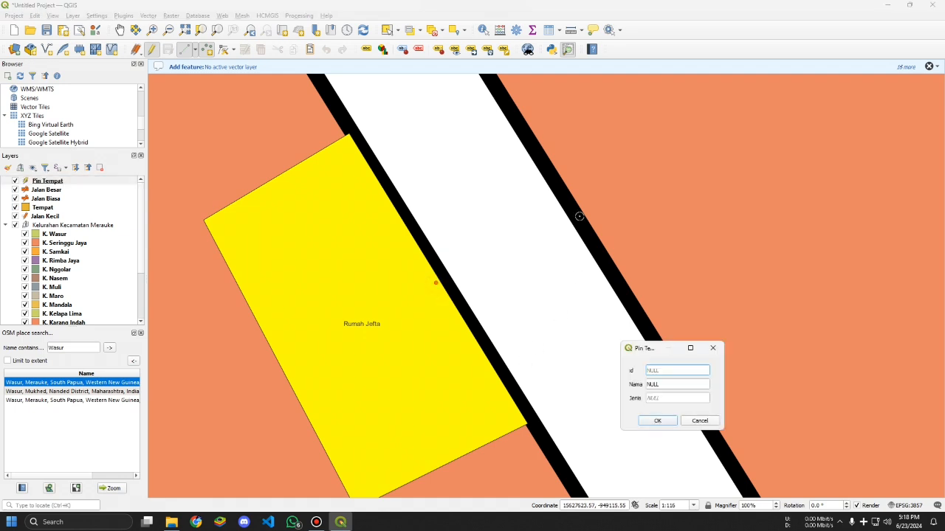
{"action": "left_click", "coordinate": [673, 388]}
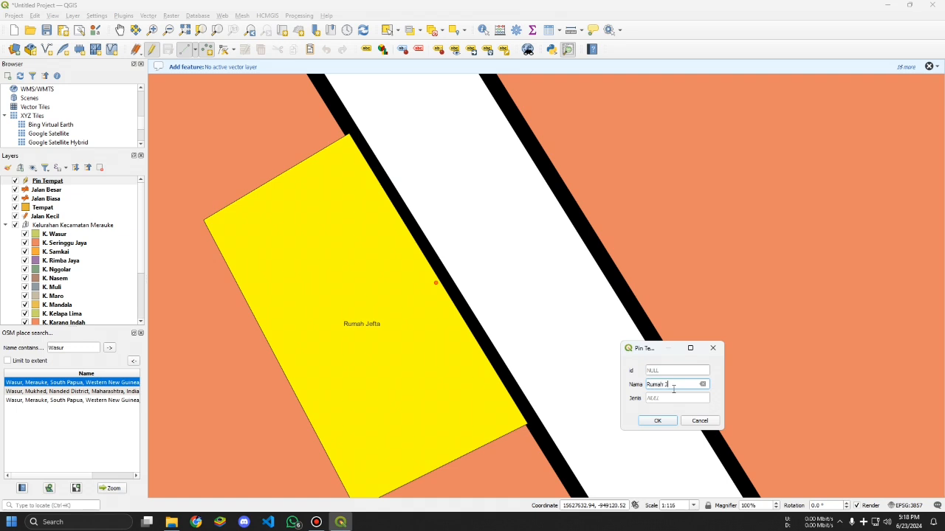
{"action": "key", "text": "Tab"}
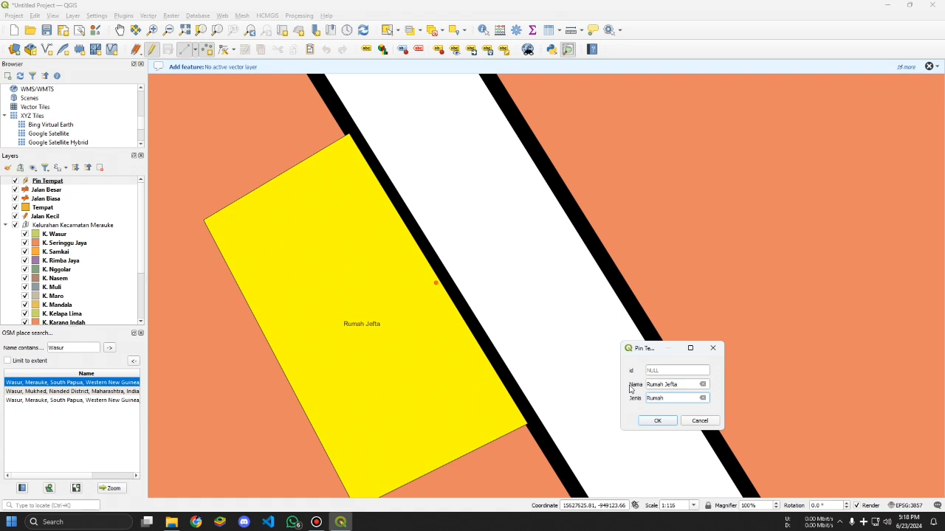
{"action": "left_click", "coordinate": [657, 421]}
Step: Add a Pin Tempat point for the fishing port, with Pelabuhan Perikanan Merauke as its Nama
{"action": "scroll", "coordinate": [513, 310], "scroll_direction": "down", "scroll_amount": 2}
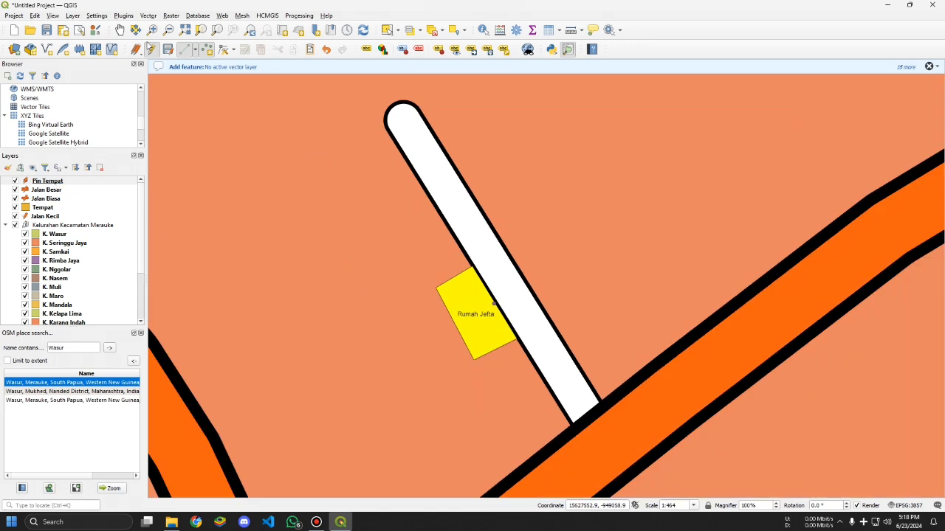
{"action": "left_click", "coordinate": [119, 29]}
{"action": "left_click_drag", "start_coordinate": [468, 295], "coordinate": [433, 238]}
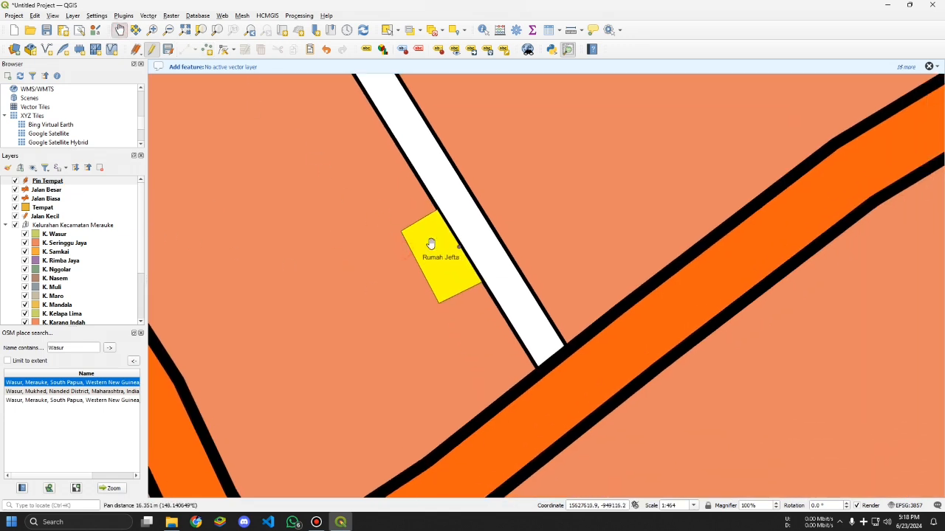
{"action": "scroll", "coordinate": [438, 242], "scroll_direction": "up", "scroll_amount": 1}
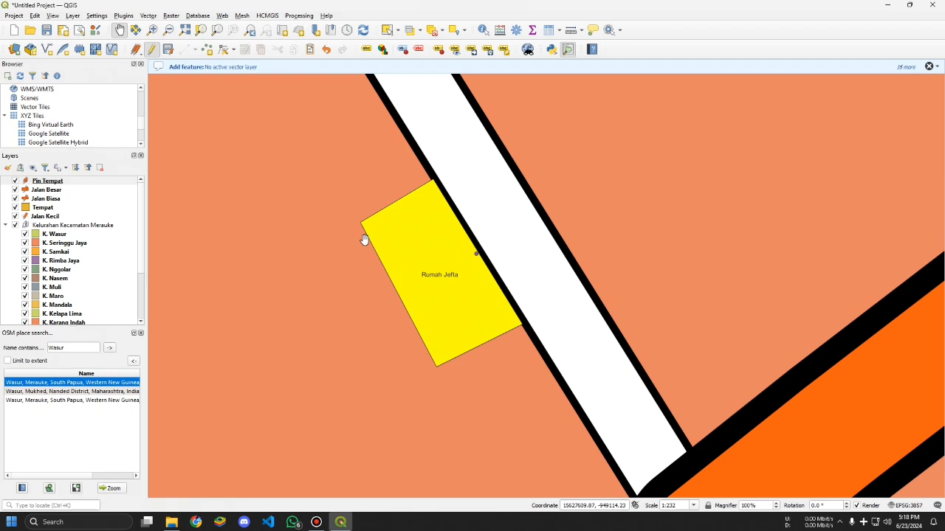
{"action": "left_click", "coordinate": [58, 181]}
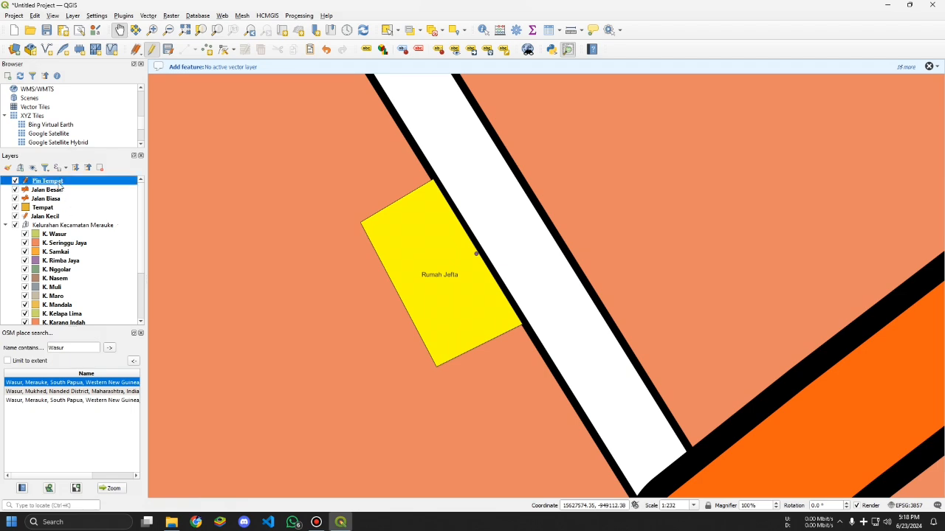
{"action": "scroll", "coordinate": [450, 291], "scroll_direction": "down", "scroll_amount": 2}
{"action": "scroll", "coordinate": [526, 321], "scroll_direction": "down", "scroll_amount": 1}
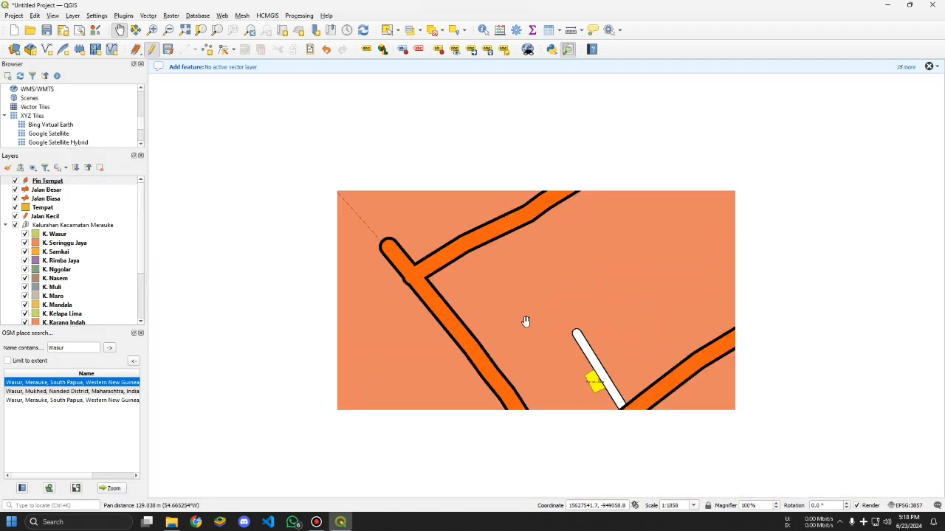
{"action": "scroll", "coordinate": [525, 321], "scroll_direction": "down", "scroll_amount": 1}
{"action": "left_click_drag", "start_coordinate": [477, 300], "coordinate": [447, 246]}
{"action": "scroll", "coordinate": [448, 245], "scroll_direction": "down", "scroll_amount": 2}
{"action": "left_click", "coordinate": [207, 49]}
{"action": "left_click", "coordinate": [356, 262]}
{"action": "left_click", "coordinate": [658, 384]}
{"action": "type", "text": "Pelabuhan Perika"}
{"action": "left_click", "coordinate": [658, 420]}
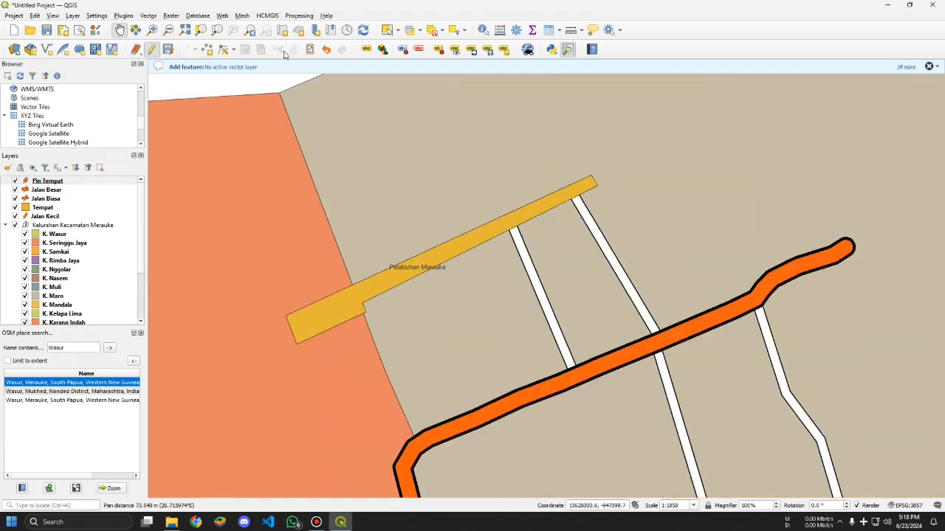
Step: Add Pin Tempat points for Pelabuhan Merauke and for RSAL Merauke, giving the RSAL point the Jenis Fasilitas Kesehatan
{"action": "left_click", "coordinate": [417, 267]}
{"action": "left_click", "coordinate": [658, 420]}
{"action": "left_click", "coordinate": [552, 235]}
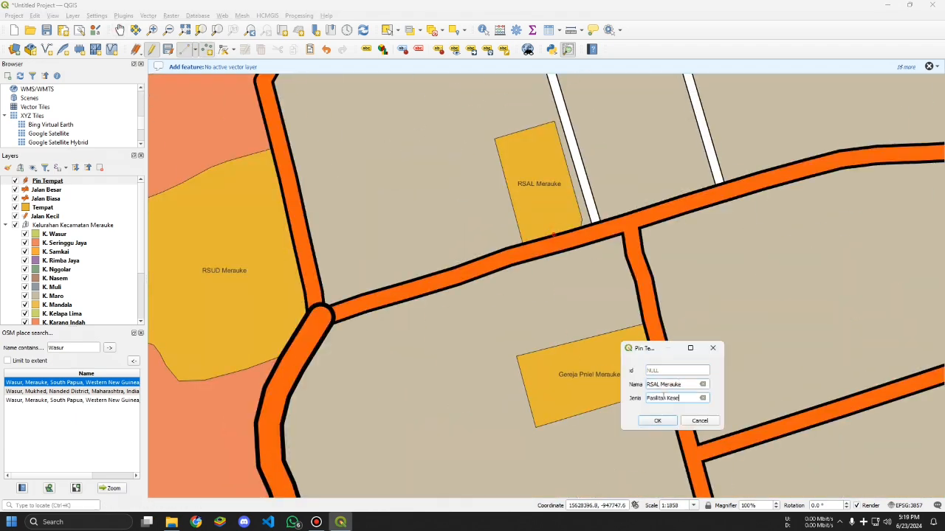
{"action": "left_click", "coordinate": [658, 420]}
Step: Add a Pin Tempat point for RSUD Merauke on its edge along the main road
{"action": "left_click", "coordinate": [297, 263]}
{"action": "left_click", "coordinate": [654, 384]}
{"action": "left_click", "coordinate": [657, 420]}
{"action": "scroll", "coordinate": [472, 295], "scroll_direction": "down", "scroll_amount": 5}
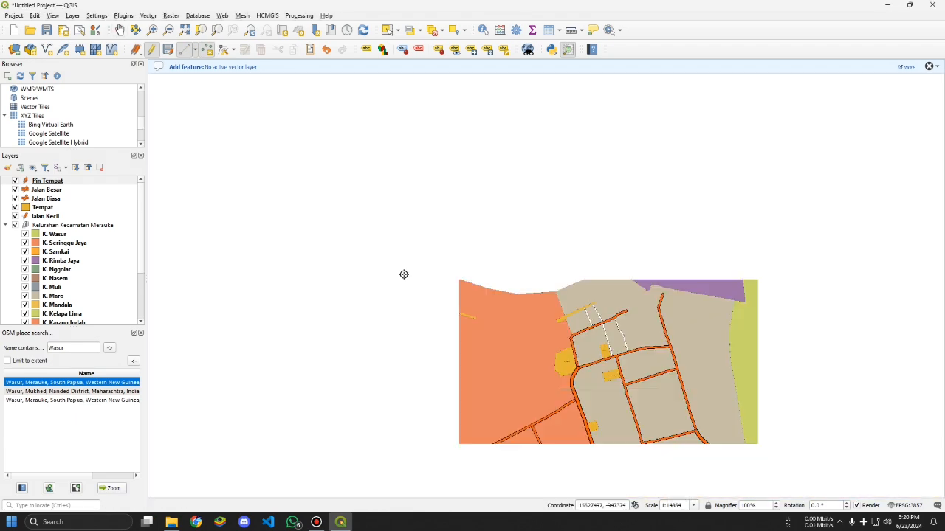
Step: Add a Pin Tempat point on the roadside edge of SD Budi Mulia Merauke, with that school's name as Nama and its facility type as Jenis
{"action": "scroll", "coordinate": [473, 296], "scroll_direction": "up", "scroll_amount": 5}
{"action": "left_click", "coordinate": [658, 420]}
{"action": "left_click", "coordinate": [120, 30]}
{"action": "left_click_drag", "start_coordinate": [561, 332], "coordinate": [492, 344]}
{"action": "left_click", "coordinate": [207, 48]}
{"action": "left_click", "coordinate": [481, 327]}
{"action": "left_click", "coordinate": [653, 384]}
{"action": "type", "text": "SD Budi Mulia Merauke"}
{"action": "left_click", "coordinate": [668, 398]}
{"action": "type", "text": "F"}
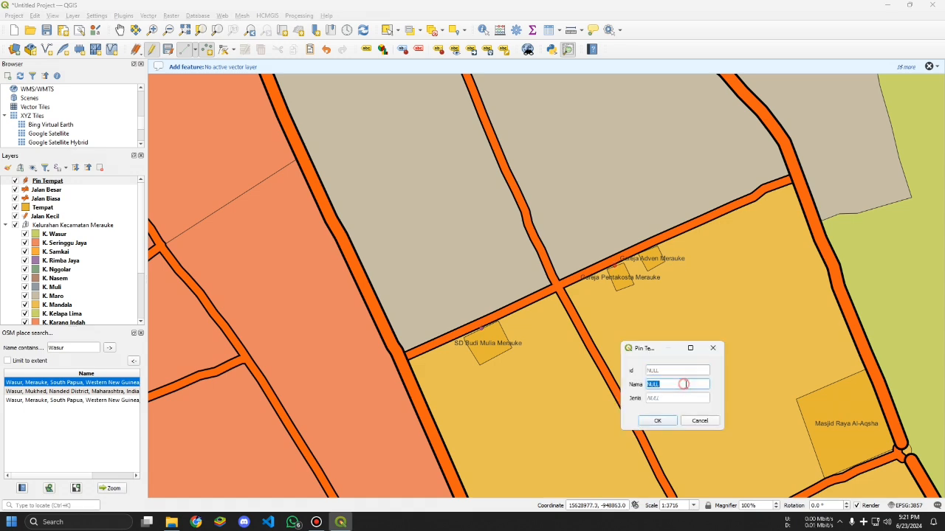
Step: Add Pin Tempat points for Gereja Pentakosta Merauke and Gereja Adven Merauke on their roadside edges
{"action": "left_click", "coordinate": [657, 420]}
{"action": "left_click", "coordinate": [651, 248]}
{"action": "left_click", "coordinate": [686, 382]}
{"action": "type", "text": "Gereja"}
{"action": "left_click", "coordinate": [658, 420]}
Step: Add a Pin Tempat point on the main-road edge of the mosque block, with Masjid Raya Al-Aqsha as its Nama
{"action": "left_click", "coordinate": [119, 30]}
{"action": "left_click_drag", "start_coordinate": [738, 295], "coordinate": [477, 149]}
{"action": "left_click", "coordinate": [206, 48]}
{"action": "left_click", "coordinate": [583, 295]}
{"action": "left_click", "coordinate": [668, 384]}
{"action": "type", "text": "Masjid Raya Al-Aqsha"}
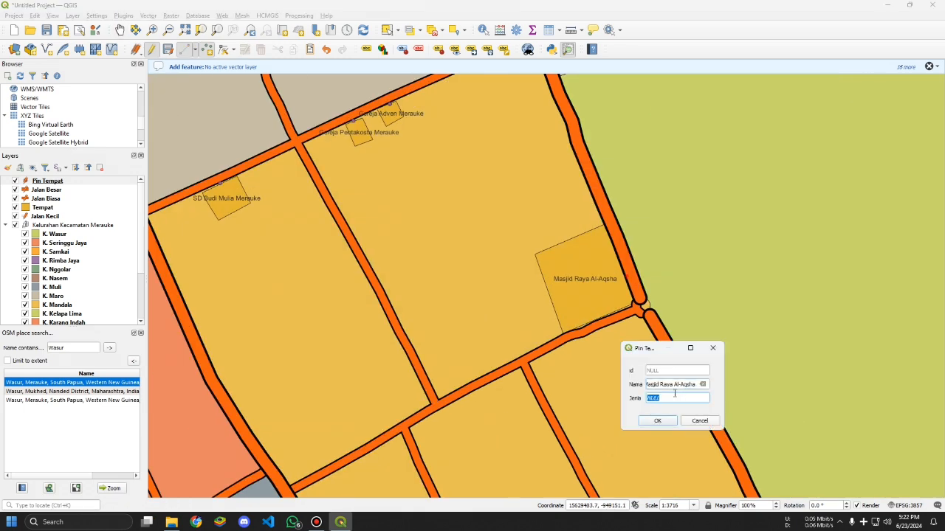
{"action": "left_click", "coordinate": [658, 420]}
Step: Add Pin Tempat points with the Nama values SMK Negeri 1 Merauke and SMA Negeri 1 Merauke at those two schools
{"action": "left_click", "coordinate": [653, 385]}
{"action": "type", "text": "SMK Negeri 1 Merauke"}
{"action": "left_click", "coordinate": [657, 420]}
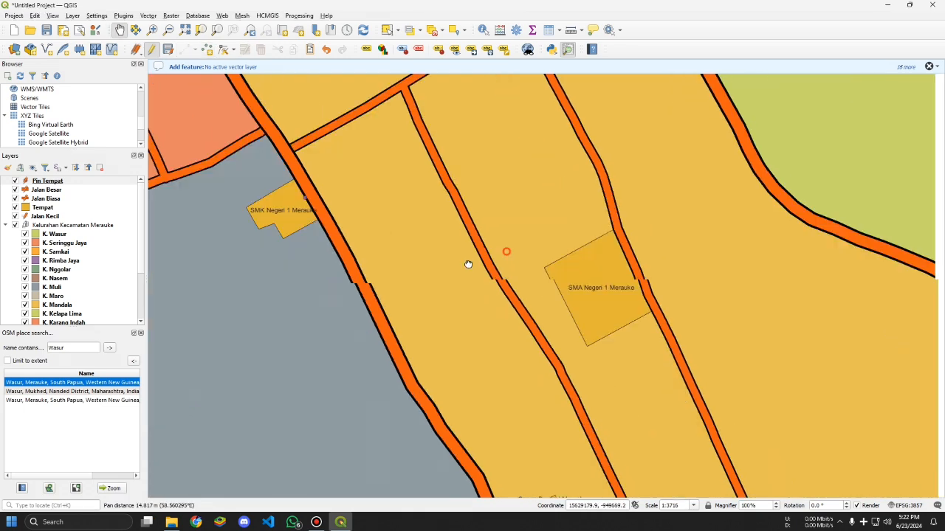
{"action": "left_click", "coordinate": [650, 382]}
{"action": "type", "text": "SMA Negeri 1 Merauke"}
{"action": "left_click", "coordinate": [658, 420]}
{"action": "left_click", "coordinate": [657, 420]}
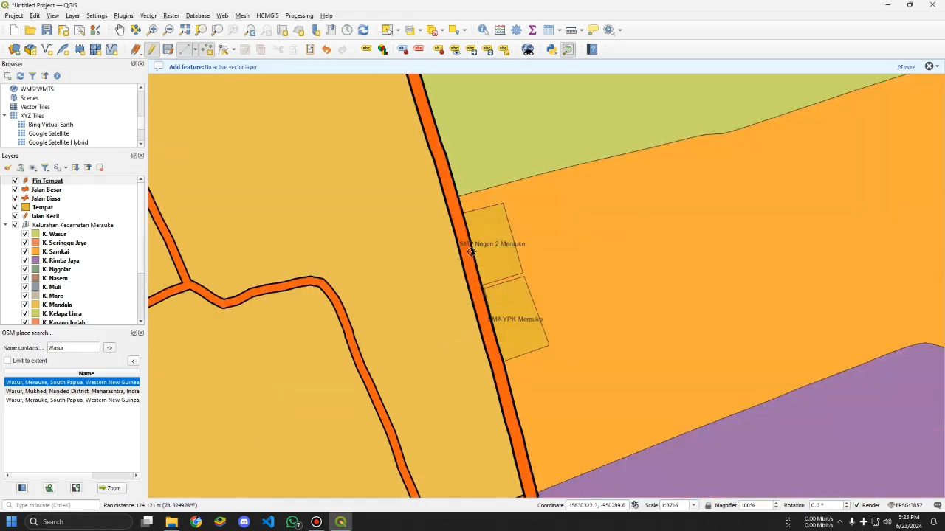
Step: Add Pin Tempat points for SMP Negeri 2 Merauke, with its facility type as Jenis, and for the neighbouring SMA YPK Merauke
{"action": "left_click", "coordinate": [488, 244]}
{"action": "left_click", "coordinate": [669, 384]}
{"action": "type", "text": "SMP Negeri 2 Merauke"}
{"action": "left_click", "coordinate": [671, 399]}
{"action": "type", "text": "Fasilitas"}
{"action": "left_click", "coordinate": [658, 420]}
{"action": "left_click", "coordinate": [666, 370]}
{"action": "left_click", "coordinate": [657, 420]}
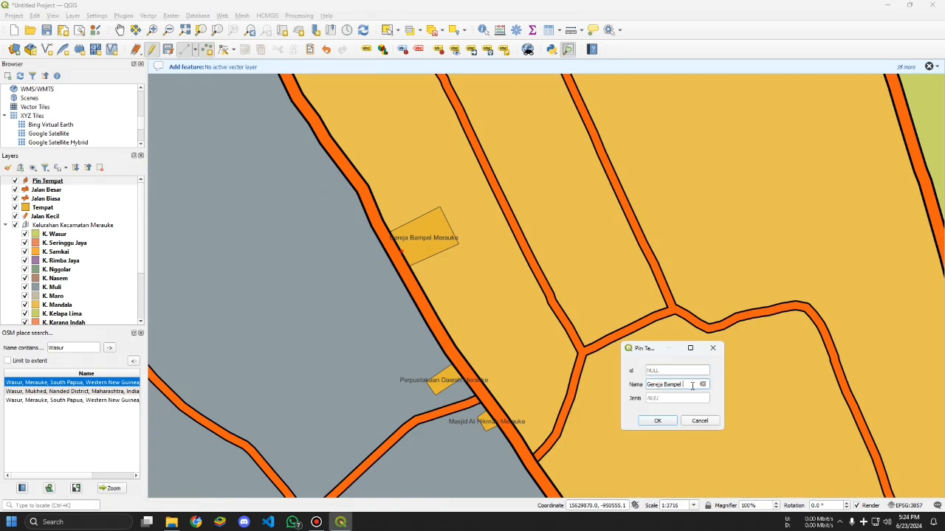
Step: Add Pin Tempat points for Gereja Bampel Merauke, Perpustakaan Daerah Merauke and Masjid Al Hikmah Merauke along the main road
{"action": "scroll", "coordinate": [625, 448], "scroll_direction": "up", "scroll_amount": 1}
{"action": "left_click", "coordinate": [625, 448]}
{"action": "left_click", "coordinate": [657, 420]}
{"action": "left_click", "coordinate": [506, 365]}
{"action": "left_click", "coordinate": [668, 384]}
{"action": "type", "text": "Masjid Al Hima"}
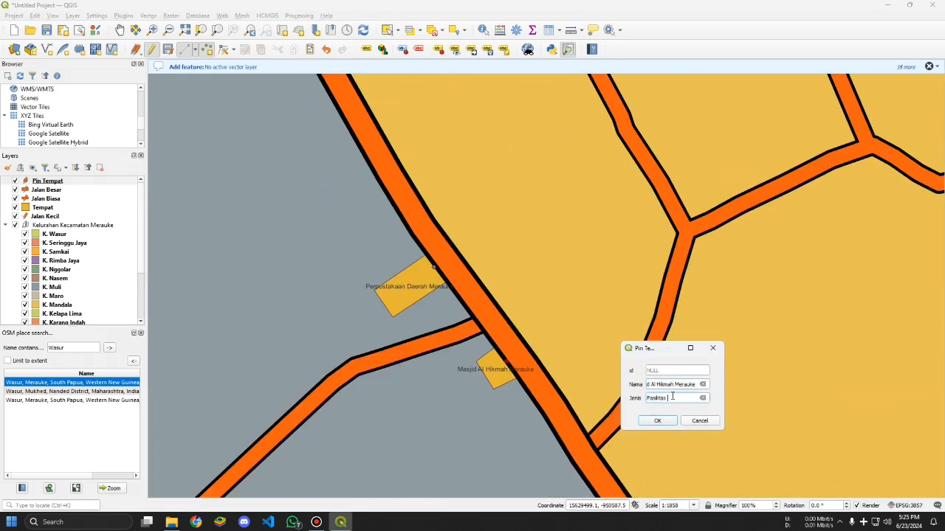
{"action": "left_click", "coordinate": [658, 419]}
Step: Add Pin Tempat points for Gereja Petra Muli Merauke and Gereja Karmel Merauke on their roadside edges
{"action": "scroll", "coordinate": [534, 388], "scroll_direction": "down", "scroll_amount": 3}
{"action": "scroll", "coordinate": [350, 284], "scroll_direction": "up", "scroll_amount": 4}
{"action": "left_click", "coordinate": [350, 284]}
{"action": "left_click", "coordinate": [674, 384]}
{"action": "left_click", "coordinate": [657, 420]}
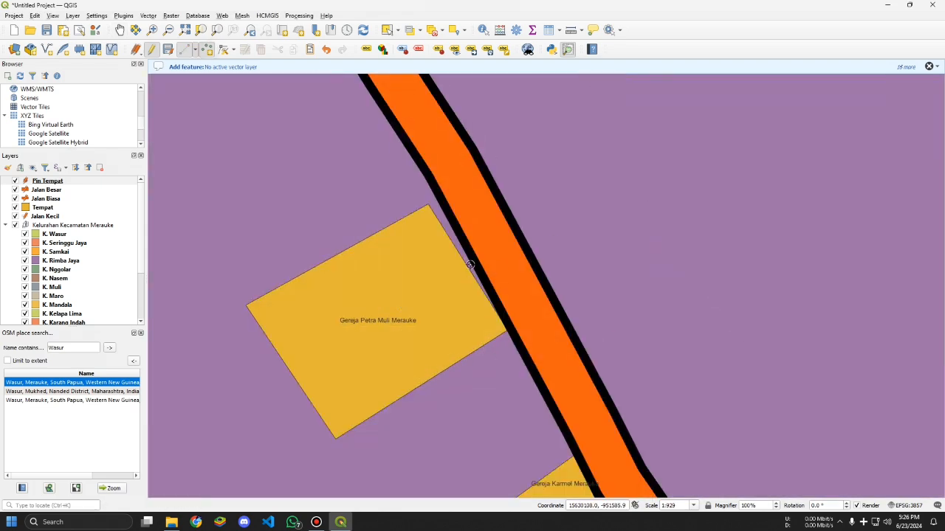
{"action": "left_click", "coordinate": [673, 384]}
{"action": "type", "text": "Gereja K"}
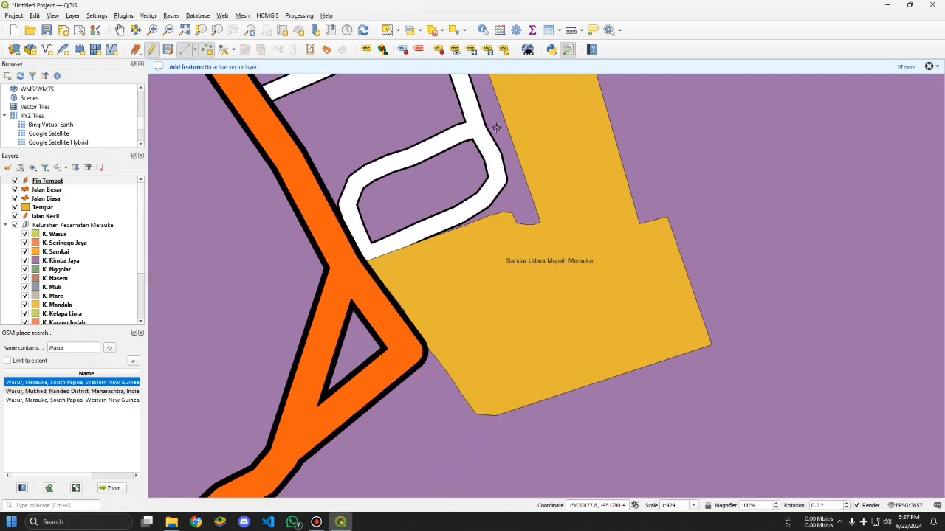
Step: Add a Pin Tempat point for Bandar Udara Mopah Merauke where the airport area meets its access road
{"action": "left_click", "coordinate": [425, 230]}
{"action": "left_click", "coordinate": [653, 384]}
{"action": "type", "text": "Bandar"}
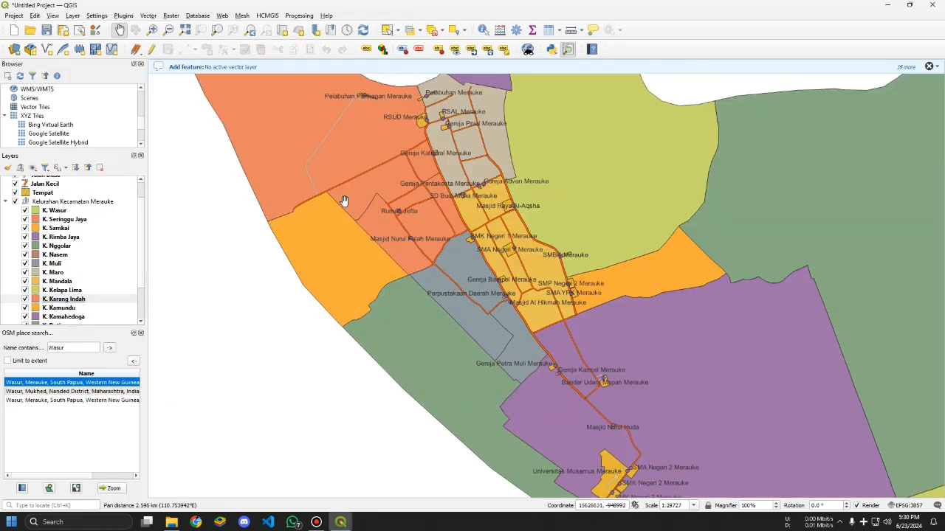
Step: Examine the pins, place labels and kelurahan fill colours across the whole Merauke map
{"action": "left_click_drag", "start_coordinate": [464, 296], "coordinate": [439, 270]}
{"action": "scroll", "coordinate": [438, 270], "scroll_direction": "down", "scroll_amount": 1}
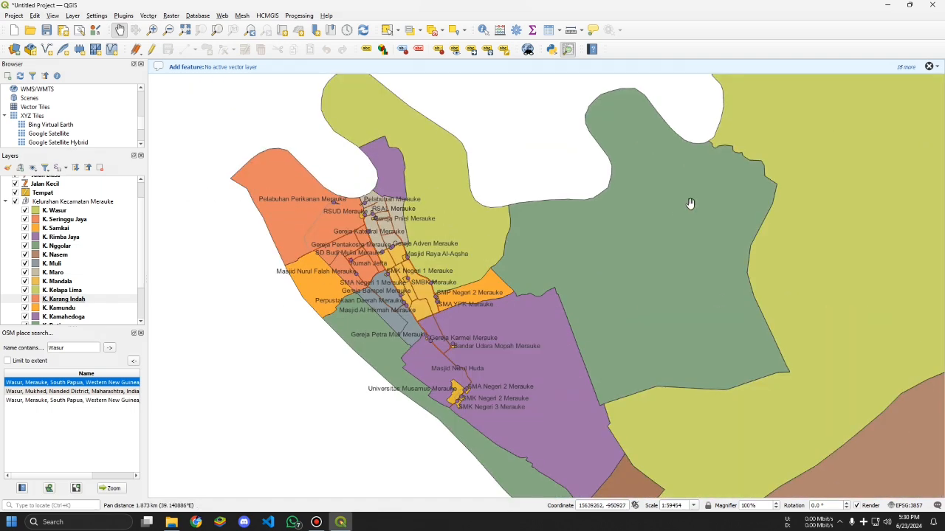
{"action": "scroll", "coordinate": [357, 198], "scroll_direction": "up", "scroll_amount": 2}
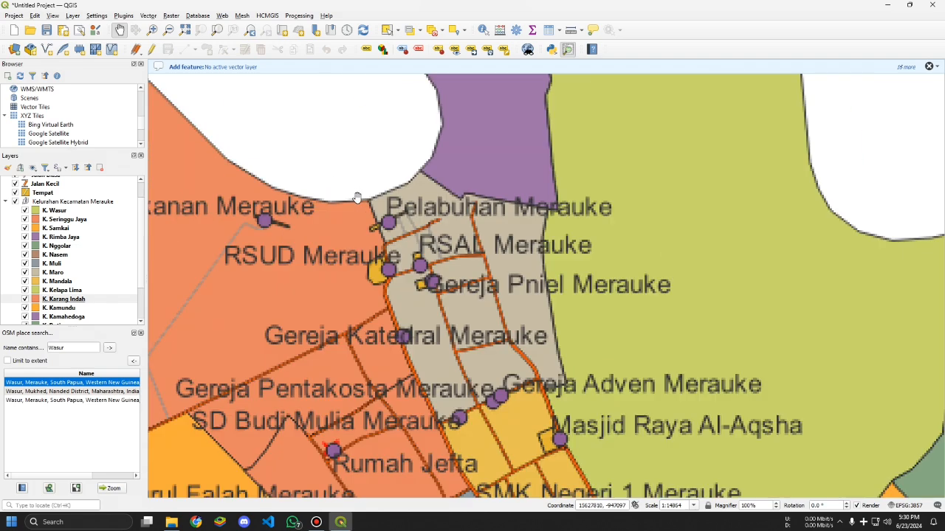
{"action": "scroll", "coordinate": [356, 198], "scroll_direction": "down", "scroll_amount": 1}
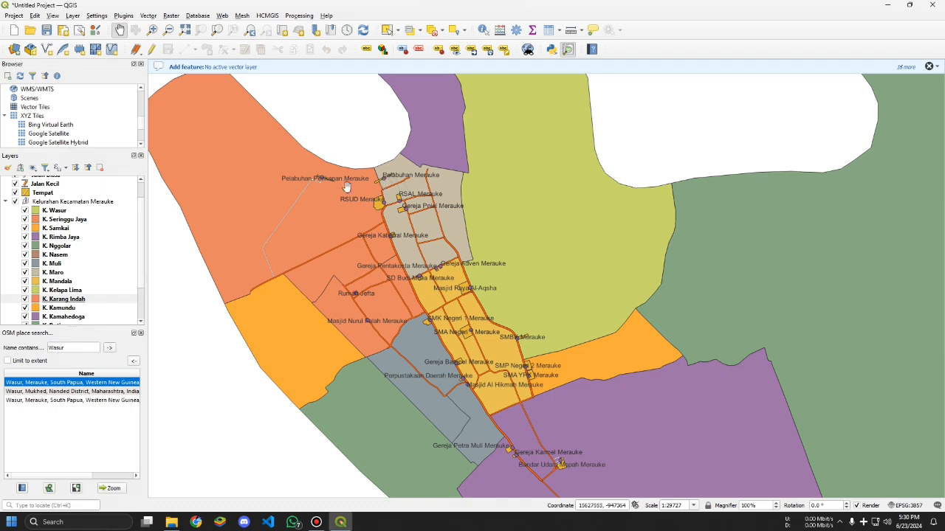
{"action": "scroll", "coordinate": [351, 302], "scroll_direction": "up", "scroll_amount": 3}
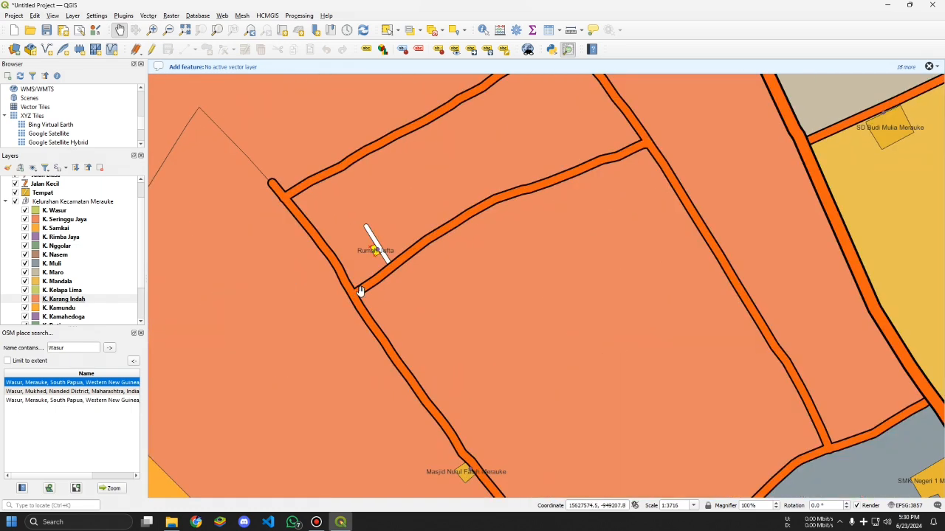
{"action": "scroll", "coordinate": [483, 228], "scroll_direction": "down", "scroll_amount": 3}
{"action": "left_click_drag", "start_coordinate": [483, 228], "coordinate": [384, 227]}
{"action": "scroll", "coordinate": [414, 226], "scroll_direction": "up", "scroll_amount": 2}
{"action": "scroll", "coordinate": [439, 247], "scroll_direction": "down", "scroll_amount": 1}
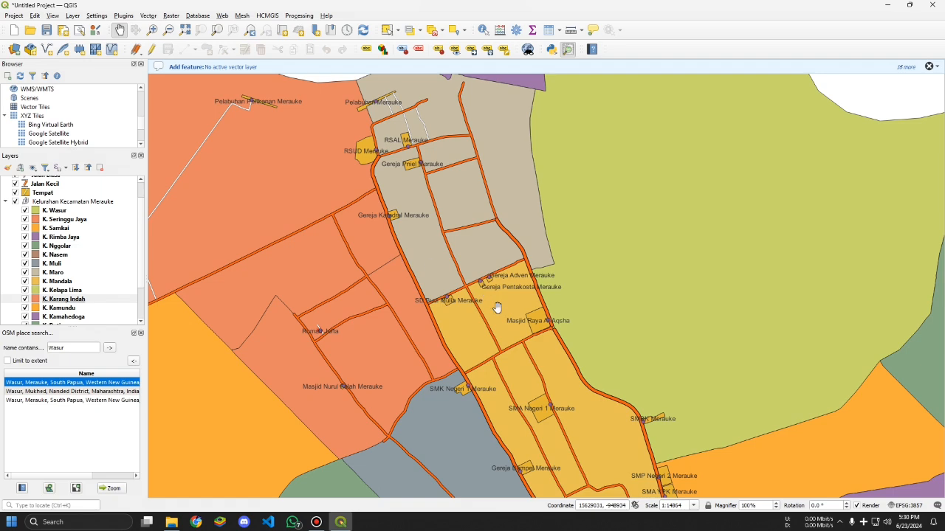
{"action": "left_click_drag", "start_coordinate": [497, 308], "coordinate": [492, 271]}
{"action": "left_click", "coordinate": [528, 372]}
{"action": "left_click_drag", "start_coordinate": [512, 340], "coordinate": [474, 187]}
{"action": "scroll", "coordinate": [364, 229], "scroll_direction": "down", "scroll_amount": 1}
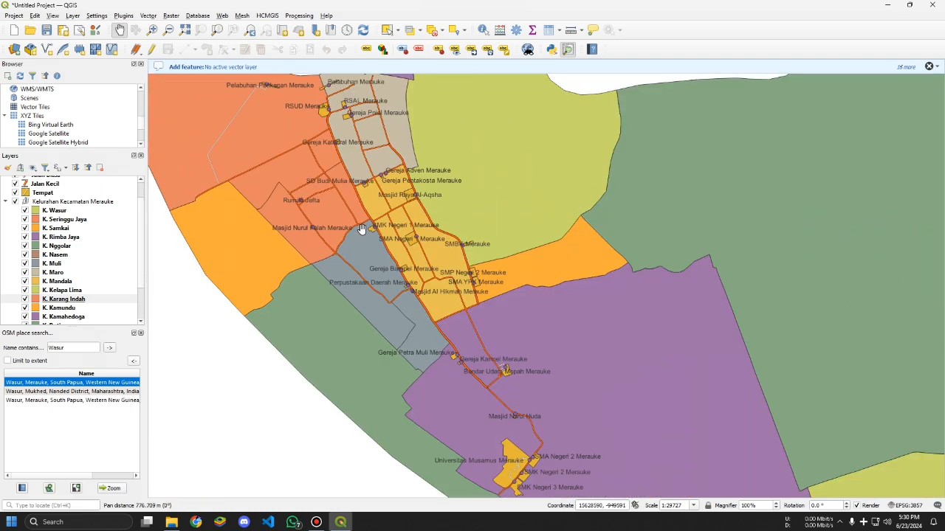
{"action": "left_click_drag", "start_coordinate": [362, 228], "coordinate": [434, 244]}
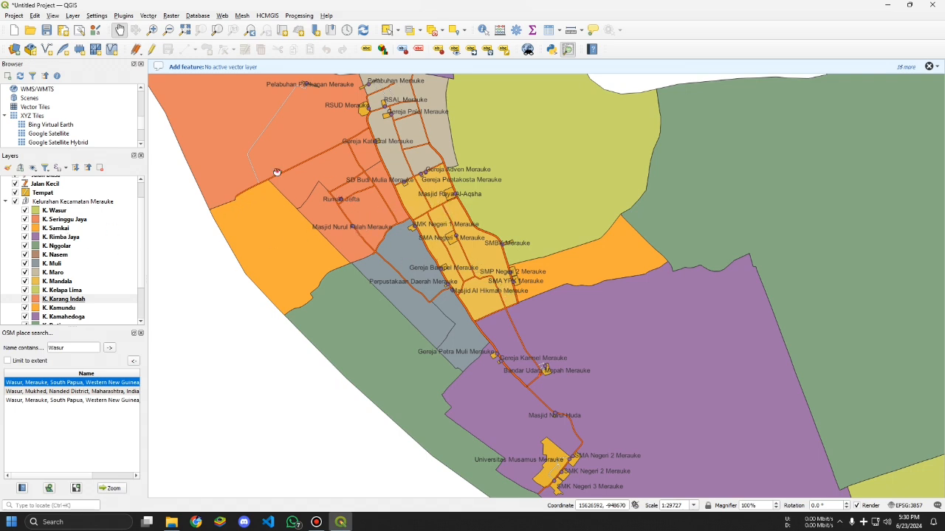
{"action": "left_click_drag", "start_coordinate": [277, 173], "coordinate": [301, 203]}
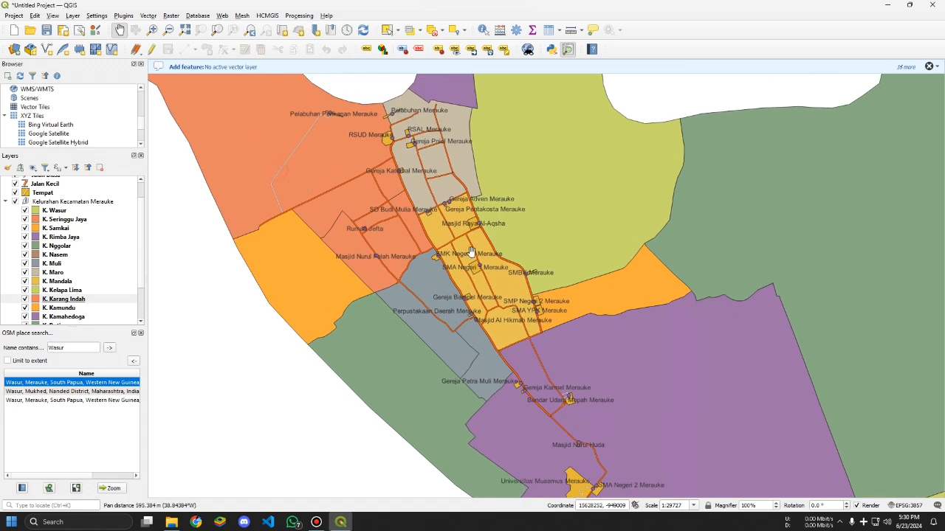
Step: Change the fill colour of the K. Seringgu Jaya layer to a medium turquoise
{"action": "left_click", "coordinate": [66, 220]}
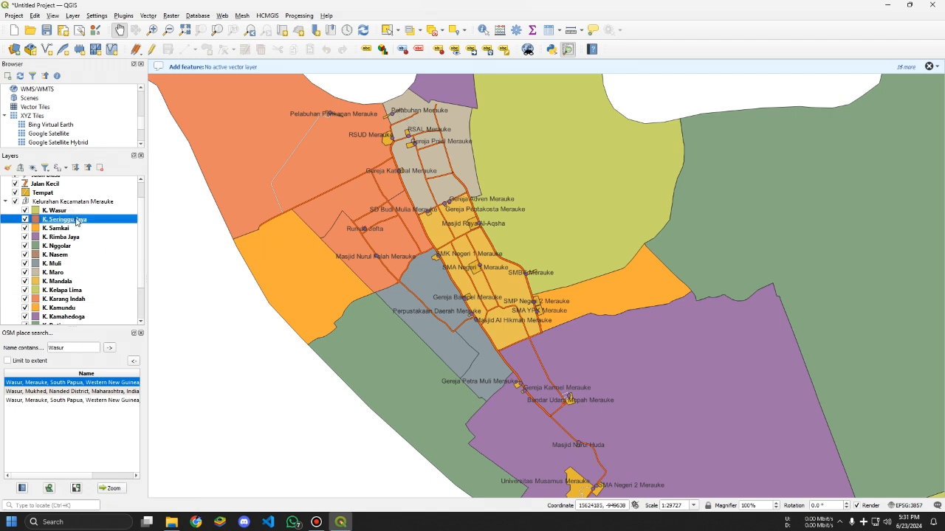
{"action": "right_click", "coordinate": [76, 221]}
{"action": "mouse_move", "coordinate": [161, 443]}
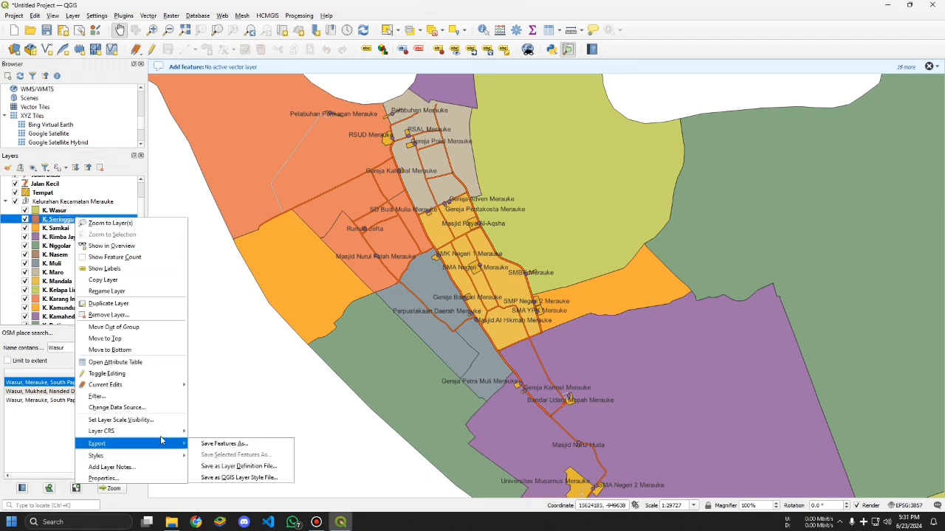
{"action": "mouse_move", "coordinate": [170, 459]}
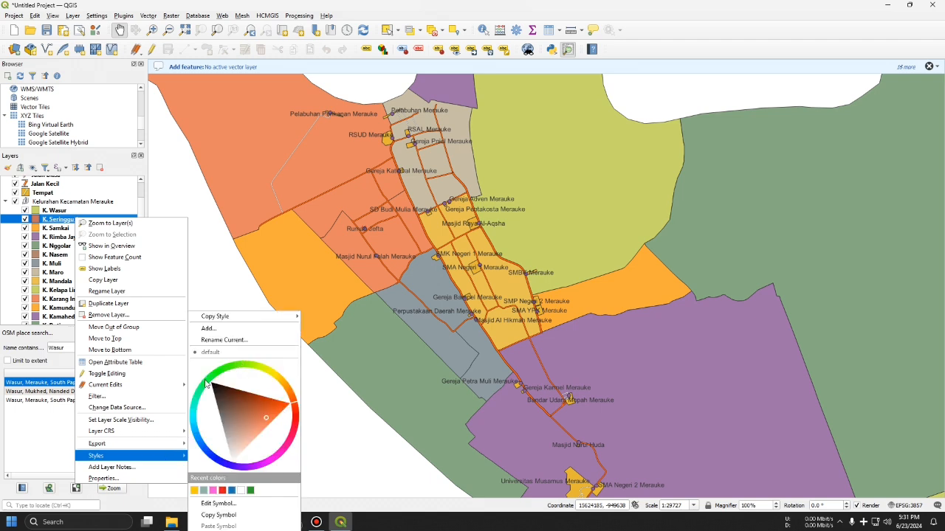
{"action": "left_click", "coordinate": [196, 417]}
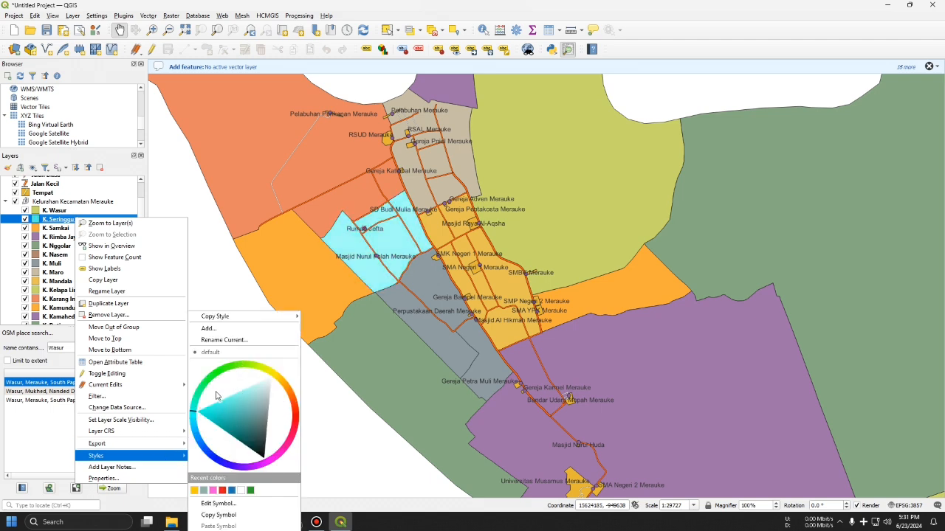
{"action": "mouse_move", "coordinate": [216, 396]}
{"action": "left_mouse_down"}
{"action": "mouse_move", "coordinate": [230, 410]}
{"action": "mouse_move", "coordinate": [223, 418]}
{"action": "mouse_move", "coordinate": [234, 415]}
{"action": "left_mouse_up"}
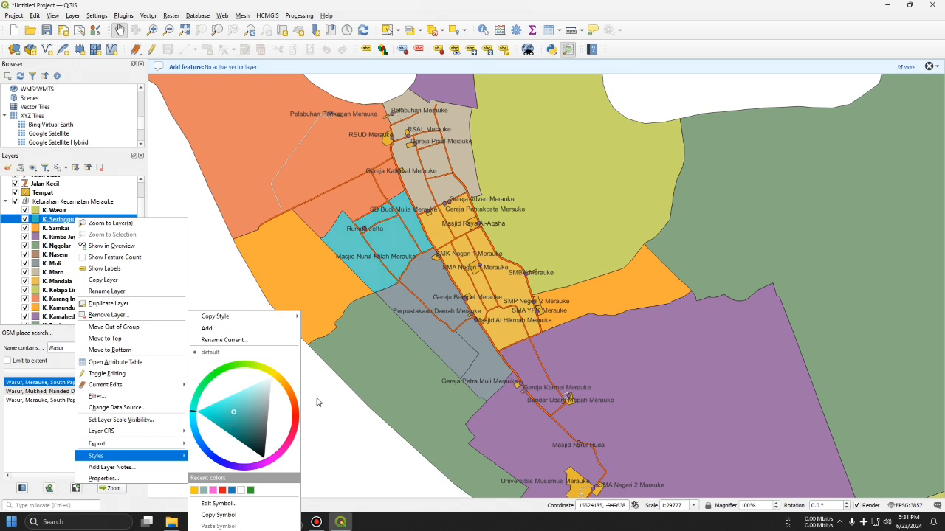
{"action": "key", "text": "Escape"}
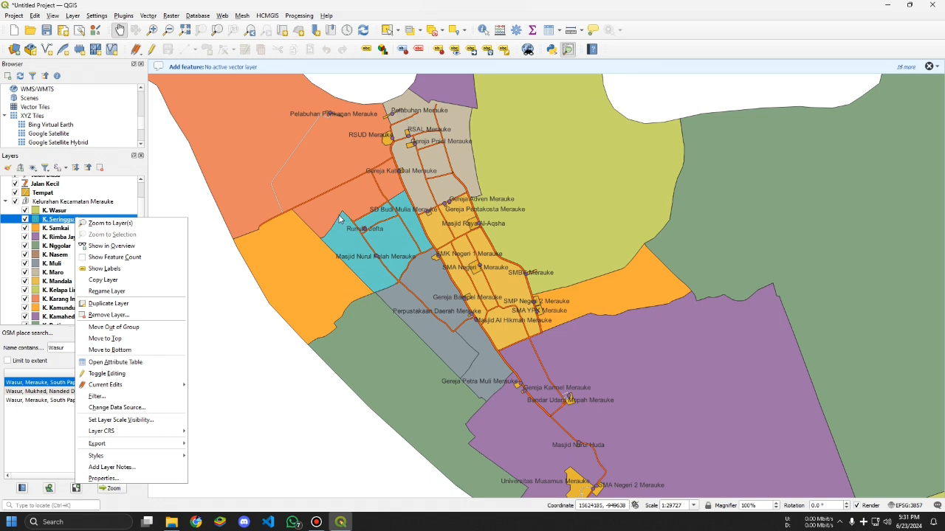
{"action": "left_click", "coordinate": [125, 35]}
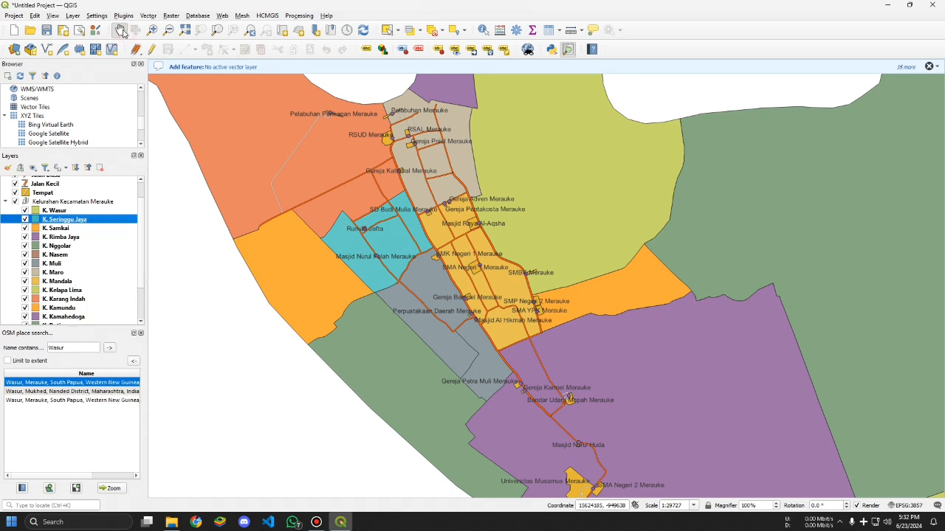
{"action": "scroll", "coordinate": [380, 329], "scroll_direction": "down", "scroll_amount": 1}
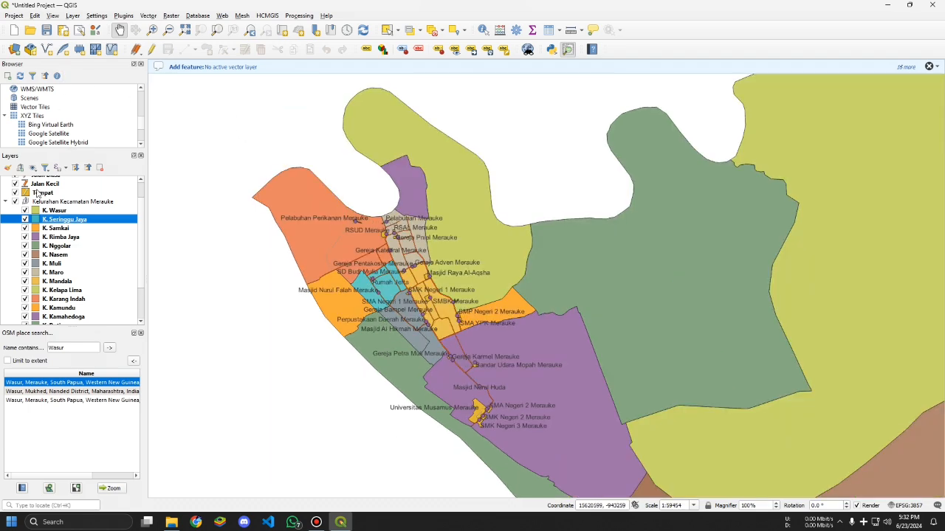
{"action": "left_click", "coordinate": [54, 248]}
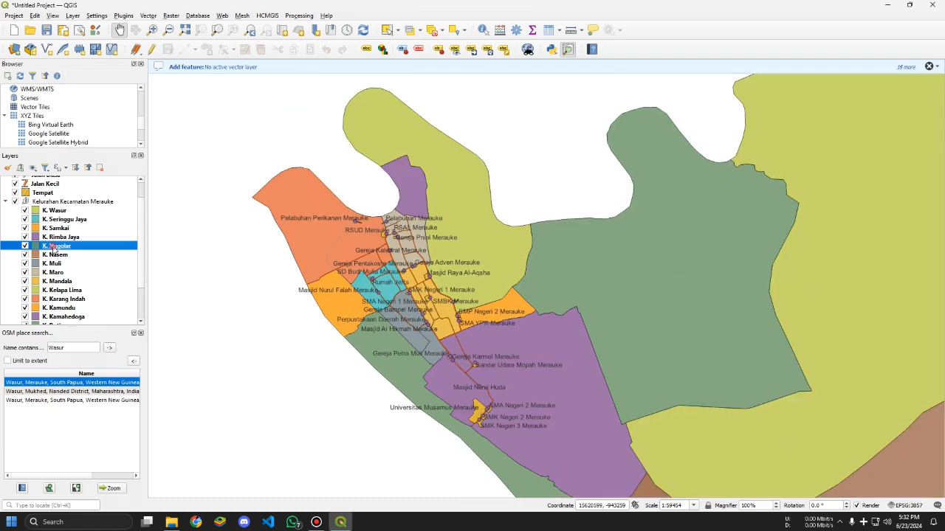
{"action": "double_click", "coordinate": [55, 248]}
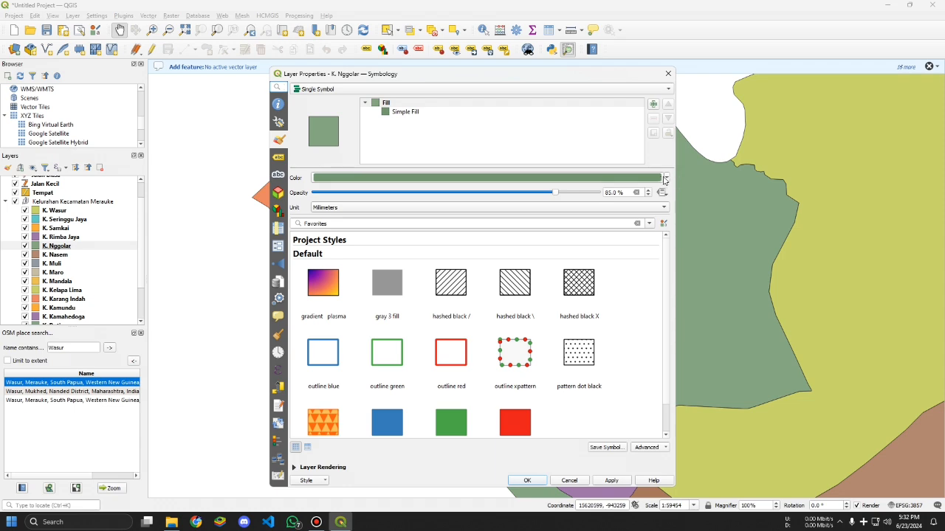
{"action": "left_click", "coordinate": [668, 73]}
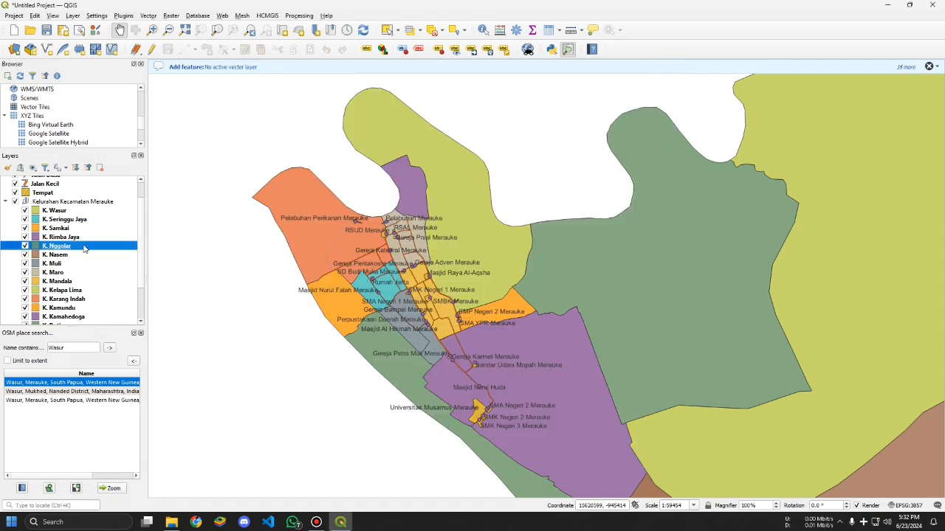
{"action": "double_click", "coordinate": [59, 246]}
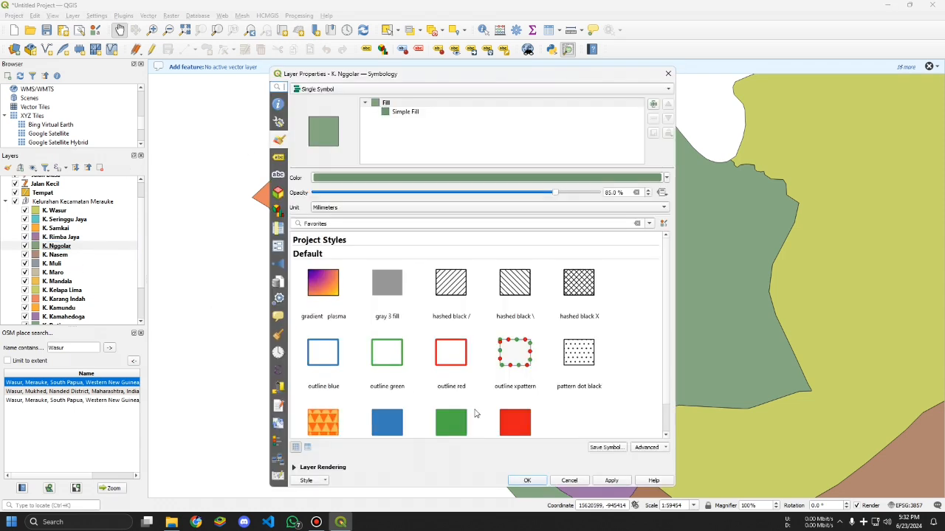
{"action": "left_click", "coordinate": [668, 73]}
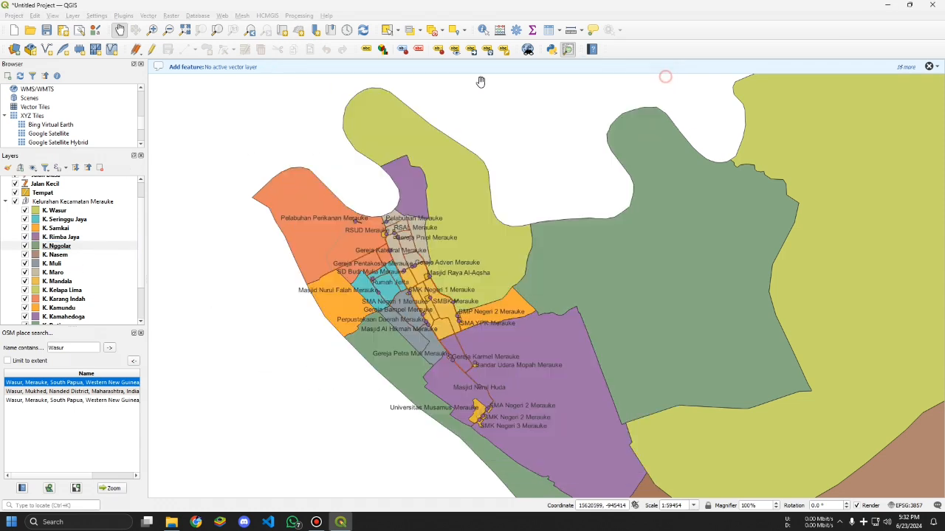
{"action": "double_click", "coordinate": [87, 248]}
{"action": "left_click", "coordinate": [668, 74]}
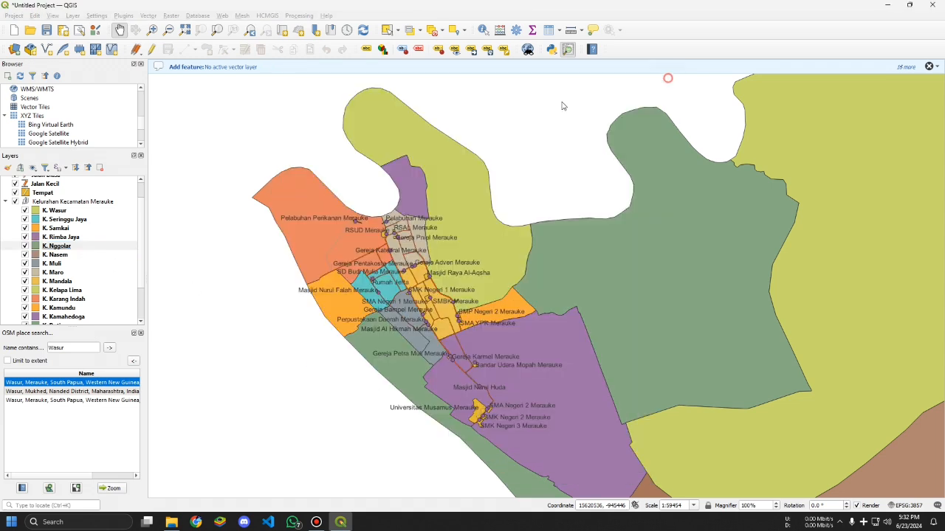
Step: Change the fill colour of the K. Nggolar layer to a more saturated dark green
{"action": "right_click", "coordinate": [78, 247]}
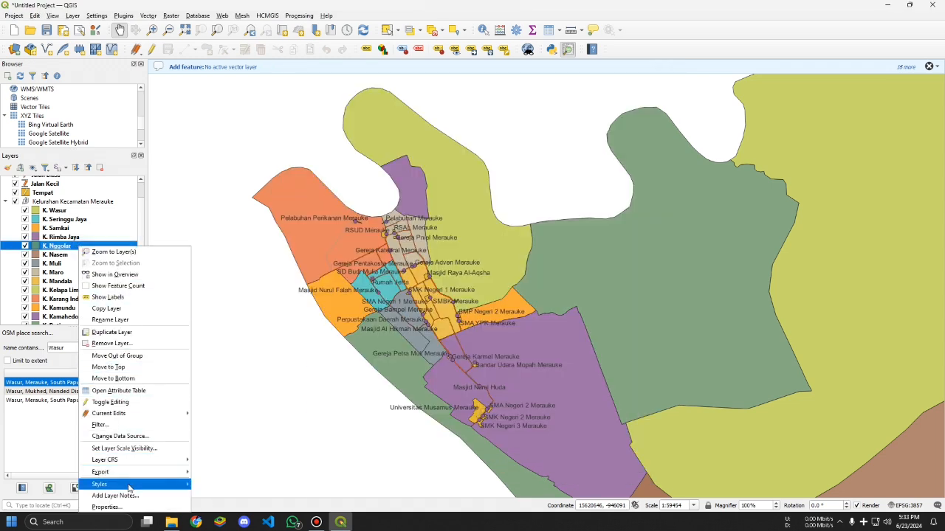
{"action": "mouse_move", "coordinate": [129, 484]}
{"action": "mouse_move", "coordinate": [233, 428]}
{"action": "left_mouse_down"}
{"action": "mouse_move", "coordinate": [231, 414]}
{"action": "mouse_move", "coordinate": [253, 433]}
{"action": "left_mouse_up"}
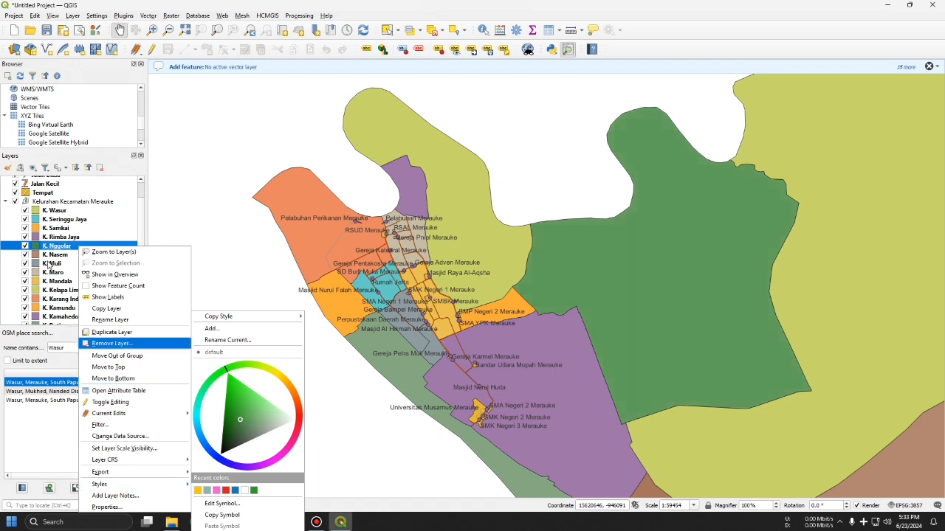
{"action": "left_click", "coordinate": [51, 230]}
Step: Change the fill colour of the K. Wasur layer to a muted greyish brown
{"action": "left_click", "coordinate": [53, 211]}
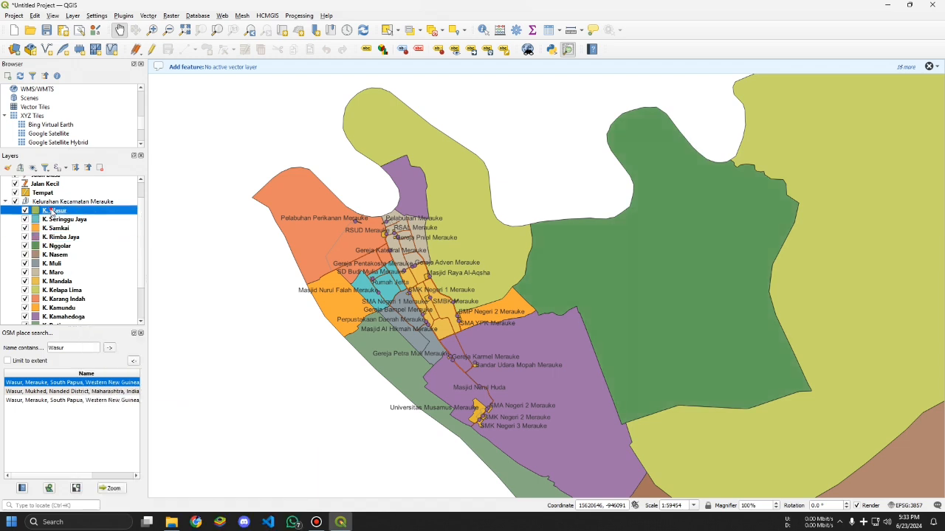
{"action": "double_click", "coordinate": [52, 211]}
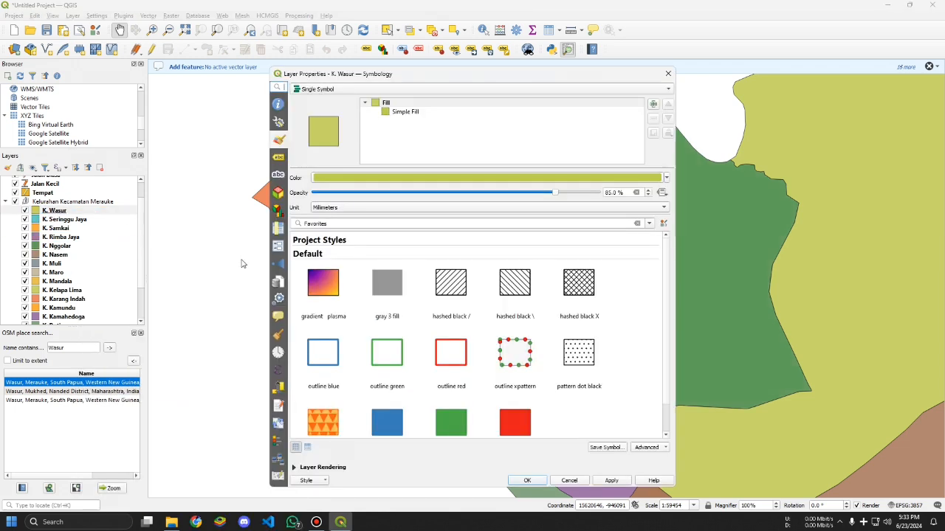
{"action": "left_click", "coordinate": [667, 178]}
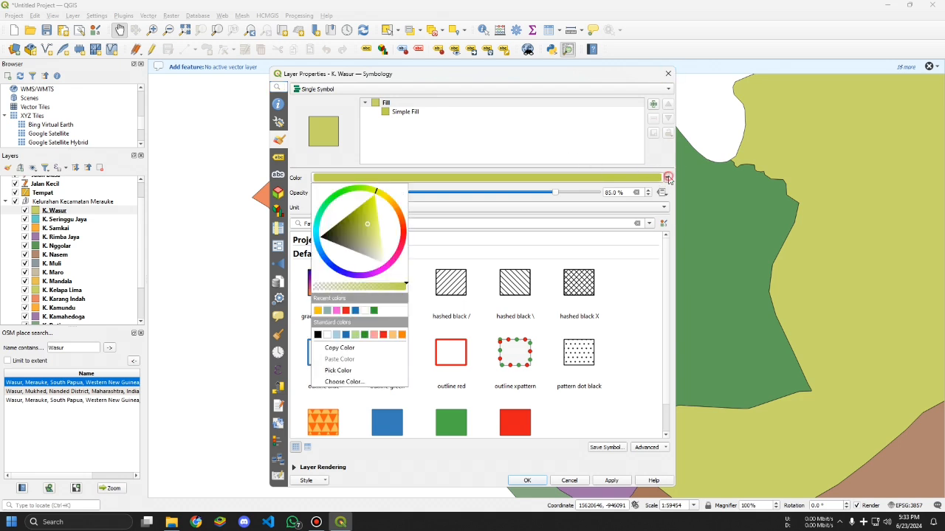
{"action": "mouse_move", "coordinate": [378, 235]}
{"action": "left_mouse_down"}
{"action": "mouse_move", "coordinate": [356, 220]}
{"action": "mouse_move", "coordinate": [364, 233]}
{"action": "mouse_move", "coordinate": [361, 221]}
{"action": "mouse_move", "coordinate": [342, 222]}
{"action": "mouse_move", "coordinate": [346, 232]}
{"action": "left_mouse_up"}
{"action": "left_click", "coordinate": [403, 235]}
{"action": "left_click", "coordinate": [598, 476]}
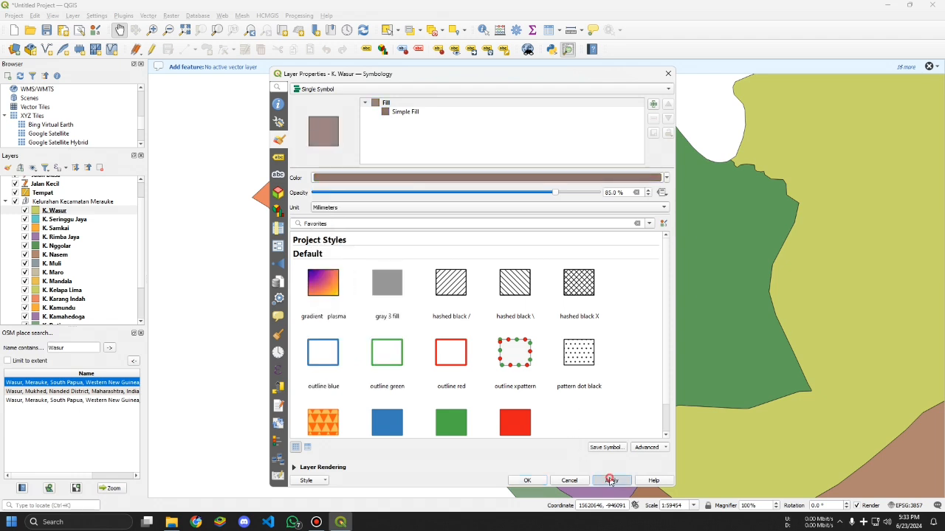
{"action": "left_click", "coordinate": [608, 479]}
{"action": "left_click", "coordinate": [529, 479]}
{"action": "scroll", "coordinate": [477, 365], "scroll_direction": "down", "scroll_amount": 1}
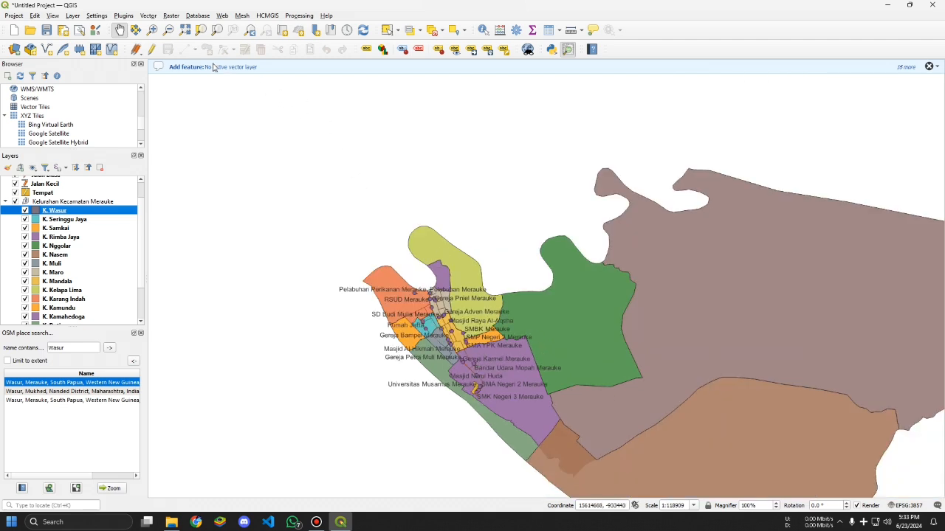
{"action": "left_click", "coordinate": [119, 30]}
{"action": "left_click_drag", "start_coordinate": [327, 238], "coordinate": [295, 177]}
{"action": "scroll", "coordinate": [456, 340], "scroll_direction": "up", "scroll_amount": 3}
{"action": "mouse_move", "coordinate": [248, 143]}
{"action": "left_mouse_down"}
{"action": "mouse_move", "coordinate": [407, 299]}
{"action": "mouse_move", "coordinate": [422, 229]}
{"action": "mouse_move", "coordinate": [436, 336]}
{"action": "left_mouse_up"}
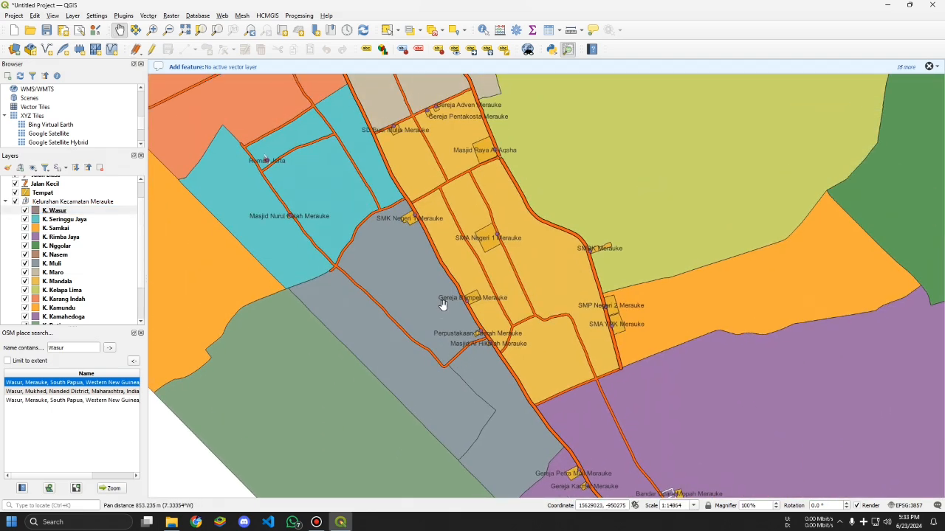
{"action": "double_click", "coordinate": [38, 195]}
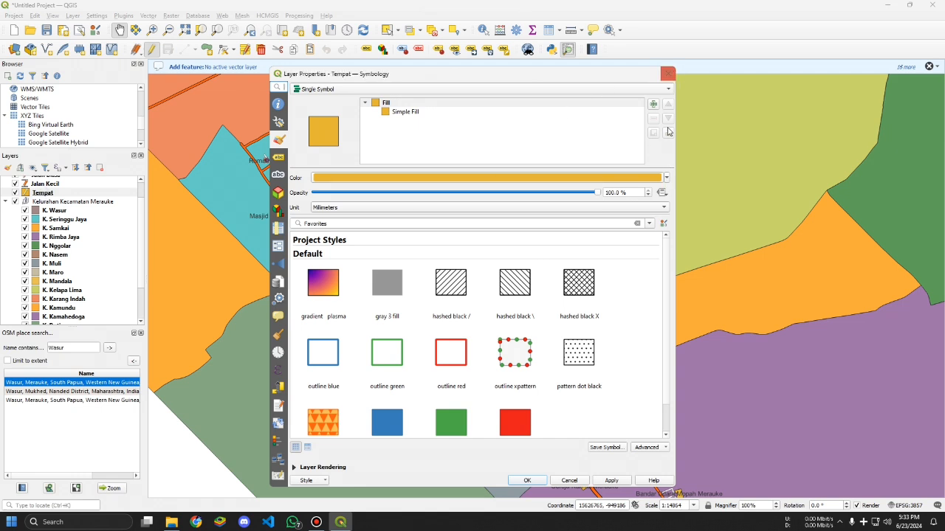
{"action": "left_click", "coordinate": [667, 74]}
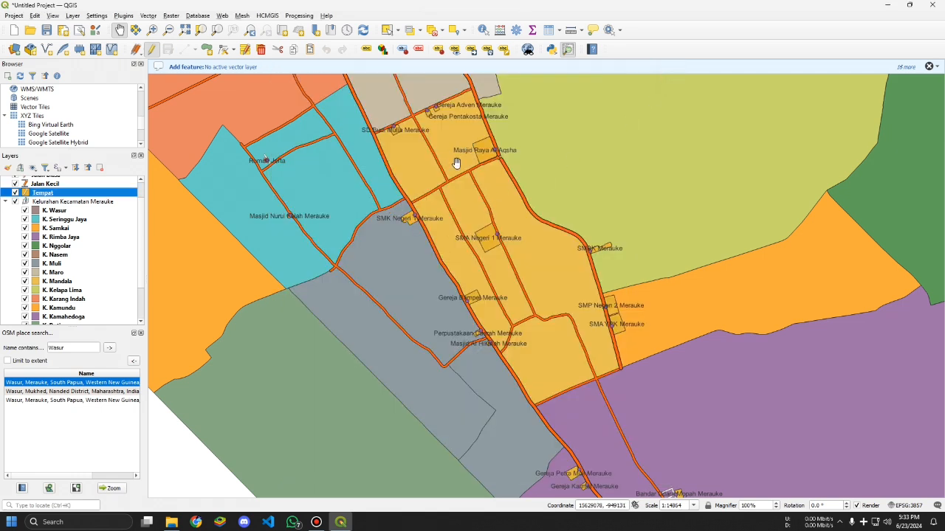
Step: Change the fill colour of the K. Mandala layer to white
{"action": "left_click", "coordinate": [62, 282]}
{"action": "scroll", "coordinate": [64, 284], "scroll_direction": "down", "scroll_amount": 2}
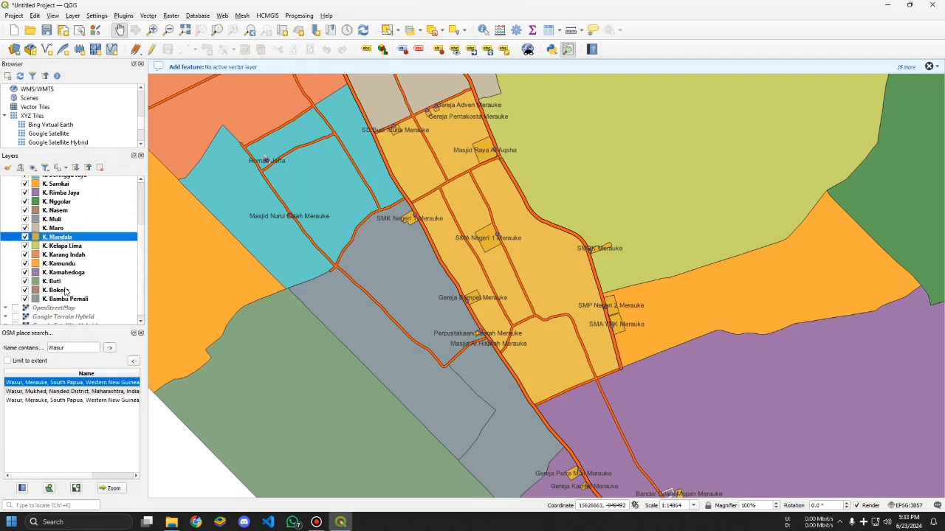
{"action": "scroll", "coordinate": [437, 165], "scroll_direction": "up", "scroll_amount": 1}
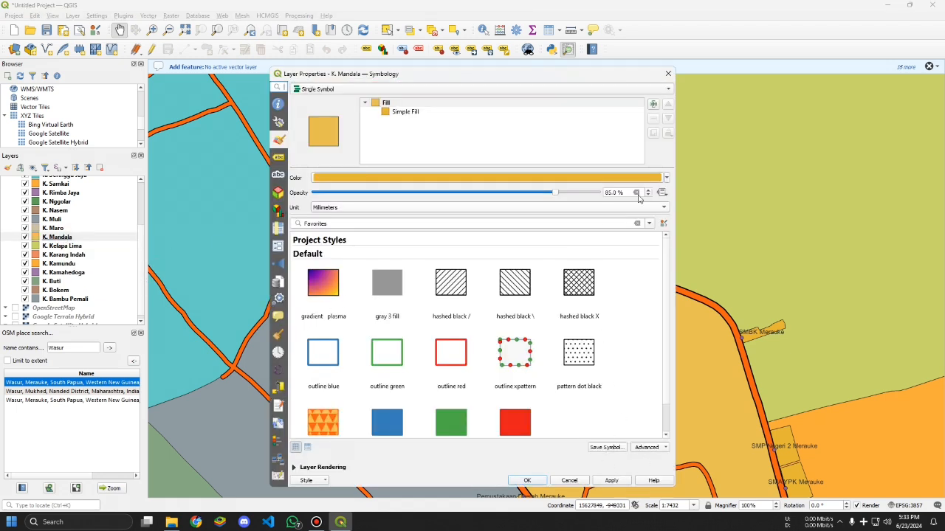
{"action": "left_click", "coordinate": [665, 178]}
{"action": "mouse_move", "coordinate": [386, 242]}
{"action": "left_mouse_down"}
{"action": "mouse_move", "coordinate": [363, 256]}
{"action": "mouse_move", "coordinate": [366, 286]}
{"action": "left_mouse_up"}
{"action": "left_click", "coordinate": [608, 483]}
{"action": "left_click", "coordinate": [527, 480]}
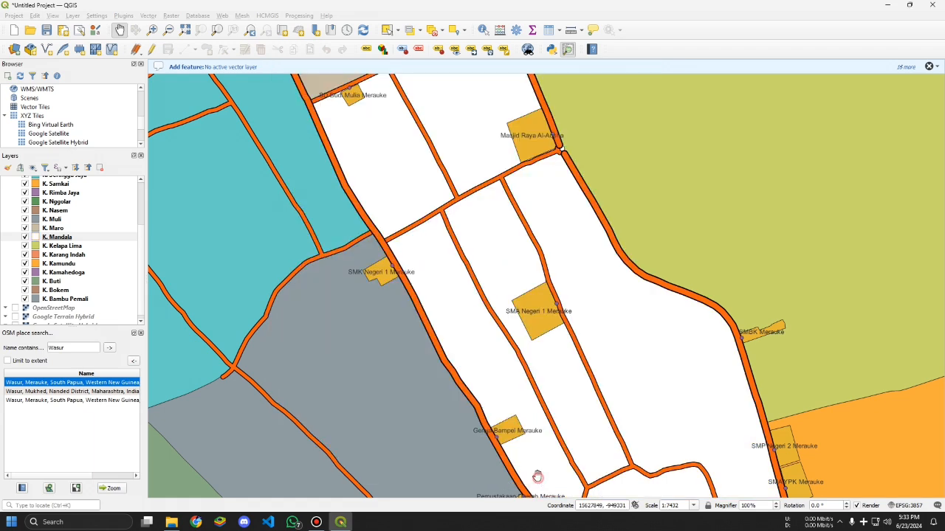
{"action": "scroll", "coordinate": [502, 373], "scroll_direction": "down", "scroll_amount": 1}
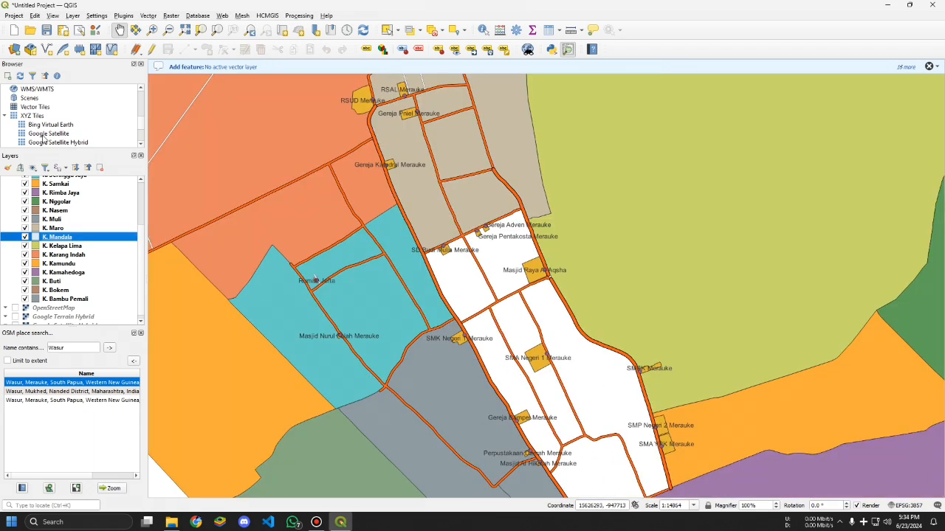
Step: Change the fill colour of the K. Mandala layer to a light yellow-orange
{"action": "double_click", "coordinate": [95, 237]}
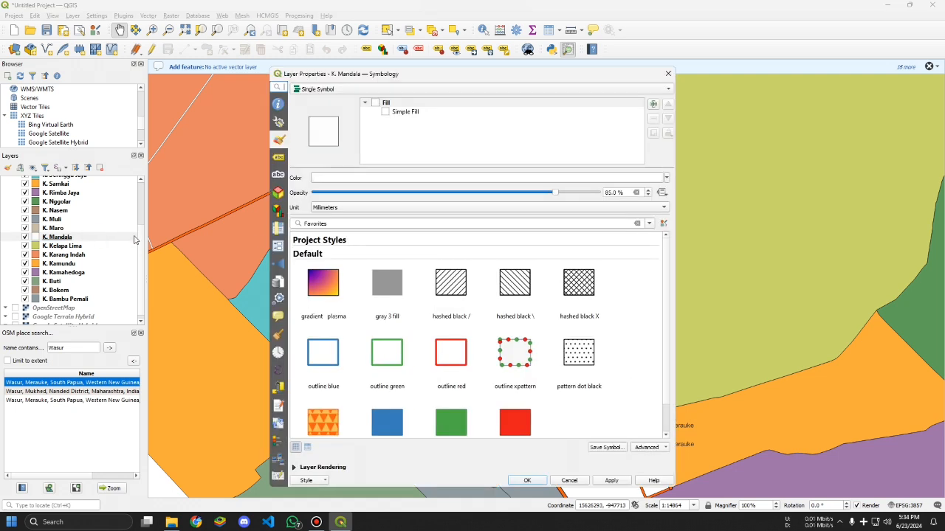
{"action": "left_click", "coordinate": [667, 180]}
{"action": "left_click_drag", "start_coordinate": [389, 248], "coordinate": [379, 232]}
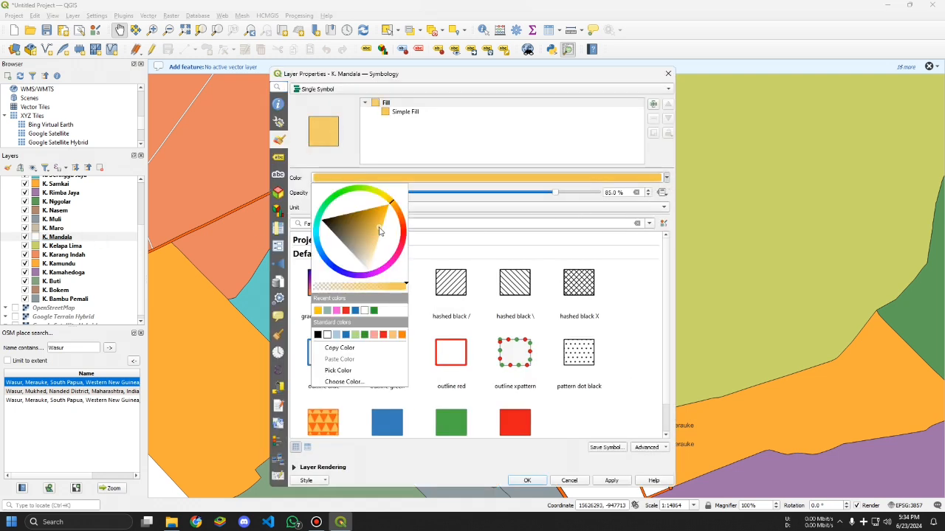
{"action": "left_click", "coordinate": [611, 481]}
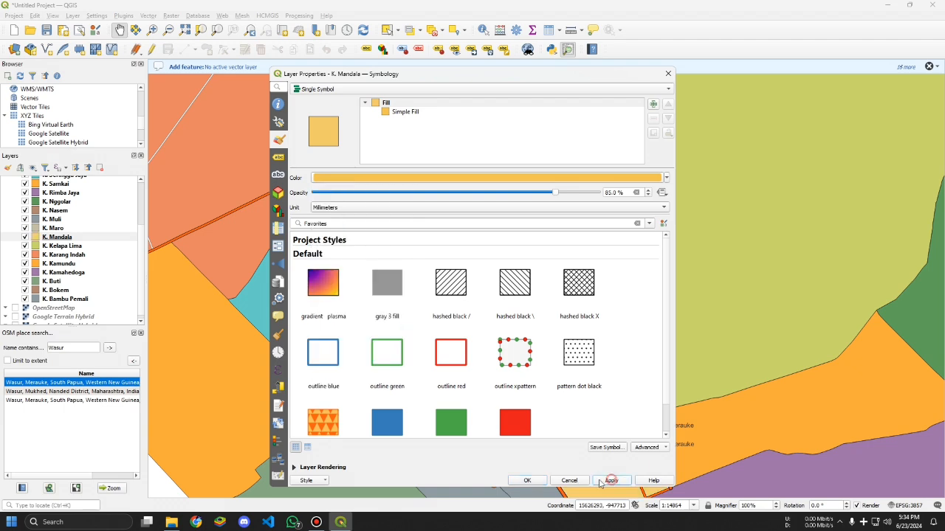
{"action": "left_click", "coordinate": [527, 480]}
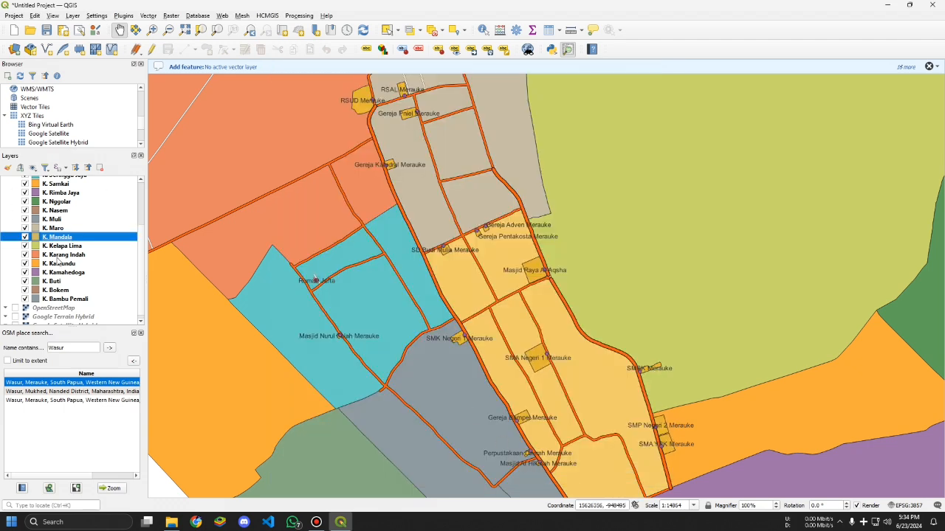
Step: Change the fill colour of the Tempat layer to white and check it against the kelurahan colours
{"action": "scroll", "coordinate": [54, 231], "scroll_direction": "up", "scroll_amount": 2}
{"action": "scroll", "coordinate": [54, 231], "scroll_direction": "up", "scroll_amount": 1}
{"action": "left_click", "coordinate": [46, 215]}
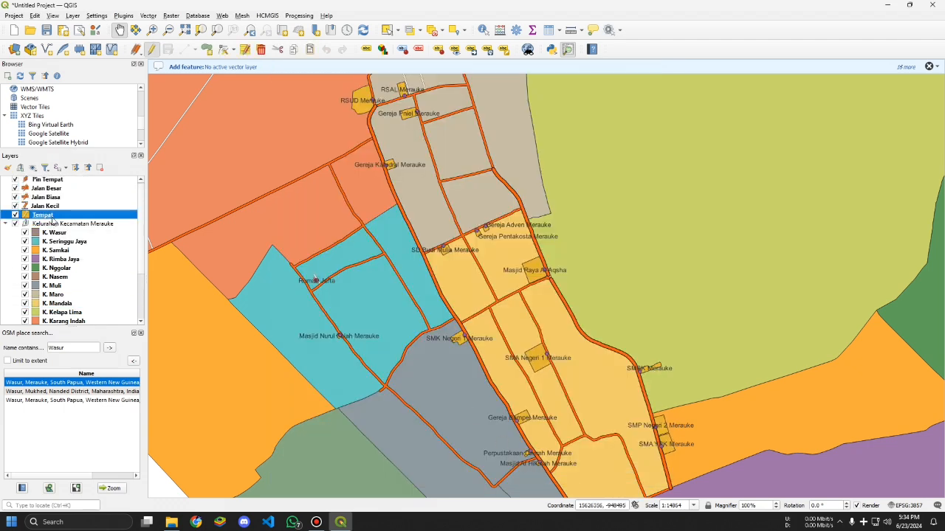
{"action": "double_click", "coordinate": [55, 215]}
{"action": "left_click", "coordinate": [666, 179]}
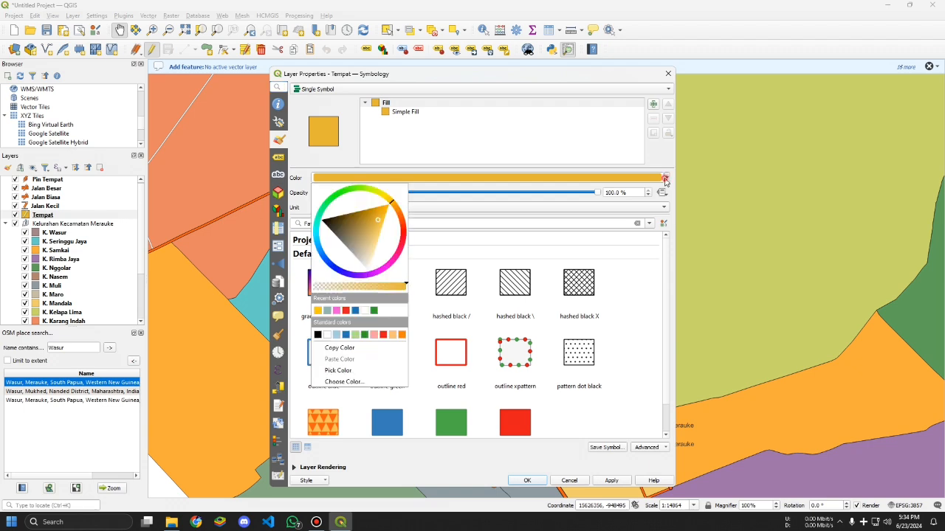
{"action": "left_click_drag", "start_coordinate": [371, 235], "coordinate": [364, 325]}
{"action": "left_click", "coordinate": [612, 480]}
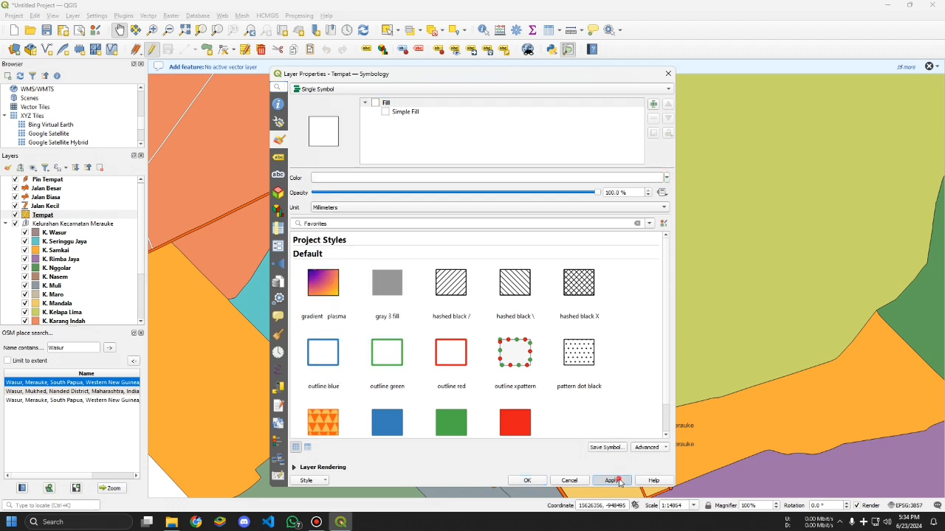
{"action": "left_click", "coordinate": [527, 480]}
{"action": "scroll", "coordinate": [460, 286], "scroll_direction": "up", "scroll_amount": 1}
{"action": "scroll", "coordinate": [461, 287], "scroll_direction": "down", "scroll_amount": 2}
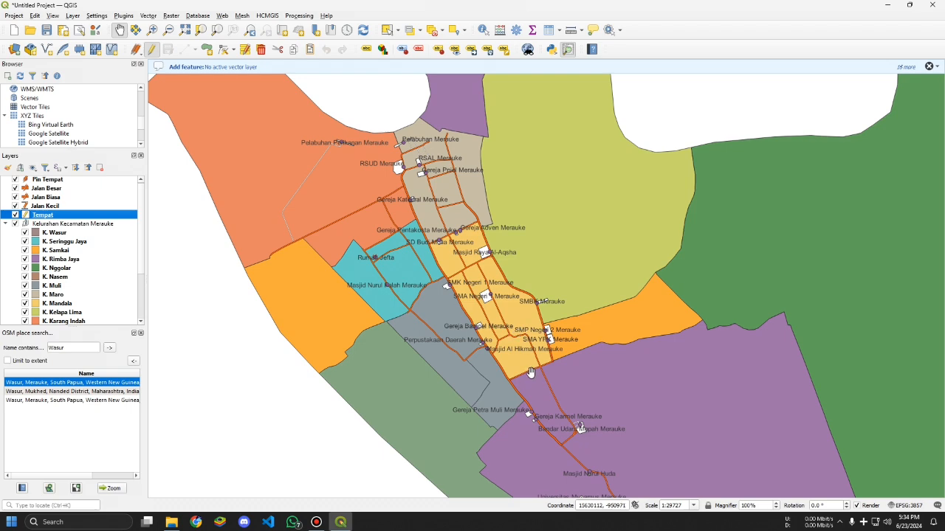
{"action": "scroll", "coordinate": [531, 371], "scroll_direction": "up", "scroll_amount": 1}
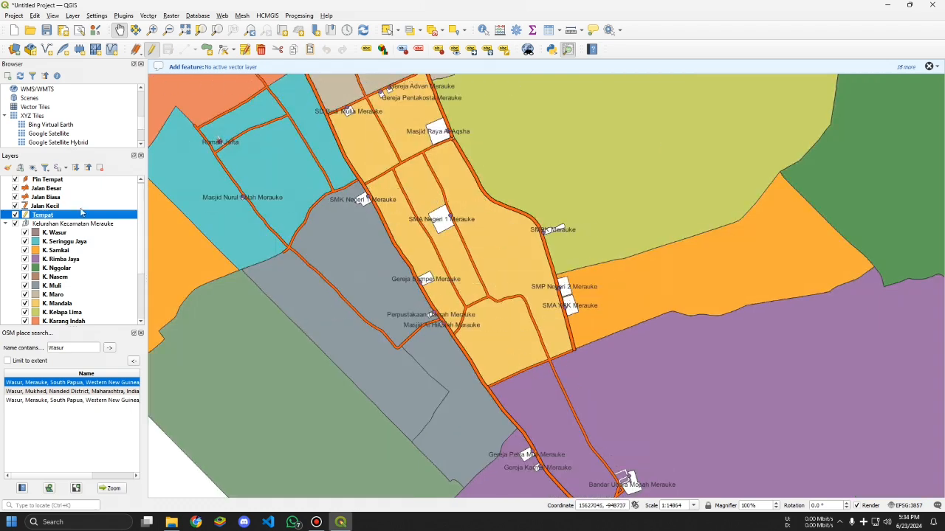
Step: Change the fill colour of the Tempat layer to bright red
{"action": "double_click", "coordinate": [111, 215]}
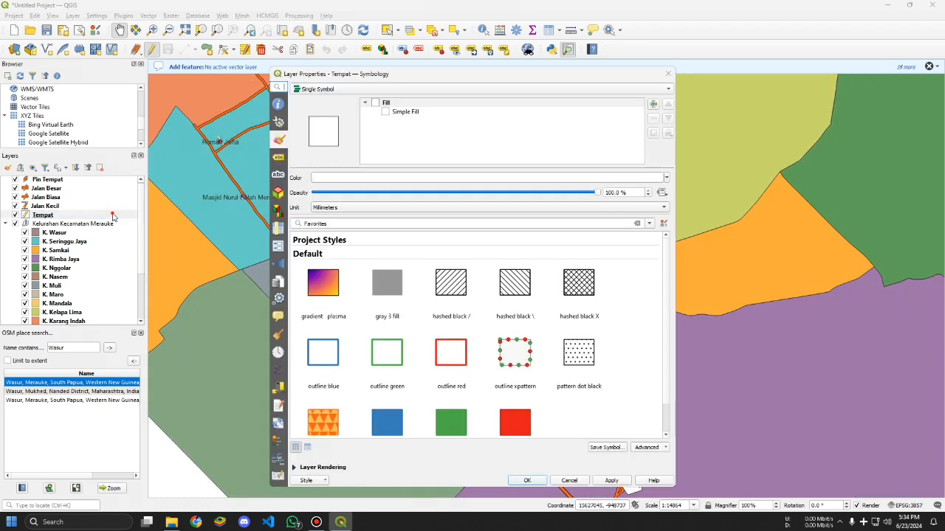
{"action": "left_click", "coordinate": [666, 177]}
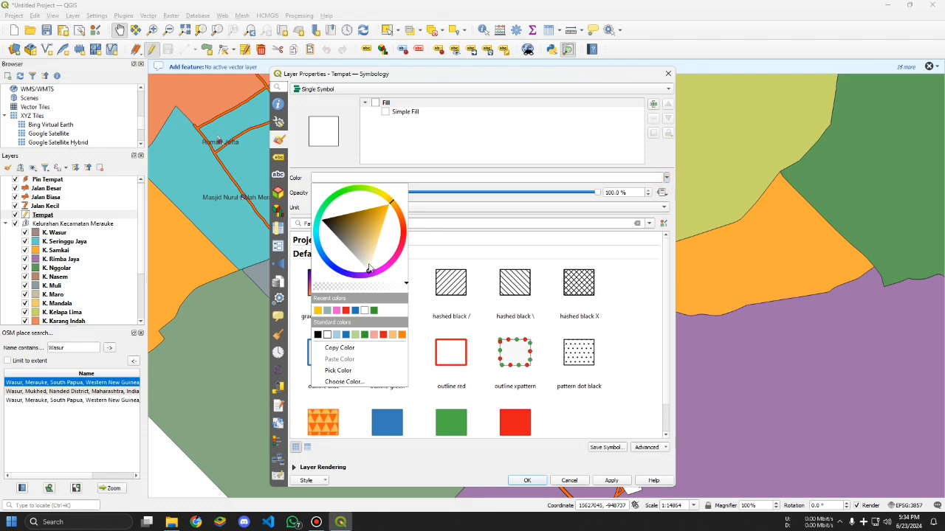
{"action": "left_click", "coordinate": [344, 277]}
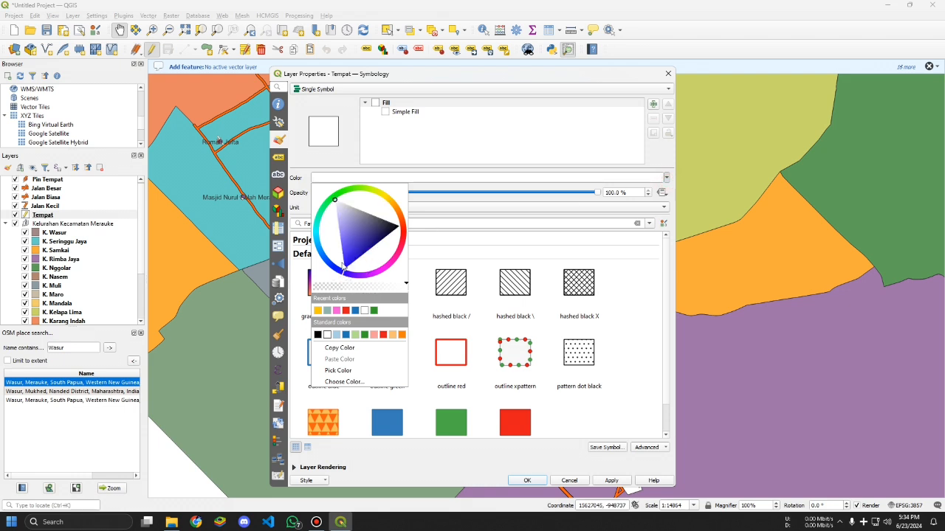
{"action": "left_click", "coordinate": [404, 248]}
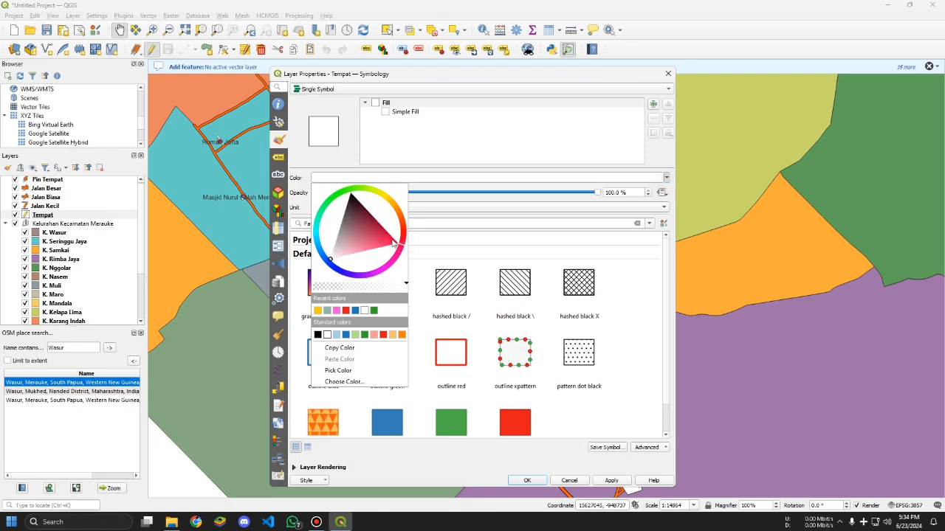
{"action": "left_click_drag", "start_coordinate": [393, 244], "coordinate": [403, 231]}
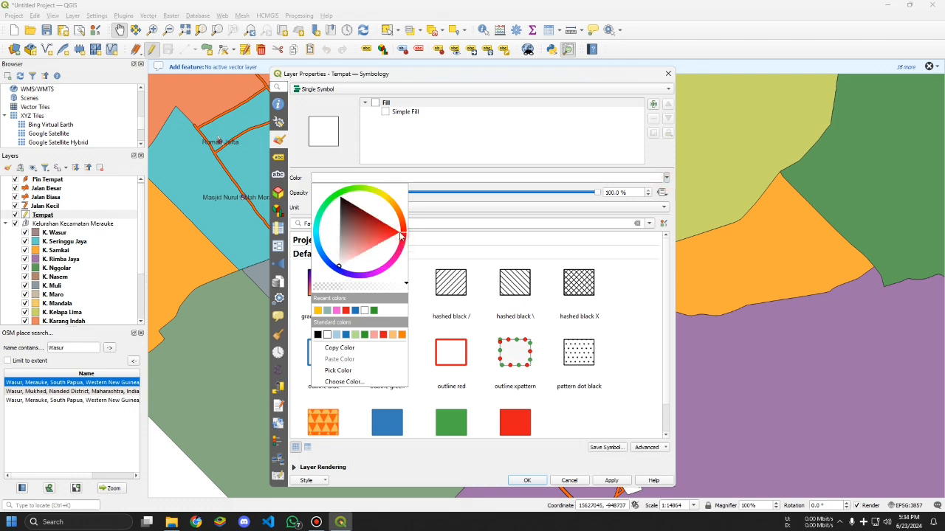
{"action": "left_click", "coordinate": [610, 480]}
{"action": "left_click", "coordinate": [526, 481]}
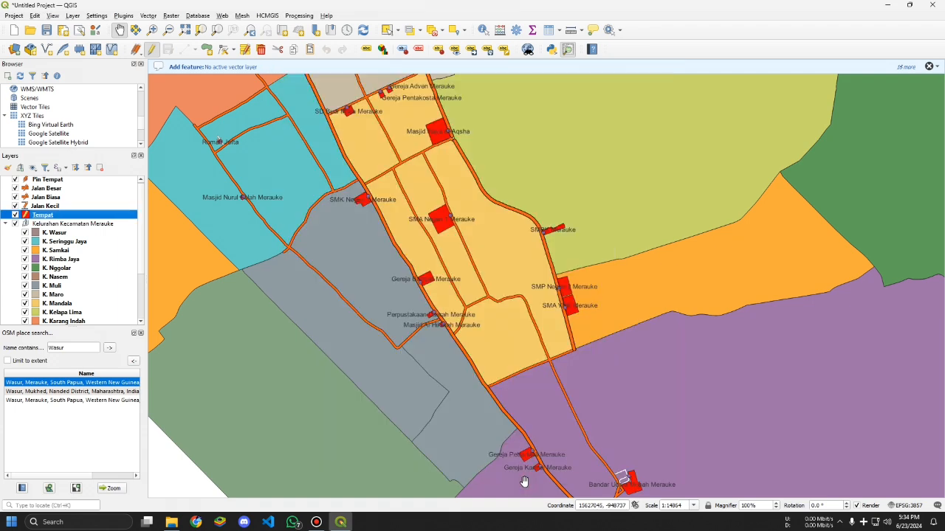
{"action": "scroll", "coordinate": [414, 232], "scroll_direction": "down", "scroll_amount": 1}
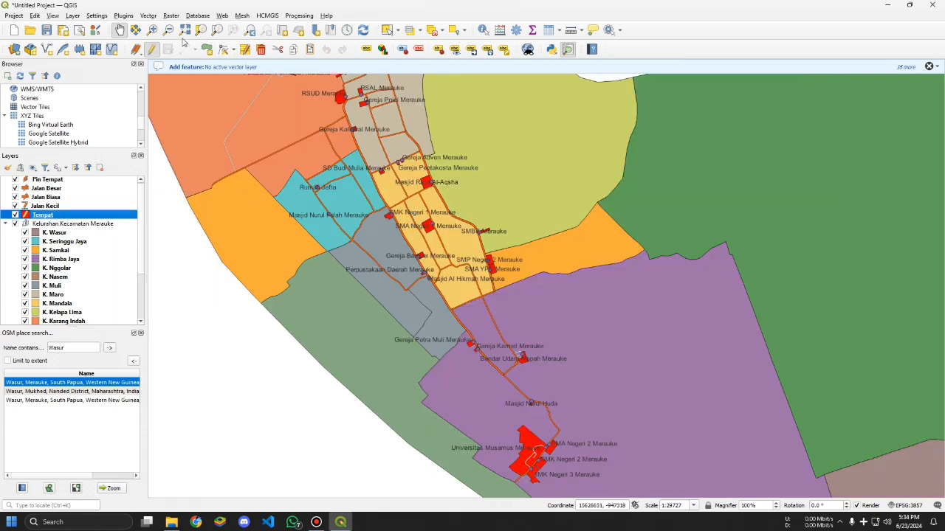
Step: Switch the Pin Tempat layer from a single symbol to categorized symbology based on the Jenis field
{"action": "left_click", "coordinate": [120, 29]}
{"action": "left_click_drag", "start_coordinate": [471, 186], "coordinate": [450, 358]}
{"action": "scroll", "coordinate": [391, 292], "scroll_direction": "up", "scroll_amount": 2}
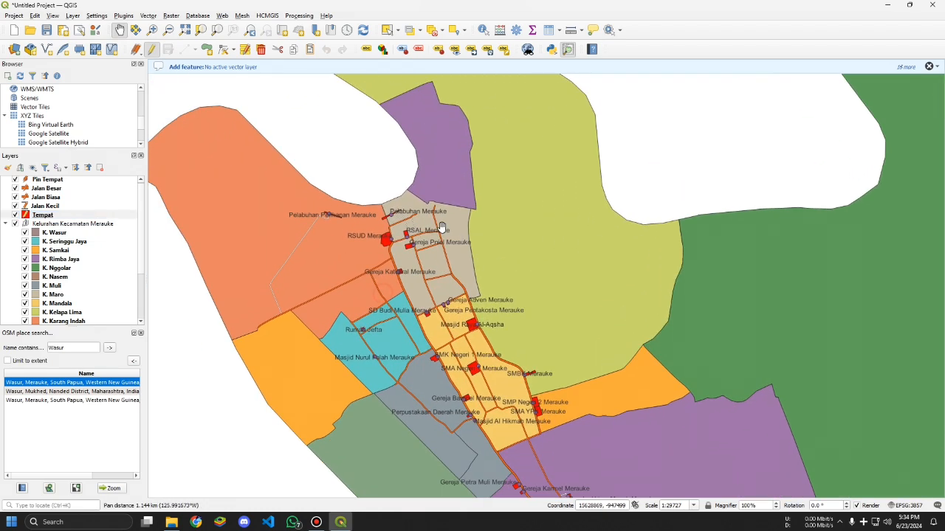
{"action": "left_click_drag", "start_coordinate": [374, 217], "coordinate": [506, 256]}
{"action": "scroll", "coordinate": [302, 237], "scroll_direction": "up", "scroll_amount": 2}
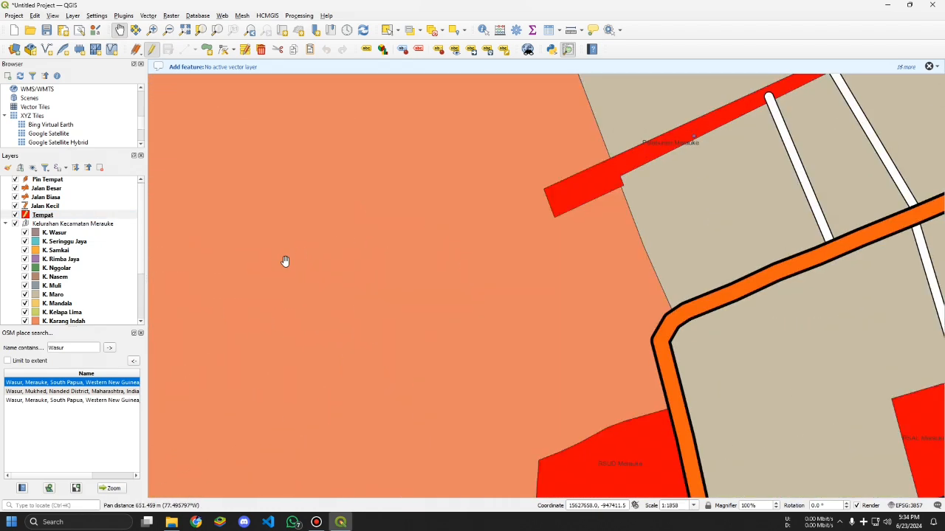
{"action": "double_click", "coordinate": [63, 181]}
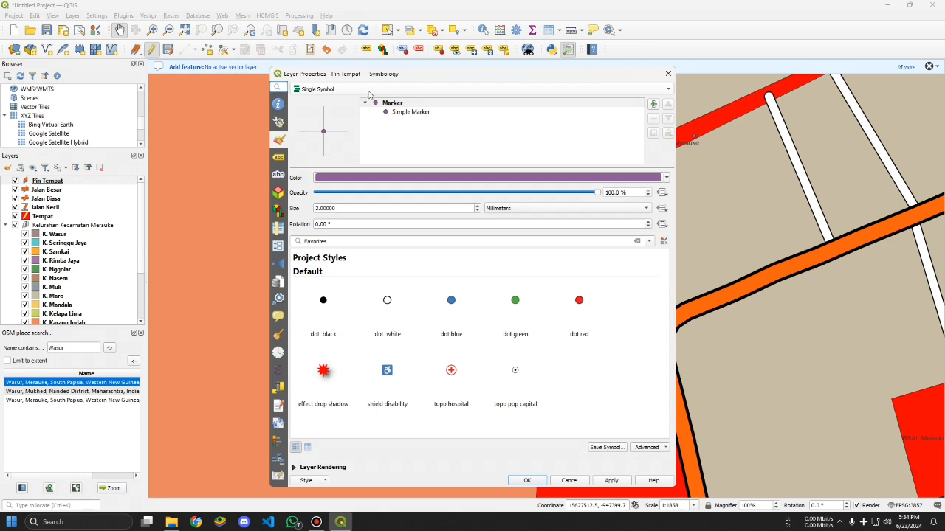
{"action": "left_click", "coordinate": [367, 90]}
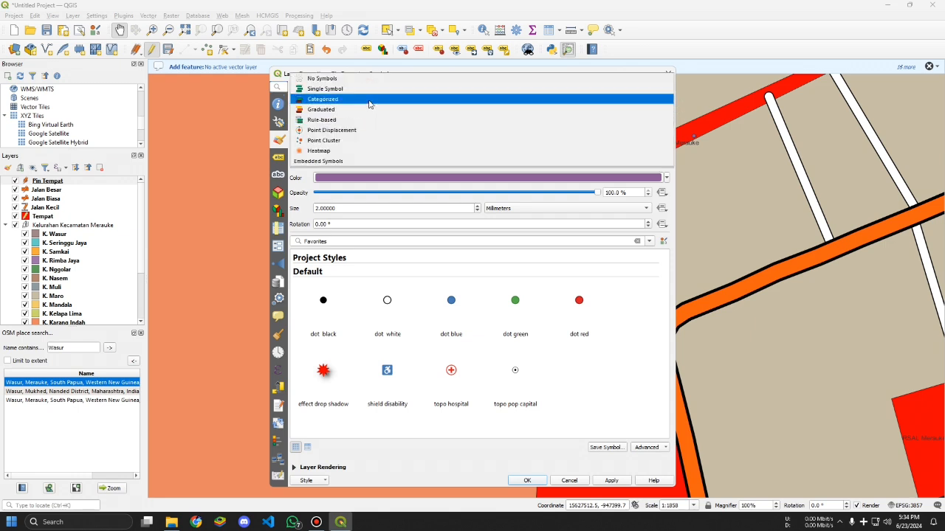
{"action": "left_click", "coordinate": [370, 99]}
{"action": "left_click", "coordinate": [379, 103]}
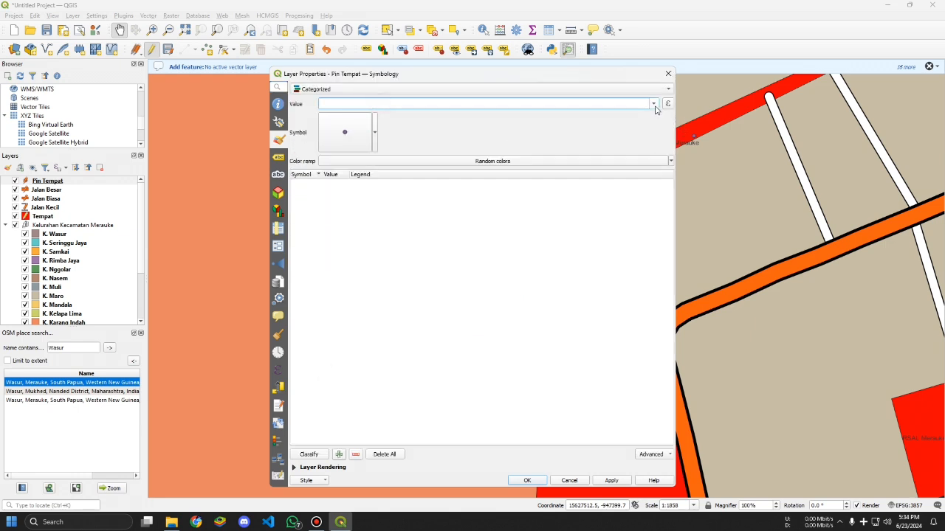
{"action": "left_click", "coordinate": [654, 104]}
{"action": "left_click", "coordinate": [437, 141]}
Step: Classify the Pin Tempat pins into one category per Jenis value, using random colours
{"action": "left_click", "coordinate": [378, 131]}
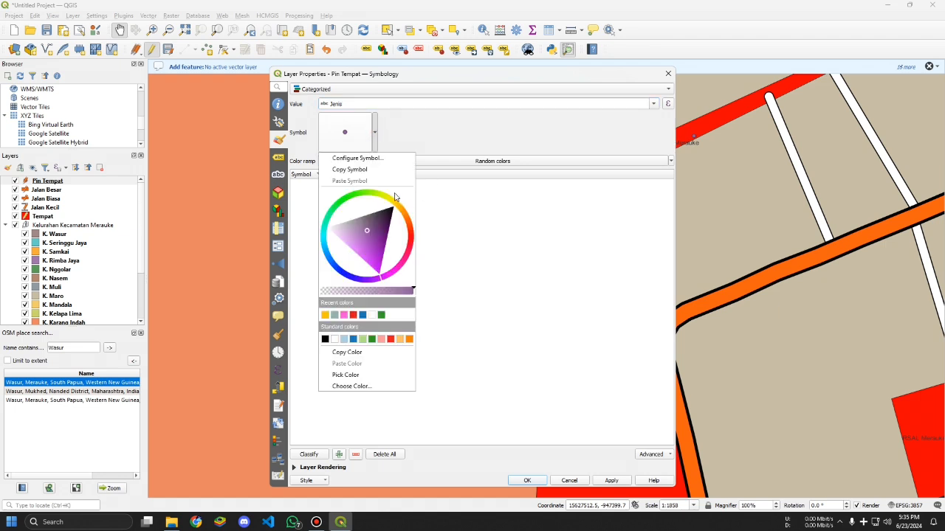
{"action": "left_click", "coordinate": [467, 193]}
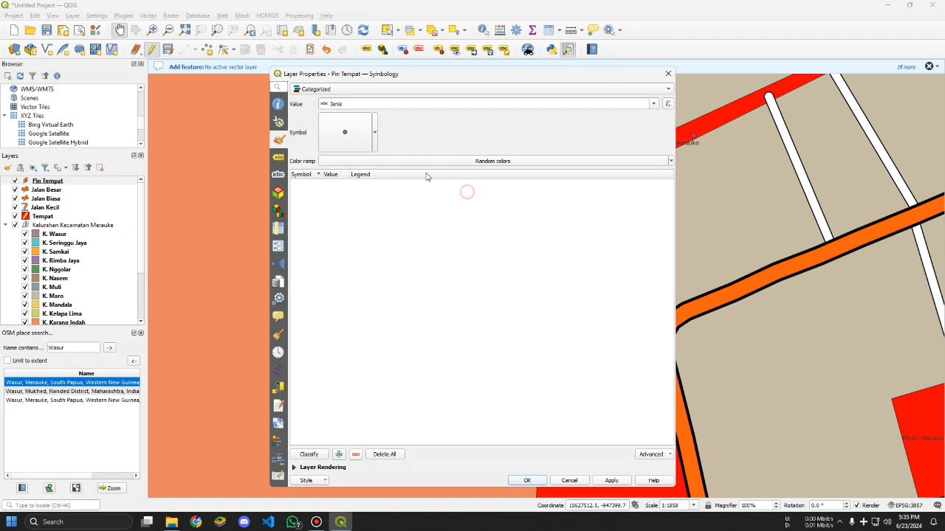
{"action": "left_click", "coordinate": [377, 133]}
{"action": "left_click", "coordinate": [486, 273]}
{"action": "left_click", "coordinate": [310, 456]}
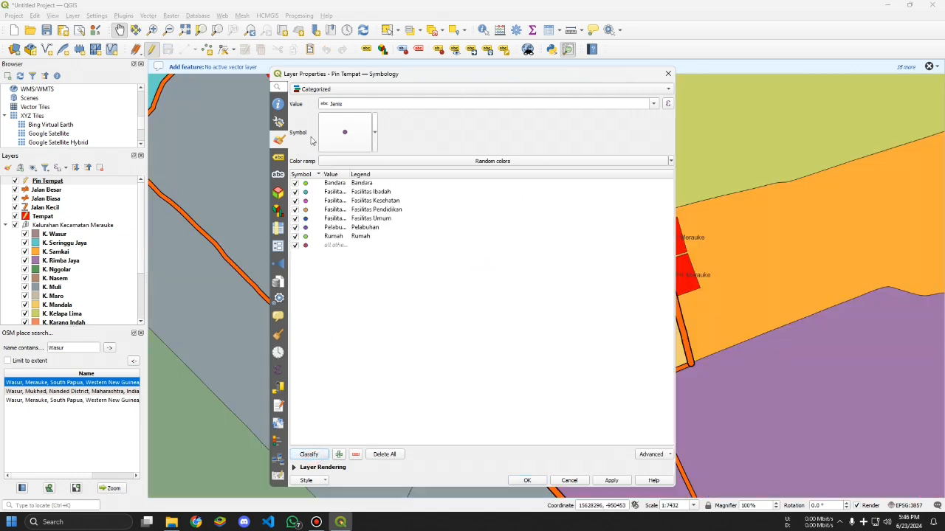
Step: Change the Bandara category symbol to an SVG marker with the airplane icon and enlarge it
{"action": "left_click", "coordinate": [333, 183]}
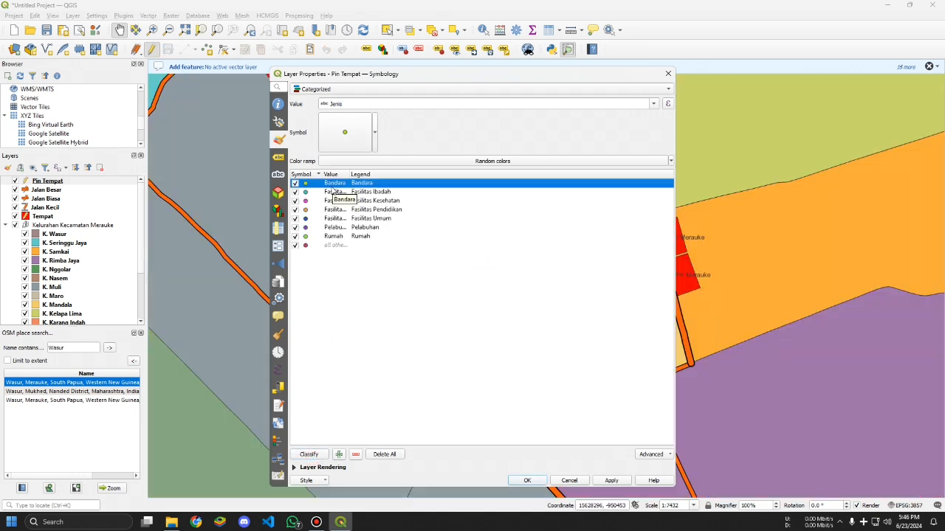
{"action": "double_click", "coordinate": [334, 183]}
{"action": "left_click", "coordinate": [476, 154]}
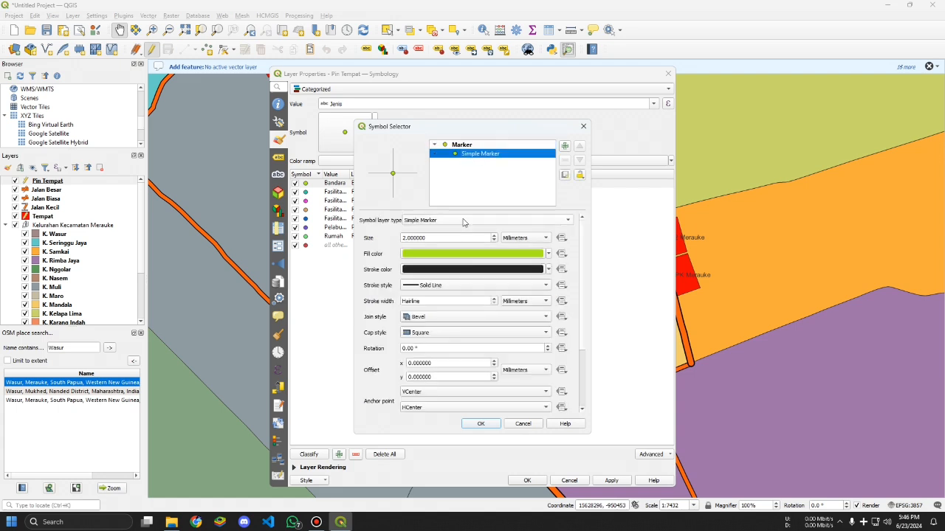
{"action": "double_click", "coordinate": [404, 331]}
{"action": "scroll", "coordinate": [401, 332], "scroll_direction": "down", "scroll_amount": 3}
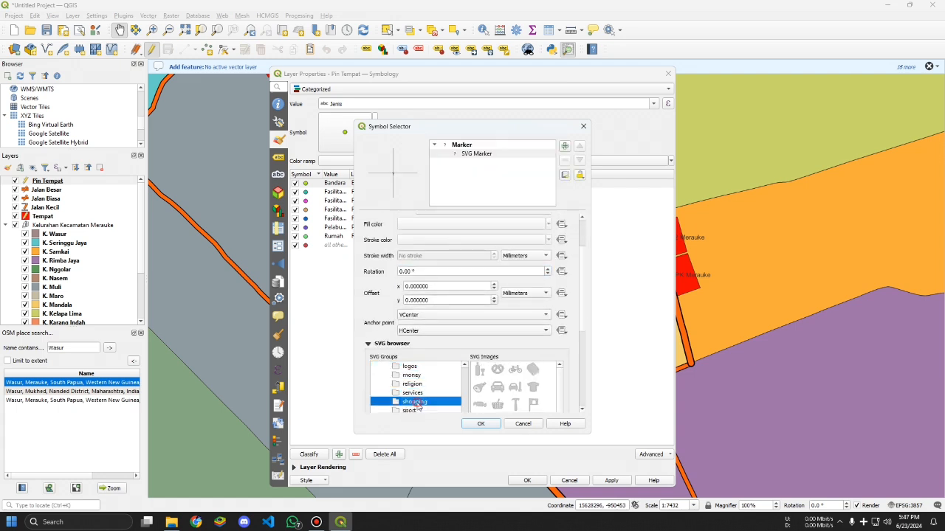
{"action": "left_click", "coordinate": [415, 407]}
{"action": "left_click", "coordinate": [480, 343]}
{"action": "scroll", "coordinate": [536, 225], "scroll_direction": "up", "scroll_amount": 3}
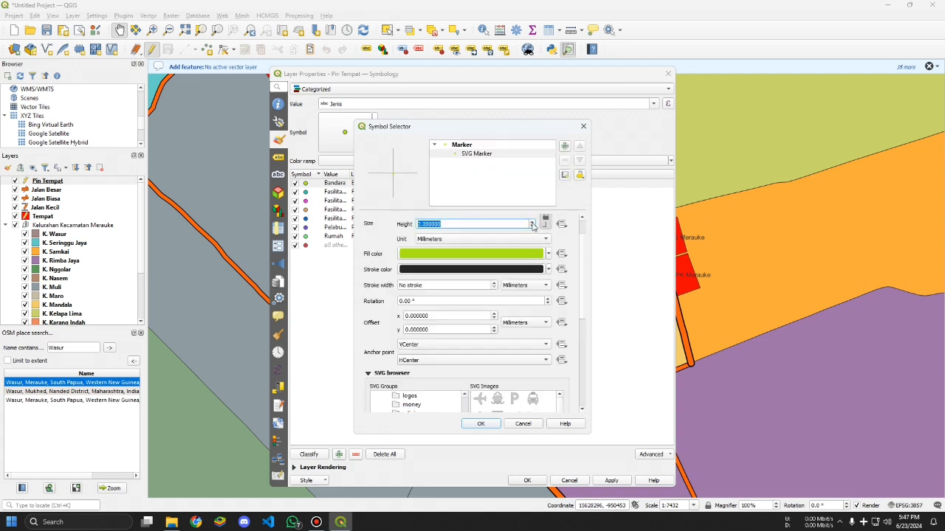
{"action": "left_click", "coordinate": [480, 424]}
Step: Change the Fasilitas Ibadah category symbol to an SVG marker with the building icon from the gpsicons group
{"action": "double_click", "coordinate": [334, 191]}
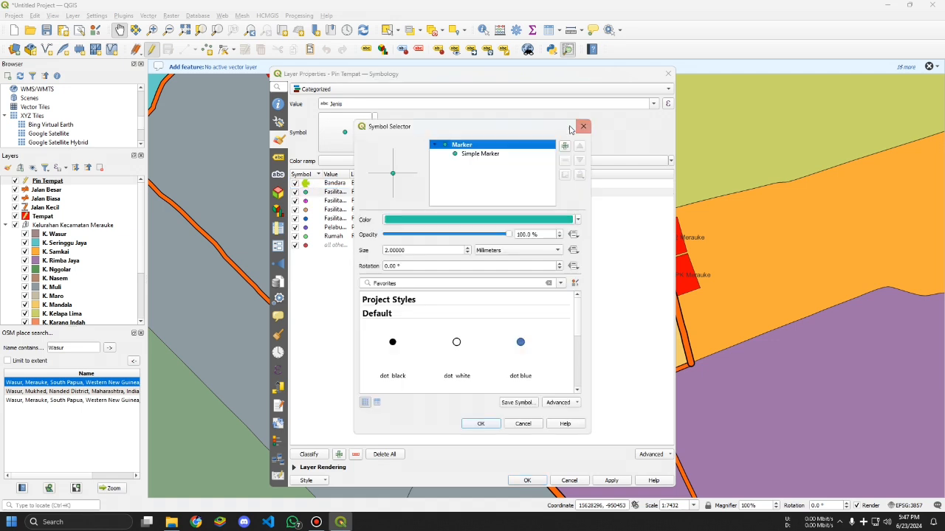
{"action": "left_click", "coordinate": [583, 127]}
{"action": "double_click", "coordinate": [305, 192]}
{"action": "left_click", "coordinate": [480, 154]}
{"action": "left_click", "coordinate": [483, 220]}
{"action": "left_click", "coordinate": [414, 240]}
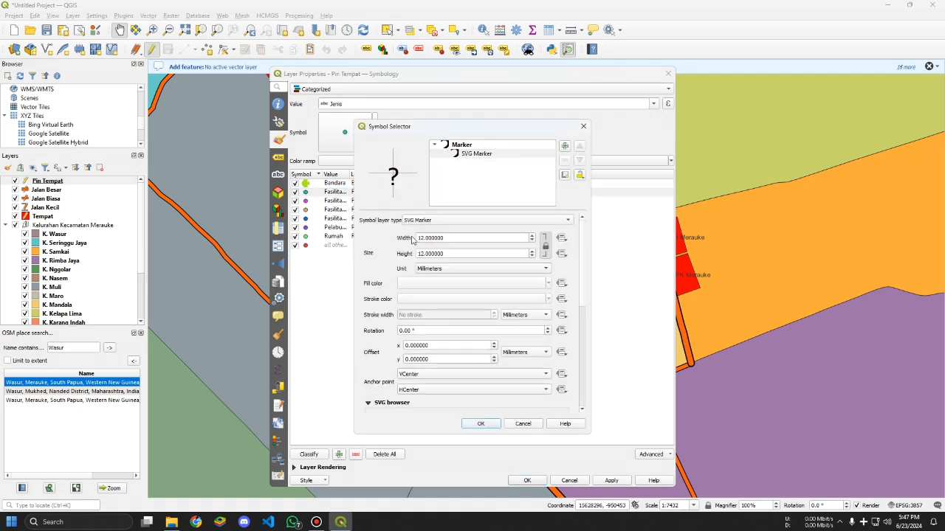
{"action": "scroll", "coordinate": [413, 240], "scroll_direction": "down", "scroll_amount": 3}
{"action": "left_click", "coordinate": [413, 391]}
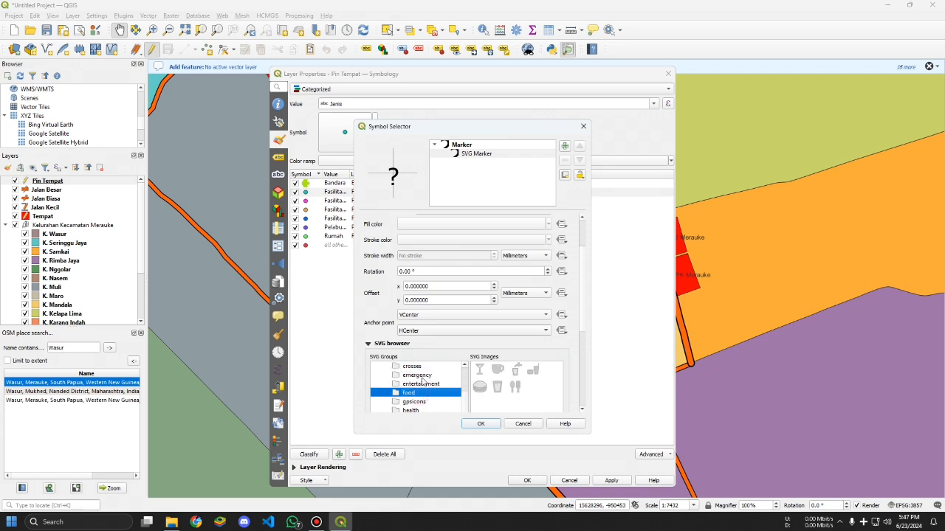
{"action": "left_click", "coordinate": [414, 402]}
{"action": "left_click", "coordinate": [480, 369]}
Step: Colour the Fasilitas Ibadah building symbol with the saved yellow-orange and apply it
{"action": "left_click", "coordinate": [460, 241]}
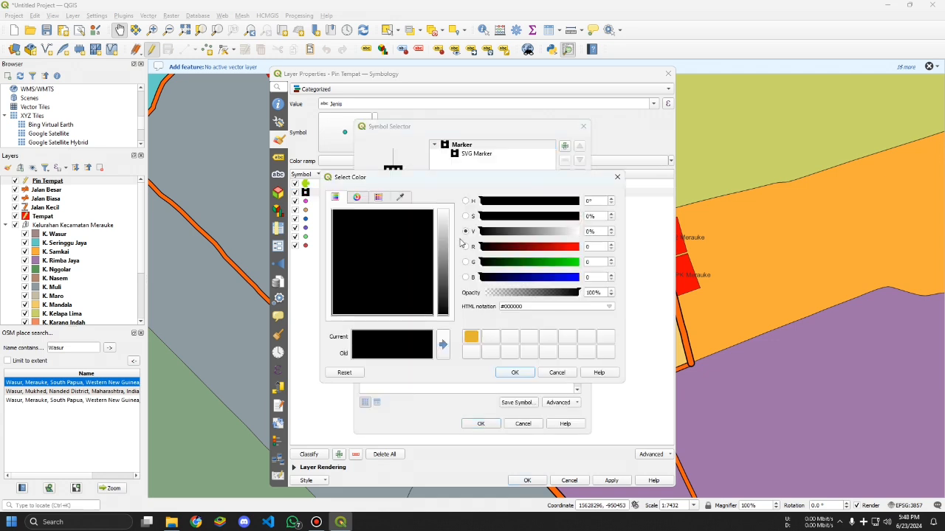
{"action": "left_click", "coordinate": [471, 336]}
{"action": "left_click", "coordinate": [514, 372]}
{"action": "left_click", "coordinate": [480, 424]}
Step: Change the Fasilitas Kesehatan category symbol to an SVG marker with the framed medical cross from the gpsicons group
{"action": "double_click", "coordinate": [325, 201]}
{"action": "left_click", "coordinate": [480, 153]}
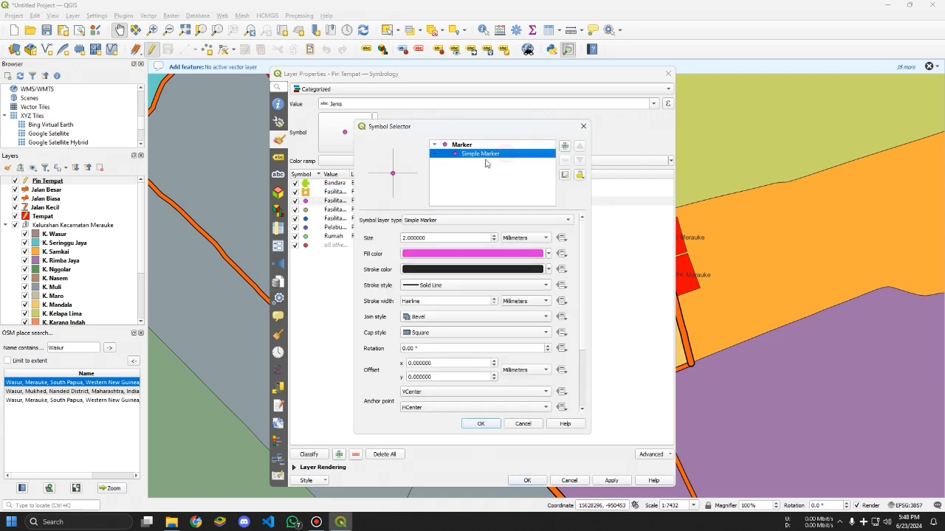
{"action": "scroll", "coordinate": [458, 295], "scroll_direction": "down", "scroll_amount": 3}
{"action": "left_click", "coordinate": [487, 220]}
{"action": "scroll", "coordinate": [418, 396], "scroll_direction": "down", "scroll_amount": 5}
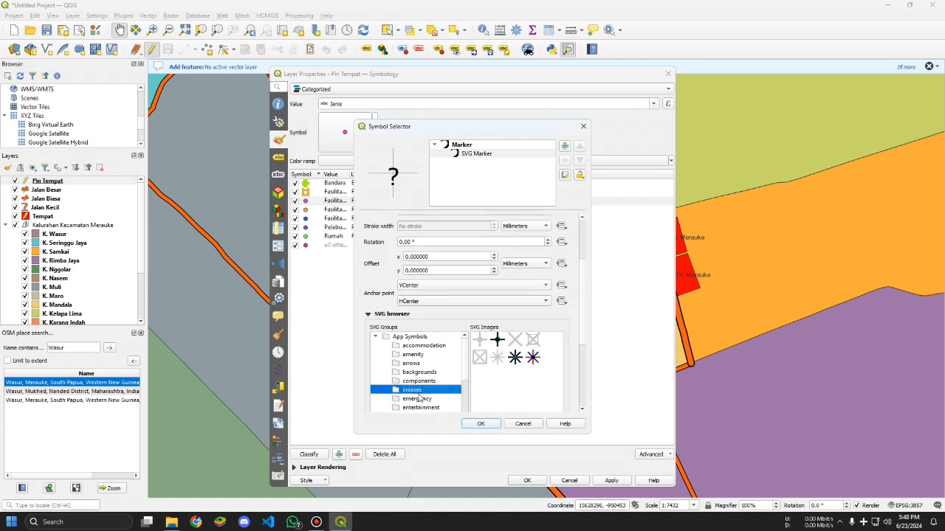
{"action": "scroll", "coordinate": [418, 396], "scroll_direction": "down", "scroll_amount": 1}
{"action": "left_click", "coordinate": [431, 400]}
{"action": "left_click_drag", "start_coordinate": [442, 126], "coordinate": [520, 159]}
{"action": "left_click", "coordinate": [608, 408]}
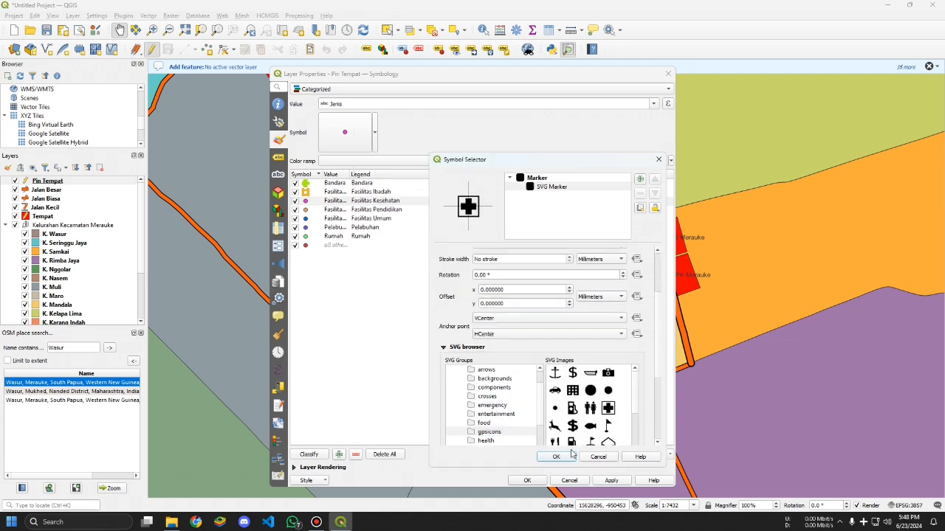
Step: Set the colour of the Fasilitas Kesehatan cross symbol to light red
{"action": "left_click", "coordinate": [537, 178]}
{"action": "left_click", "coordinate": [652, 253]}
{"action": "left_click", "coordinate": [517, 306]}
{"action": "left_click", "coordinate": [572, 456]}
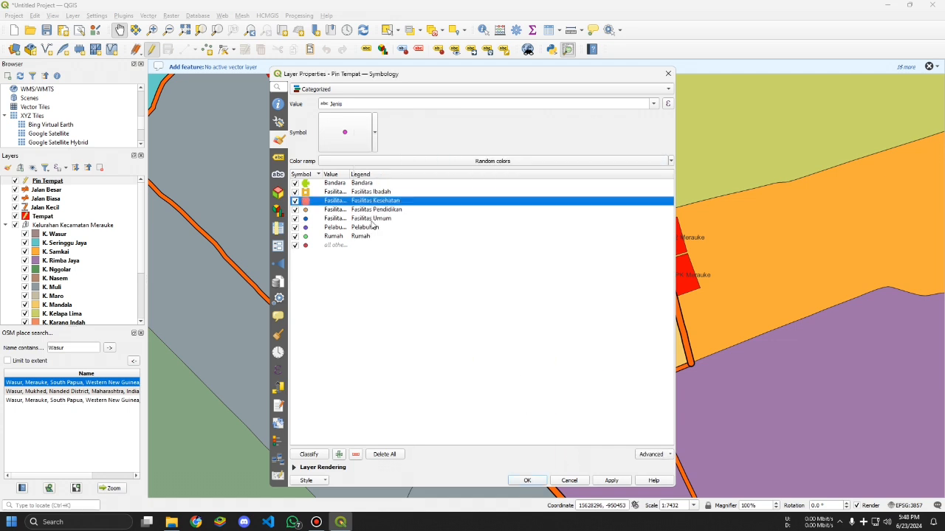
Step: Change the Fasilitas Pendidikan category symbol to an SVG marker with the graduation cap icon
{"action": "double_click", "coordinate": [310, 210]}
{"action": "left_click", "coordinate": [603, 189]}
{"action": "left_click", "coordinate": [561, 253]}
{"action": "left_click", "coordinate": [517, 260]}
{"action": "scroll", "coordinate": [516, 339], "scroll_direction": "down", "scroll_amount": 3}
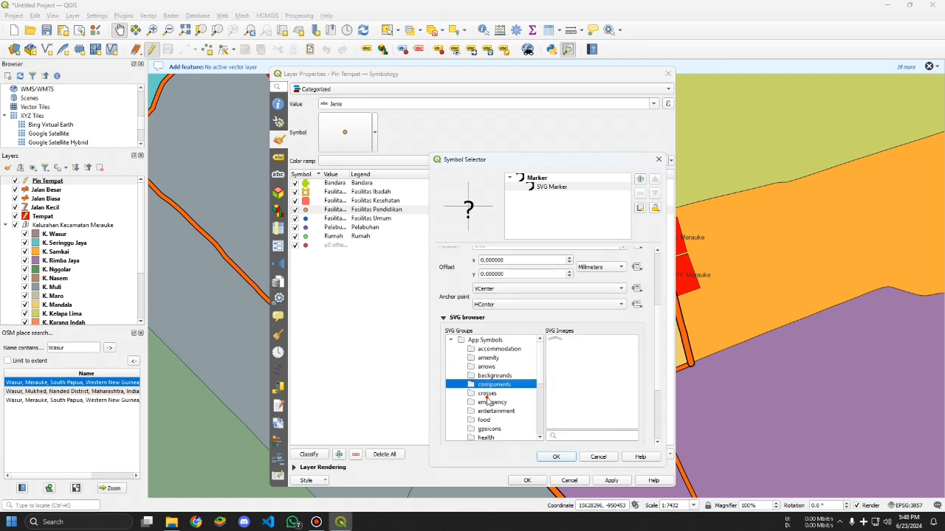
{"action": "scroll", "coordinate": [499, 412], "scroll_direction": "down", "scroll_amount": 2}
{"action": "left_click", "coordinate": [487, 393]}
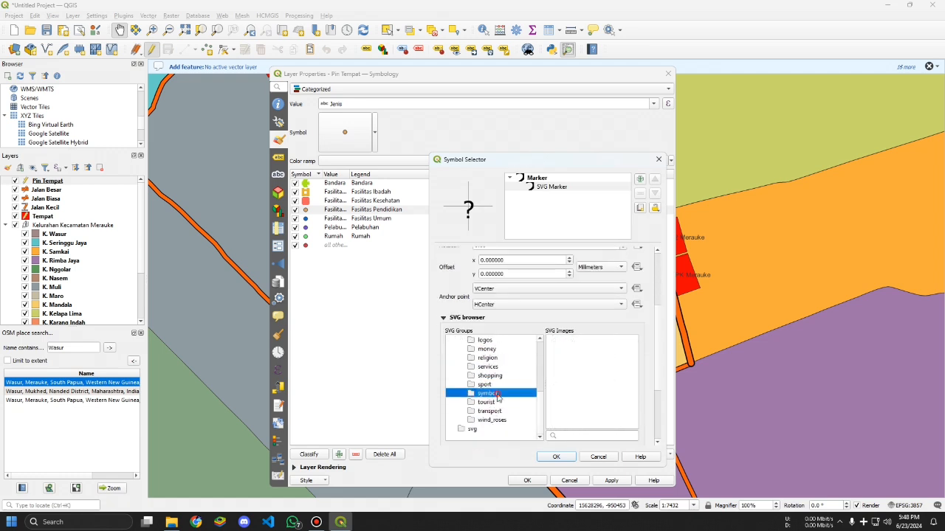
{"action": "left_click", "coordinate": [599, 360]}
{"action": "left_click", "coordinate": [556, 457]}
Step: Change the Fasilitas Umum category symbol to an SVG marker with the house icon from the gpsicons group
{"action": "double_click", "coordinate": [310, 219]}
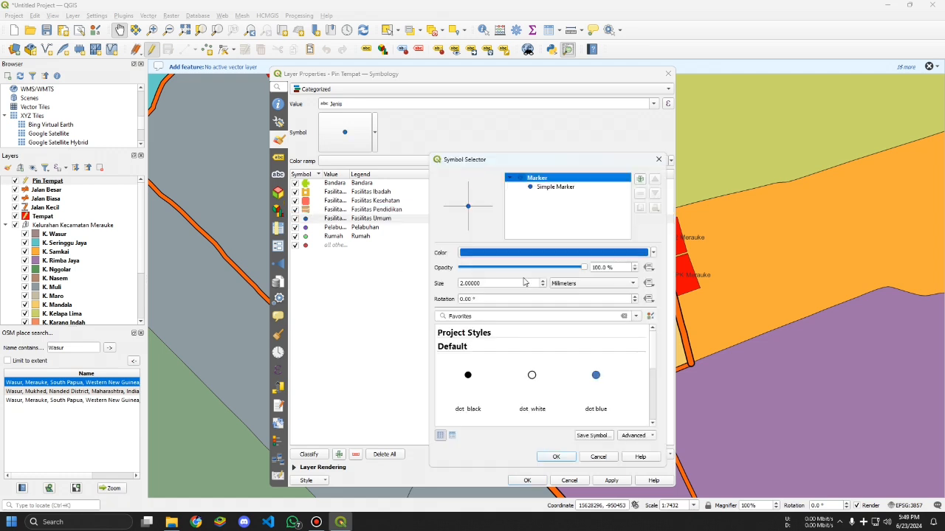
{"action": "left_click", "coordinate": [561, 186]}
{"action": "left_click", "coordinate": [561, 253]}
{"action": "left_click", "coordinate": [517, 260]}
{"action": "scroll", "coordinate": [516, 340], "scroll_direction": "down", "scroll_amount": 3}
{"action": "scroll", "coordinate": [491, 369], "scroll_direction": "down", "scroll_amount": 1}
{"action": "left_click", "coordinate": [489, 390]}
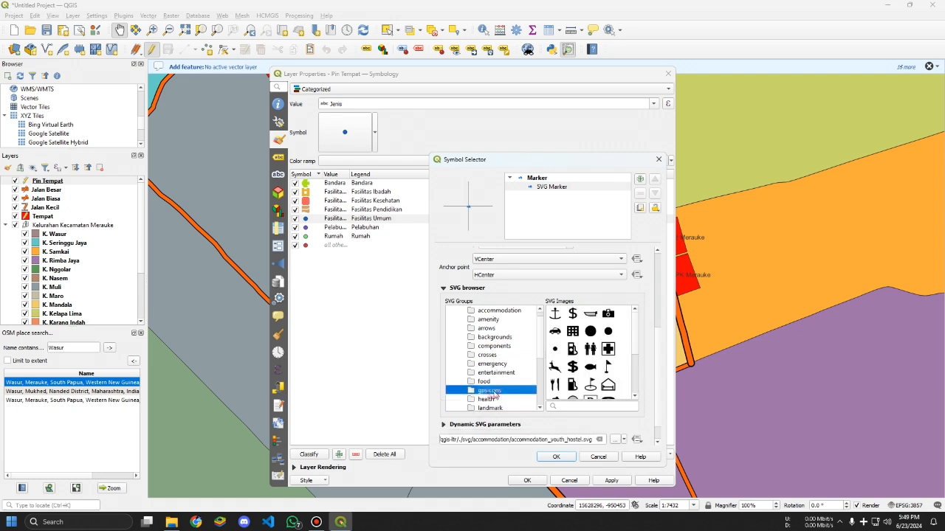
{"action": "left_click", "coordinate": [573, 369]}
{"action": "scroll", "coordinate": [588, 405], "scroll_direction": "down", "scroll_amount": 1}
{"action": "left_click", "coordinate": [561, 298]}
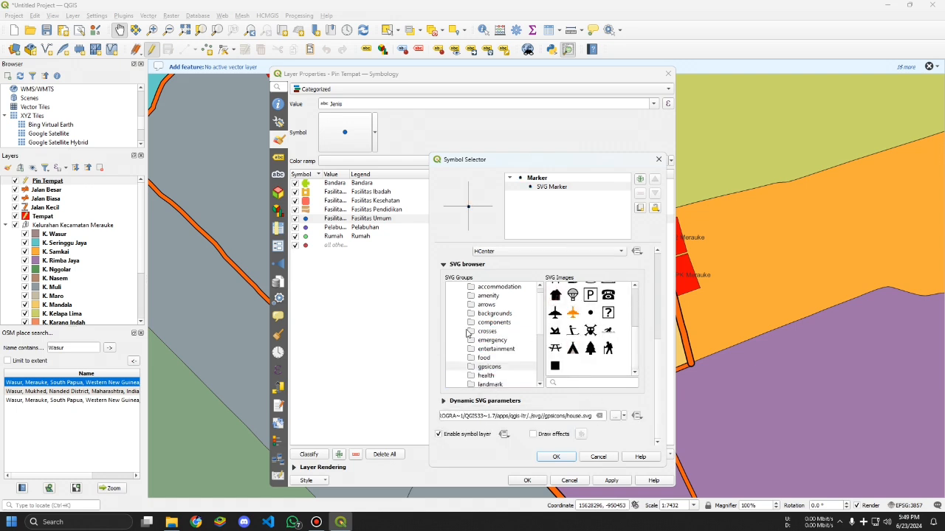
{"action": "left_click", "coordinate": [555, 457]}
Step: Set the colour of the Fasilitas Umum house symbol to magenta-pink
{"action": "double_click", "coordinate": [325, 219]}
{"action": "left_click", "coordinate": [652, 253]}
{"action": "mouse_move", "coordinate": [483, 286]}
{"action": "left_mouse_down"}
{"action": "mouse_move", "coordinate": [499, 263]}
{"action": "mouse_move", "coordinate": [463, 310]}
{"action": "mouse_move", "coordinate": [534, 339]}
{"action": "left_mouse_up"}
{"action": "left_click", "coordinate": [561, 457]}
Step: Change the Pelabuhan category symbol to an SVG marker with the anchor icon
{"action": "double_click", "coordinate": [312, 228]}
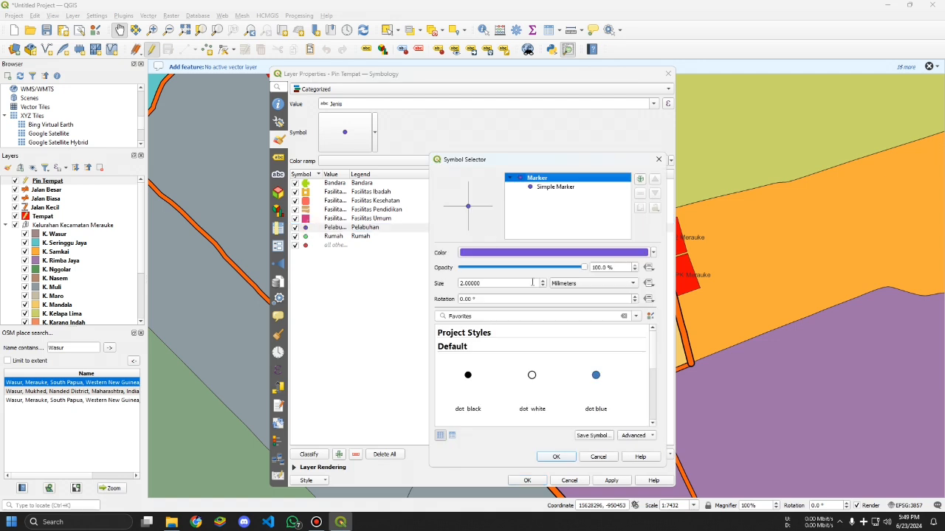
{"action": "left_click", "coordinate": [552, 191]}
{"action": "scroll", "coordinate": [516, 332], "scroll_direction": "down", "scroll_amount": 5}
{"action": "scroll", "coordinate": [456, 345], "scroll_direction": "down", "scroll_amount": 3}
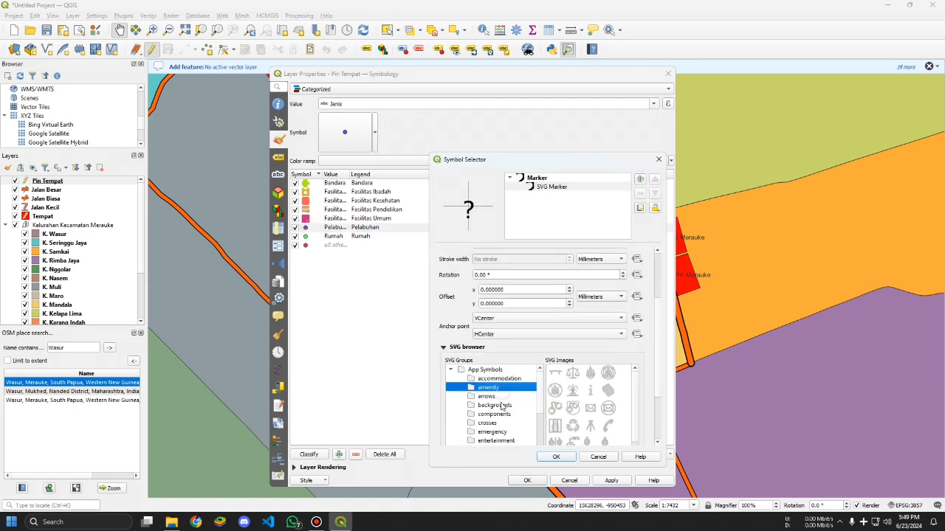
{"action": "left_click", "coordinate": [488, 405]}
{"action": "left_click", "coordinate": [591, 417]}
{"action": "left_click", "coordinate": [557, 457]}
Step: Set the colour of the Pelabuhan anchor symbol to light blue
{"action": "double_click", "coordinate": [332, 228]}
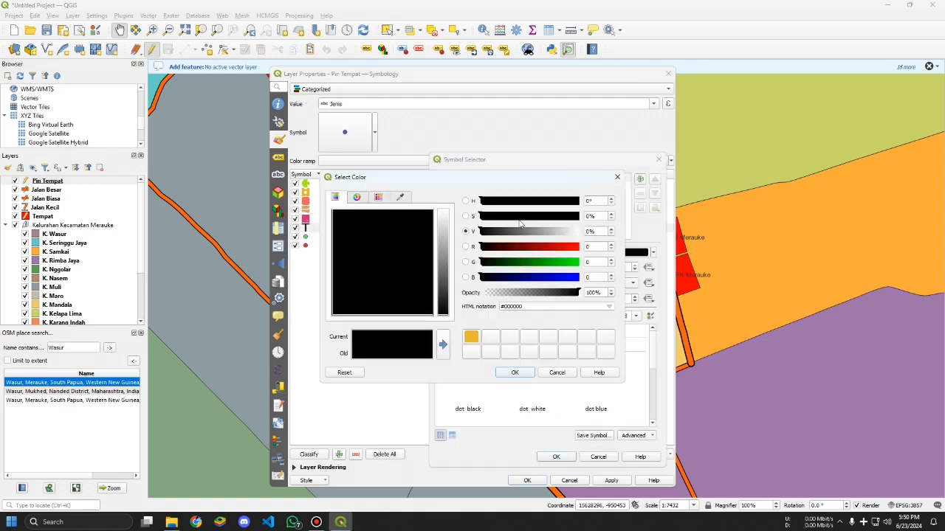
{"action": "left_click", "coordinate": [652, 252]}
{"action": "left_click_drag", "start_coordinate": [548, 310], "coordinate": [473, 318]}
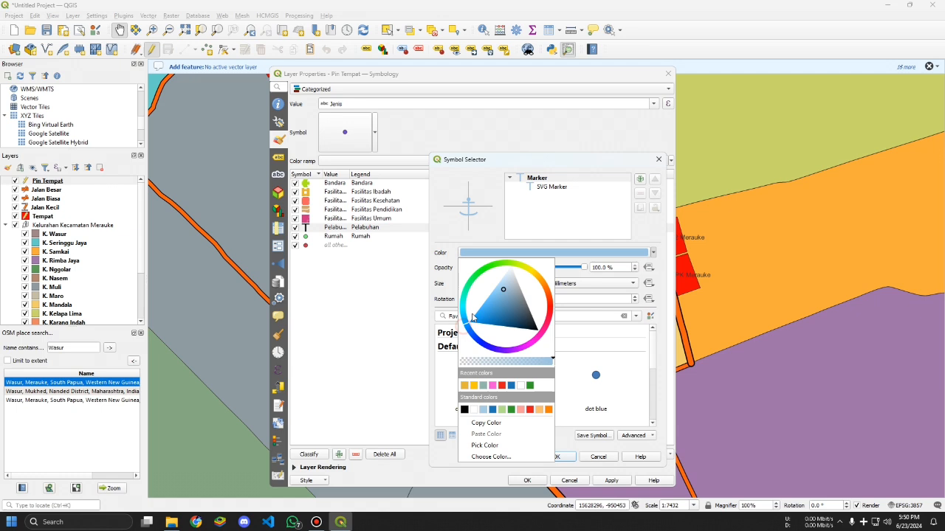
{"action": "left_click", "coordinate": [557, 457]}
Step: Change the Rumah category symbol to the accommodation_youth_hostel SVG marker showing a house with trees
{"action": "double_click", "coordinate": [332, 236]}
{"action": "left_click", "coordinate": [555, 186]}
{"action": "left_click", "coordinate": [507, 265]}
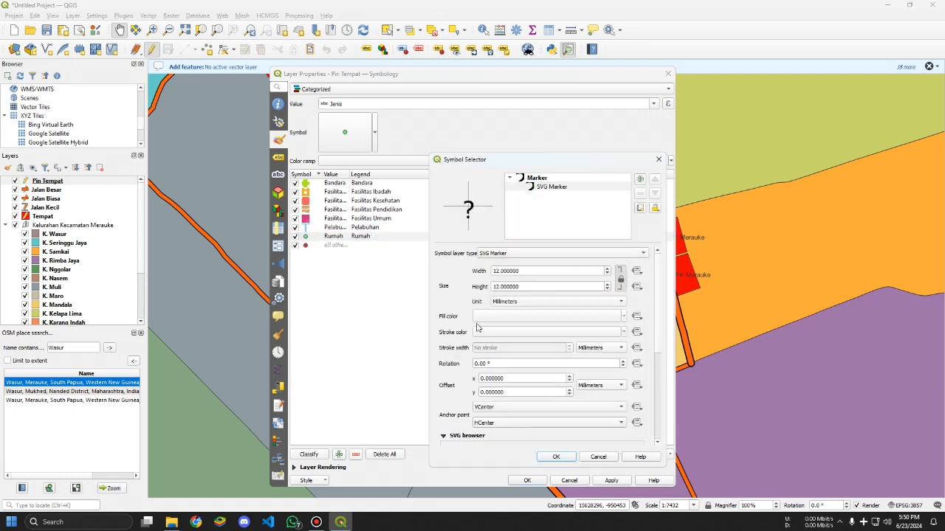
{"action": "scroll", "coordinate": [517, 310], "scroll_direction": "down", "scroll_amount": 5}
{"action": "left_click", "coordinate": [573, 315]}
{"action": "left_click", "coordinate": [573, 350]}
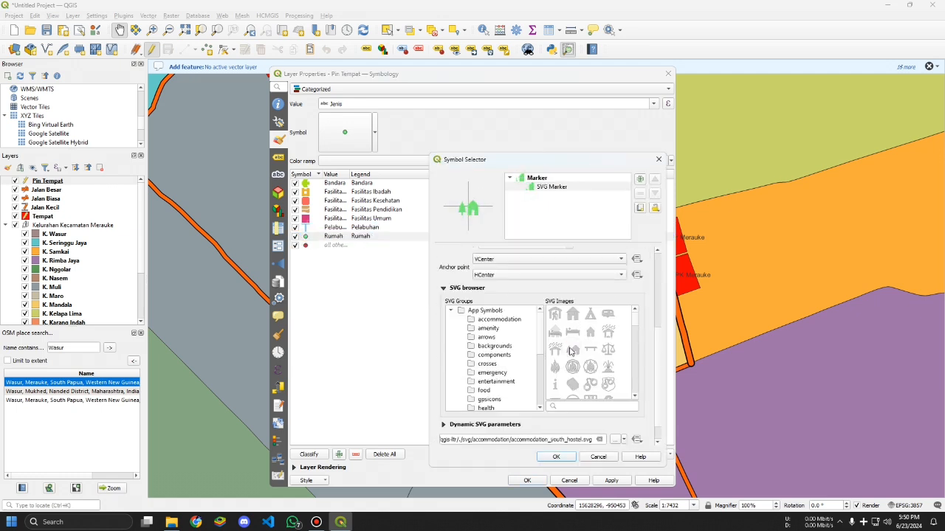
{"action": "left_click", "coordinate": [556, 457]}
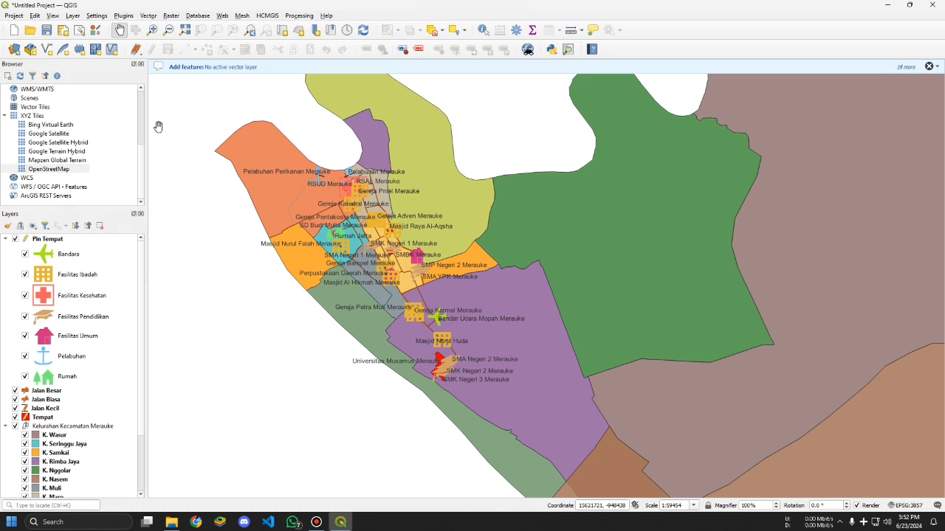
Step: Create a print layout titled "Peta" plus the author's first name and maximize its window
{"action": "left_click", "coordinate": [64, 30]}
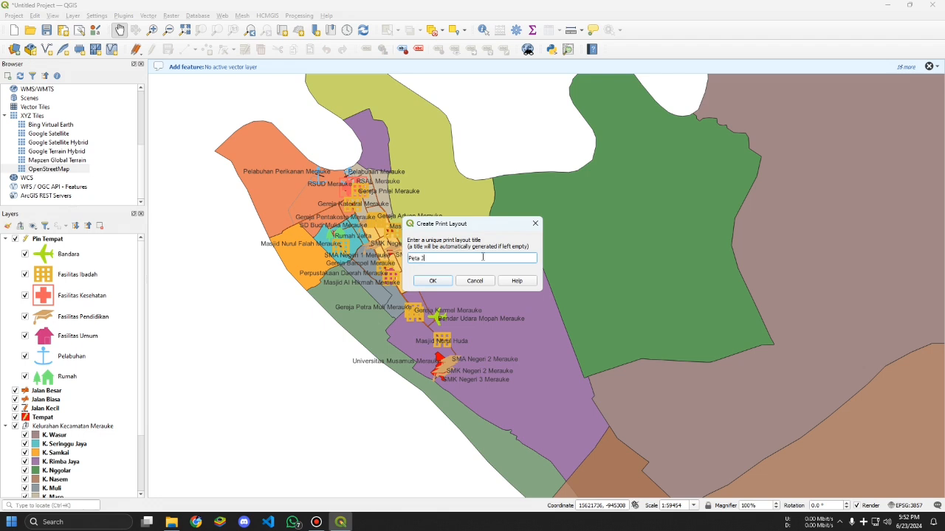
{"action": "left_click", "coordinate": [449, 282]}
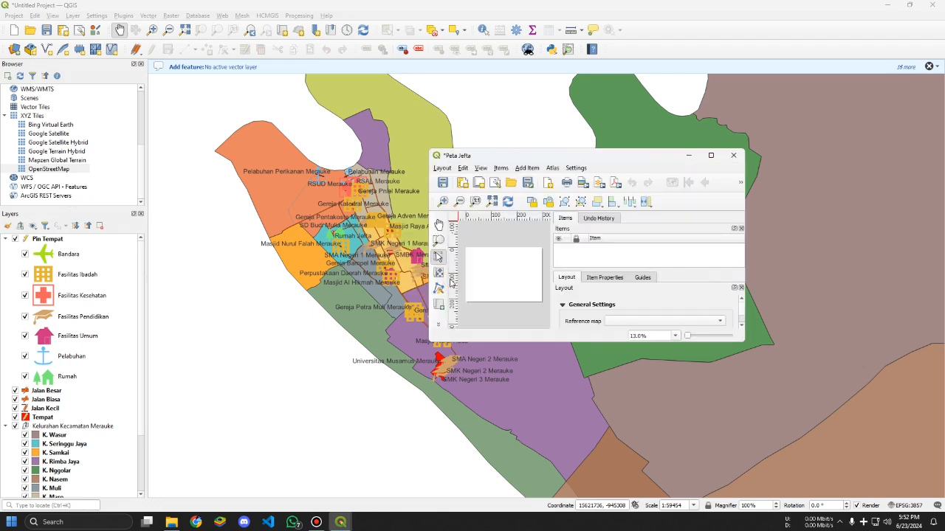
{"action": "left_click", "coordinate": [711, 156]}
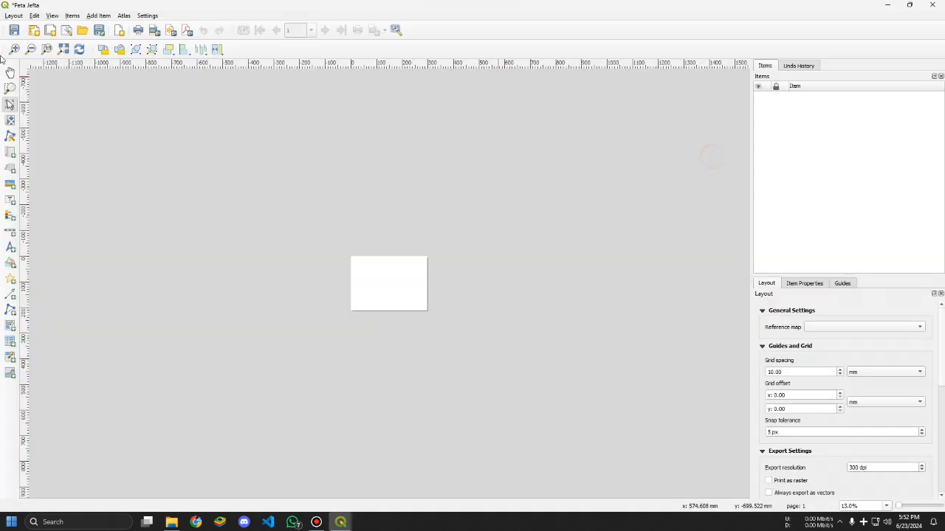
Step: Draw a rectangle shape covering the whole layout page as its frame
{"action": "scroll", "coordinate": [384, 279], "scroll_direction": "up", "scroll_amount": 2}
{"action": "scroll", "coordinate": [385, 281], "scroll_direction": "up", "scroll_amount": 2}
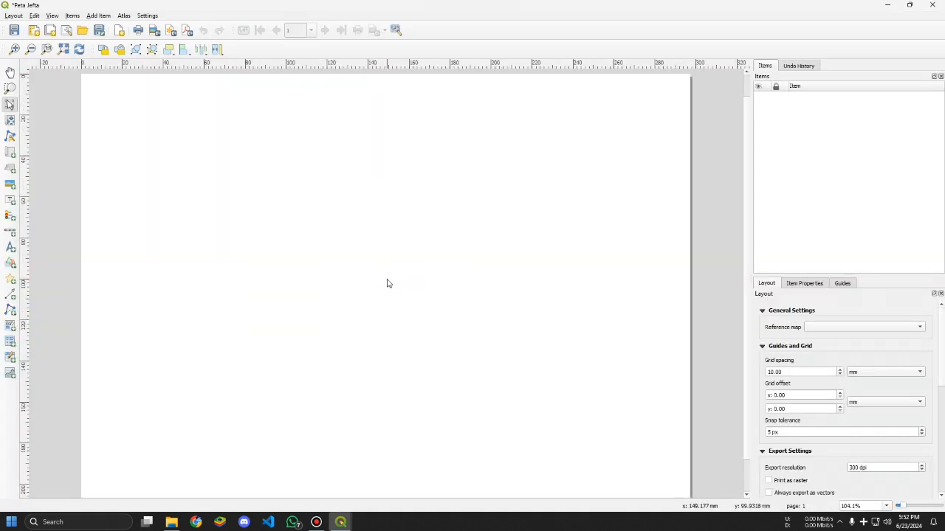
{"action": "scroll", "coordinate": [385, 292], "scroll_direction": "down", "scroll_amount": 2}
{"action": "scroll", "coordinate": [389, 282], "scroll_direction": "up", "scroll_amount": 2}
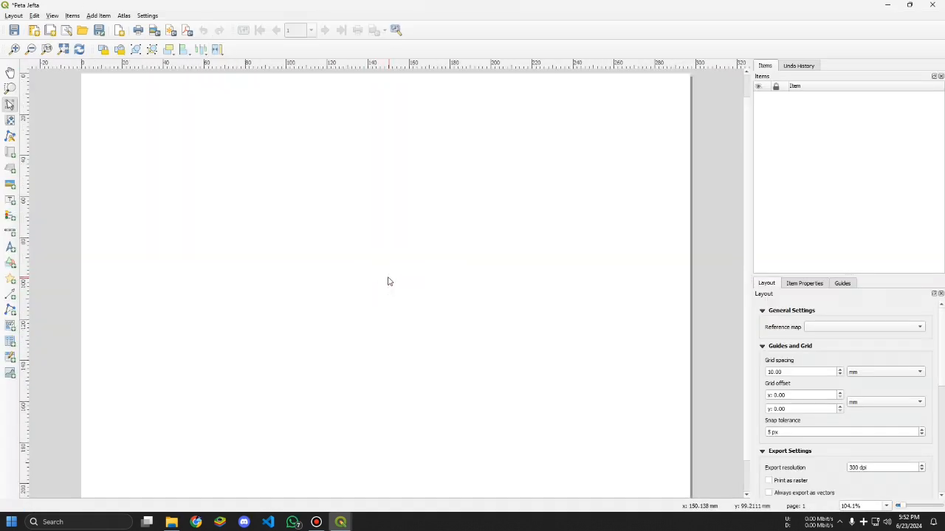
{"action": "scroll", "coordinate": [389, 281], "scroll_direction": "down", "scroll_amount": 2}
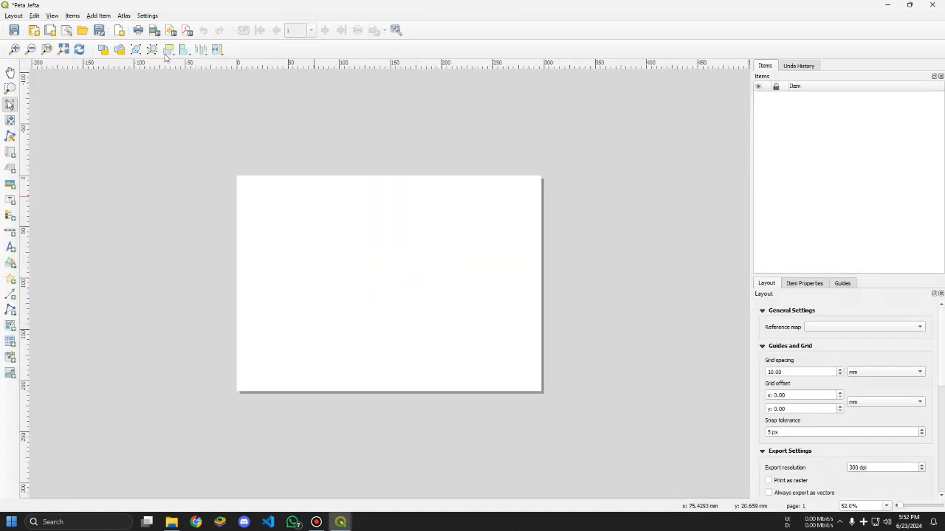
{"action": "left_click", "coordinate": [22, 16]}
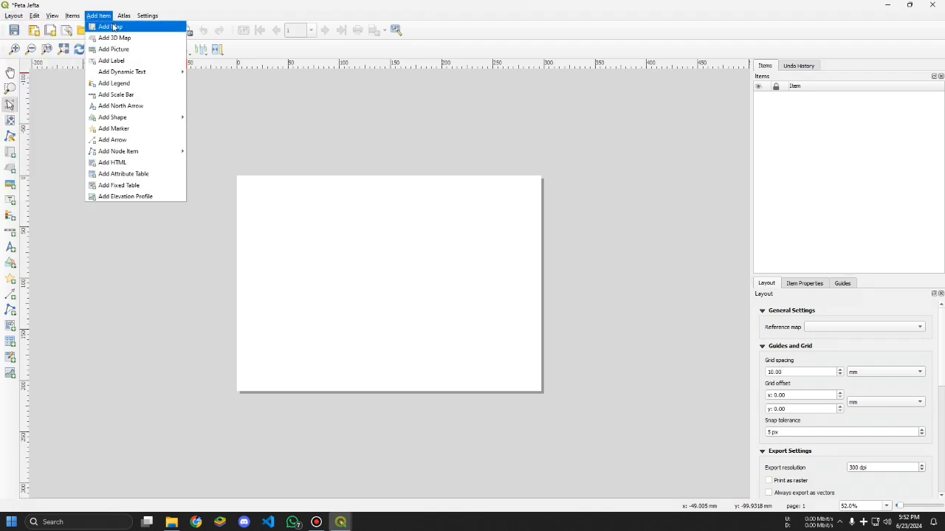
{"action": "left_click", "coordinate": [110, 26]}
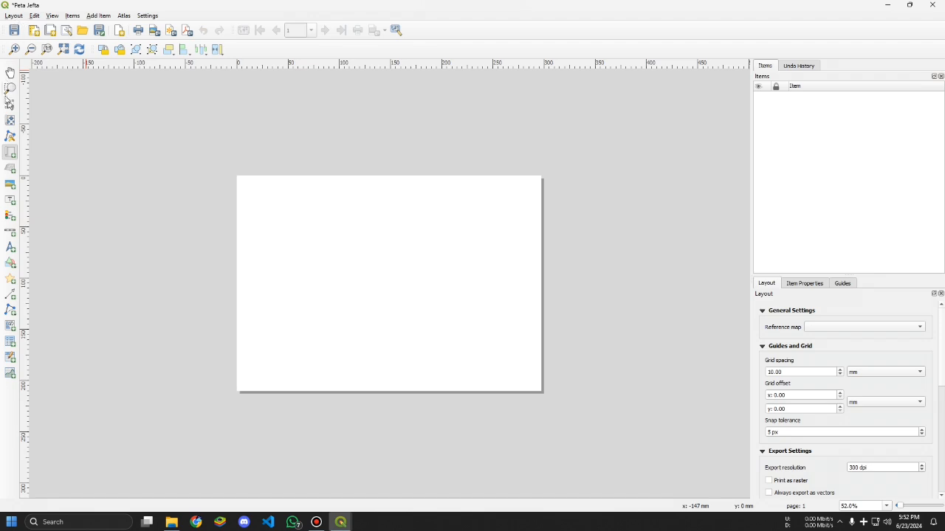
{"action": "left_click", "coordinate": [10, 262]}
{"action": "left_click", "coordinate": [33, 260]}
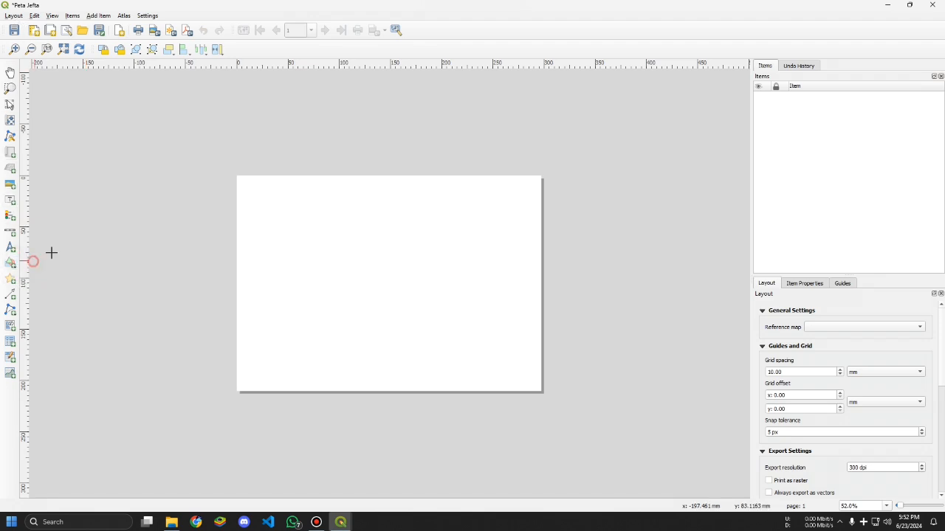
{"action": "left_click_drag", "start_coordinate": [237, 176], "coordinate": [541, 389]}
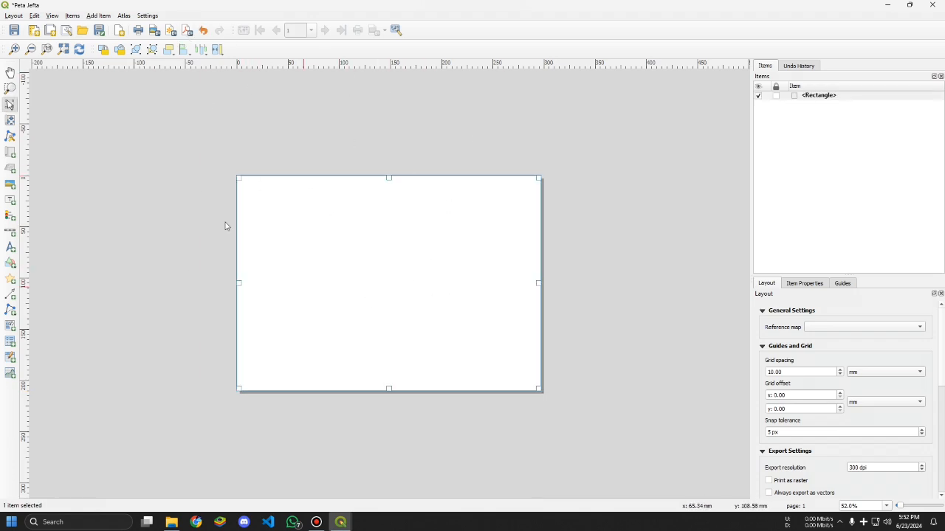
Step: Add a map of the project inside the frame, nearly full page height, leaving an empty strip along the page's right side
{"action": "left_click", "coordinate": [98, 15]}
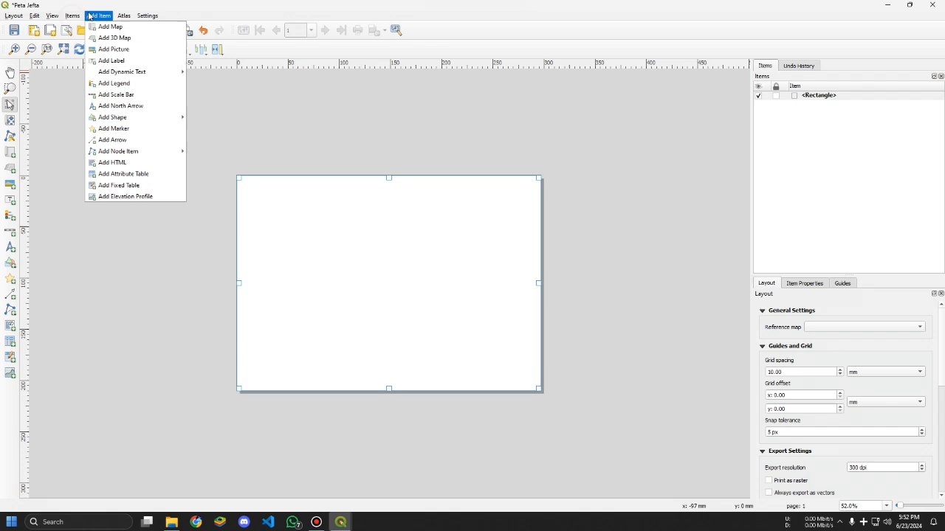
{"action": "left_click", "coordinate": [104, 28]}
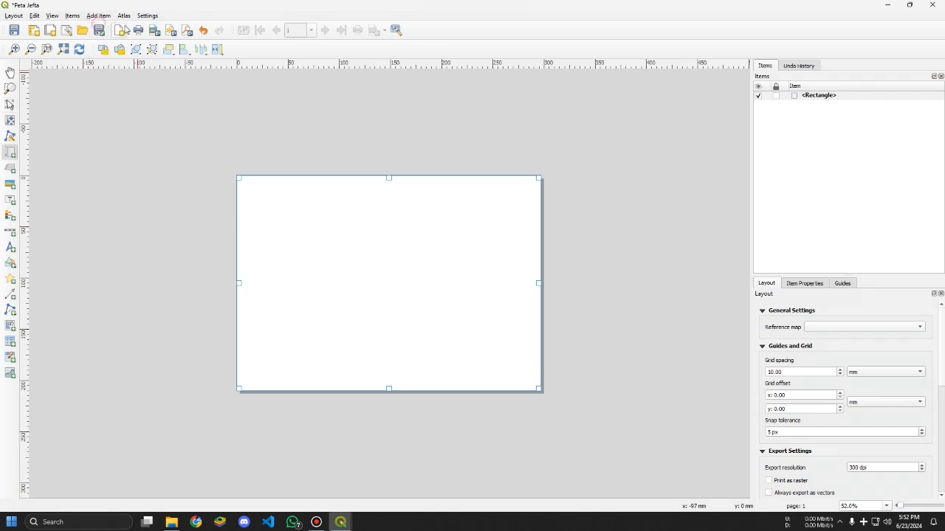
{"action": "left_click", "coordinate": [285, 214]}
{"action": "left_click", "coordinate": [594, 185]}
{"action": "left_click_drag", "start_coordinate": [240, 179], "coordinate": [459, 385]}
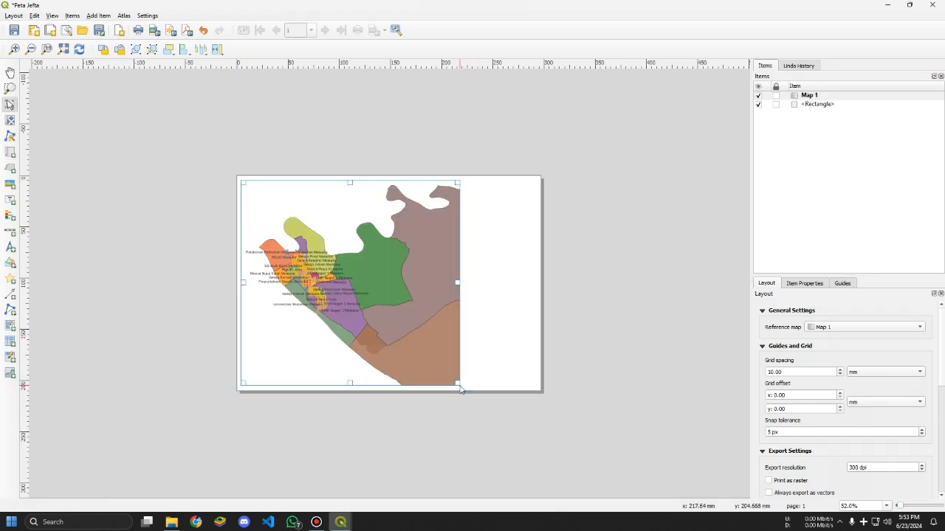
{"action": "scroll", "coordinate": [355, 297], "scroll_direction": "up", "scroll_amount": 1}
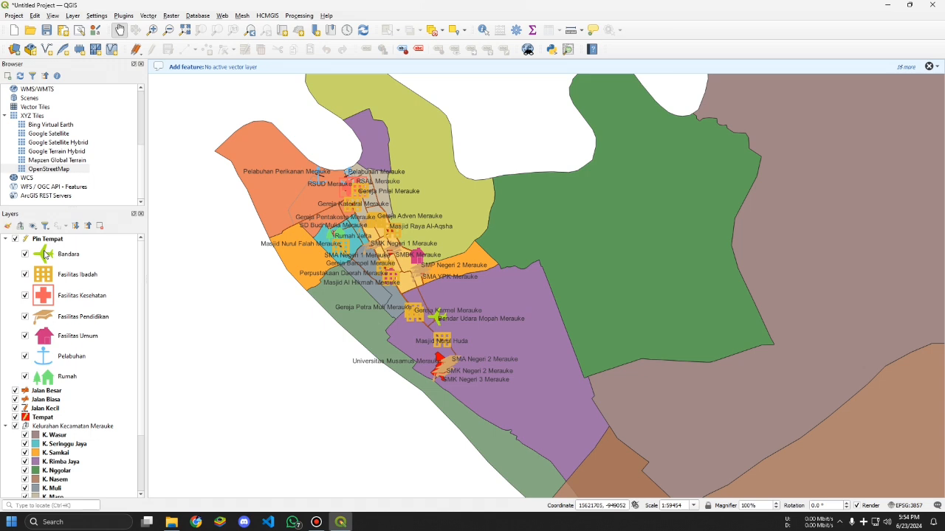
{"action": "left_click", "coordinate": [53, 240]}
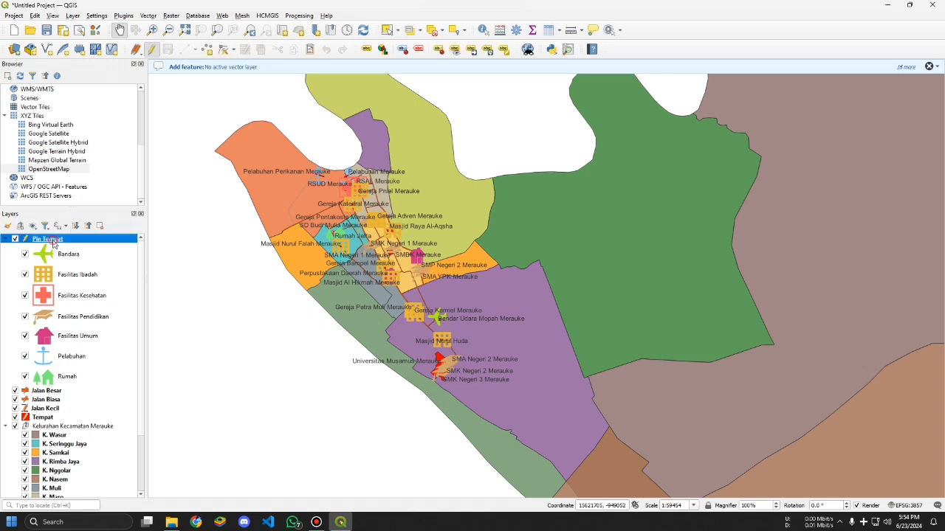
{"action": "double_click", "coordinate": [53, 241]}
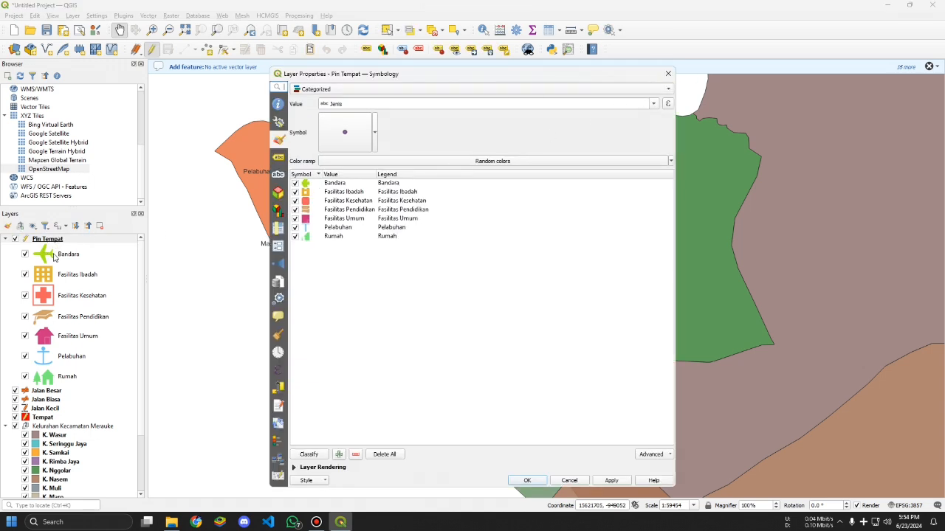
{"action": "double_click", "coordinate": [306, 184]}
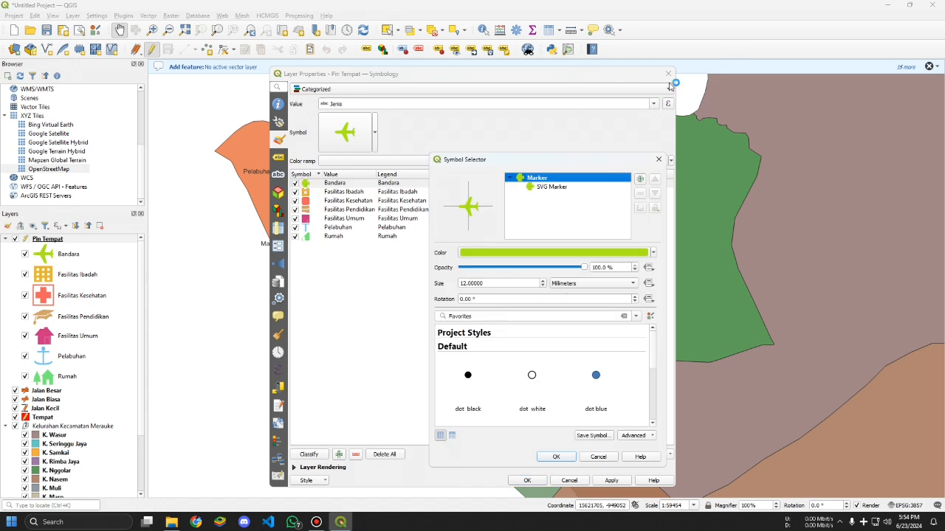
{"action": "left_click", "coordinate": [604, 458]}
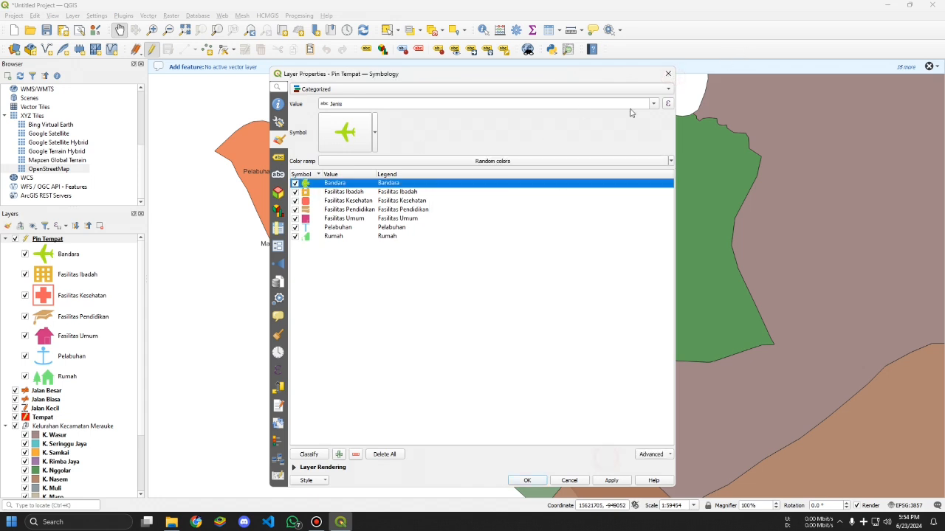
{"action": "left_click", "coordinate": [668, 73]}
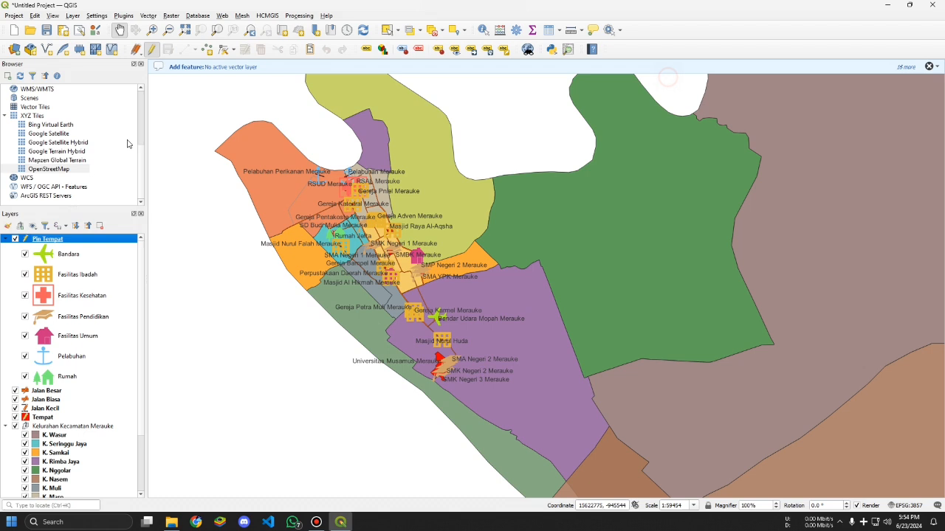
Step: Set the size of the Bandara category marker in the Pin Tempat layer to 8 mm
{"action": "double_click", "coordinate": [53, 256]}
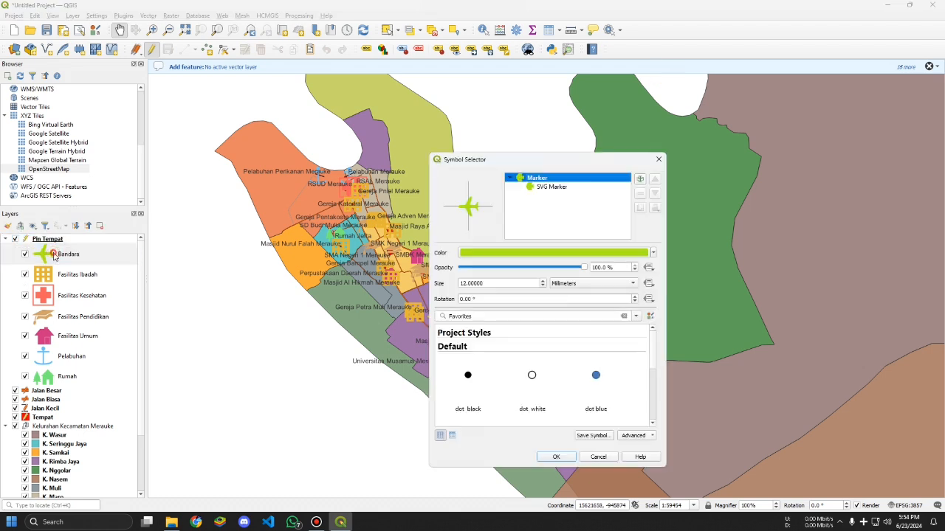
{"action": "left_click", "coordinate": [464, 283]}
{"action": "key", "text": "BackSpace"}
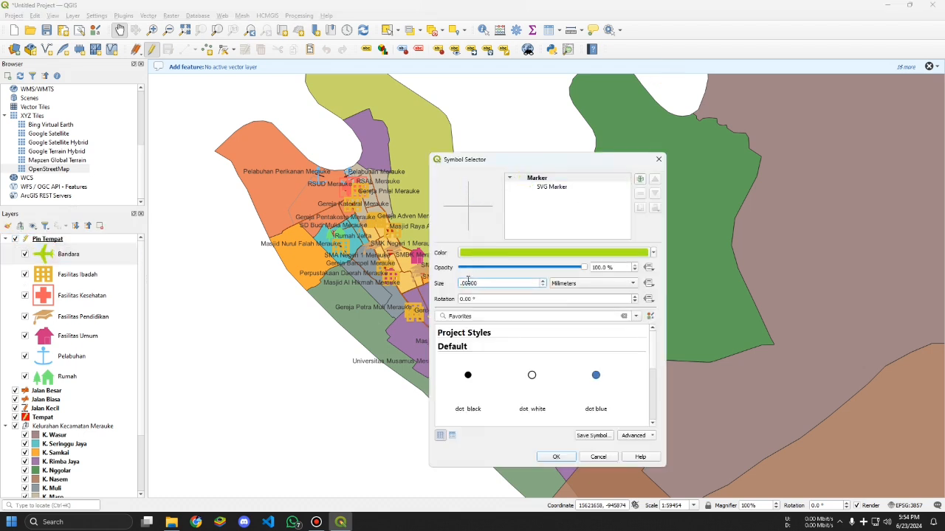
{"action": "type", "text": "8"}
{"action": "left_click", "coordinate": [558, 459]}
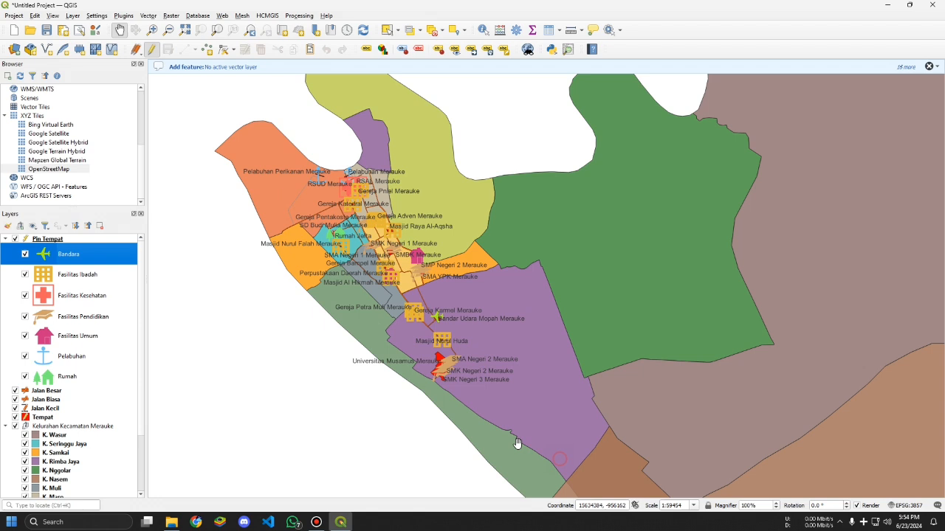
Step: Reduce the size of the Fasilitas Ibadah category marker to 8 mm
{"action": "double_click", "coordinate": [84, 274]}
{"action": "left_click", "coordinate": [465, 285]}
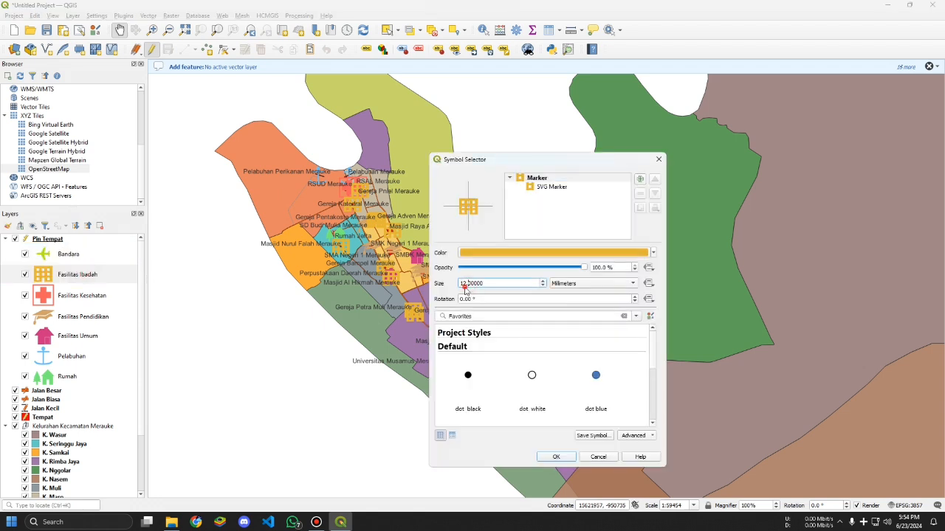
{"action": "scroll", "coordinate": [462, 282], "scroll_direction": "down", "scroll_amount": 4}
{"action": "left_click", "coordinate": [558, 457]}
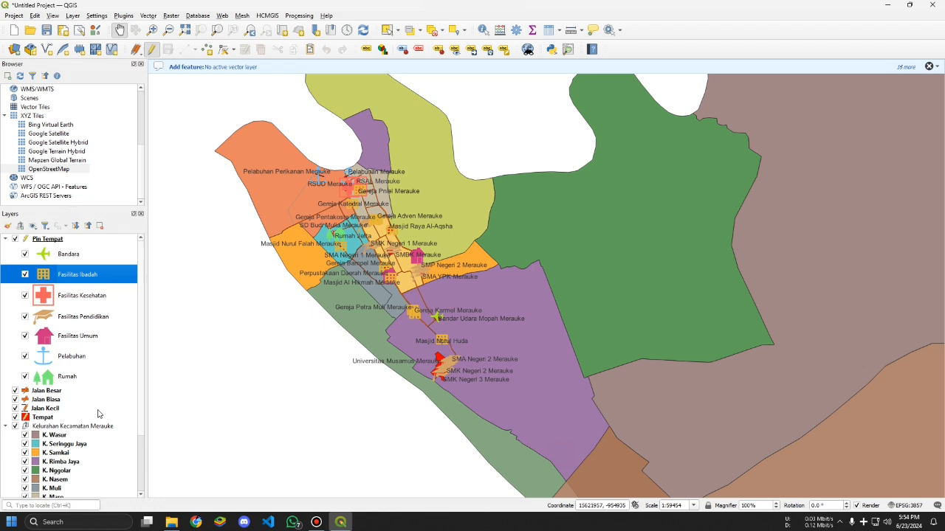
Step: Set the size of the Fasilitas Kesehatan category marker to 8 mm
{"action": "double_click", "coordinate": [98, 297]}
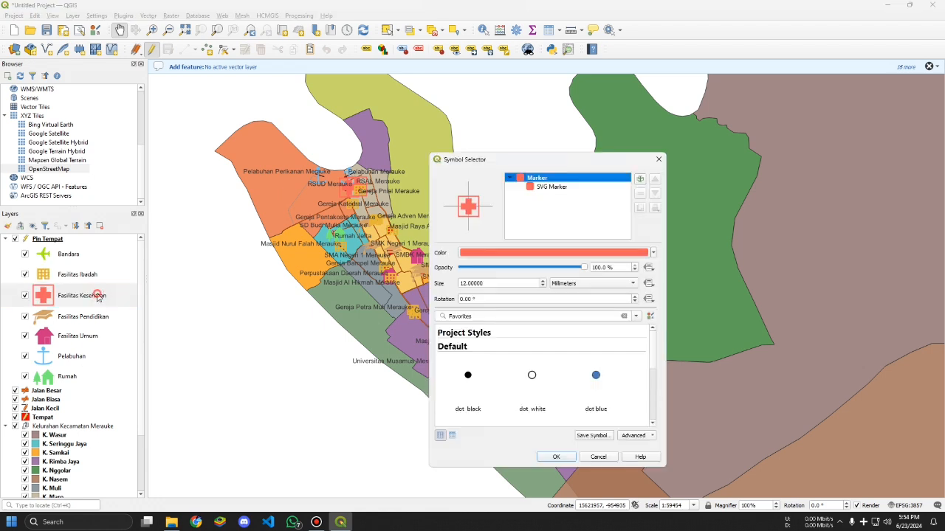
{"action": "left_click", "coordinate": [460, 283]}
{"action": "key", "text": "BackSpace"}
{"action": "key", "text": "BackSpace"}
{"action": "type", "text": "8"}
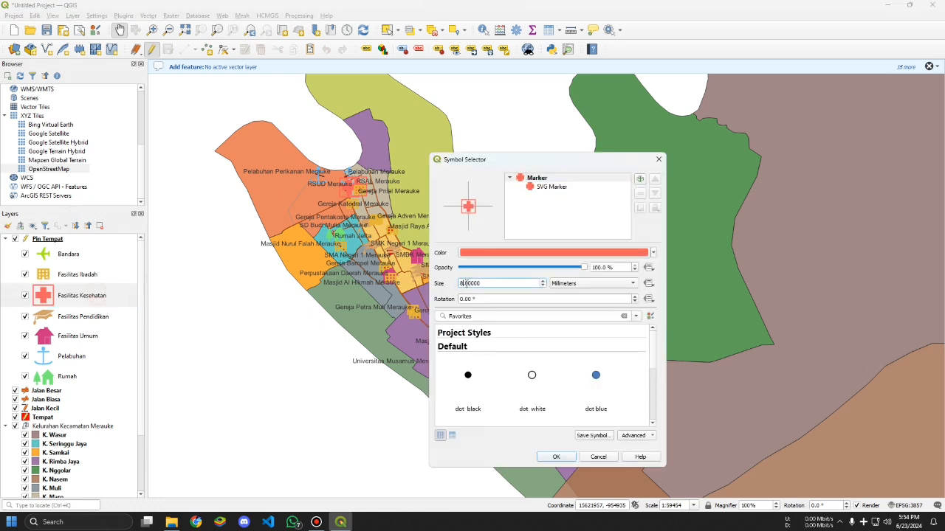
{"action": "left_click", "coordinate": [556, 456]}
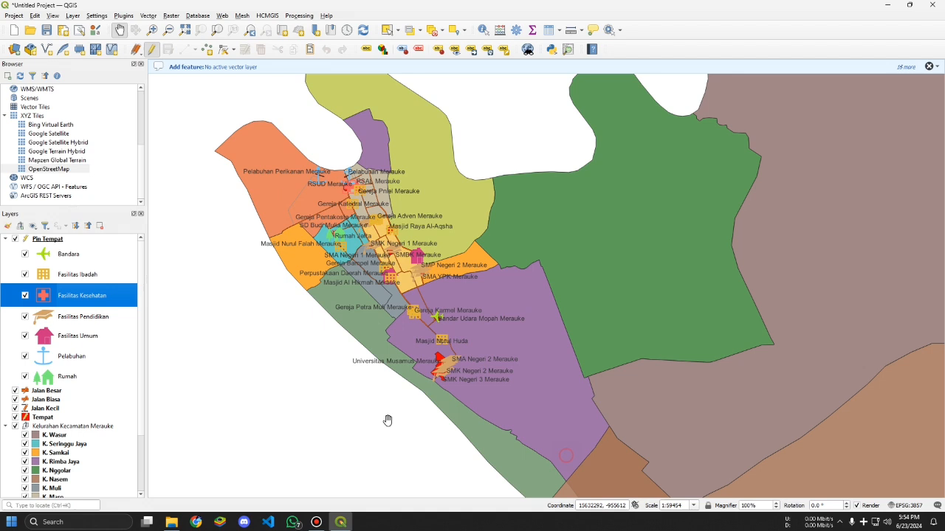
Step: Set the size of the Fasilitas Pendidikan category marker to 8 mm
{"action": "double_click", "coordinate": [98, 317]}
{"action": "left_click_drag", "start_coordinate": [467, 283], "coordinate": [459, 283]}
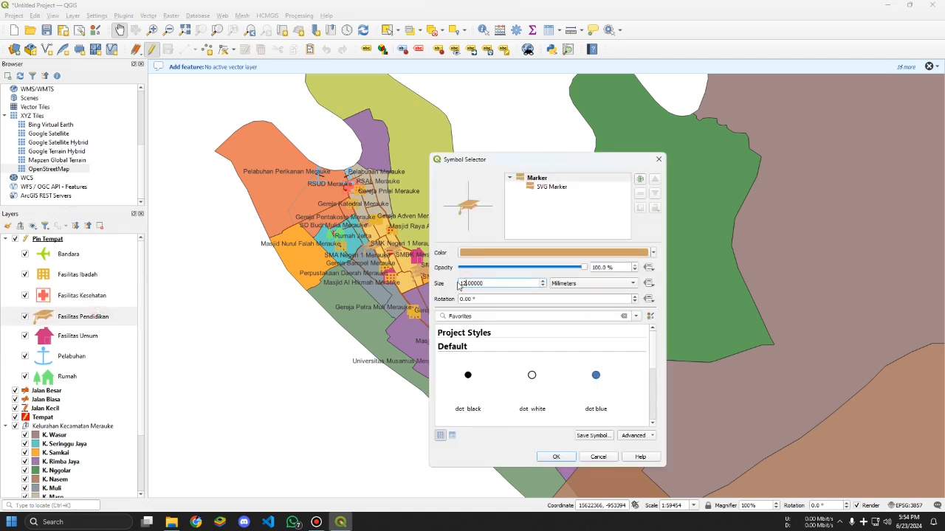
{"action": "type", "text": "8"}
{"action": "left_click", "coordinate": [570, 460]}
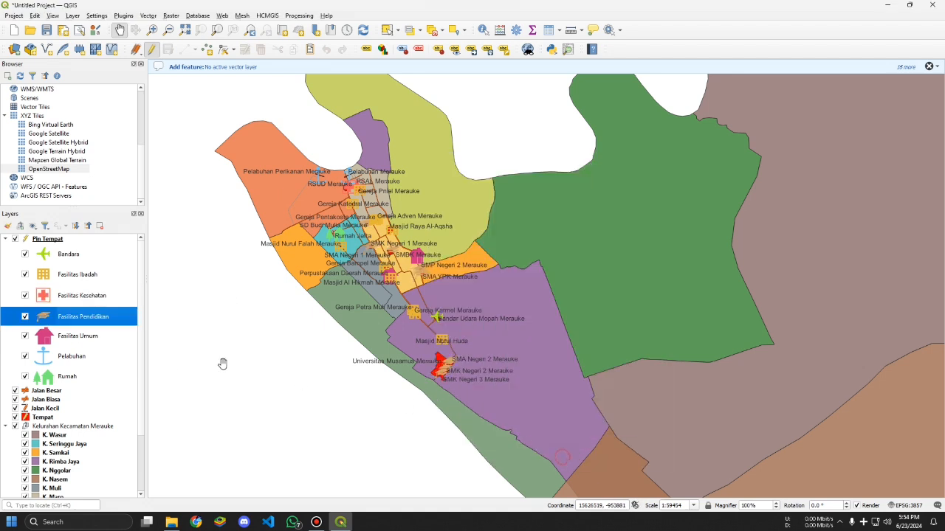
Step: Set the size of the Fasilitas Umum category marker to 8 mm
{"action": "double_click", "coordinate": [93, 336]}
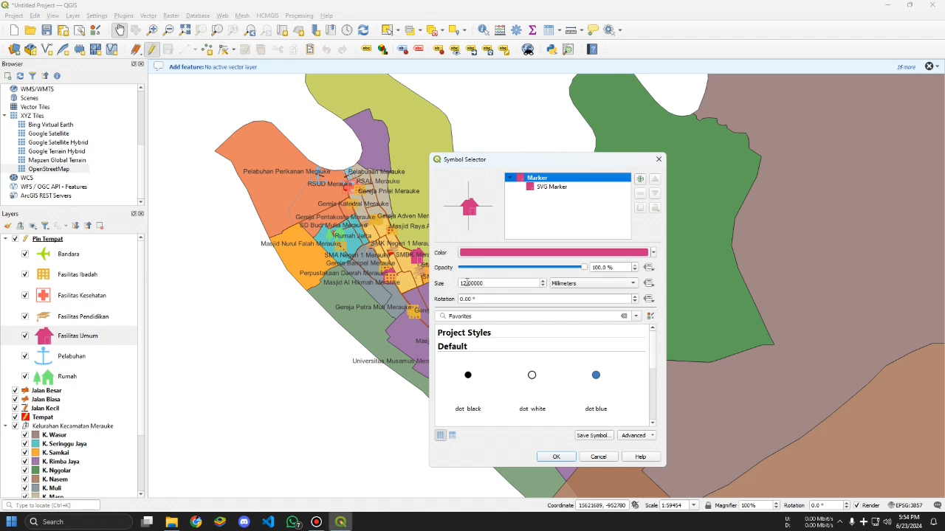
{"action": "left_click_drag", "start_coordinate": [467, 282], "coordinate": [460, 283]}
{"action": "type", "text": "8"}
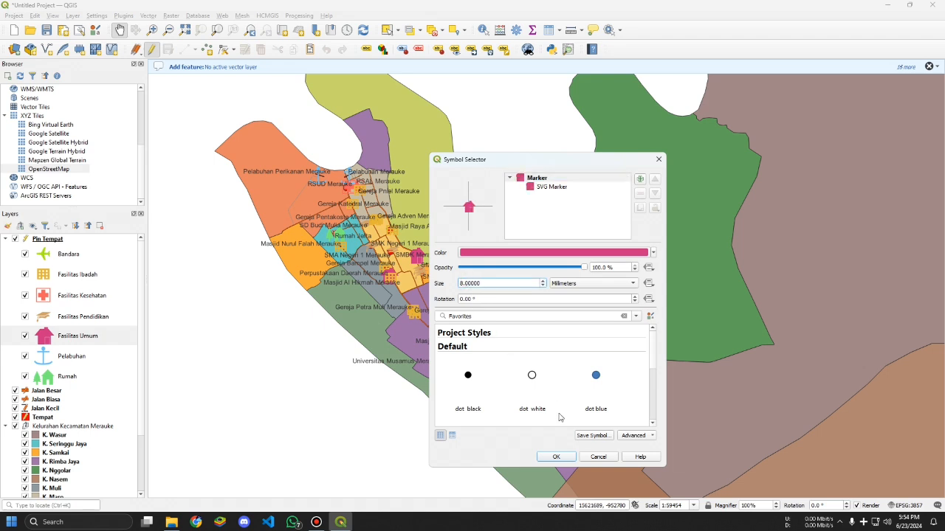
{"action": "left_click", "coordinate": [557, 456]}
Step: Set the size of the Pelabuhan anchor marker to 8 mm
{"action": "double_click", "coordinate": [71, 356]}
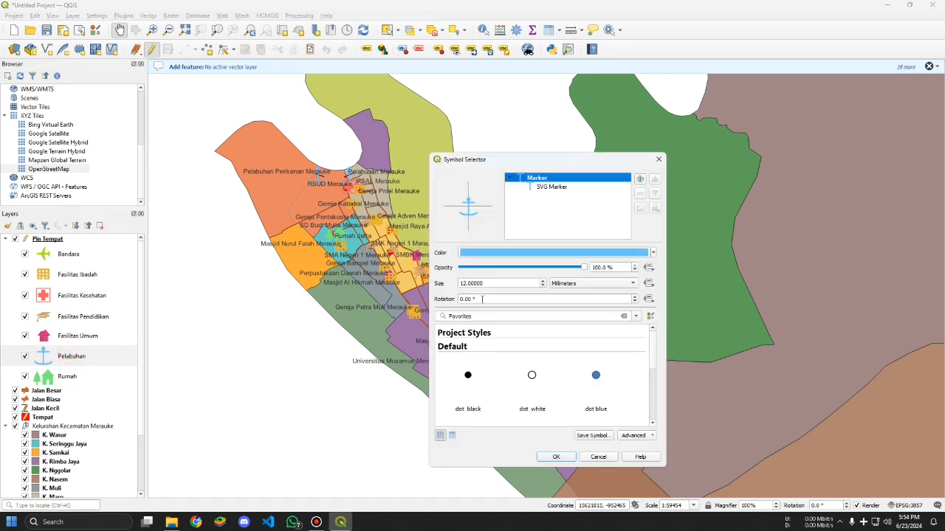
{"action": "left_click", "coordinate": [467, 284]}
{"action": "key", "text": "BackSpace"}
{"action": "key", "text": "BackSpace"}
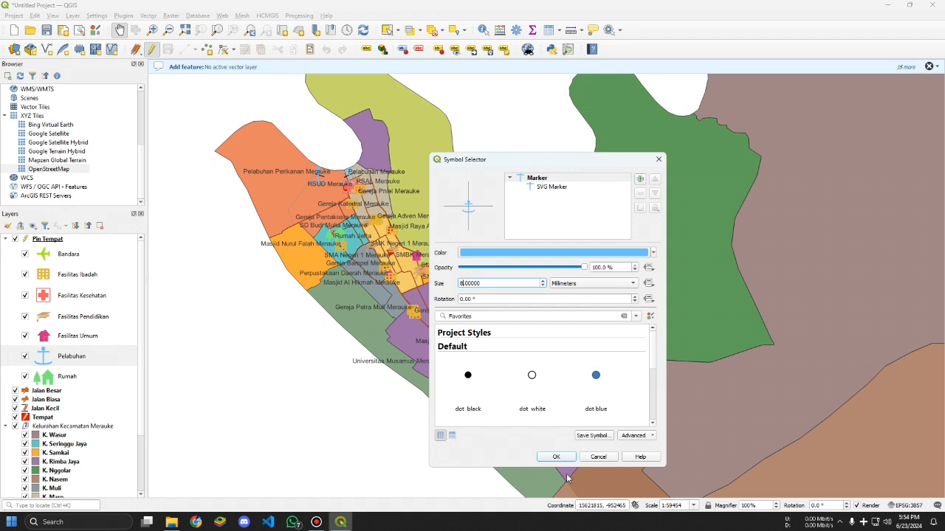
{"action": "left_click", "coordinate": [557, 457]}
Step: Set the size of the Rumah category marker to 8 mm
{"action": "double_click", "coordinate": [56, 379]}
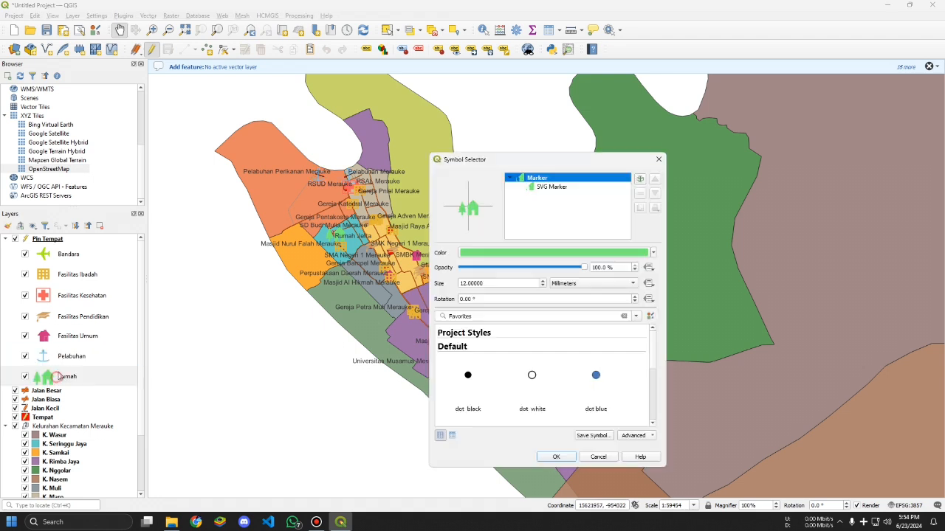
{"action": "left_click", "coordinate": [462, 282]}
{"action": "key", "text": "Delete"}
{"action": "key", "text": "Delete"}
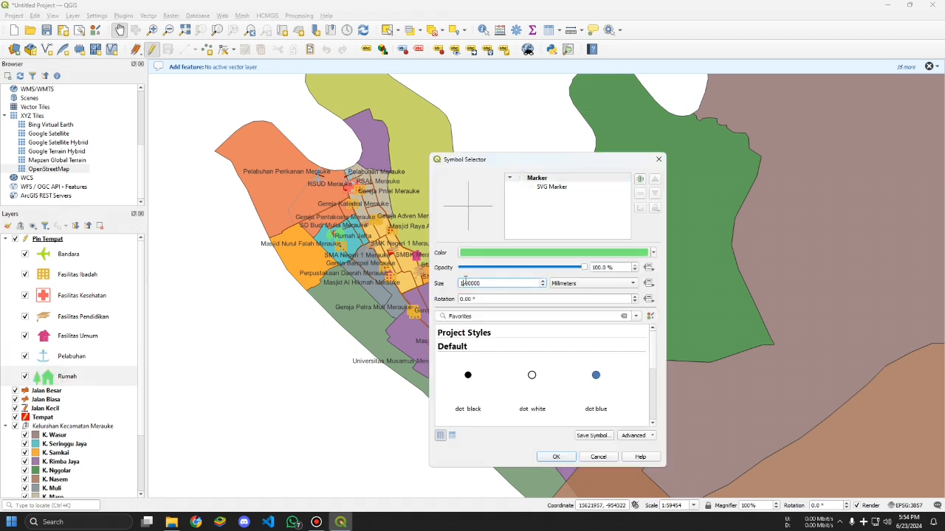
{"action": "type", "text": "8"}
{"action": "left_click", "coordinate": [555, 457]}
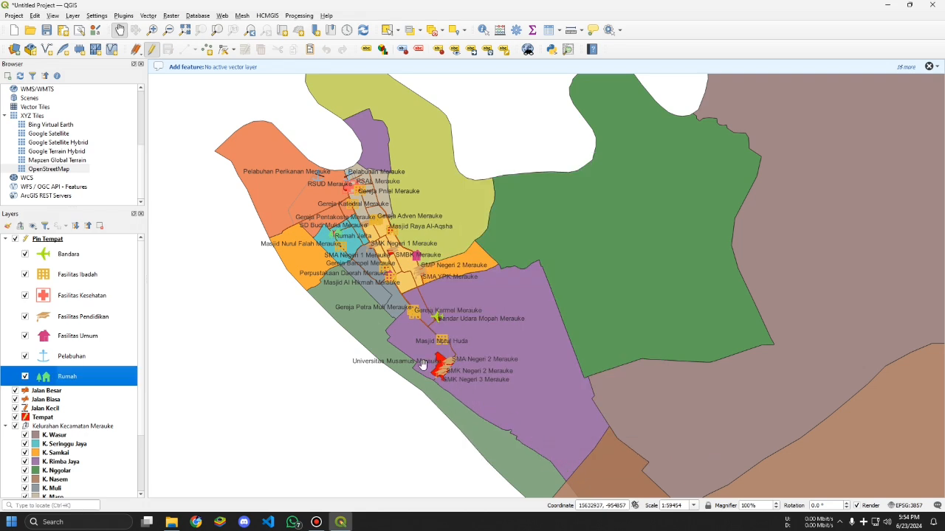
{"action": "scroll", "coordinate": [397, 259], "scroll_direction": "up", "scroll_amount": 1}
{"action": "scroll", "coordinate": [396, 243], "scroll_direction": "down", "scroll_amount": 1}
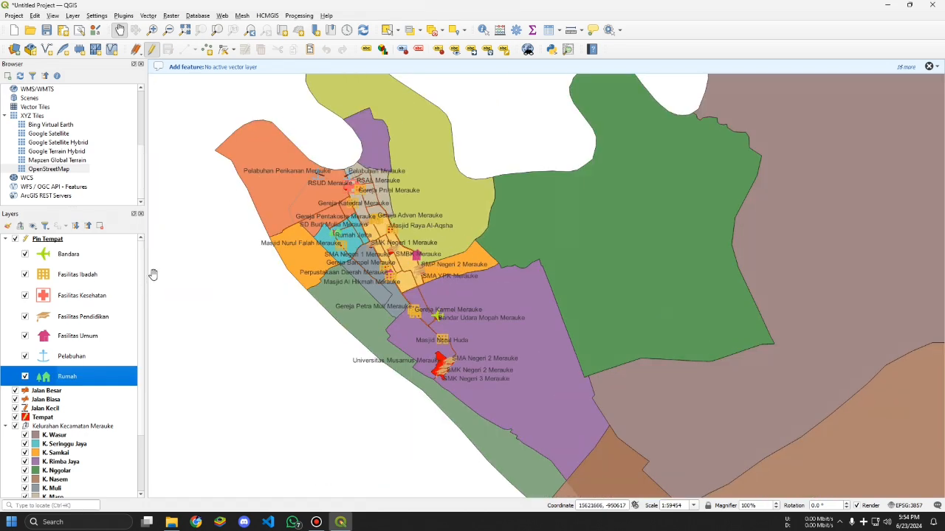
Step: Rotate the map canvas to -50° so the coastline runs roughly horizontally
{"action": "left_click", "coordinate": [63, 29]}
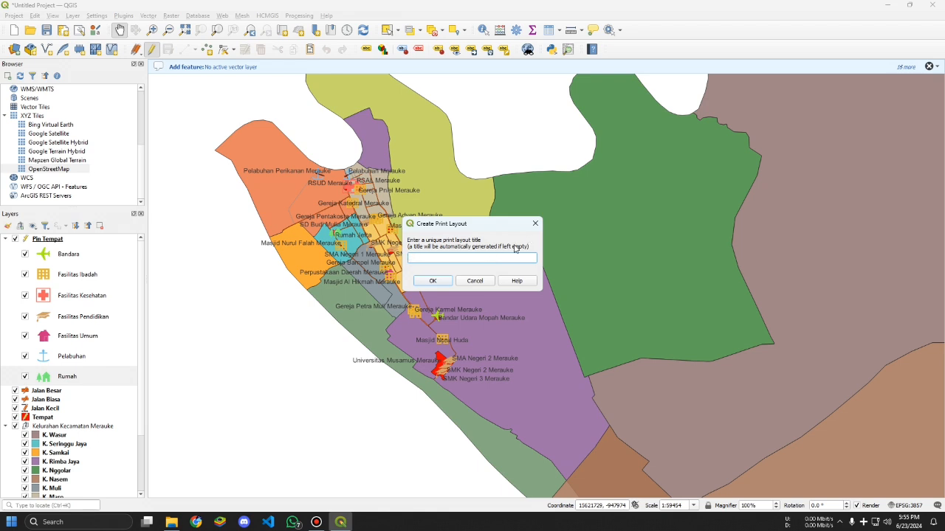
{"action": "left_click", "coordinate": [535, 222]}
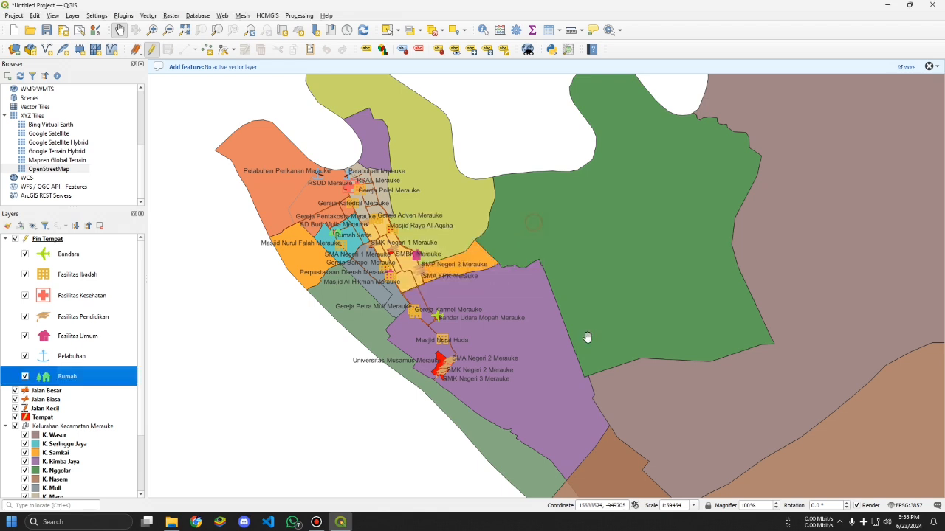
{"action": "left_click", "coordinate": [847, 504]}
{"action": "left_click", "coordinate": [846, 504]}
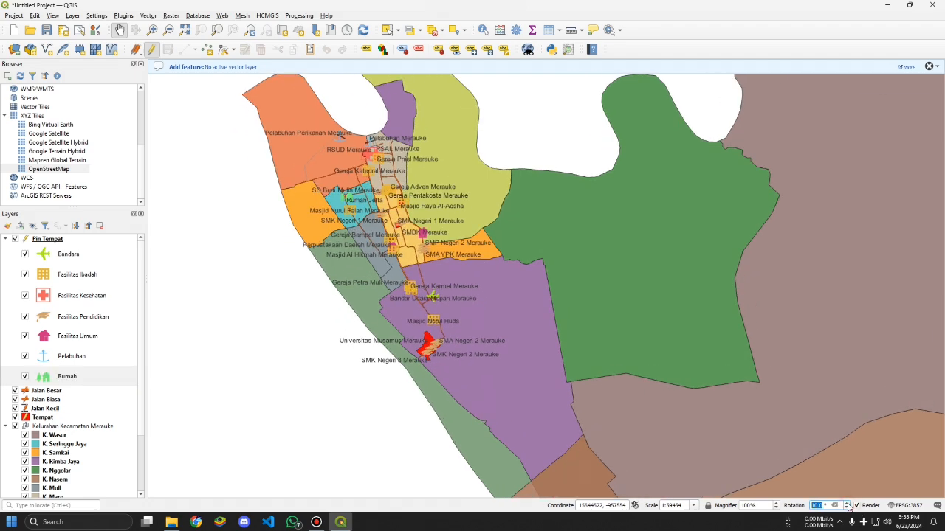
{"action": "left_click", "coordinate": [846, 503]}
{"action": "left_click", "coordinate": [846, 506]}
{"action": "left_click", "coordinate": [847, 505]}
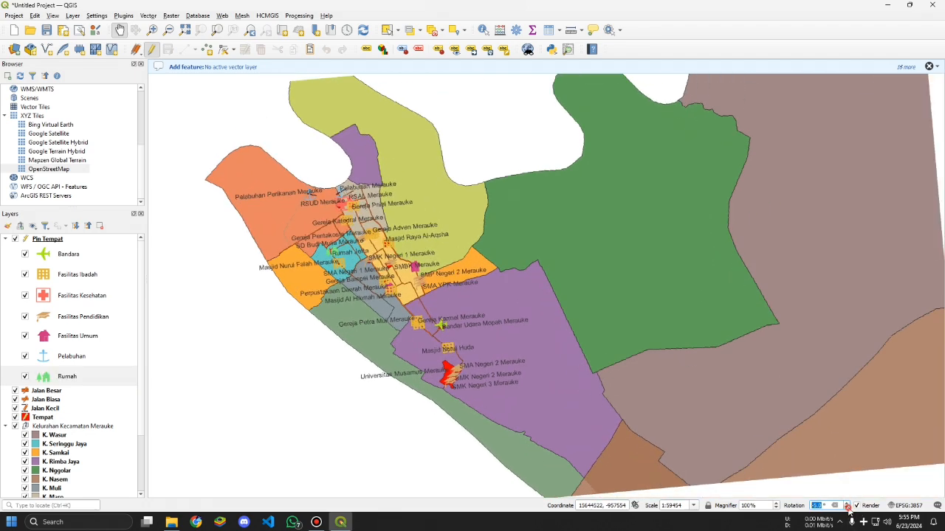
{"action": "left_click", "coordinate": [847, 505]}
{"action": "left_click", "coordinate": [847, 505]}
{"action": "left_click", "coordinate": [846, 506]}
{"action": "left_click", "coordinate": [847, 505]}
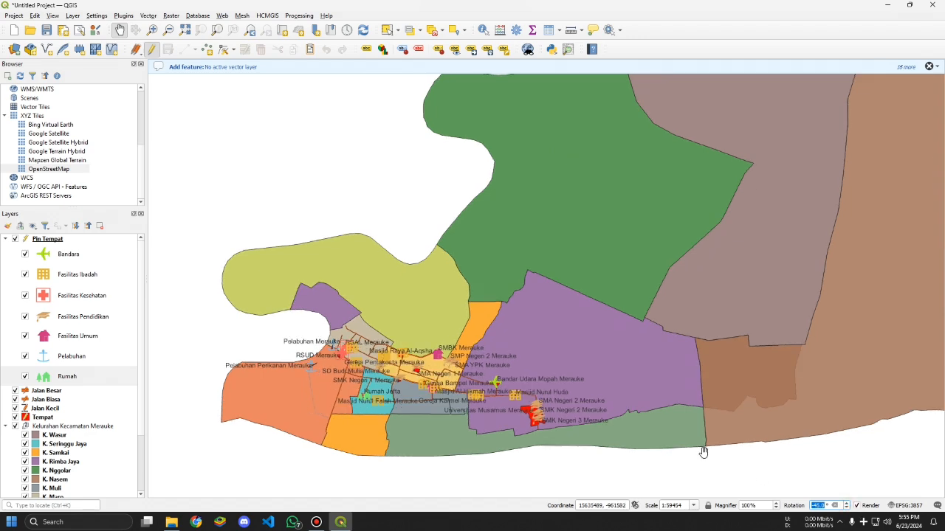
{"action": "left_click_drag", "start_coordinate": [667, 432], "coordinate": [660, 375]}
{"action": "left_click", "coordinate": [846, 504]}
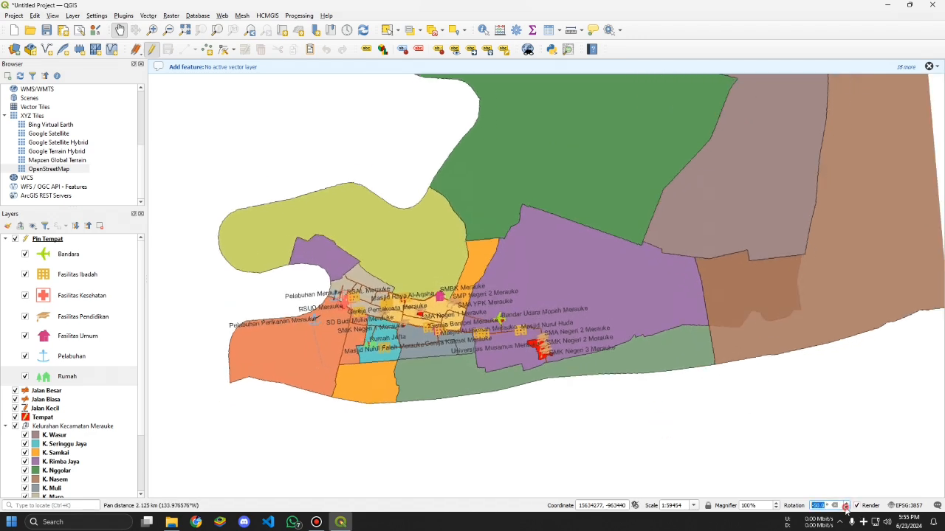
Step: Frame the town's road network in the canvas and turn on labels for the Jalan Besar layer
{"action": "scroll", "coordinate": [483, 328], "scroll_direction": "up", "scroll_amount": 2}
{"action": "scroll", "coordinate": [476, 366], "scroll_direction": "down", "scroll_amount": 1}
{"action": "left_click_drag", "start_coordinate": [476, 366], "coordinate": [550, 306]}
{"action": "left_click_drag", "start_coordinate": [613, 414], "coordinate": [626, 408]}
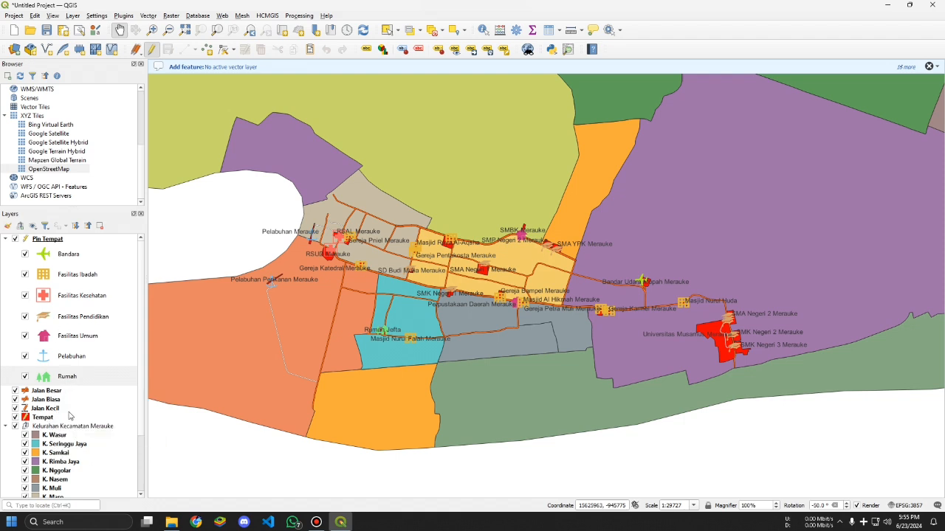
{"action": "scroll", "coordinate": [71, 417], "scroll_direction": "down", "scroll_amount": 2}
{"action": "scroll", "coordinate": [71, 417], "scroll_direction": "up", "scroll_amount": 2}
{"action": "left_click", "coordinate": [58, 417]}
{"action": "left_click", "coordinate": [53, 392]}
{"action": "right_click", "coordinate": [53, 394]}
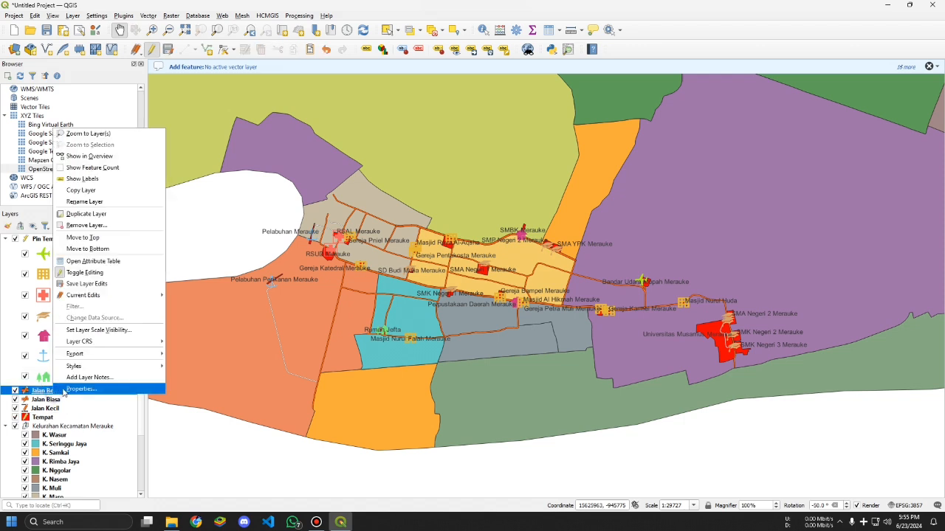
{"action": "left_click", "coordinate": [101, 183]}
Step: Turn on labels for the Jalan Biasa and Jalan Kecil road layers
{"action": "left_click", "coordinate": [68, 399]}
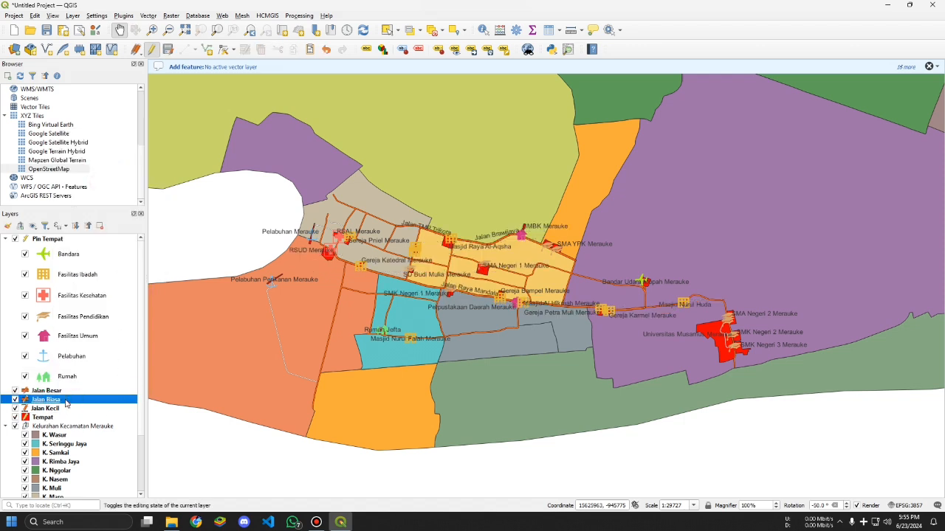
{"action": "right_click", "coordinate": [60, 399]}
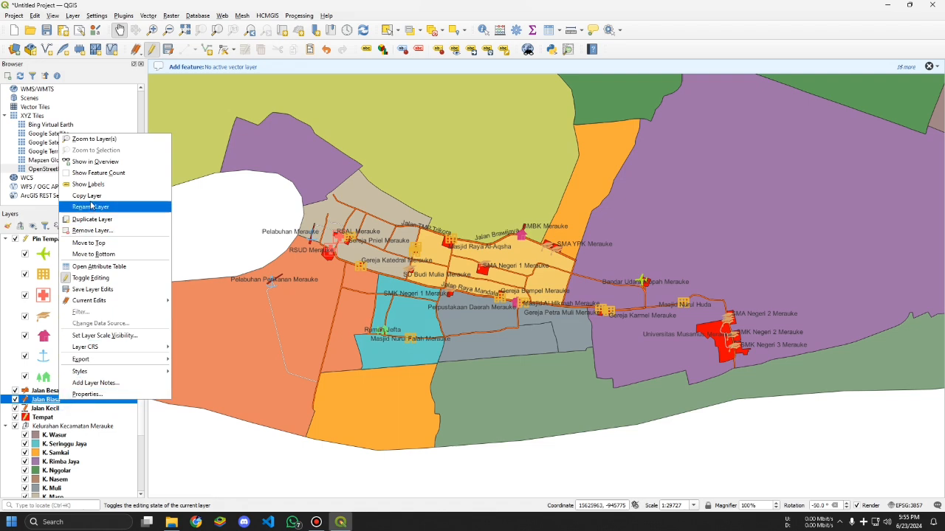
{"action": "left_click", "coordinate": [92, 184]}
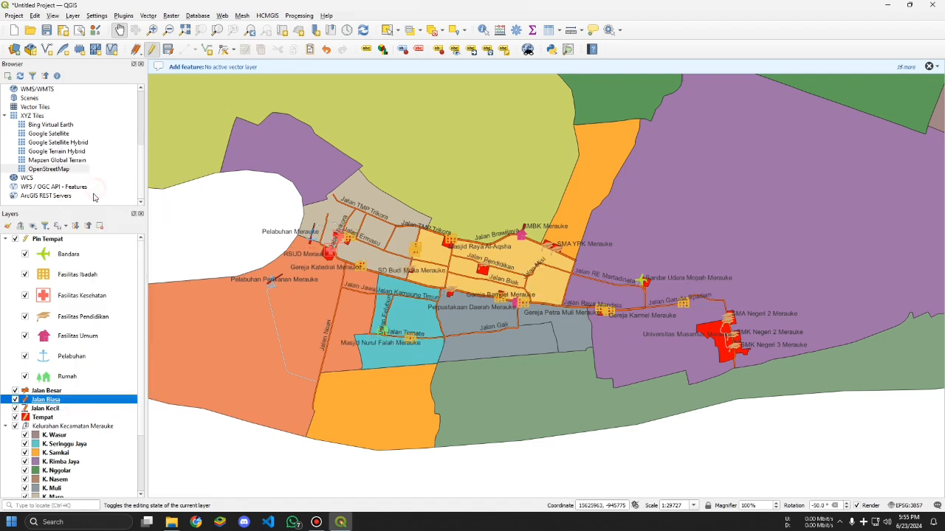
{"action": "left_click", "coordinate": [44, 408]}
{"action": "right_click", "coordinate": [45, 408]}
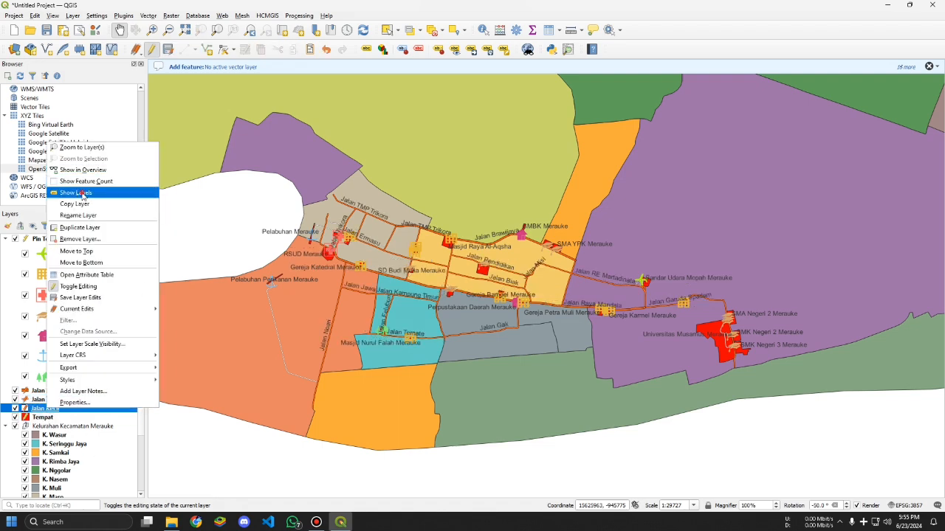
{"action": "left_click", "coordinate": [82, 194]}
{"action": "scroll", "coordinate": [293, 301], "scroll_direction": "up", "scroll_amount": 1}
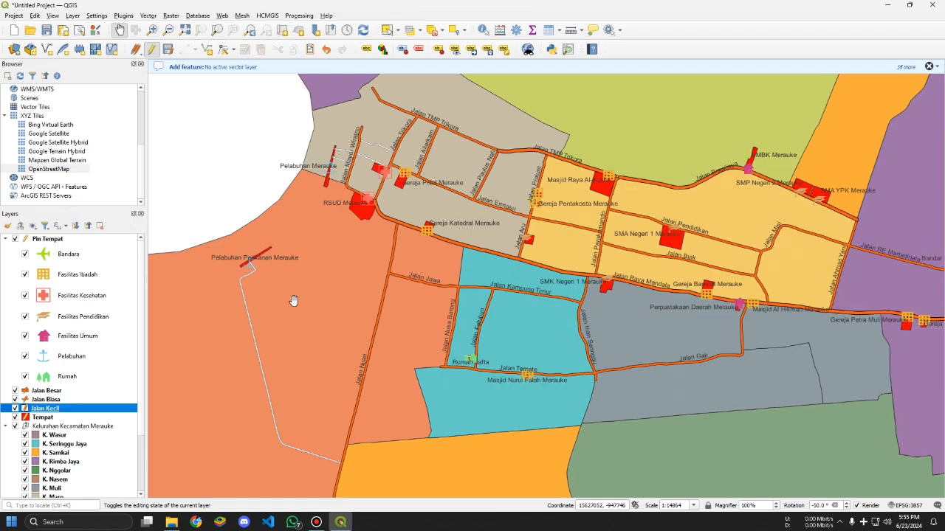
{"action": "scroll", "coordinate": [293, 301], "scroll_direction": "down", "scroll_amount": 1}
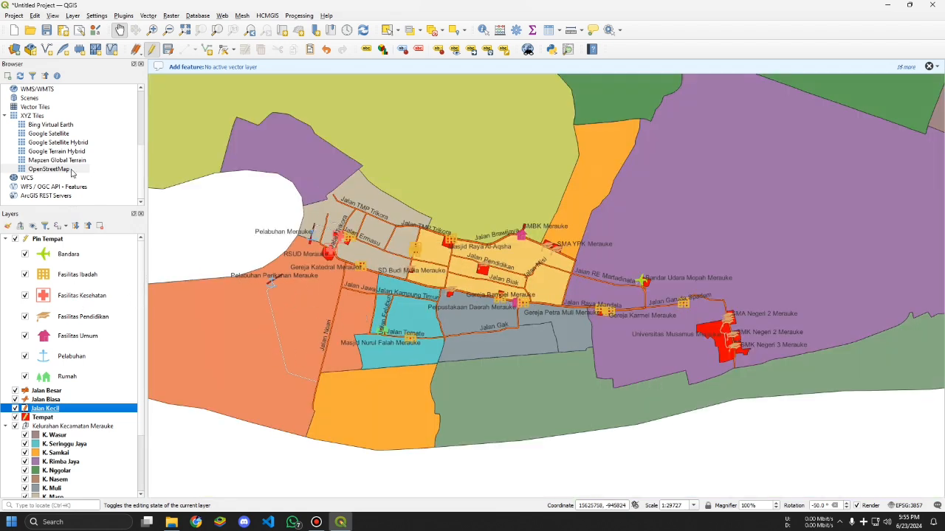
Step: Create a new print layout titled "Peta" plus the author's first name and the suffix 1
{"action": "left_click", "coordinate": [64, 31]}
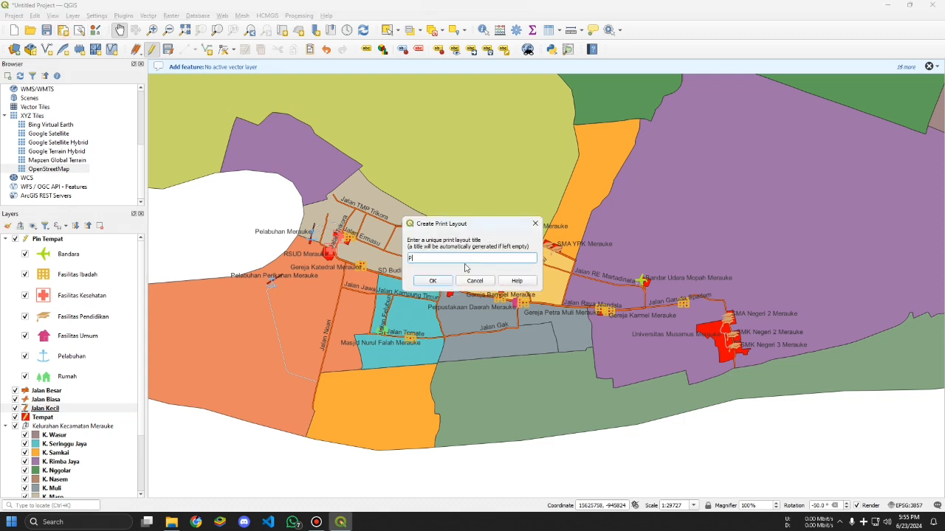
{"action": "type", "text": "Peta Jefta"}
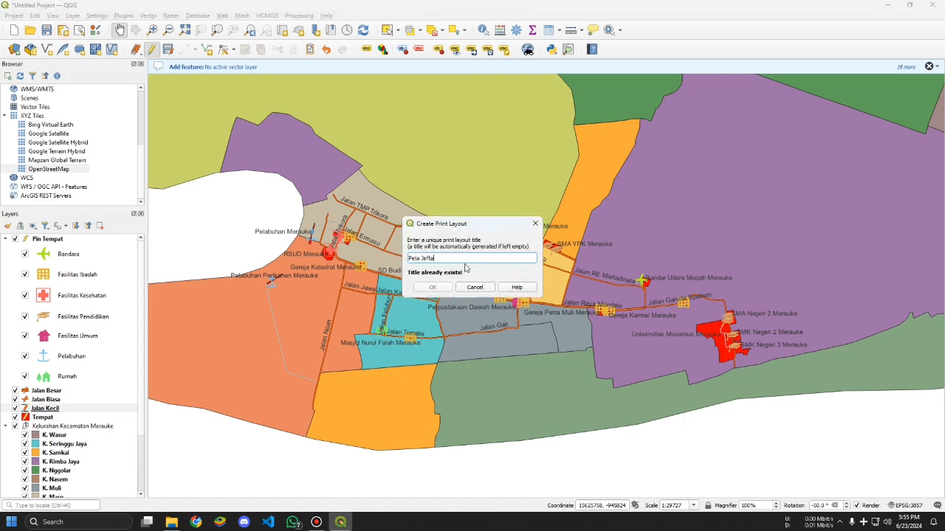
{"action": "type", "text": "1"}
{"action": "key", "text": "BackSpace"}
{"action": "type", "text": "1"}
{"action": "left_click", "coordinate": [433, 289]}
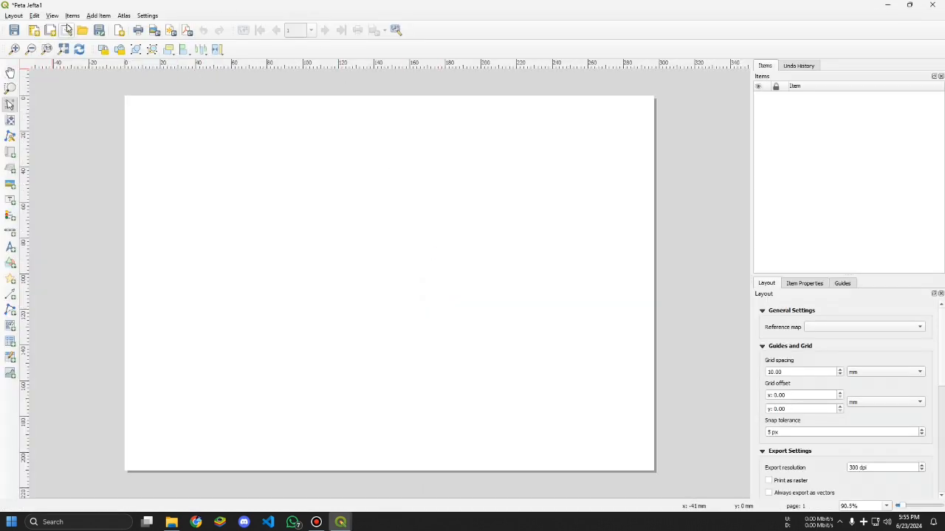
Step: Add a rectangle shape covering the whole layout page as a frame
{"action": "left_click", "coordinate": [10, 262]}
{"action": "left_click", "coordinate": [50, 261]}
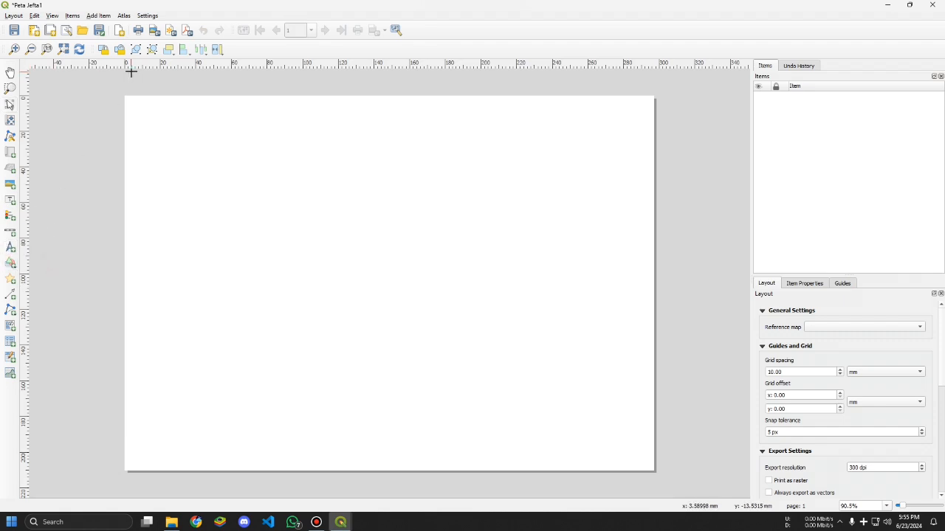
{"action": "left_click_drag", "start_coordinate": [124, 96], "coordinate": [654, 471]}
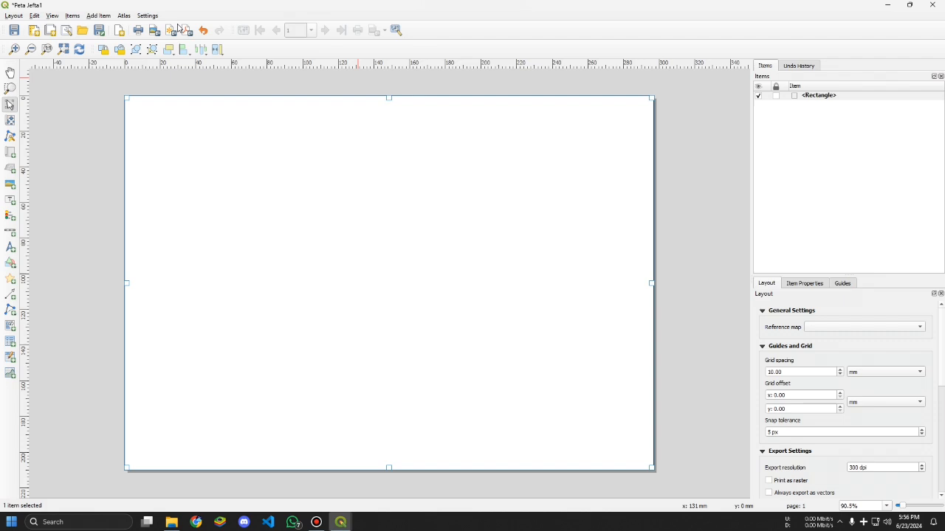
Step: Add a map about 197 mm wide over the left two-thirds of the page, spanning its full height
{"action": "left_click", "coordinate": [104, 17]}
{"action": "left_click", "coordinate": [117, 35]}
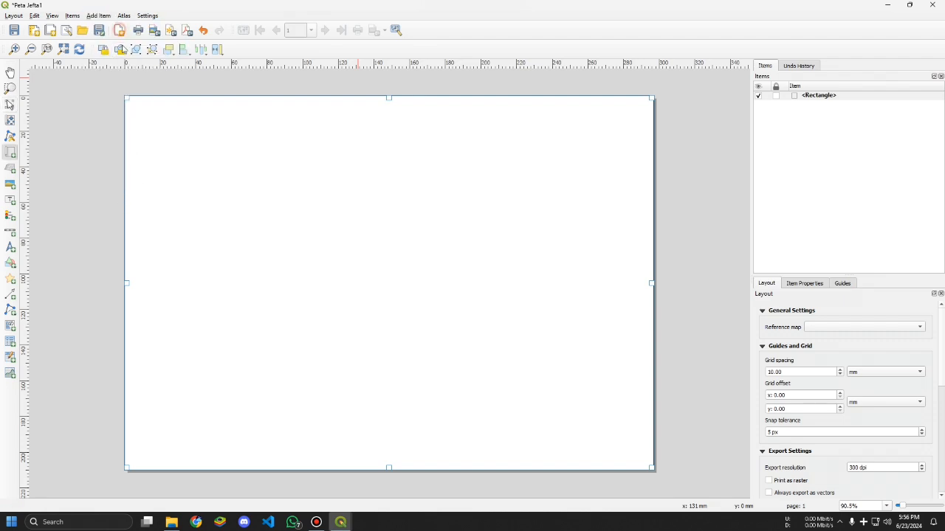
{"action": "left_click_drag", "start_coordinate": [127, 98], "coordinate": [478, 477]}
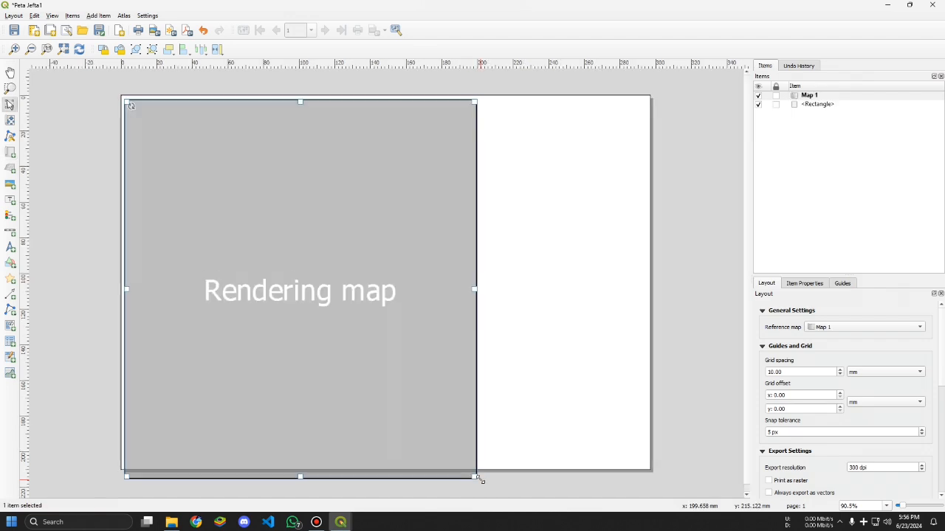
{"action": "scroll", "coordinate": [338, 321], "scroll_direction": "down", "scroll_amount": 1}
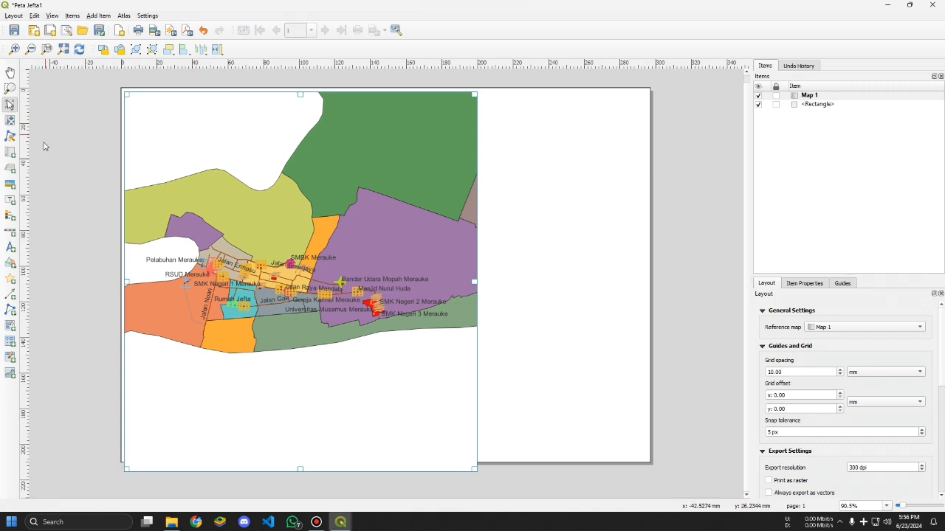
Step: Pan and zoom the map content within its frame to fit the town's roads and labelled places from the harbour to the university
{"action": "left_click", "coordinate": [10, 120]}
{"action": "scroll", "coordinate": [287, 306], "scroll_direction": "up", "scroll_amount": 2}
{"action": "scroll", "coordinate": [275, 292], "scroll_direction": "down", "scroll_amount": 2}
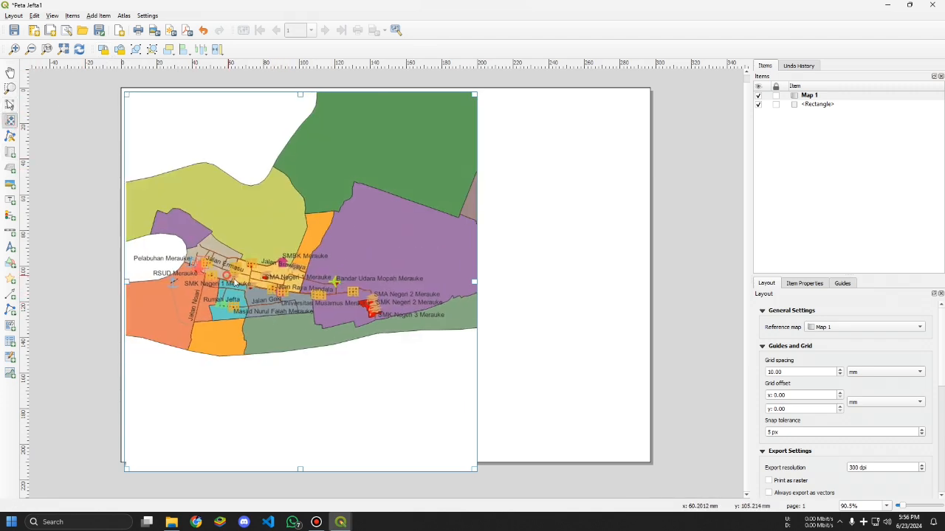
{"action": "scroll", "coordinate": [237, 292], "scroll_direction": "up", "scroll_amount": 1}
{"action": "left_click_drag", "start_coordinate": [239, 291], "coordinate": [260, 292]}
{"action": "scroll", "coordinate": [260, 292], "scroll_direction": "up", "scroll_amount": 2}
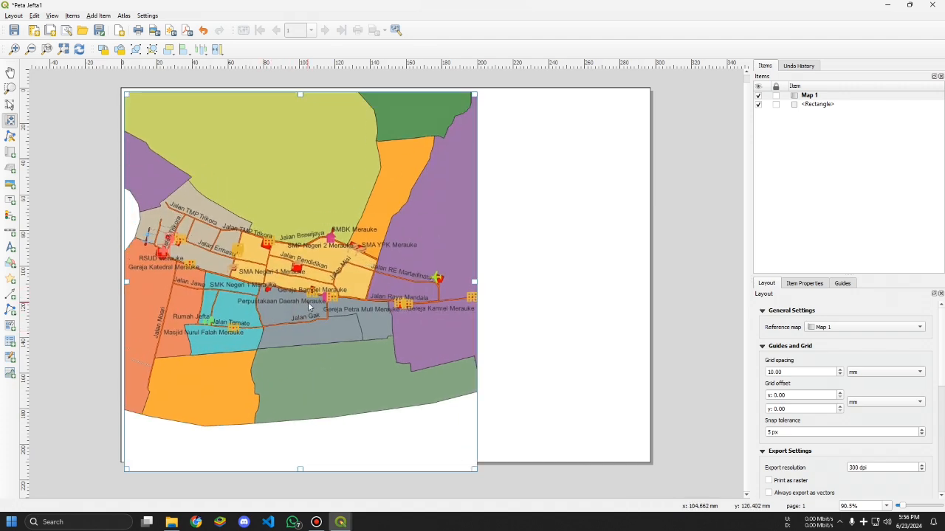
{"action": "scroll", "coordinate": [309, 320], "scroll_direction": "down", "scroll_amount": 3}
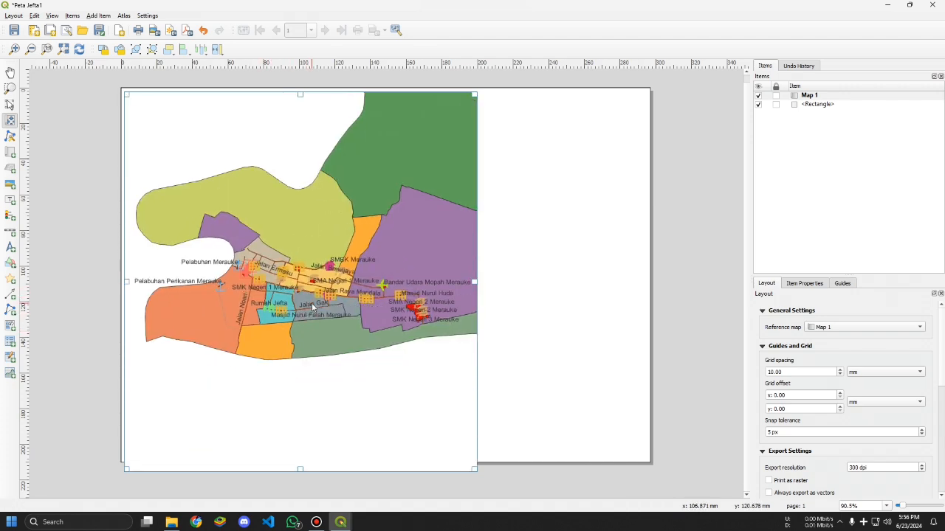
{"action": "scroll", "coordinate": [277, 322], "scroll_direction": "up", "scroll_amount": 2}
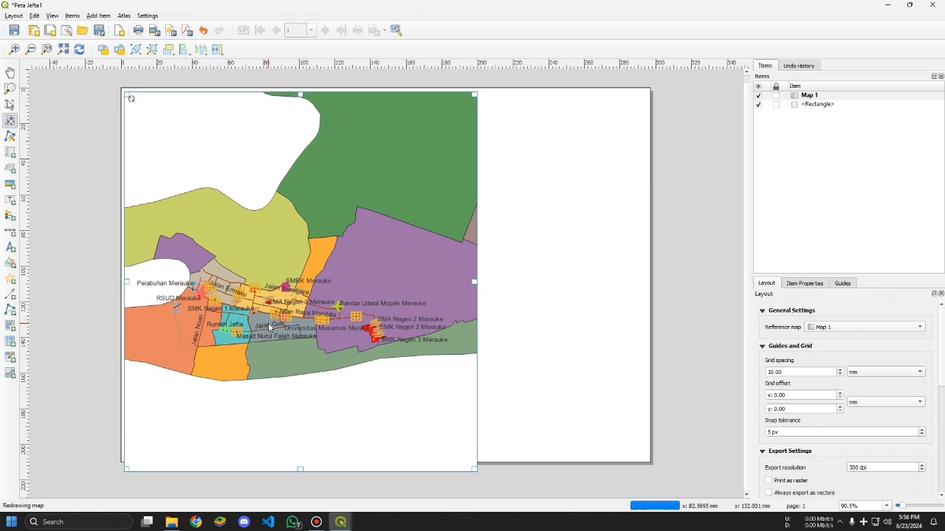
{"action": "scroll", "coordinate": [286, 327], "scroll_direction": "down", "scroll_amount": 2}
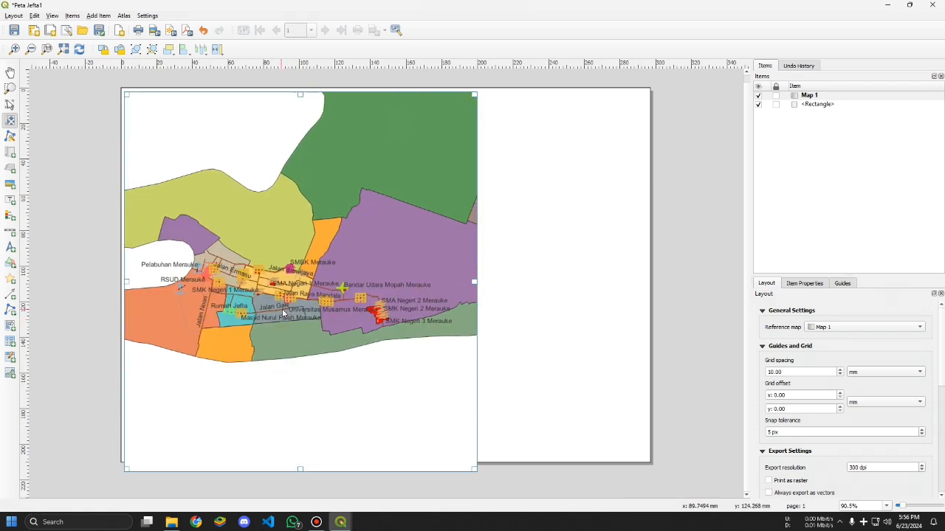
{"action": "scroll", "coordinate": [285, 307], "scroll_direction": "up", "scroll_amount": 3}
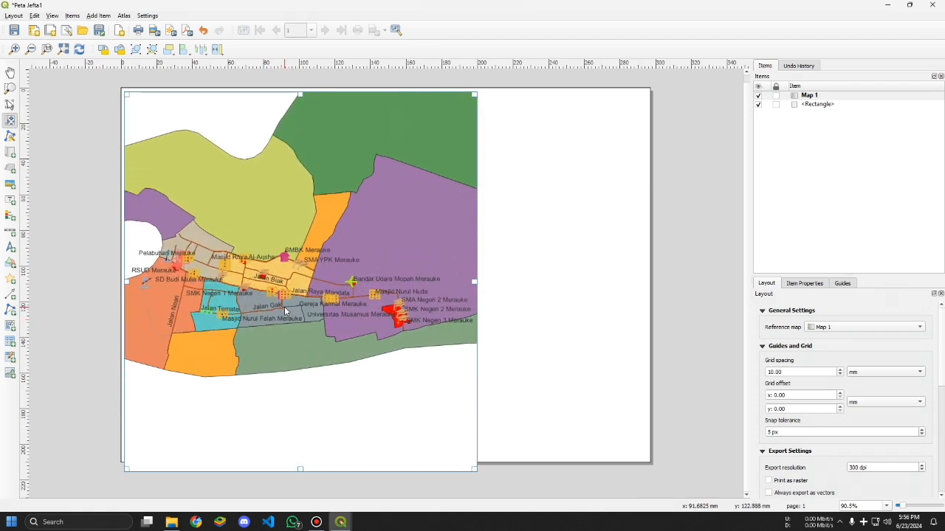
{"action": "scroll", "coordinate": [281, 307], "scroll_direction": "up", "scroll_amount": 3}
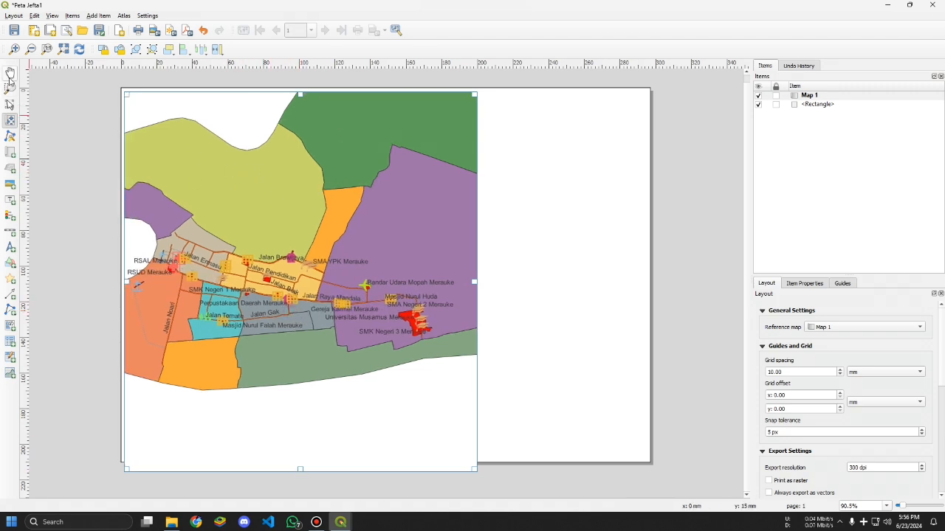
Step: Raise the lower edge of the map frame so that it fits inside the page
{"action": "left_click", "coordinate": [10, 104]}
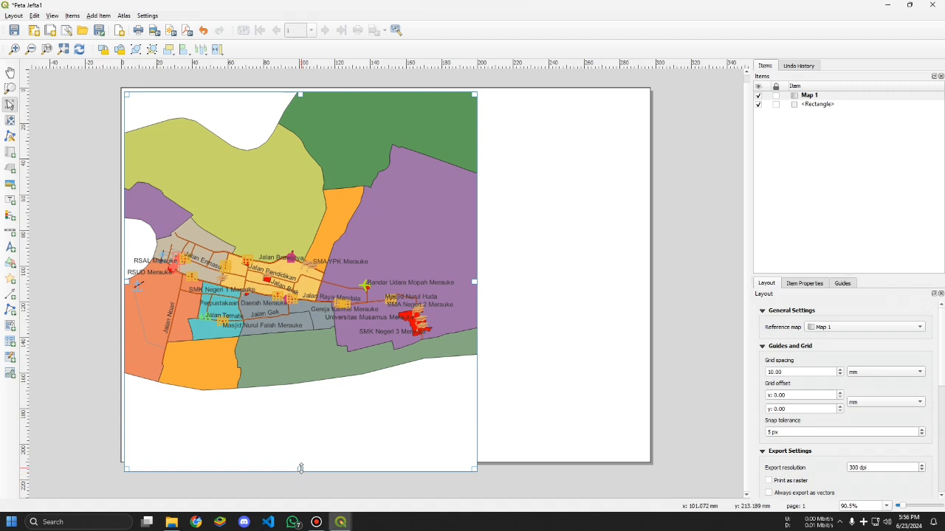
{"action": "left_click_drag", "start_coordinate": [301, 469], "coordinate": [302, 454]}
{"action": "left_click", "coordinate": [555, 352]}
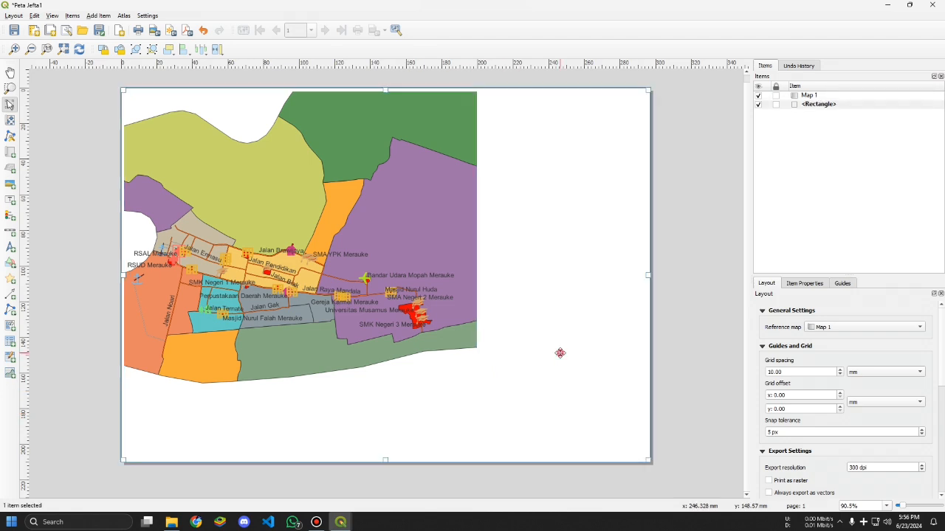
Step: Add a legend over the blank strip beside the map, spanning the page's full height
{"action": "left_click", "coordinate": [123, 16]}
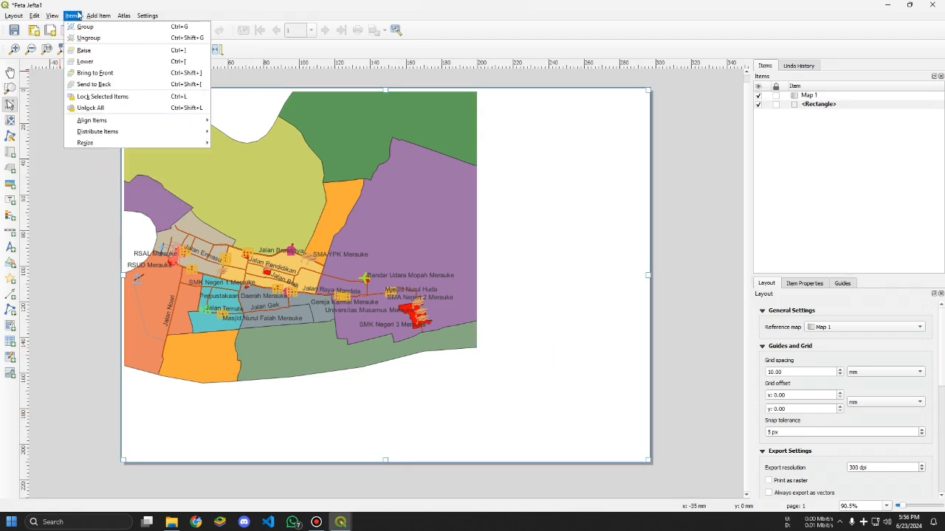
{"action": "left_click", "coordinate": [56, 16]}
{"action": "left_click", "coordinate": [72, 16]}
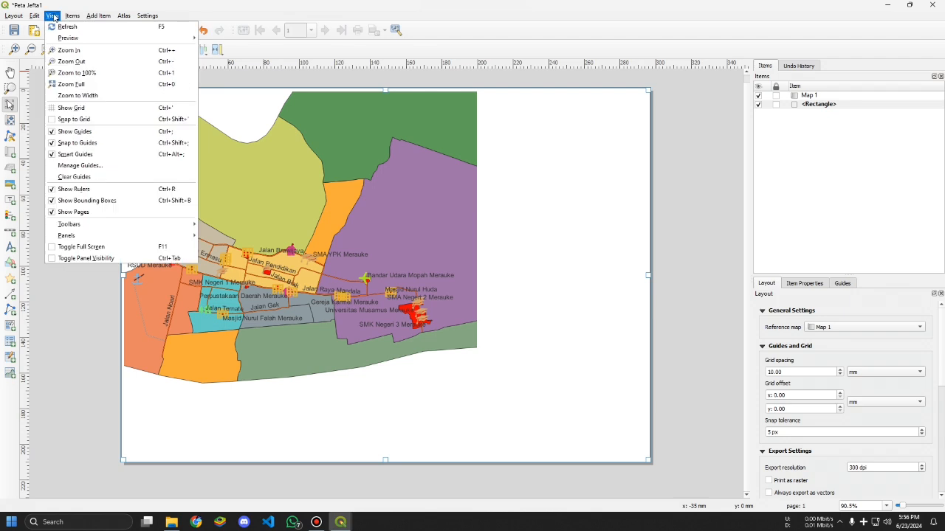
{"action": "mouse_move", "coordinate": [53, 15]}
{"action": "mouse_move", "coordinate": [92, 16]}
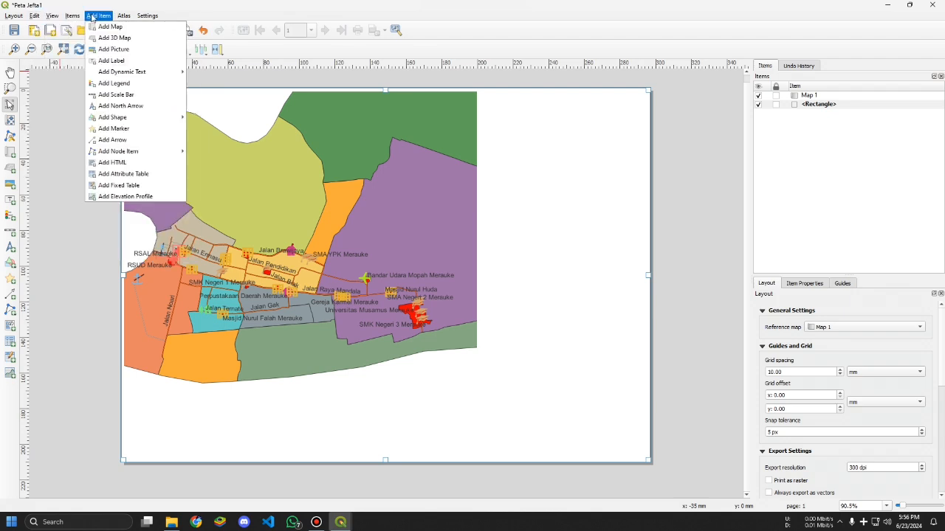
{"action": "left_click", "coordinate": [130, 84]}
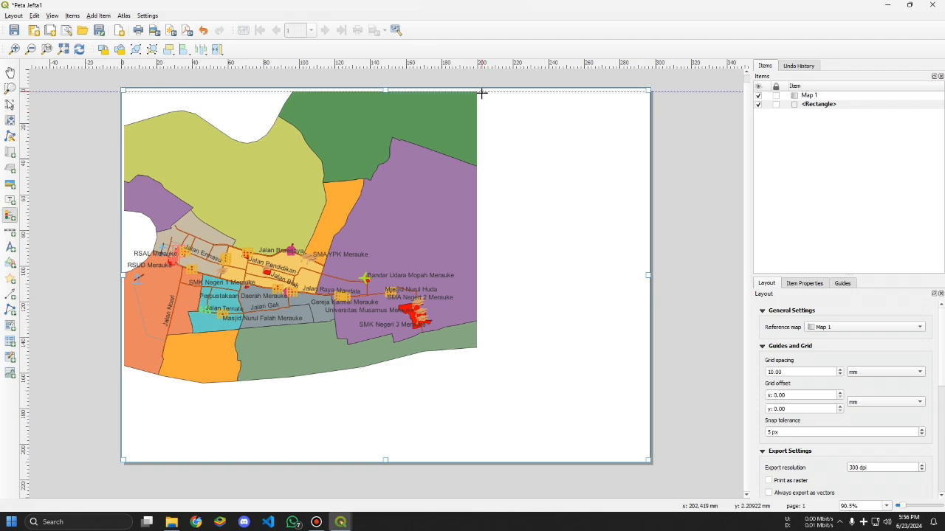
{"action": "mouse_move", "coordinate": [479, 93]}
{"action": "left_mouse_down"}
{"action": "mouse_move", "coordinate": [569, 373]}
{"action": "mouse_move", "coordinate": [618, 440]}
{"action": "mouse_move", "coordinate": [647, 457]}
{"action": "left_mouse_up"}
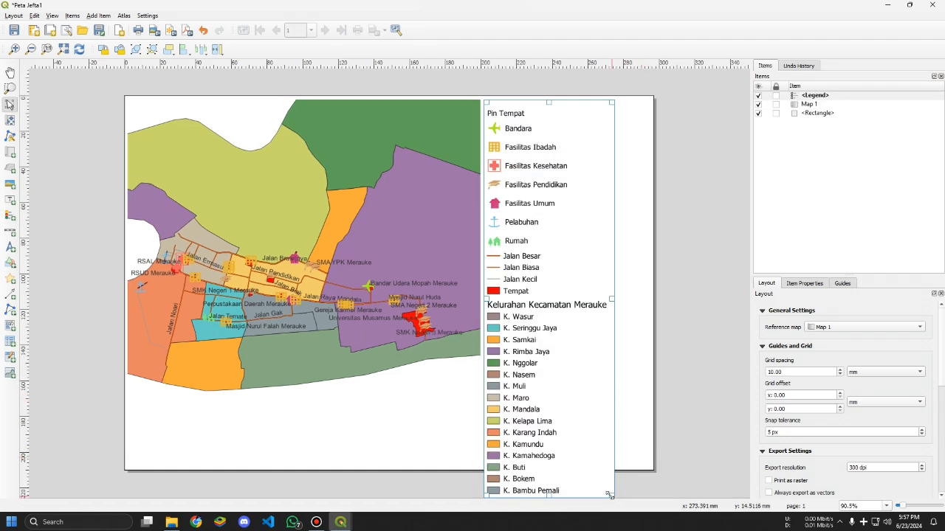
Step: Try resizing the legend to fit the page, and move it to the upper right of the page, clear of the map
{"action": "left_click_drag", "start_coordinate": [555, 493], "coordinate": [557, 452]}
{"action": "left_click_drag", "start_coordinate": [612, 299], "coordinate": [648, 299]}
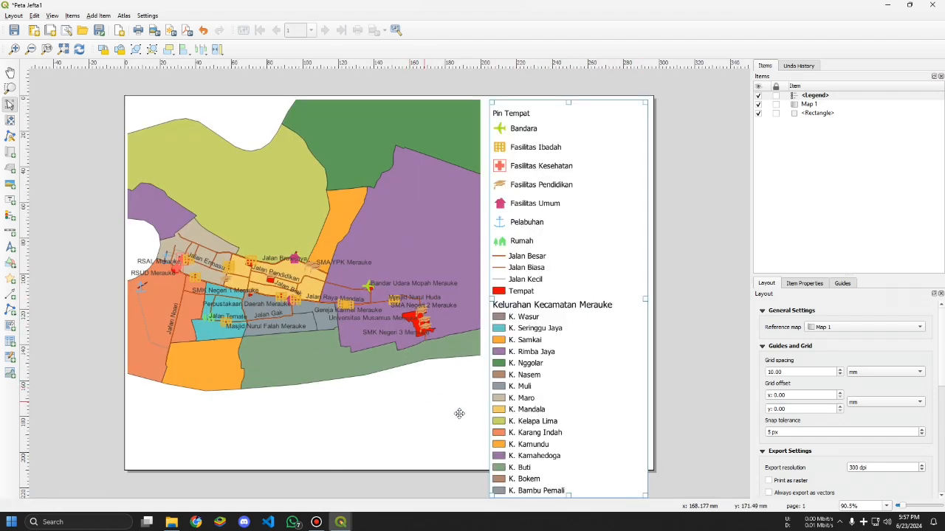
{"action": "left_click_drag", "start_coordinate": [493, 101], "coordinate": [554, 145]}
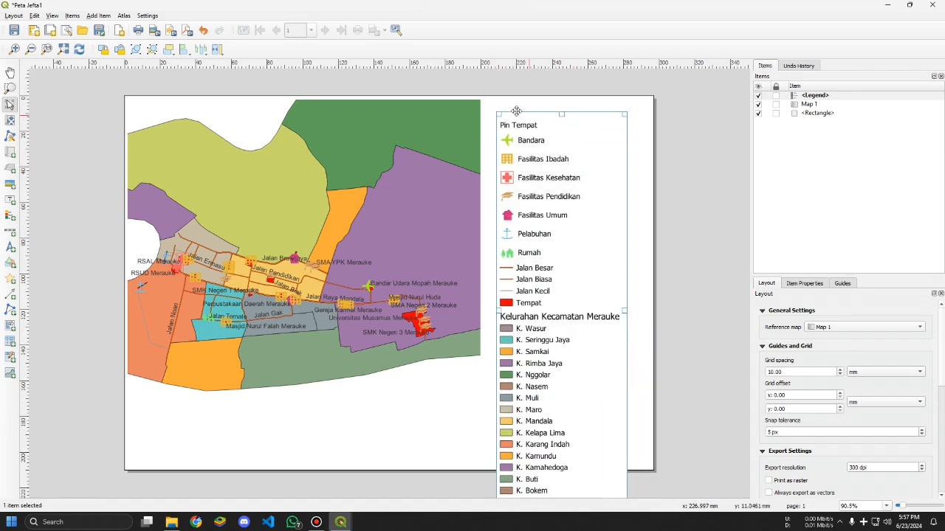
{"action": "left_click_drag", "start_coordinate": [500, 114], "coordinate": [535, 177]}
{"action": "left_click_drag", "start_coordinate": [607, 198], "coordinate": [546, 77]}
{"action": "left_click_drag", "start_coordinate": [586, 146], "coordinate": [611, 182]}
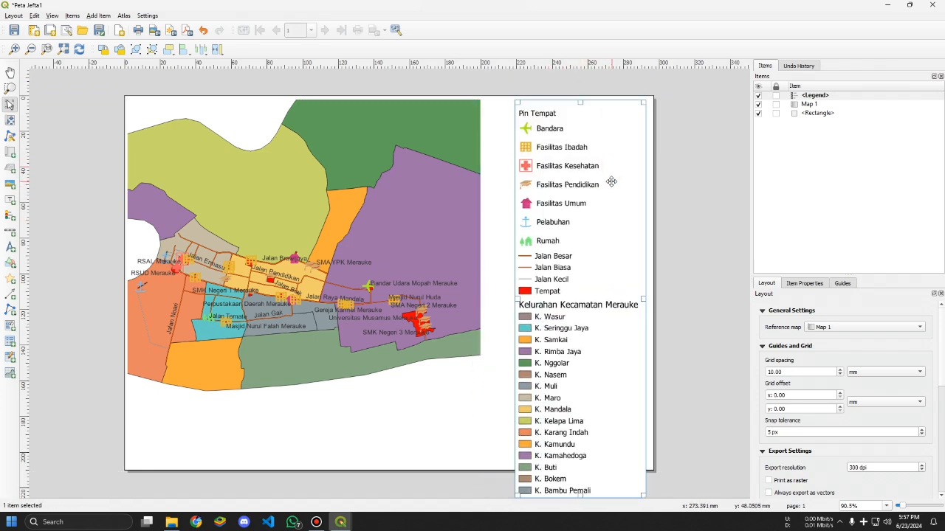
Step: Enlarge the rectangle frame past the page's left, lower and right edges to about 345 by 240 mm, enclosing the whole legend
{"action": "left_click", "coordinate": [504, 242]}
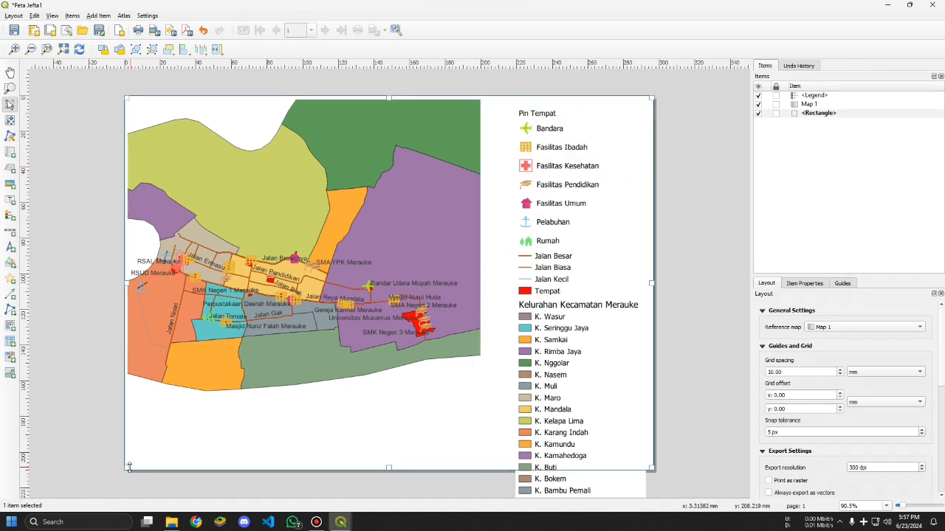
{"action": "left_click_drag", "start_coordinate": [129, 466], "coordinate": [79, 497]}
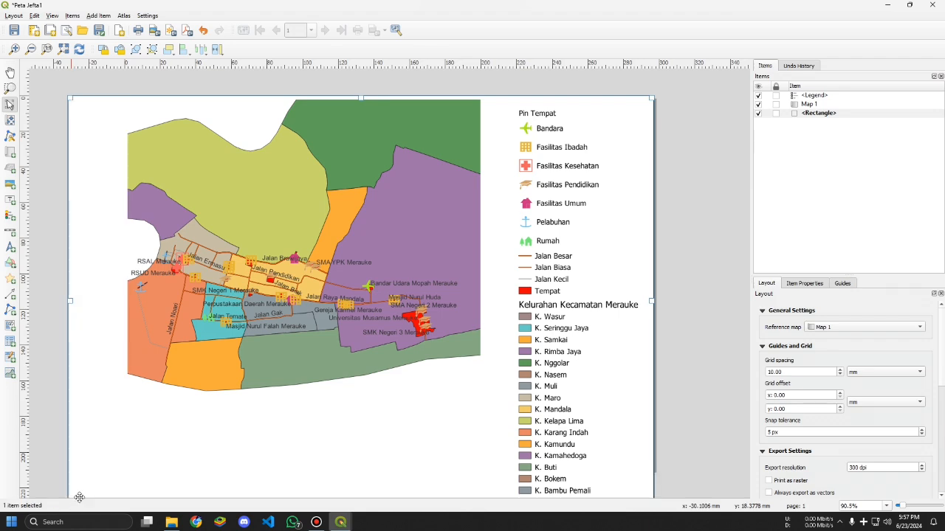
{"action": "scroll", "coordinate": [382, 382], "scroll_direction": "down", "scroll_amount": 1}
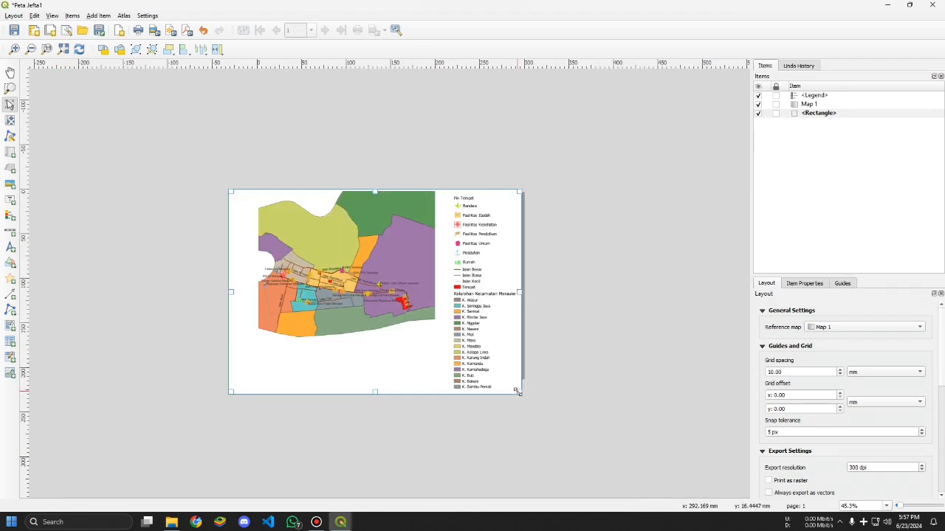
{"action": "left_click_drag", "start_coordinate": [519, 391], "coordinate": [538, 403]}
{"action": "scroll", "coordinate": [428, 313], "scroll_direction": "up", "scroll_amount": 1}
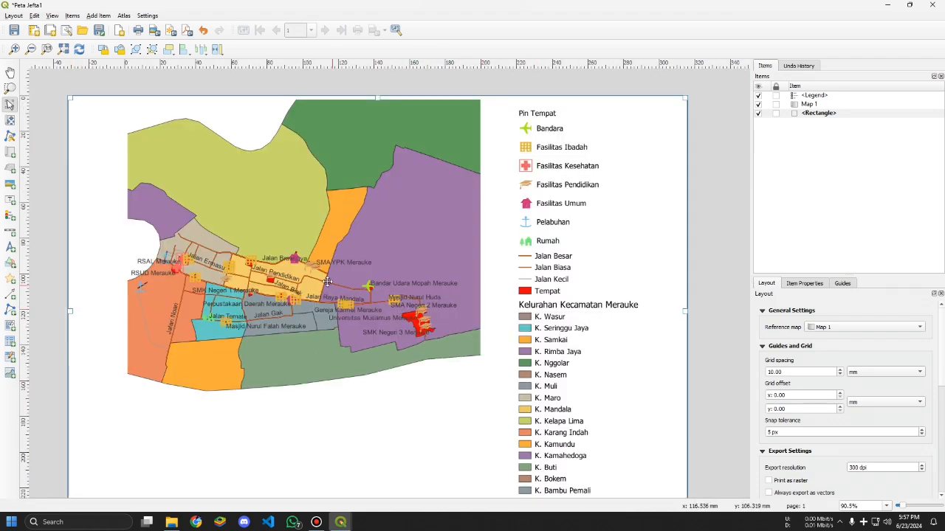
Step: Enlarge the map frame to about 240 mm wide, extending it toward the rectangle's left and lower edges and toward the legend
{"action": "left_click", "coordinate": [331, 281]}
{"action": "scroll", "coordinate": [364, 304], "scroll_direction": "down", "scroll_amount": 1}
{"action": "left_click_drag", "start_coordinate": [258, 374], "coordinate": [233, 397]}
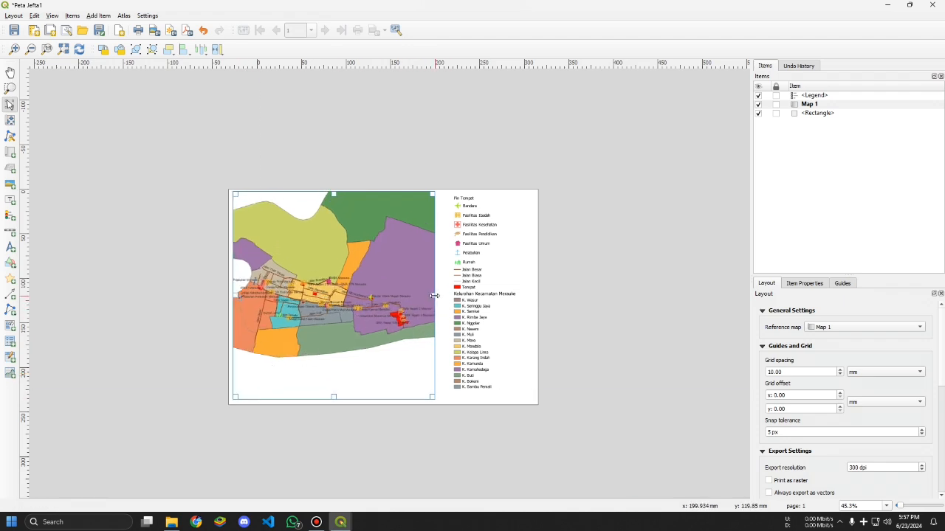
{"action": "left_click_drag", "start_coordinate": [434, 295], "coordinate": [443, 294]}
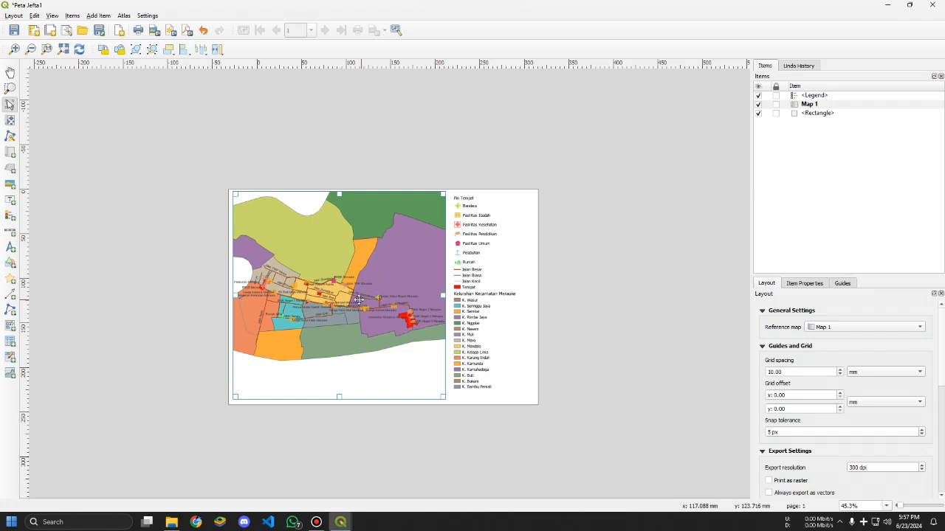
Step: Examine the layout at several zoom levels, checking the readability of the map labels and the fit of the legend
{"action": "scroll", "coordinate": [358, 299], "scroll_direction": "up", "scroll_amount": 2}
{"action": "scroll", "coordinate": [357, 300], "scroll_direction": "down", "scroll_amount": 2}
{"action": "scroll", "coordinate": [315, 274], "scroll_direction": "up", "scroll_amount": 2}
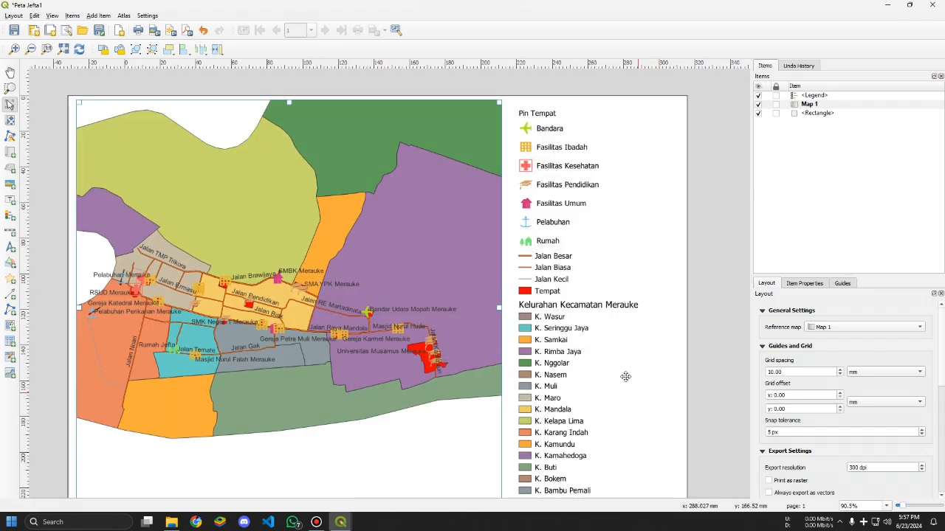
{"action": "scroll", "coordinate": [340, 257], "scroll_direction": "down", "scroll_amount": 2}
{"action": "scroll", "coordinate": [517, 305], "scroll_direction": "up", "scroll_amount": 1}
{"action": "scroll", "coordinate": [517, 304], "scroll_direction": "down", "scroll_amount": 1}
{"action": "scroll", "coordinate": [378, 297], "scroll_direction": "up", "scroll_amount": 3}
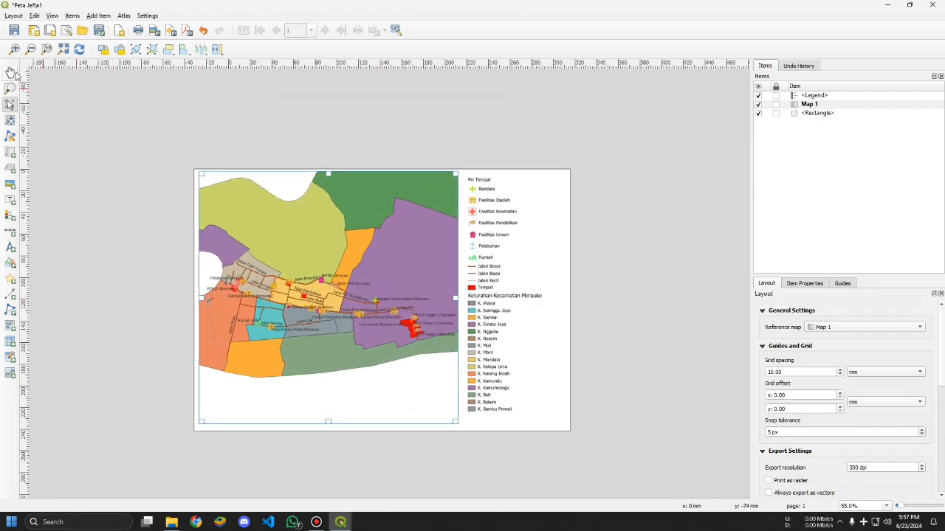
{"action": "key", "text": "p"}
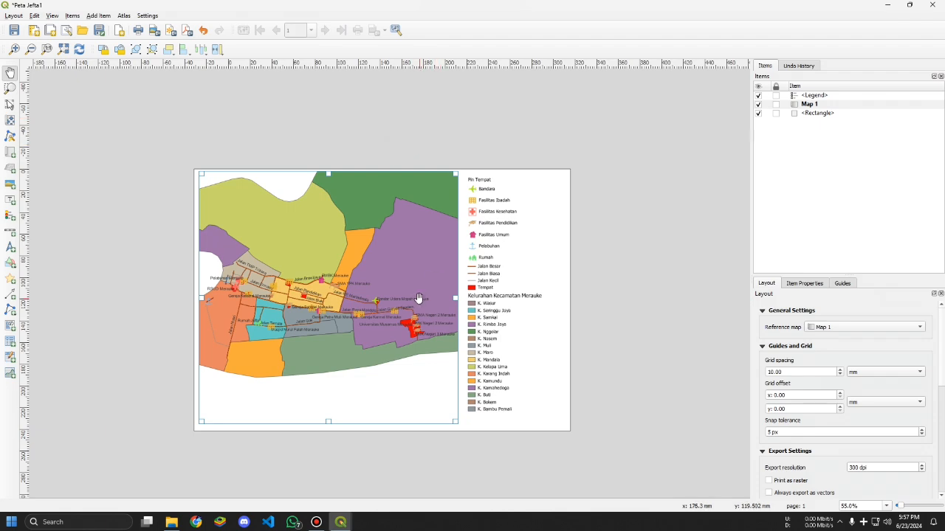
{"action": "scroll", "coordinate": [348, 324], "scroll_direction": "up", "scroll_amount": 3}
{"action": "scroll", "coordinate": [348, 325], "scroll_direction": "up", "scroll_amount": 2}
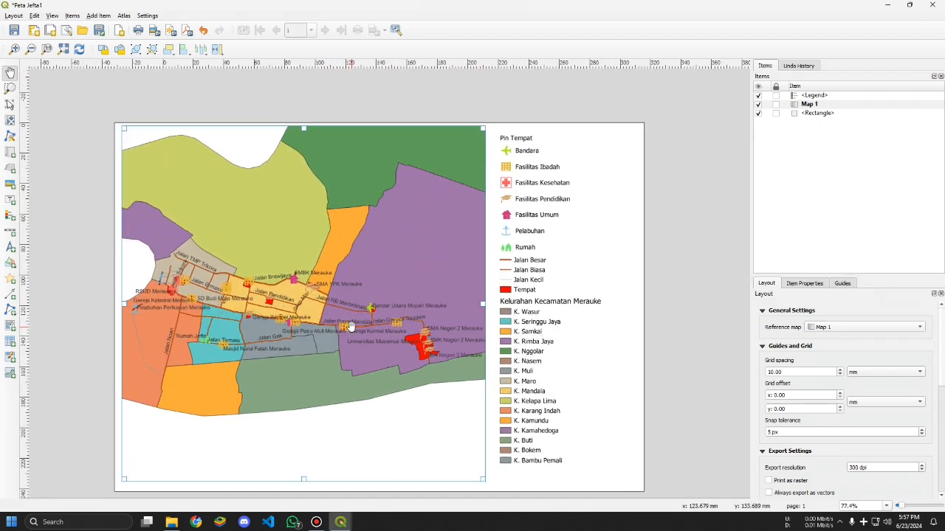
{"action": "scroll", "coordinate": [349, 325], "scroll_direction": "up", "scroll_amount": 1}
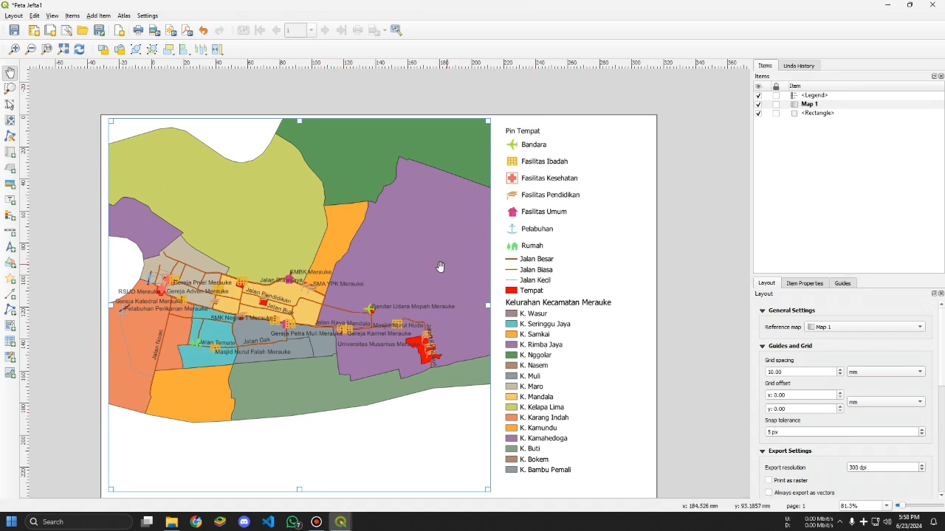
Step: Stretch the map's lower-left corner slightly outward toward the corner of the rectangle frame
{"action": "scroll", "coordinate": [438, 268], "scroll_direction": "down", "scroll_amount": 1}
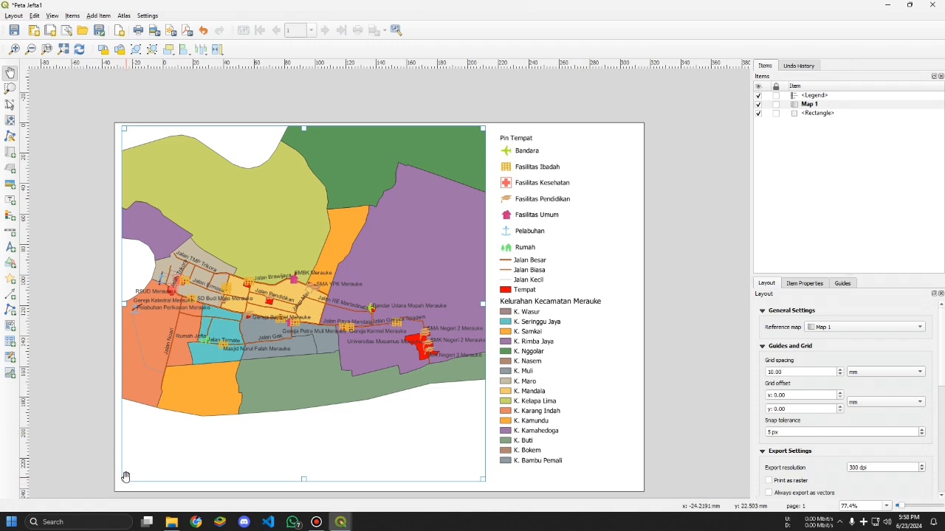
{"action": "left_click", "coordinate": [10, 106]}
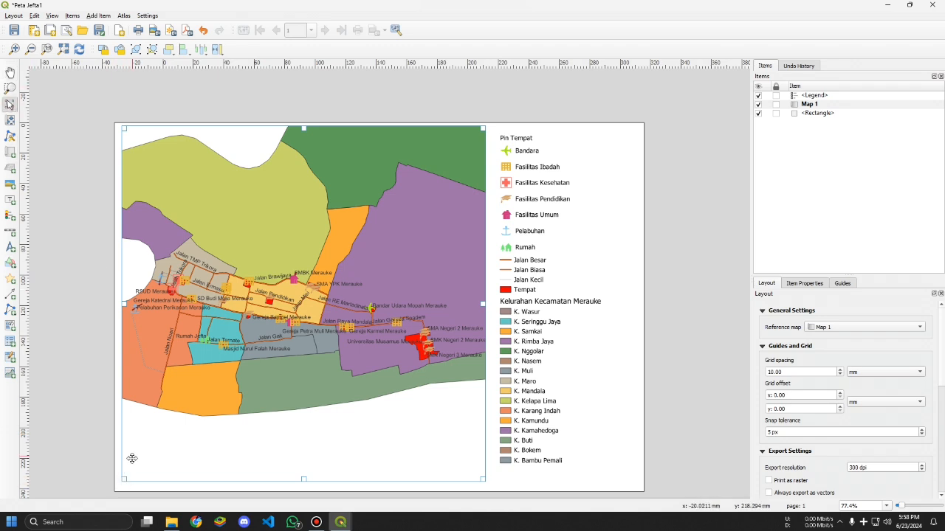
{"action": "left_click_drag", "start_coordinate": [124, 480], "coordinate": [120, 486]}
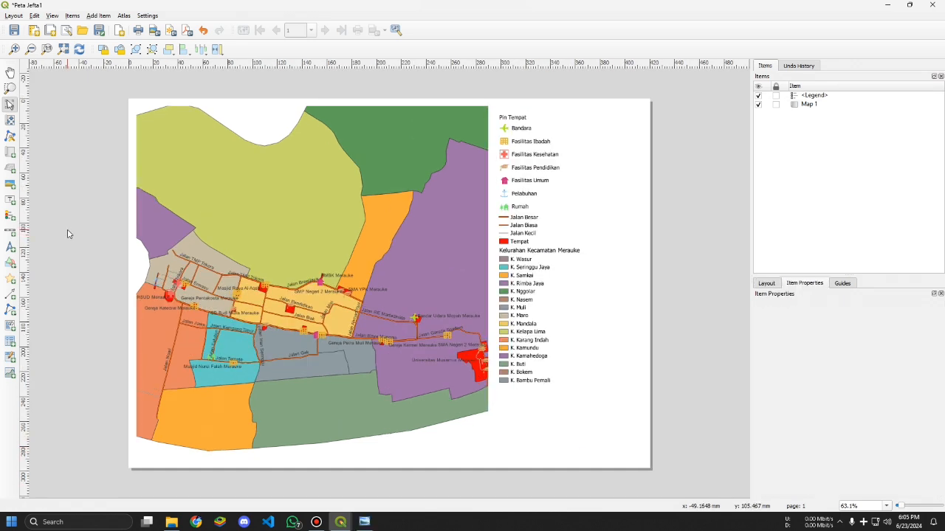
{"action": "left_click", "coordinate": [14, 16]}
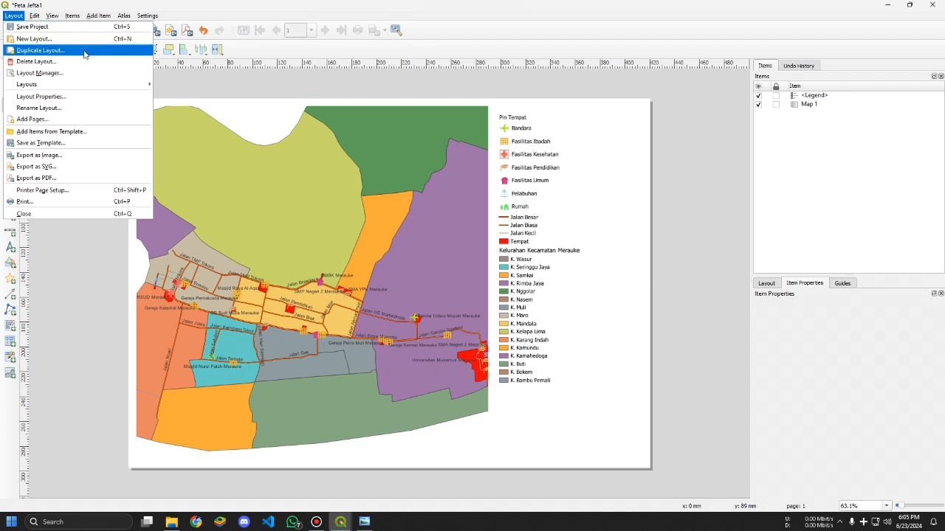
{"action": "left_click", "coordinate": [87, 159]}
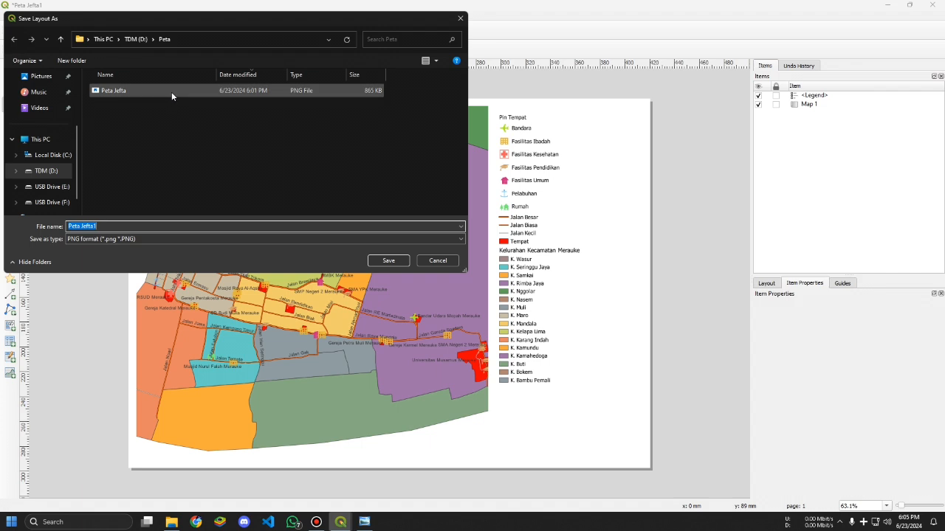
{"action": "left_click", "coordinate": [461, 18]}
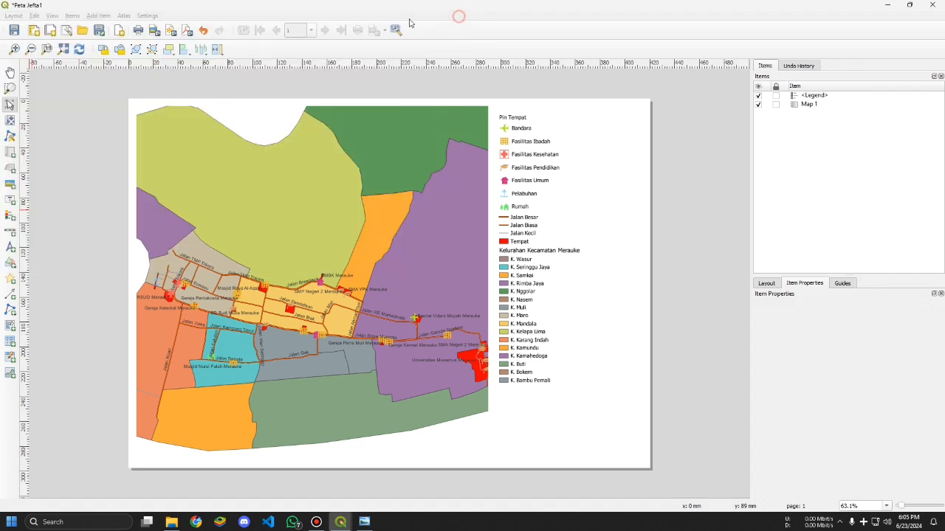
Step: Export the layout as a 300 dpi PNG image, replacing the existing Peta Jefta file in the Peta folder
{"action": "left_click", "coordinate": [22, 14]}
{"action": "left_click", "coordinate": [74, 159]}
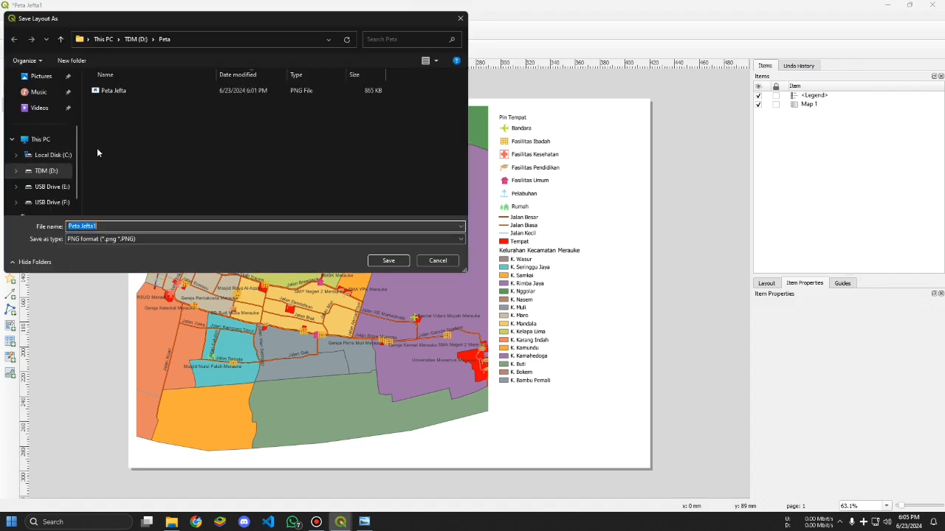
{"action": "left_click", "coordinate": [118, 91]}
{"action": "left_click", "coordinate": [384, 261]}
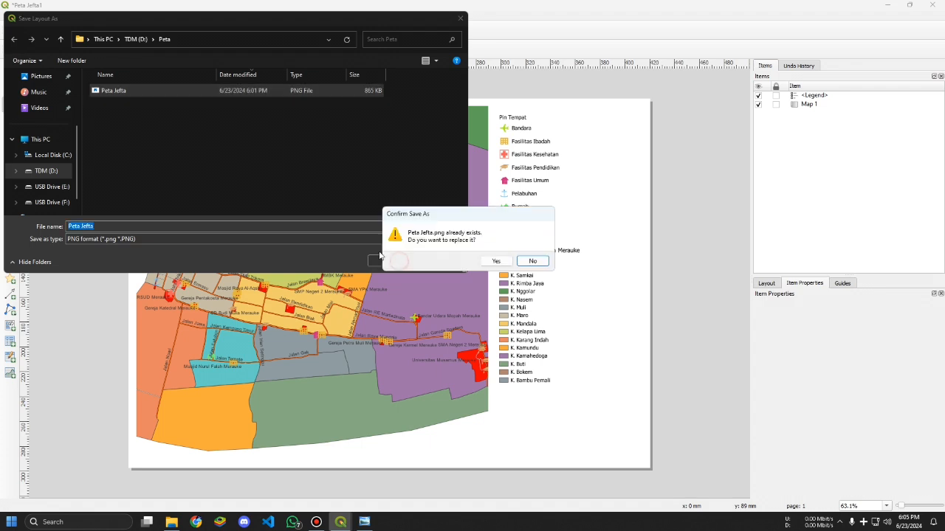
{"action": "left_click", "coordinate": [496, 261]}
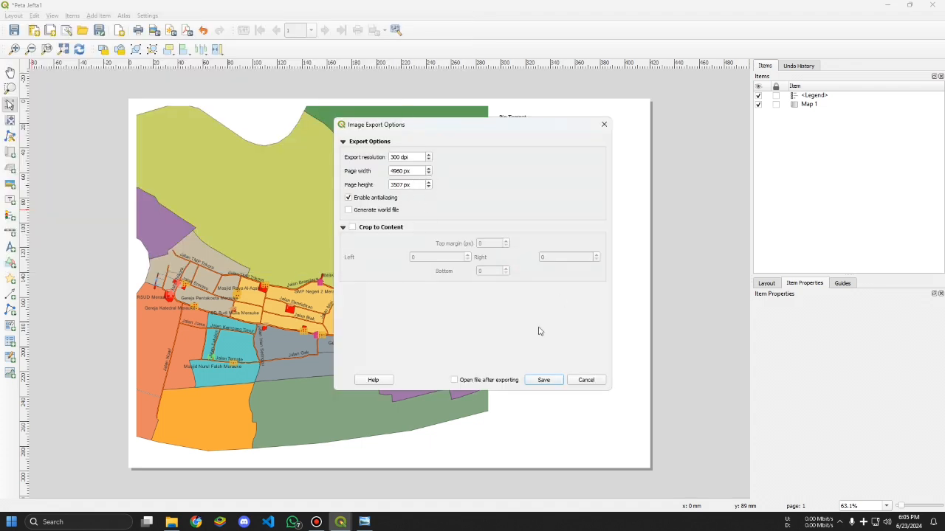
{"action": "left_click", "coordinate": [548, 383]}
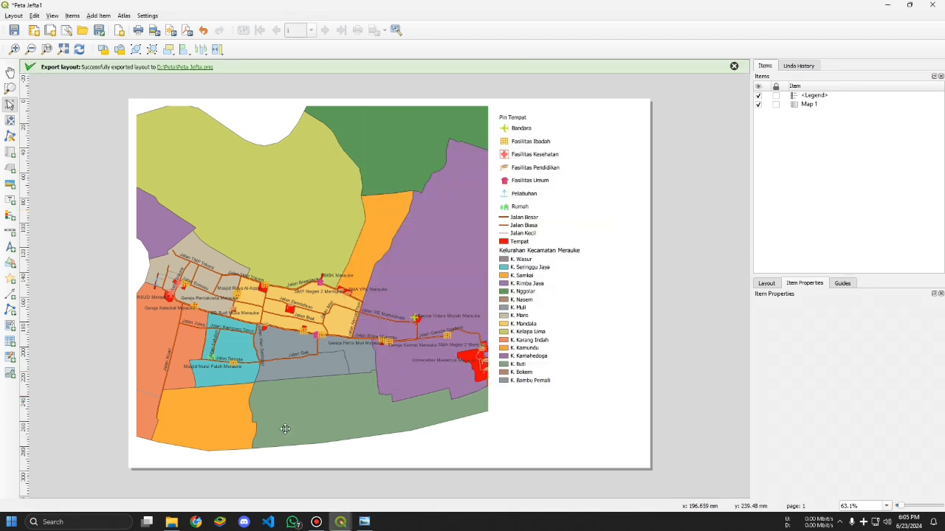
Step: Open the exported Peta Jefta image from its folder in Windows Photo Viewer and examine the map and legend in a maximized window
{"action": "left_click", "coordinate": [208, 67]}
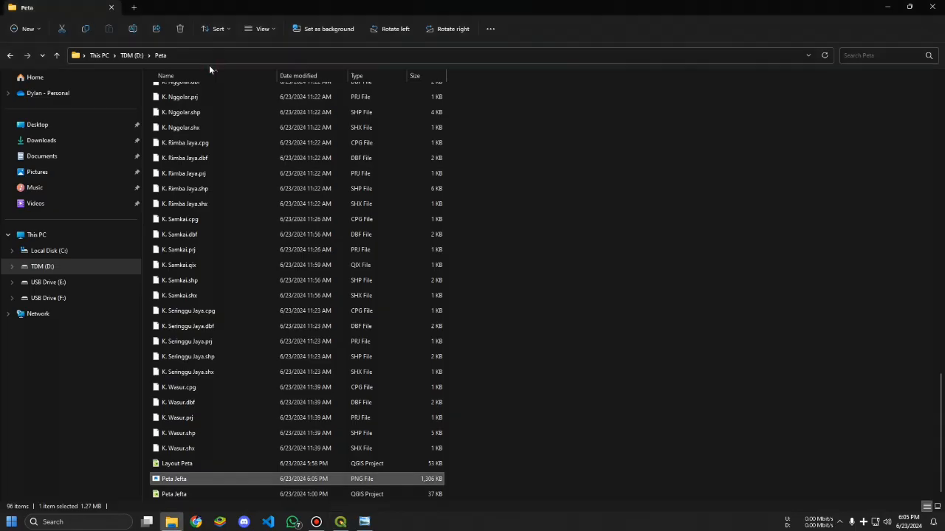
{"action": "double_click", "coordinate": [176, 481]}
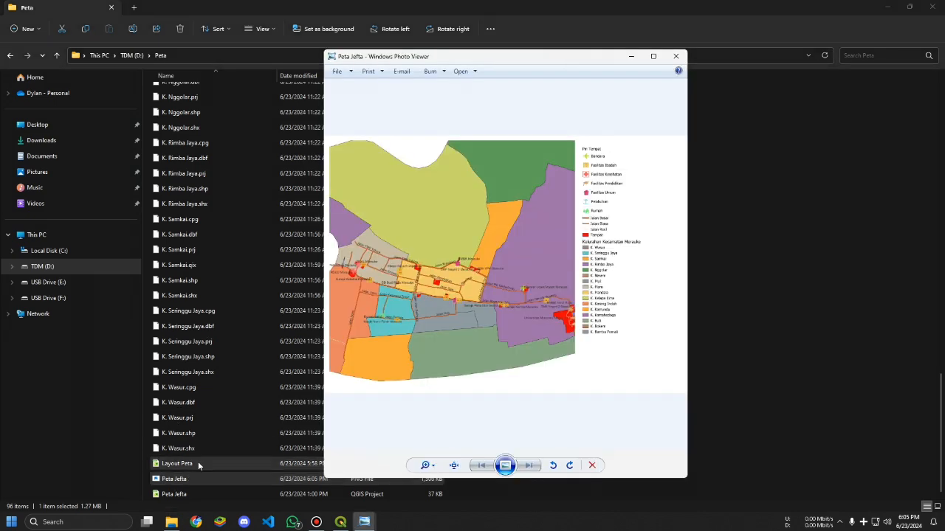
{"action": "left_click", "coordinate": [653, 56]}
{"action": "scroll", "coordinate": [447, 278], "scroll_direction": "up", "scroll_amount": 2}
{"action": "scroll", "coordinate": [446, 278], "scroll_direction": "down", "scroll_amount": 1}
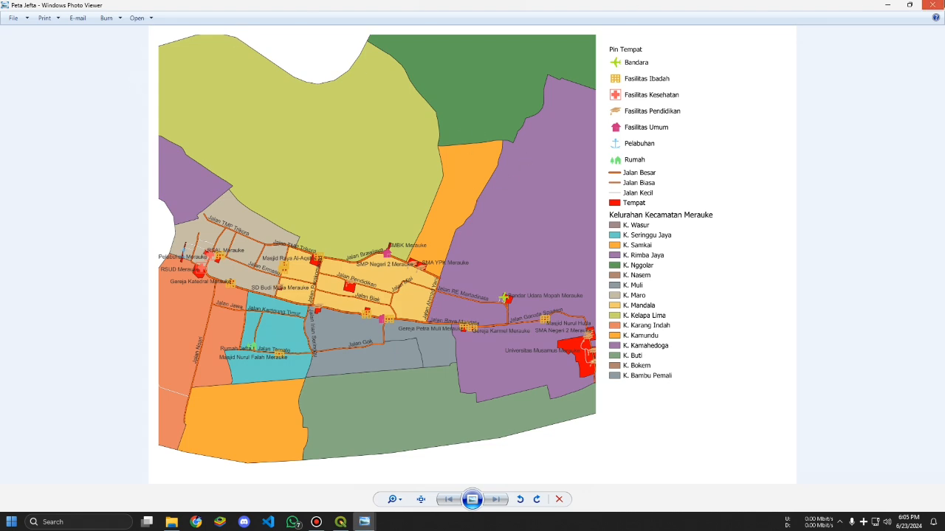
{"action": "left_click", "coordinate": [932, 5]}
{"action": "double_click", "coordinate": [186, 478]}
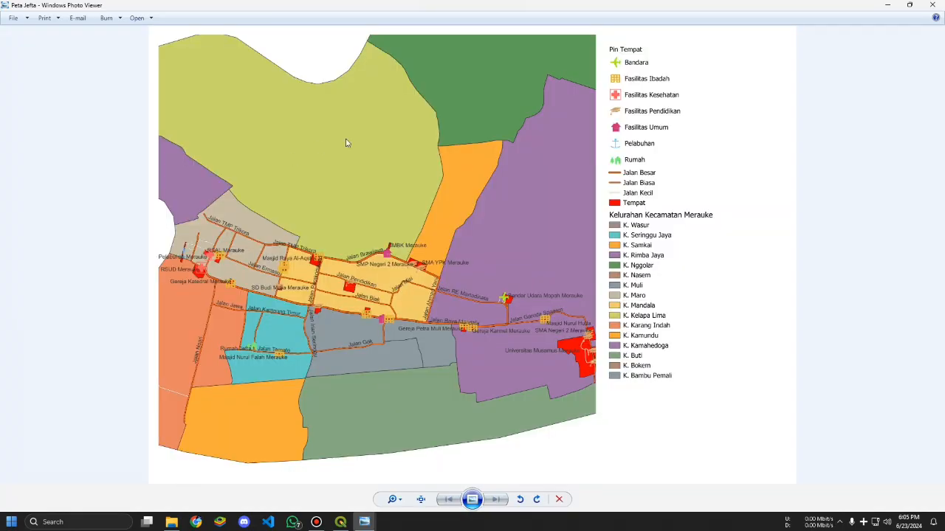